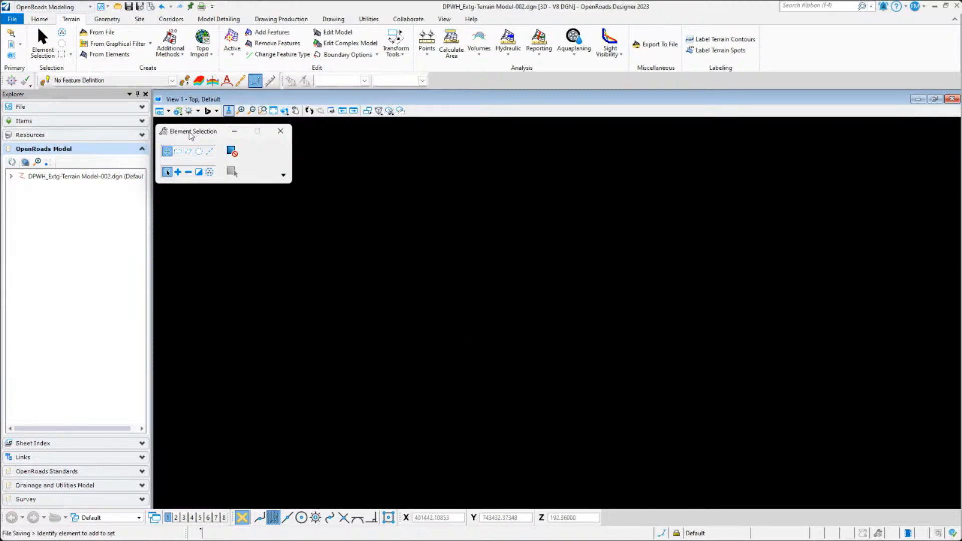
# - Close the current terrain design file and return to the start page
pyautogui.moveTo(190, 135); pyautogui.dragTo(197, 136)
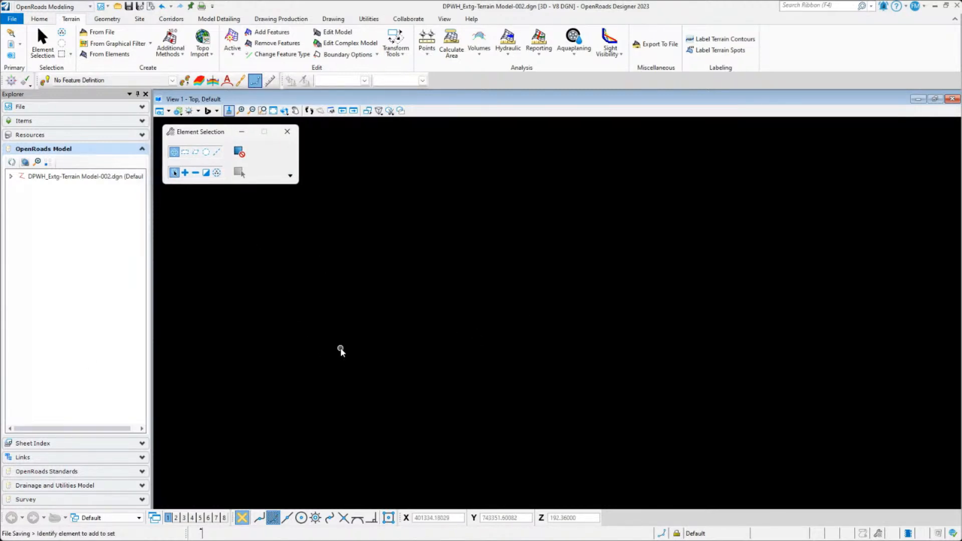
pyautogui.click(12, 20)
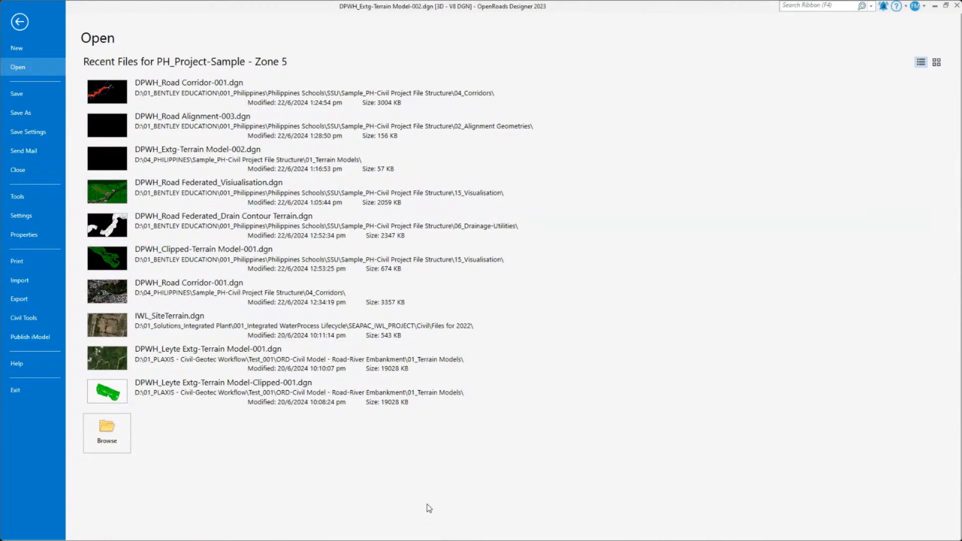
pyautogui.click(23, 172)
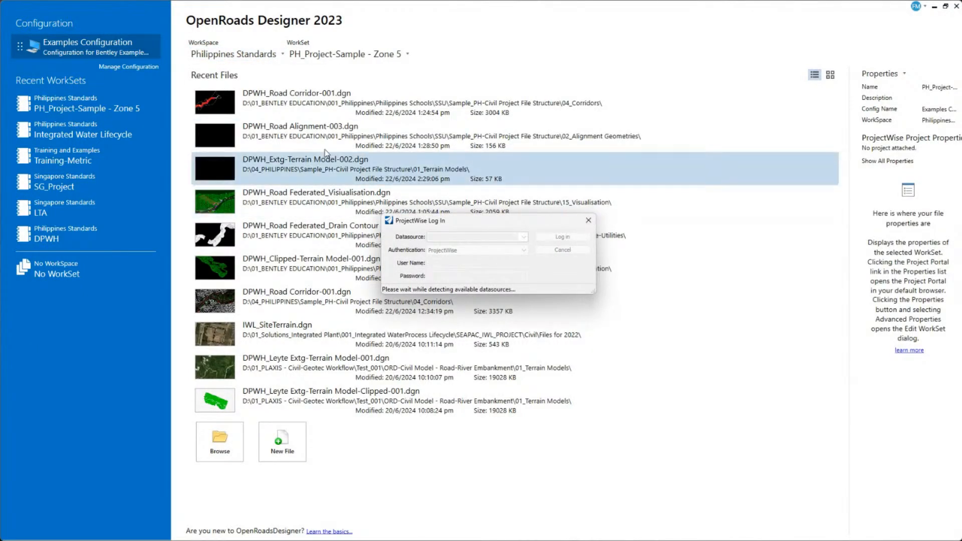
# - Examine the WorkSets available under Philippines Standards and look through the list of available WorkSpaces
pyautogui.click(252, 59)
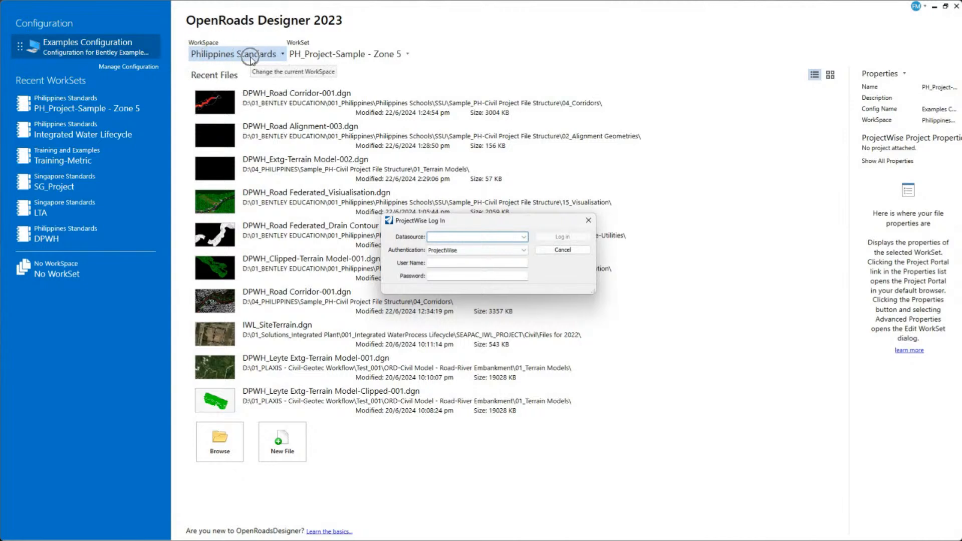
pyautogui.click(341, 54)
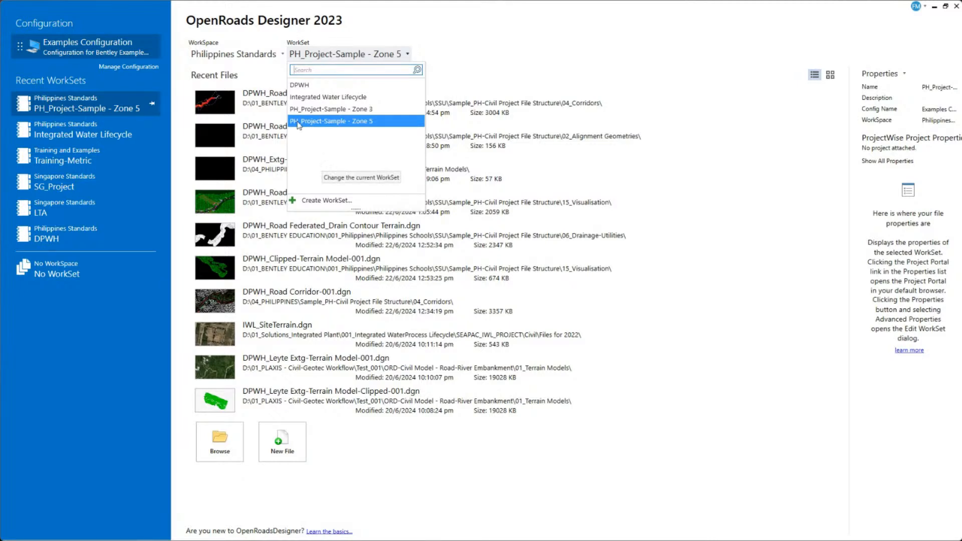
pyautogui.click(254, 56)
pyautogui.click(254, 56)
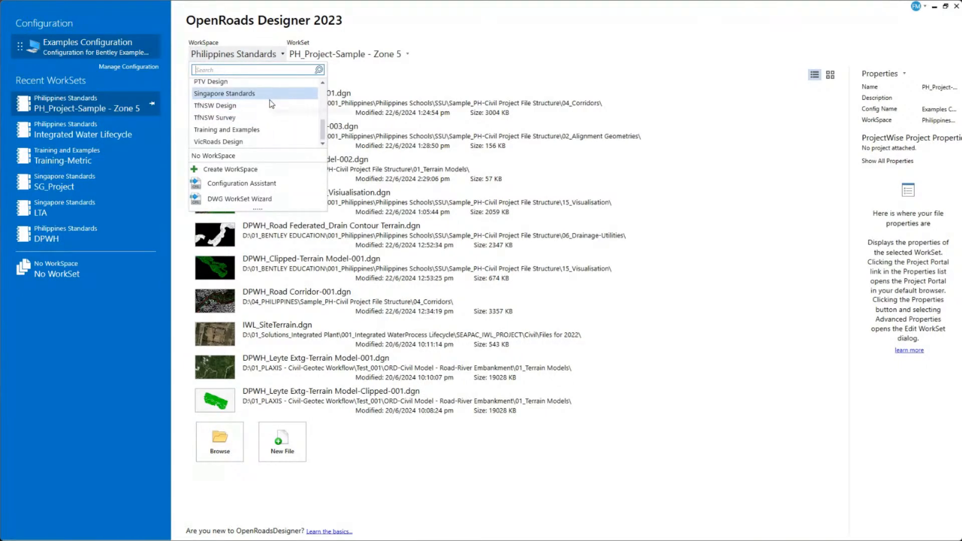
pyautogui.scroll(1, 263, 125)
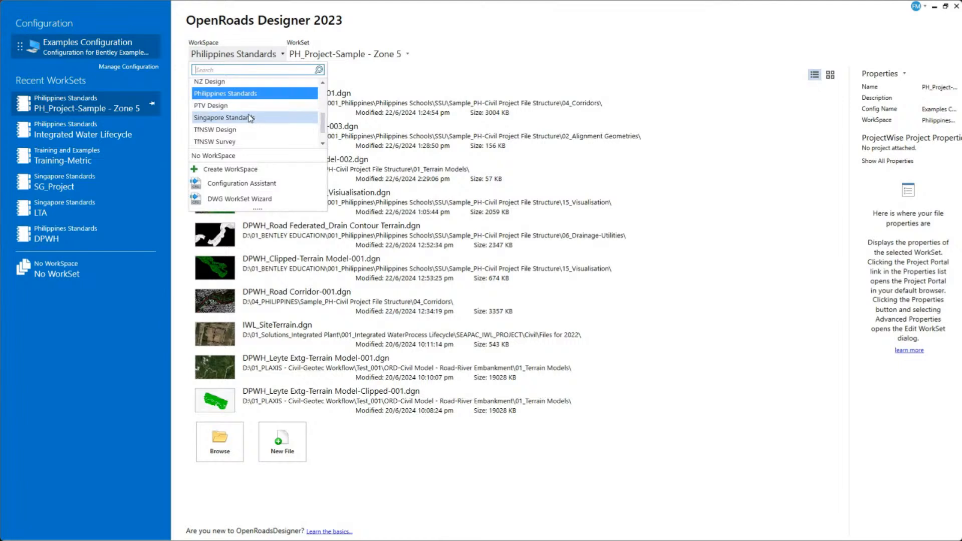
pyautogui.scroll(1, 252, 113)
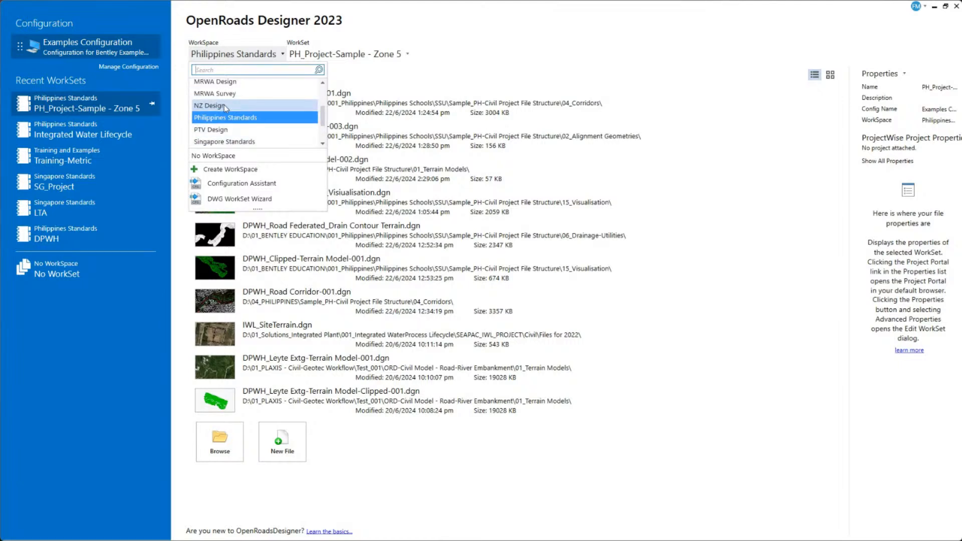
pyautogui.scroll(1, 228, 106)
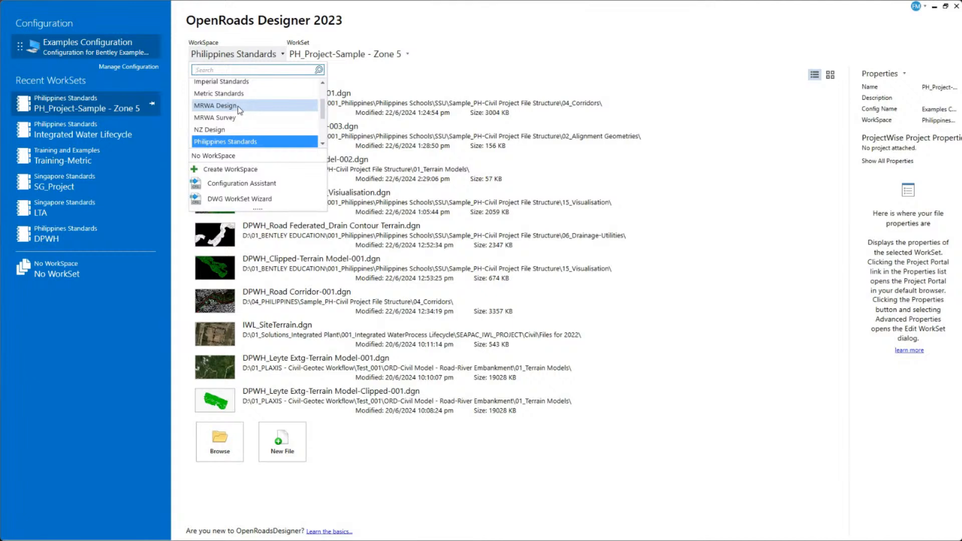
pyautogui.scroll(-3, 239, 109)
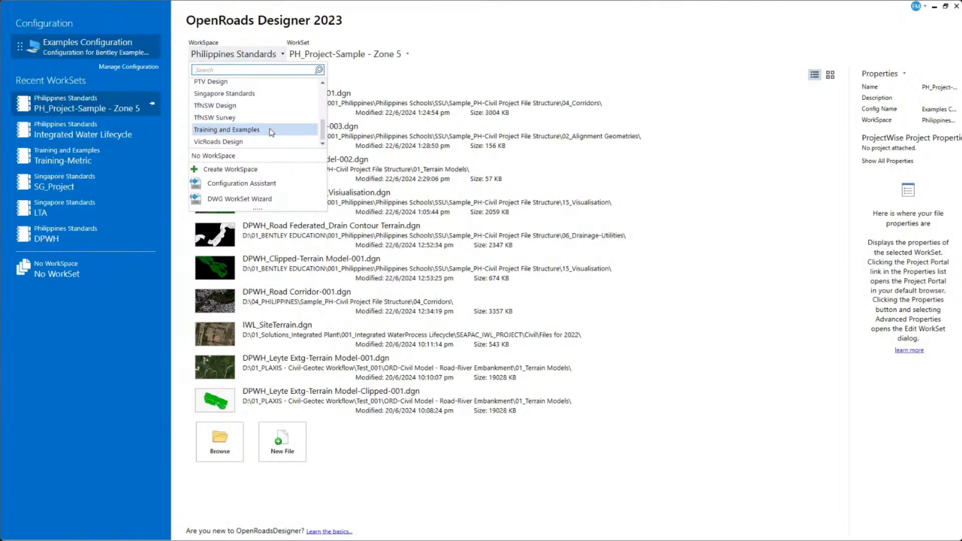
# - Cancel the ProjectWise login and check Philippines Standards in the WorkSpace list again without changing the WorkSpace
pyautogui.click(218, 145)
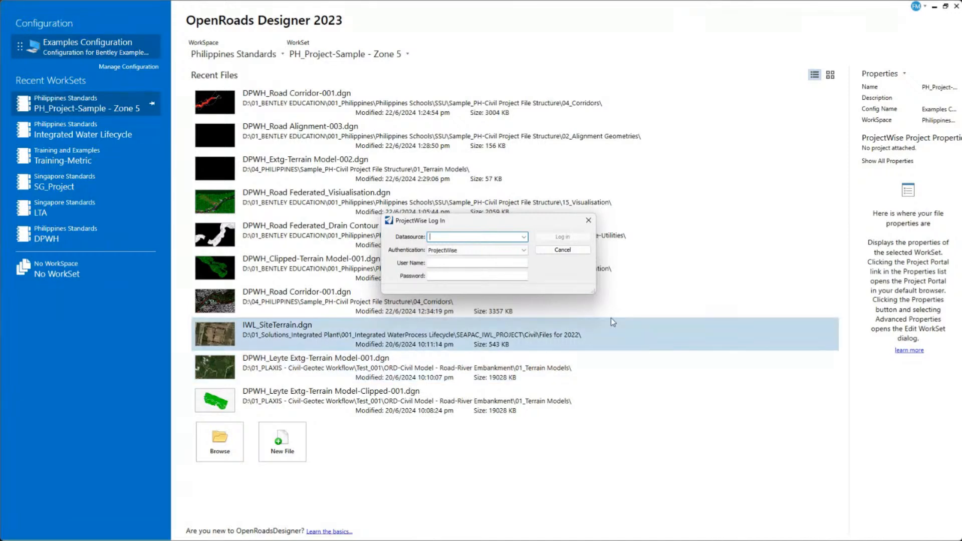
pyautogui.click(564, 250)
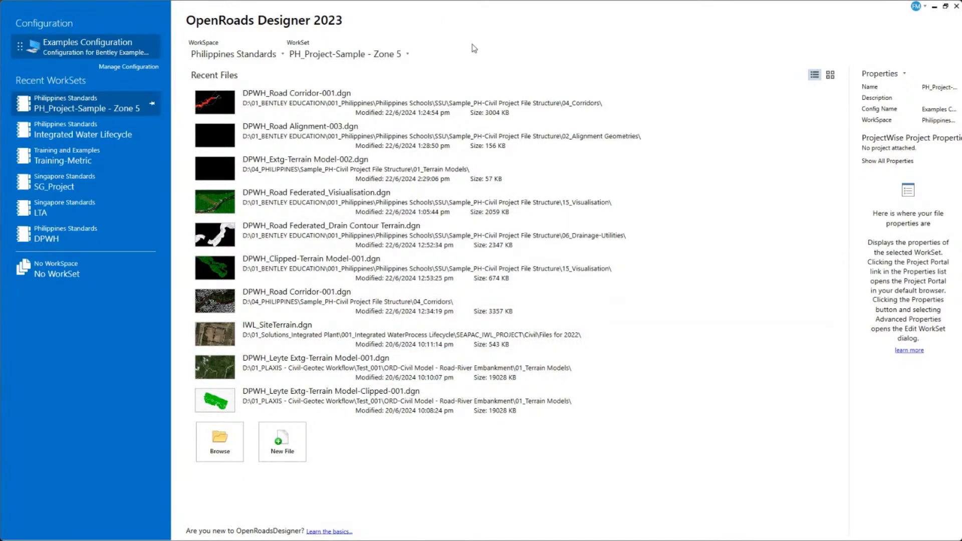
pyautogui.click(266, 59)
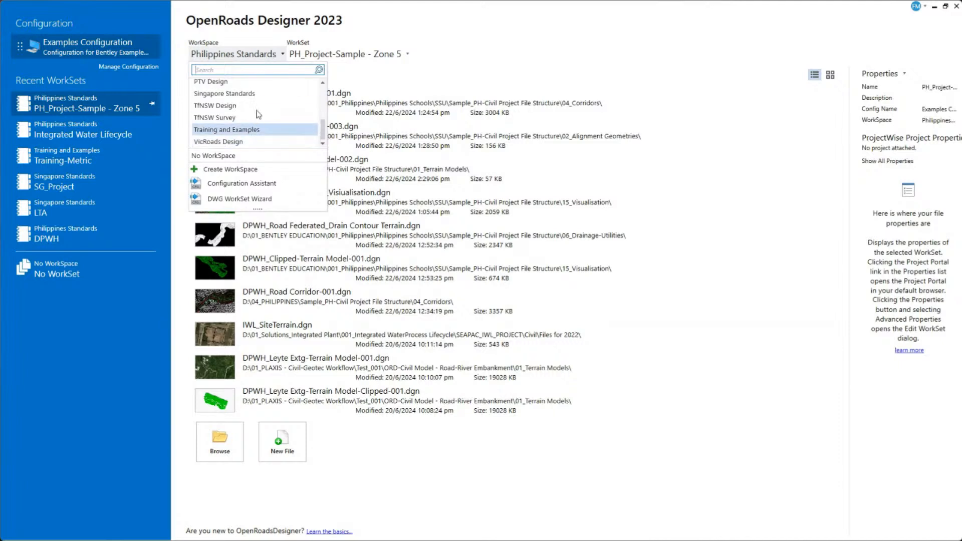
pyautogui.scroll(2, 260, 103)
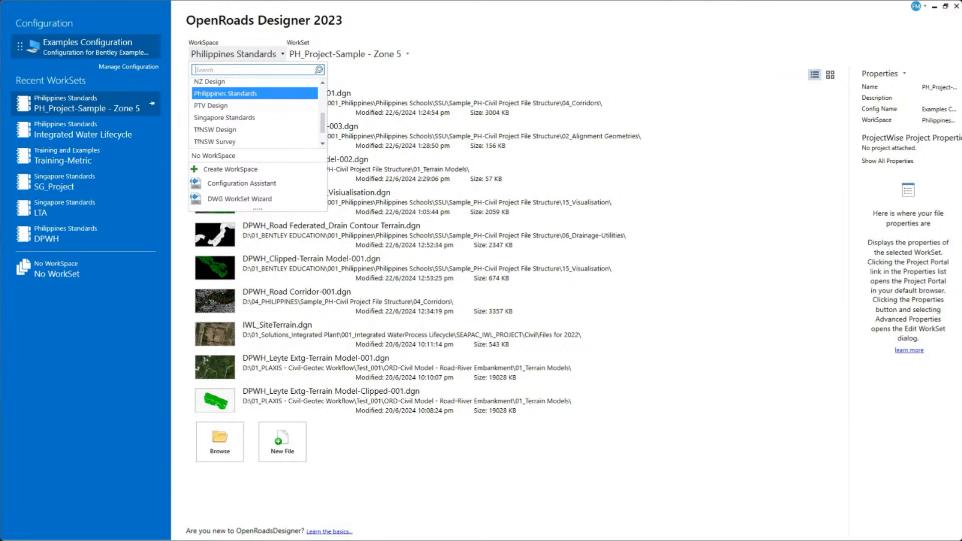
pyautogui.press('Escape')
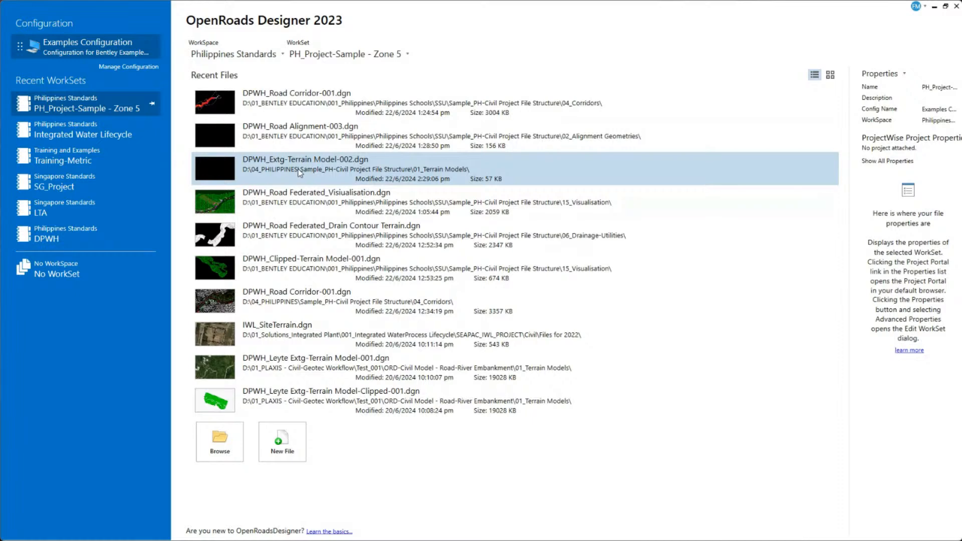
# - Open DPWH_Extg-Terrain Model-002.dgn from the recent files, using the PH_Project-Sample - Zone 5 WorkSet
pyautogui.click(347, 169)
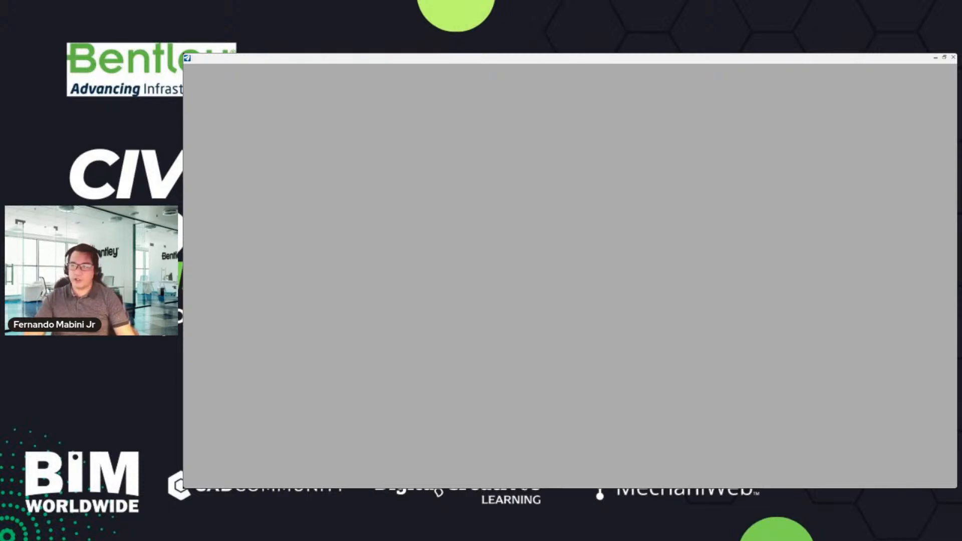
pyautogui.moveTo(499, 482)
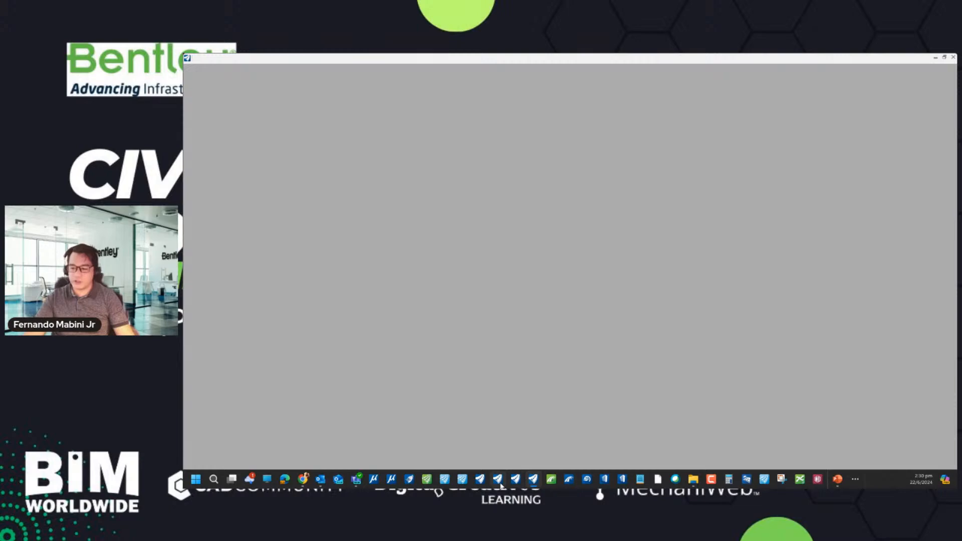
pyautogui.moveTo(533, 480)
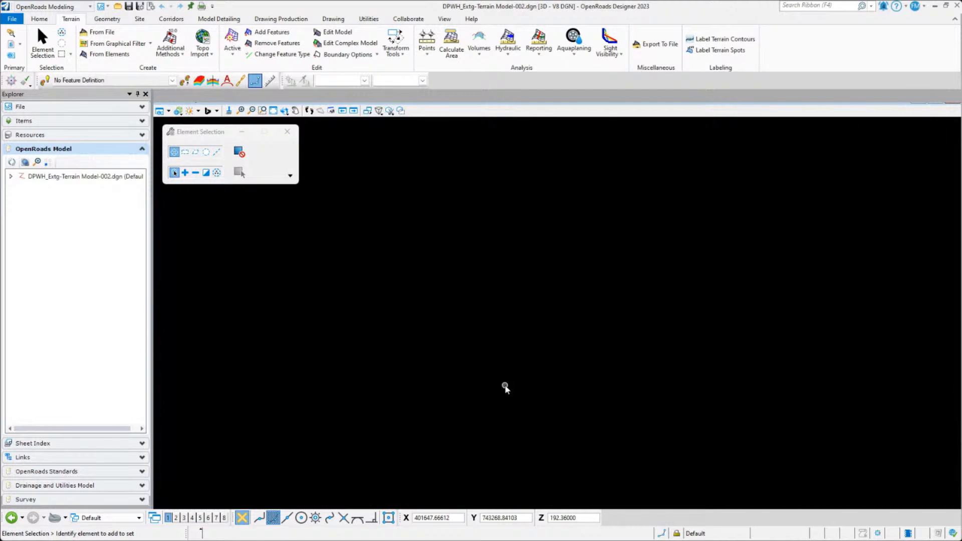
# - Check the geographic coordinate system assigned to the terrain file, including its name, description and vertical datum, and close the dialog
pyautogui.click(371, 20)
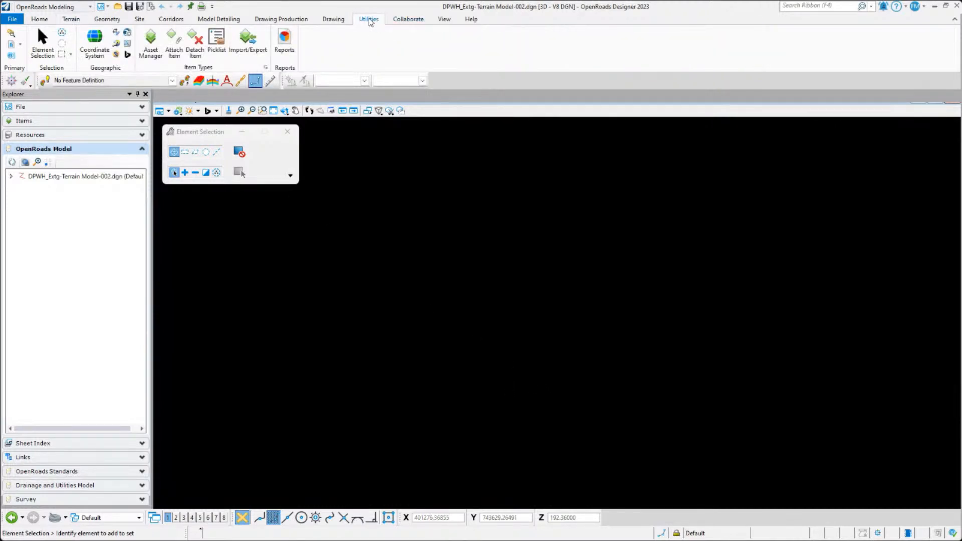
pyautogui.click(95, 47)
pyautogui.moveTo(238, 133); pyautogui.dragTo(292, 134)
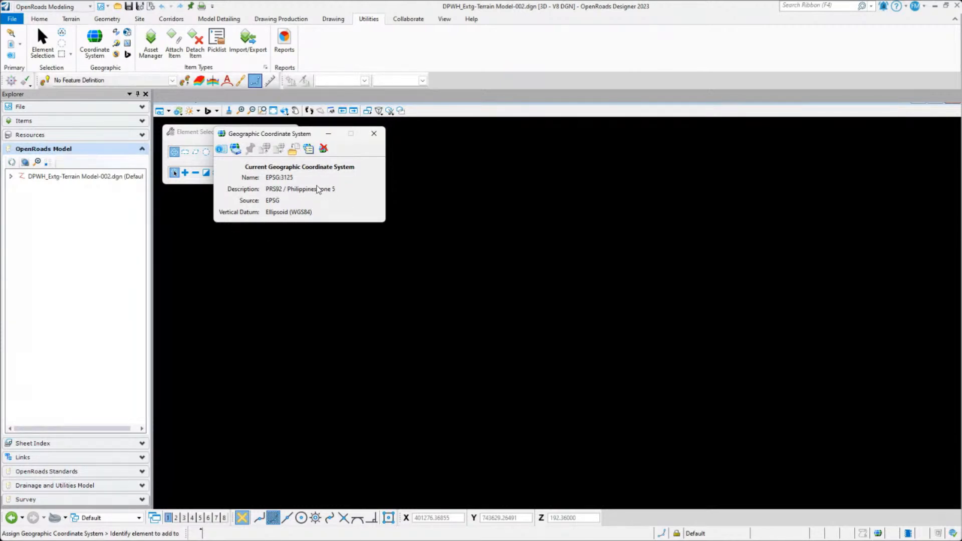
pyautogui.moveTo(290, 134); pyautogui.dragTo(381, 130)
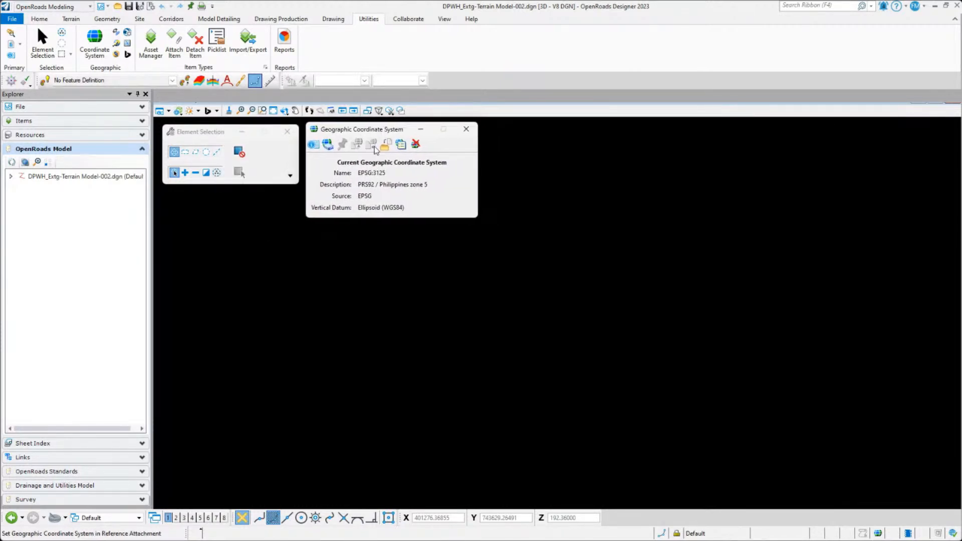
pyautogui.click(373, 147)
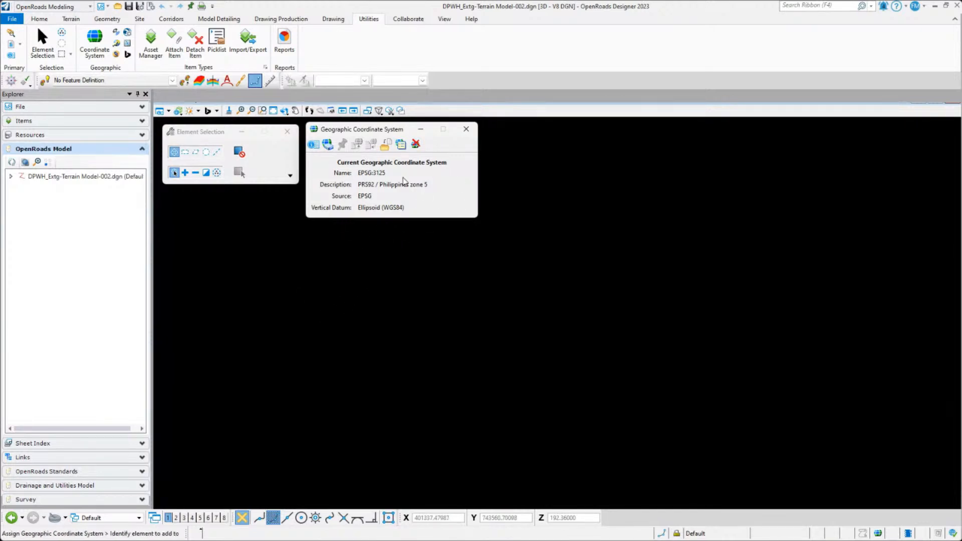
pyautogui.moveTo(379, 130); pyautogui.dragTo(378, 147)
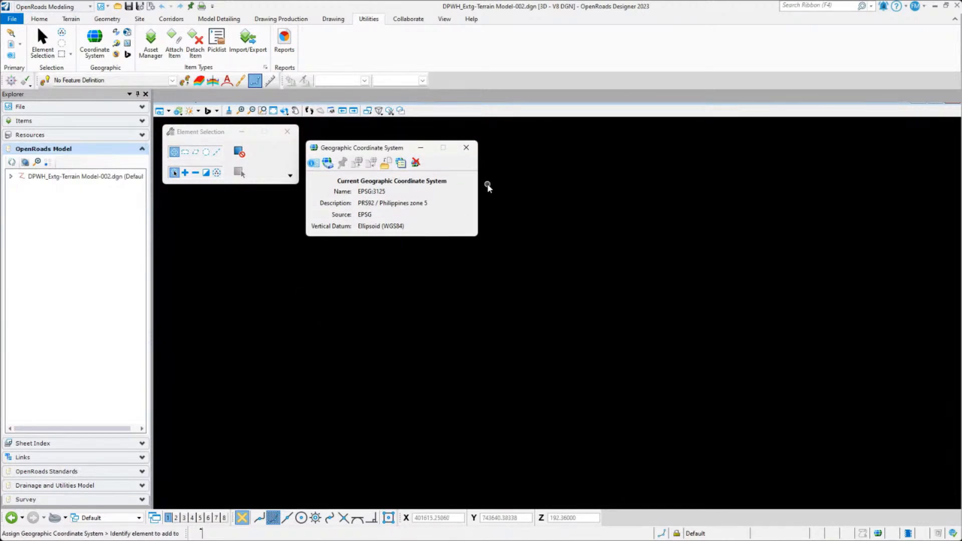
pyautogui.click(466, 148)
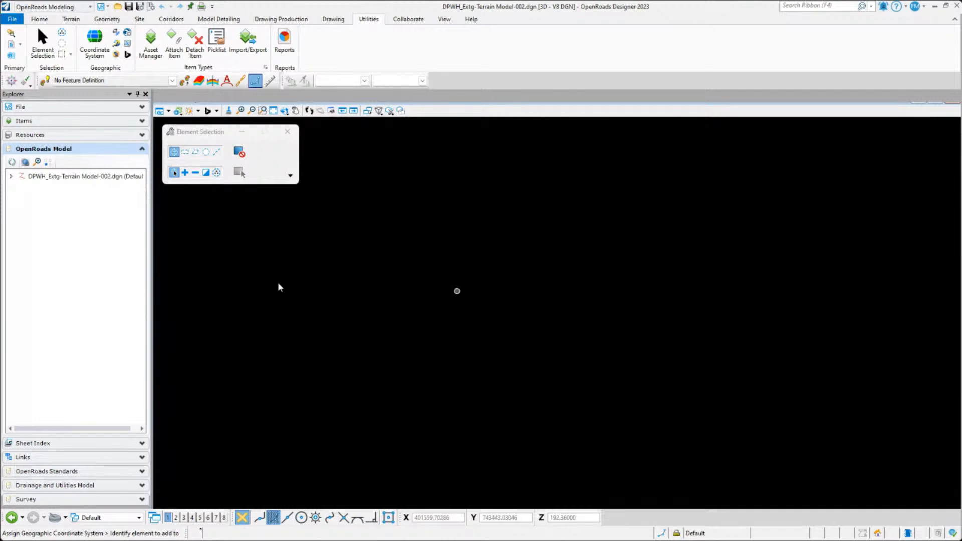
# - Attach DPWH-PH_Sample Topo-Part1.dgn from the CAD-Topo folder as a Coincident World reference, accepting that it is outside the active WorkSet
pyautogui.click(20, 44)
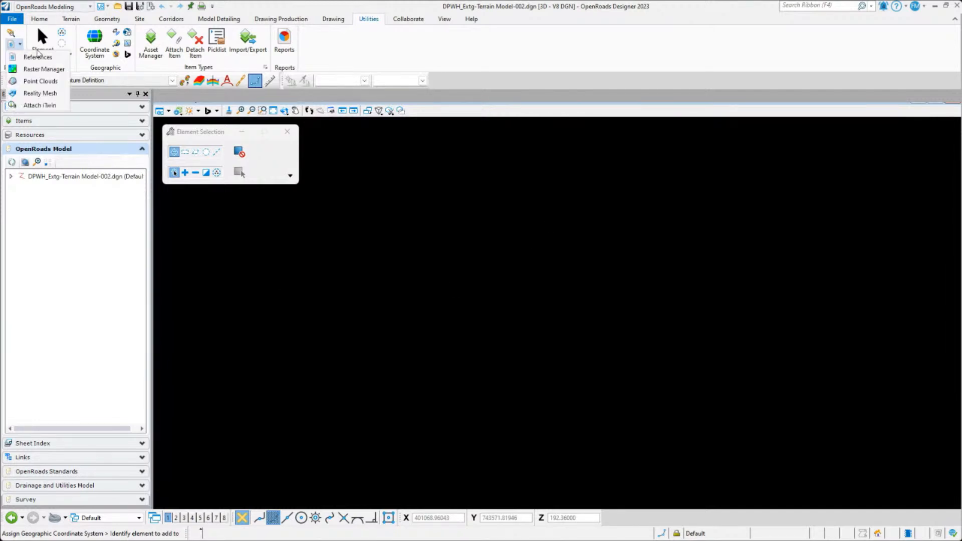
pyautogui.click(38, 56)
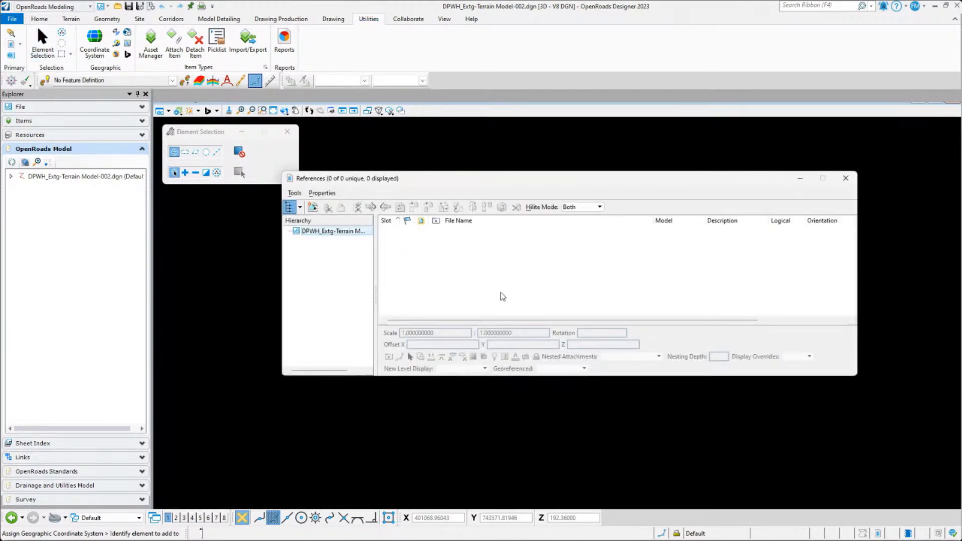
pyautogui.rightClick(500, 292)
pyautogui.click(534, 284)
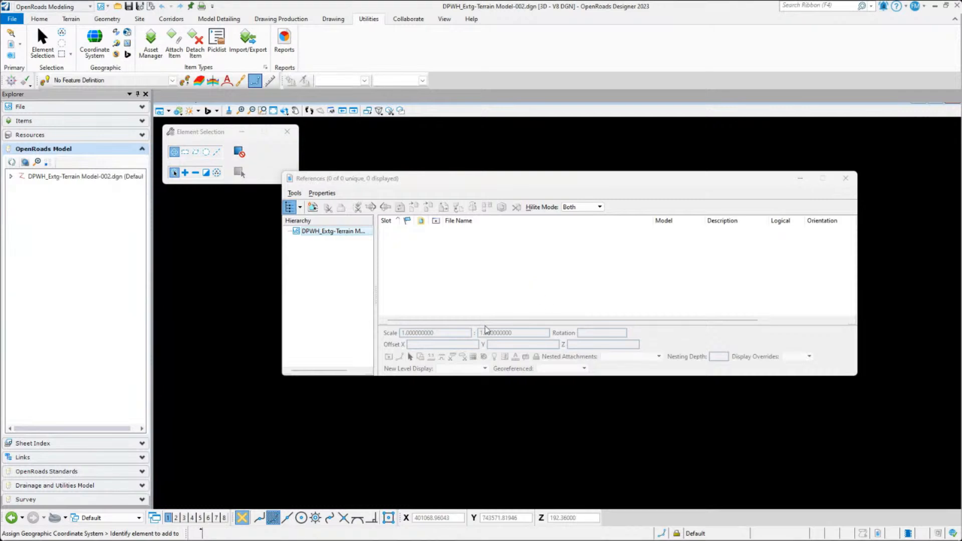
pyautogui.doubleClick(306, 195)
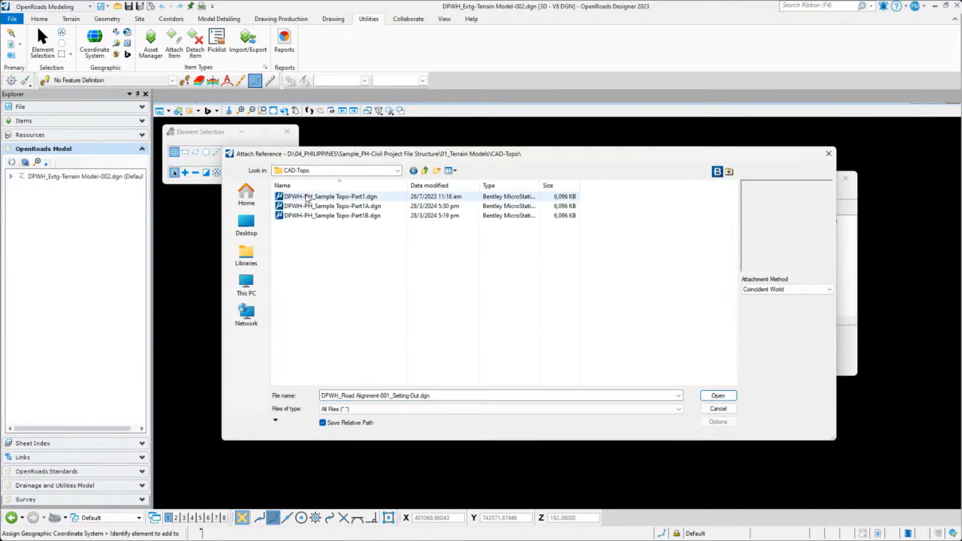
pyautogui.click(307, 197)
pyautogui.click(726, 396)
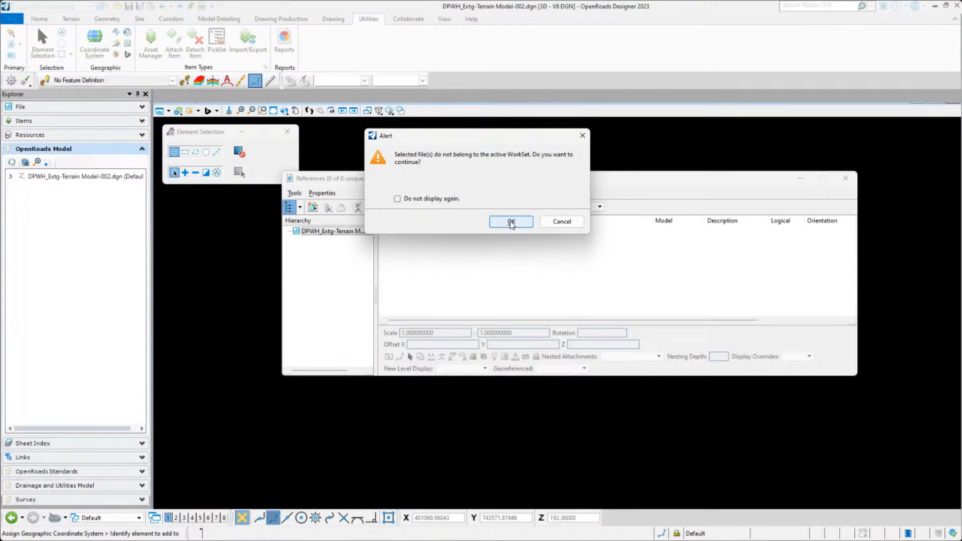
pyautogui.click(511, 222)
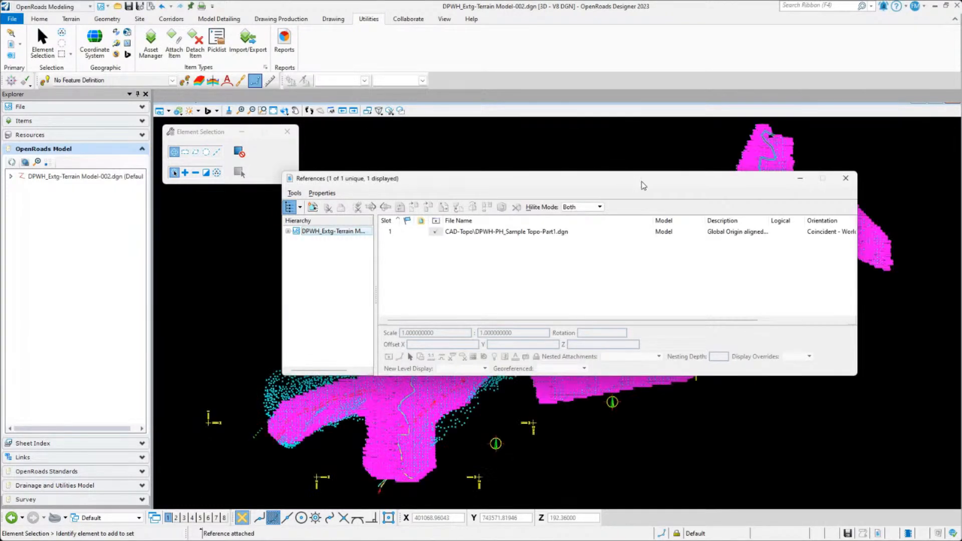
# - Move the References dialog clear of the drawing and examine the survey points and edges of the attached topo
pyautogui.moveTo(645, 184); pyautogui.dragTo(625, 265)
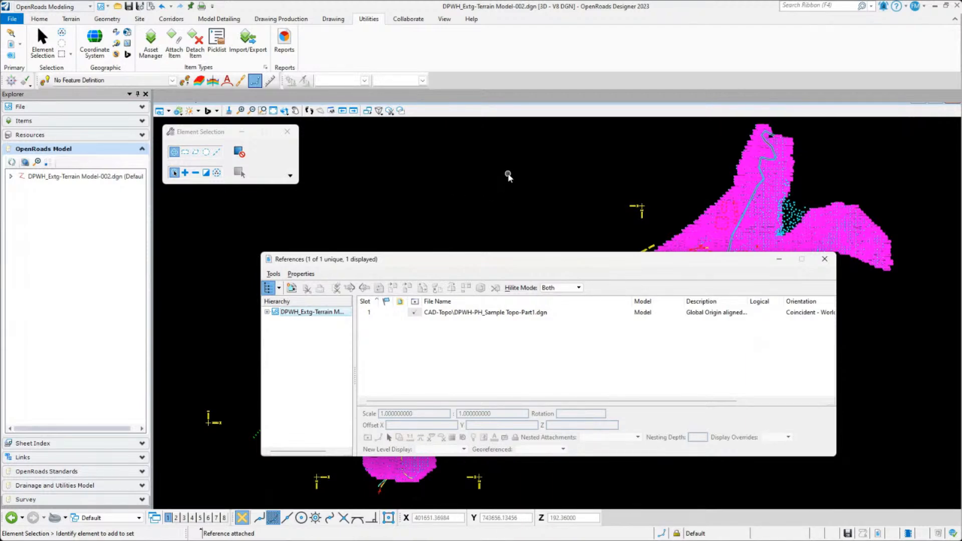
pyautogui.moveTo(493, 261); pyautogui.dragTo(740, 398)
pyautogui.scroll(8, 541, 344)
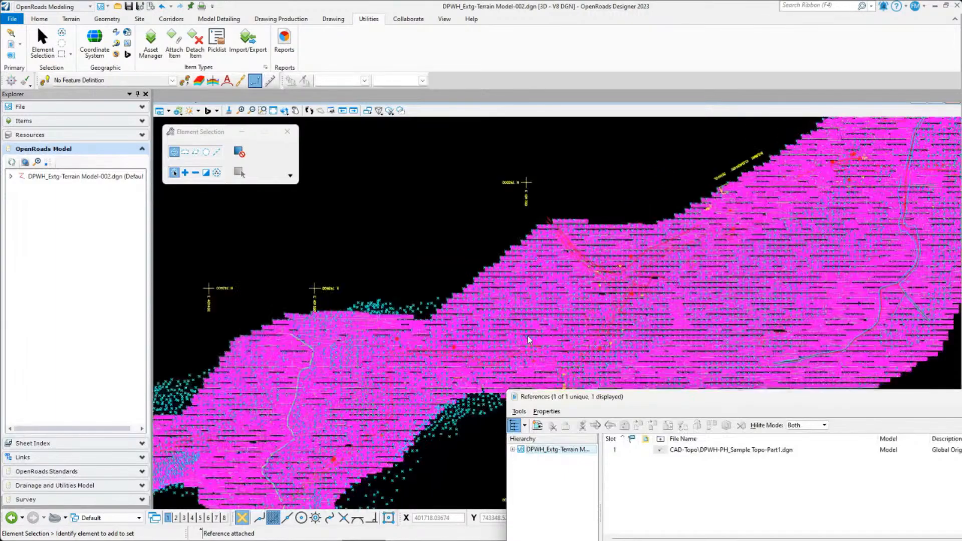
pyautogui.scroll(-3, 382, 188)
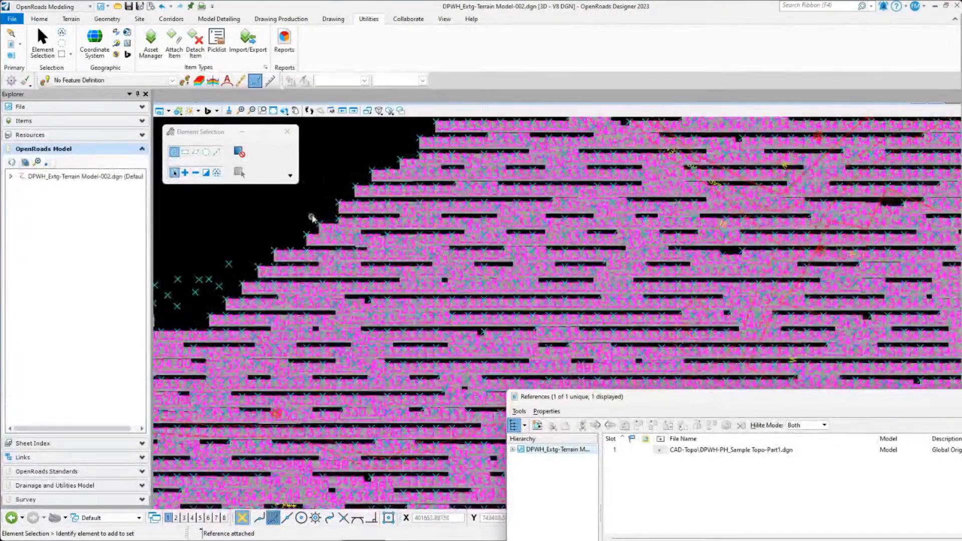
pyautogui.scroll(5, 392, 189)
pyautogui.scroll(2, 416, 156)
pyautogui.scroll(-5, 415, 153)
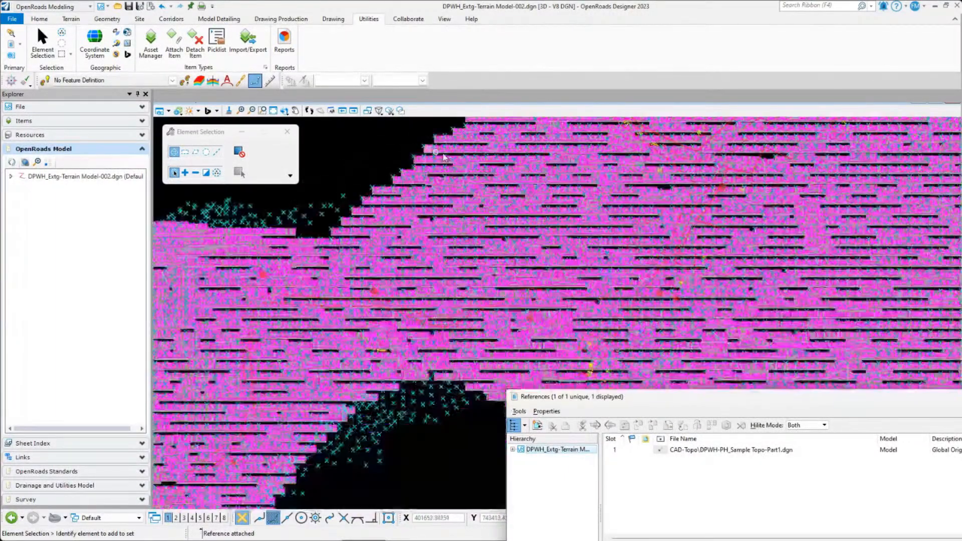
pyautogui.scroll(-2, 441, 280)
pyautogui.moveTo(427, 354); pyautogui.dragTo(473, 310, button='middle')
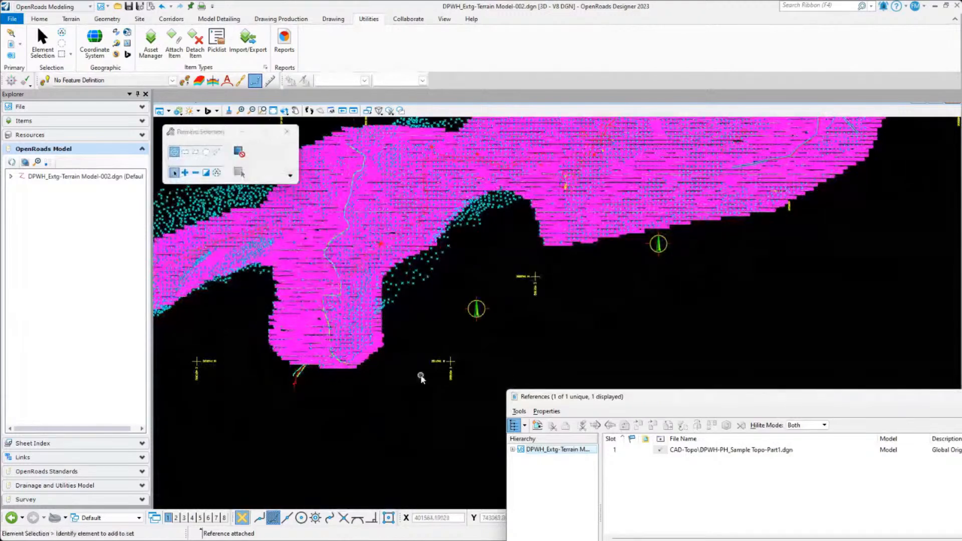
# - Examine the attached topo in an oblique 3D view, comparing the heights of the survey points and elevation labels with the remaining linework
pyautogui.keyDown('shift'); pyautogui.moveTo(427, 377); pyautogui.dragTo(488, 273, button='middle'); pyautogui.keyUp('shift')
pyautogui.rightClick(487, 273)
pyautogui.scroll(5, 468, 260)
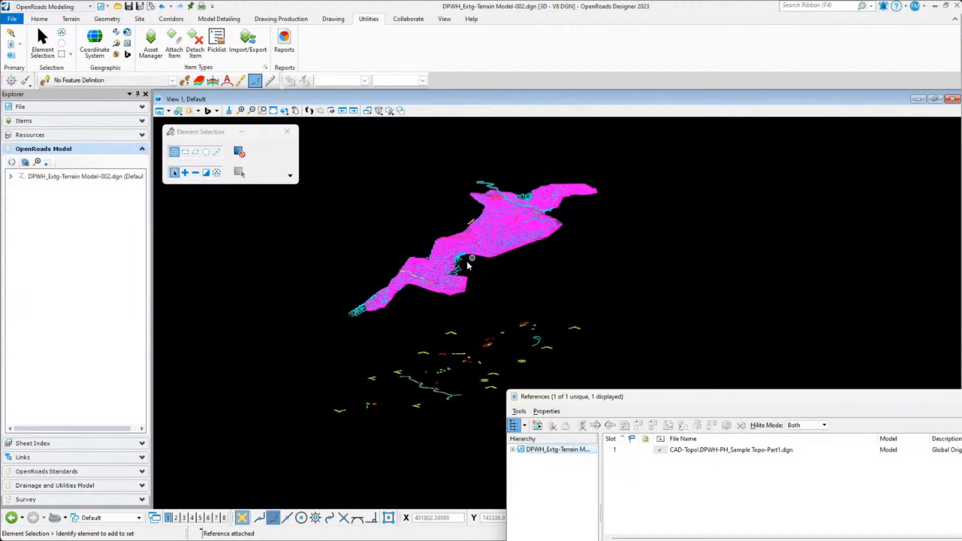
pyautogui.scroll(6, 350, 346)
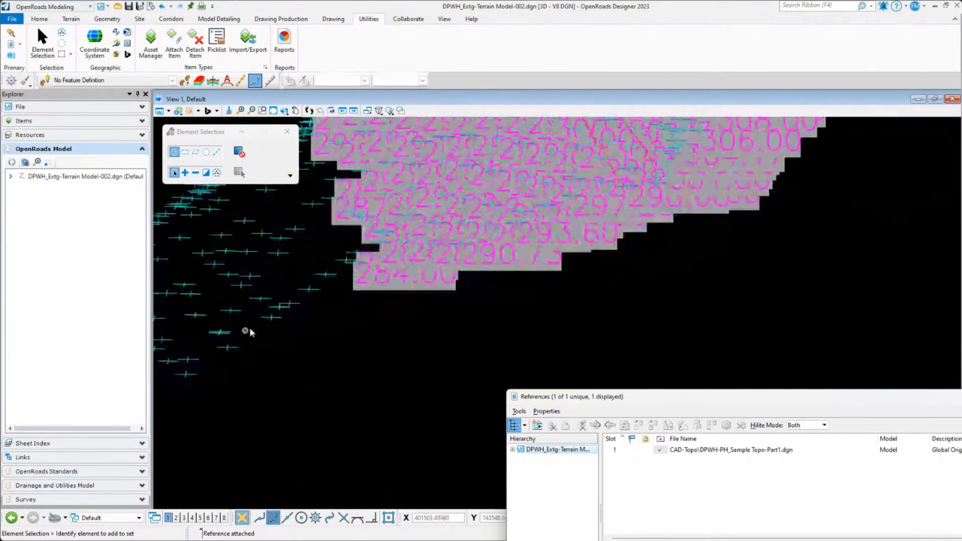
pyautogui.click(272, 318)
pyautogui.scroll(-6, 290, 308)
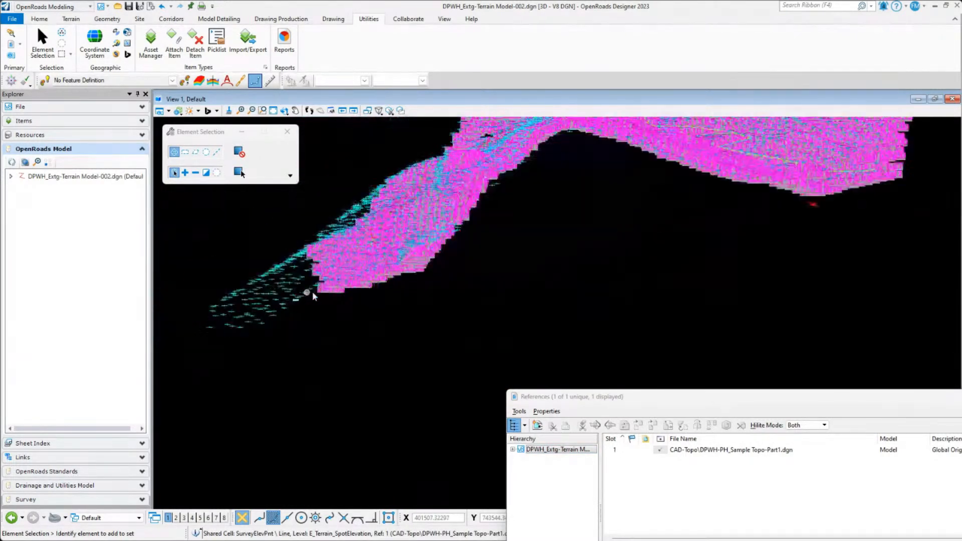
pyautogui.scroll(4, 318, 318)
pyautogui.scroll(3, 336, 381)
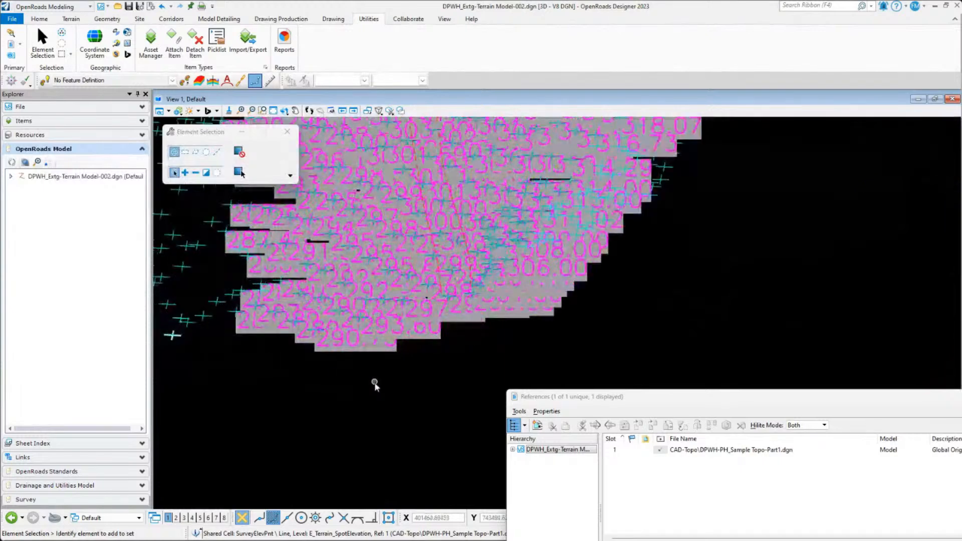
pyautogui.moveTo(255, 385); pyautogui.dragTo(393, 358, button='middle')
pyautogui.scroll(-2, 336, 332)
pyautogui.keyDown('shift'); pyautogui.moveTo(335, 331); pyautogui.dragTo(337, 327, button='middle'); pyautogui.keyUp('shift')
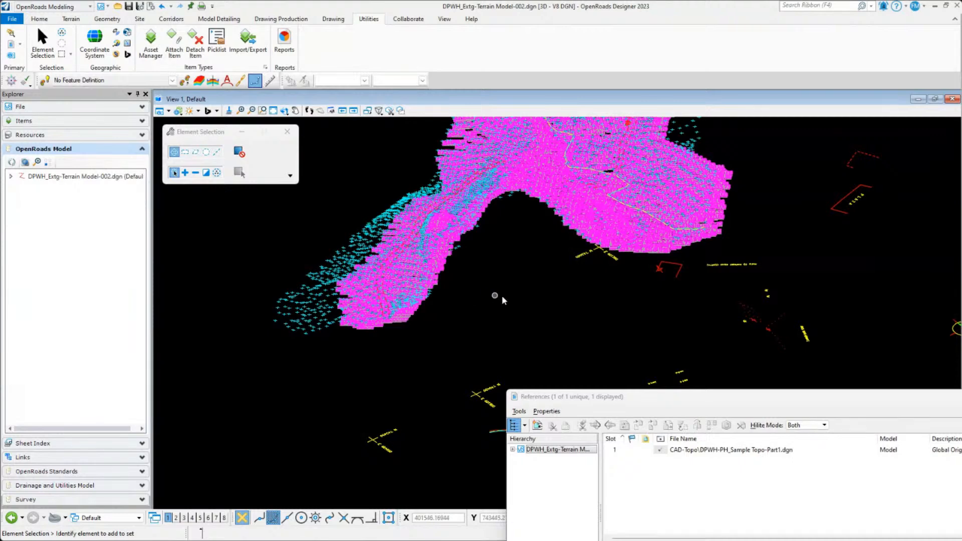
pyautogui.keyDown('shift'); pyautogui.moveTo(500, 302); pyautogui.dragTo(543, 337, button='middle'); pyautogui.keyUp('shift')
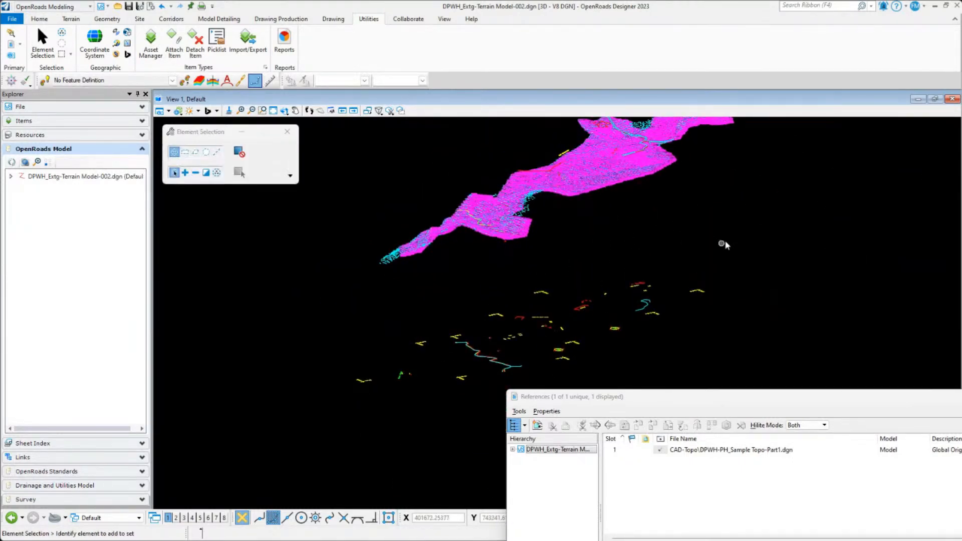
# - Inspect the outermost survey point at the topo's narrow tip for its cell type, level and source reference, and review the whole survey
pyautogui.scroll(10, 378, 265)
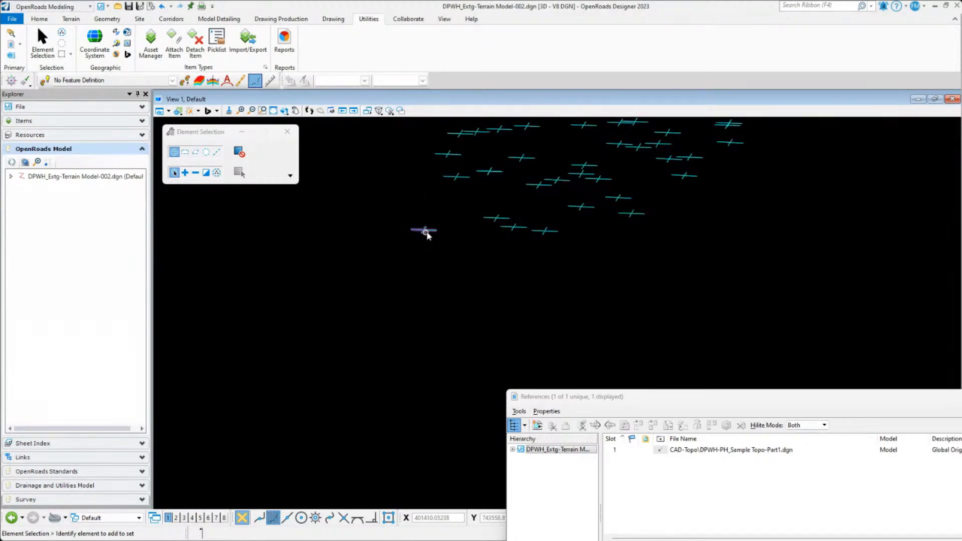
pyautogui.keyDown('shift'); pyautogui.moveTo(445, 248); pyautogui.dragTo(483, 256, button='middle'); pyautogui.keyUp('shift')
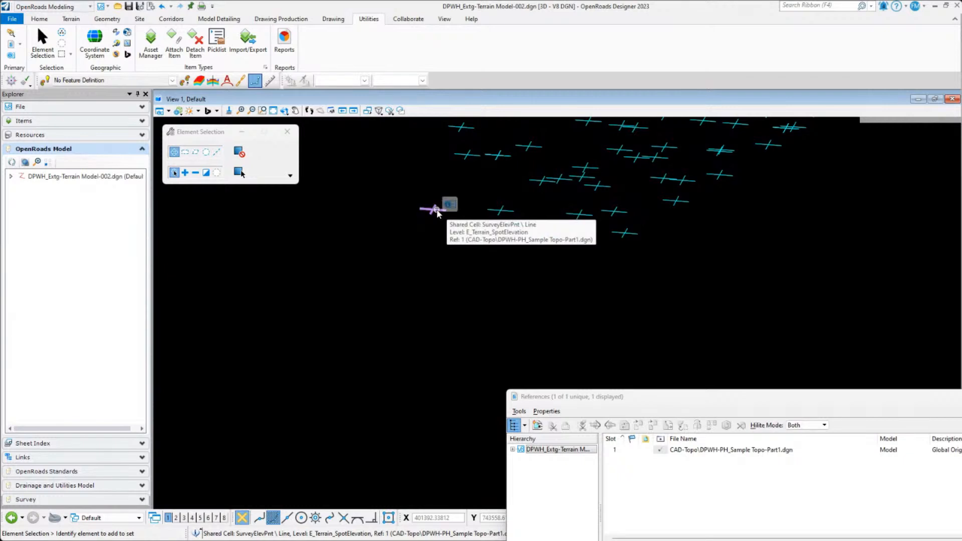
pyautogui.moveTo(434, 214)
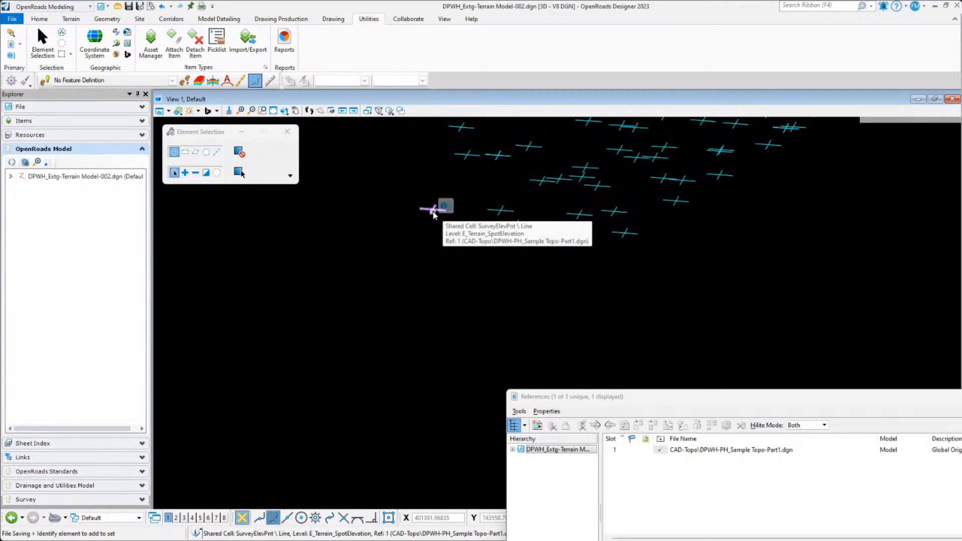
pyautogui.click(446, 206)
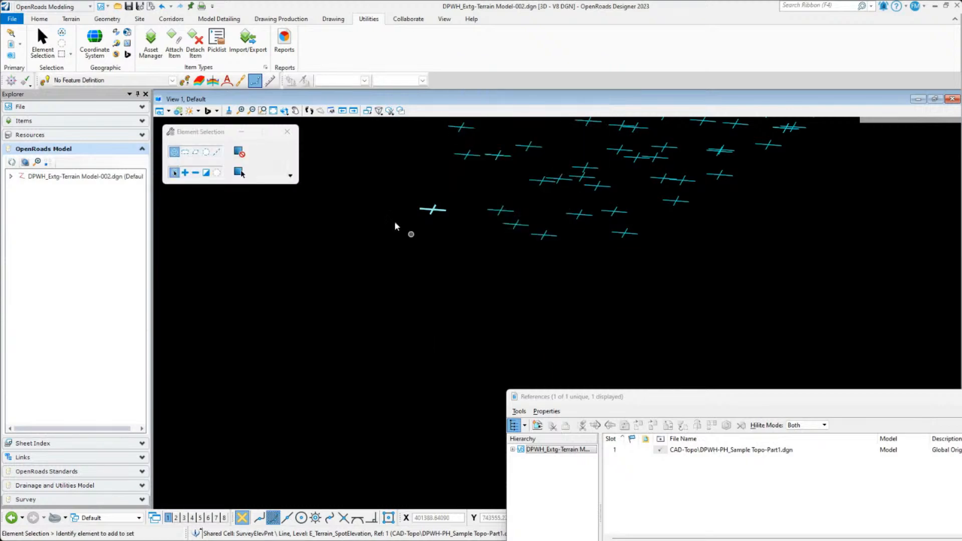
pyautogui.scroll(-8, 383, 304)
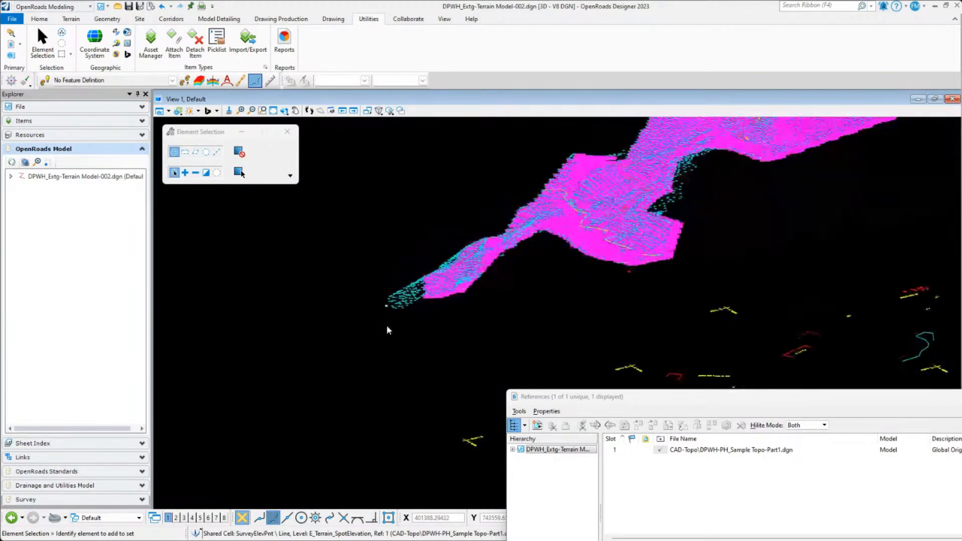
pyautogui.moveTo(541, 274); pyautogui.dragTo(384, 332, button='middle')
pyautogui.scroll(-2, 388, 333)
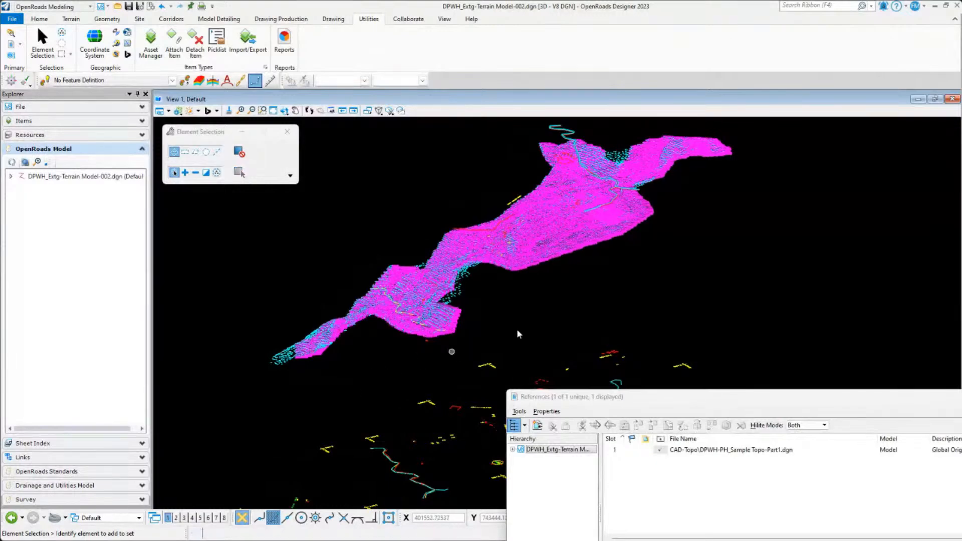
pyautogui.moveTo(533, 211)
pyautogui.keyDown('shift'); pyautogui.mouseDown(button='middle')
pyautogui.moveTo(576, 272)
pyautogui.moveTo(551, 251)
pyautogui.moveTo(543, 253)
pyautogui.moveTo(561, 275)
pyautogui.moveTo(535, 271)
pyautogui.moveTo(523, 226)
pyautogui.mouseUp(button='middle'); pyautogui.keyUp('shift')
pyautogui.scroll(-2, 525, 224)
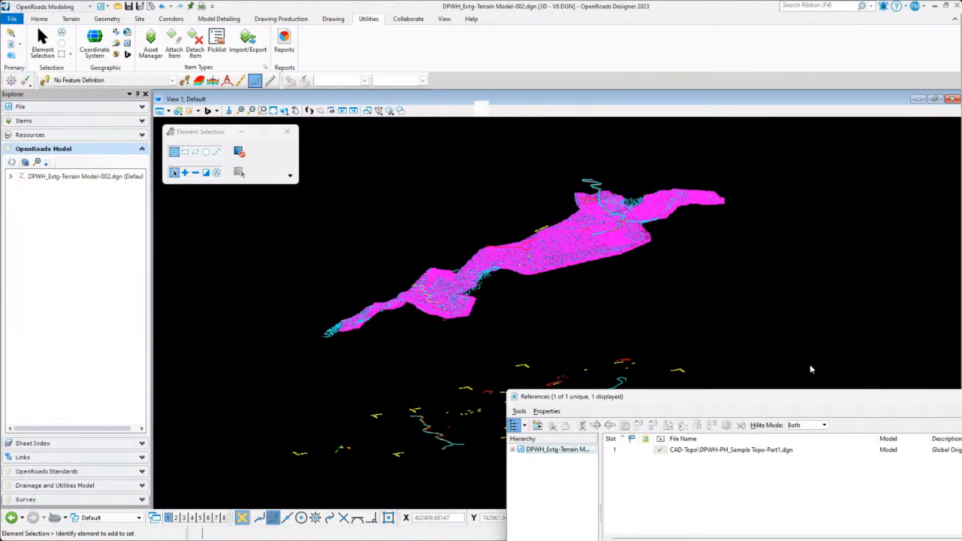
# - Close the References dialog and bring up Level Display with its level change mode set to Display Off
pyautogui.moveTo(798, 397); pyautogui.dragTo(670, 303)
pyautogui.click(942, 306)
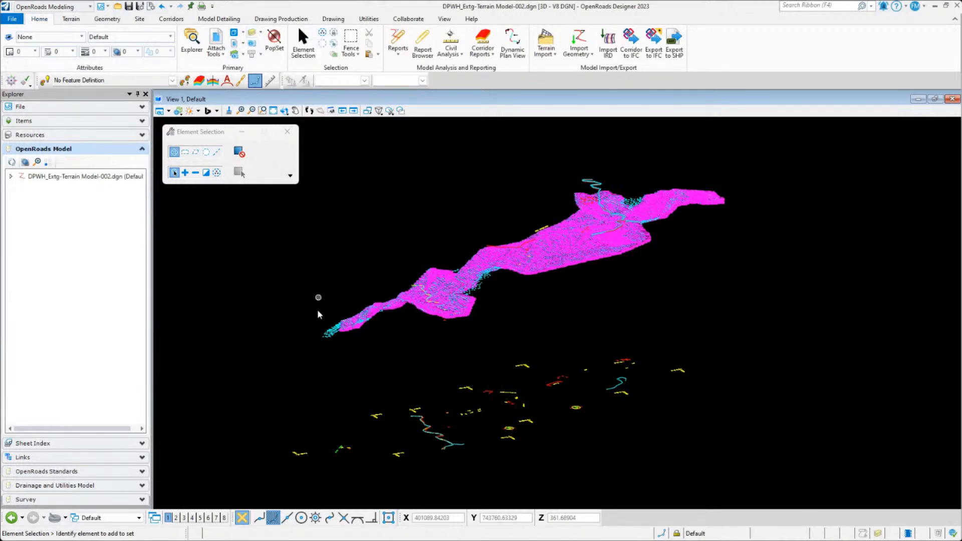
pyautogui.moveTo(0, 266); pyautogui.dragTo(211, 158)
pyautogui.click(187, 191)
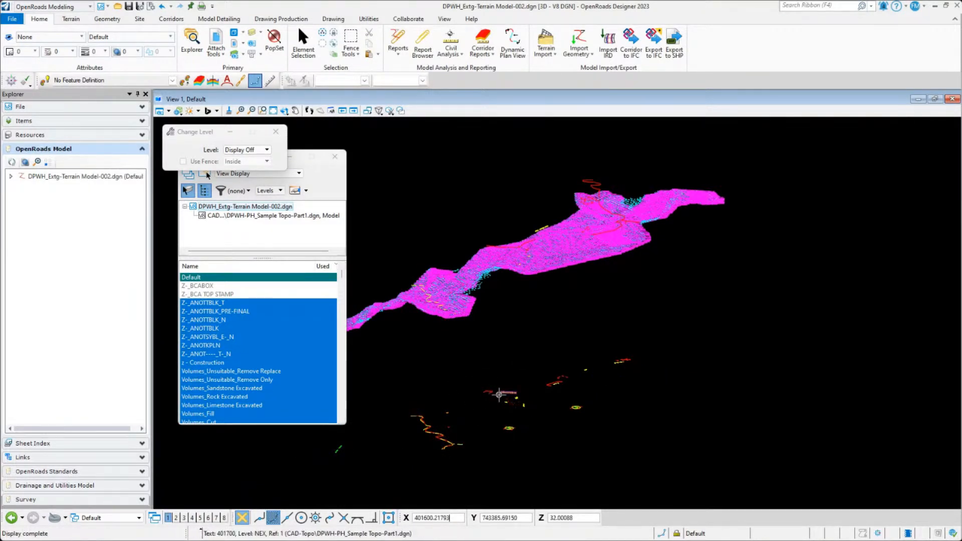
# - Turn off the levels of the linework and text lying below the survey points, including dirtcanal, lowerbank, hse and 1DR_DDL
pyautogui.click(507, 391)
pyautogui.click(486, 391)
pyautogui.click(508, 402)
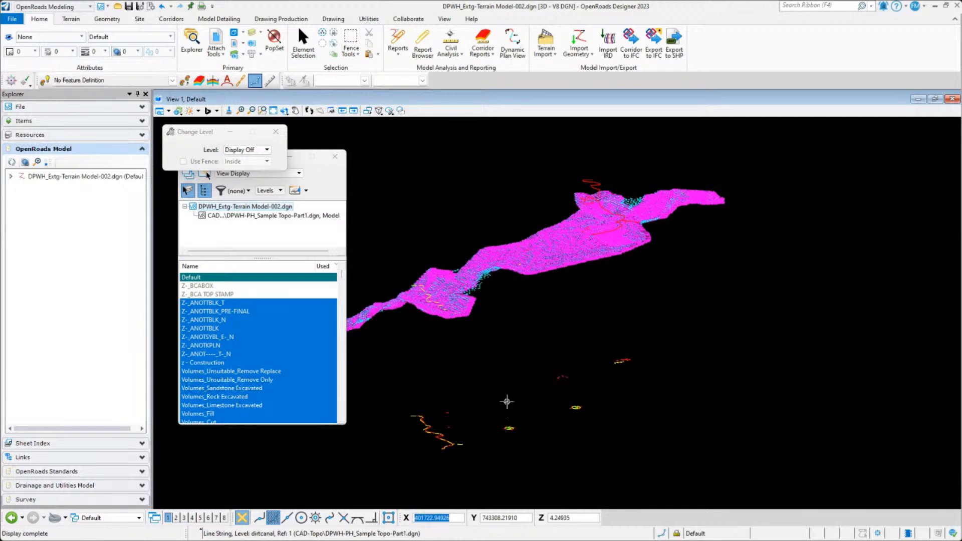
pyautogui.click(509, 427)
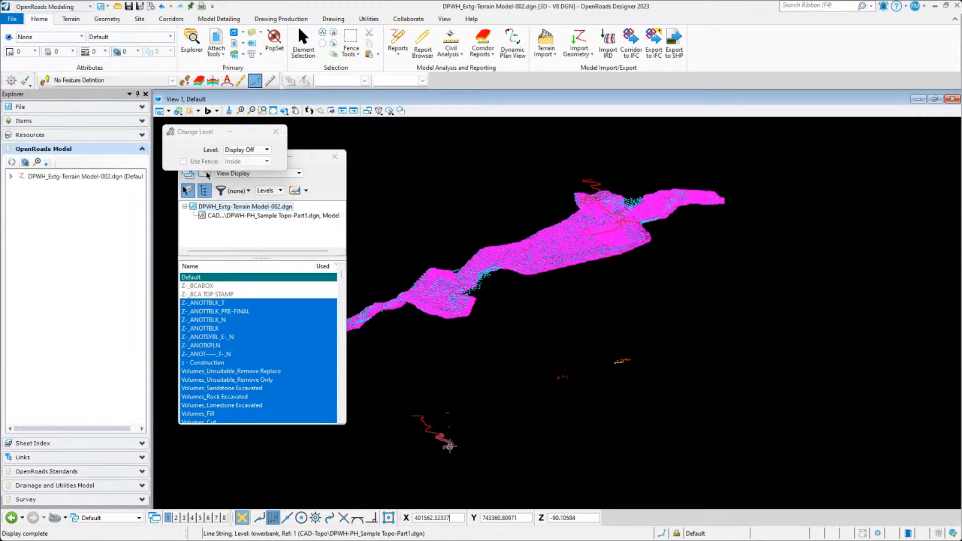
pyautogui.click(443, 441)
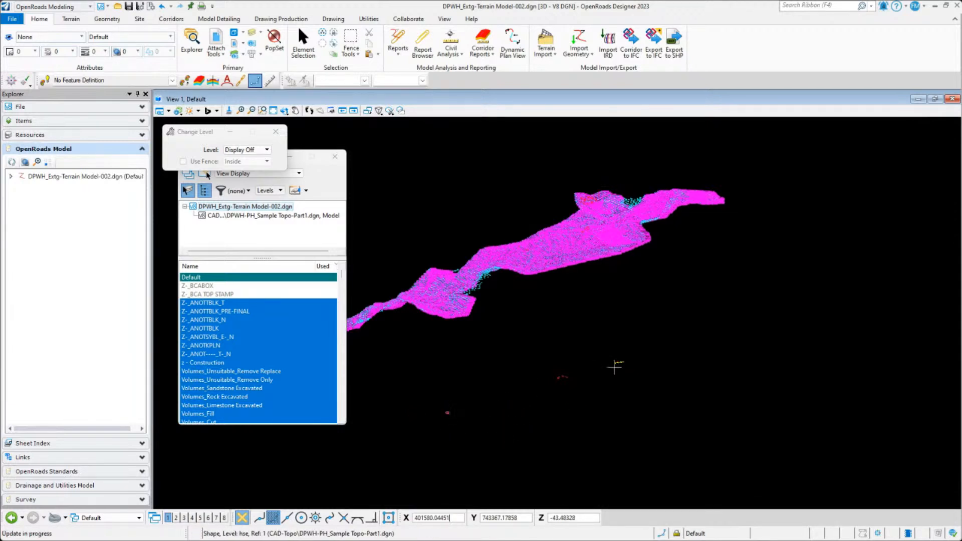
pyautogui.click(561, 377)
pyautogui.click(621, 361)
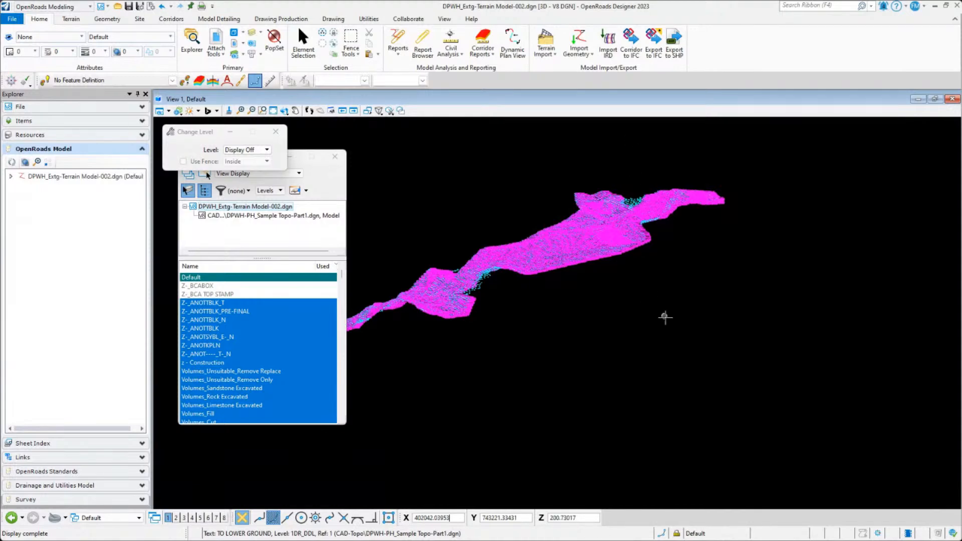
# - Turn off the Draft_Plan_Labels level holding the magenta elevation labels and end the level change
pyautogui.scroll(-2, 661, 317)
pyautogui.scroll(4, 531, 321)
pyautogui.scroll(6, 548, 323)
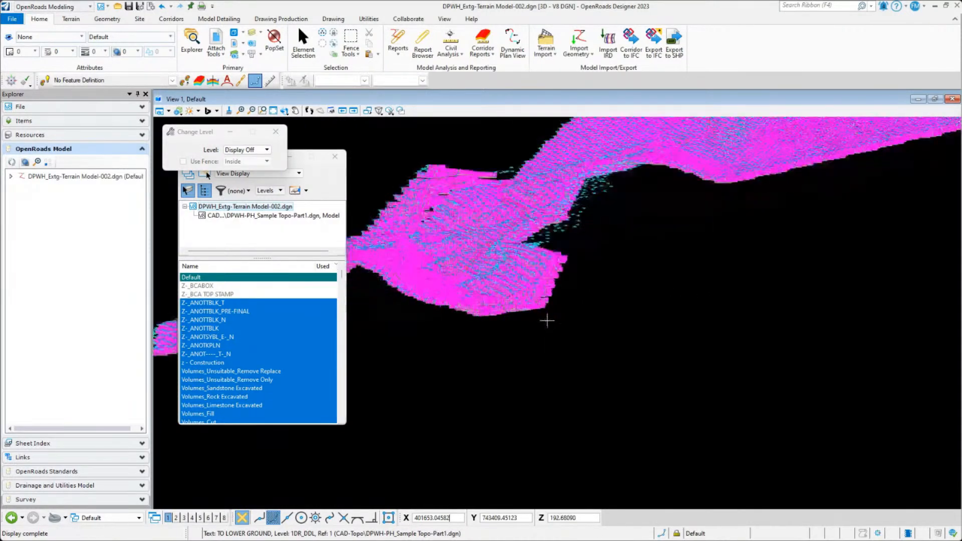
pyautogui.scroll(-8, 501, 291)
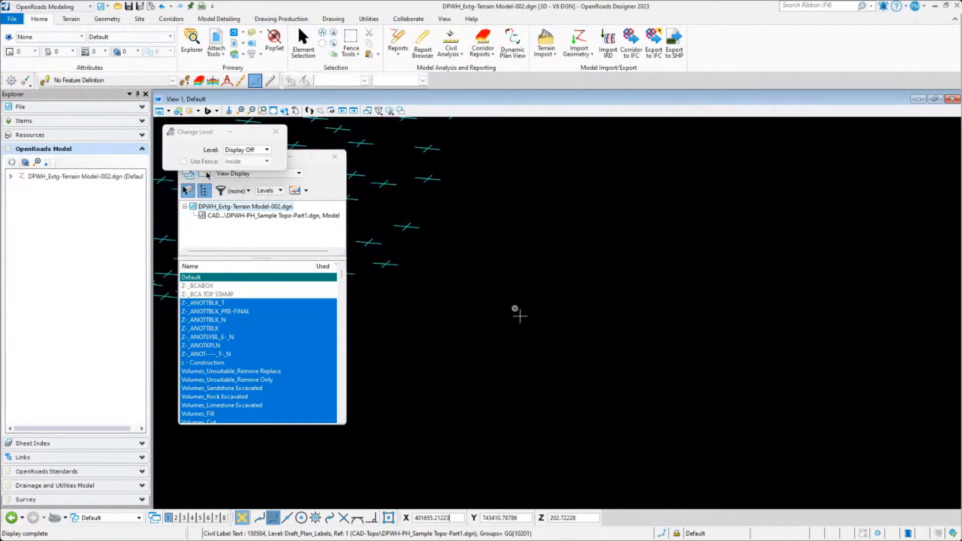
pyautogui.press('Escape')
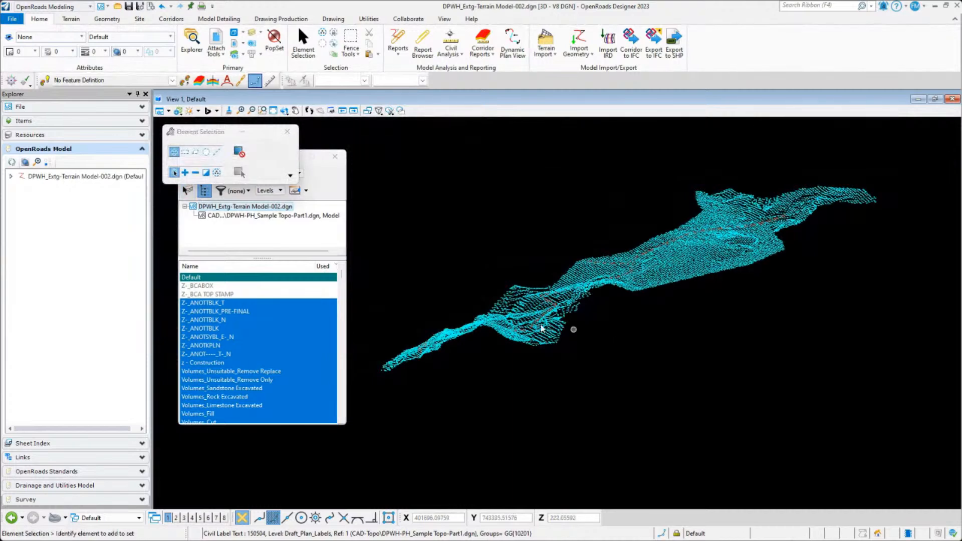
# - Examine the remaining spot elevation points and the dashed red edge lines crossing them in 3D
pyautogui.keyDown('shift'); pyautogui.moveTo(542, 328); pyautogui.dragTo(827, 357, button='middle'); pyautogui.keyUp('shift')
pyautogui.press('Escape')
pyautogui.scroll(6, 721, 333)
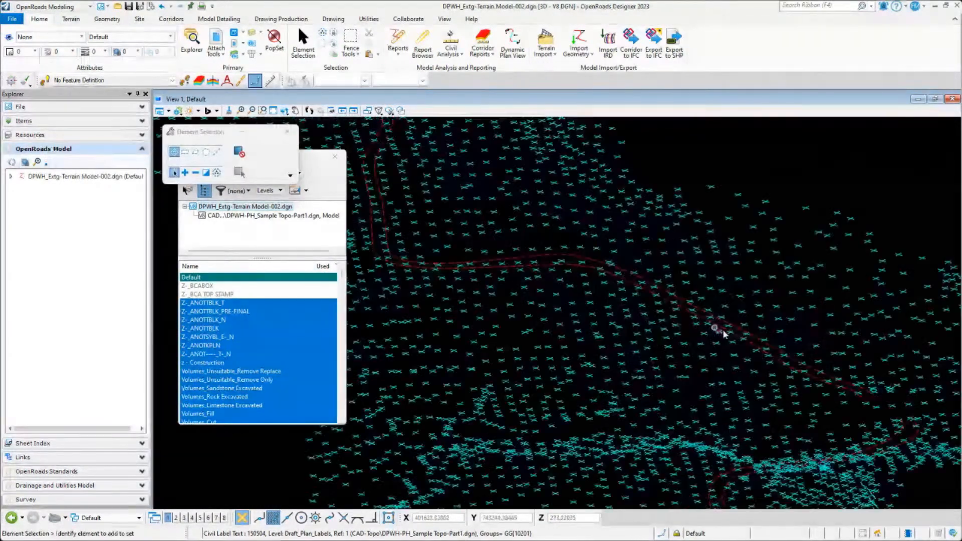
pyautogui.scroll(8, 722, 333)
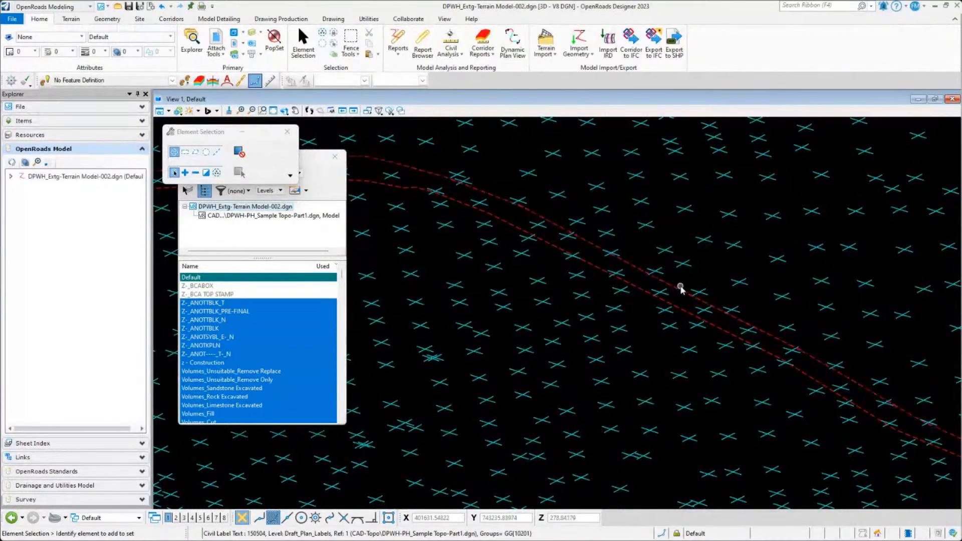
pyautogui.scroll(-10, 681, 291)
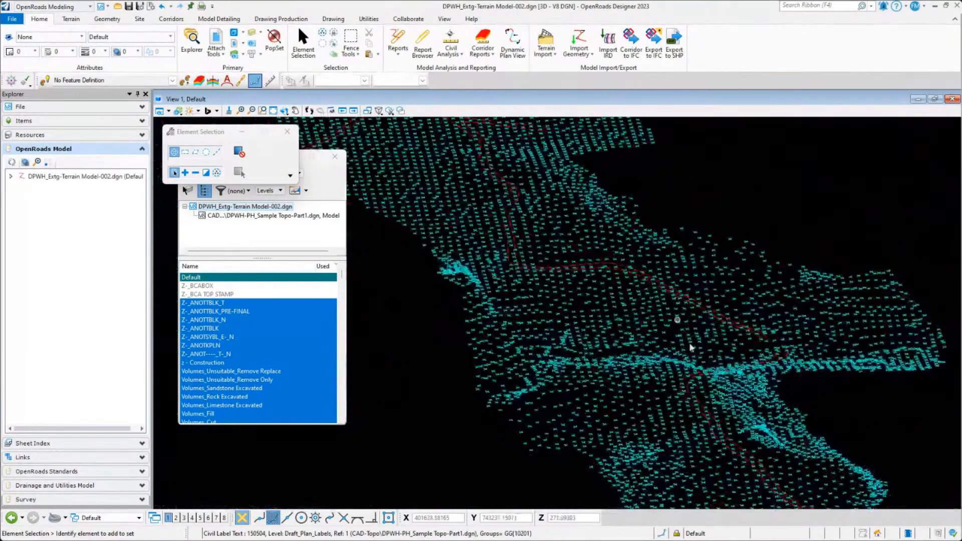
pyautogui.scroll(-8, 690, 348)
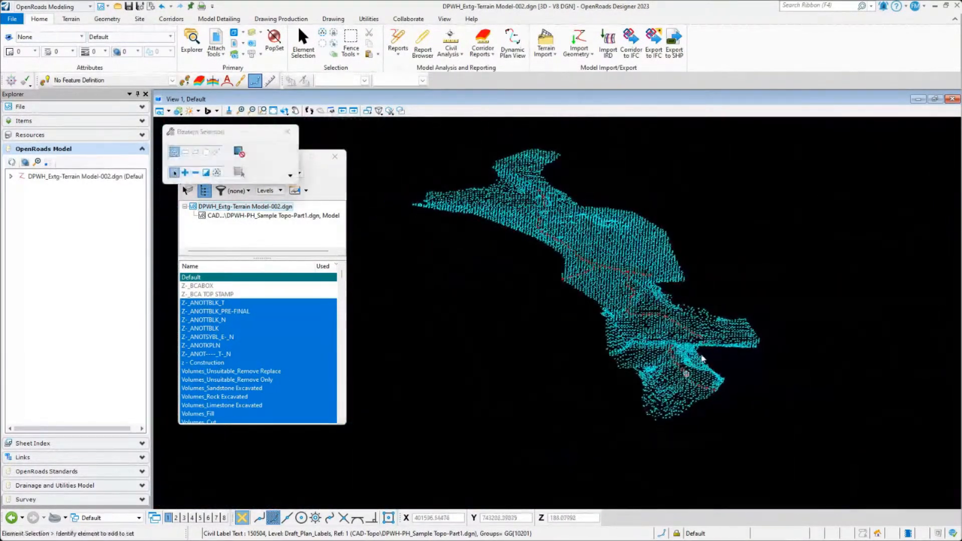
pyautogui.scroll(-1, 702, 358)
# - Create a break line terrain named Extg Terrain from all displayed topo elements, with edge method None and feature definition PH_Existing Contour
pyautogui.moveTo(434, 169); pyautogui.dragTo(838, 440)
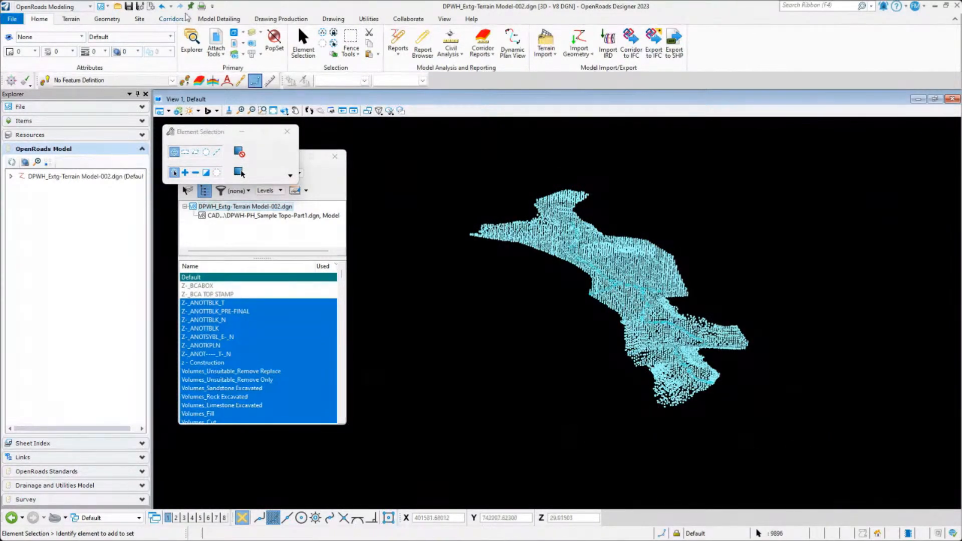
pyautogui.click(70, 20)
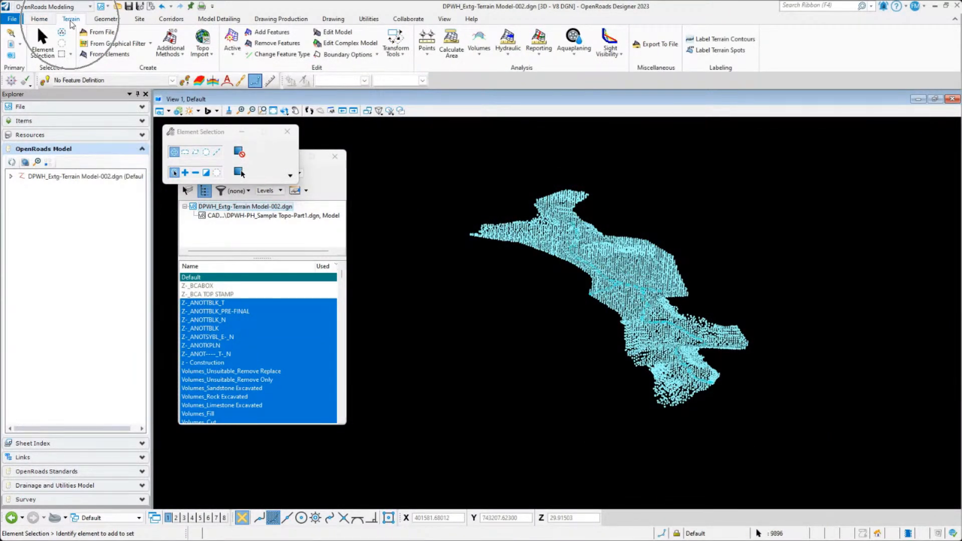
pyautogui.click(120, 57)
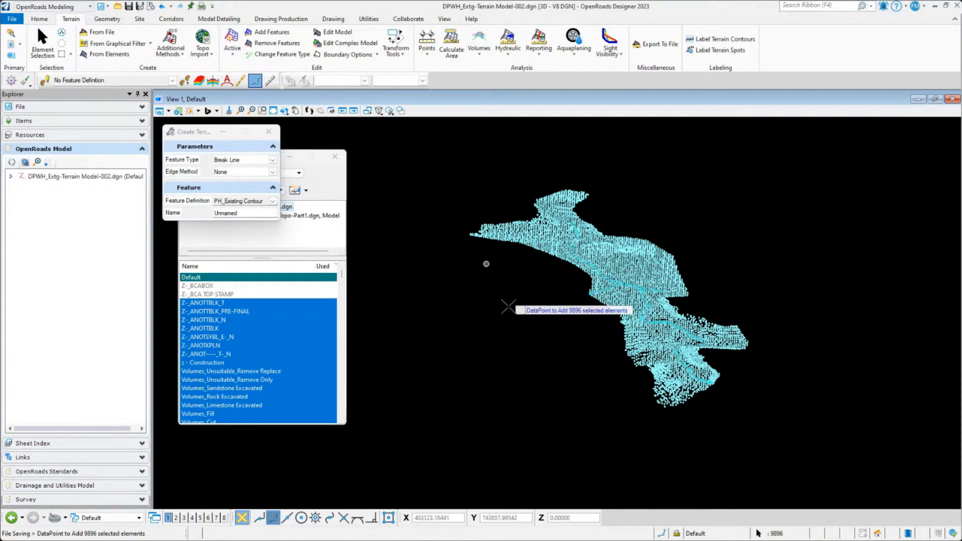
pyautogui.click(246, 212)
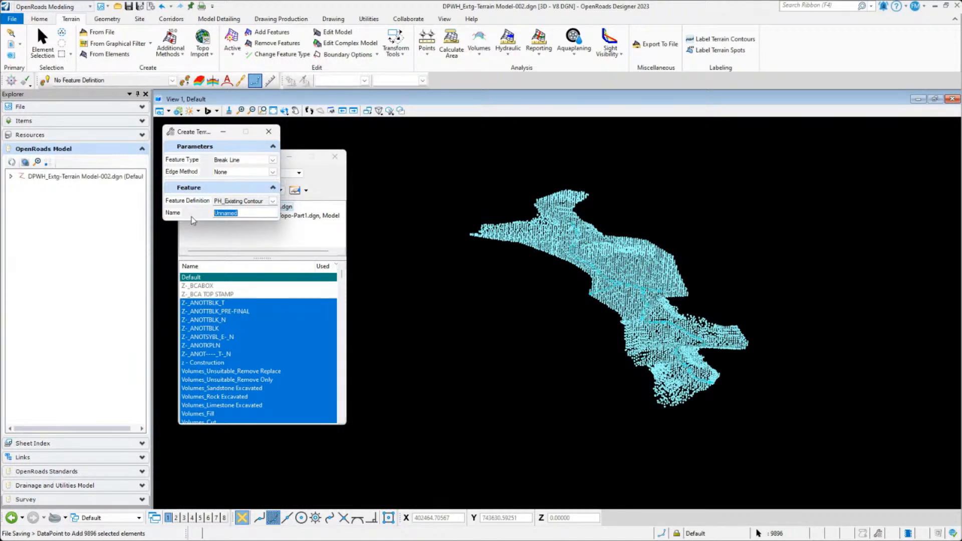
pyautogui.write('Extg Terrain')
pyautogui.click(485, 274)
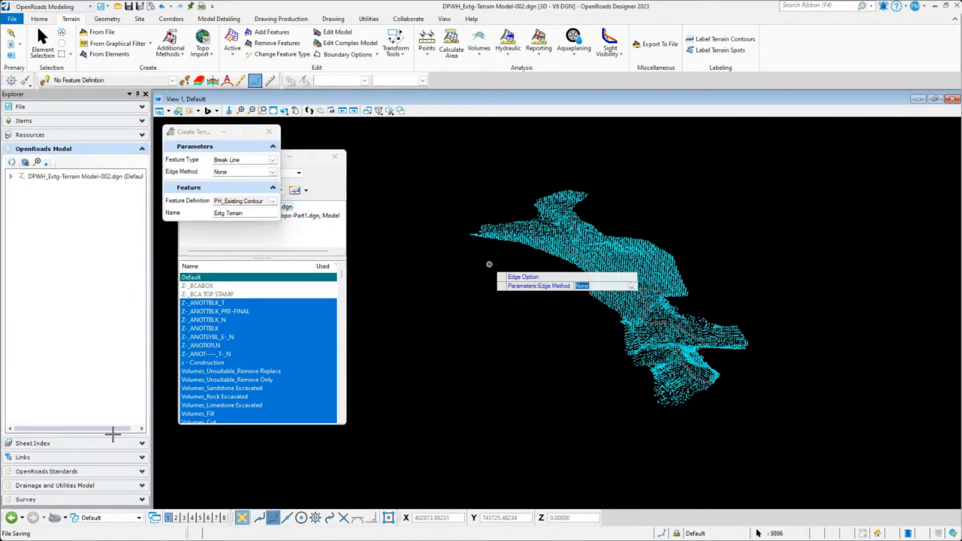
pyautogui.click(488, 264)
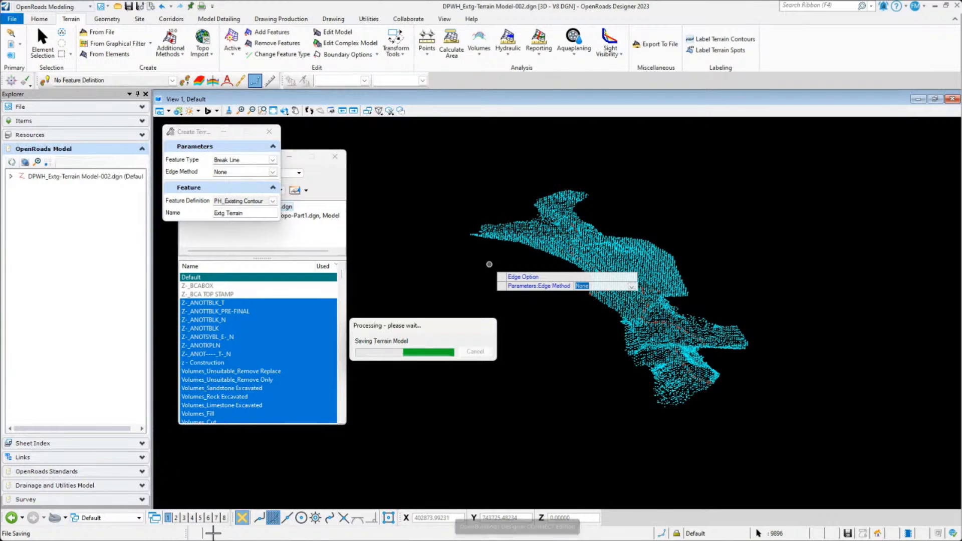
pyautogui.click(422, 327)
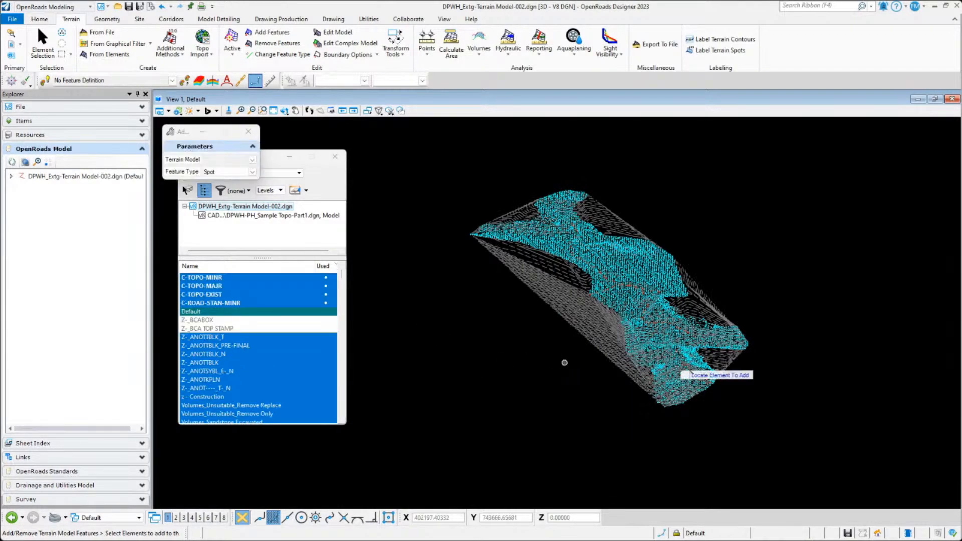
pyautogui.press('Escape')
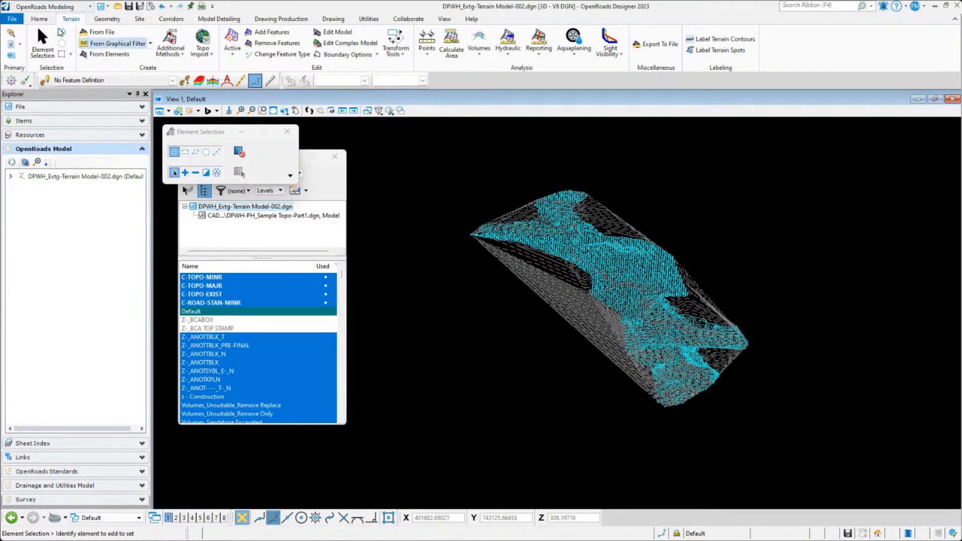
# - Turn off the display of the referenced topo survey and turn on the triangles of the Extg Terrain
pyautogui.click(12, 45)
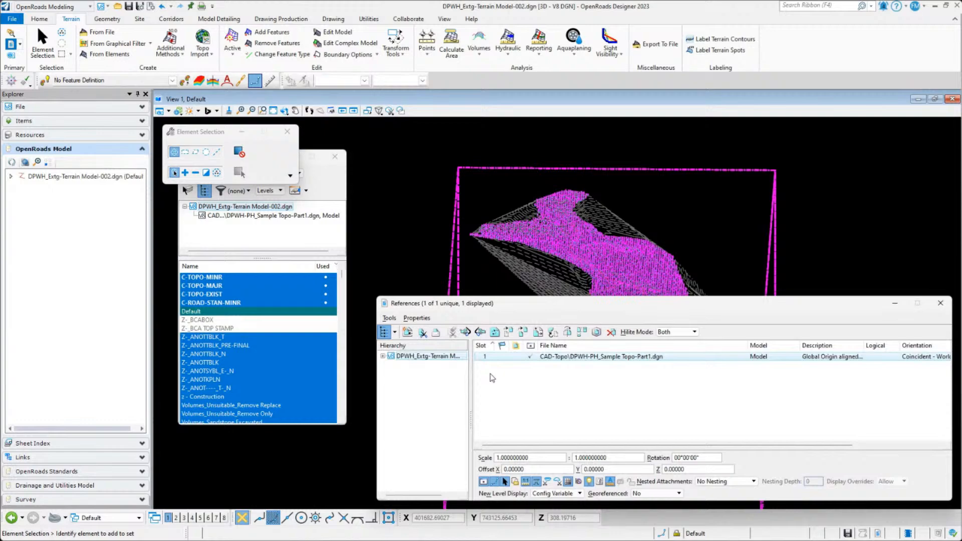
pyautogui.click(530, 356)
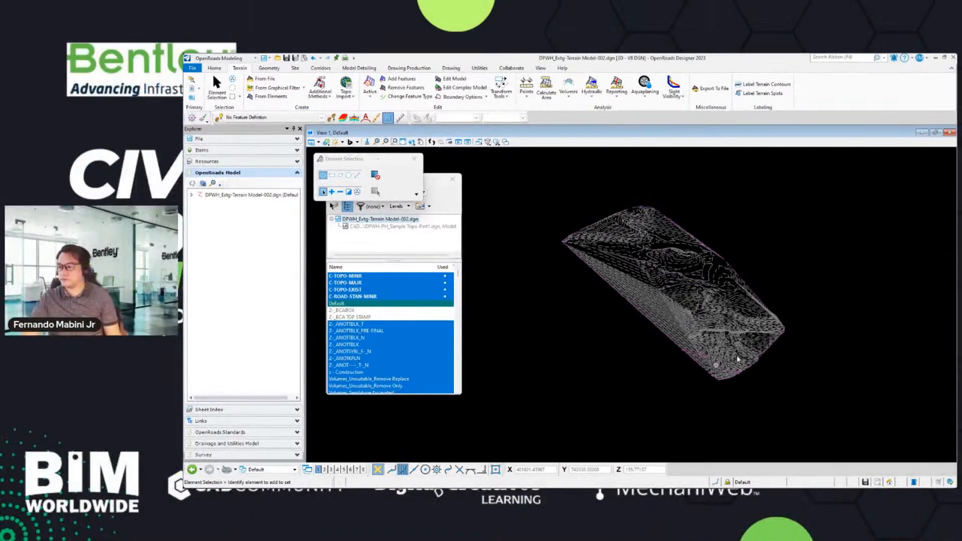
pyautogui.moveTo(738, 360)
pyautogui.keyDown('shift'); pyautogui.mouseDown(button='middle')
pyautogui.moveTo(768, 346)
pyautogui.moveTo(673, 329)
pyautogui.moveTo(651, 339)
pyautogui.moveTo(789, 343)
pyautogui.moveTo(756, 360)
pyautogui.mouseUp(button='middle'); pyautogui.keyUp('shift')
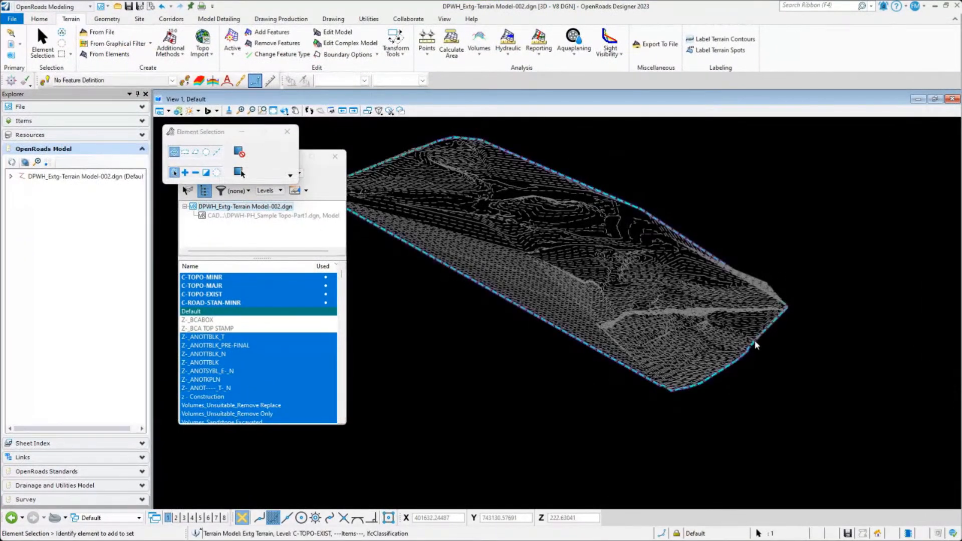
pyautogui.click(754, 338)
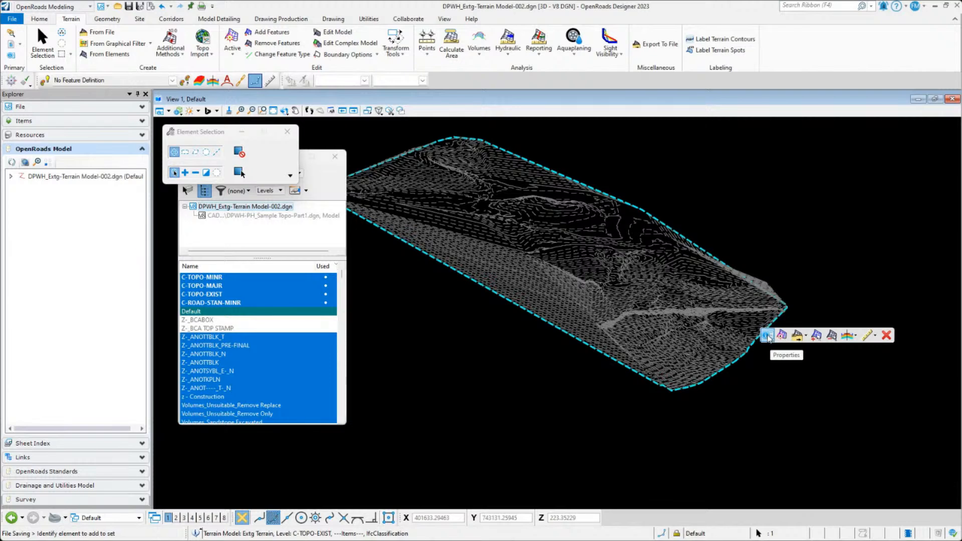
pyautogui.click(770, 338)
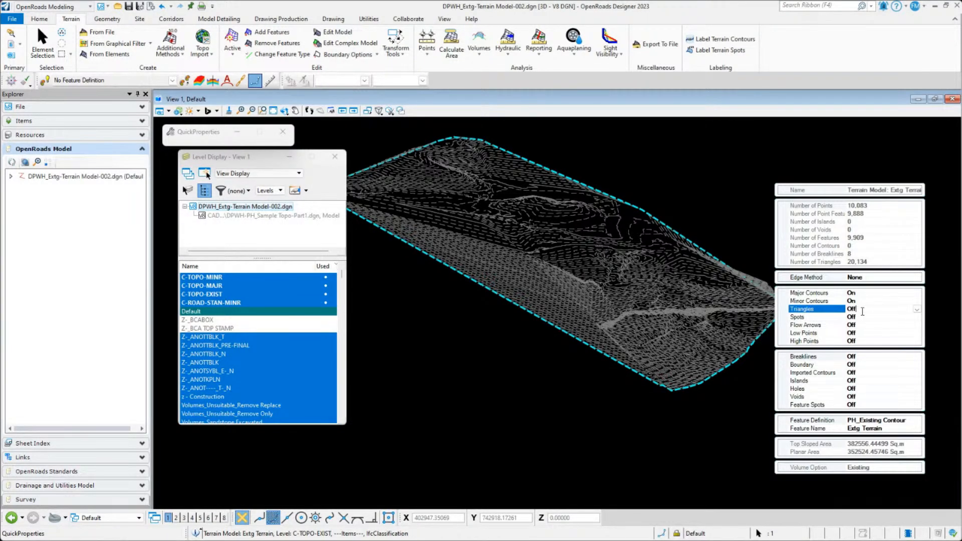
pyautogui.doubleClick(863, 311)
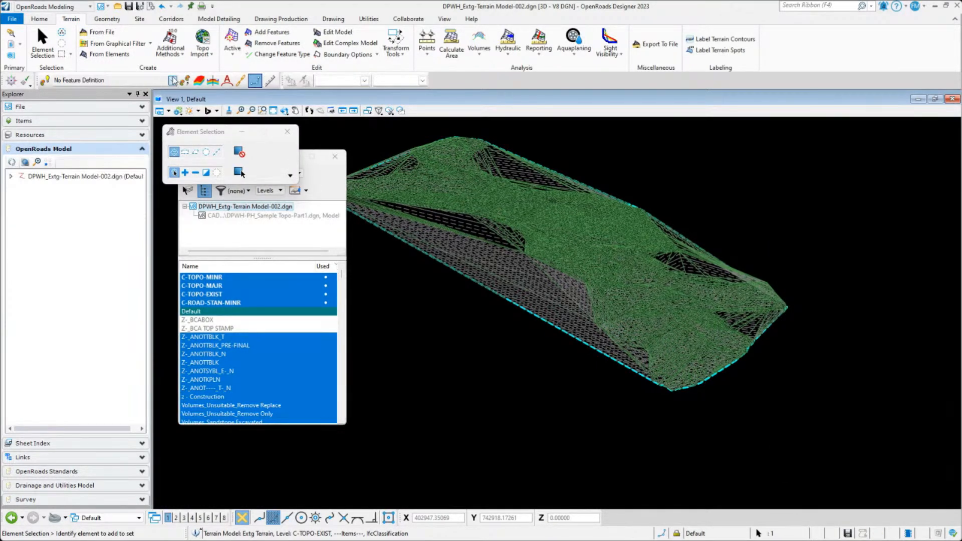
# - Set the view's display style to Illustration: Ignore Lighting and inspect the shaded terrain triangles in 3D
pyautogui.click(173, 80)
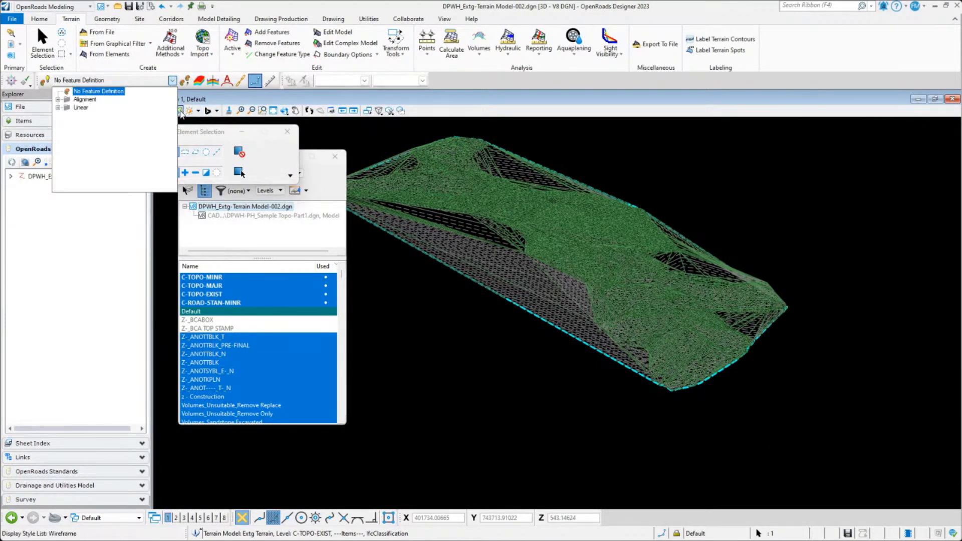
pyautogui.click(355, 139)
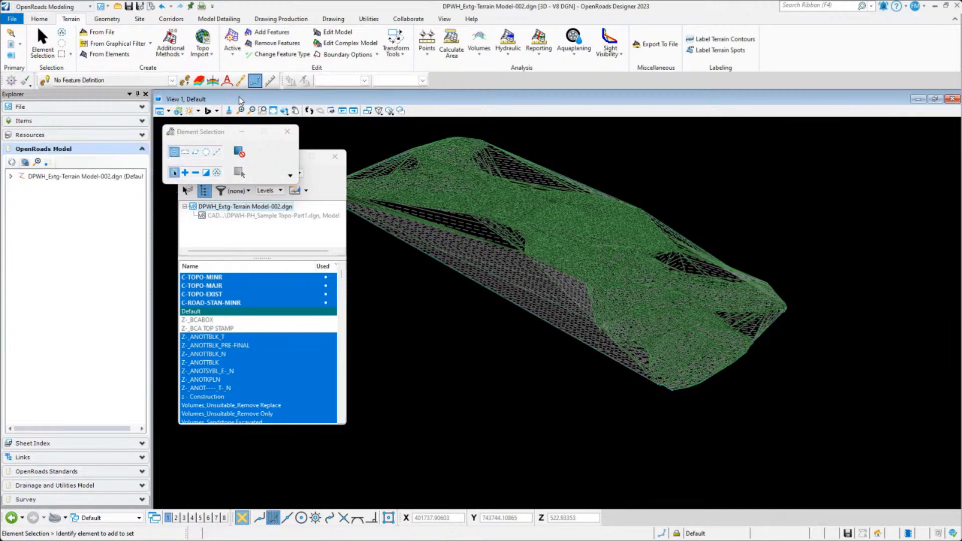
pyautogui.click(177, 111)
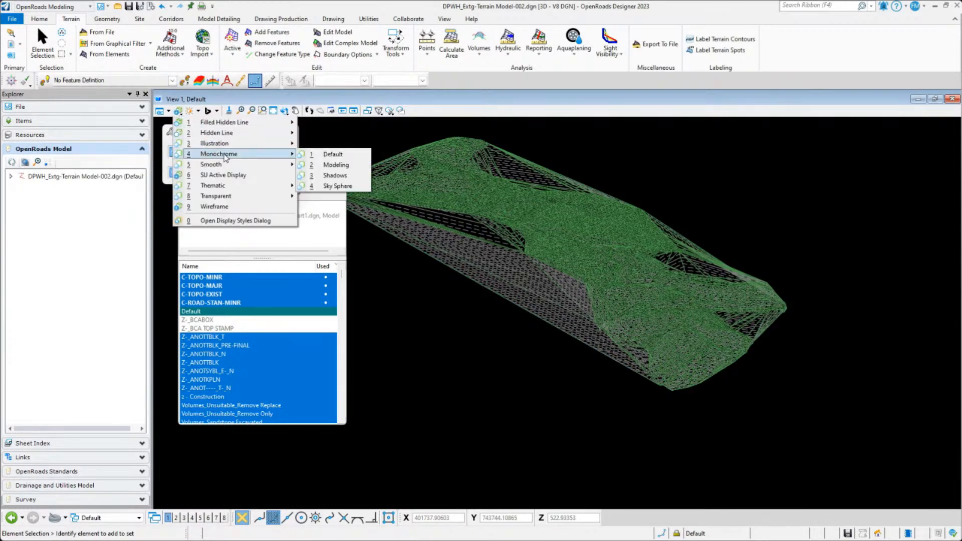
pyautogui.click(351, 188)
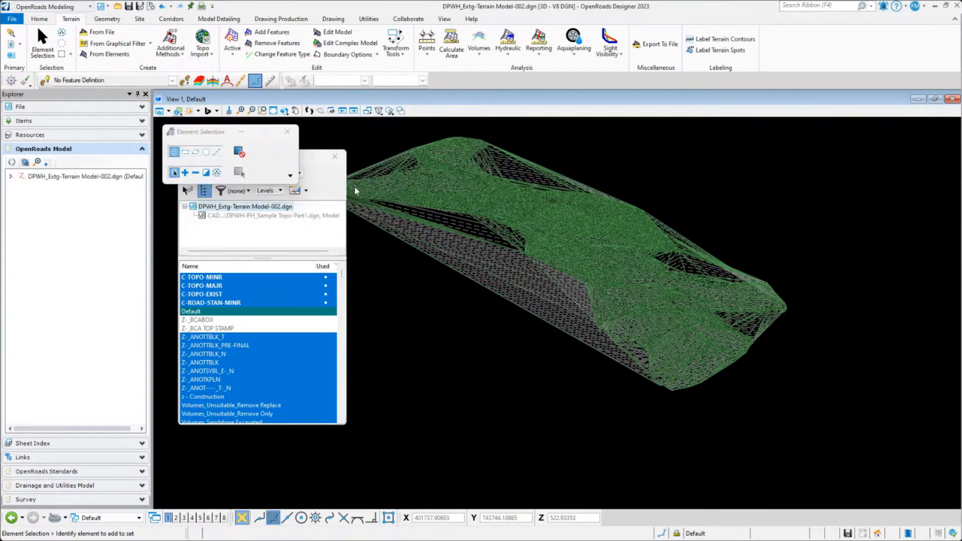
pyautogui.click(613, 456)
pyautogui.scroll(6, 635, 318)
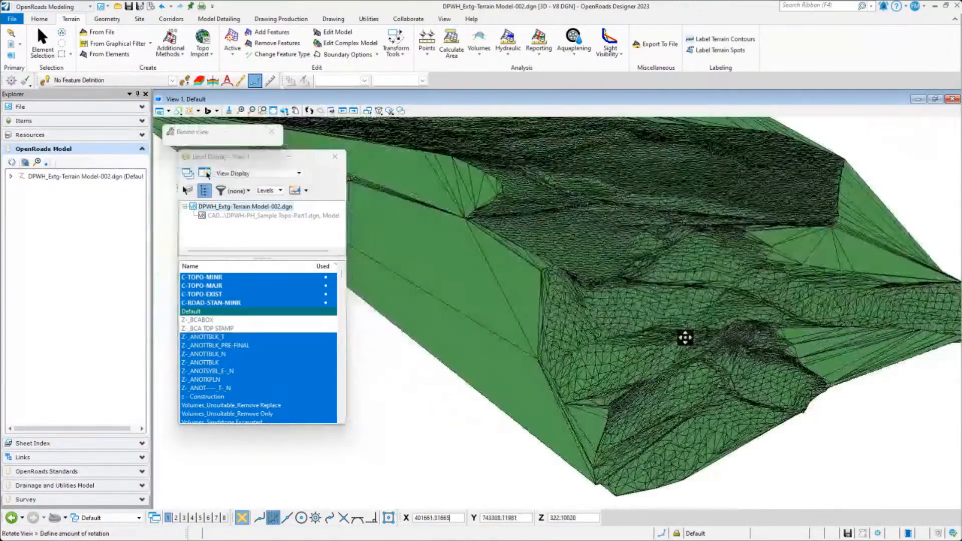
pyautogui.click(653, 332)
pyautogui.rightClick(653, 333)
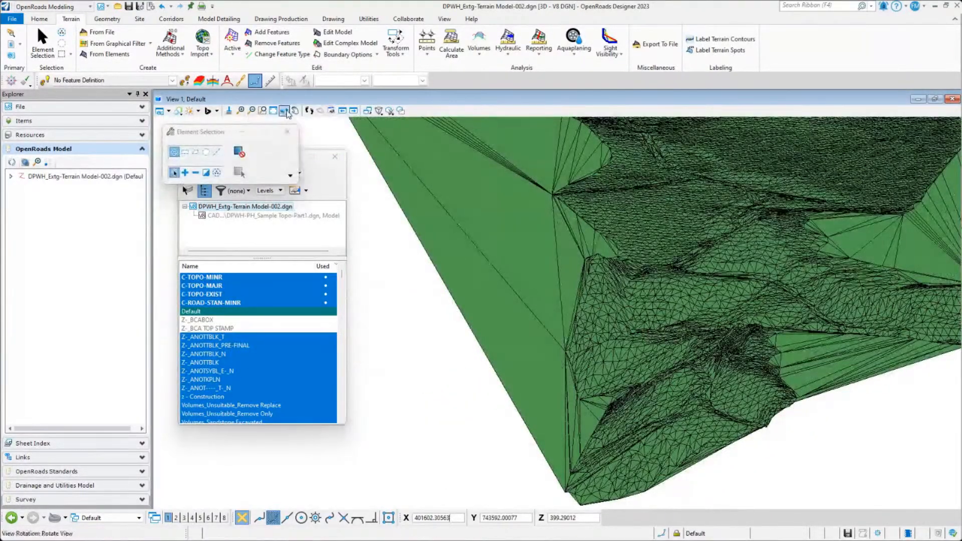
# - In the top view, change the Extg Terrain's feature definition to Existing Triangles
pyautogui.click(284, 111)
pyautogui.click(325, 136)
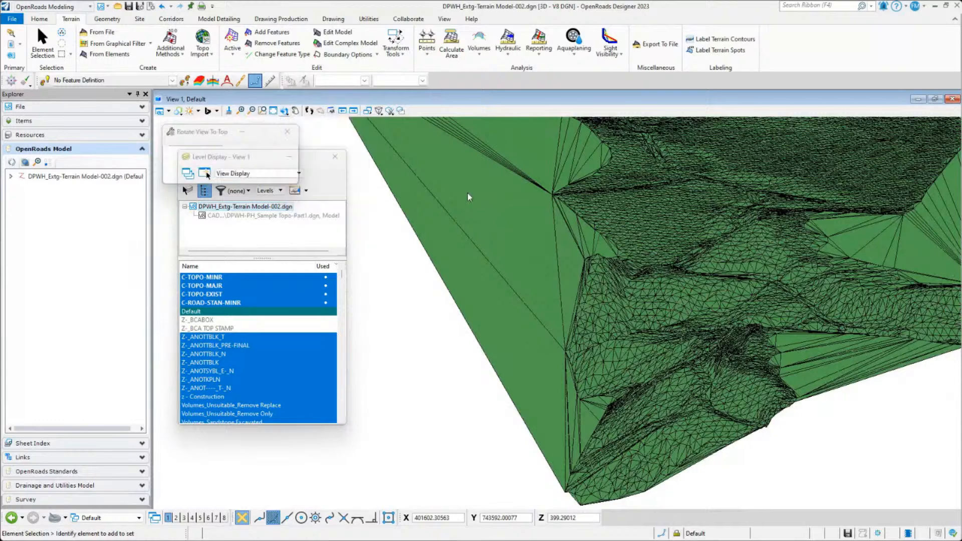
pyautogui.click(555, 309)
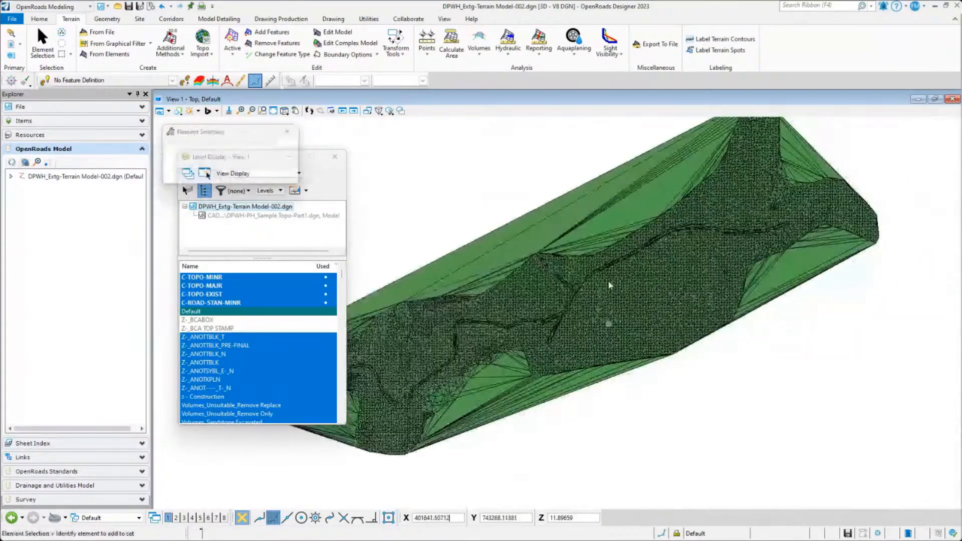
pyautogui.click(584, 182)
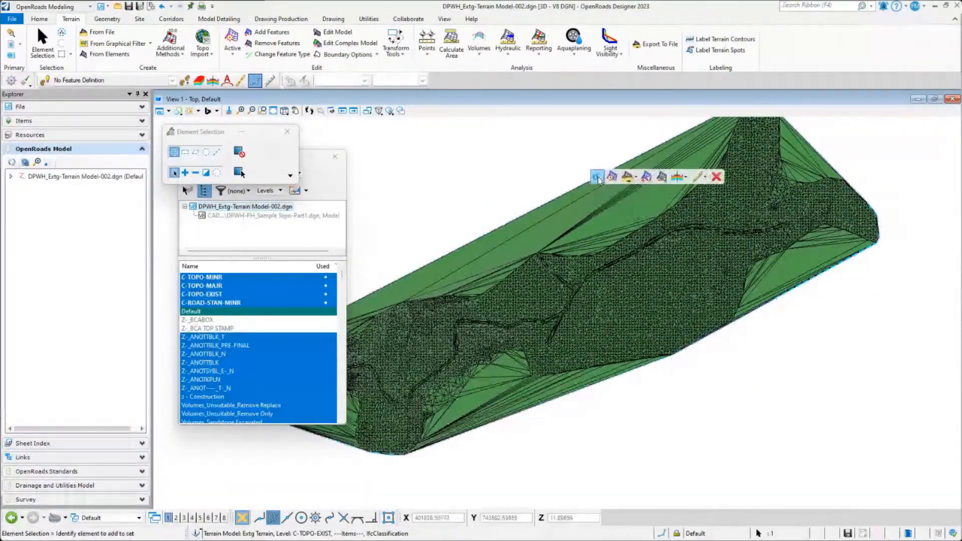
pyautogui.click(598, 178)
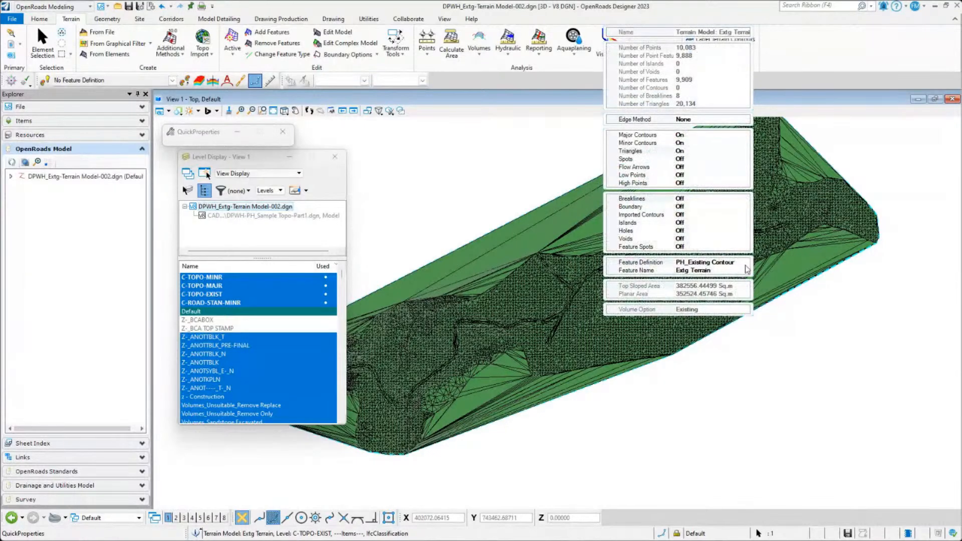
pyautogui.click(746, 266)
pyautogui.click(746, 266)
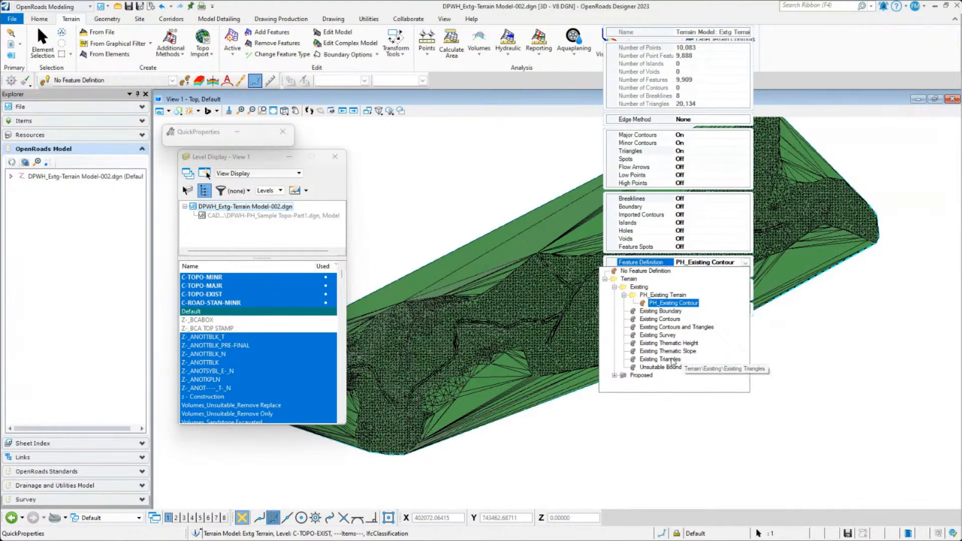
pyautogui.click(667, 359)
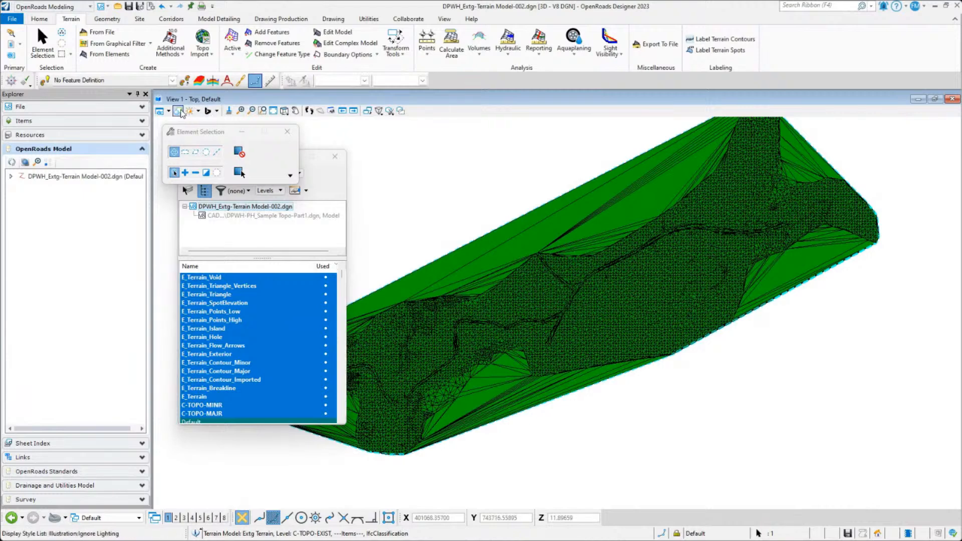
# - Edit the terrain model and delete the long triangles along its northwest edge with Delete Triangle By Line
pyautogui.scroll(2, 667, 273)
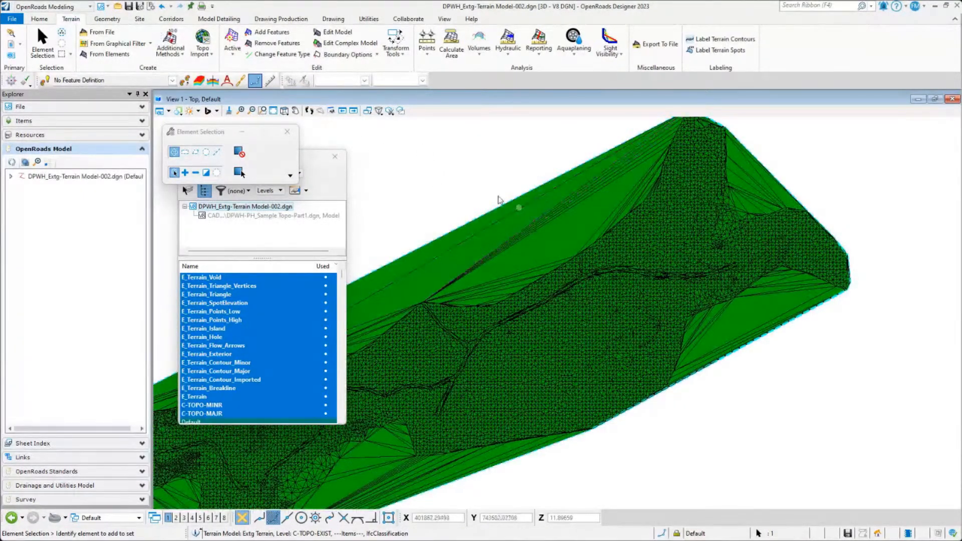
pyautogui.click(337, 32)
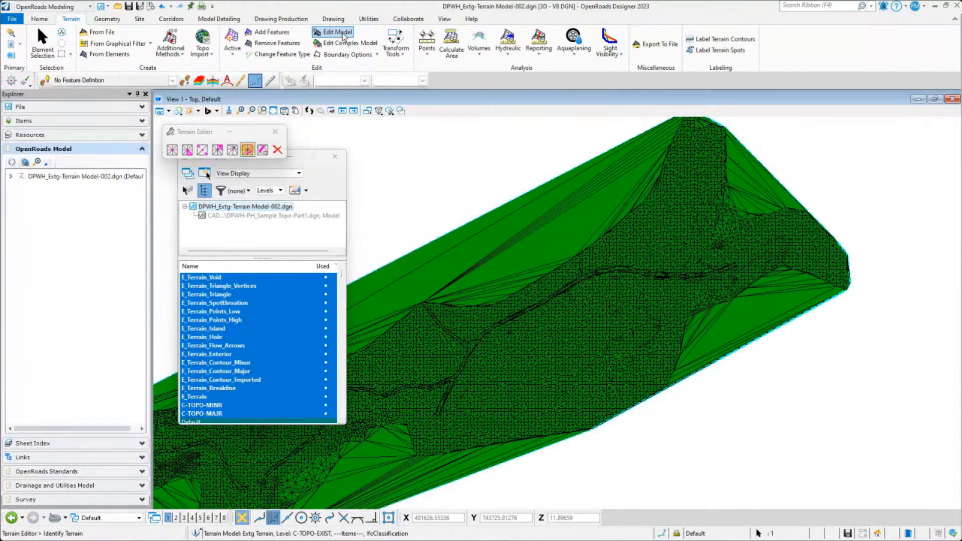
pyautogui.click(233, 150)
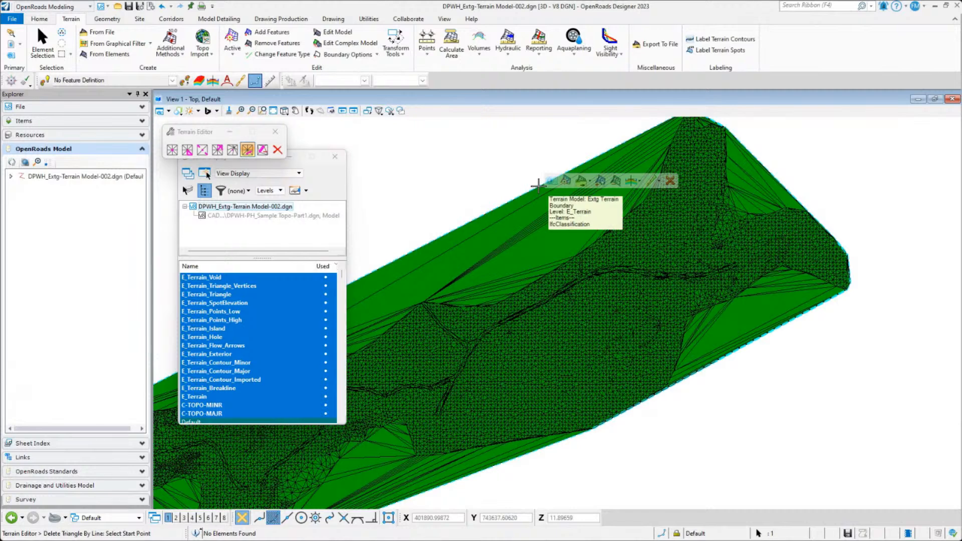
pyautogui.click(513, 139)
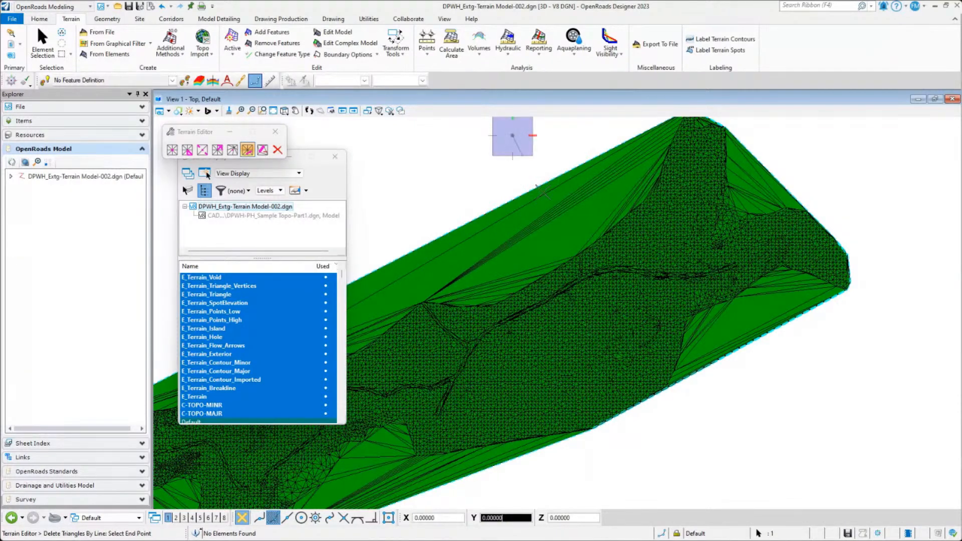
pyautogui.click(567, 229)
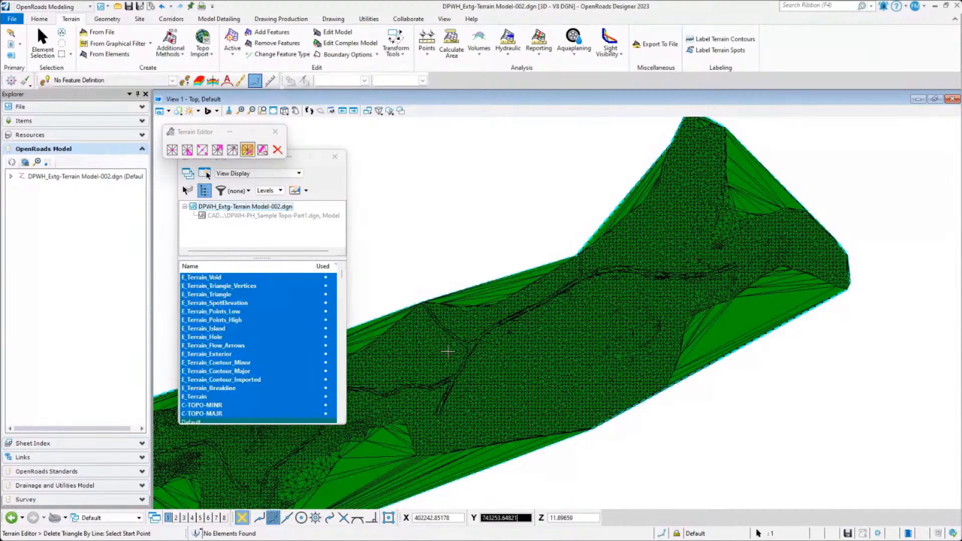
# - Delete the long triangles along the terrain's southeast and northeast edges by line and end the terrain editing
pyautogui.click(775, 445)
pyautogui.click(776, 294)
pyautogui.click(794, 146)
pyautogui.scroll(-1, 756, 185)
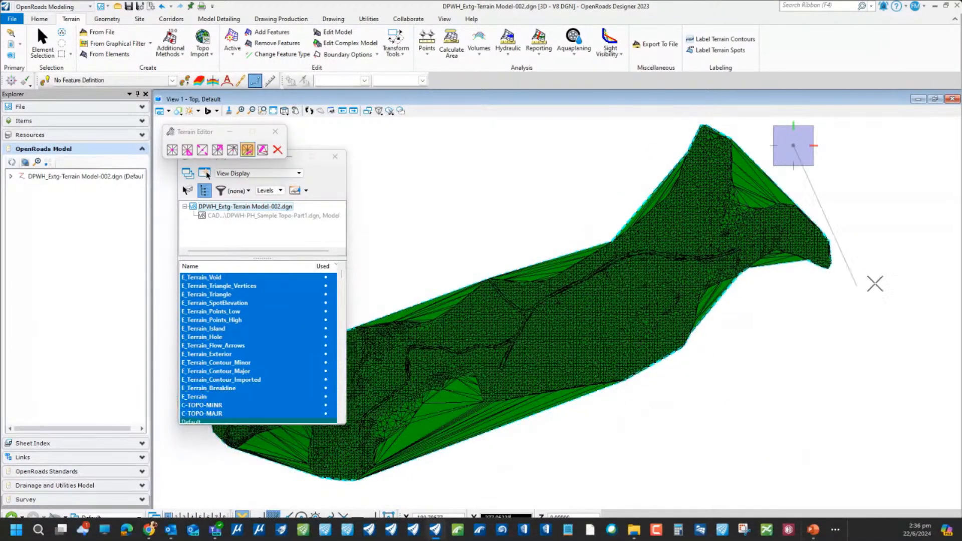
pyautogui.click(742, 202)
pyautogui.rightClick(807, 179)
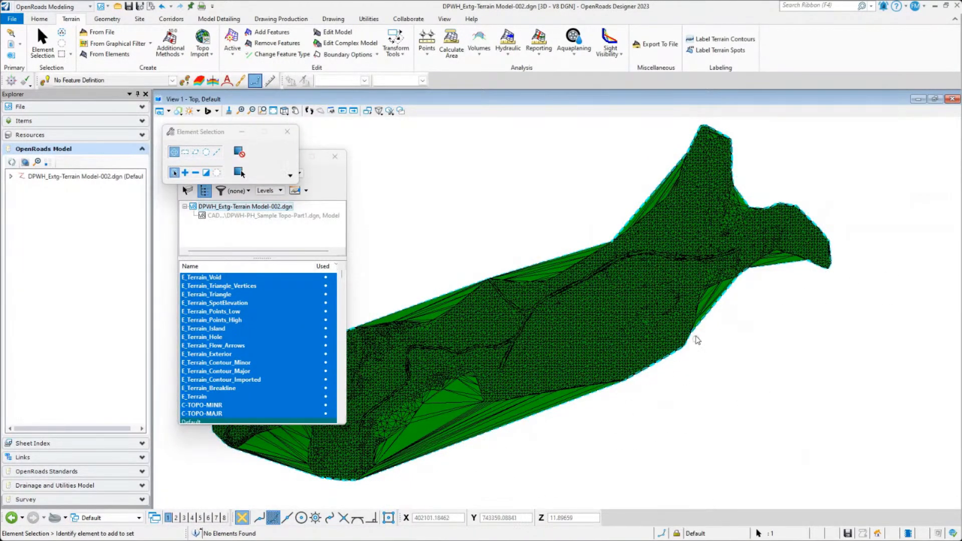
# - Examine the trimmed terrain surface in 3D, including its slopes, break lines and remaining long edge triangles
pyautogui.scroll(-2, 756, 354)
pyautogui.scroll(1, 591, 384)
pyautogui.moveTo(729, 342); pyautogui.dragTo(700, 356, button='middle')
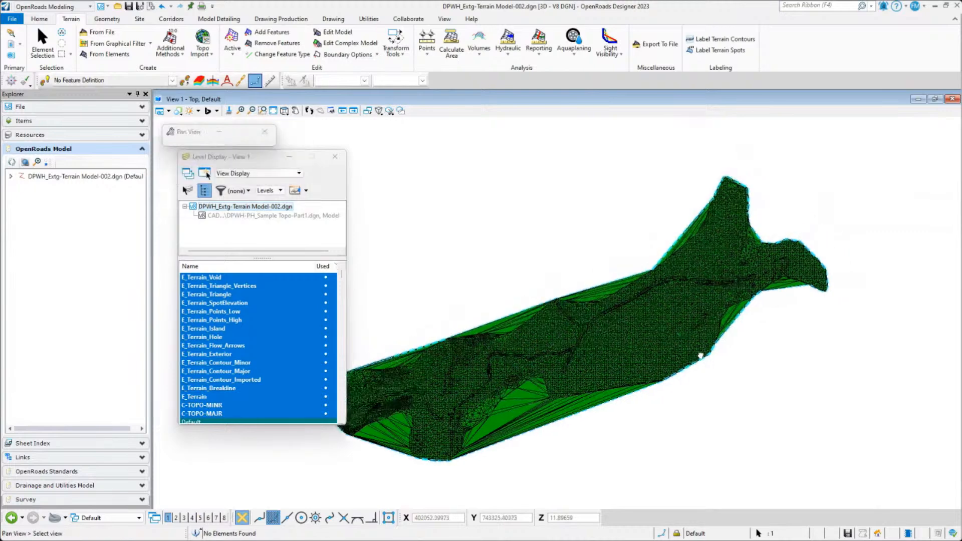
pyautogui.keyDown('shift'); pyautogui.moveTo(494, 389); pyautogui.dragTo(613, 308, button='middle'); pyautogui.keyUp('shift')
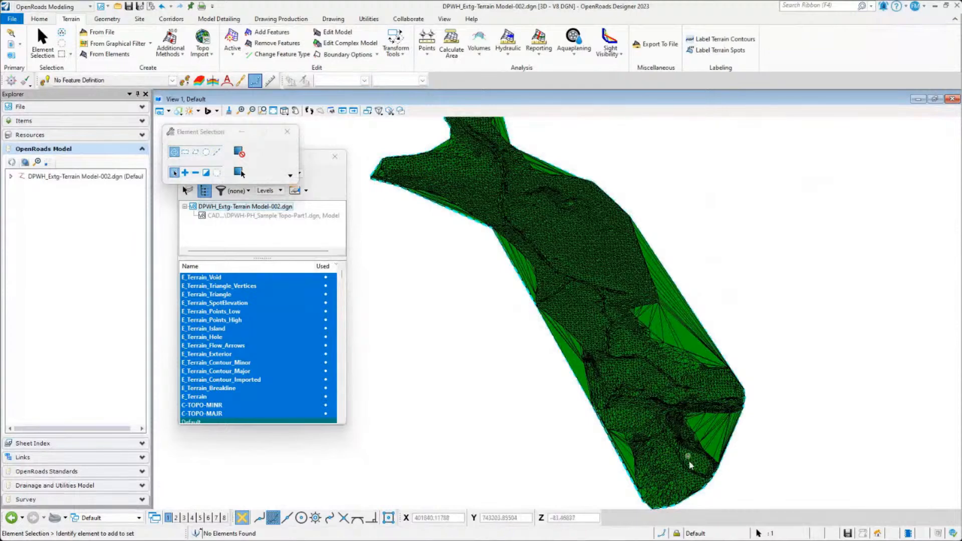
pyautogui.keyDown('shift'); pyautogui.moveTo(690, 465); pyautogui.dragTo(603, 354, button='middle'); pyautogui.keyUp('shift')
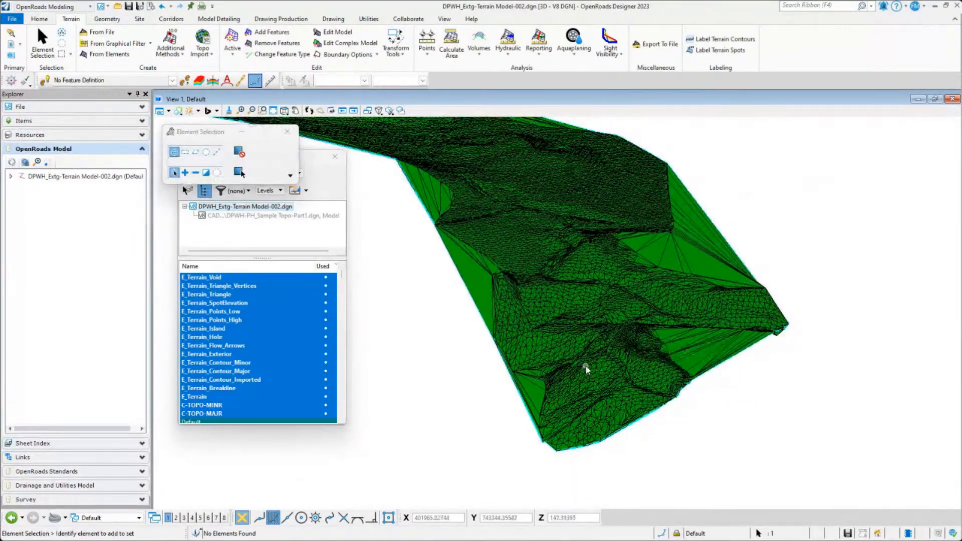
pyautogui.scroll(5, 652, 383)
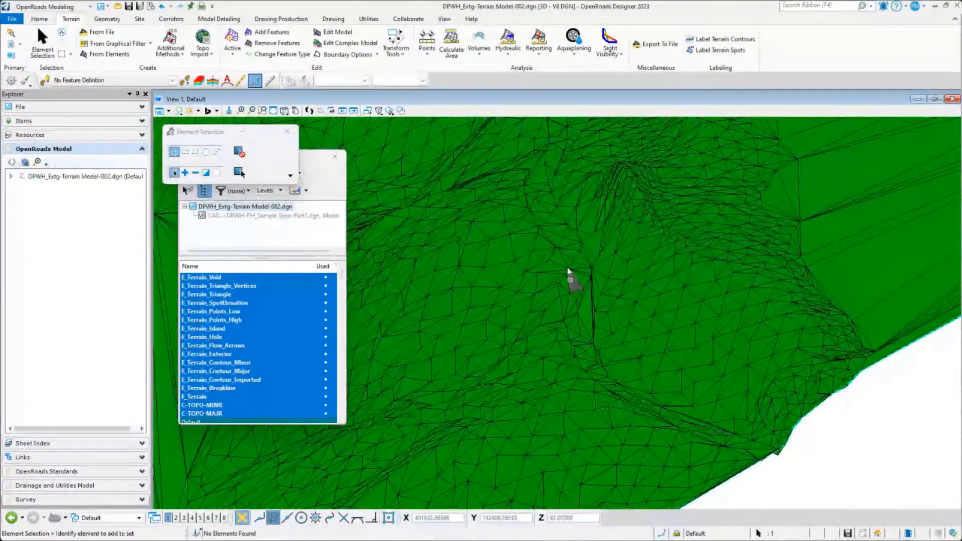
pyautogui.moveTo(547, 182); pyautogui.dragTo(537, 357, button='middle')
pyautogui.scroll(-2, 552, 345)
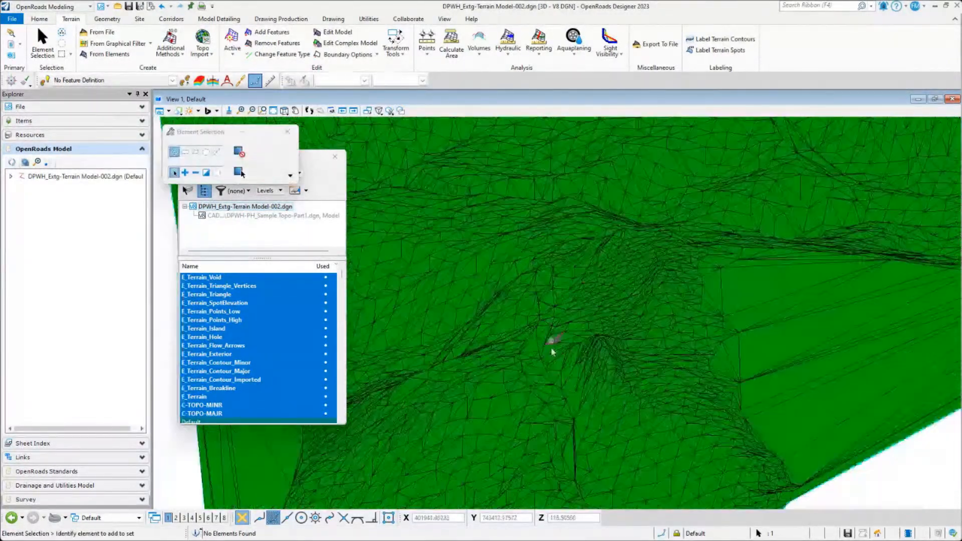
pyautogui.keyDown('shift'); pyautogui.moveTo(567, 316); pyautogui.dragTo(566, 360, button='middle'); pyautogui.keyUp('shift')
pyautogui.moveTo(562, 169); pyautogui.dragTo(473, 341, button='middle')
pyautogui.scroll(-2, 581, 333)
pyautogui.keyDown('shift'); pyautogui.moveTo(596, 305); pyautogui.dragTo(473, 266, button='middle'); pyautogui.keyUp('shift')
pyautogui.moveTo(642, 178); pyautogui.dragTo(536, 256, button='middle')
pyautogui.moveTo(612, 172); pyautogui.dragTo(631, 307, button='middle')
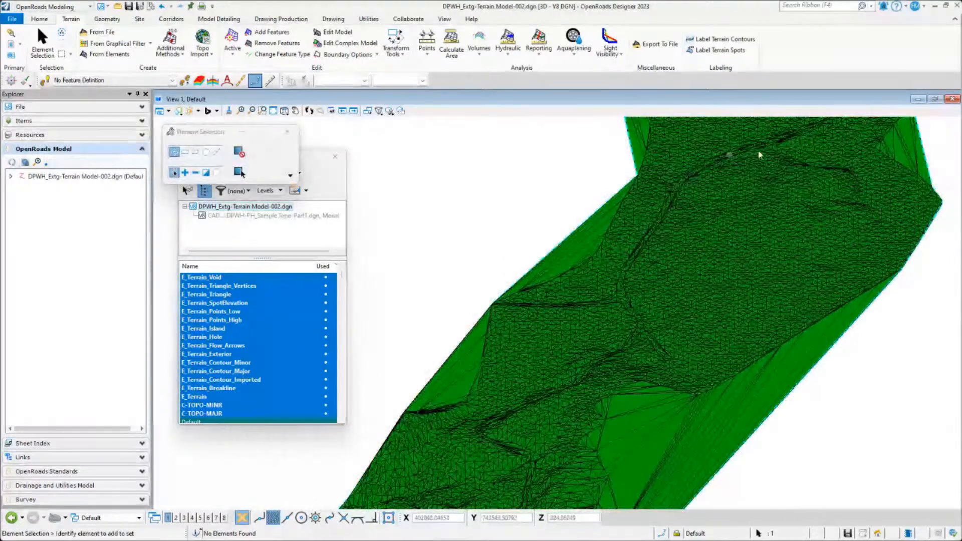
pyautogui.scroll(-4, 648, 220)
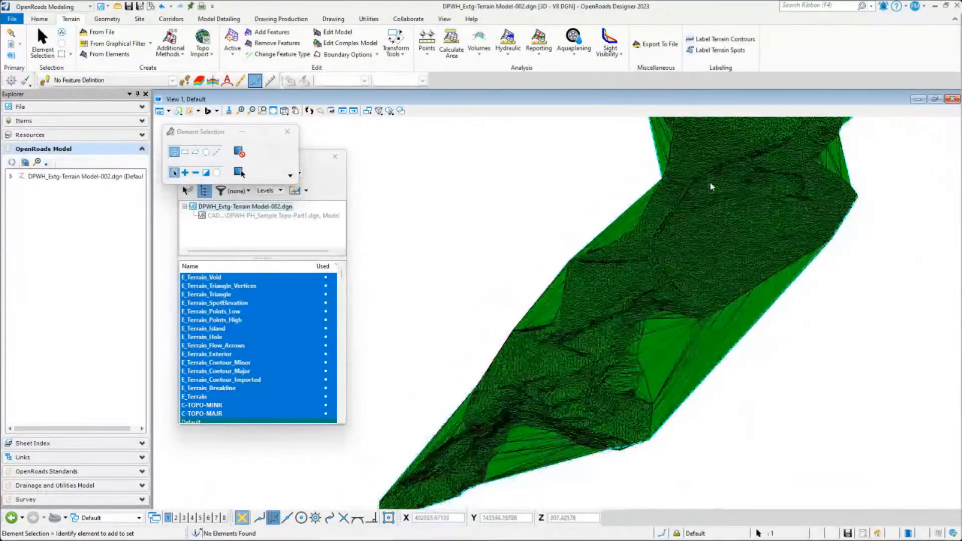
pyautogui.scroll(5, 633, 340)
pyautogui.scroll(-2, 473, 437)
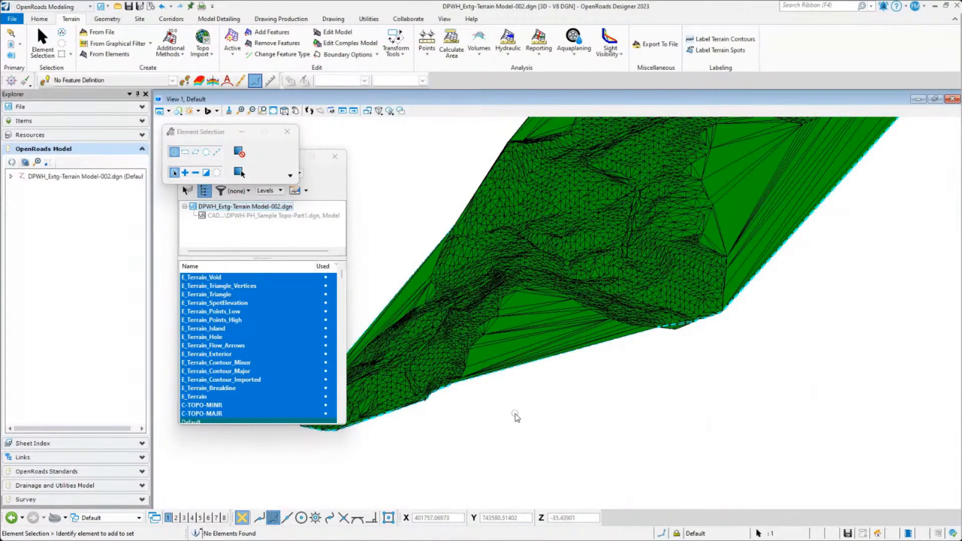
# - Switch to the already open DPWH_Road Alignment-003.dgn file
pyautogui.moveTo(451, 536)
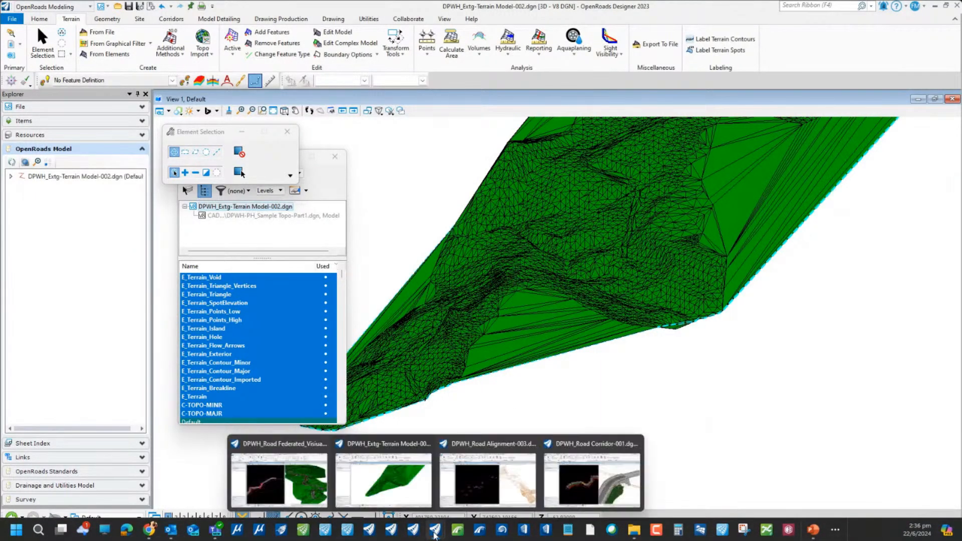
pyautogui.click(486, 485)
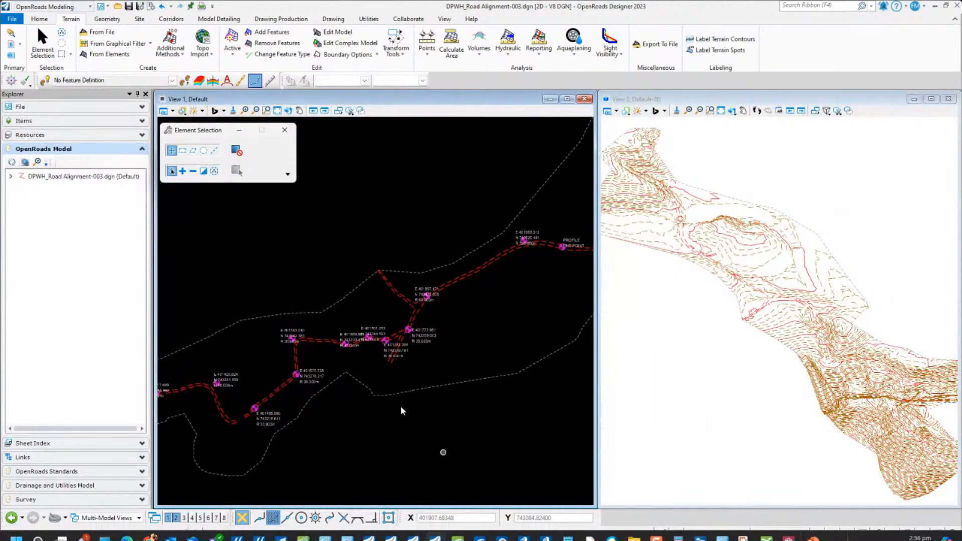
# - Widen View 1 so that it shows more of the road around the alignment's start point
pyautogui.scroll(-2, 400, 405)
pyautogui.scroll(3, 211, 383)
pyautogui.scroll(3, 184, 384)
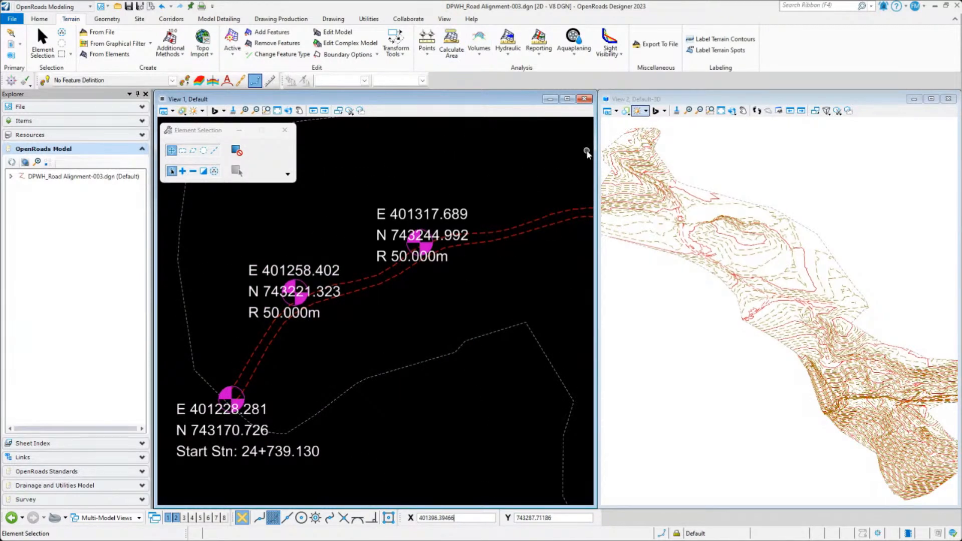
pyautogui.moveTo(595, 145); pyautogui.dragTo(776, 145)
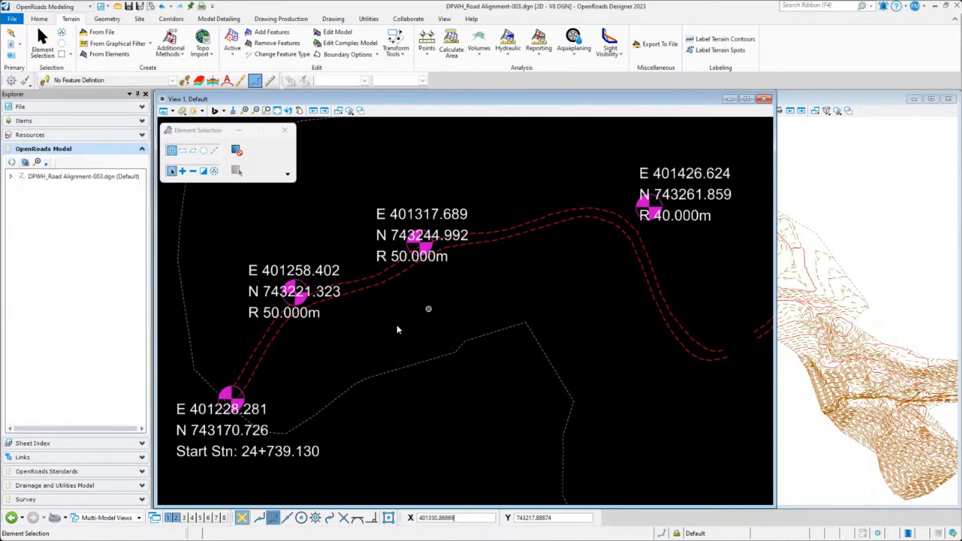
pyautogui.scroll(-2, 430, 308)
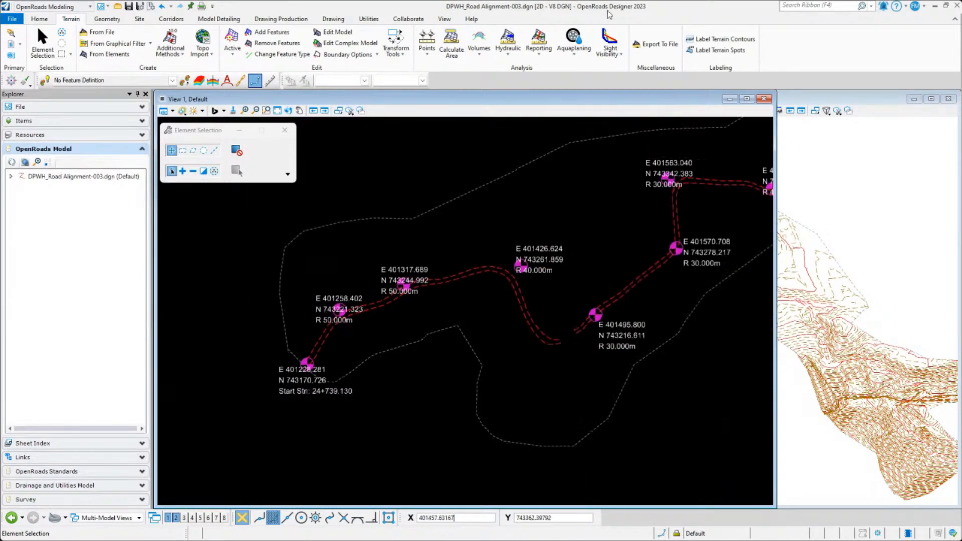
# - Try the annotation scale 1:100 on the alignment labels and settle on 1:250
pyautogui.click(267, 21)
pyautogui.click(704, 33)
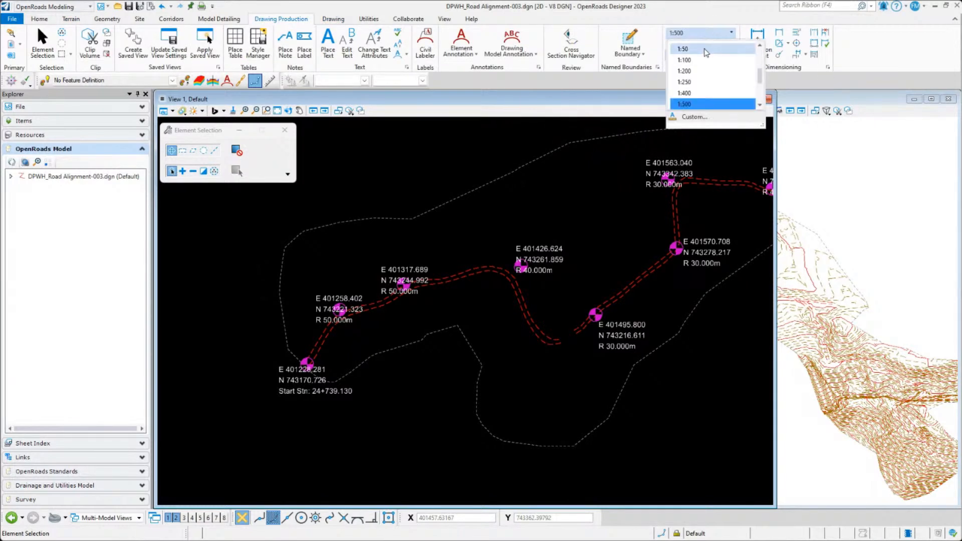
pyautogui.click(702, 60)
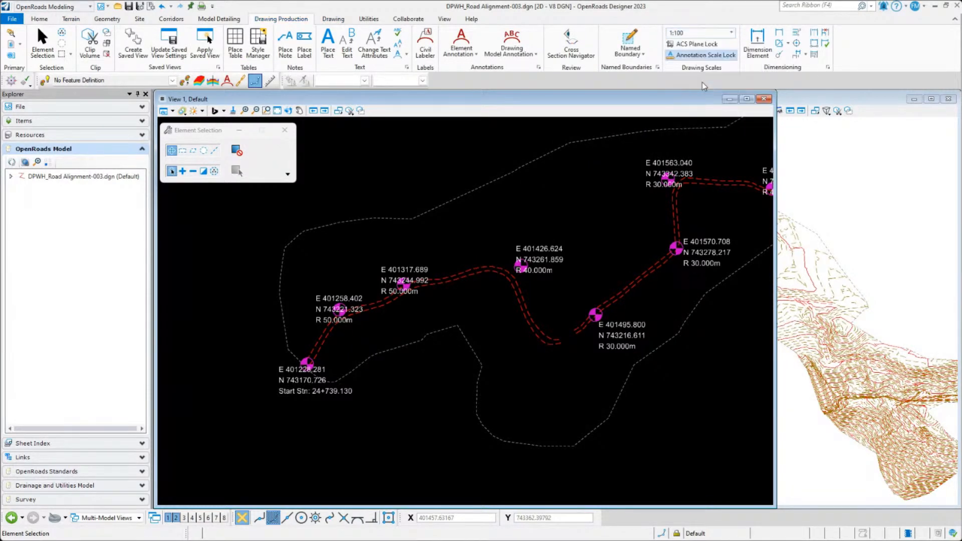
pyautogui.scroll(5, 331, 328)
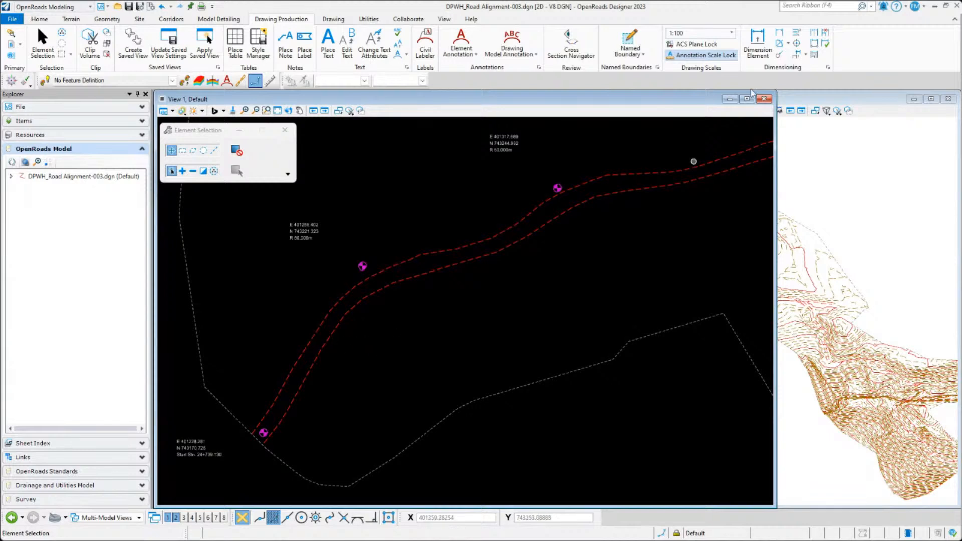
pyautogui.click(706, 33)
pyautogui.click(696, 106)
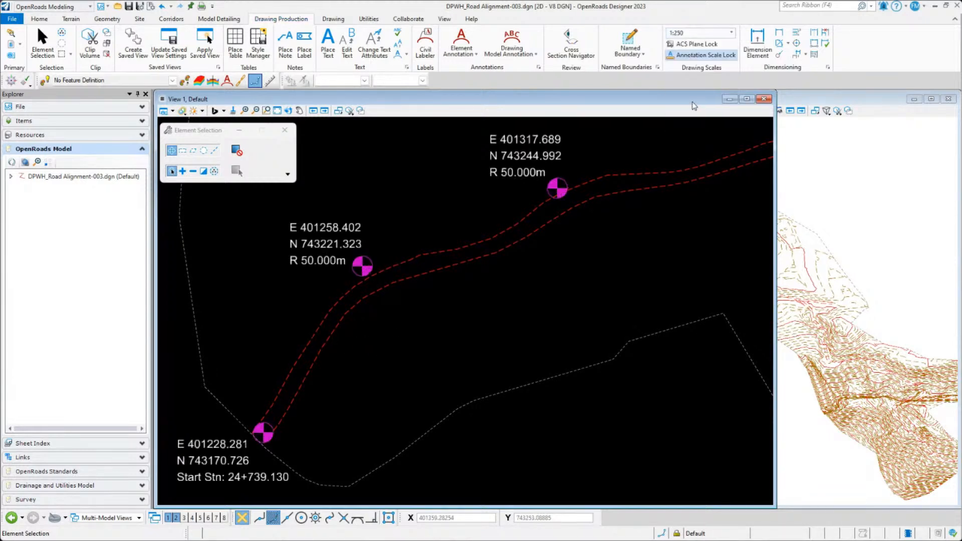
pyautogui.scroll(-4, 424, 298)
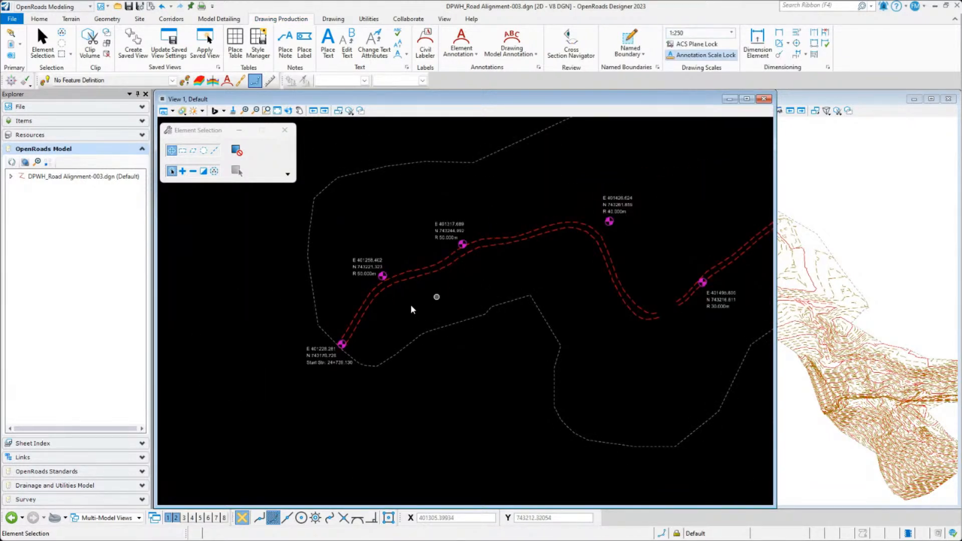
pyautogui.scroll(2, 350, 341)
pyautogui.moveTo(547, 242); pyautogui.dragTo(474, 281, button='middle')
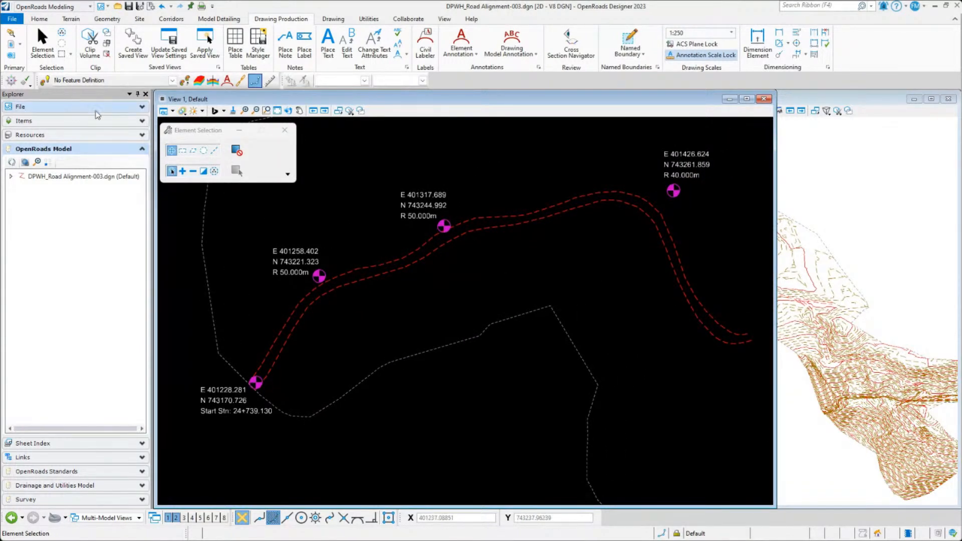
# - Make PH_Road_Geom_Cntr from the PH_Road alignment group the active feature definition
pyautogui.click(172, 80)
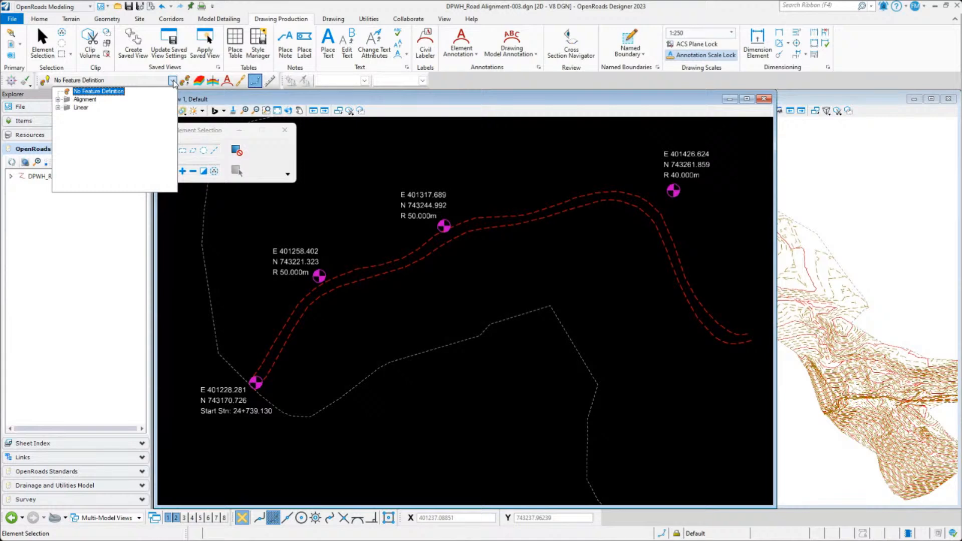
pyautogui.click(58, 99)
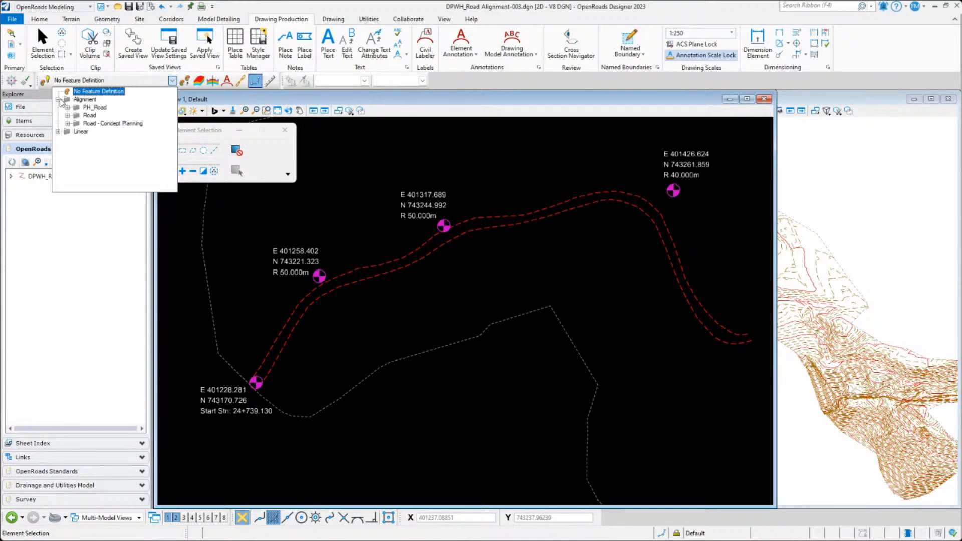
pyautogui.click(67, 108)
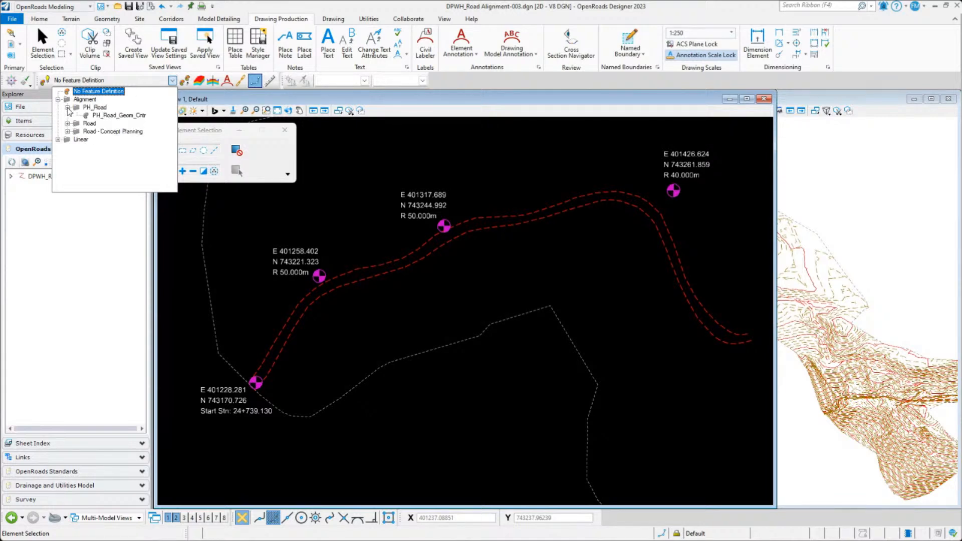
pyautogui.click(127, 116)
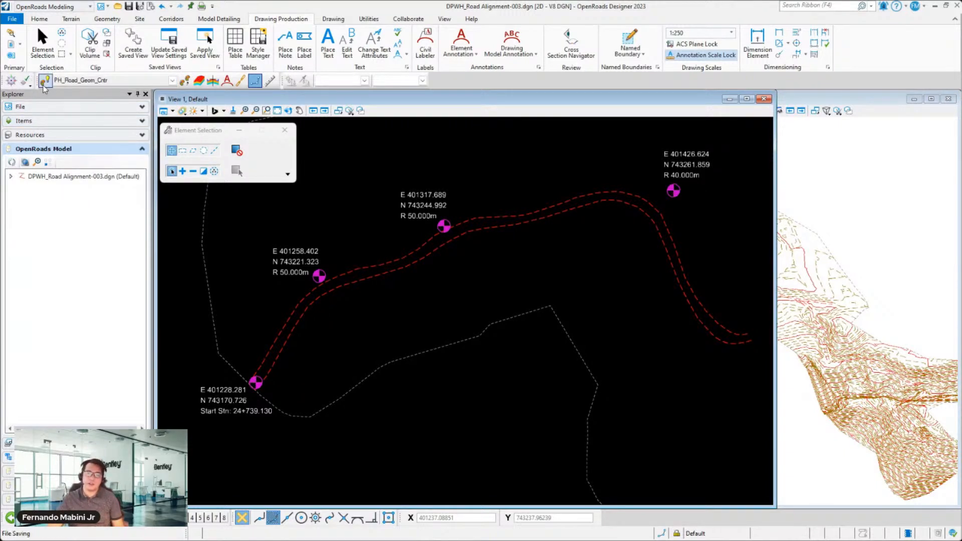
# - Rearrange the toolbars to reach the design standards and examine the 4% Super speed options of the Philippines Design Standards DGCS 2015
pyautogui.moveTo(3, 81); pyautogui.dragTo(214, 85)
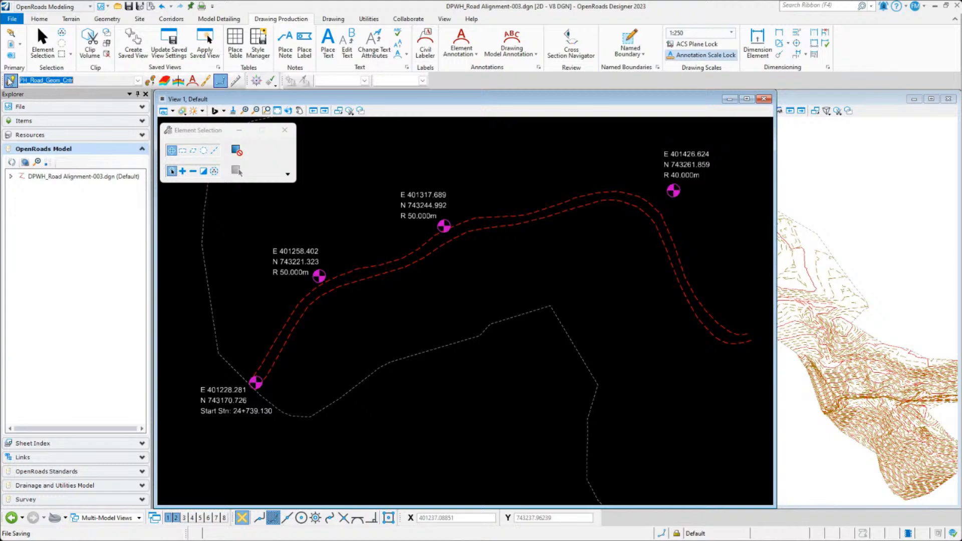
pyautogui.click(365, 81)
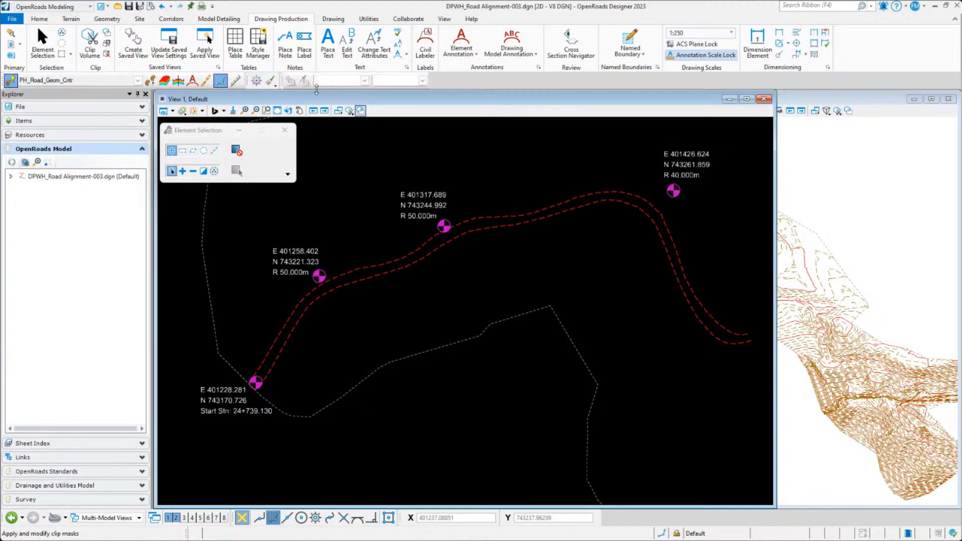
pyautogui.moveTo(302, 108); pyautogui.dragTo(337, 79)
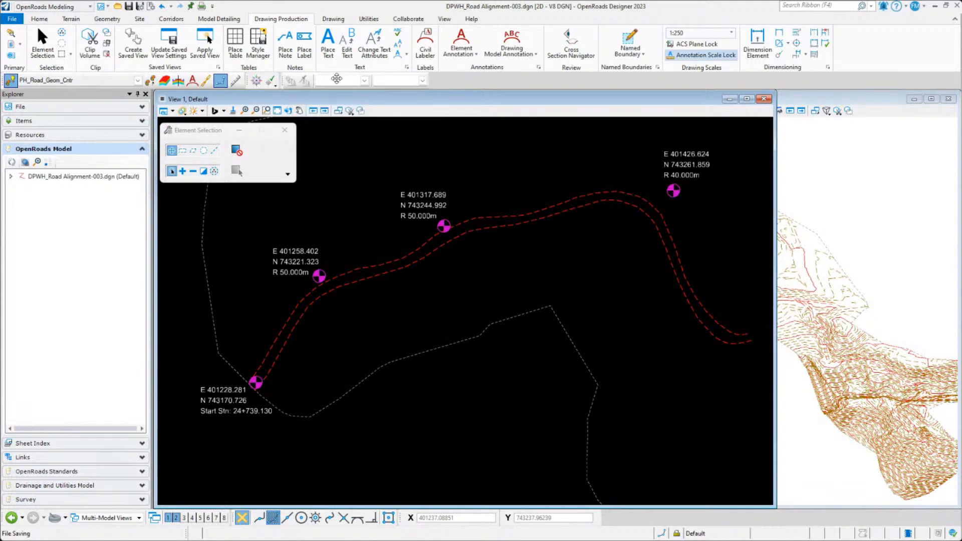
pyautogui.click(364, 81)
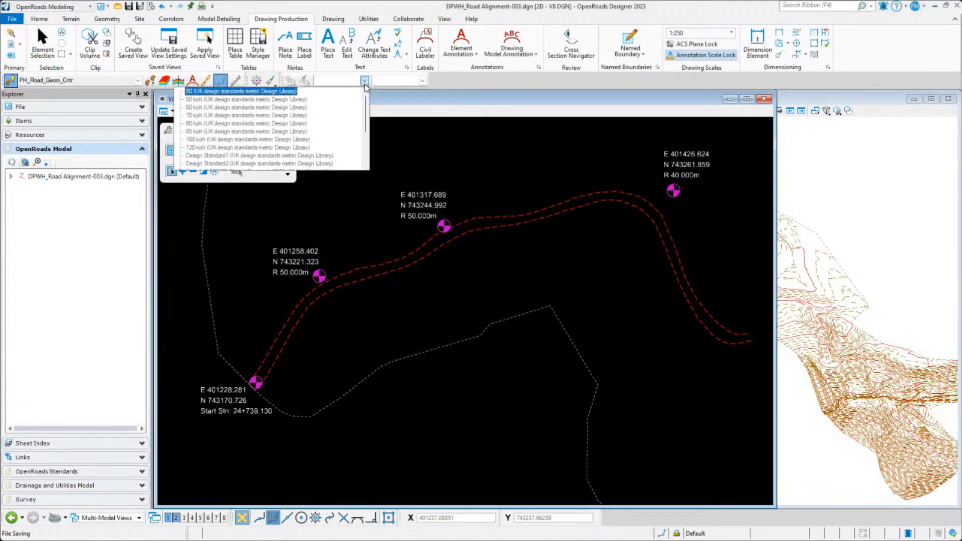
pyautogui.moveTo(365, 104); pyautogui.dragTo(370, 143)
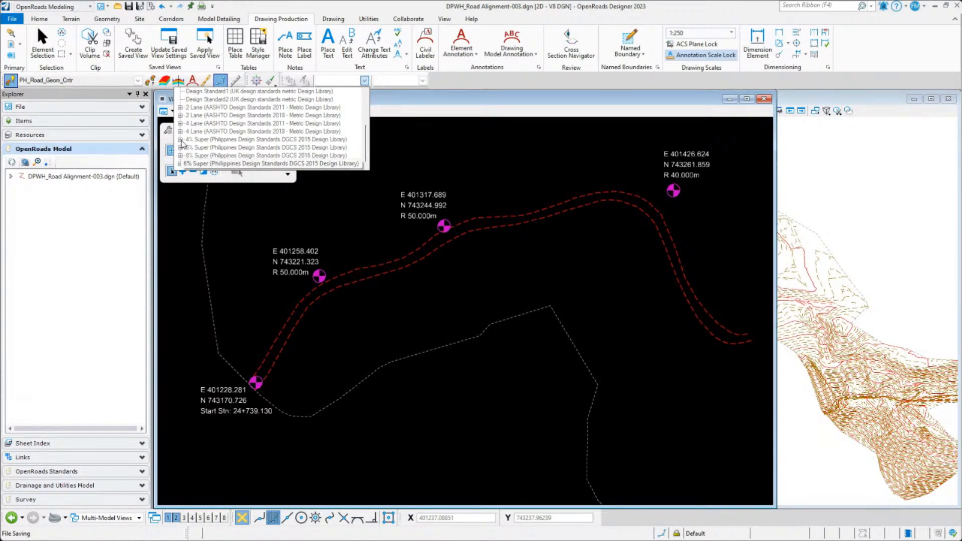
pyautogui.click(180, 140)
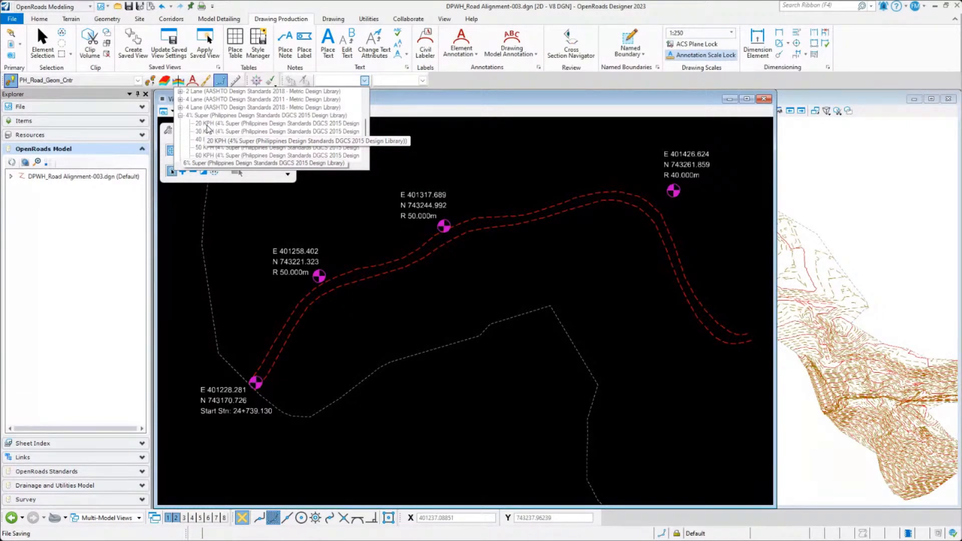
pyautogui.click(433, 143)
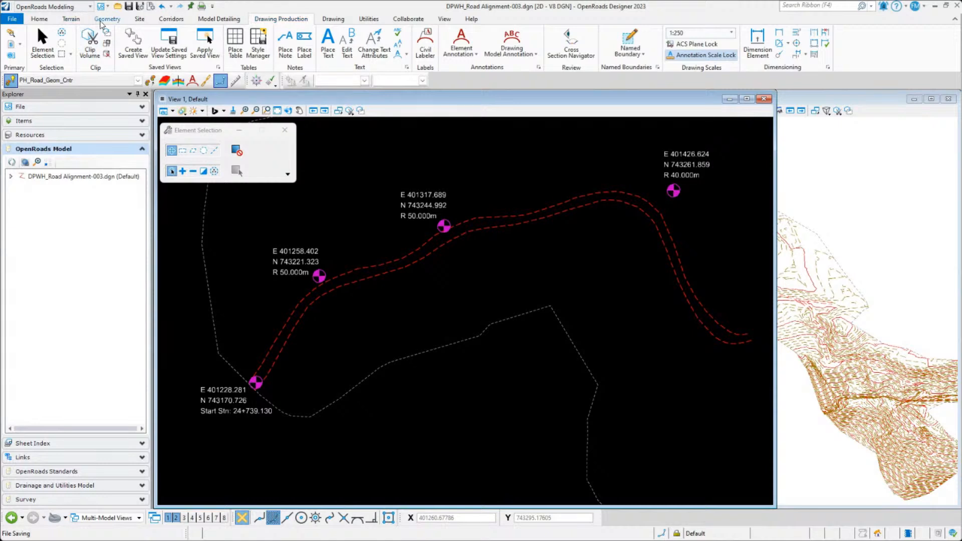
# - Start a Complex By PI alignment named Maharlika Highway and place its first PI on the start marker at station 24+739.130
pyautogui.click(376, 49)
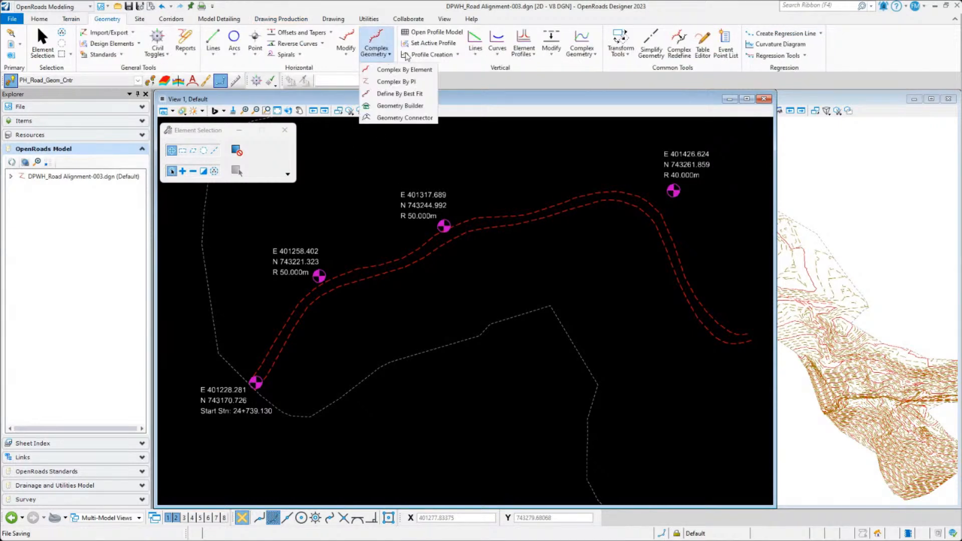
pyautogui.click(410, 82)
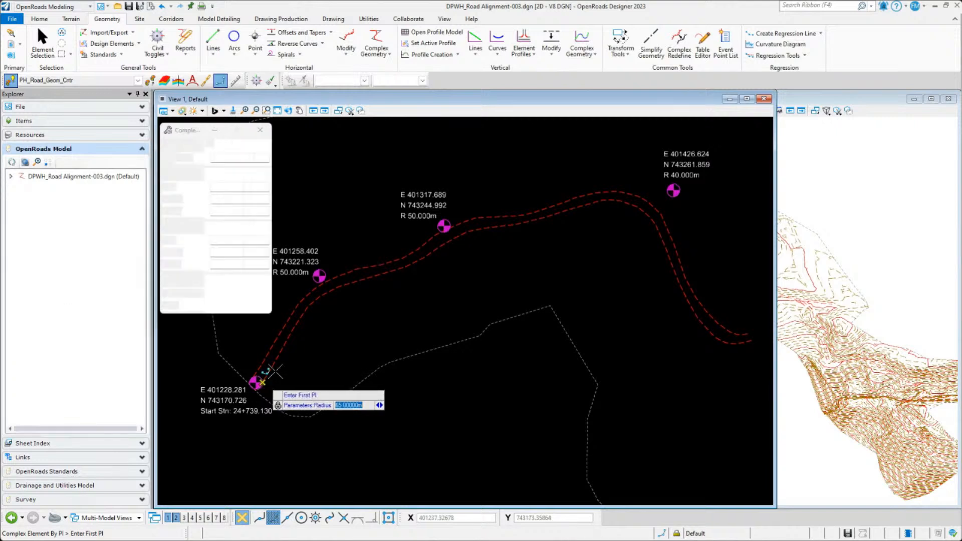
pyautogui.moveTo(349, 336); pyautogui.dragTo(419, 324, button='middle')
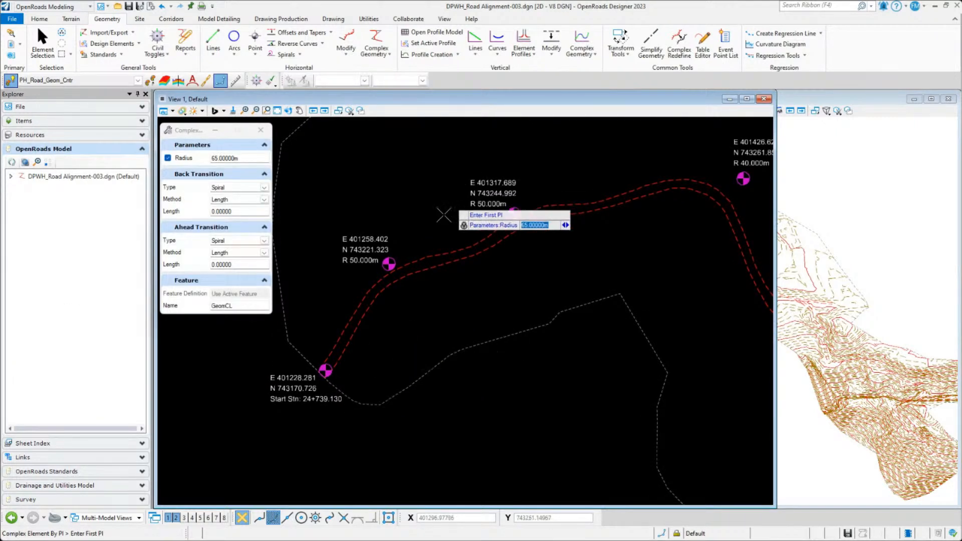
pyautogui.doubleClick(232, 305)
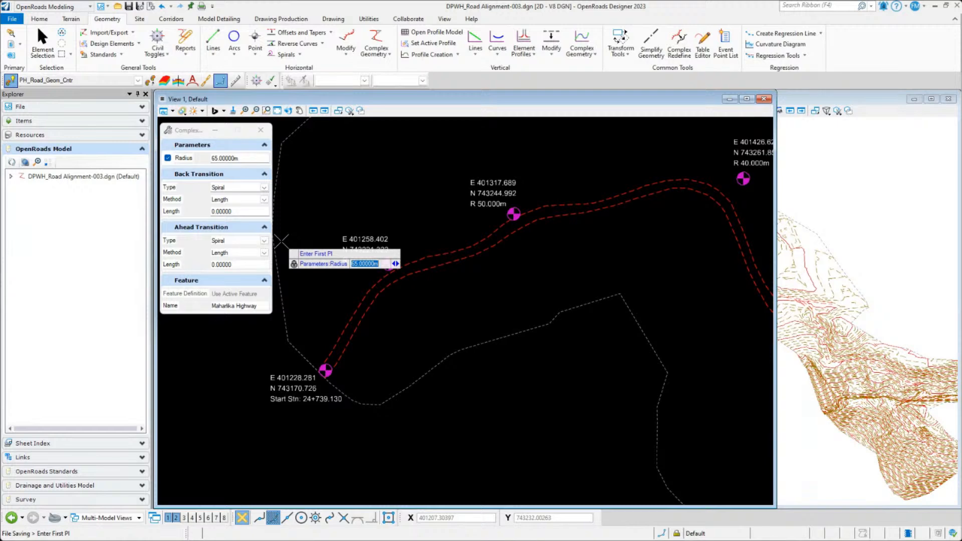
pyautogui.scroll(4, 315, 388)
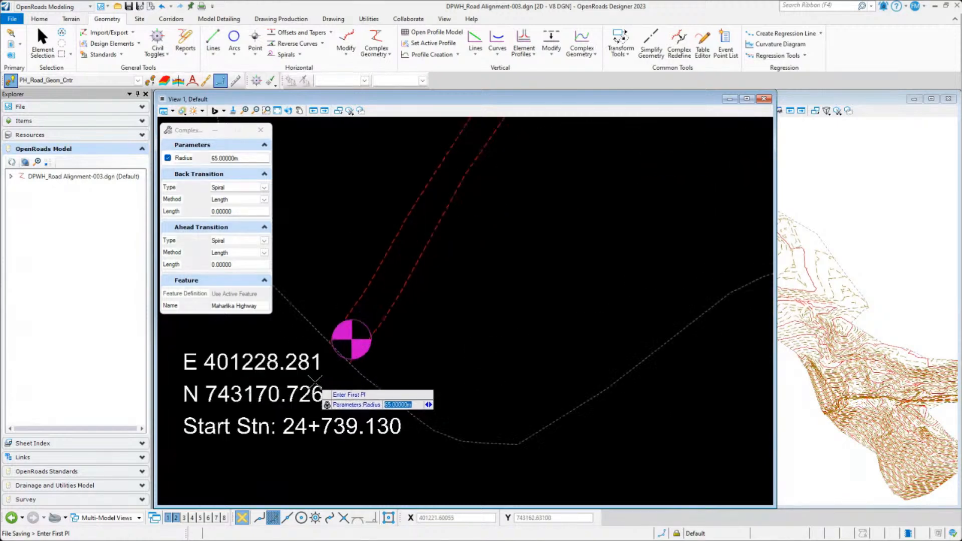
pyautogui.click(350, 339)
pyautogui.scroll(-3, 331, 425)
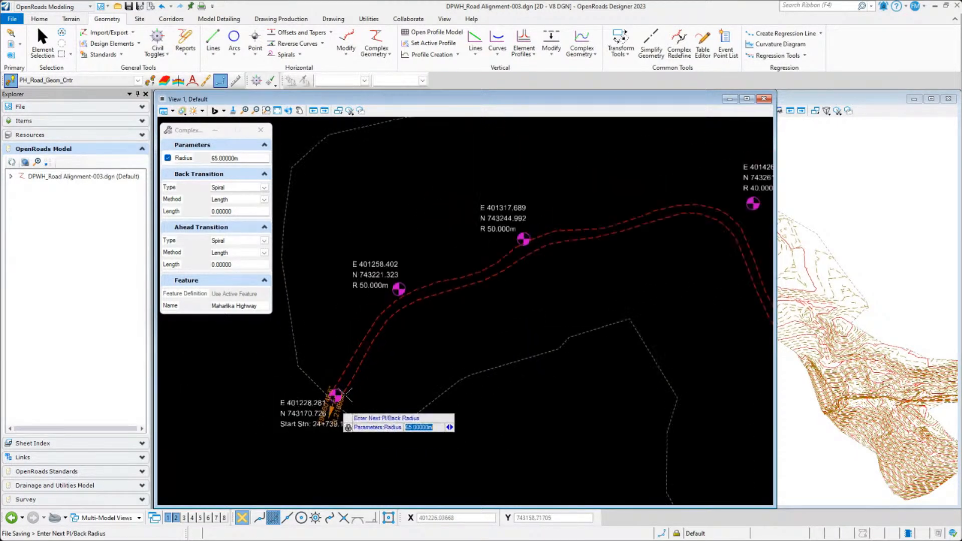
# - Place the second PI on the marker at E 401258.402, N 743221.323 and set its curve radius to 50 m
pyautogui.scroll(5, 403, 289)
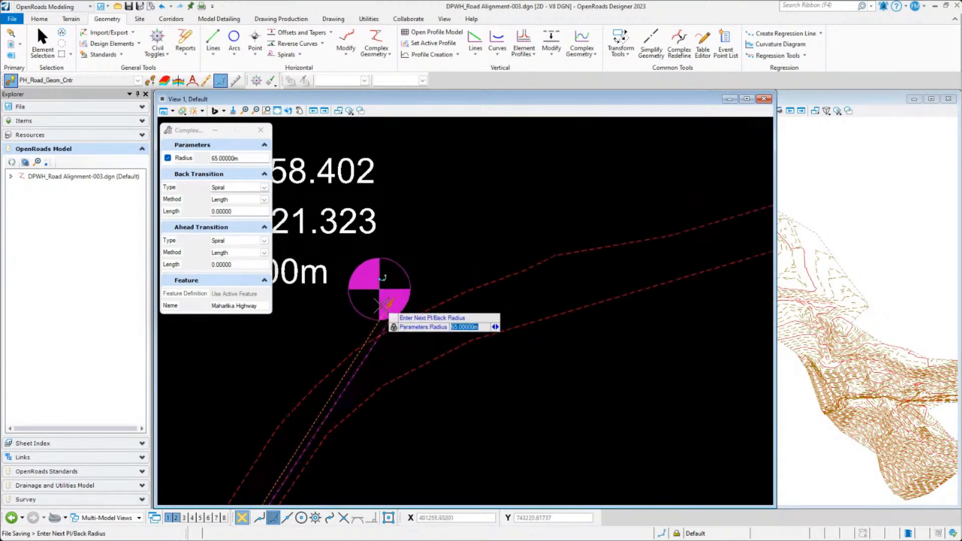
pyautogui.click(378, 273)
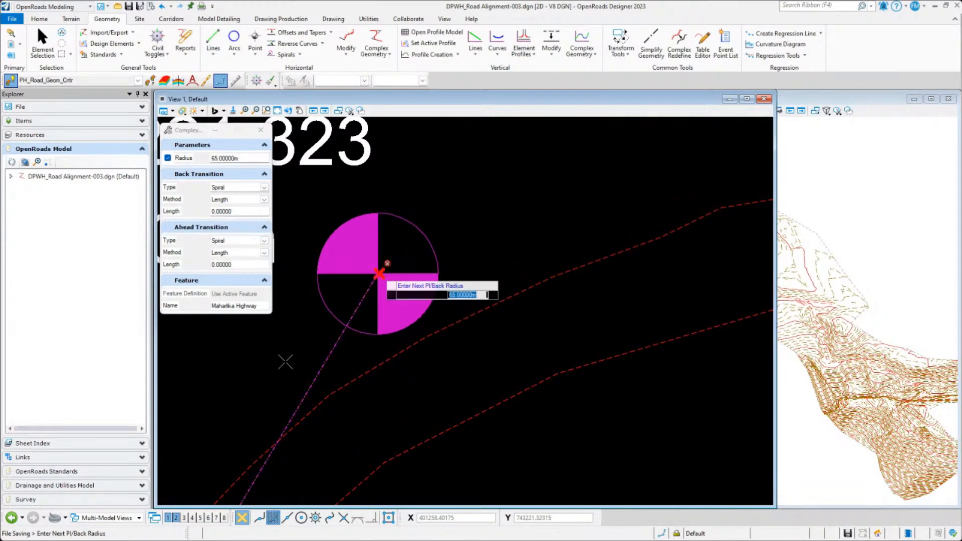
pyautogui.scroll(-4, 360, 300)
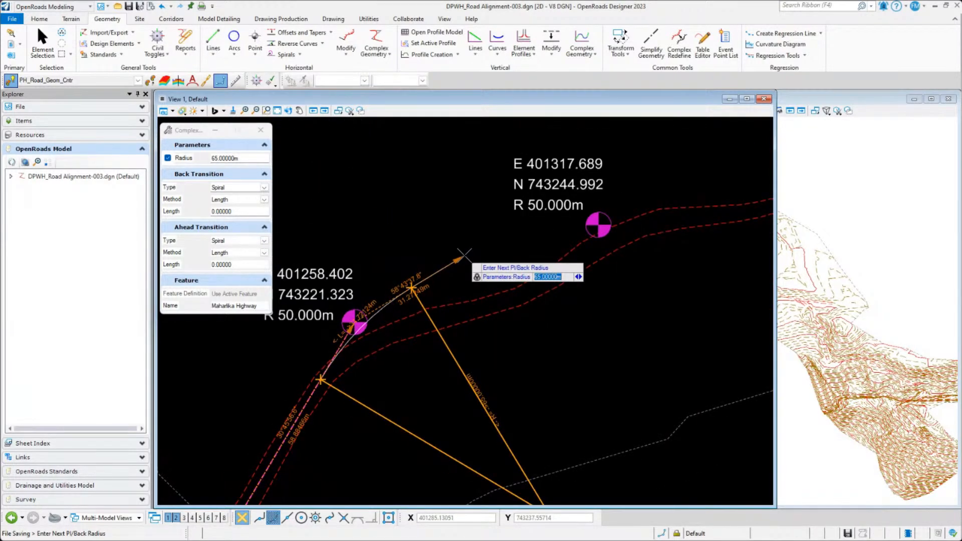
pyautogui.scroll(-2, 464, 256)
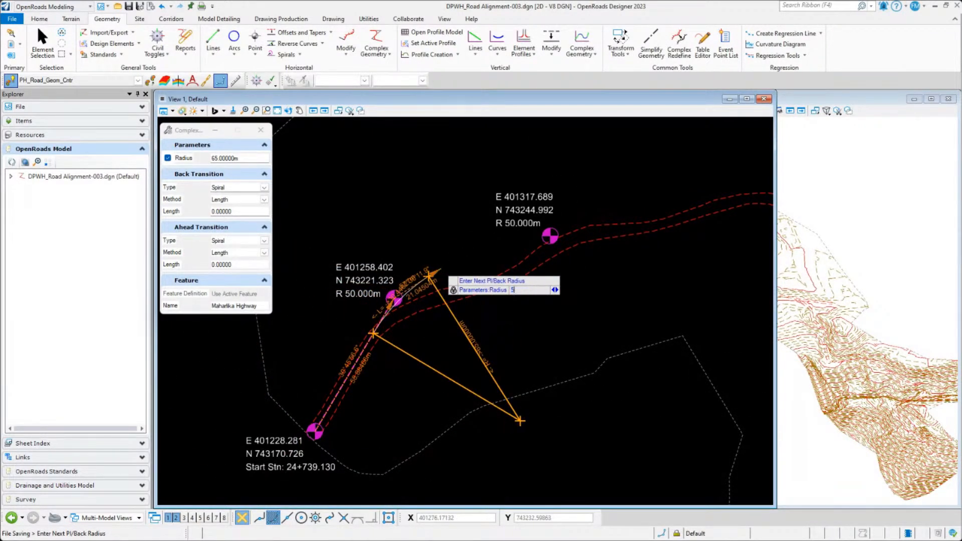
pyautogui.write('0')
pyautogui.press('Return')
pyautogui.scroll(1, 549, 238)
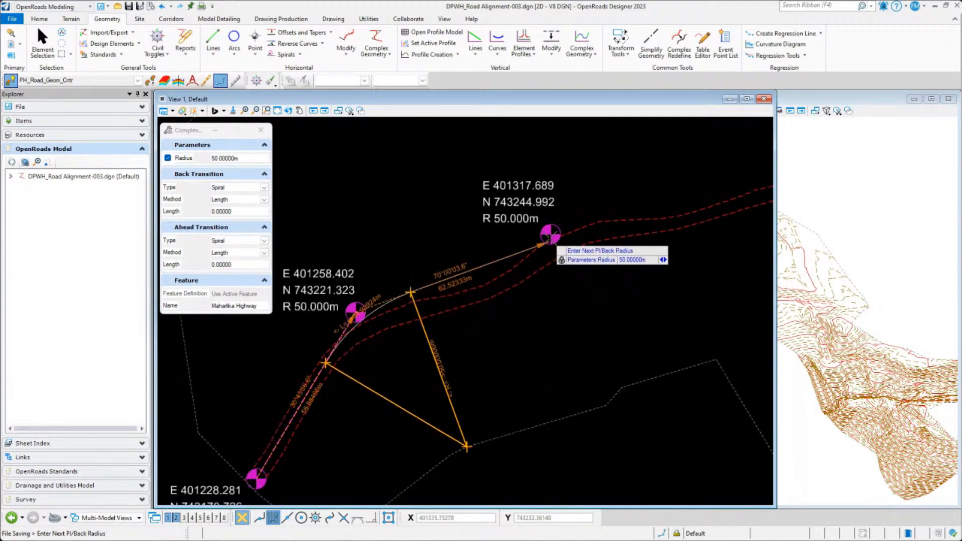
# - Place the following PIs on the markers at E 401317.689, N 743244.992 and E 401426.624, N 743261.859
pyautogui.scroll(2, 549, 237)
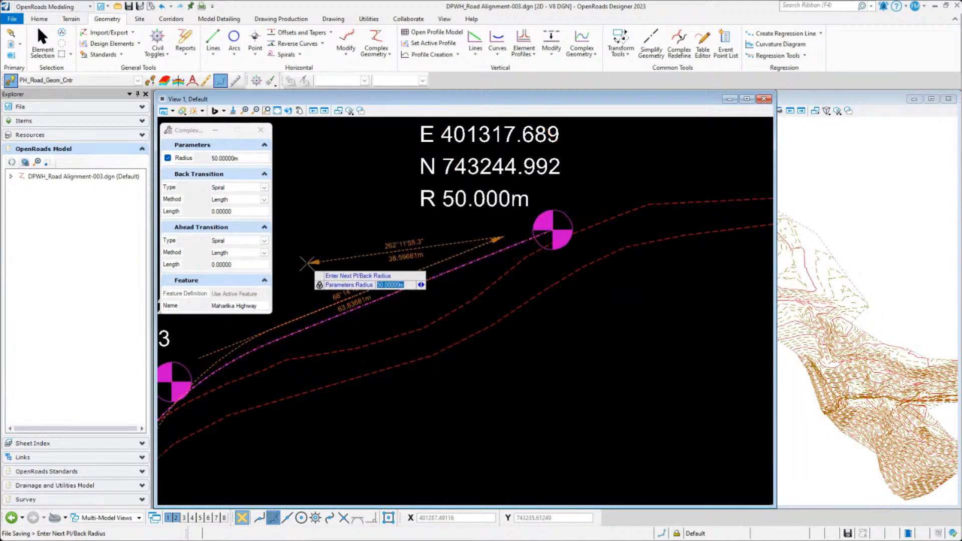
pyautogui.scroll(-4, 307, 263)
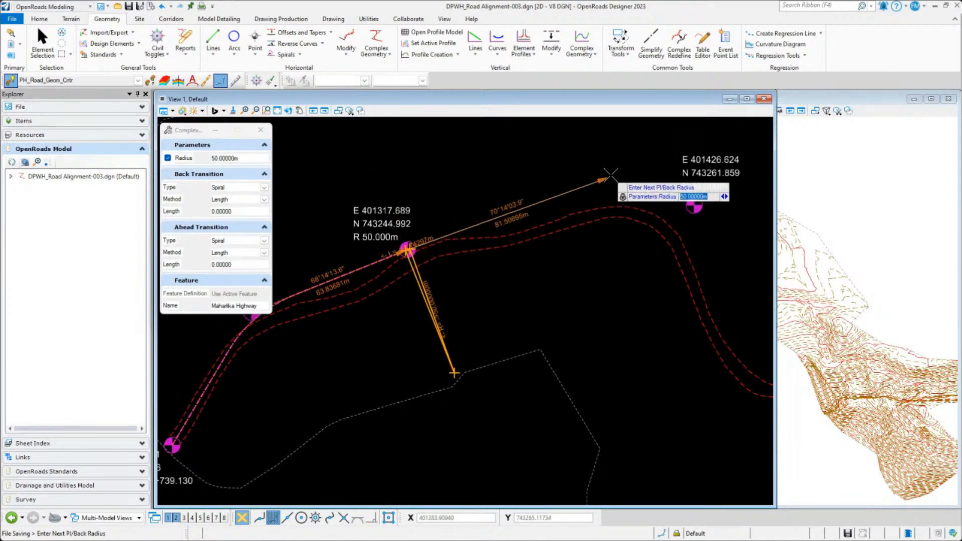
pyautogui.scroll(4, 695, 206)
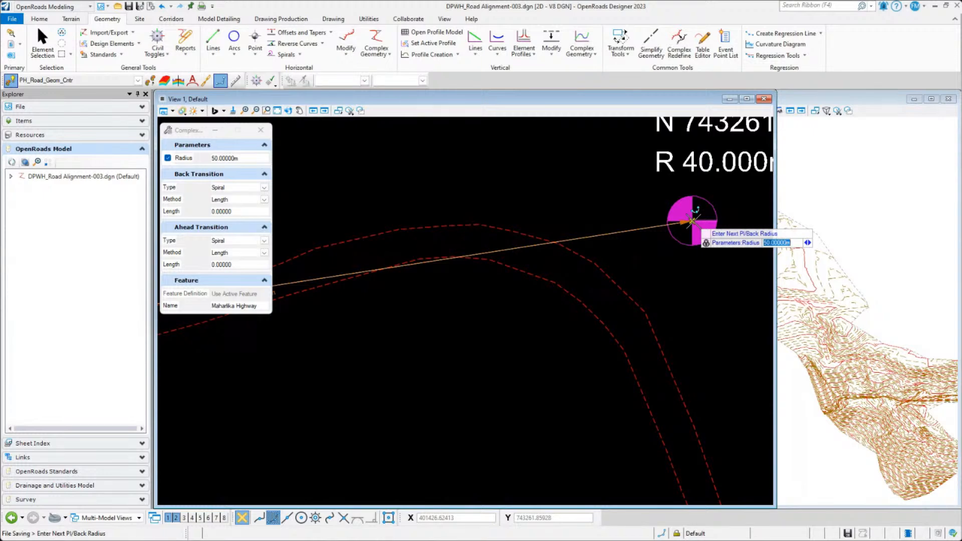
pyautogui.click(698, 207)
pyautogui.scroll(-3, 429, 193)
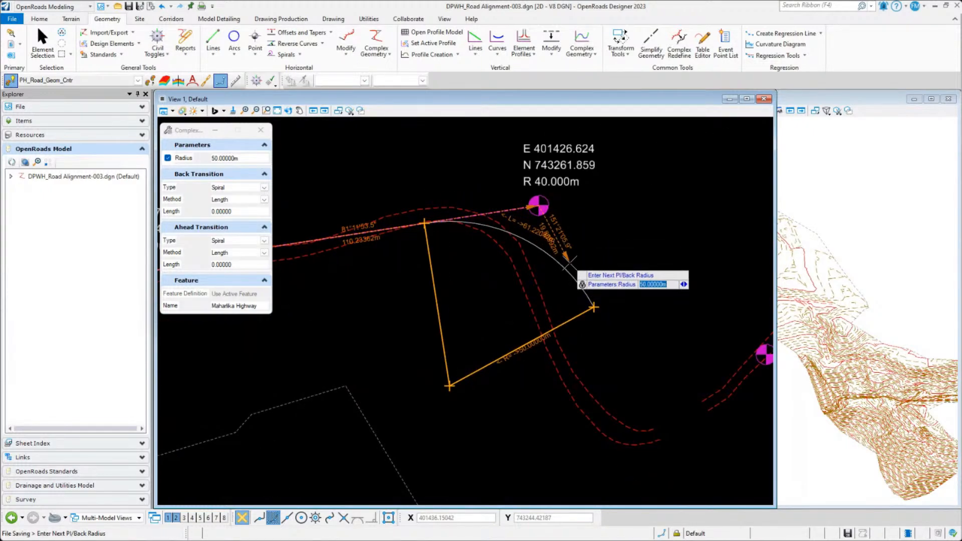
# - Set the current PI's curve radius to 40 m and place the next PI at E 401495.800, N 743216.611 with a 30 m radius
pyautogui.write('40')
pyautogui.press('Return')
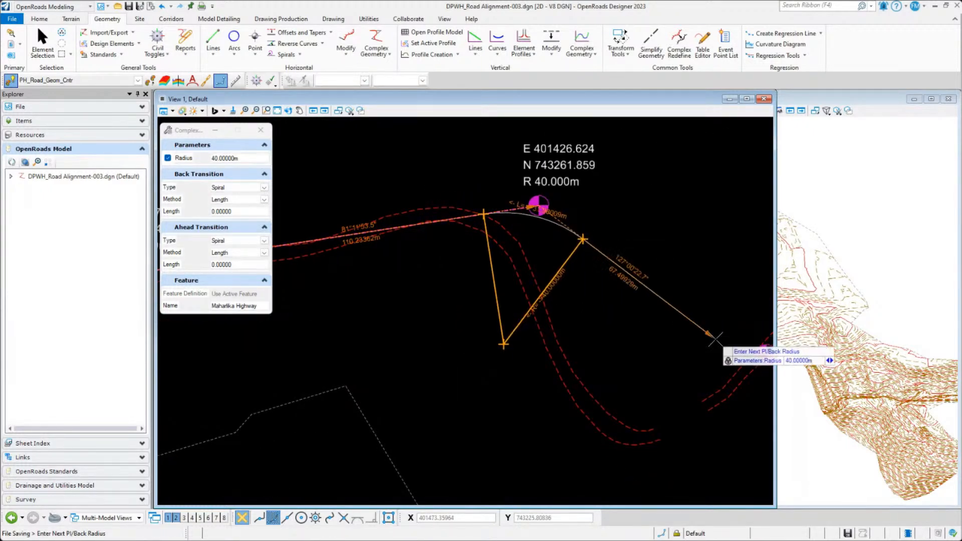
pyautogui.moveTo(710, 339); pyautogui.dragTo(465, 327, button='middle')
pyautogui.scroll(3, 546, 350)
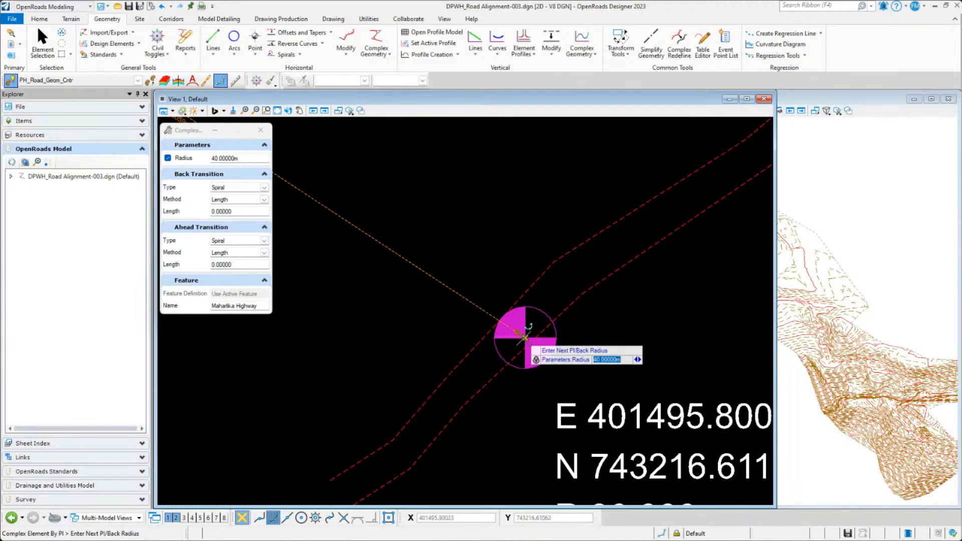
pyautogui.click(524, 339)
pyautogui.scroll(-3, 524, 338)
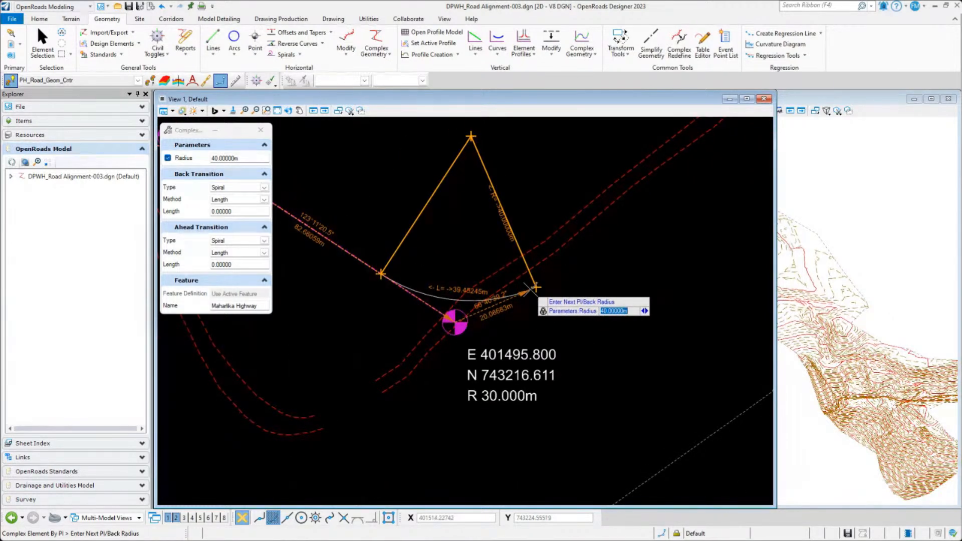
pyautogui.write('30')
pyautogui.press('Return')
# - Place PIs on the markers at E 401570.708, N 743278.217 and E 401563.040, N 743342.383, keeping the 30 m radius
pyautogui.scroll(-1, 531, 290)
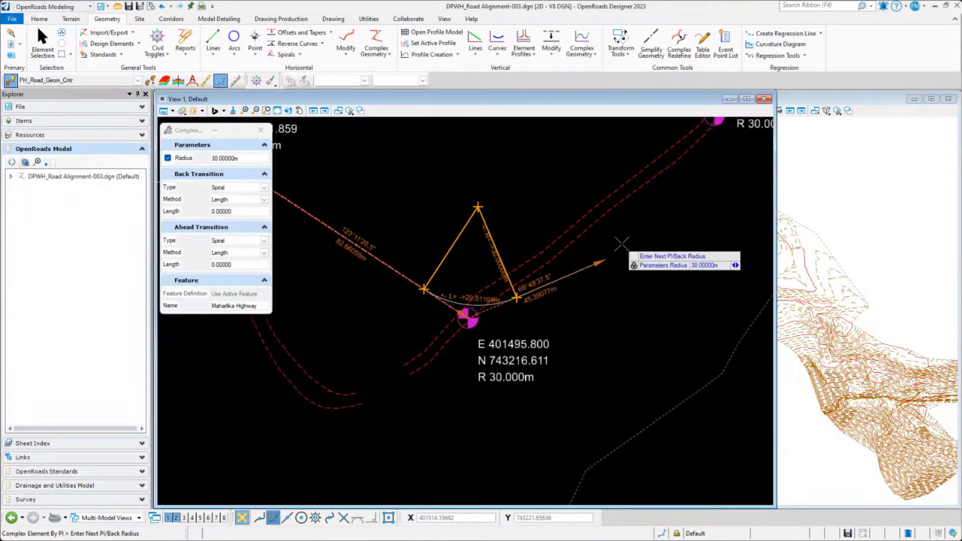
pyautogui.moveTo(623, 242); pyautogui.dragTo(445, 370, button='middle')
pyautogui.scroll(3, 526, 236)
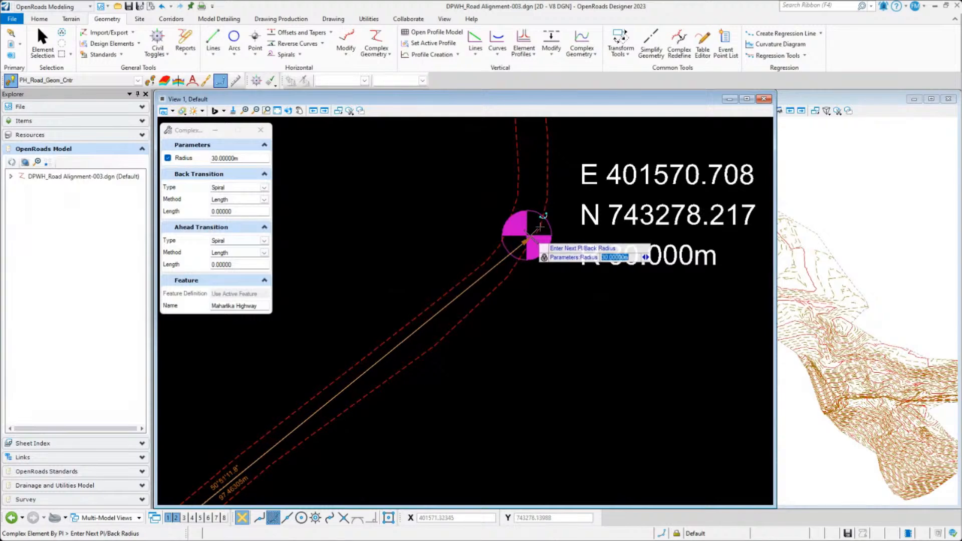
pyautogui.click(527, 235)
pyautogui.scroll(-1, 512, 349)
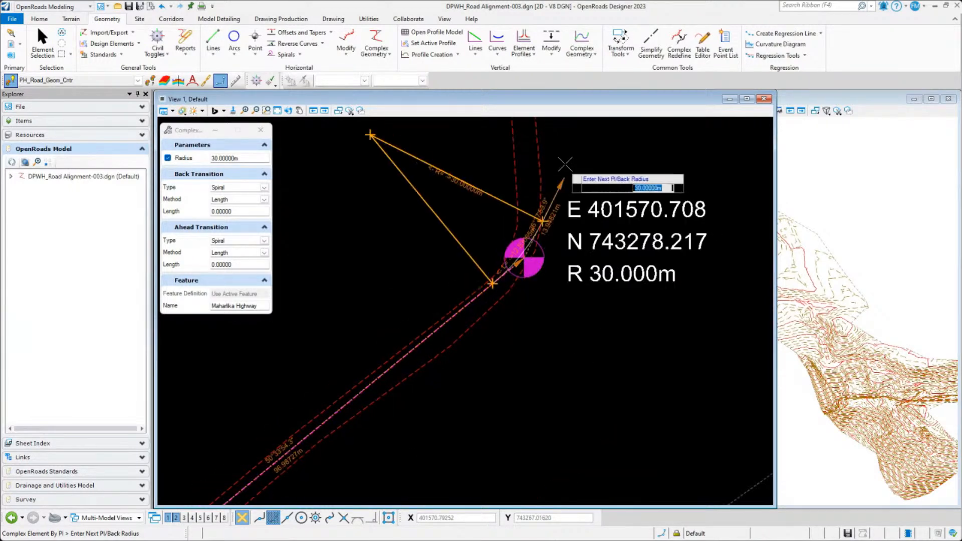
pyautogui.moveTo(565, 171); pyautogui.dragTo(558, 432, button='middle')
pyautogui.scroll(-2, 559, 416)
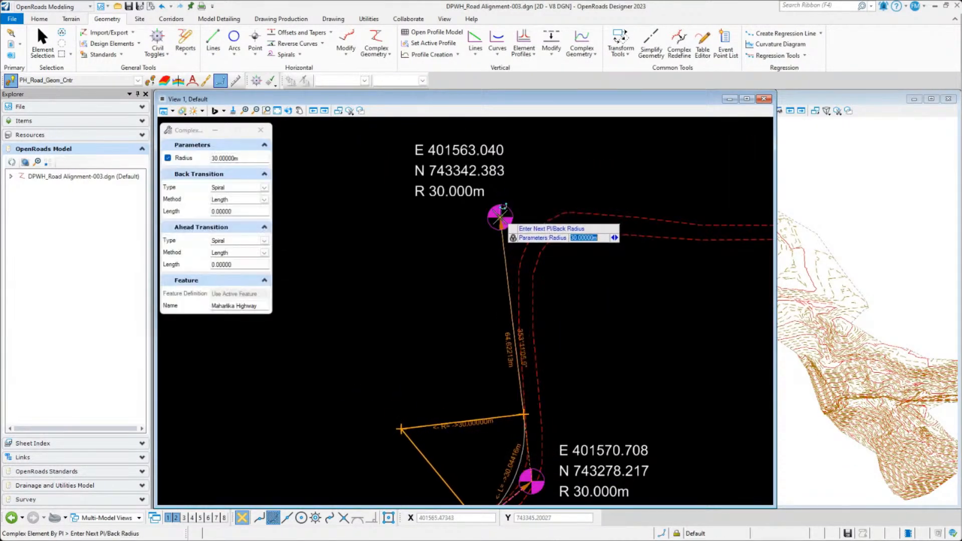
pyautogui.click(500, 217)
# - Place the next PI on the marker at E 401659.883, N 743333.412 and set its curve radius to 45 m
pyautogui.moveTo(701, 238); pyautogui.dragTo(422, 230, button='middle')
pyautogui.scroll(1, 626, 249)
pyautogui.click(619, 245)
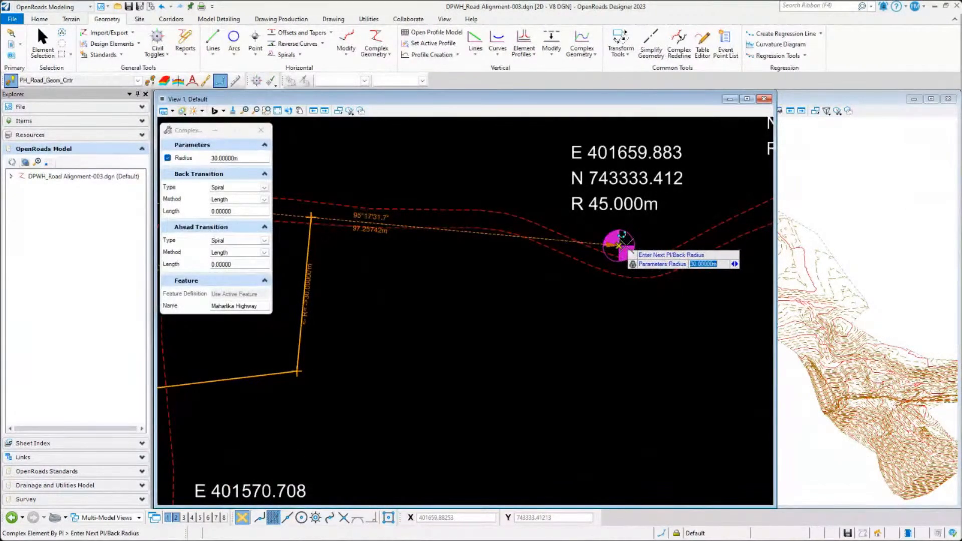
pyautogui.moveTo(727, 195); pyautogui.dragTo(473, 308, button='middle')
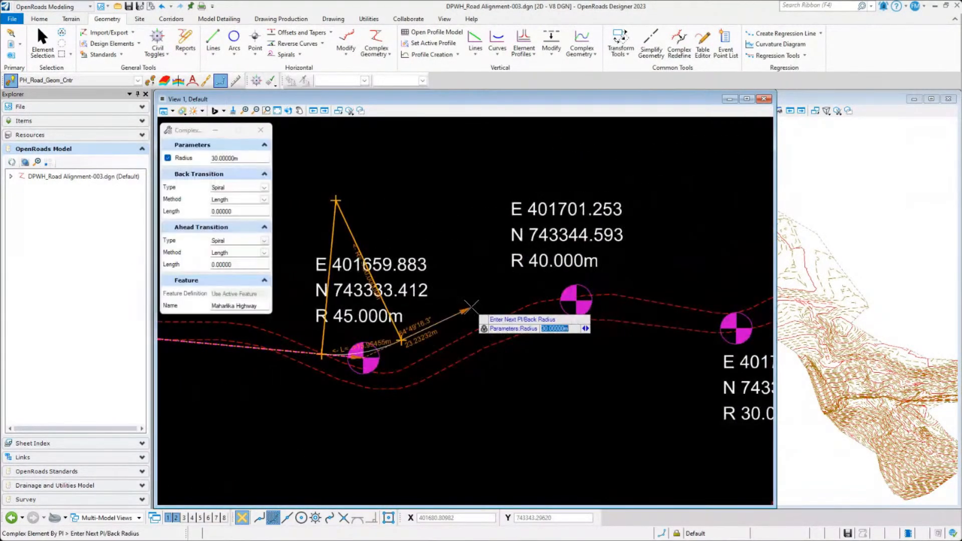
pyautogui.press('Return')
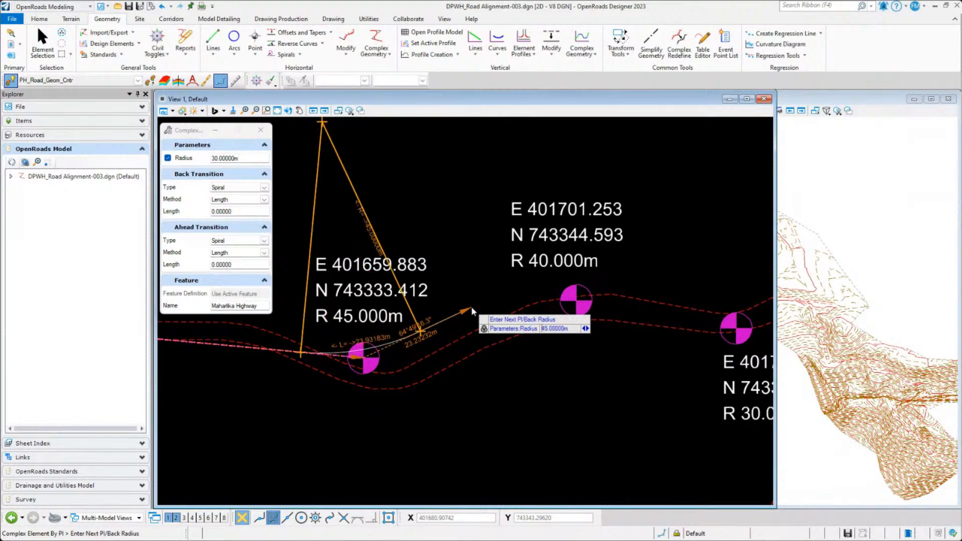
# - Place a PI on the marker at E 401701.253, N 743344.593 and set its curve radius to 40 m
pyautogui.scroll(2, 566, 312)
pyautogui.click(586, 288)
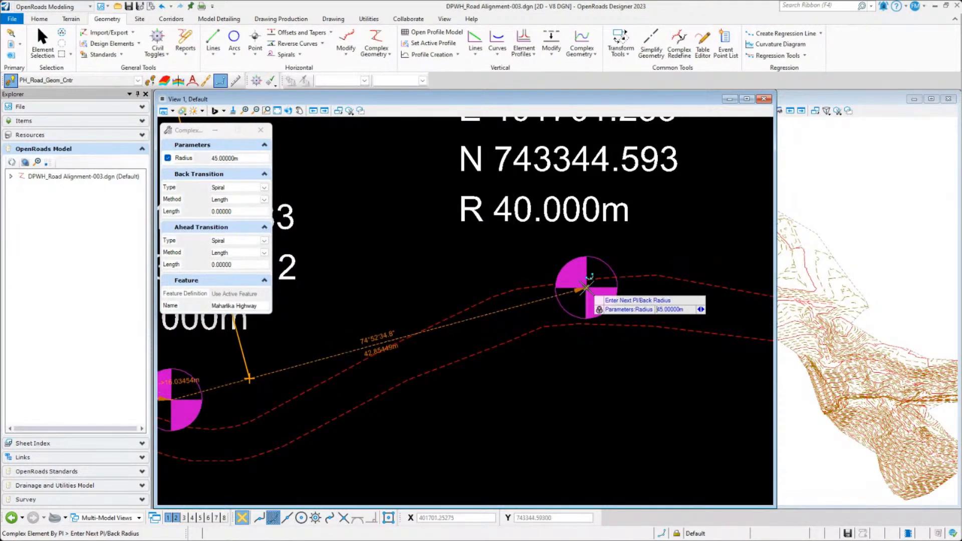
pyautogui.scroll(-2, 311, 280)
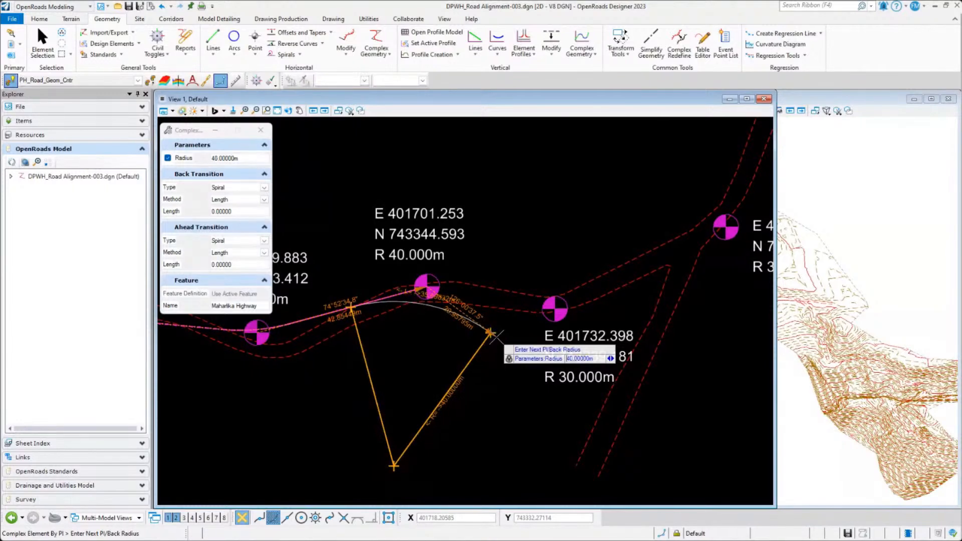
pyautogui.press('Return')
# - Place a PI on the marker at E 401732.398, N 743339.181 and set its curve radius to 30 m
pyautogui.scroll(3, 554, 307)
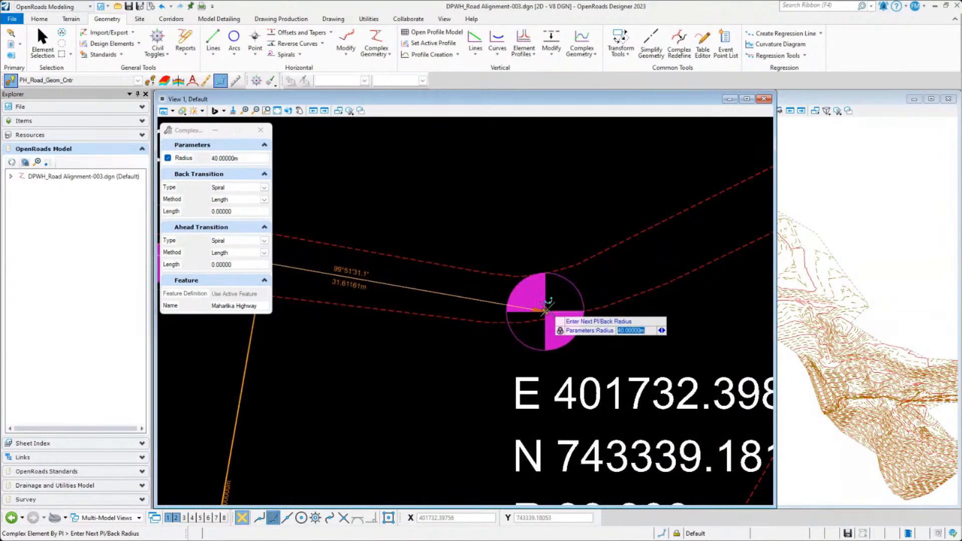
pyautogui.click(546, 311)
pyautogui.scroll(-3, 351, 328)
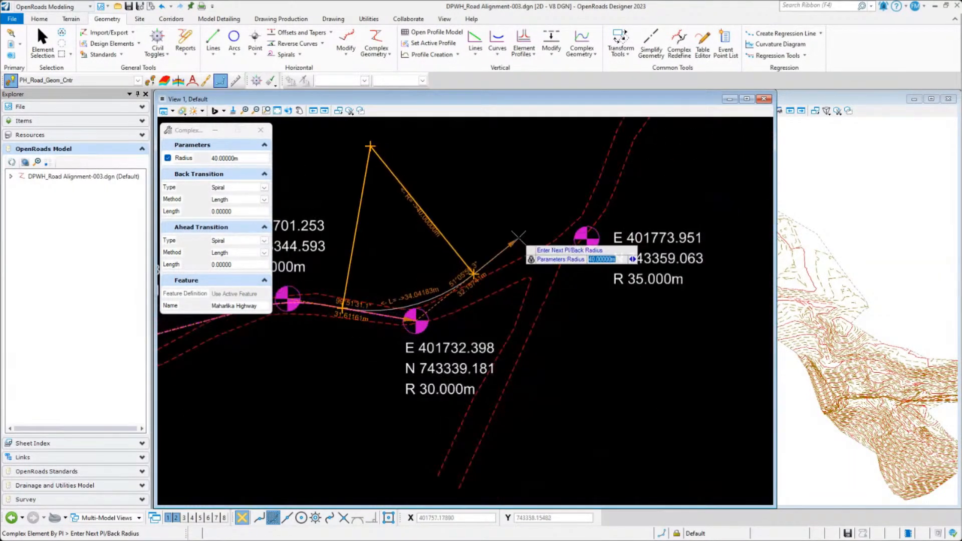
pyautogui.write('30')
pyautogui.press('Return')
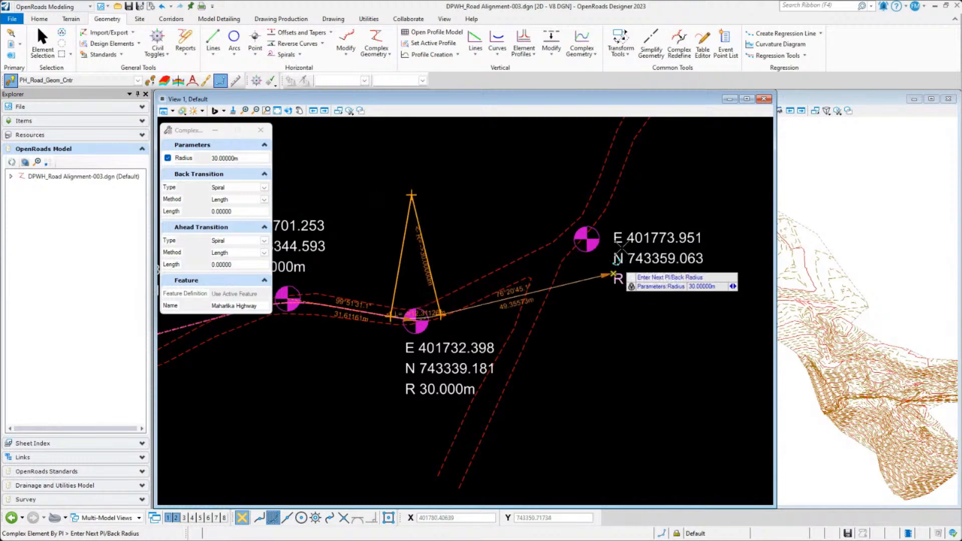
# - Place a PI on the marker at E 401773.951, N 743359.063 and set its curve radius to 35 m
pyautogui.scroll(2, 622, 247)
pyautogui.scroll(1, 596, 248)
pyautogui.click(559, 231)
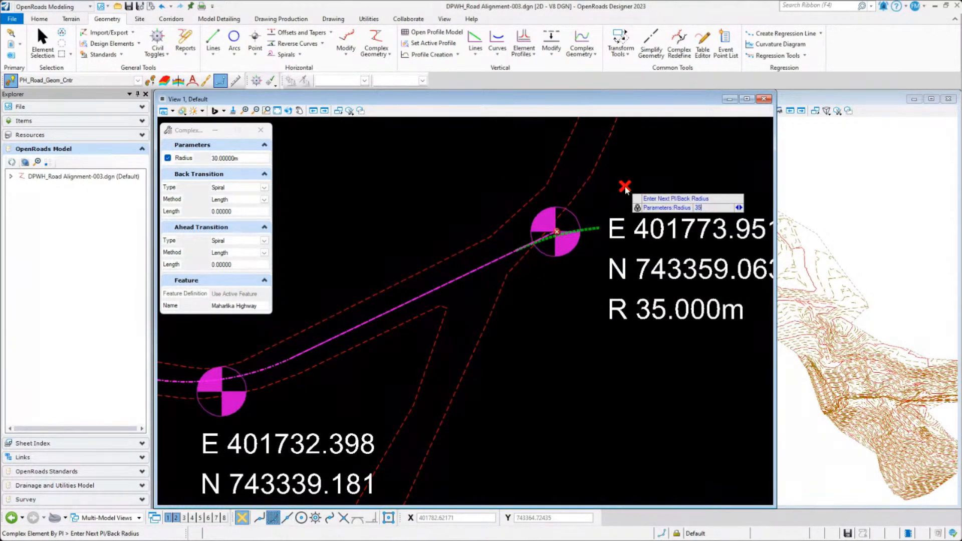
pyautogui.write('35')
pyautogui.press('Return')
# - Place a PI on the marker at E 401807.471, N 743420.030 and set its curve radius to 80 m
pyautogui.scroll(-2, 549, 418)
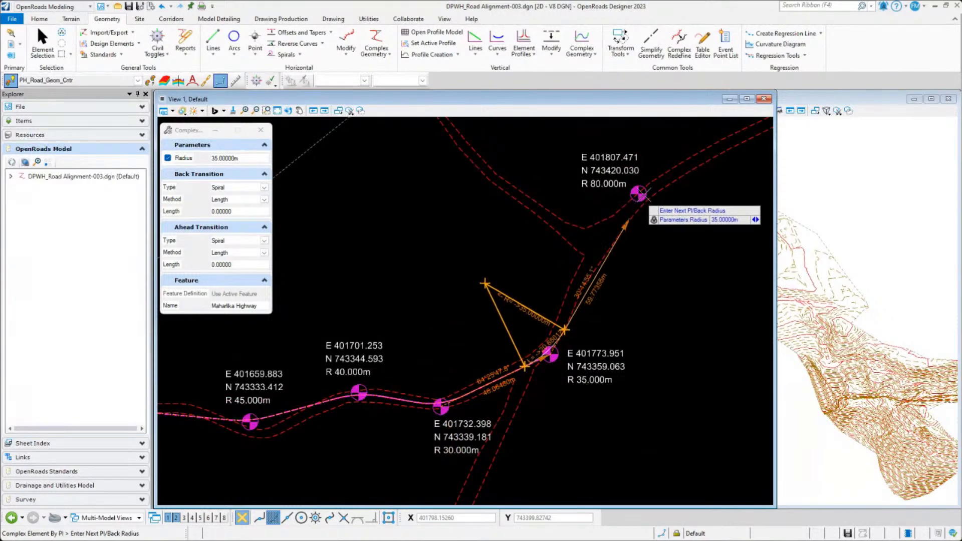
pyautogui.scroll(3, 639, 194)
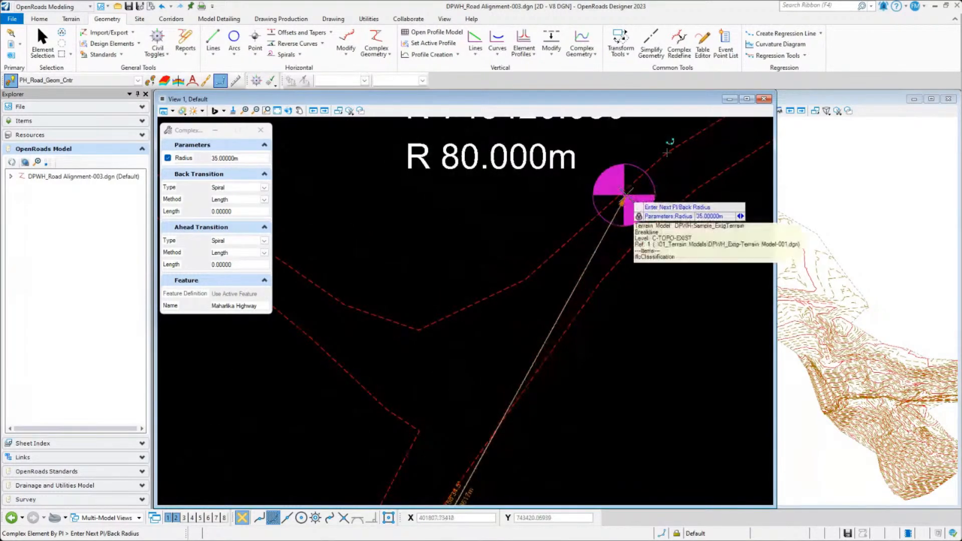
pyautogui.scroll(2, 627, 193)
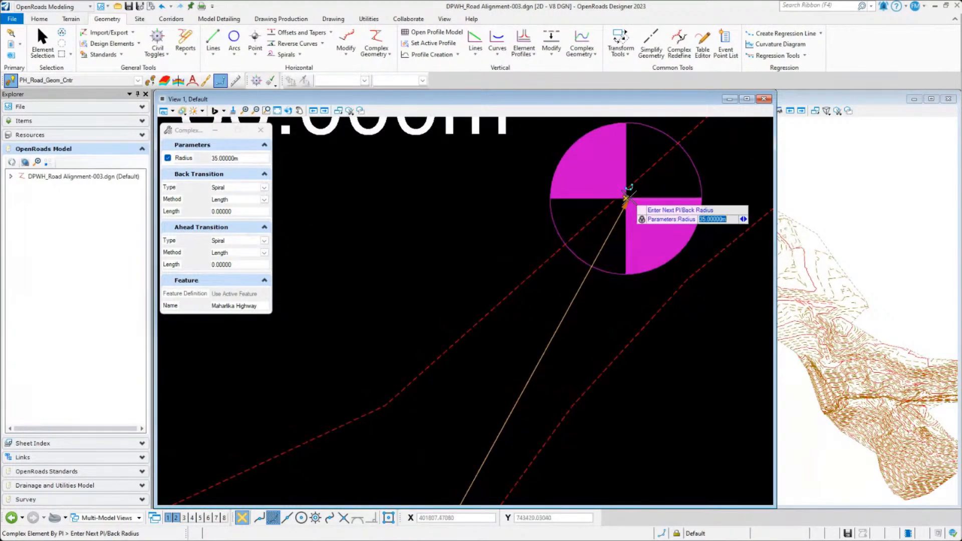
pyautogui.scroll(-3, 450, 327)
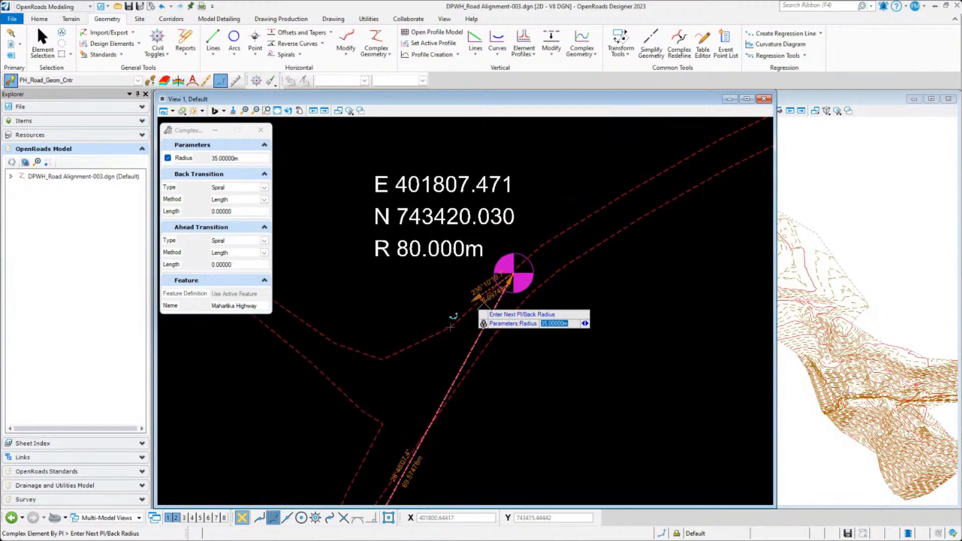
pyautogui.write('80')
pyautogui.press('Return')
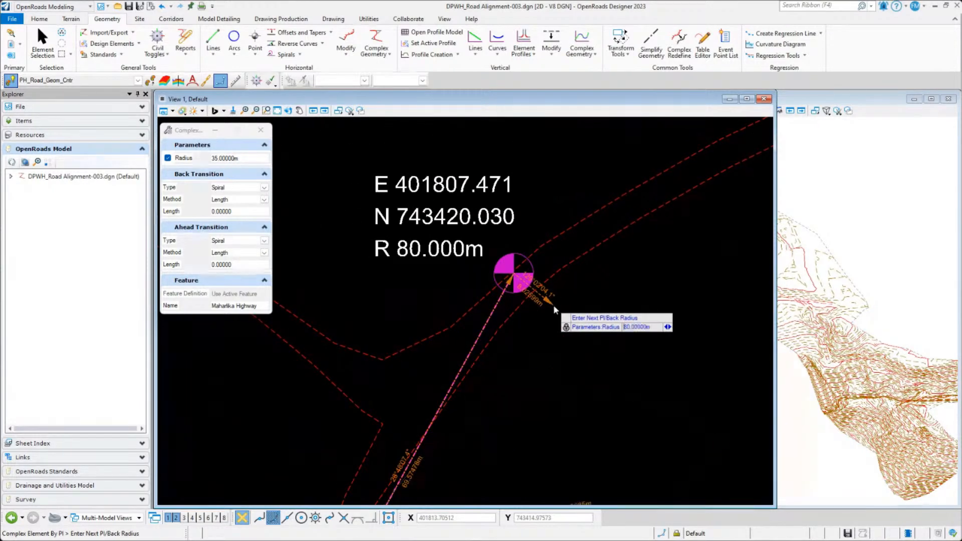
# - Place a PI on the marker at E 401983.312, N 743520.481 and set its curve radius to 120 m
pyautogui.scroll(-3, 471, 373)
pyautogui.scroll(-4, 472, 370)
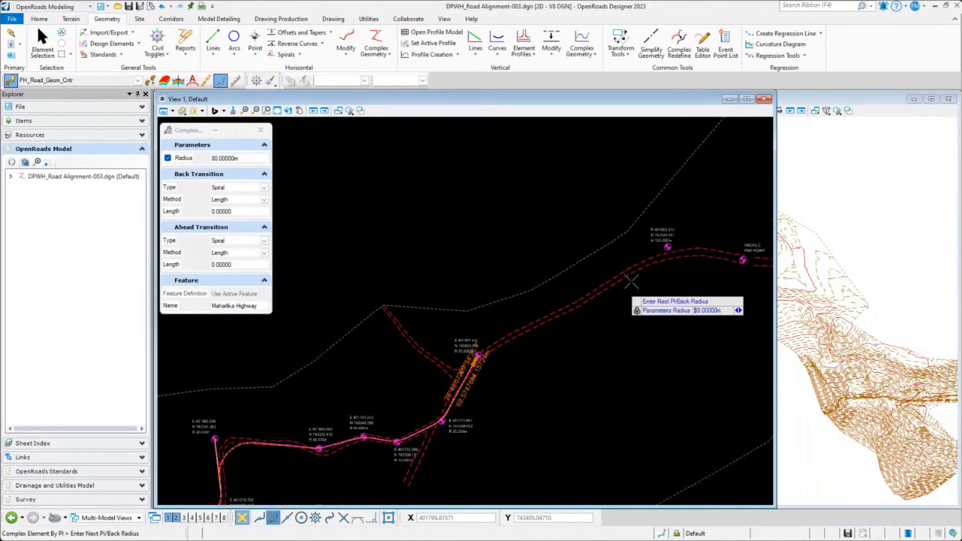
pyautogui.scroll(8, 669, 270)
pyautogui.scroll(3, 516, 283)
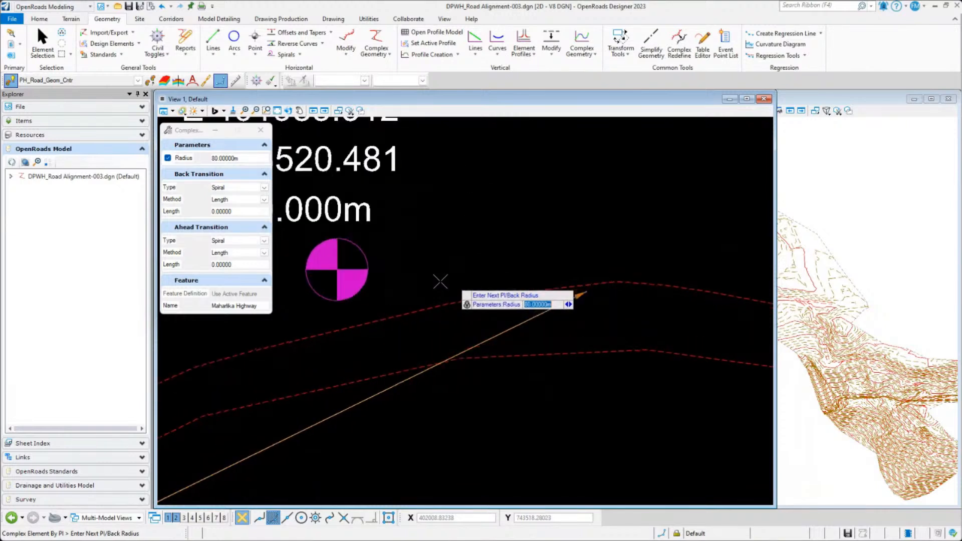
pyautogui.click(337, 270)
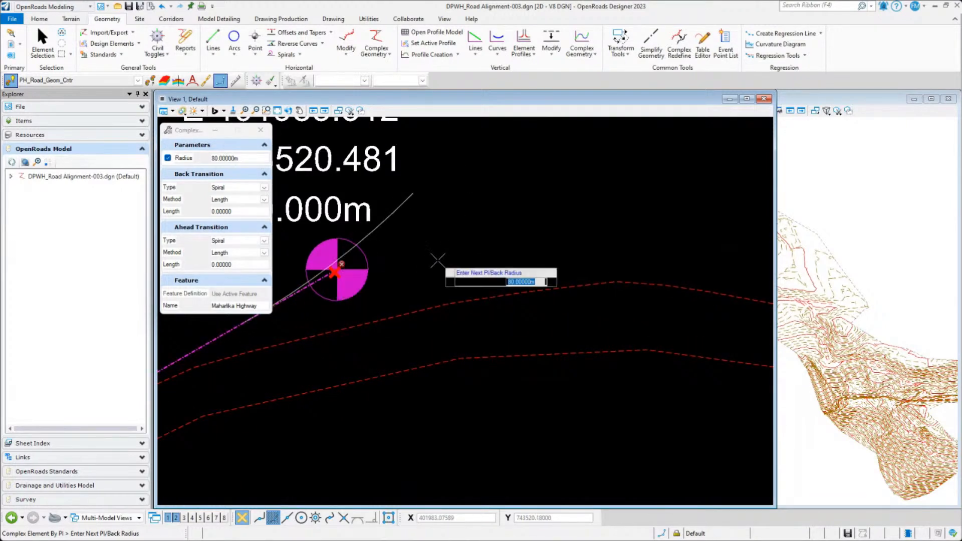
pyautogui.write('120')
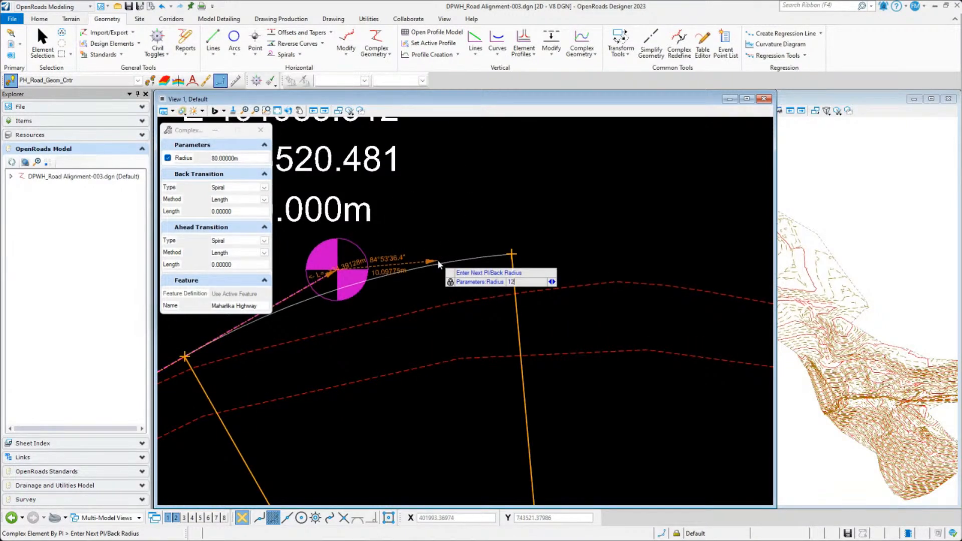
# - Place the last point on the marker at E 402152.7325, N 743491.6304 beyond the profile end point and finish the alignment
pyautogui.scroll(-3, 438, 260)
pyautogui.scroll(-2, 439, 260)
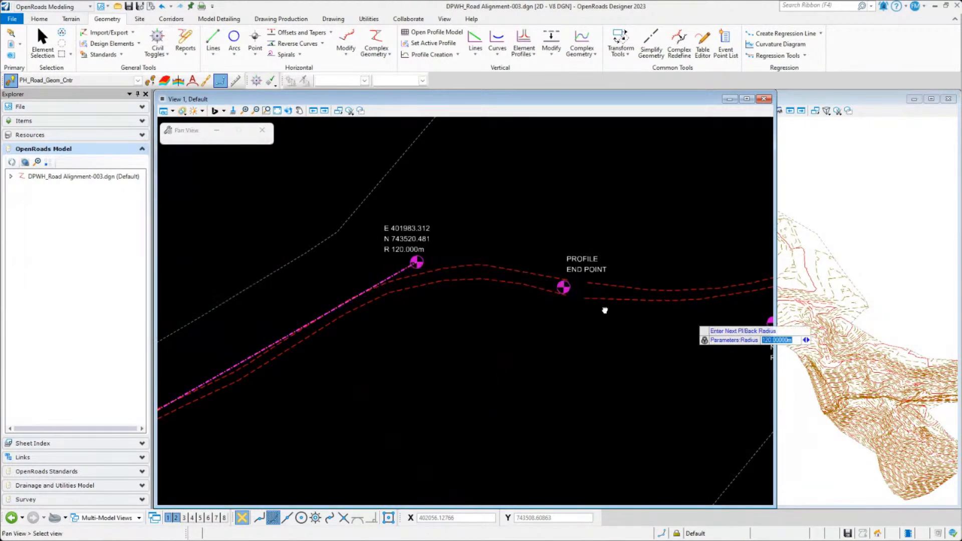
pyautogui.scroll(4, 603, 301)
pyautogui.click(604, 275)
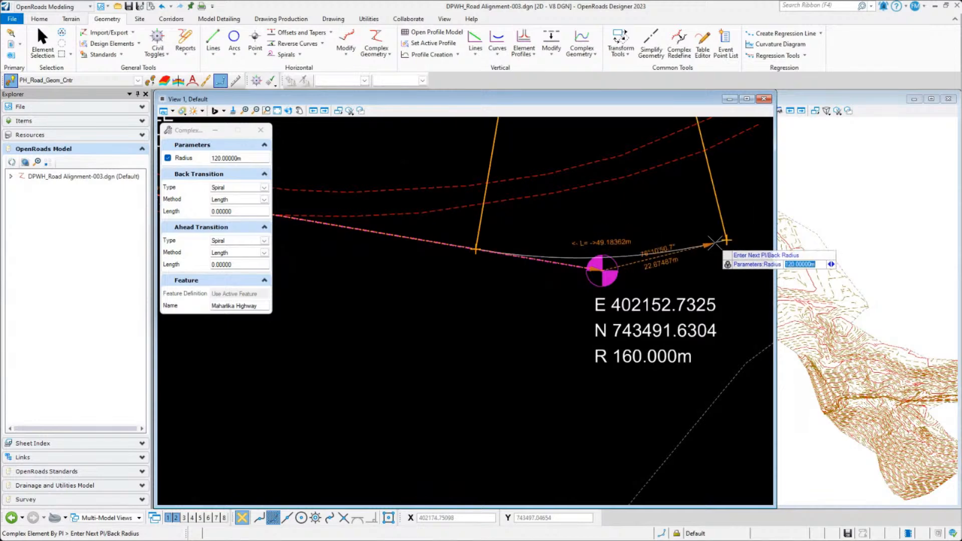
pyautogui.rightClick(671, 243)
pyautogui.scroll(-4, 651, 250)
pyautogui.press('Escape')
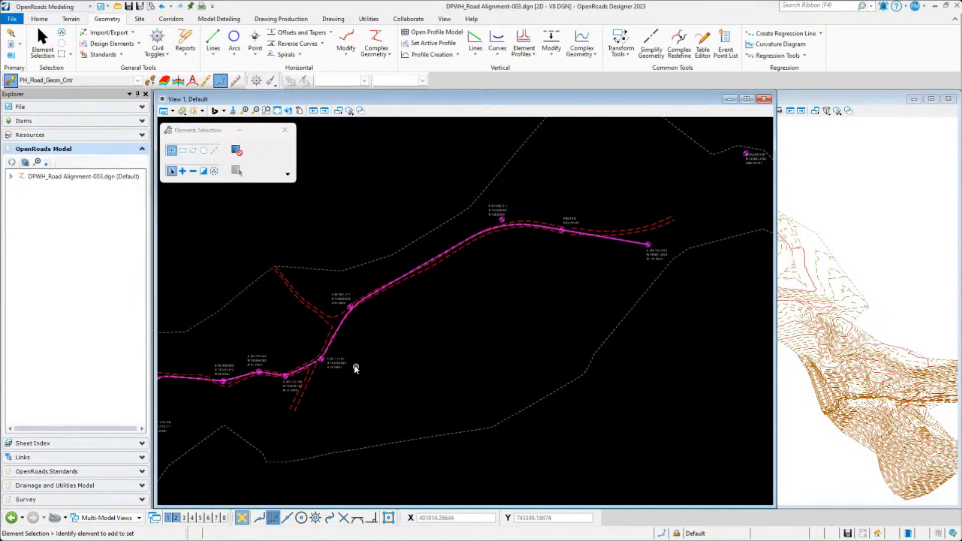
# - Try a 25 m radius on the alignment's curve at E 401563.040, N 743342.383 and set it back to 30 m
pyautogui.moveTo(355, 368); pyautogui.dragTo(537, 278, button='middle')
pyautogui.scroll(3, 311, 310)
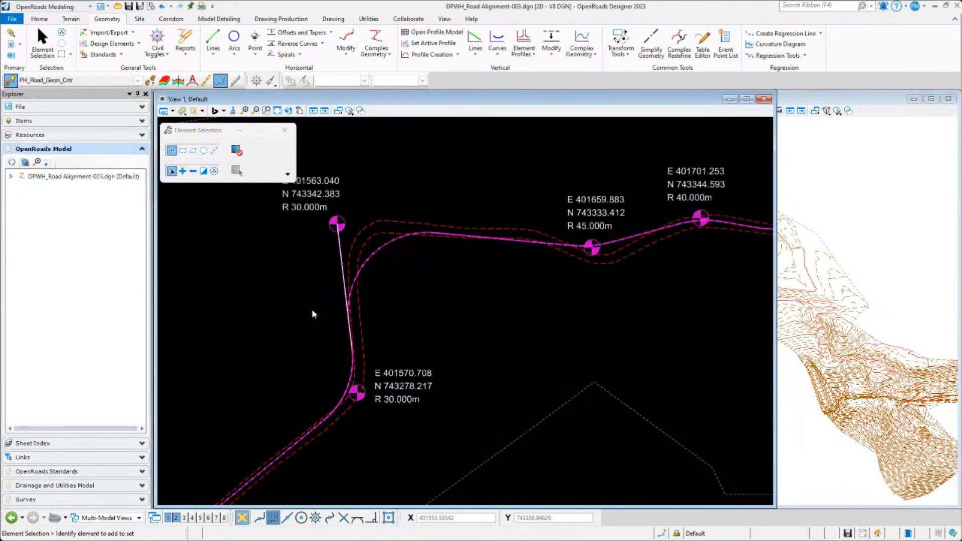
pyautogui.click(374, 249)
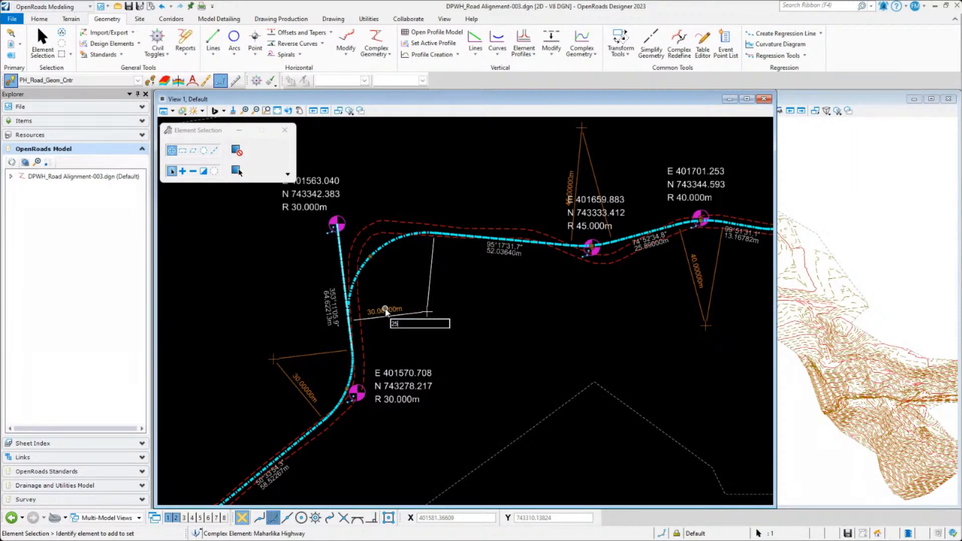
pyautogui.write('25')
pyautogui.press('Return')
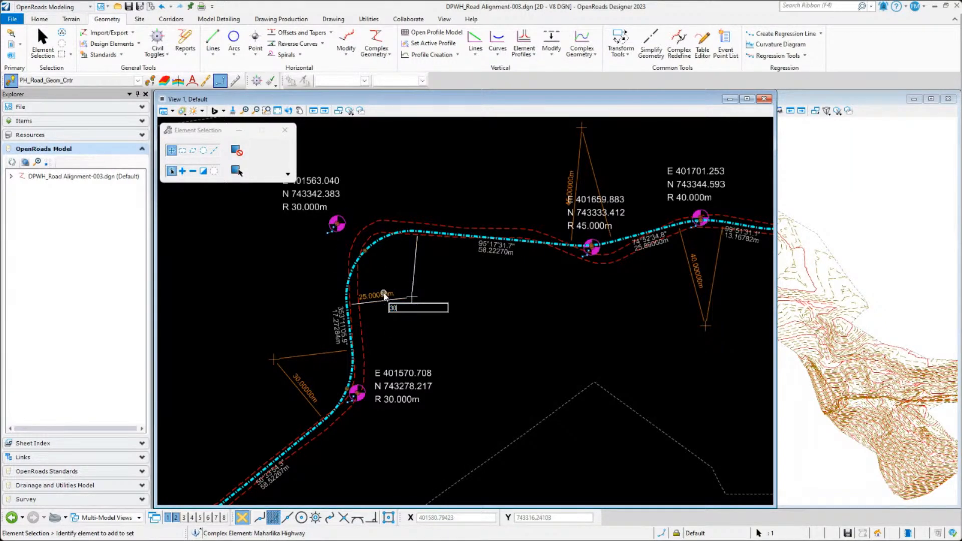
pyautogui.write('30')
pyautogui.press('Return')
# - Select the Maharlika Highway alignment and examine its course along the existing road from the start point to the last PI
pyautogui.scroll(-3, 383, 293)
pyautogui.moveTo(352, 387); pyautogui.dragTo(566, 298, button='middle')
pyautogui.click(484, 262)
pyautogui.scroll(-2, 484, 288)
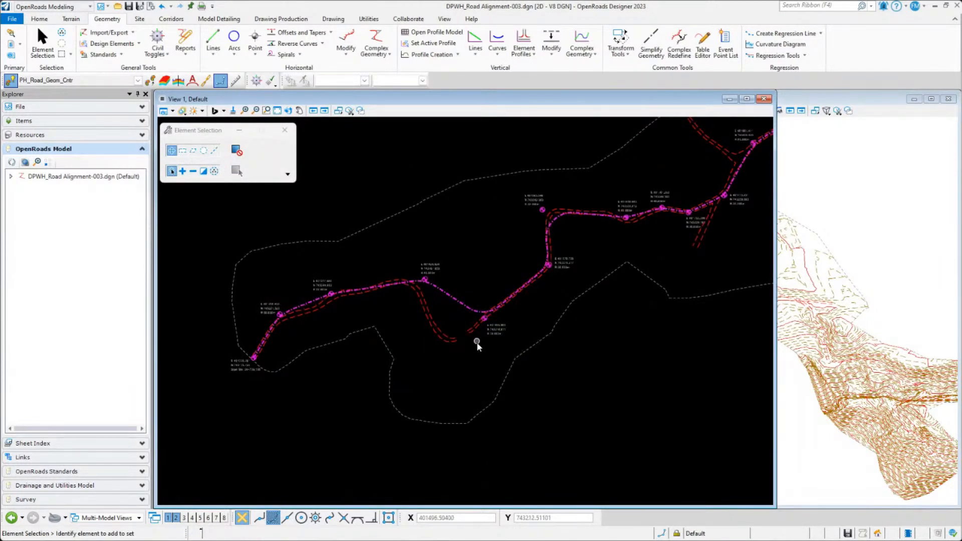
pyautogui.click(466, 309)
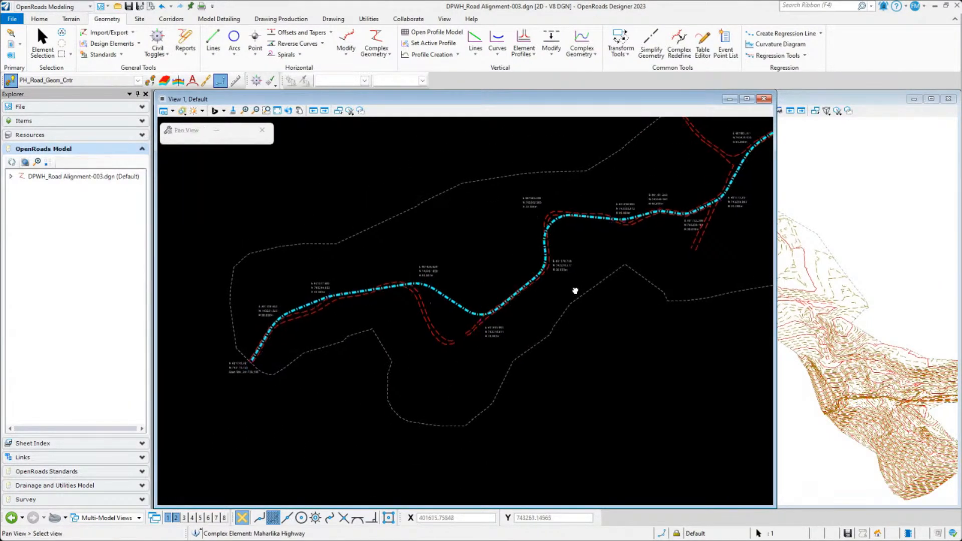
pyautogui.scroll(2, 535, 327)
pyautogui.scroll(-2, 467, 373)
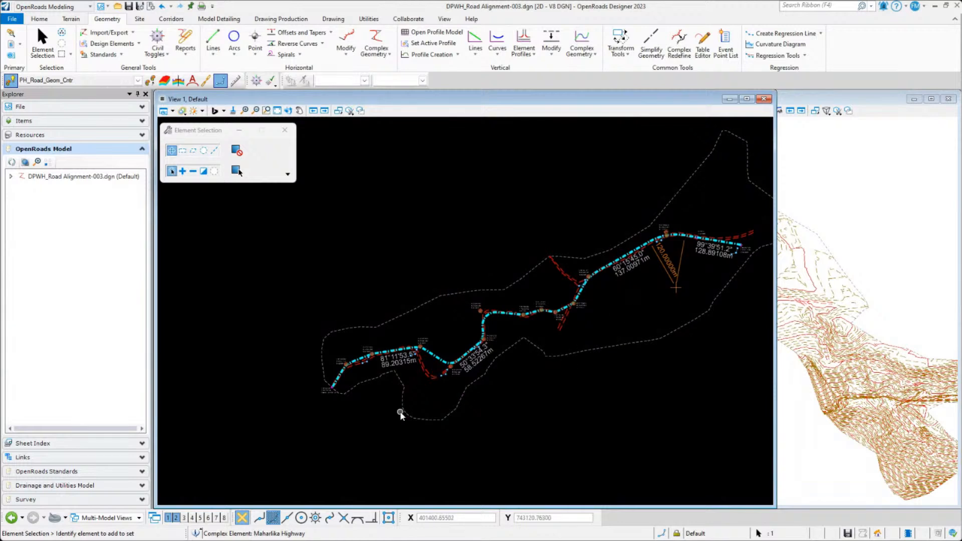
pyautogui.scroll(2, 399, 411)
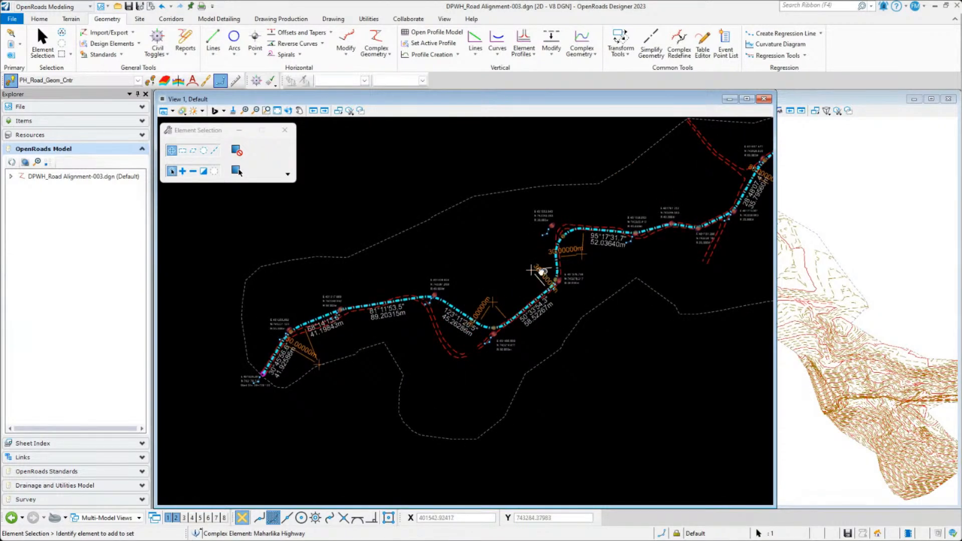
# - Narrow View 1 to uncover the 3D view, review the alignment's western half and save the design file
pyautogui.moveTo(543, 271); pyautogui.dragTo(481, 293, button='middle')
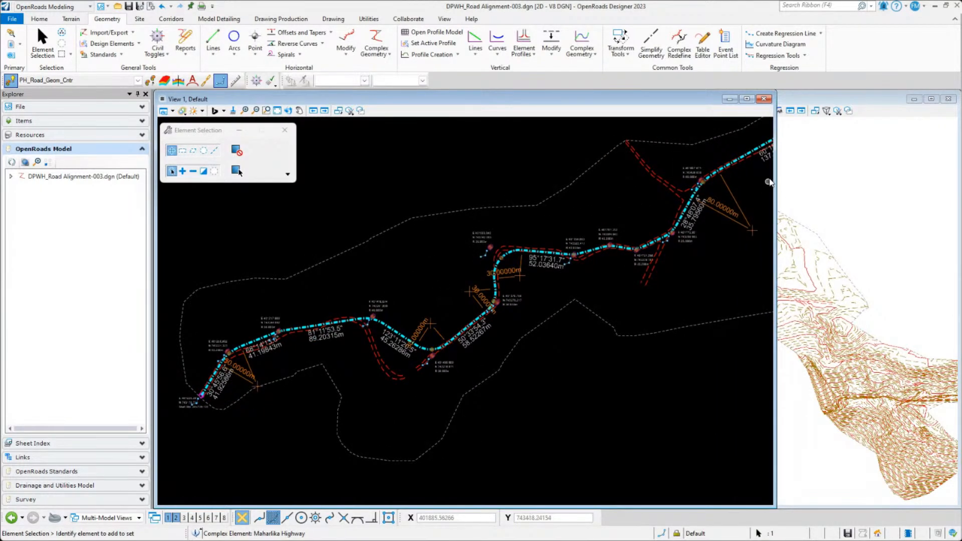
pyautogui.moveTo(775, 169); pyautogui.dragTo(598, 182)
pyautogui.press('ctrl')
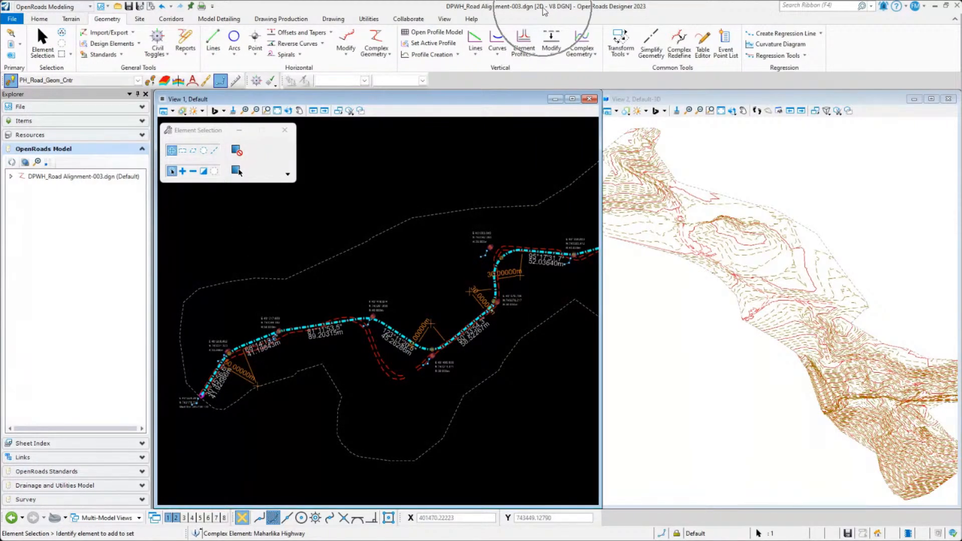
pyautogui.moveTo(366, 335); pyautogui.dragTo(298, 329, button='middle')
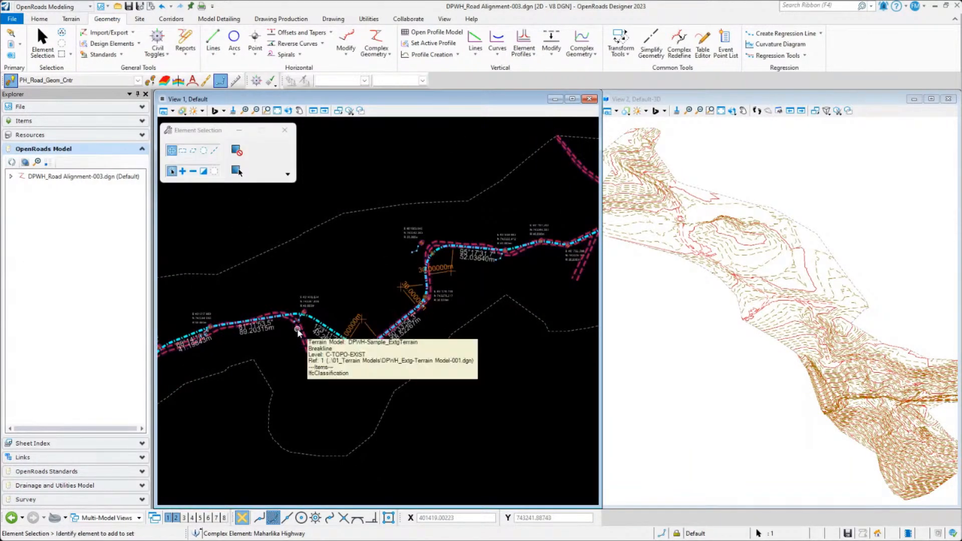
pyautogui.scroll(-1, 297, 330)
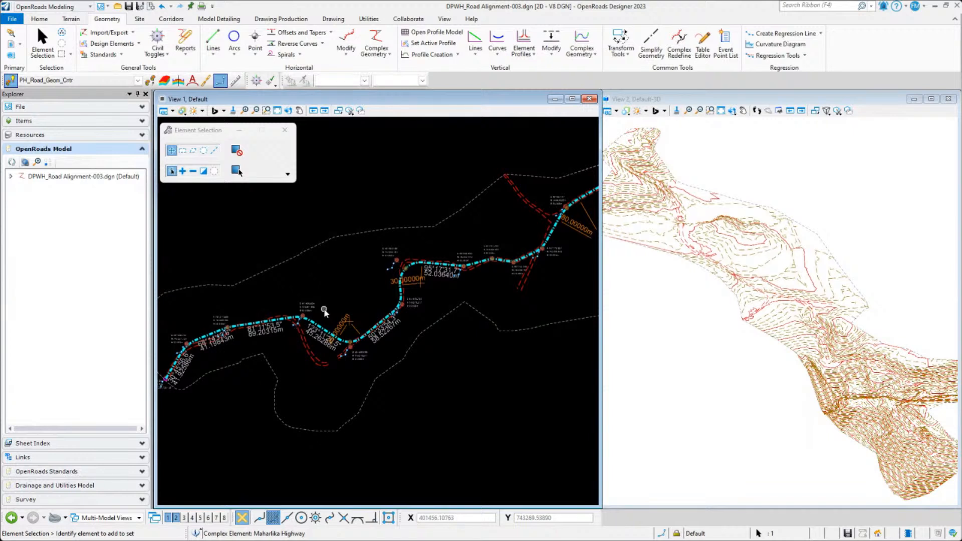
pyautogui.scroll(-1, 329, 321)
pyautogui.moveTo(459, 320); pyautogui.dragTo(434, 353, button='middle')
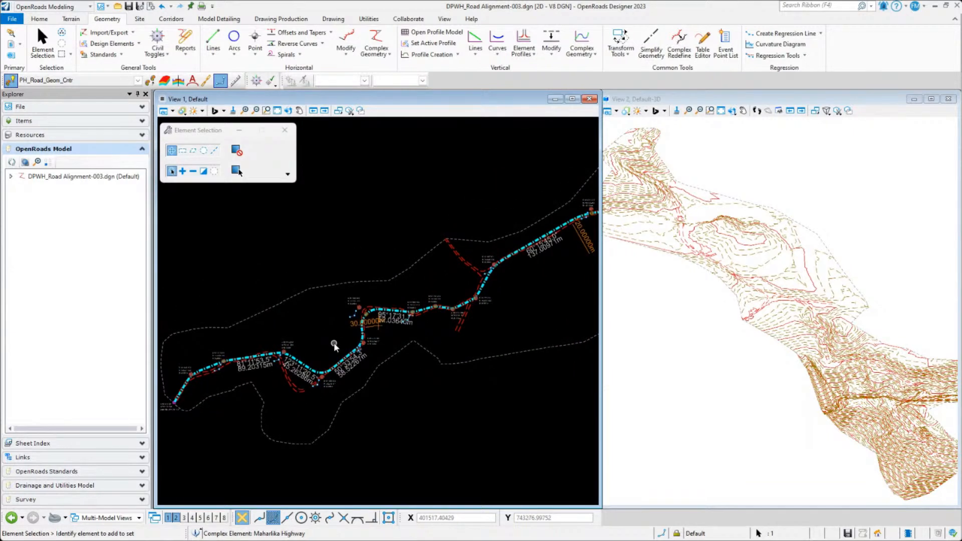
pyautogui.hotkey('ctrl', 's')
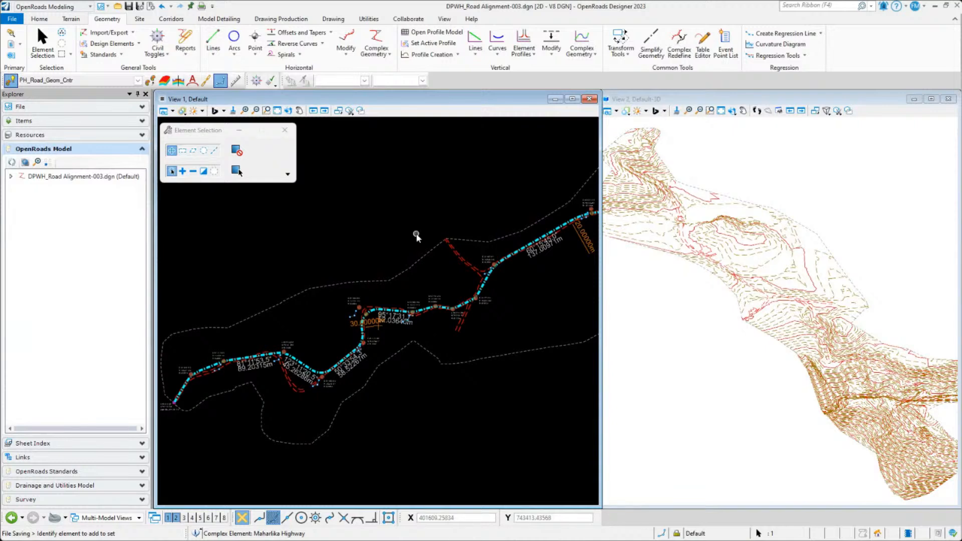
# - Open the profile model of the Maharlika Highway alignment in View 4 and make that view taller
pyautogui.click(367, 253)
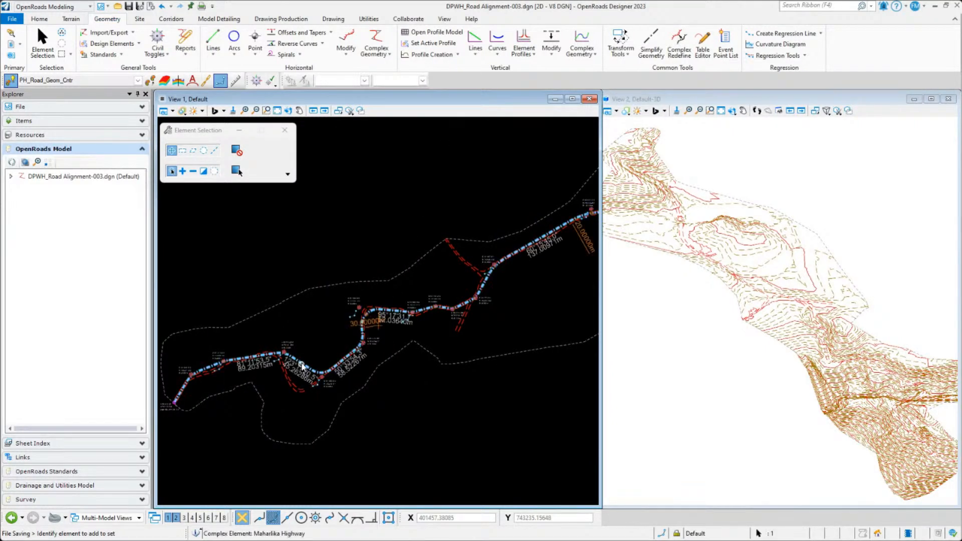
pyautogui.click(323, 350)
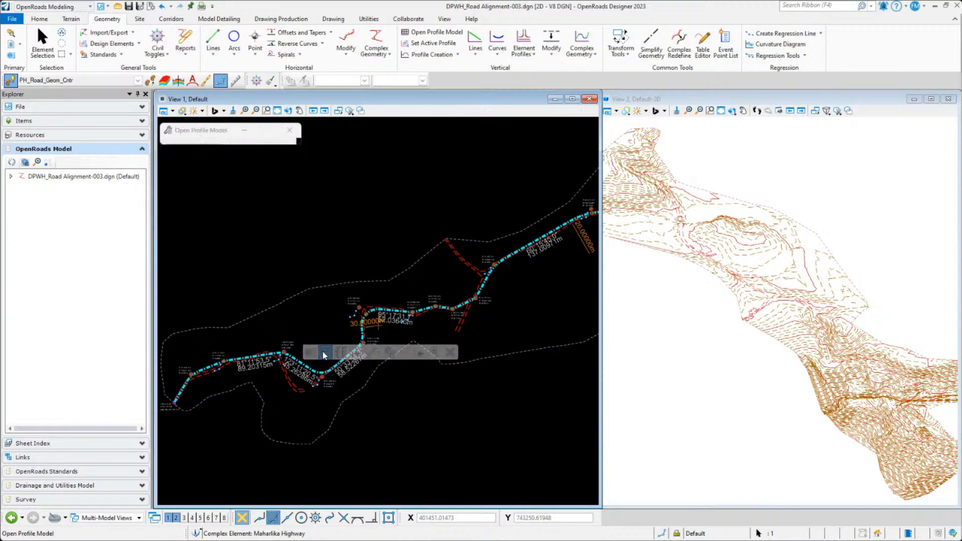
pyautogui.click(193, 517)
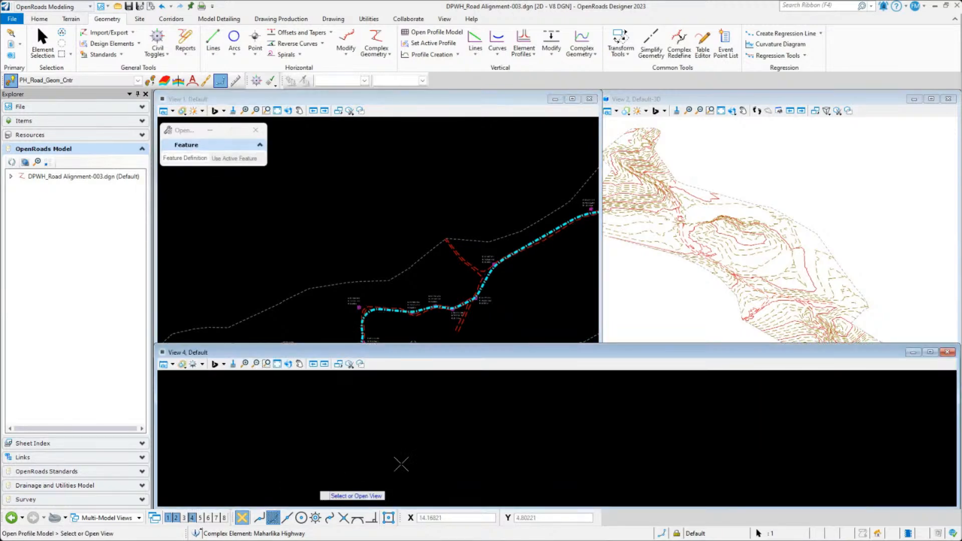
pyautogui.click(399, 457)
pyautogui.scroll(8, 488, 451)
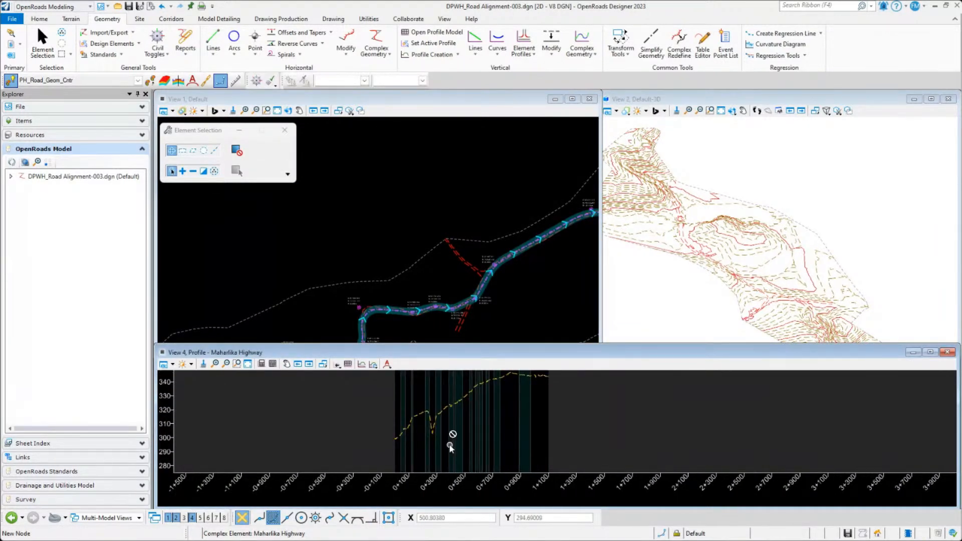
pyautogui.moveTo(484, 414); pyautogui.dragTo(471, 424, button='middle')
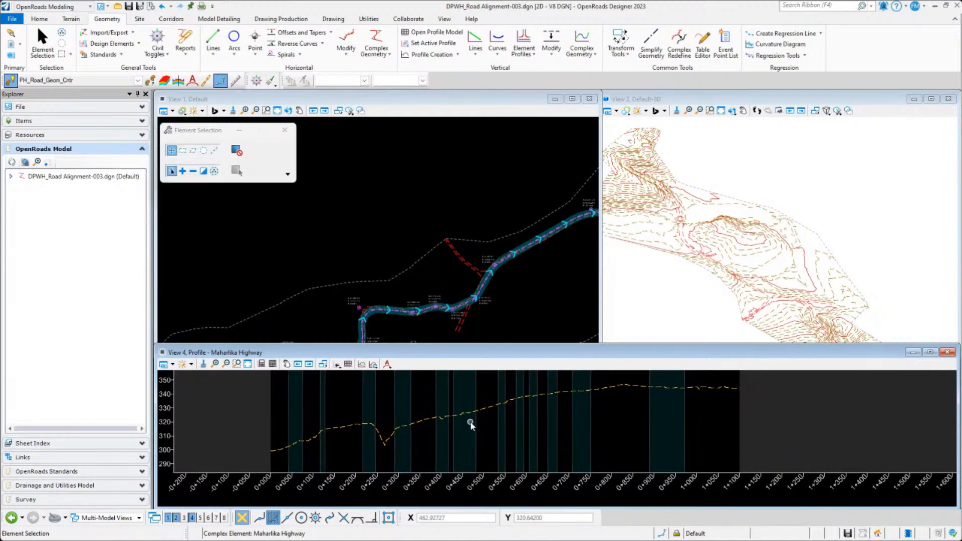
pyautogui.moveTo(518, 343); pyautogui.dragTo(519, 267)
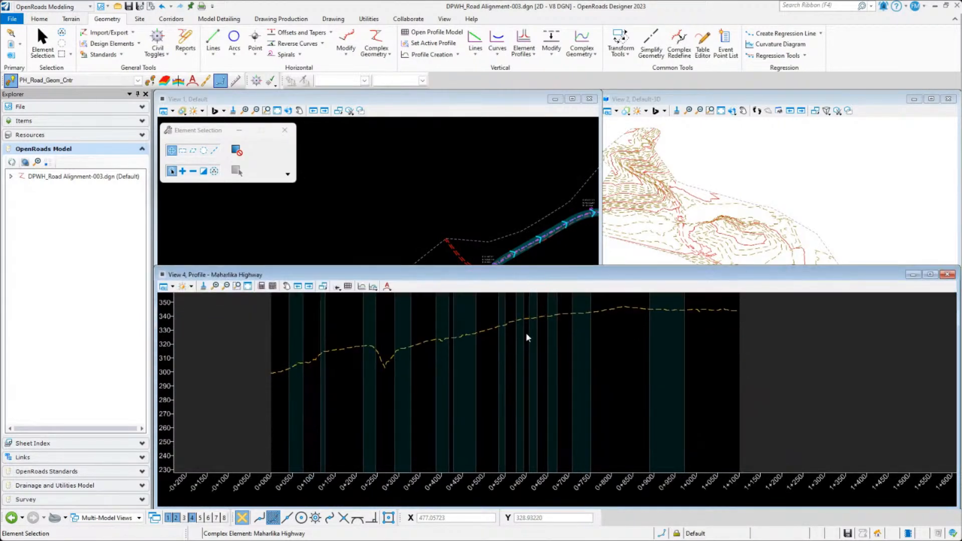
pyautogui.scroll(2, 509, 334)
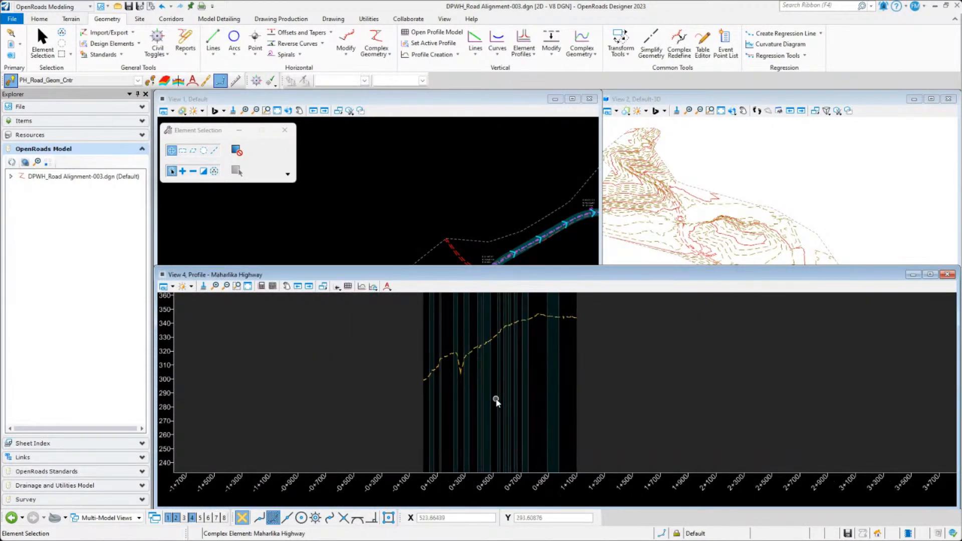
pyautogui.scroll(-2, 517, 359)
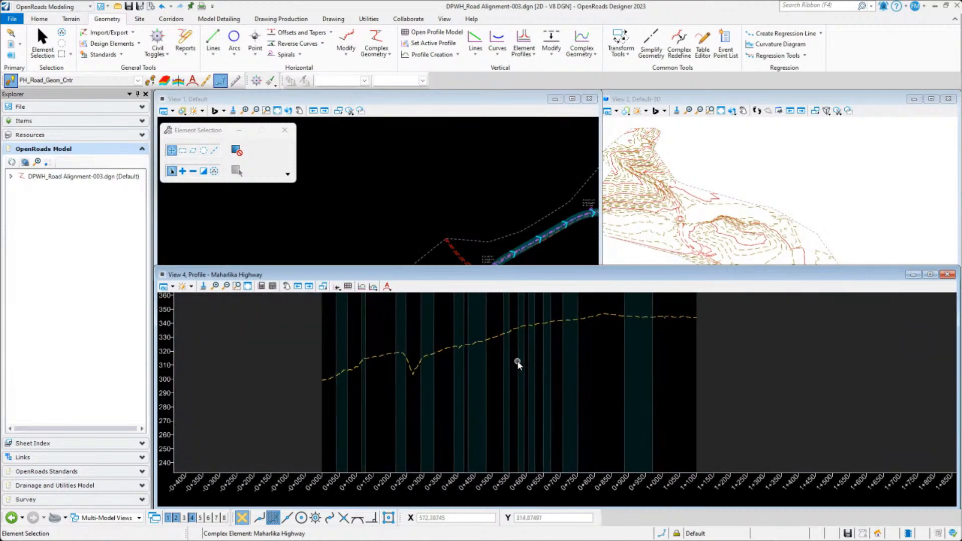
pyautogui.scroll(1, 509, 305)
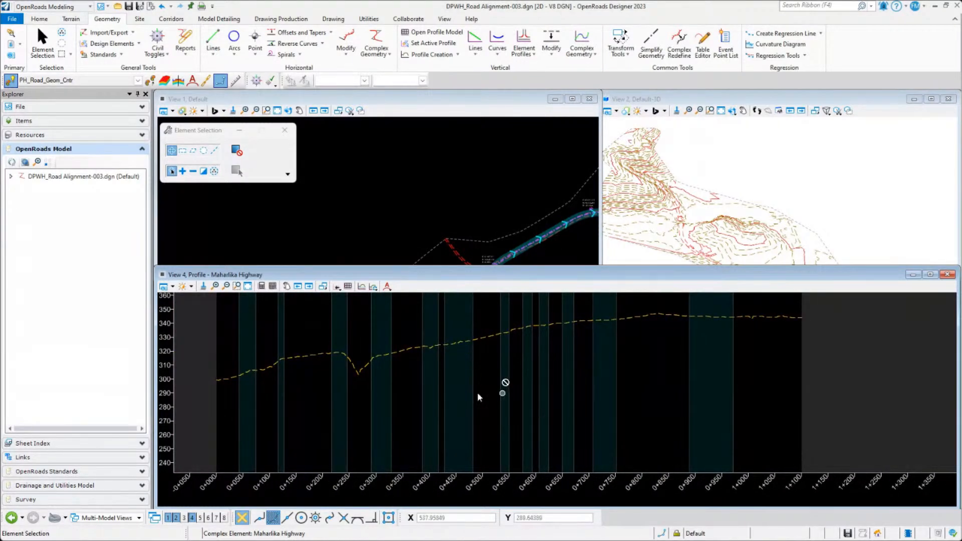
# - Set the profile view's vertical exaggeration to 10 and spread the ground profile across the view
pyautogui.click(167, 286)
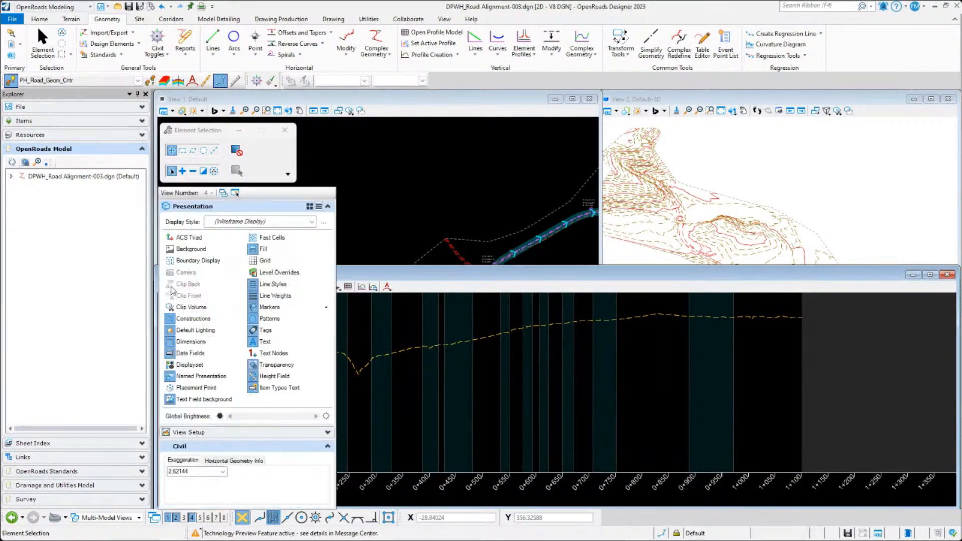
pyautogui.click(223, 472)
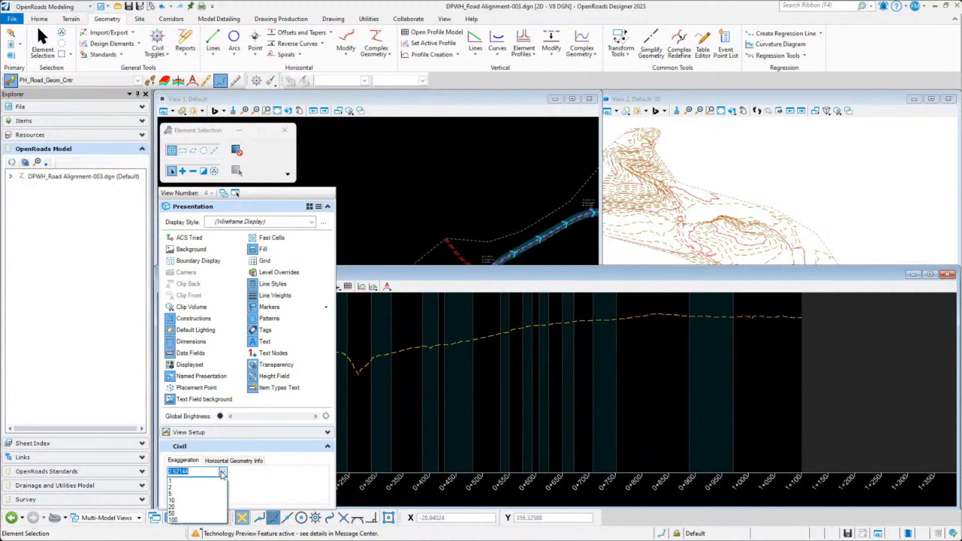
pyautogui.click(172, 501)
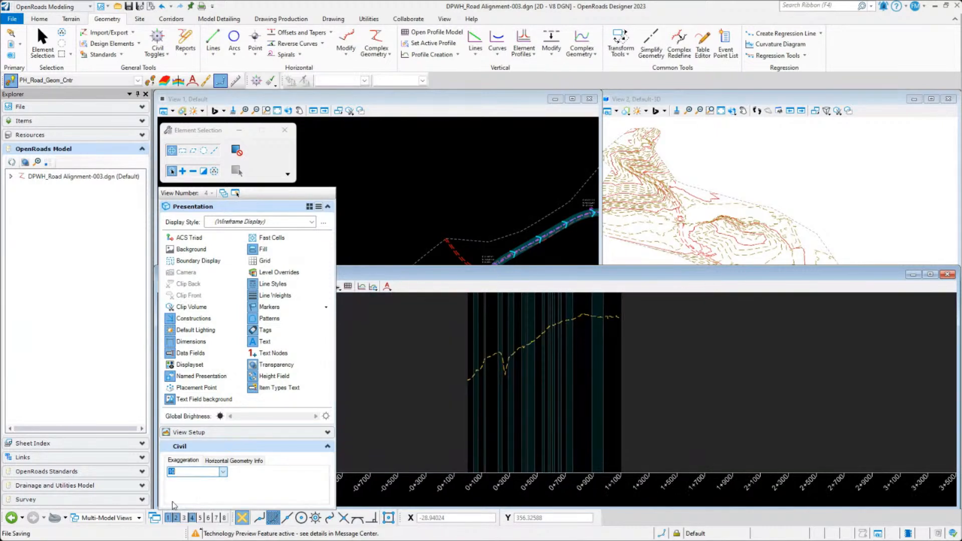
pyautogui.click(544, 360)
pyautogui.scroll(2, 592, 328)
pyautogui.moveTo(488, 349); pyautogui.dragTo(455, 393, button='middle')
pyautogui.press('Escape')
pyautogui.scroll(3, 440, 366)
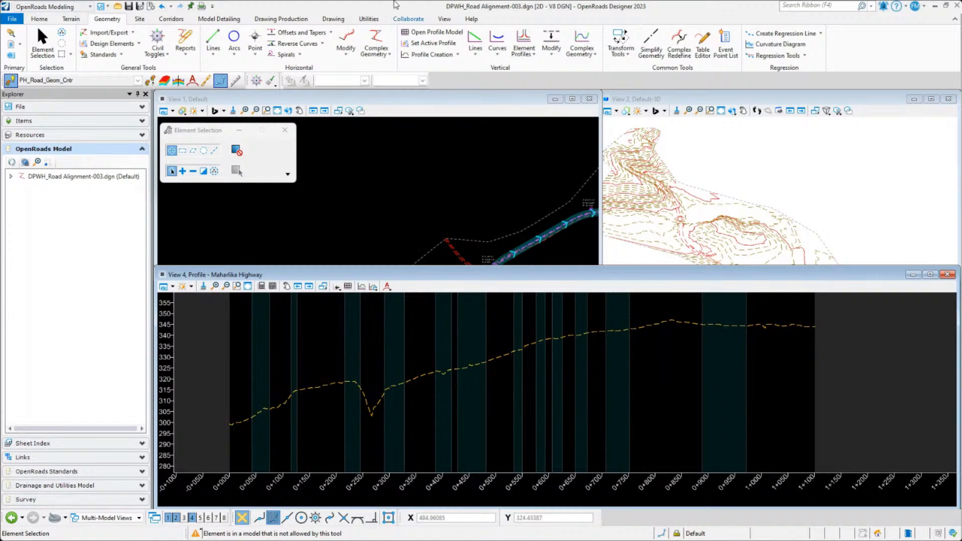
# - Enlarge the profile view and start Profile Complex By PI with 100 m parabolic curves, first VPI near station 0+022, elevation about 300 m
pyautogui.click(590, 55)
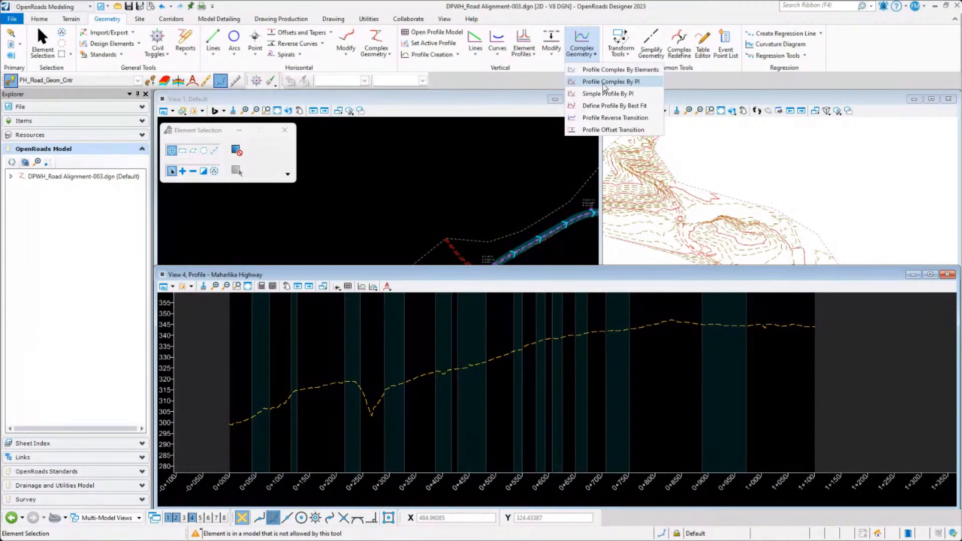
pyautogui.click(462, 65)
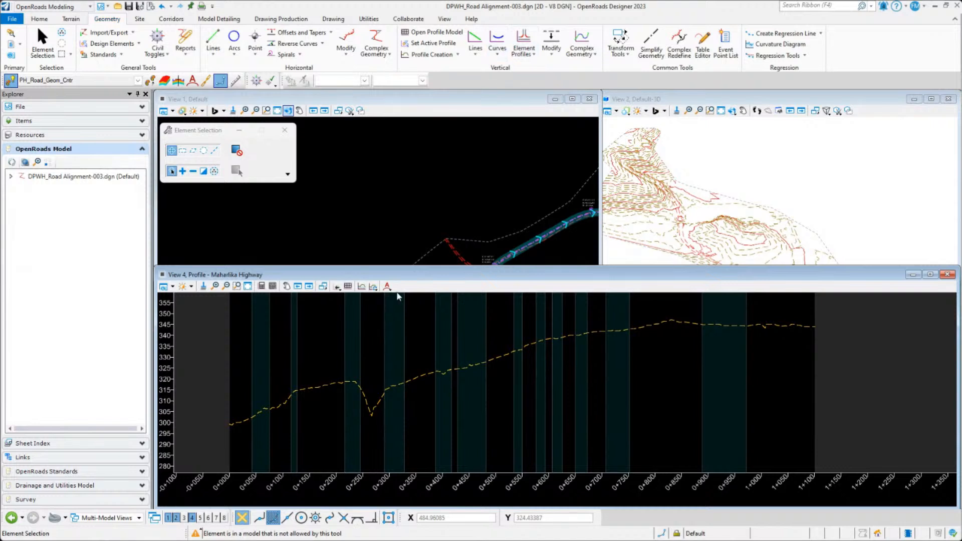
pyautogui.moveTo(372, 266); pyautogui.dragTo(372, 237)
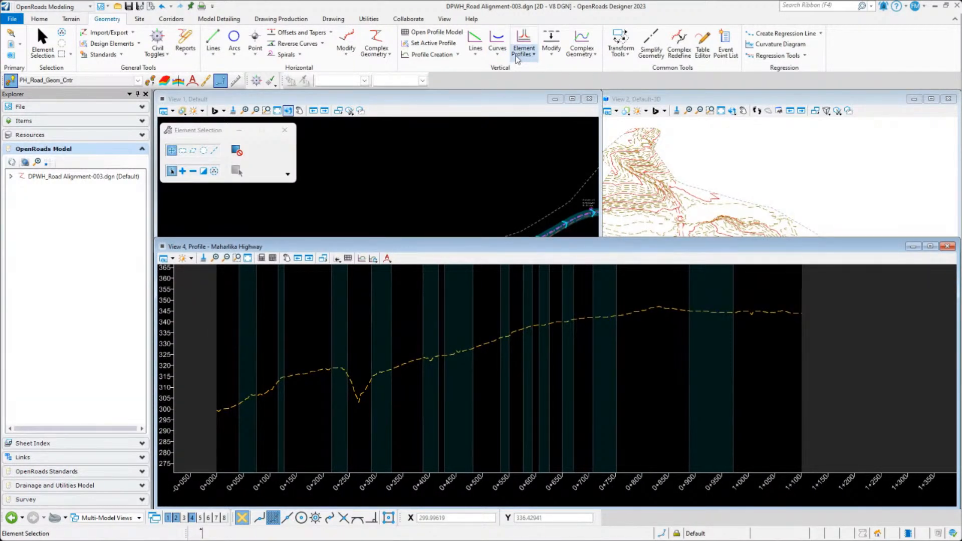
pyautogui.click(582, 54)
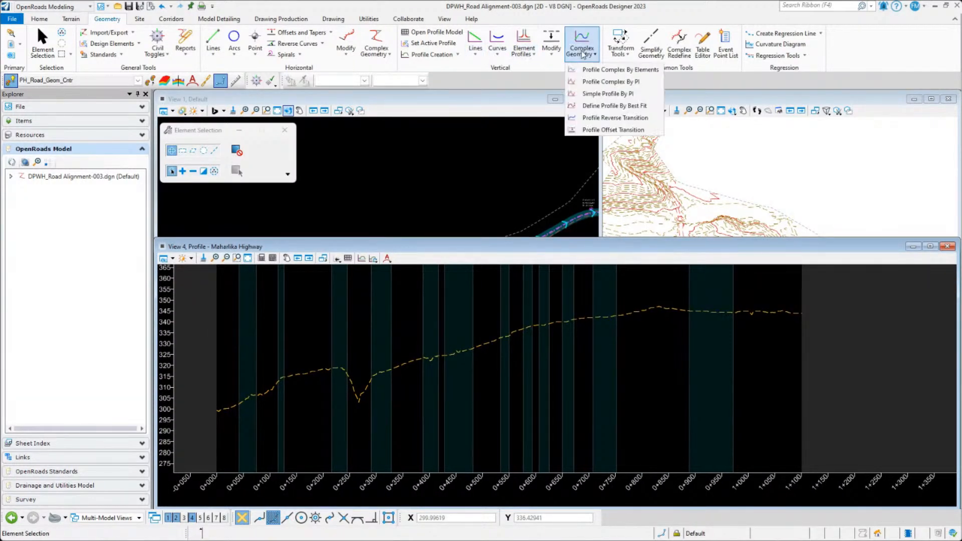
pyautogui.click(611, 83)
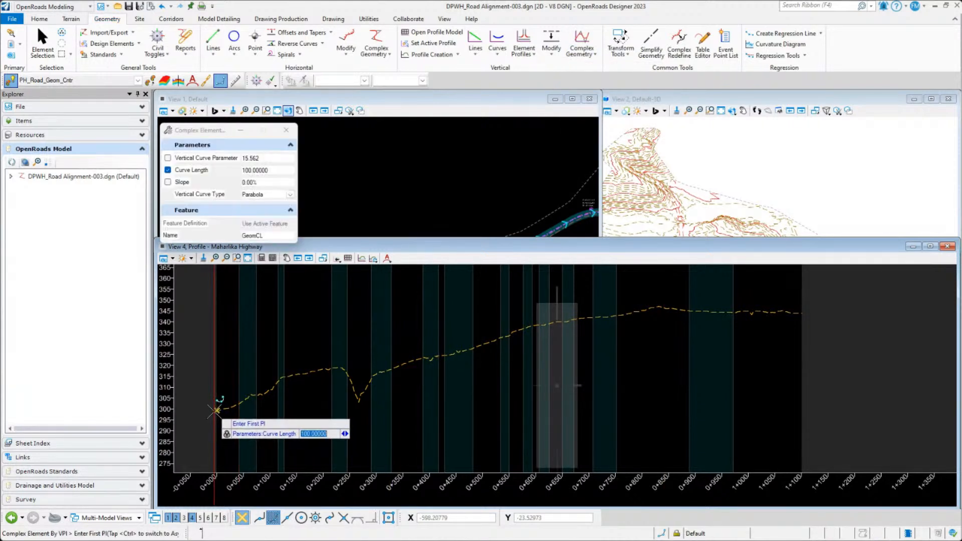
pyautogui.scroll(4, 221, 410)
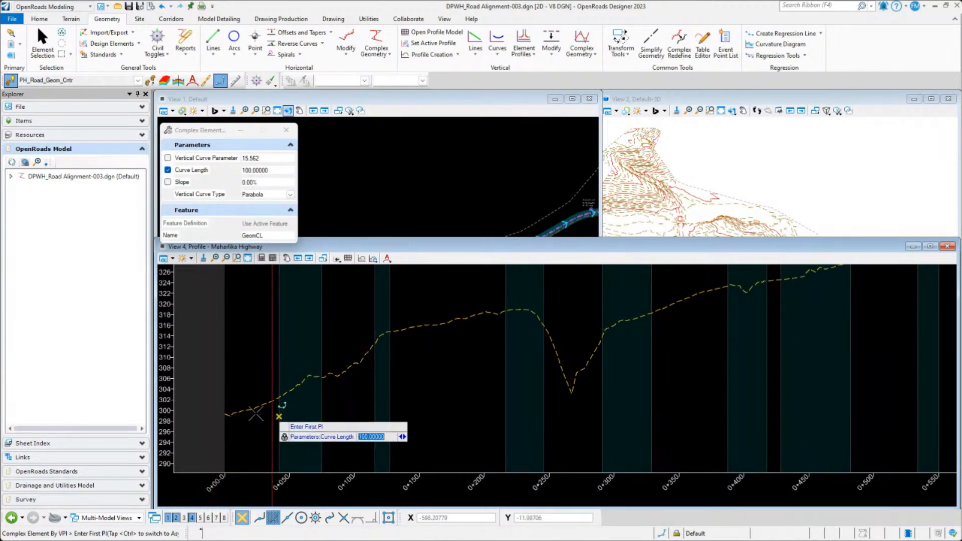
pyautogui.click(253, 410)
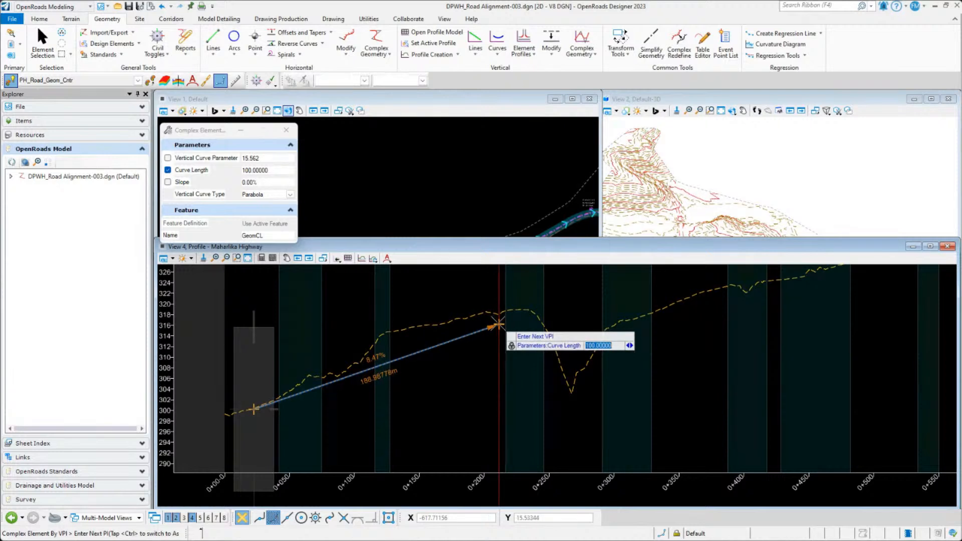
# - Place three VPIs about 79 m, 122 m and 129 m apart at grades of about 13.02%, 6.04% and 0.00%, bridging the terrain dip
pyautogui.scroll(2, 350, 321)
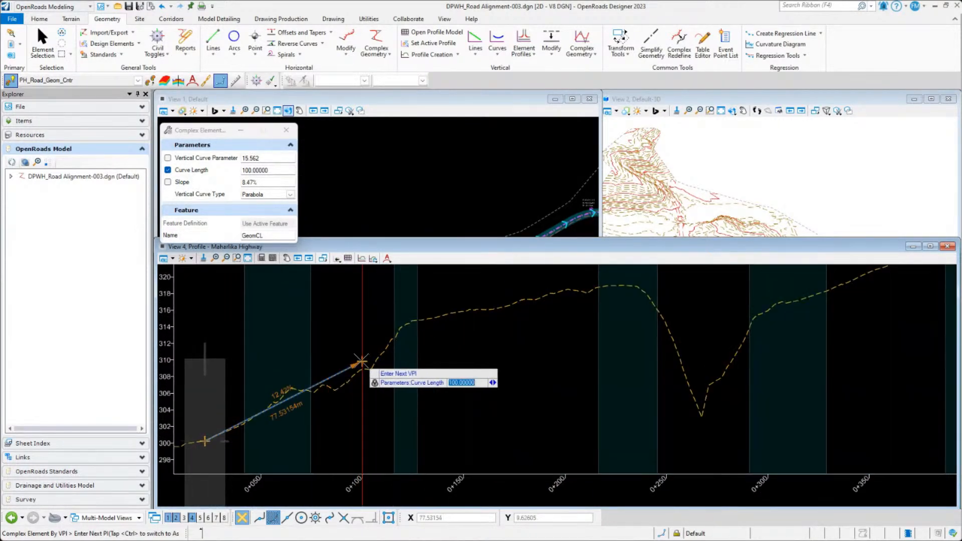
pyautogui.click(365, 357)
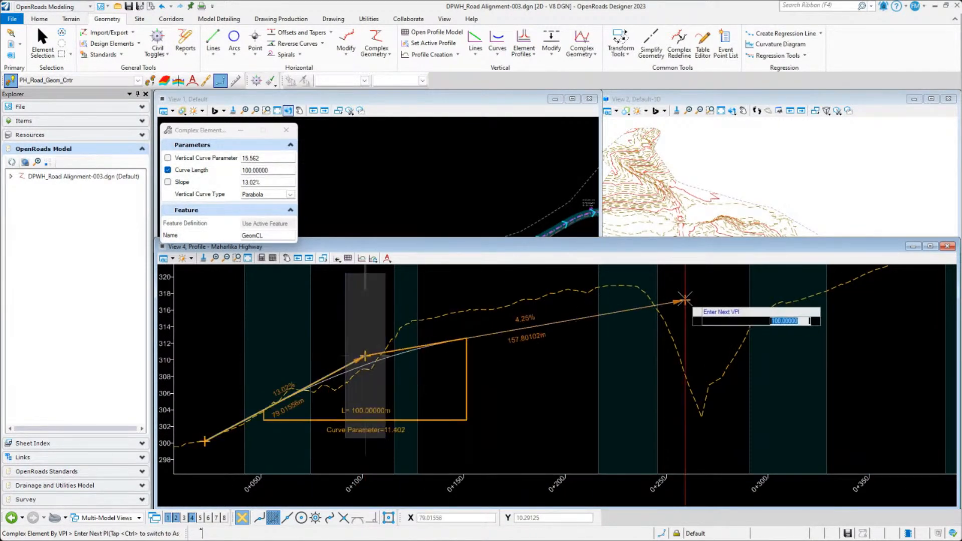
pyautogui.click(613, 294)
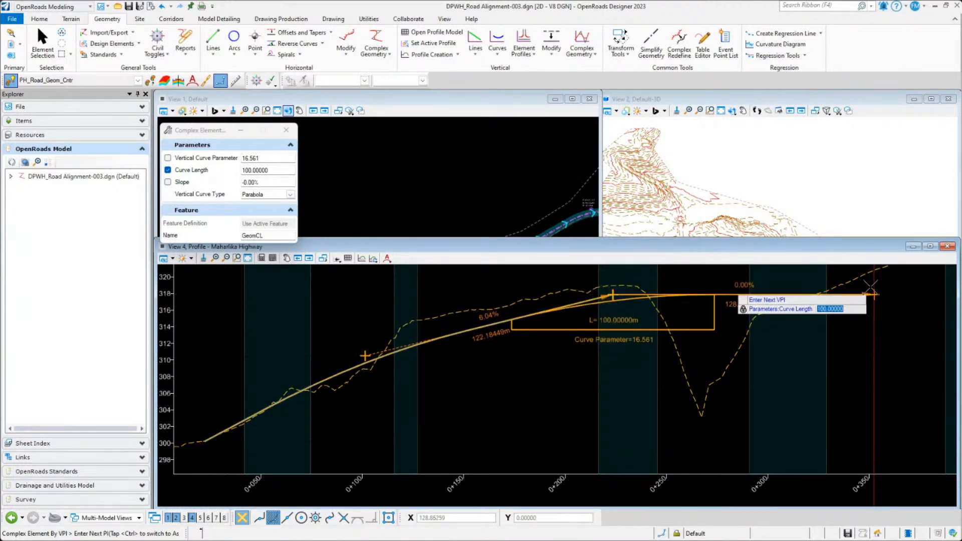
pyautogui.click(874, 295)
# - Add a VPI about 254 m further at 6.95% and another about 218 m beyond it at 4.22%, just below the ground's peak
pyautogui.scroll(-5, 875, 294)
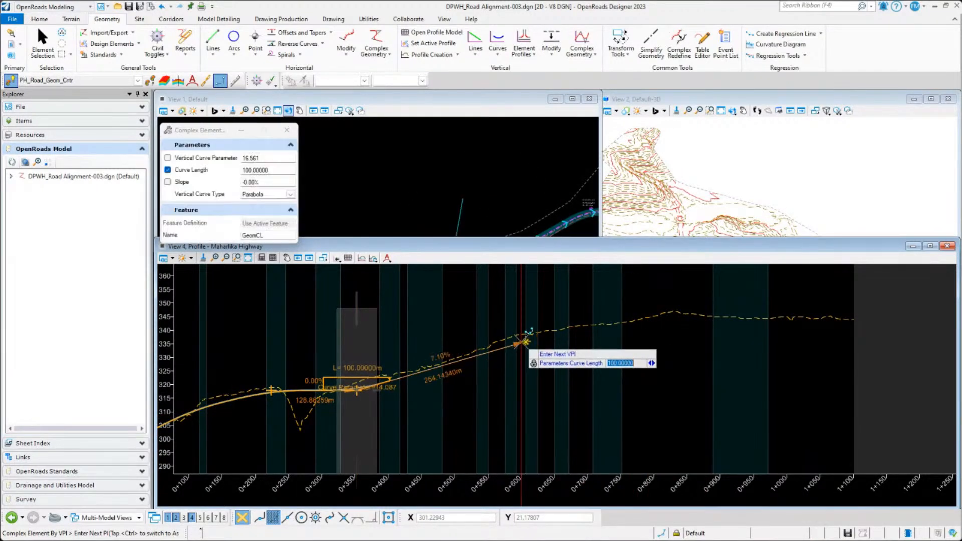
pyautogui.click(525, 342)
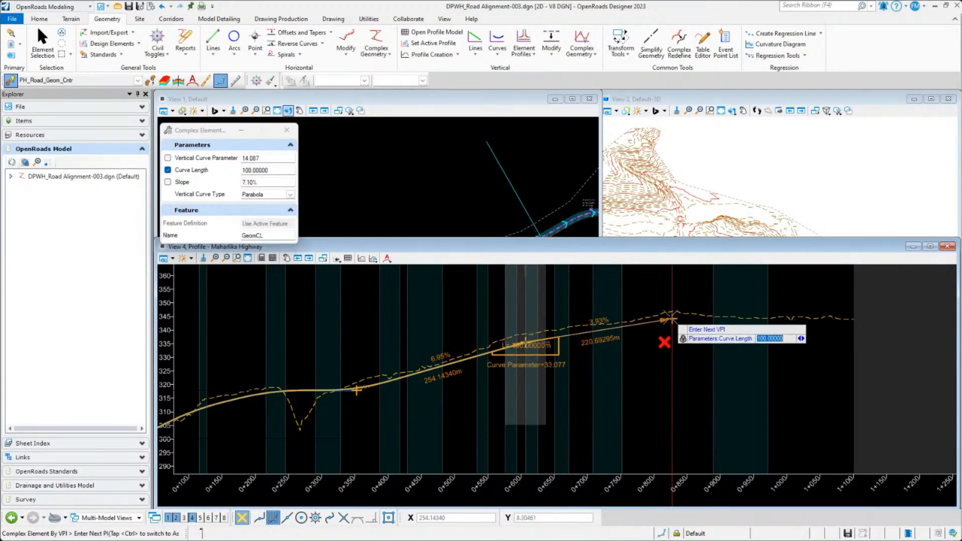
pyautogui.scroll(3, 669, 315)
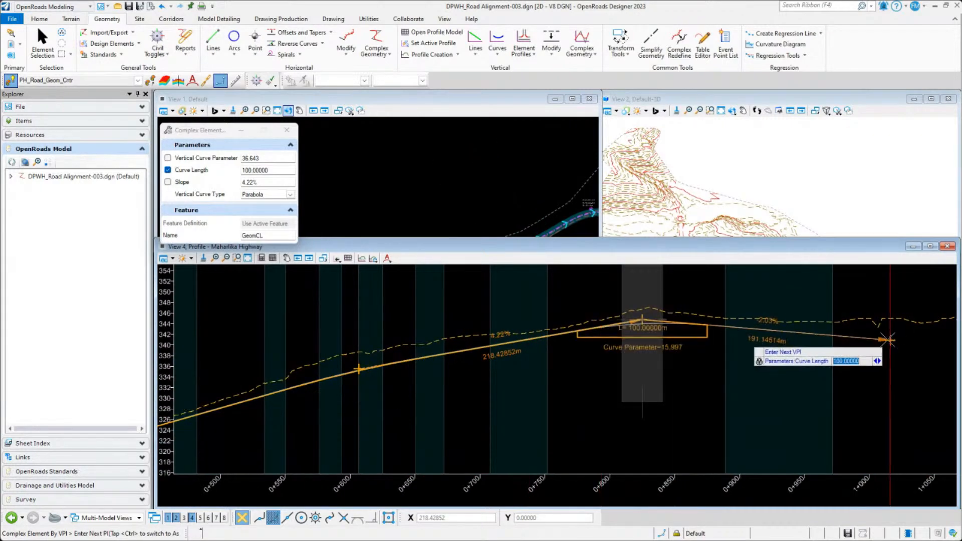
# - Place the last VPI about 253 m further at -0.24%, shortly before the ground profile's end, and finish the vertical profile
pyautogui.moveTo(884, 343); pyautogui.dragTo(532, 345, button='middle')
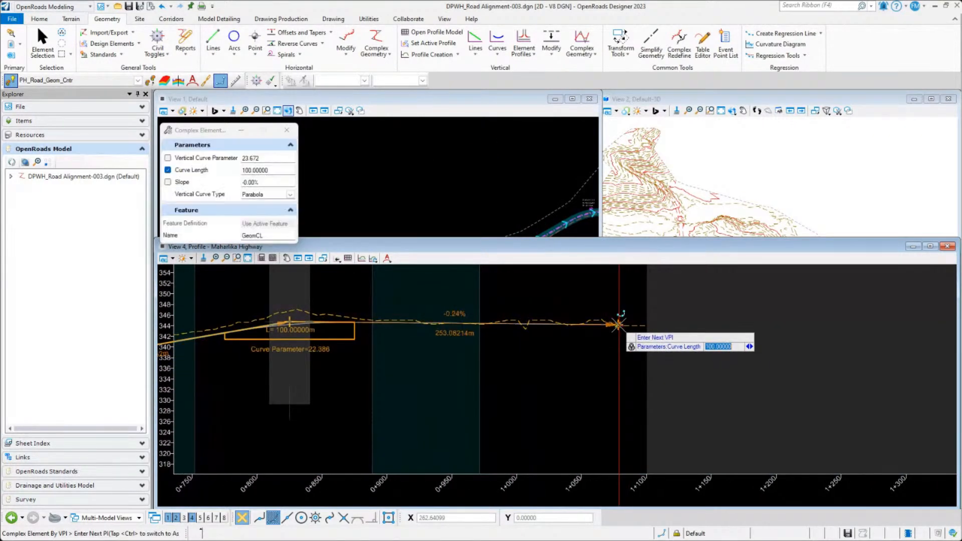
pyautogui.click(620, 324)
pyautogui.rightClick(755, 321)
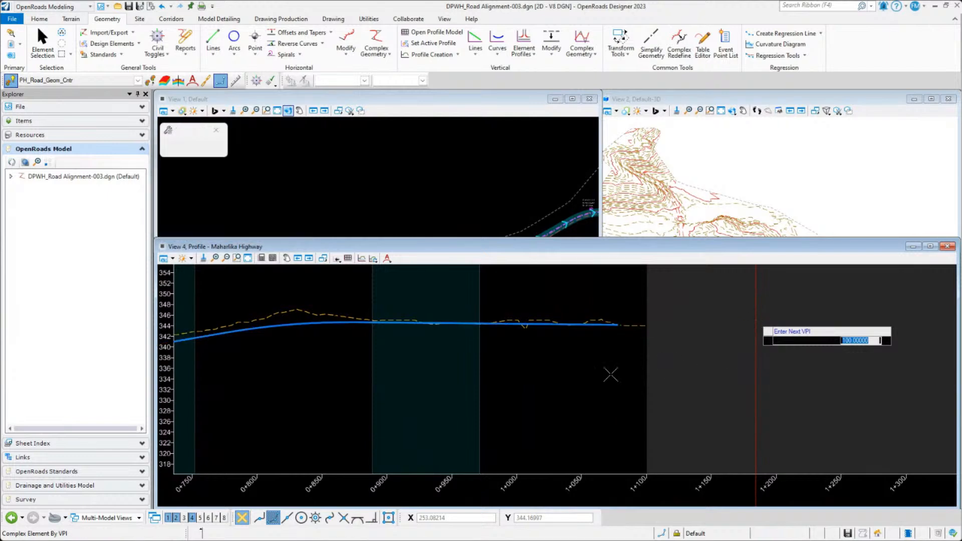
pyautogui.scroll(-4, 741, 346)
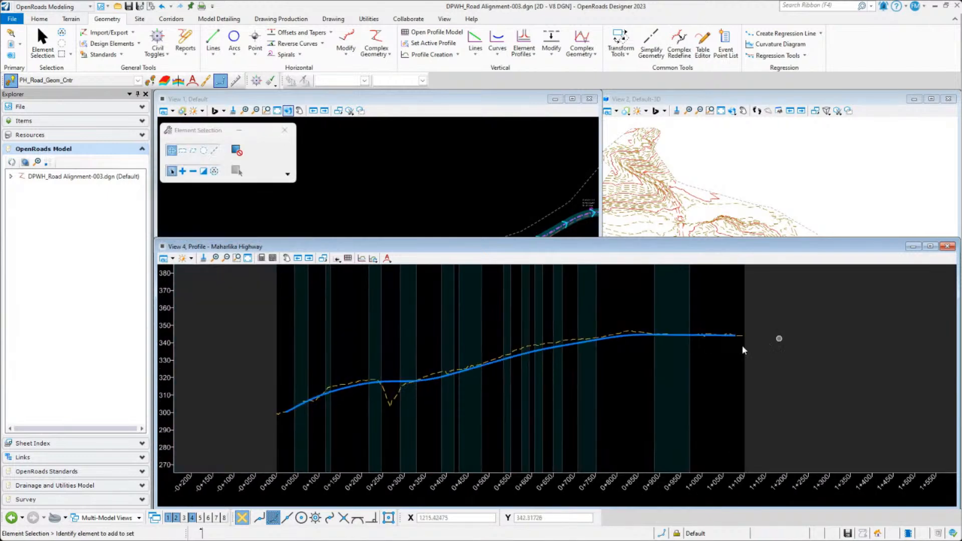
# - Set the newly designed vertical profile as the active profile of the Maharlika Highway, enlarging the plan and 3D views above it
pyautogui.click(395, 380)
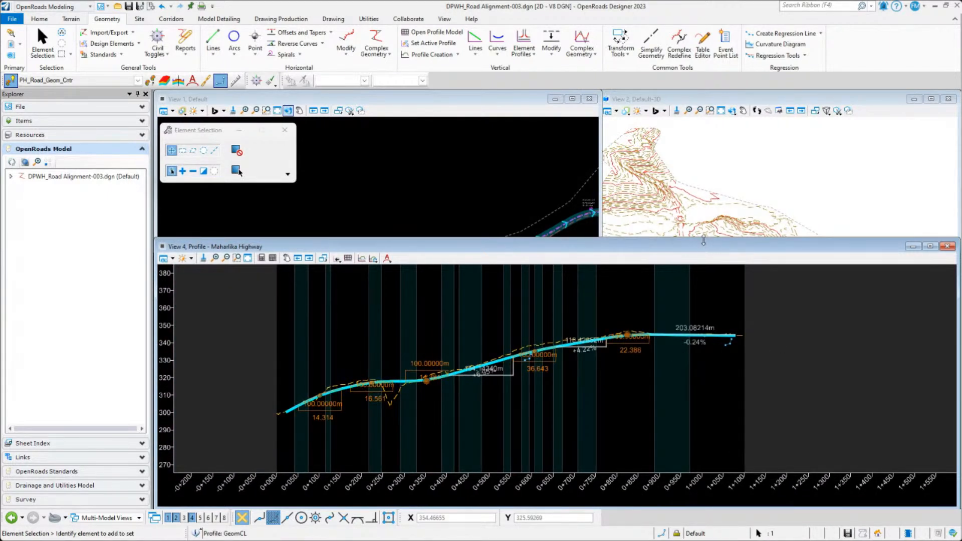
pyautogui.moveTo(701, 239); pyautogui.dragTo(700, 320)
pyautogui.scroll(-4, 454, 387)
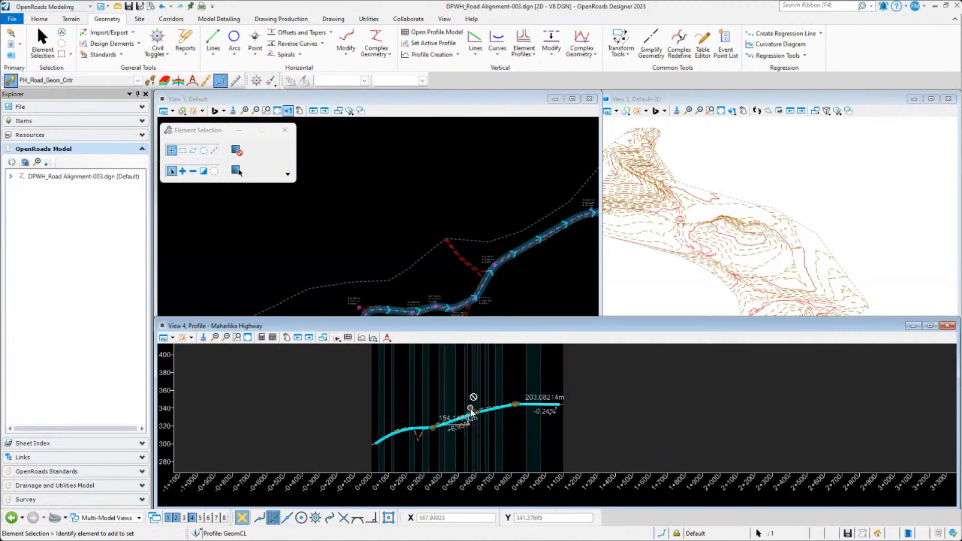
pyautogui.scroll(4, 491, 408)
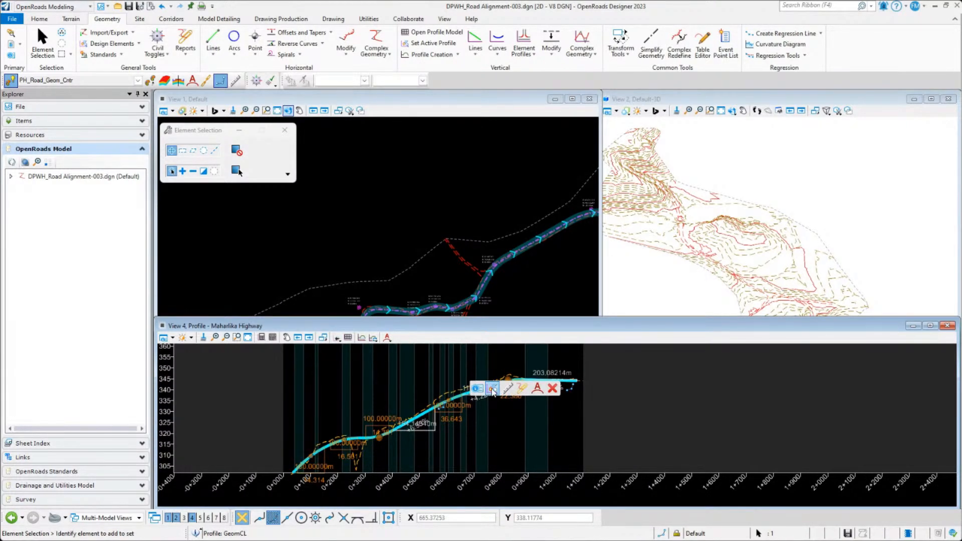
pyautogui.click(491, 389)
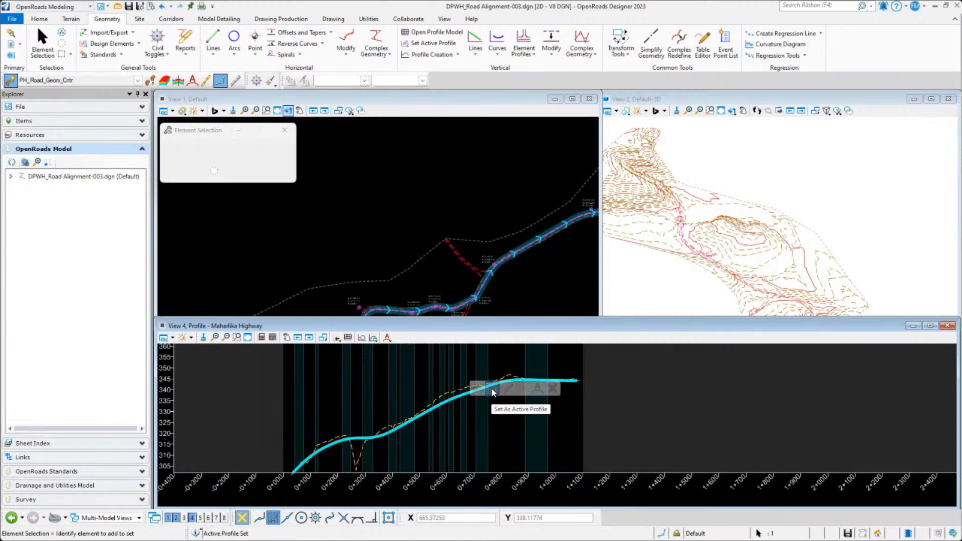
# - Select the Maharlika Highway 3D linear element and examine how it follows the terrain in the 3D view
pyautogui.moveTo(690, 262)
pyautogui.keyDown('shift'); pyautogui.mouseDown(button='middle')
pyautogui.moveTo(834, 225)
pyautogui.moveTo(734, 198)
pyautogui.moveTo(848, 196)
pyautogui.mouseUp(button='middle'); pyautogui.keyUp('shift')
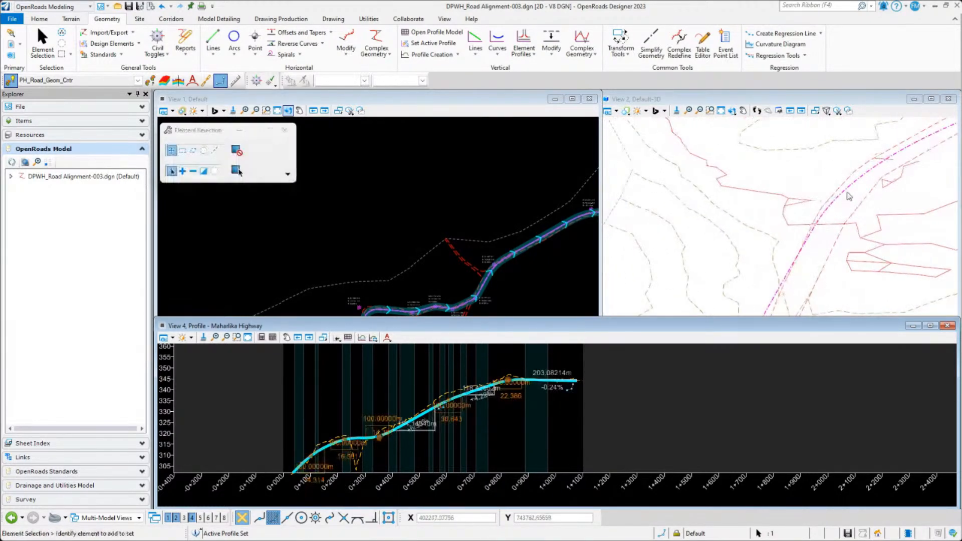
pyautogui.click(849, 187)
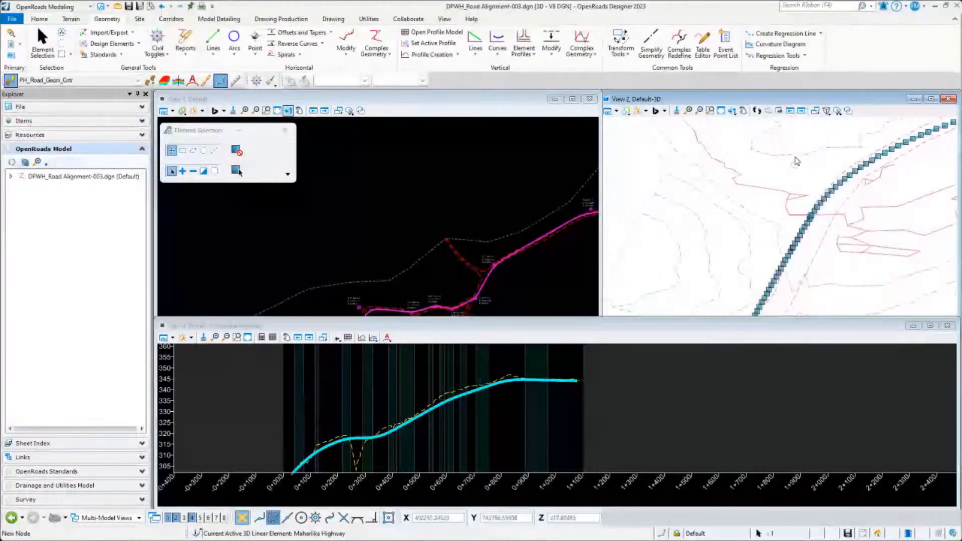
pyautogui.scroll(-6, 796, 154)
pyautogui.keyDown('shift'); pyautogui.moveTo(795, 156); pyautogui.dragTo(832, 269, button='middle'); pyautogui.keyUp('shift')
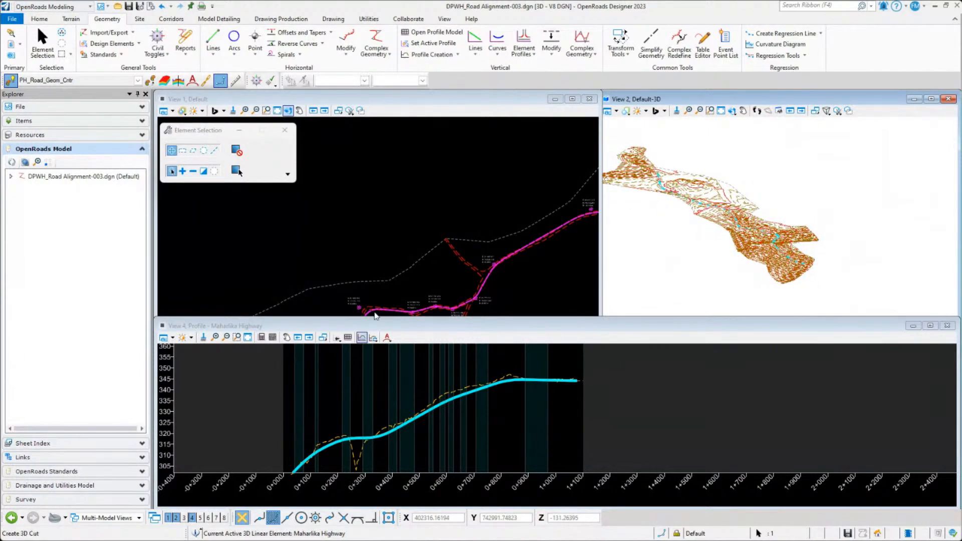
# - Examine the Maharlika Highway alignment in plan, selecting it and checking its geometry around the 40 m and 30 m radius curves
pyautogui.scroll(-5, 340, 242)
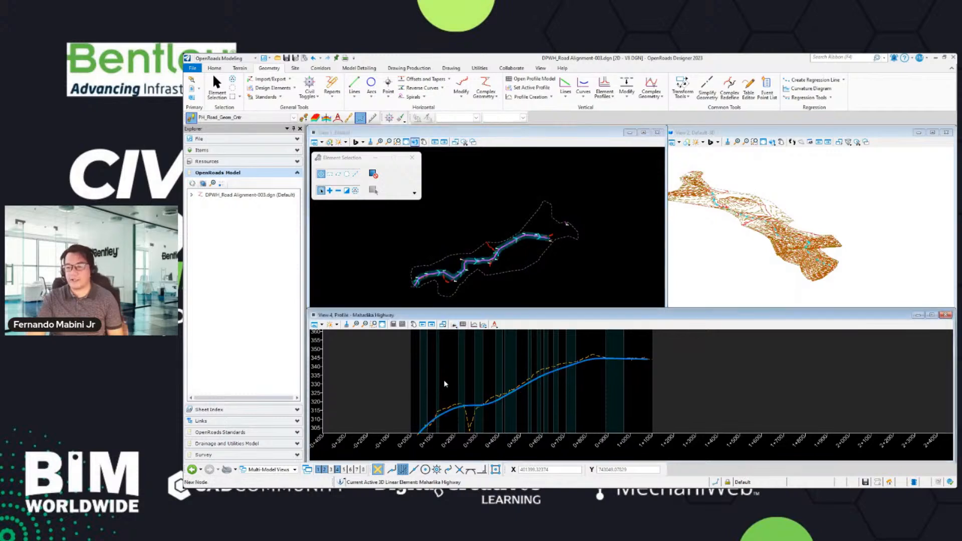
pyautogui.scroll(6, 434, 290)
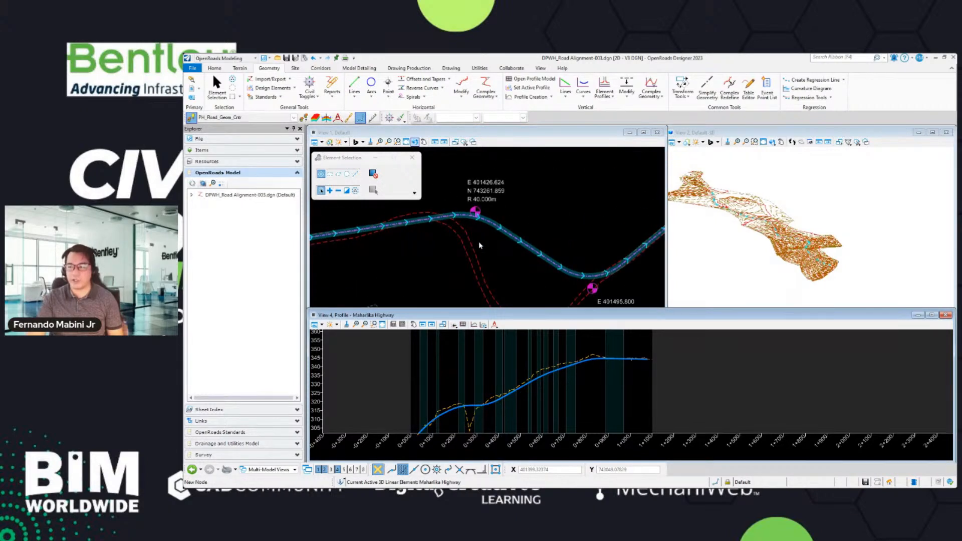
pyautogui.click(487, 224)
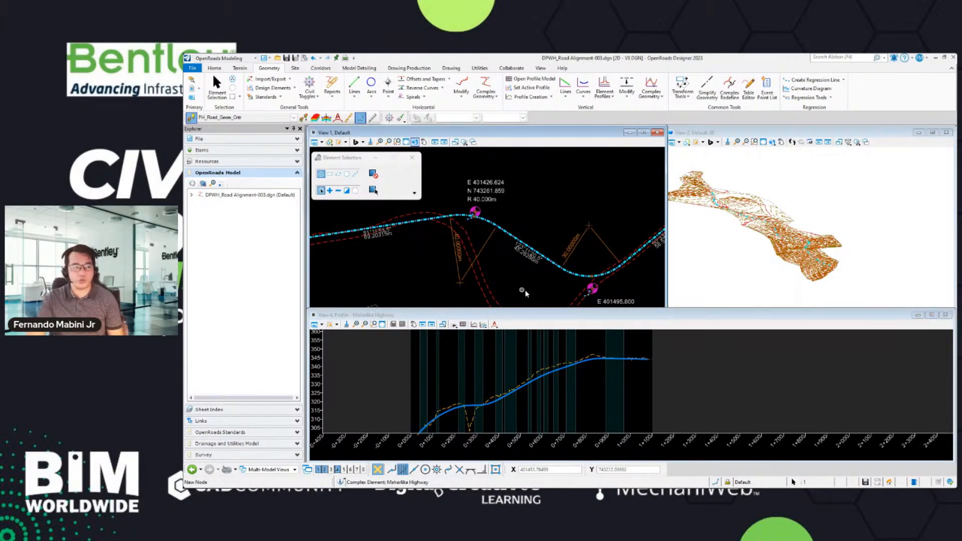
pyautogui.moveTo(540, 279); pyautogui.dragTo(539, 279, button='middle')
pyautogui.scroll(-5, 516, 248)
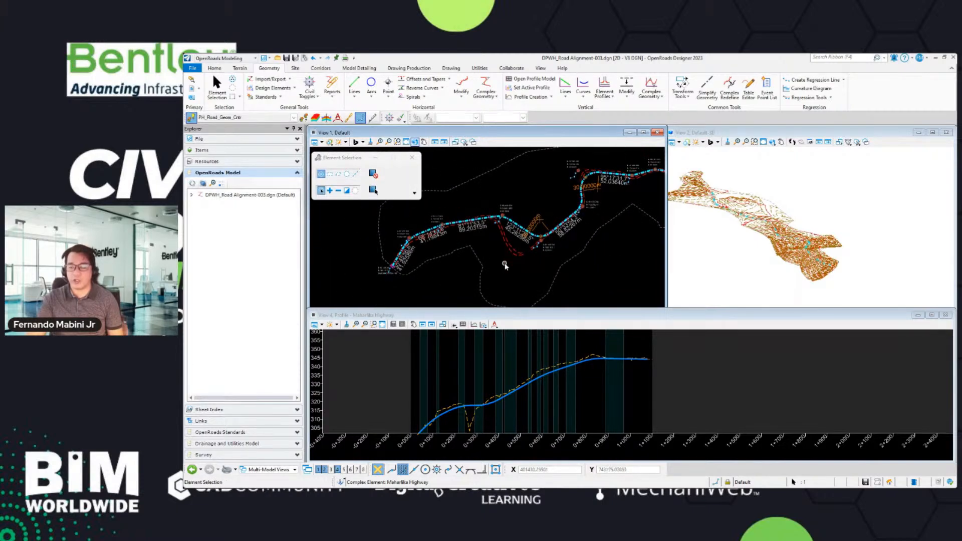
pyautogui.click(484, 269)
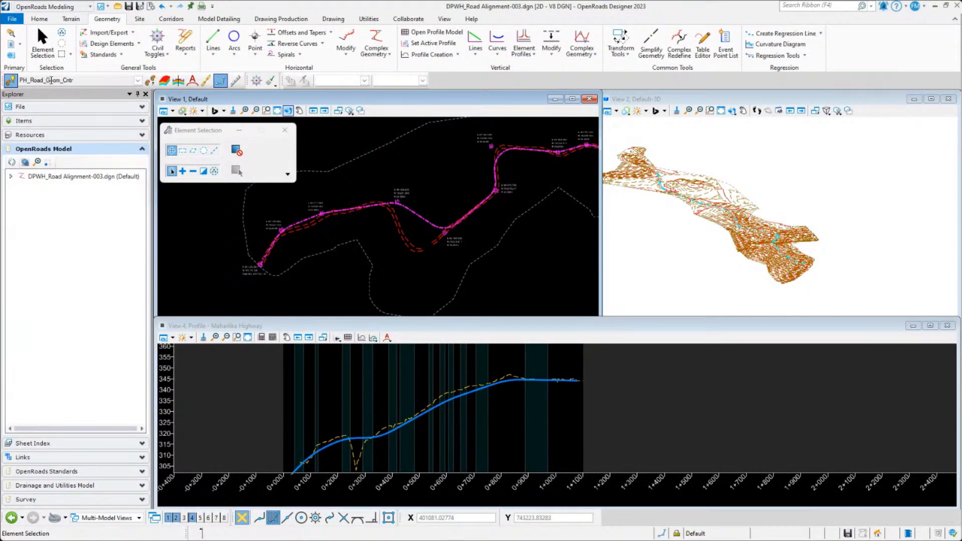
pyautogui.click(412, 213)
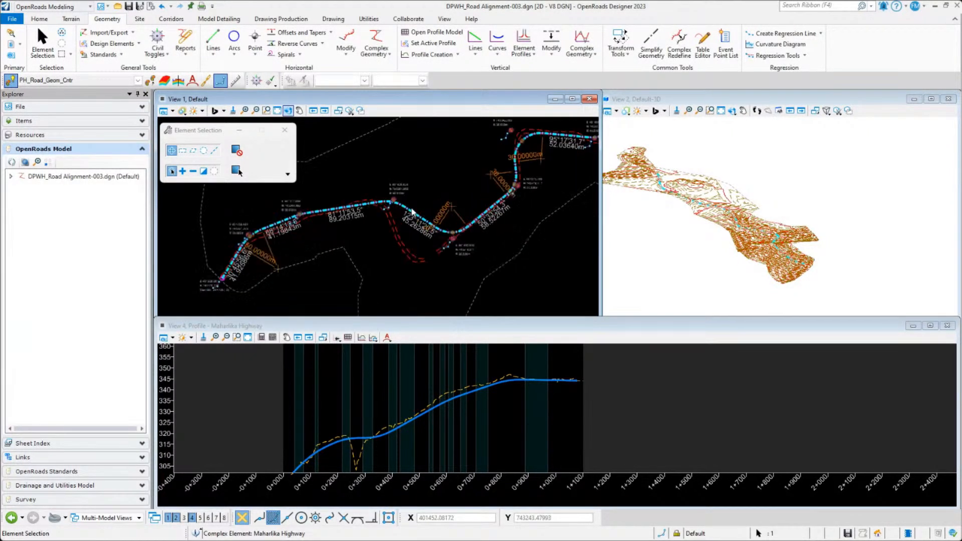
pyautogui.scroll(5, 401, 216)
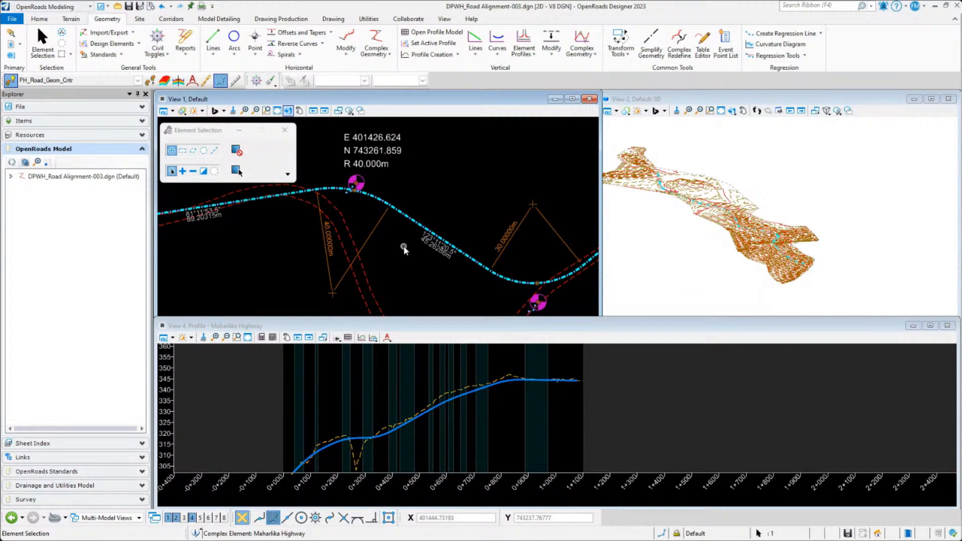
pyautogui.scroll(-4, 403, 247)
pyautogui.click(428, 208)
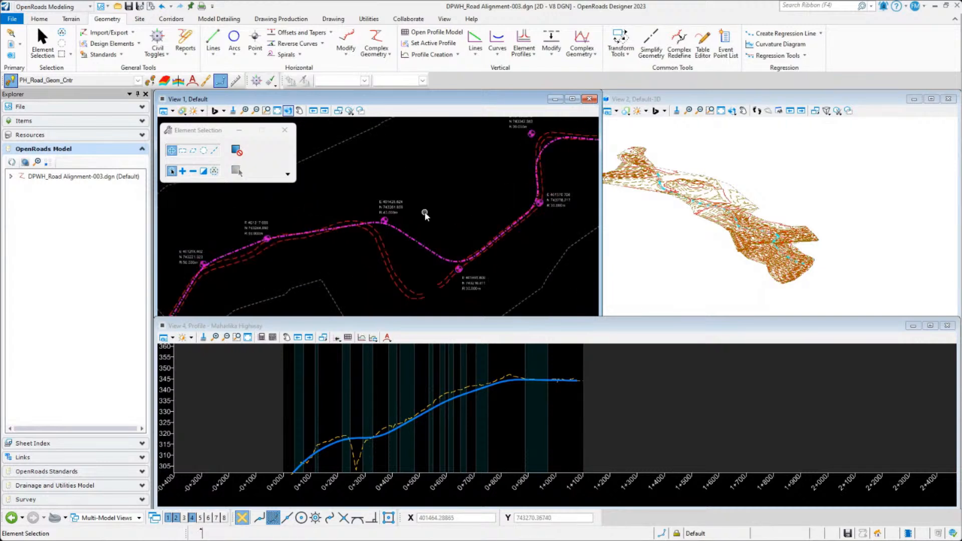
# - Annotate the Maharlika Highway horizontal alignment in plan with the Annotate Element tool at the 1:250 drawing scale
pyautogui.click(285, 20)
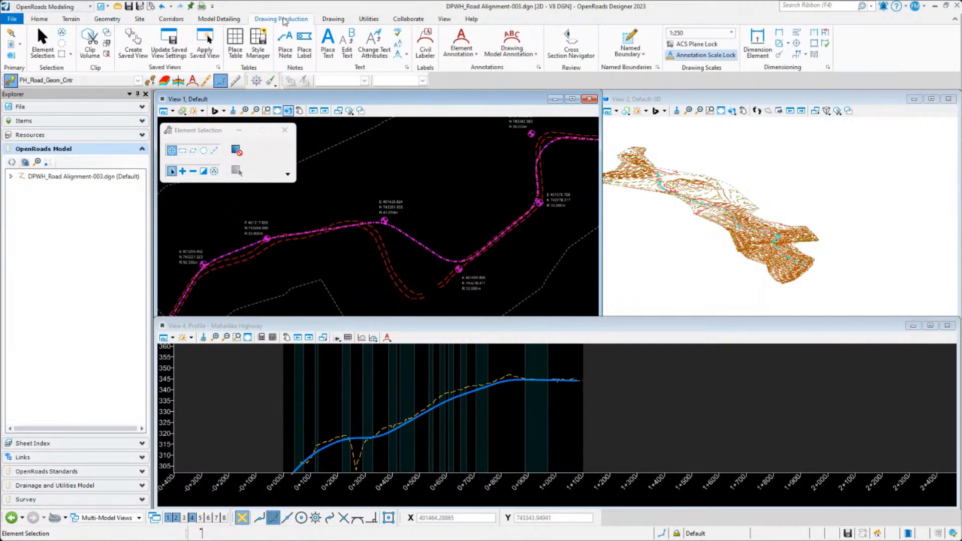
pyautogui.click(466, 55)
pyautogui.click(483, 69)
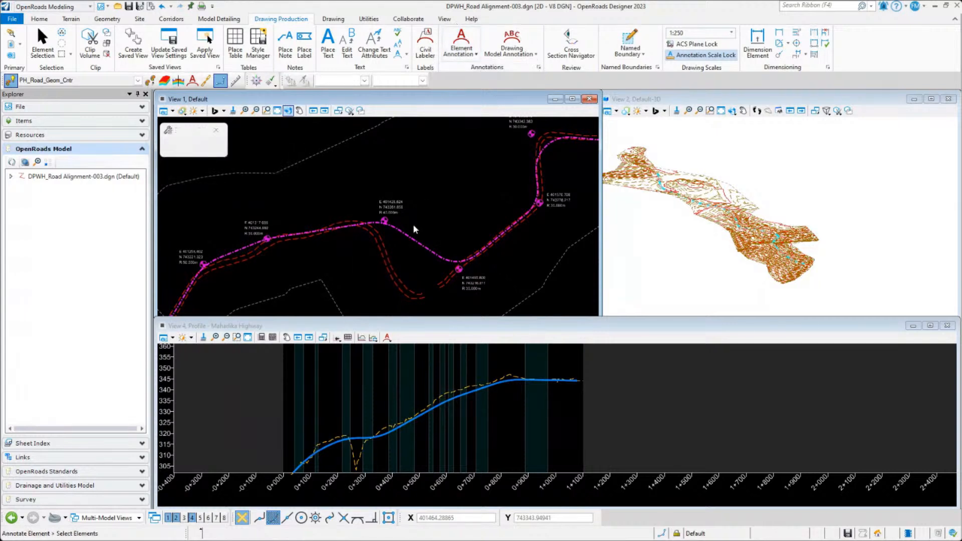
pyautogui.click(405, 227)
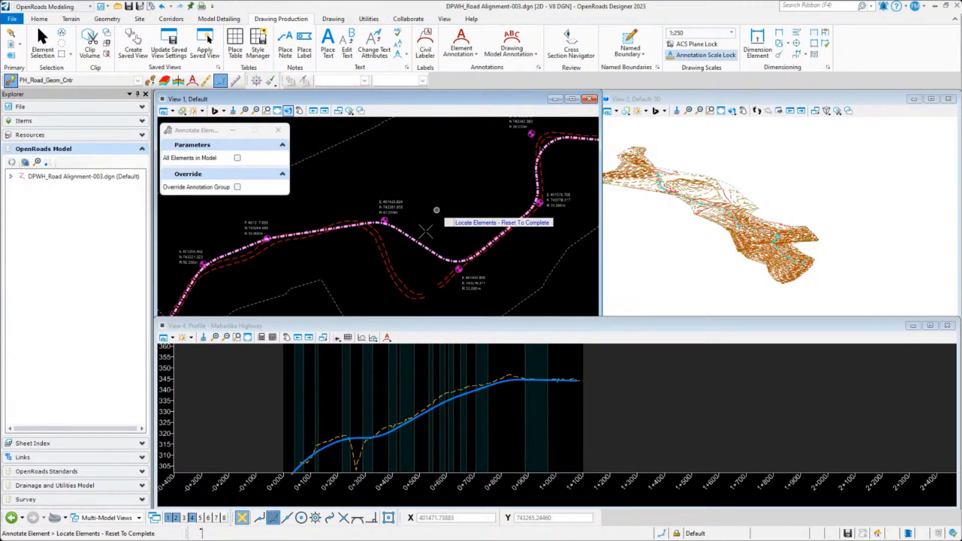
pyautogui.rightClick(436, 209)
# - Review the station and curve point annotations along the first part of the alignment in plan and save the design file
pyautogui.scroll(5, 451, 241)
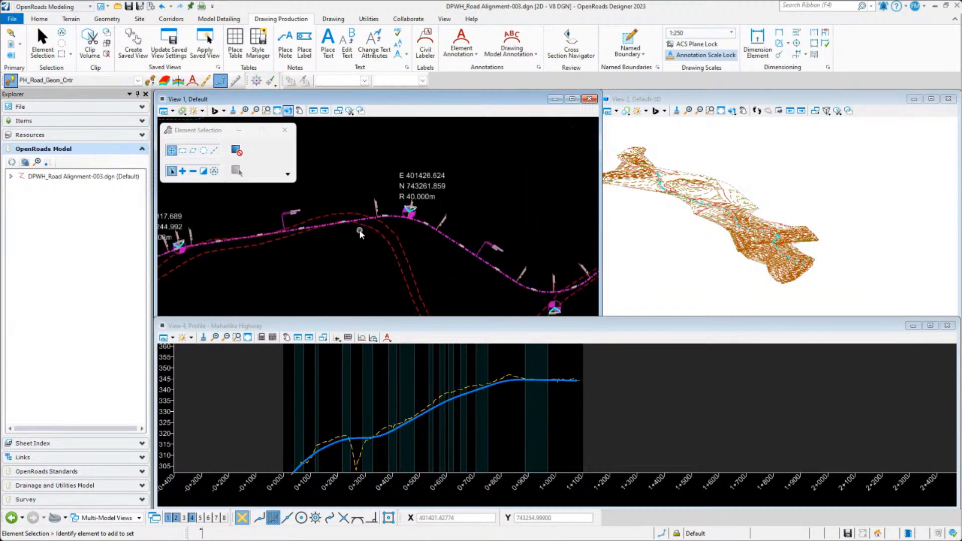
pyautogui.moveTo(455, 241); pyautogui.dragTo(553, 218, button='middle')
pyautogui.scroll(-2, 428, 208)
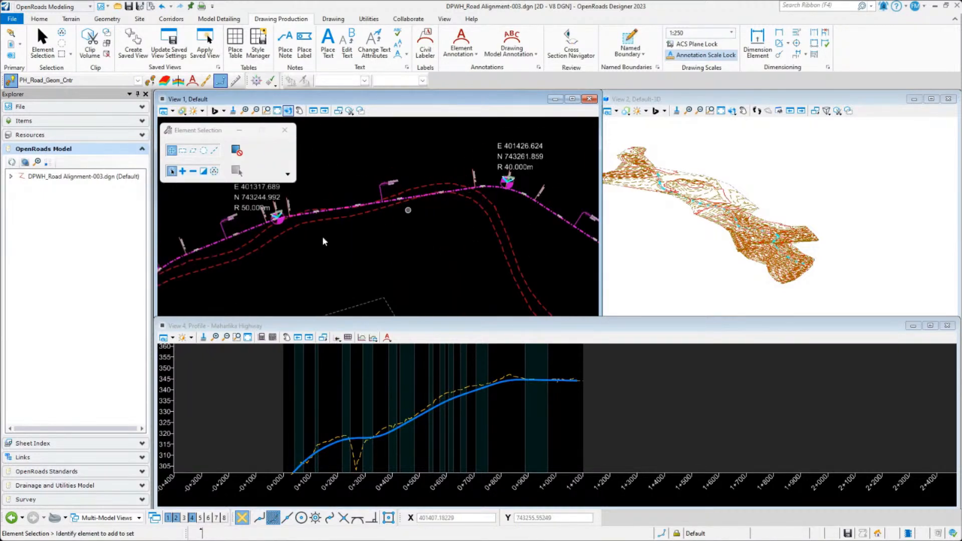
pyautogui.scroll(4, 212, 224)
pyautogui.moveTo(267, 260); pyautogui.dragTo(458, 158, button='middle')
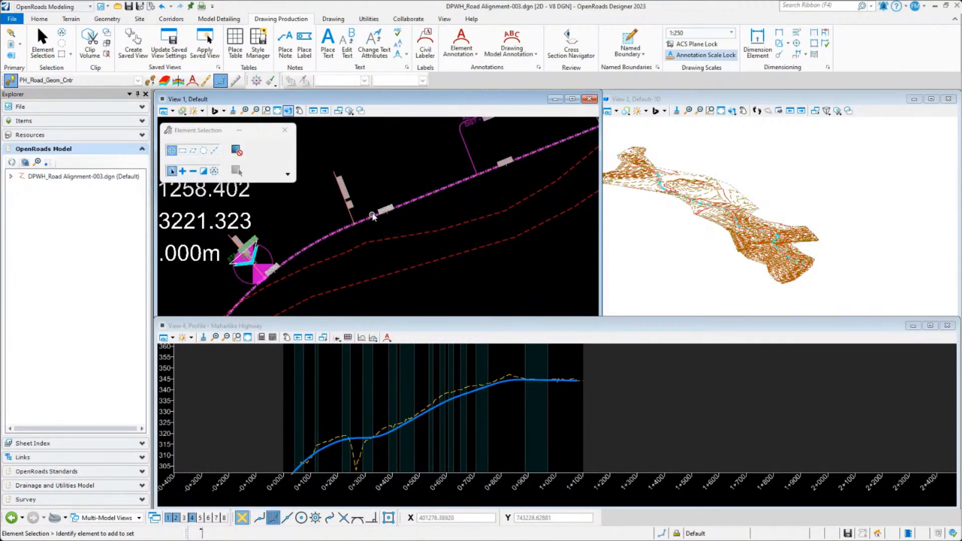
pyautogui.scroll(2, 373, 213)
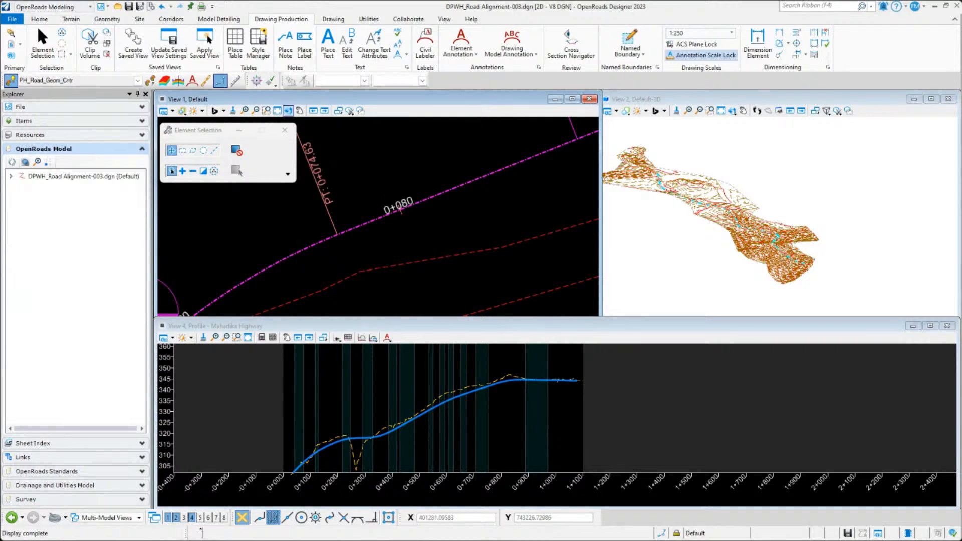
pyautogui.scroll(-5, 465, 275)
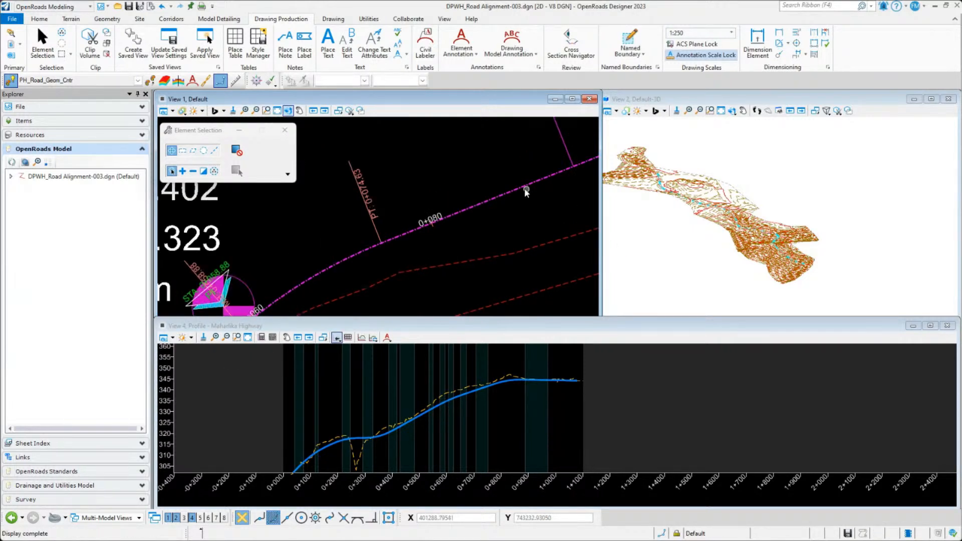
pyautogui.scroll(2, 452, 263)
pyautogui.moveTo(496, 193); pyautogui.dragTo(315, 273, button='middle')
pyautogui.scroll(-2, 357, 245)
pyautogui.moveTo(499, 218); pyautogui.dragTo(310, 242, button='middle')
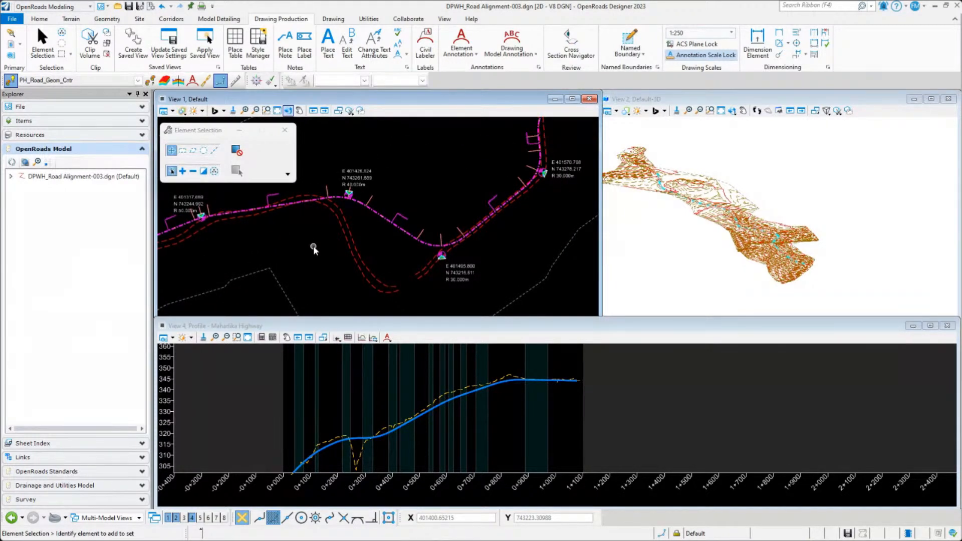
pyautogui.hotkey('ctrl', 's')
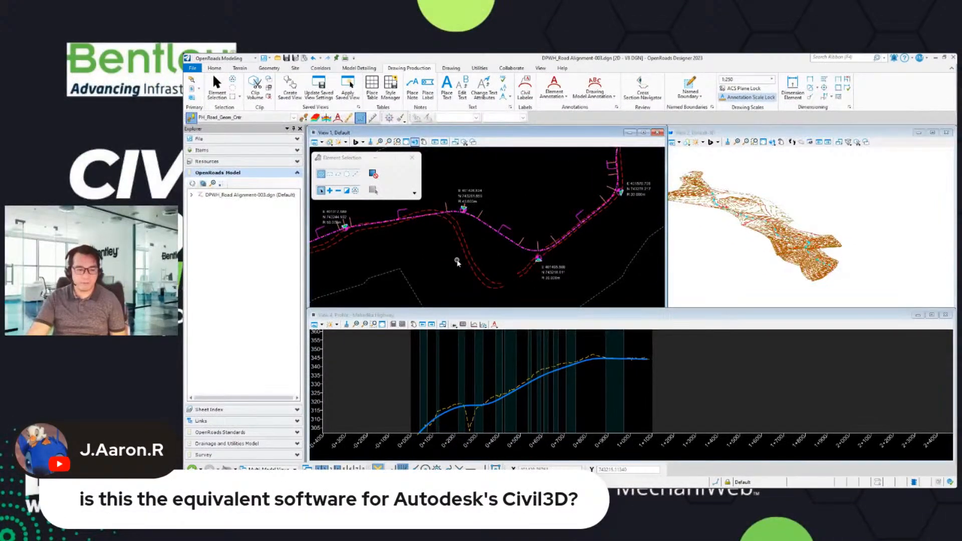
pyautogui.scroll(-3, 513, 253)
pyautogui.moveTo(569, 213); pyautogui.dragTo(491, 232, button='middle')
pyautogui.scroll(-3, 490, 232)
pyautogui.moveTo(567, 216); pyautogui.dragTo(520, 220, button='middle')
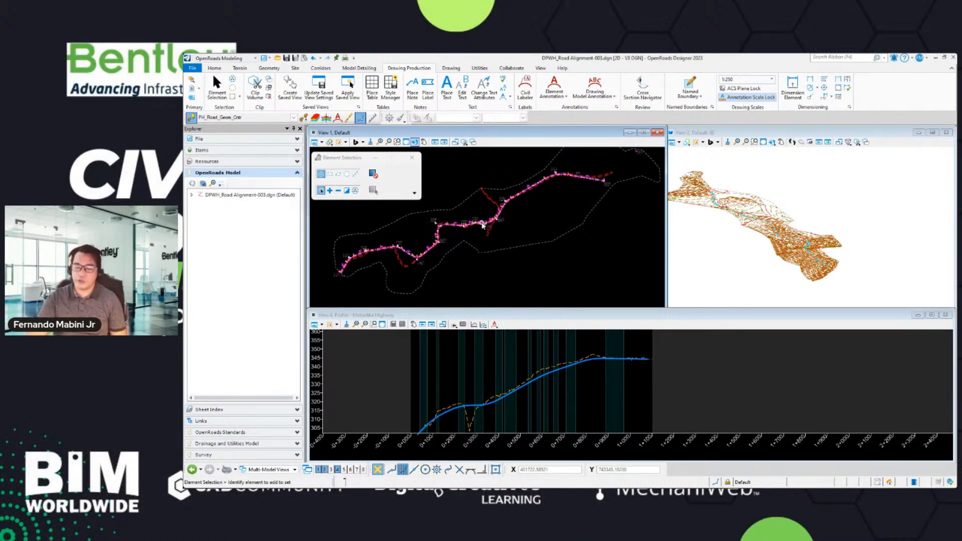
pyautogui.scroll(1, 484, 222)
pyautogui.moveTo(489, 224); pyautogui.dragTo(518, 231, button='middle')
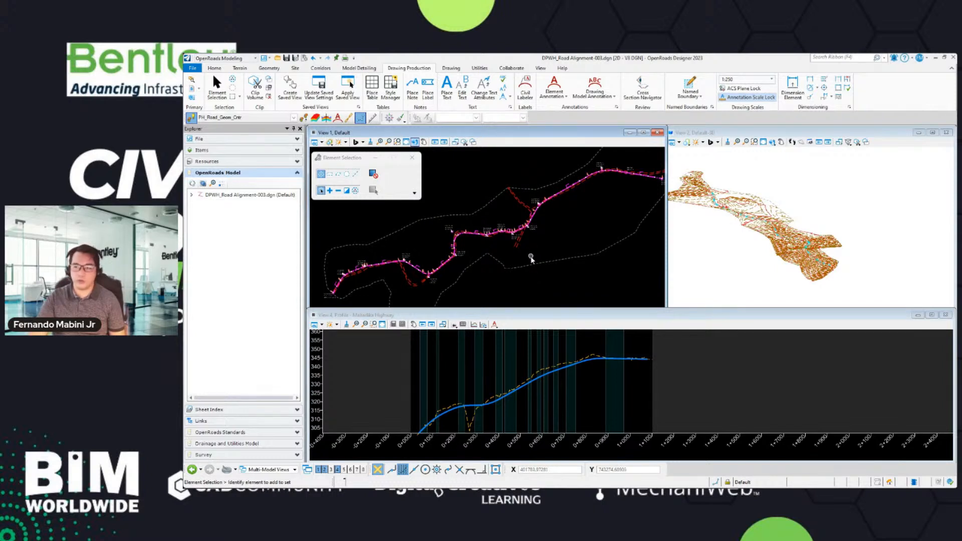
pyautogui.scroll(-1, 531, 244)
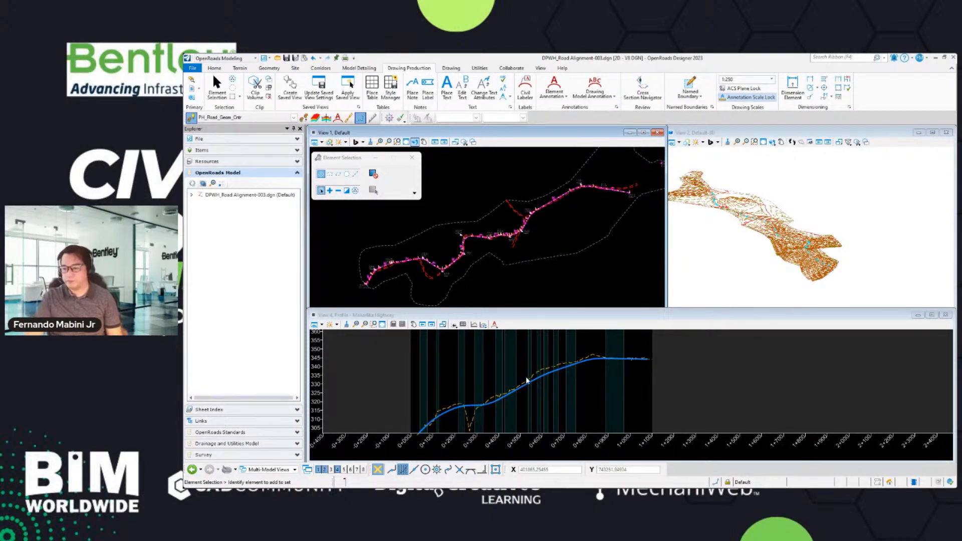
pyautogui.moveTo(519, 390); pyautogui.dragTo(511, 368, button='middle')
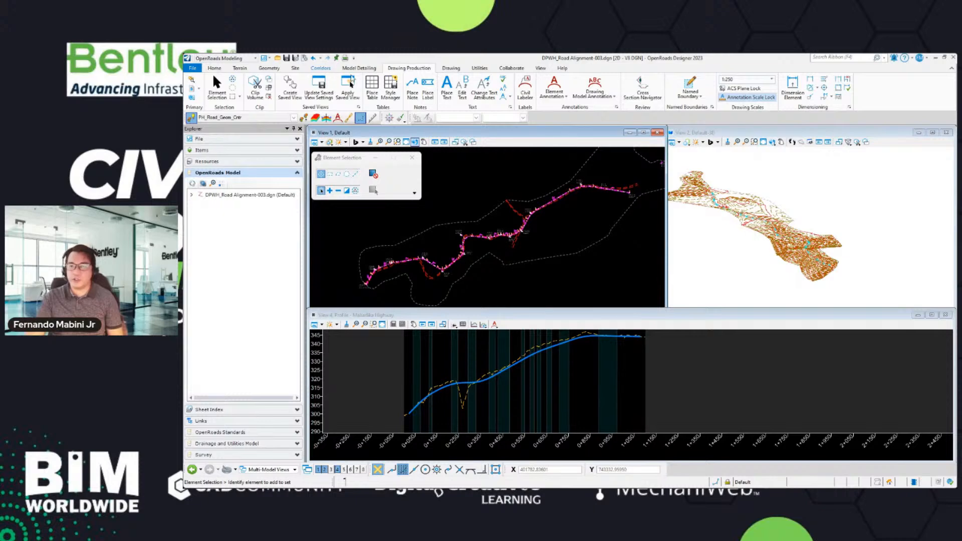
# - Open the Create Template editor for the corridor and show the whole River Wall Embankment_RT cross-section
pyautogui.click(321, 68)
pyautogui.scroll(1, 429, 275)
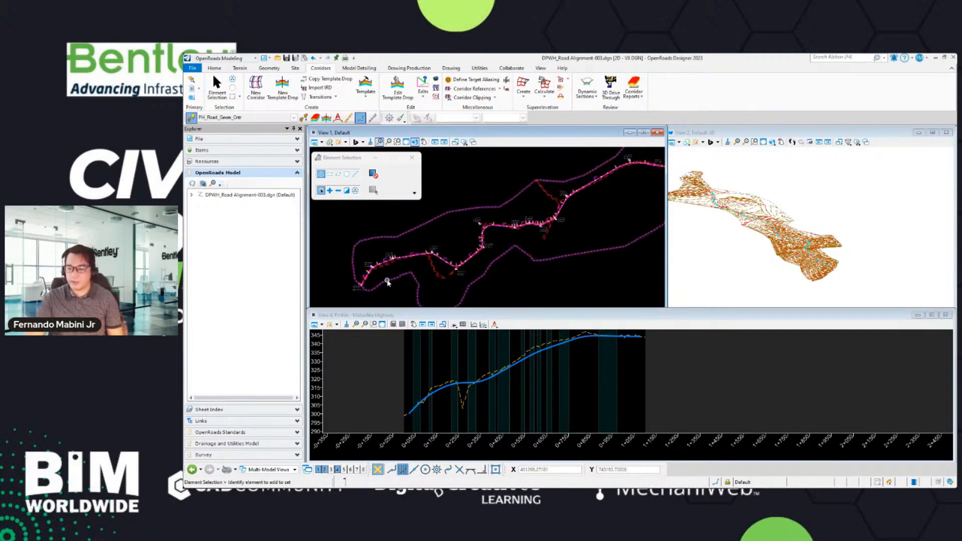
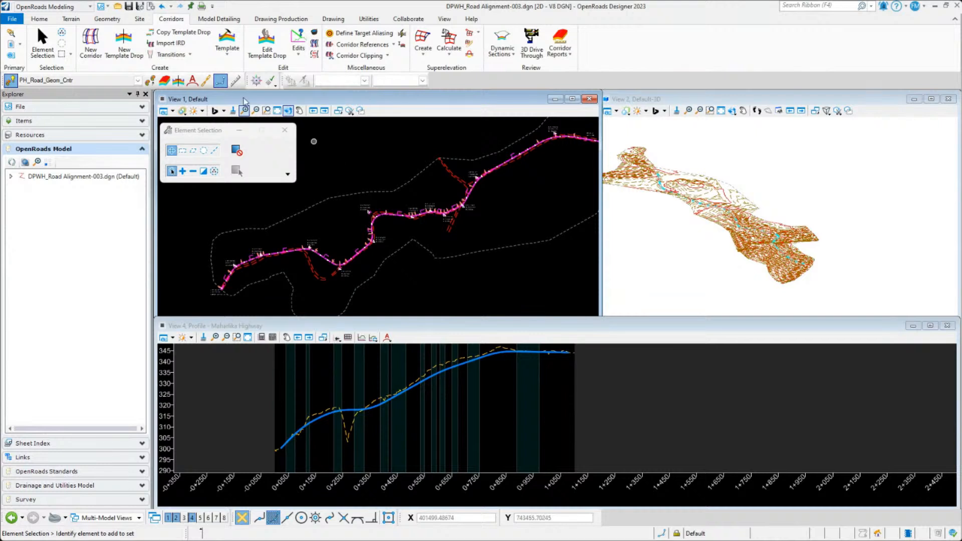
pyautogui.click(227, 50)
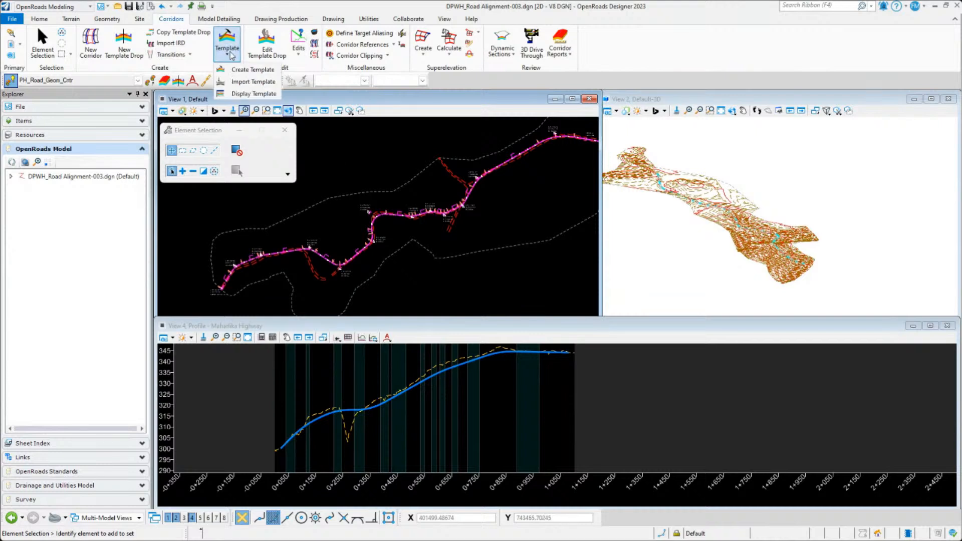
pyautogui.click(255, 73)
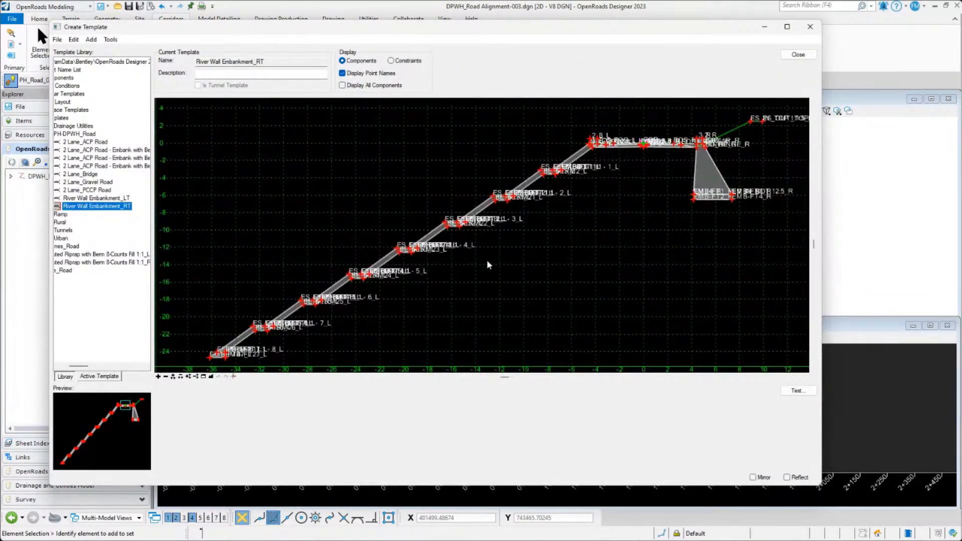
pyautogui.moveTo(557, 22); pyautogui.dragTo(566, 58)
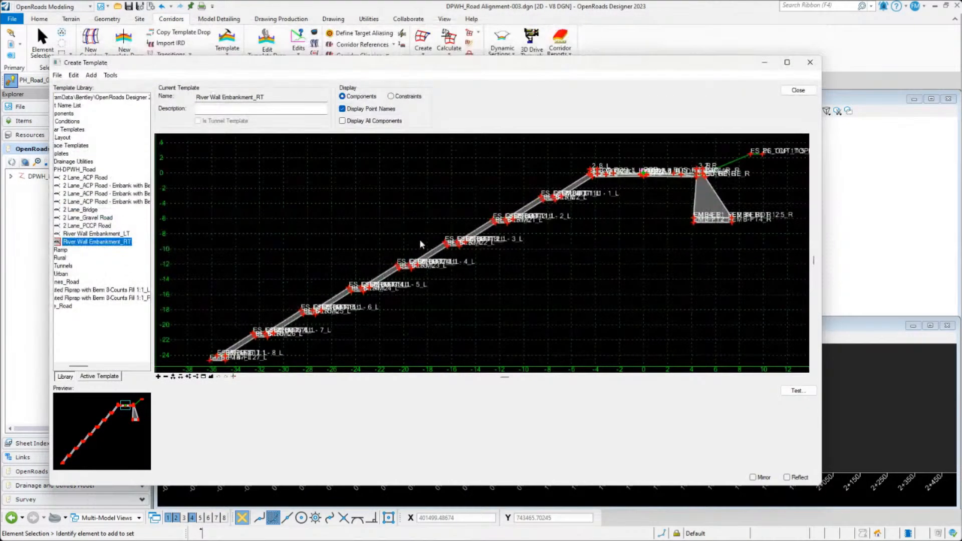
pyautogui.scroll(-2, 352, 262)
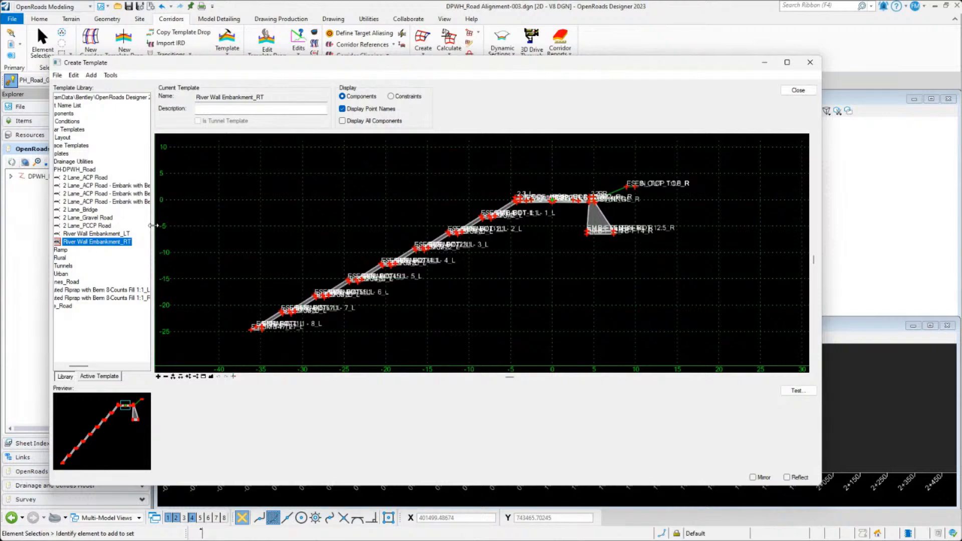
# - Widen the template library pane to show full names and open the 2 Lane_ACP Road template from PH-DPWH_Road
pyautogui.moveTo(153, 225); pyautogui.dragTo(256, 225)
pyautogui.moveTo(111, 364); pyautogui.dragTo(96, 366)
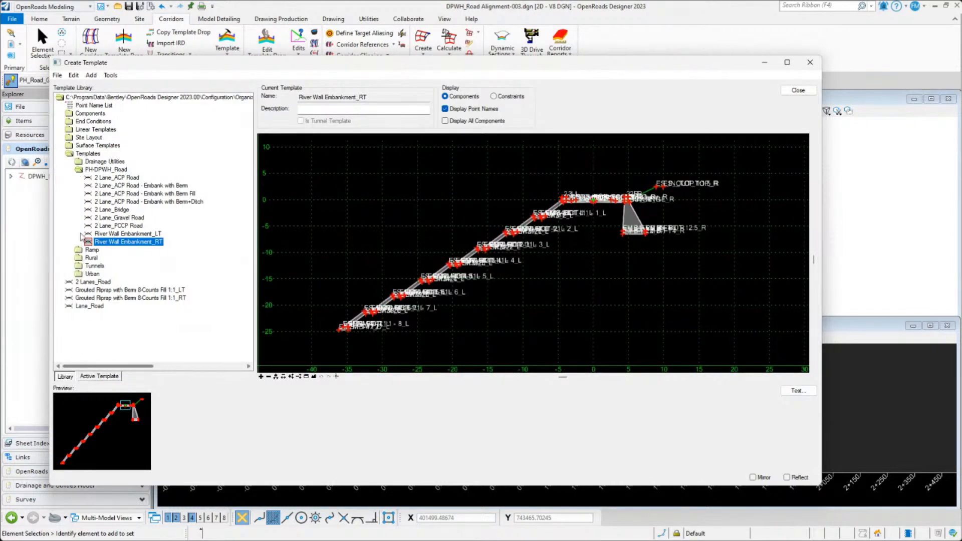
pyautogui.click(109, 171)
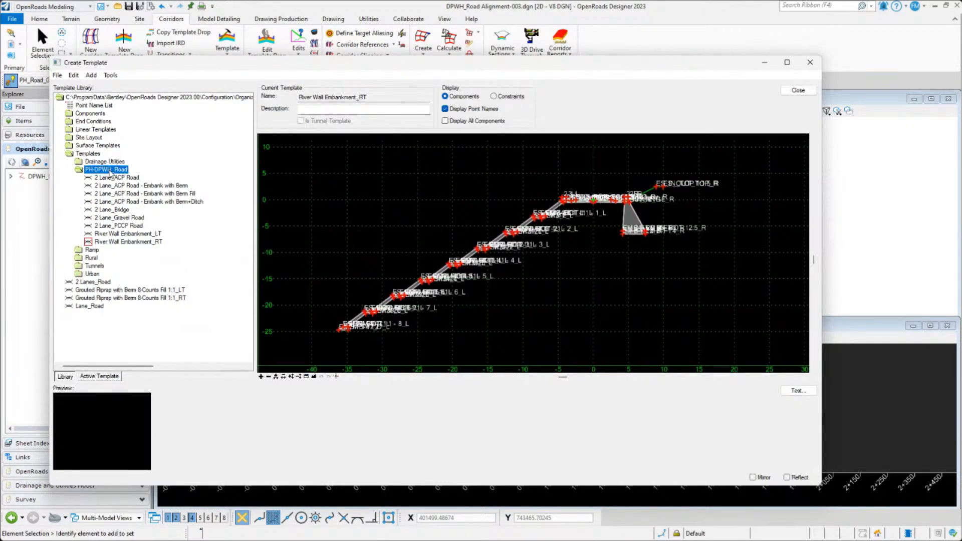
pyautogui.doubleClick(117, 178)
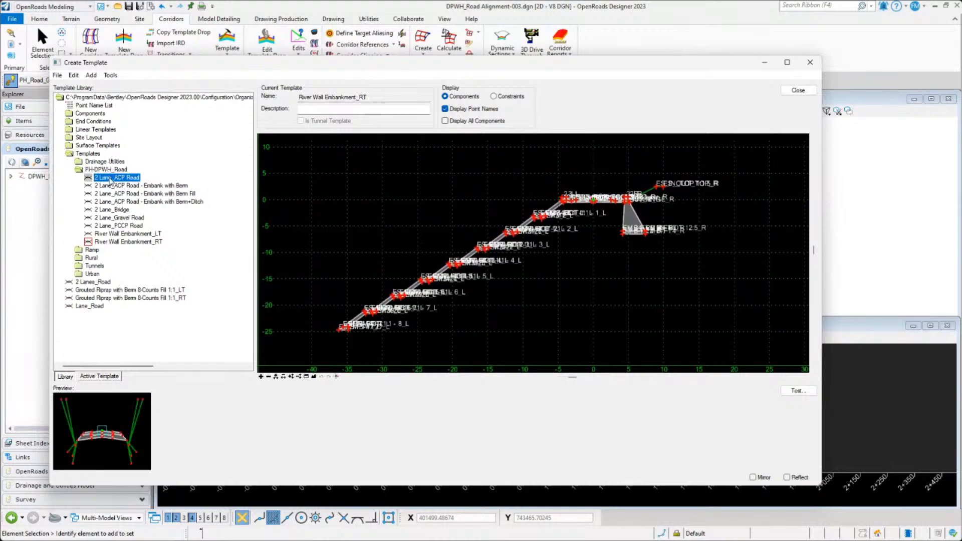
# - View the 2 Lane_ACP Road - Embank with Berm Fill template, and open the Embank with Berm template with its whole cross-section shown
pyautogui.click(128, 186)
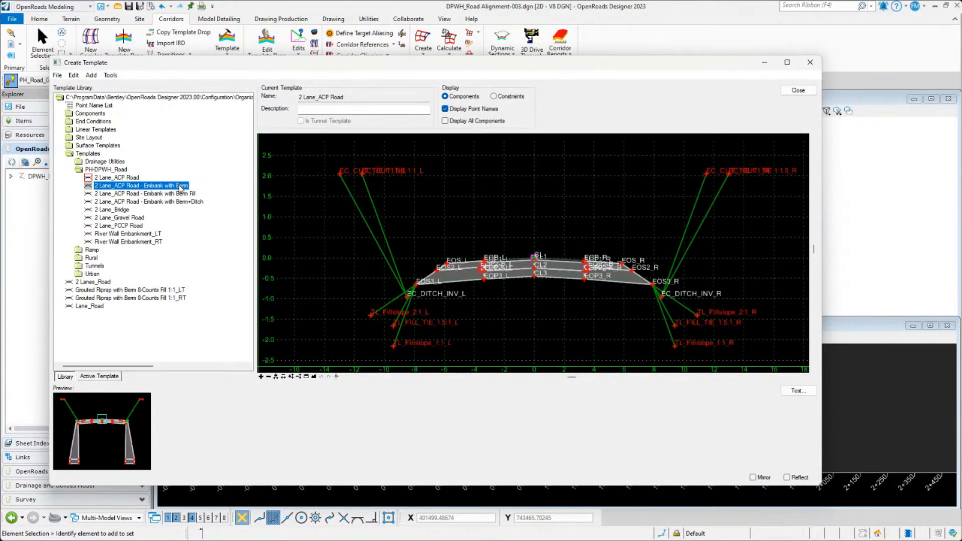
pyautogui.doubleClick(130, 194)
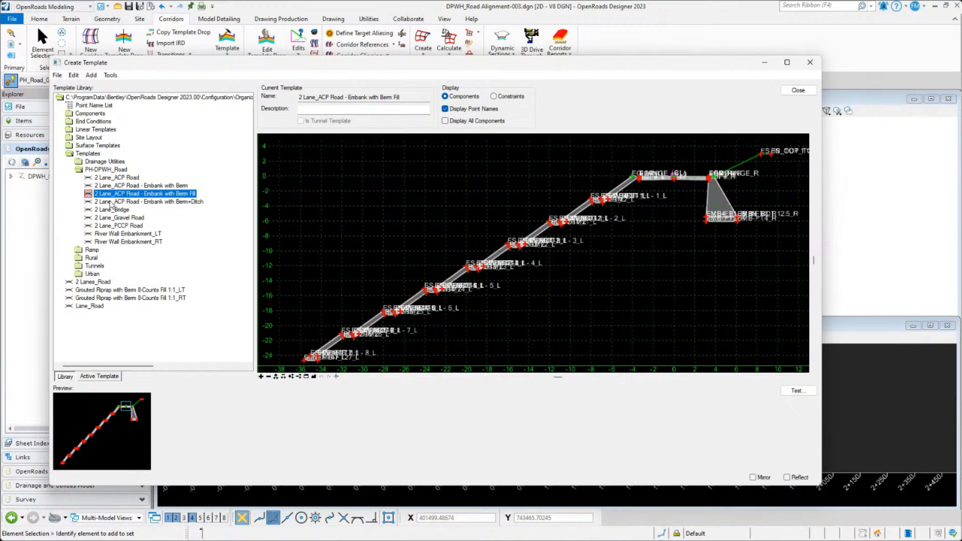
pyautogui.doubleClick(117, 186)
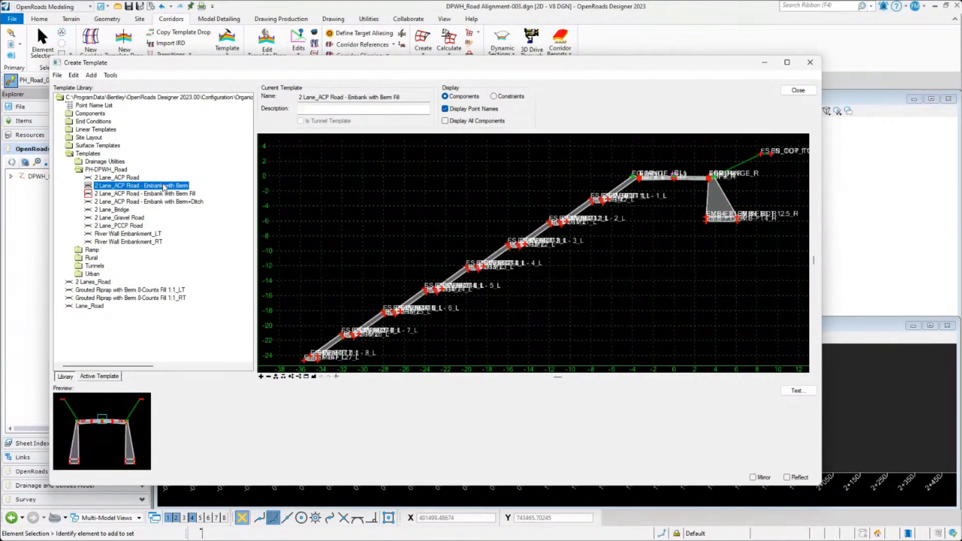
pyautogui.scroll(-1, 525, 259)
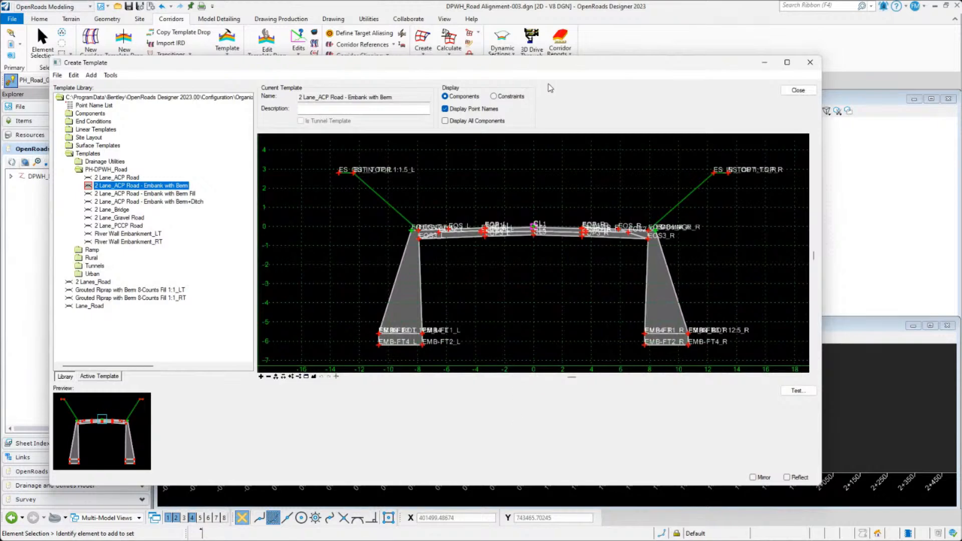
pyautogui.moveTo(560, 56); pyautogui.dragTo(560, 18)
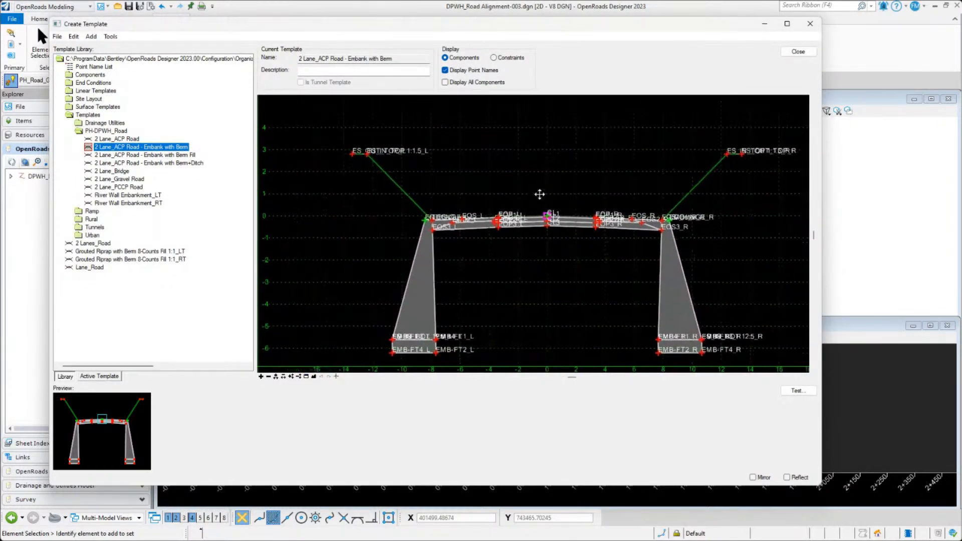
pyautogui.scroll(-1, 525, 226)
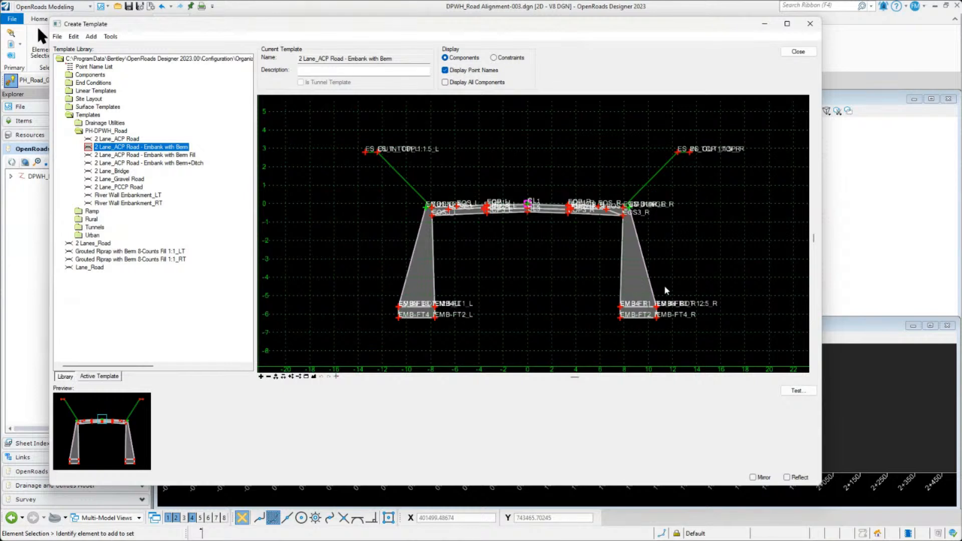
# - Test the end conditions of the Embank with Berm template by drawing a flat terrain surface below the road
pyautogui.click(796, 391)
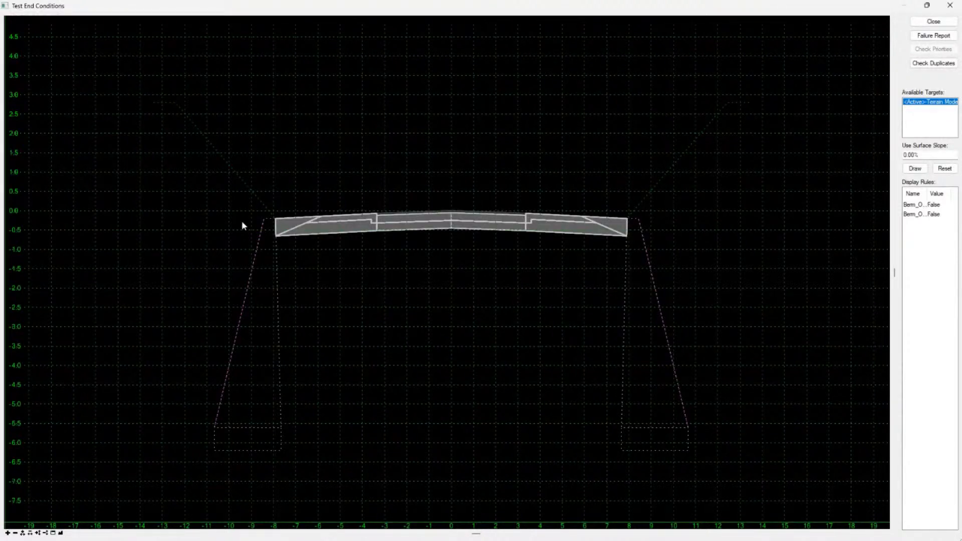
pyautogui.moveTo(279, 252)
pyautogui.press('ctrl')
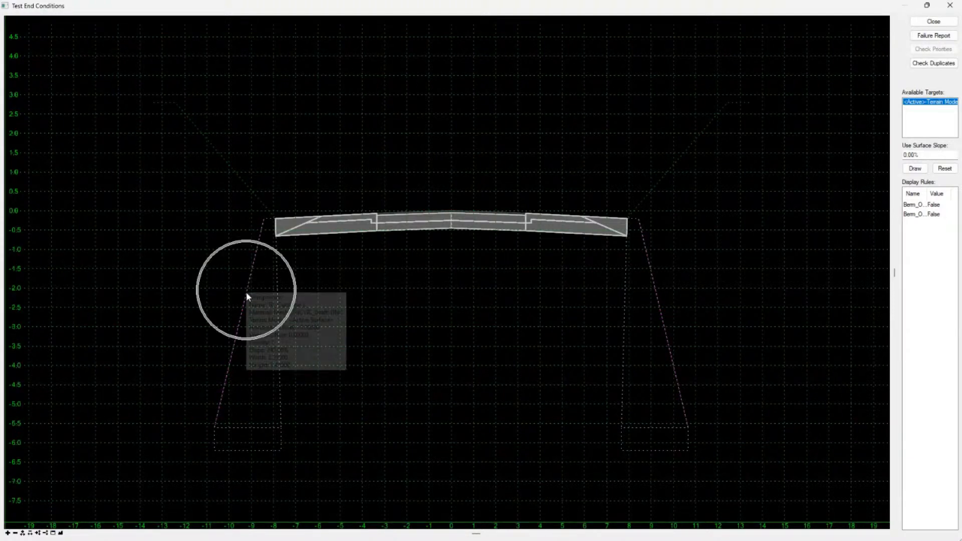
pyautogui.press('ctrl')
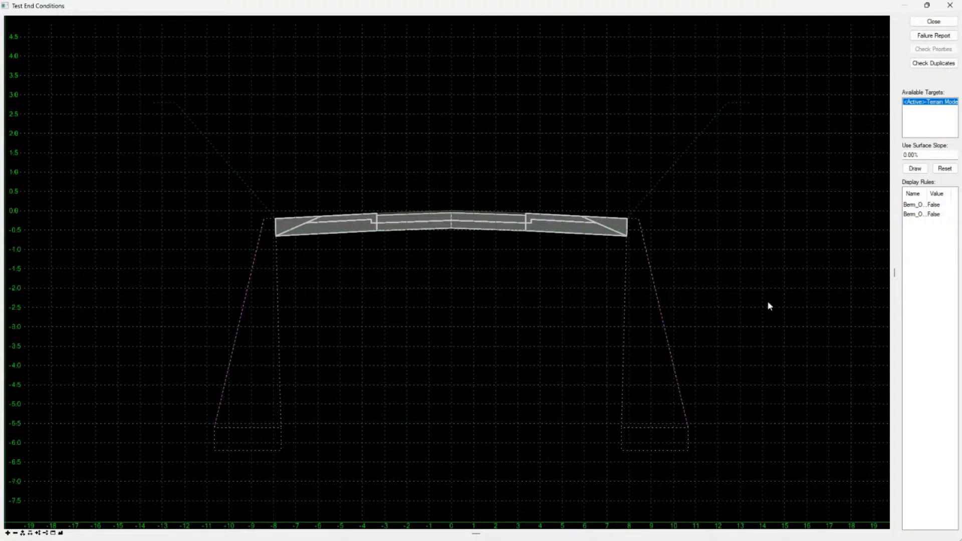
pyautogui.click(916, 169)
pyautogui.click(512, 200)
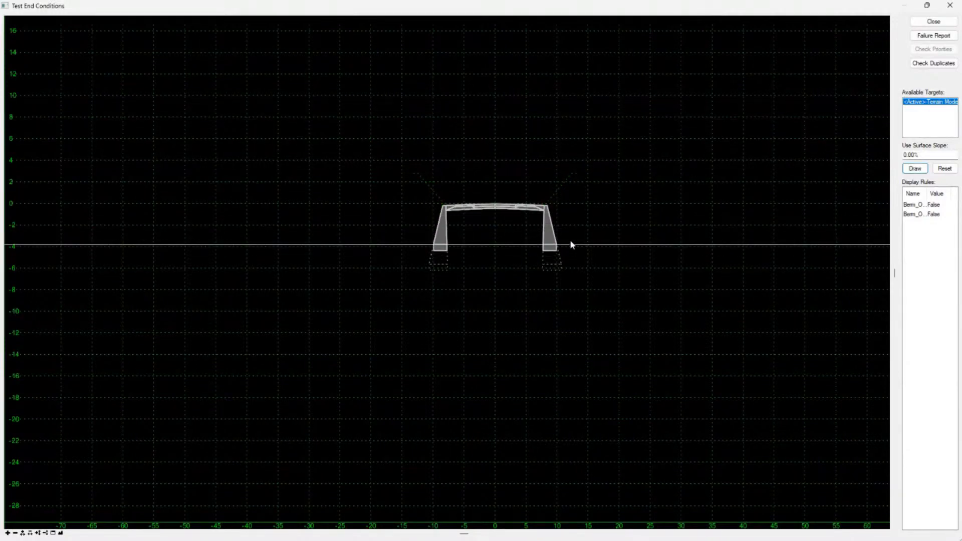
pyautogui.scroll(3, 570, 221)
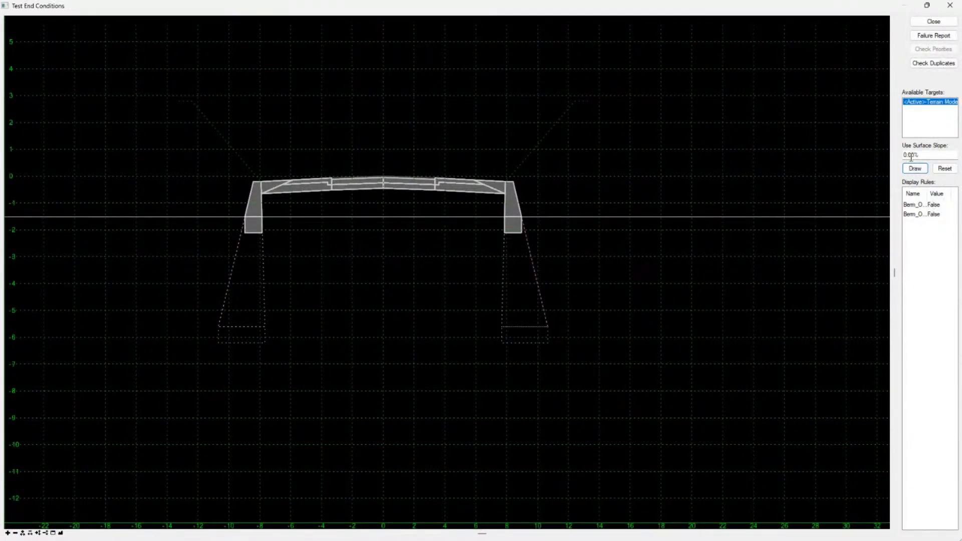
# - Set the test surface slope to 5% and draw the terrain across the Embank with Berm section
pyautogui.moveTo(915, 156); pyautogui.dragTo(898, 158)
pyautogui.write('5')
pyautogui.click(914, 170)
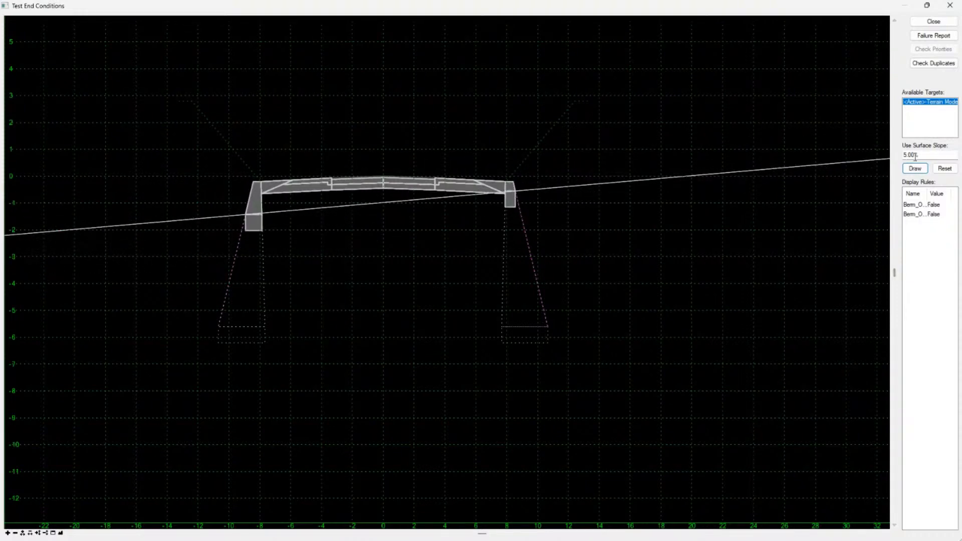
# - Test the Embank with Berm template against a 10% surface slope at fill and cut heights, and close the test
pyautogui.moveTo(913, 155); pyautogui.dragTo(894, 154)
pyautogui.write('1')
pyautogui.click(915, 168)
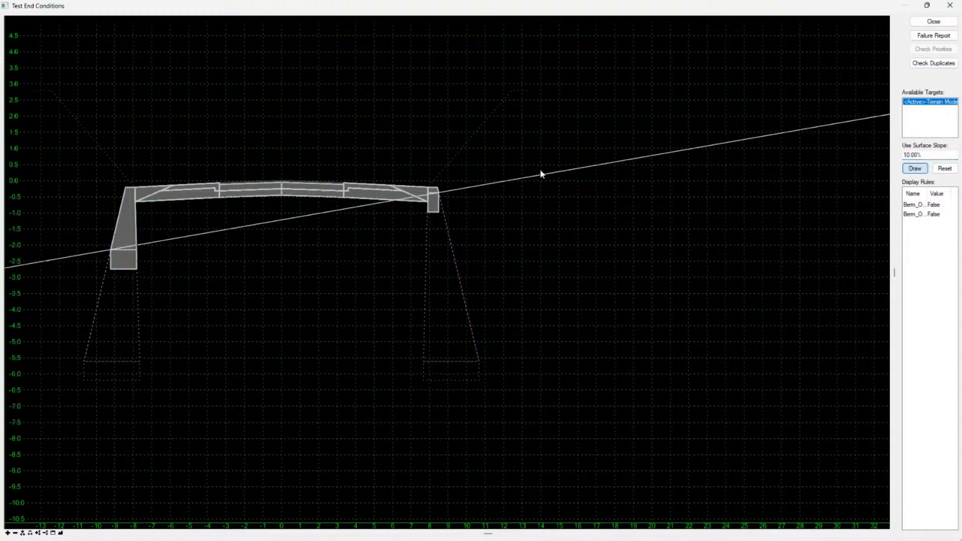
pyautogui.scroll(-6, 481, 221)
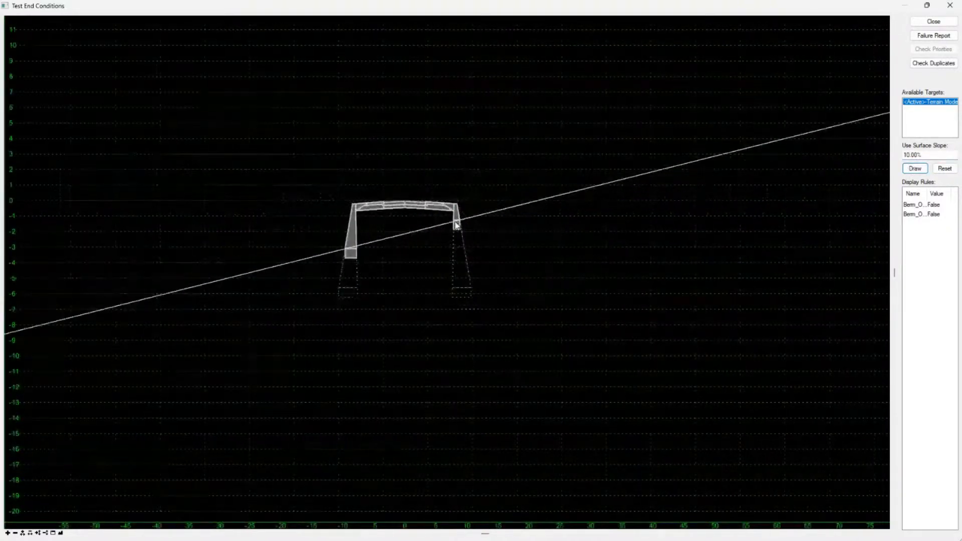
pyautogui.scroll(3, 443, 214)
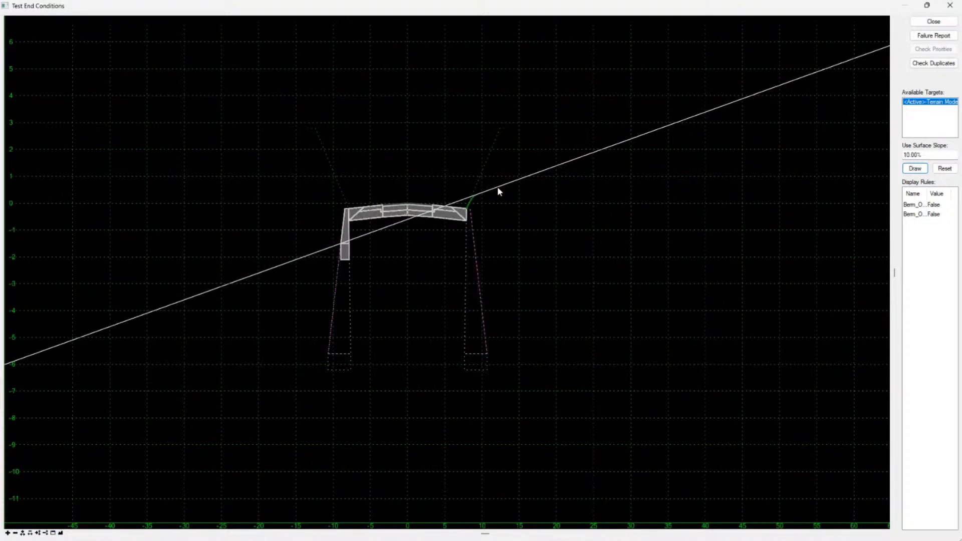
pyautogui.scroll(2, 497, 186)
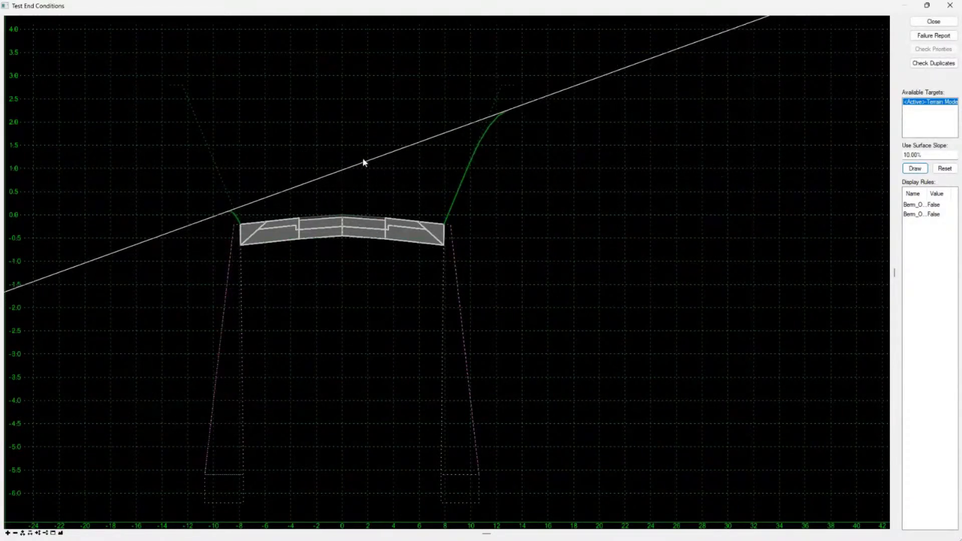
pyautogui.scroll(-3, 390, 103)
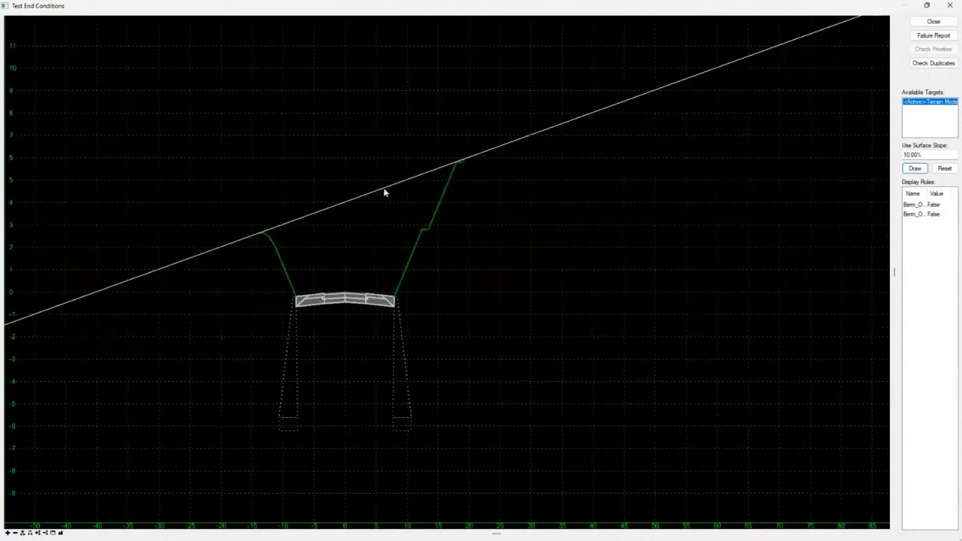
pyautogui.scroll(3, 383, 190)
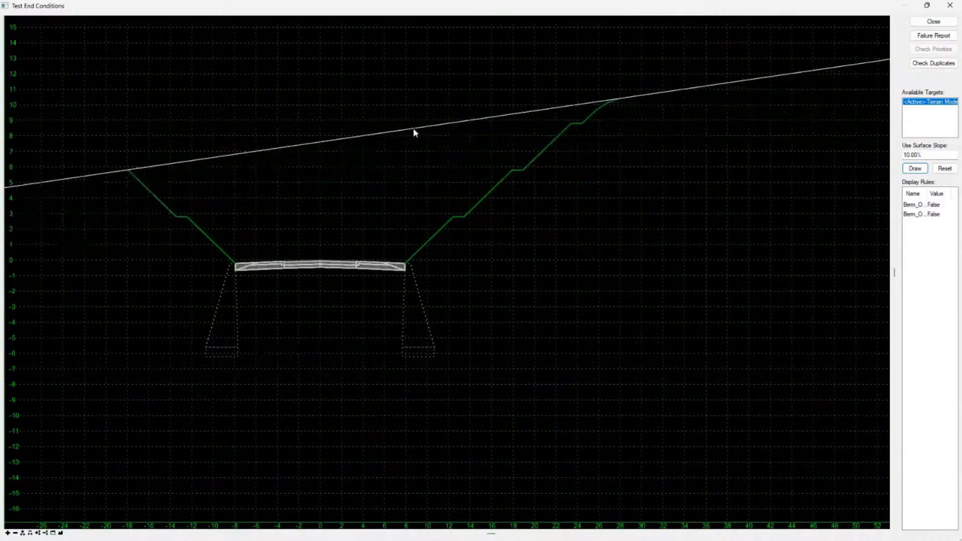
pyautogui.scroll(-1, 425, 148)
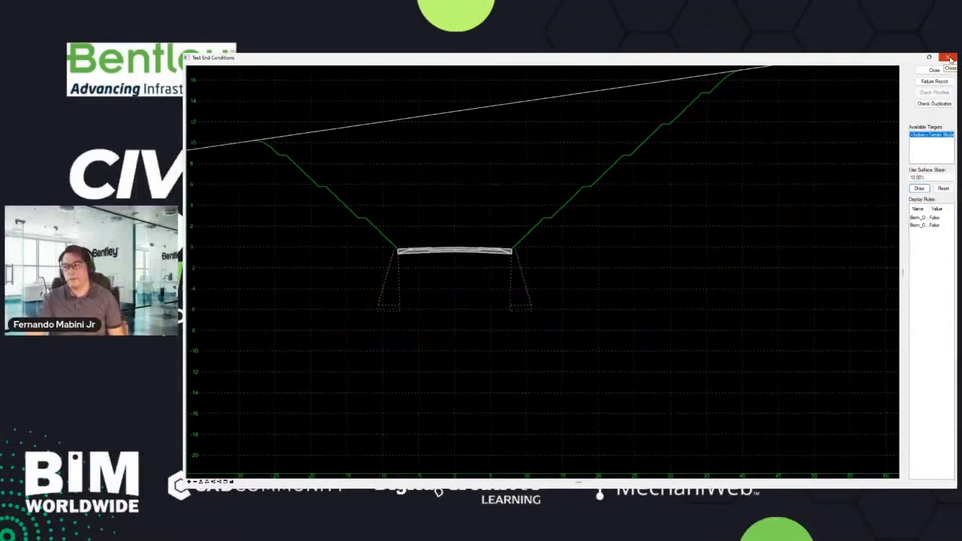
pyautogui.click(953, 9)
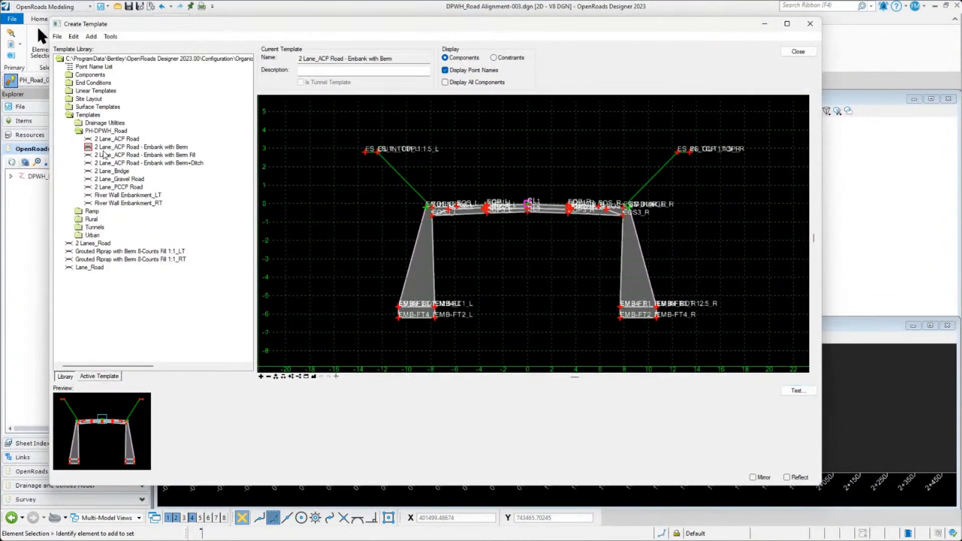
# - Open the 2 Lane_ACP Road - Embank with Berm Fill template and preview the Berm+Ditch variant for comparison
pyautogui.click(278, 173)
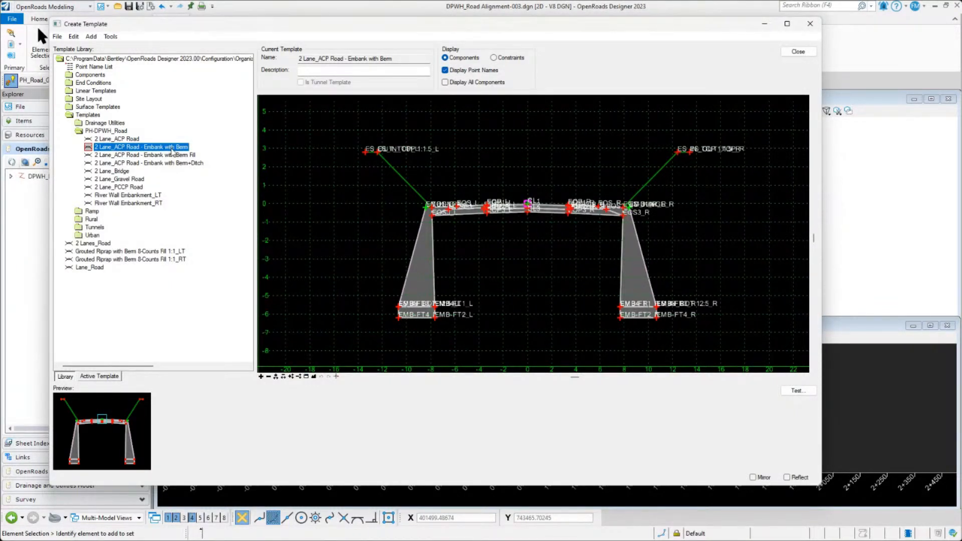
pyautogui.click(171, 150)
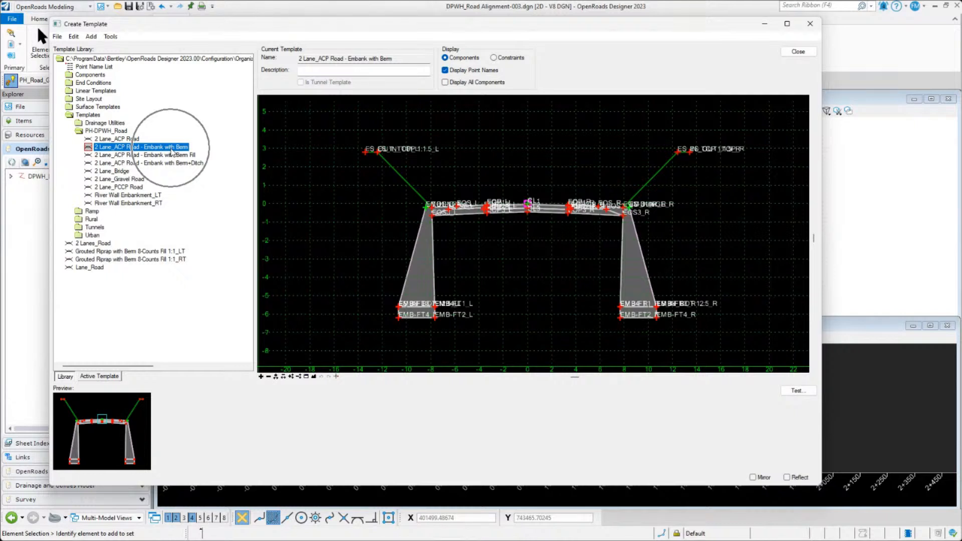
pyautogui.click(170, 156)
pyautogui.doubleClick(168, 155)
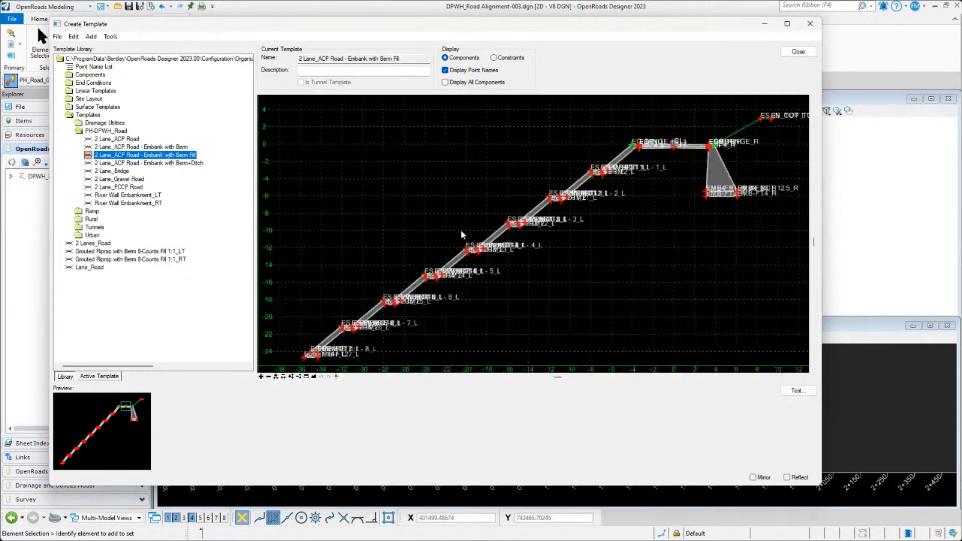
pyautogui.click(179, 163)
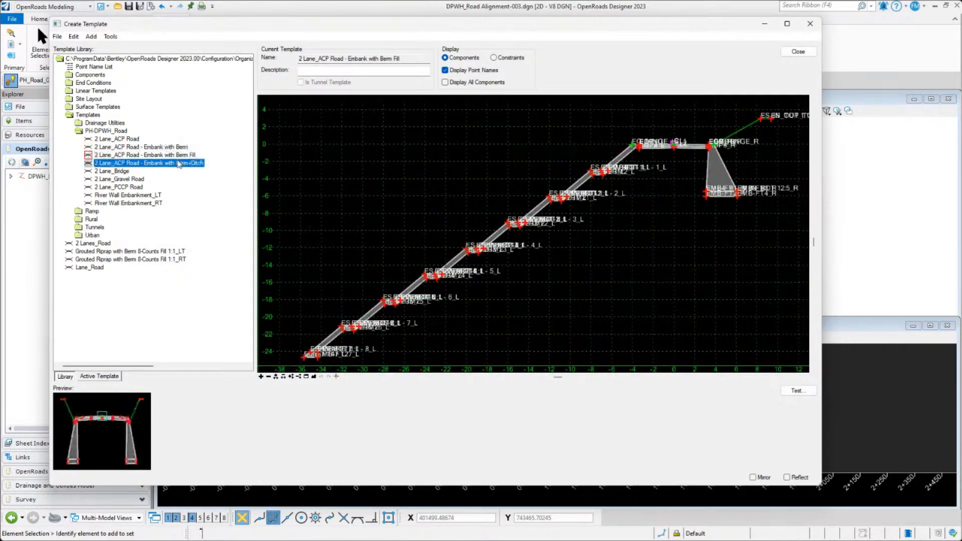
pyautogui.click(182, 156)
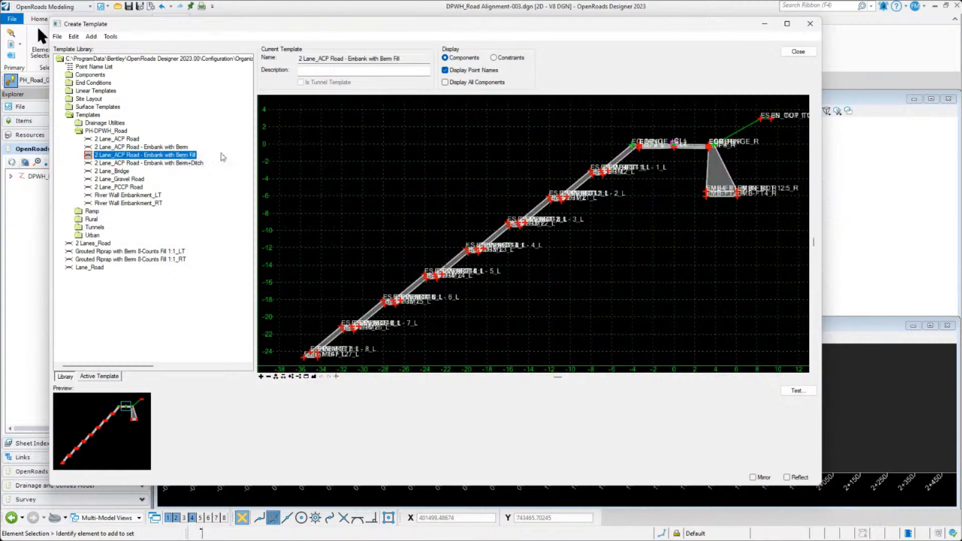
# - Test the Embank with Berm Fill end conditions on a 10% surface slope in fill and cut, and close the test
pyautogui.click(798, 391)
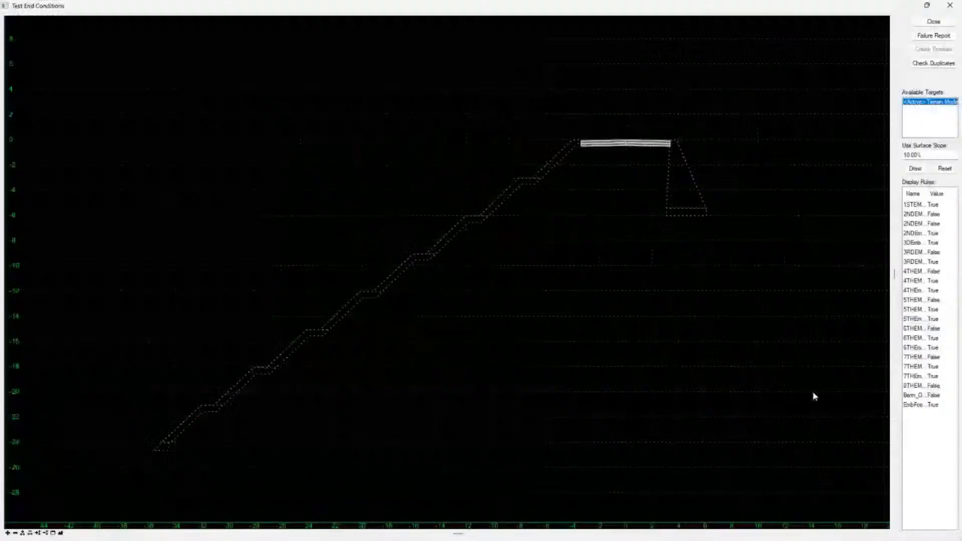
pyautogui.click(915, 170)
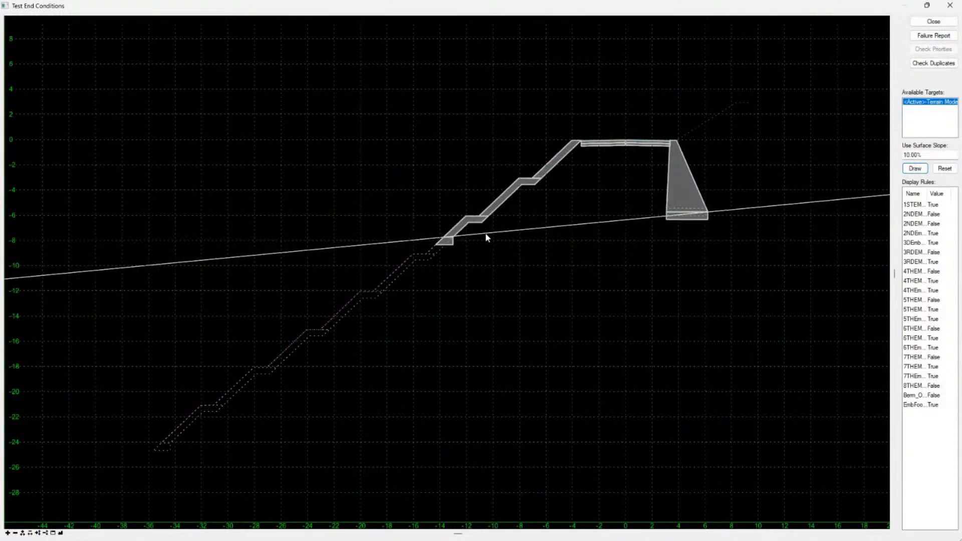
pyautogui.scroll(3, 485, 233)
pyautogui.scroll(-1, 410, 276)
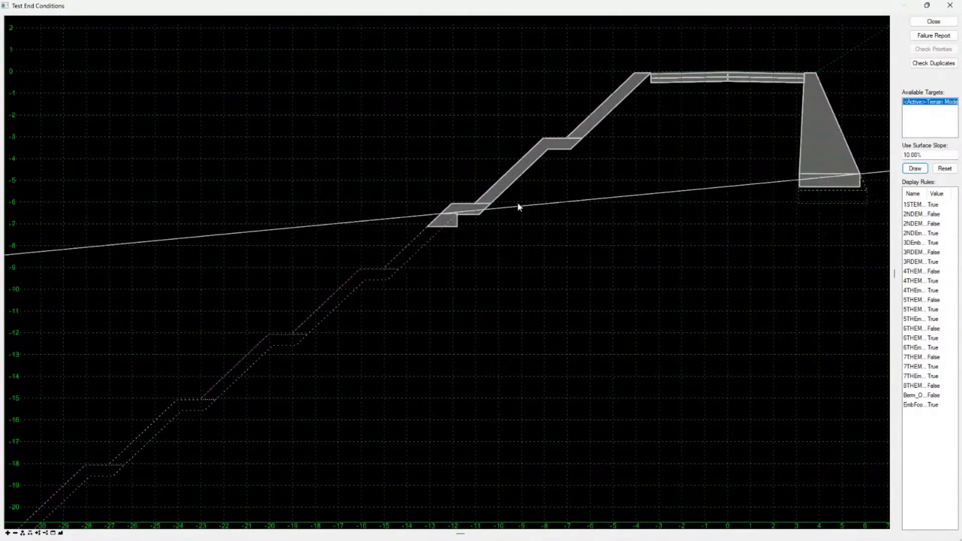
pyautogui.moveTo(585, 149); pyautogui.dragTo(249, 299, button='middle')
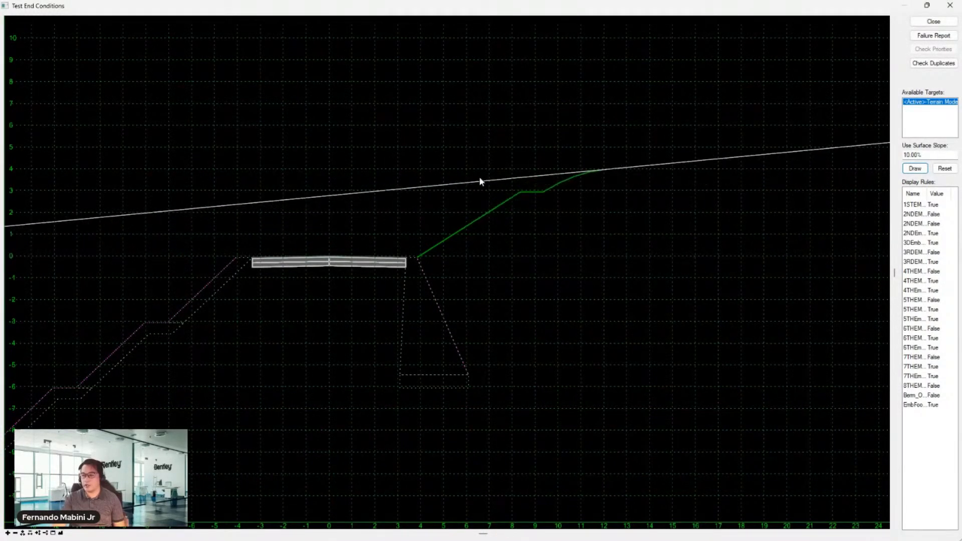
pyautogui.scroll(-4, 696, 87)
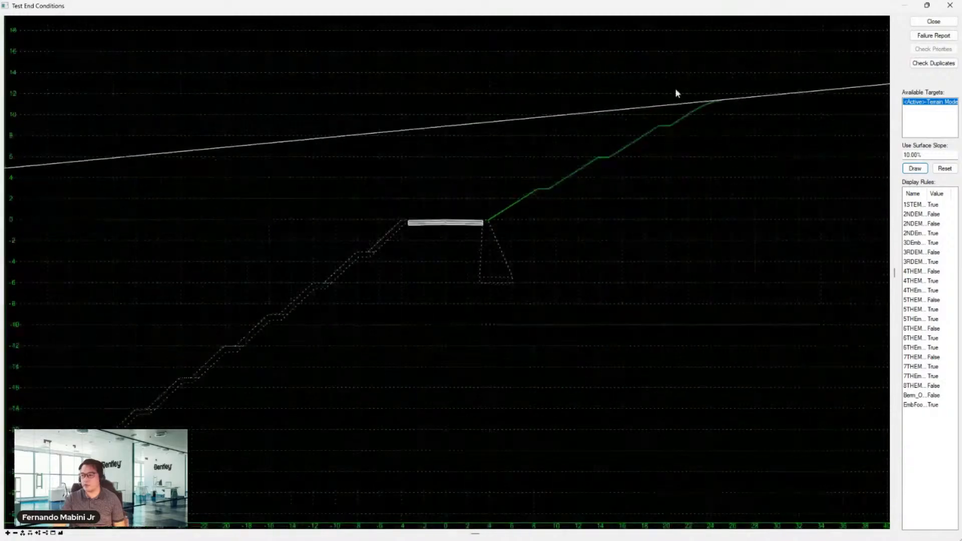
pyautogui.click(933, 21)
# - Select the 2 Lane_ACP Road - Embank with Berm template in the library for preview
pyautogui.click(177, 154)
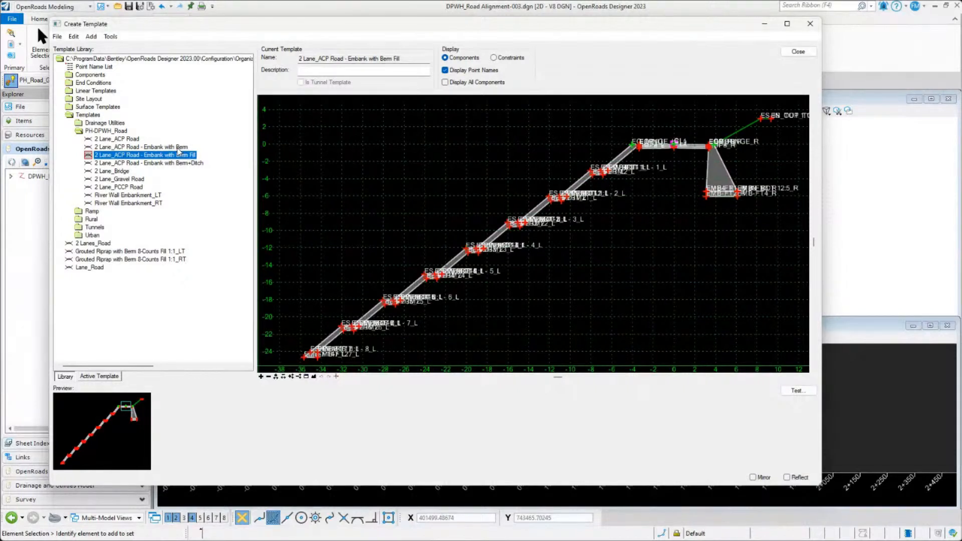
pyautogui.click(178, 147)
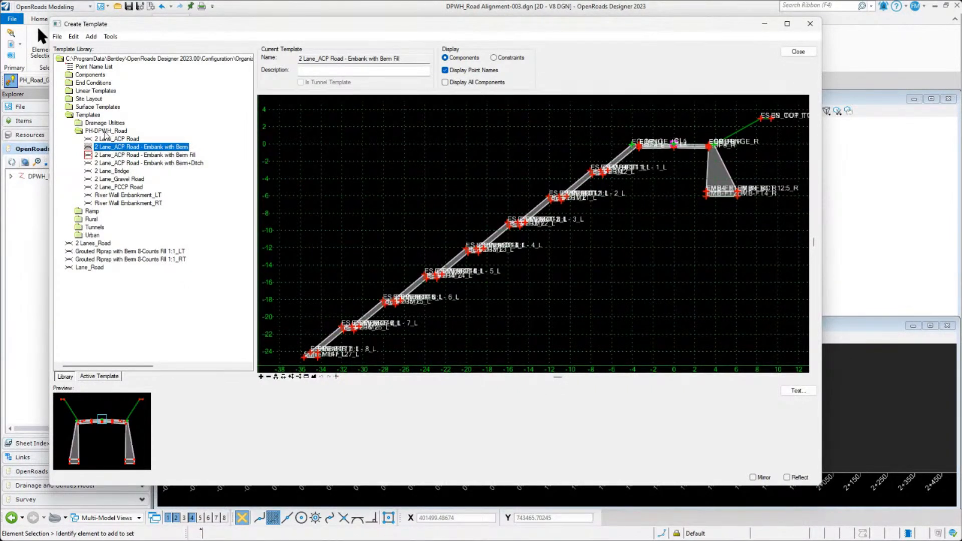
# - Preview the 2 Lane_ACP Road - Embank with Berm template in the PH-DPWH_Road library and close the template editor
pyautogui.click(105, 133)
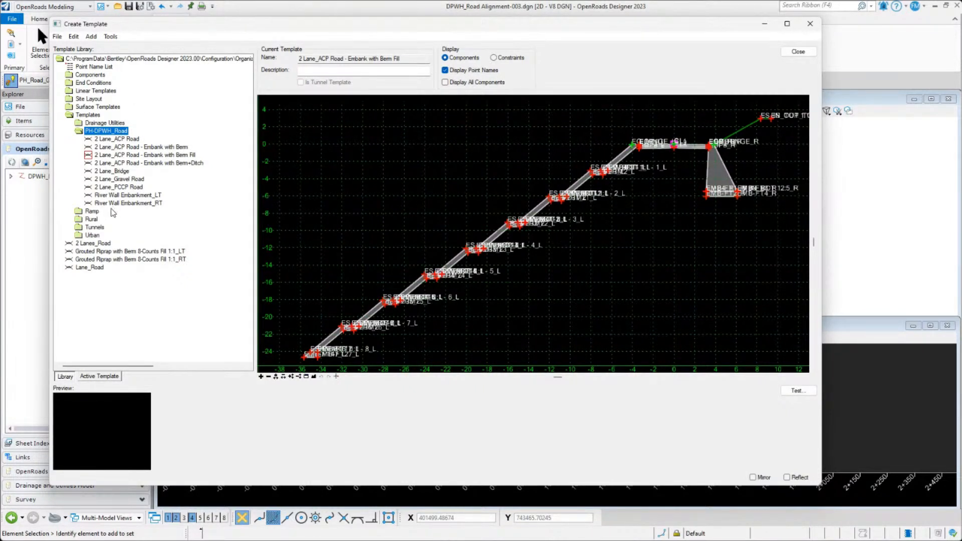
pyautogui.click(146, 146)
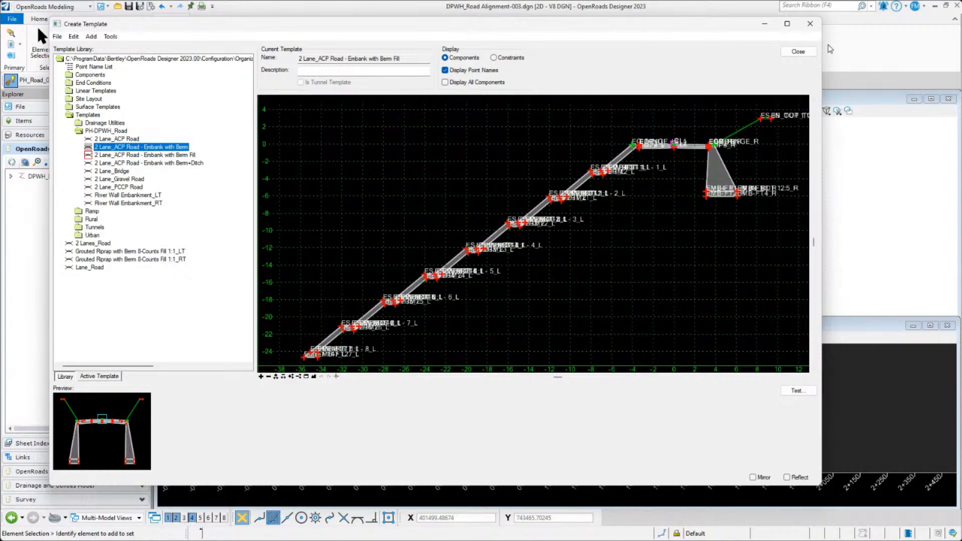
pyautogui.click(817, 28)
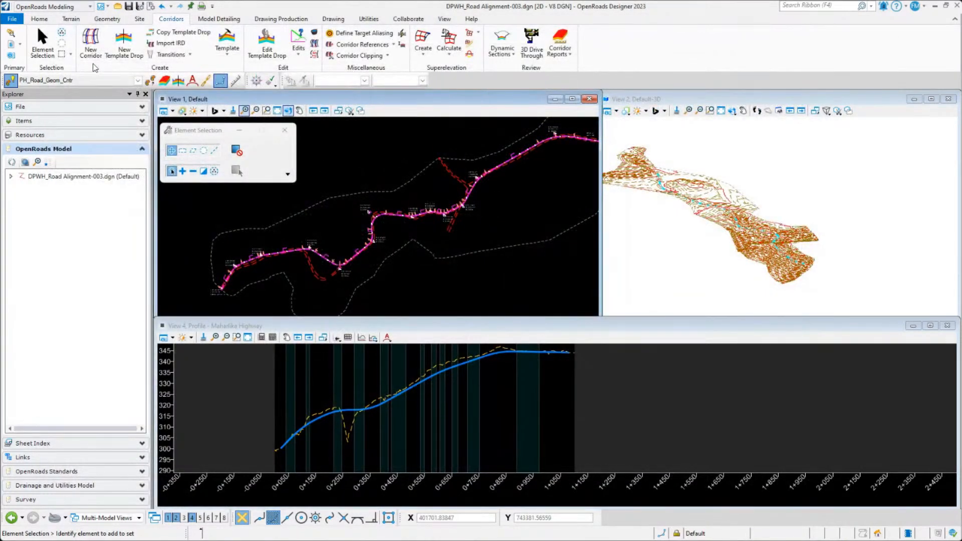
# - Create a corridor named Maharlika Highway along the highway centreline, using its active profile and the Final feature definition
pyautogui.click(90, 49)
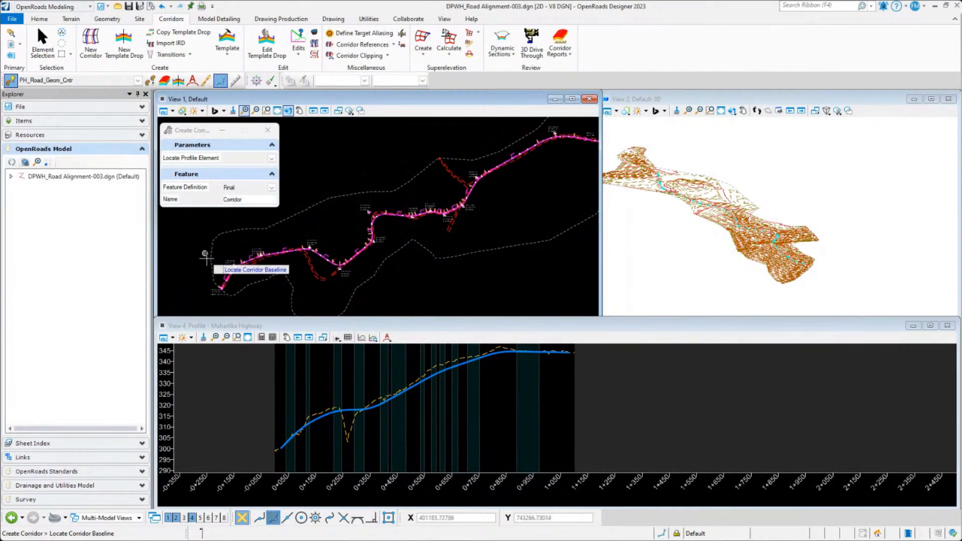
pyautogui.scroll(2, 195, 272)
pyautogui.scroll(5, 196, 272)
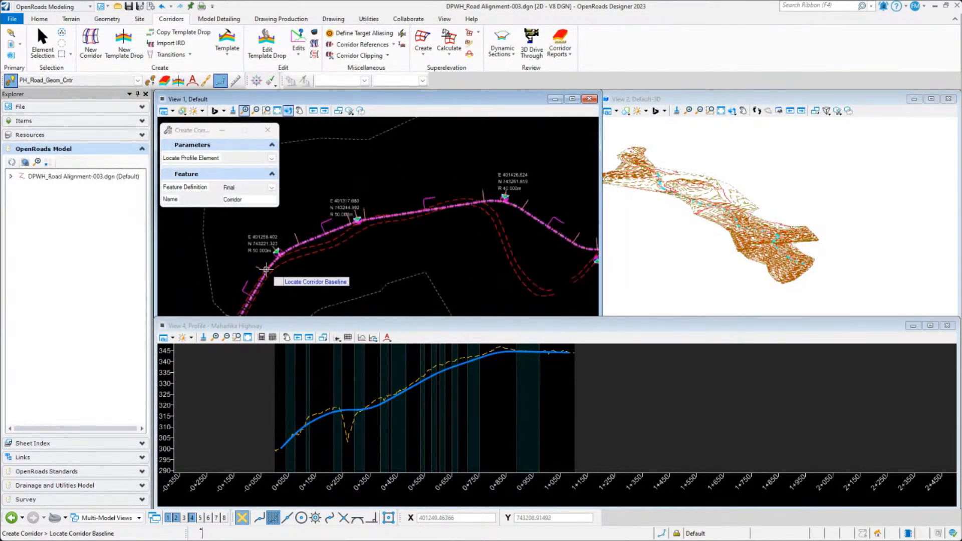
pyautogui.click(313, 231)
pyautogui.rightClick(314, 230)
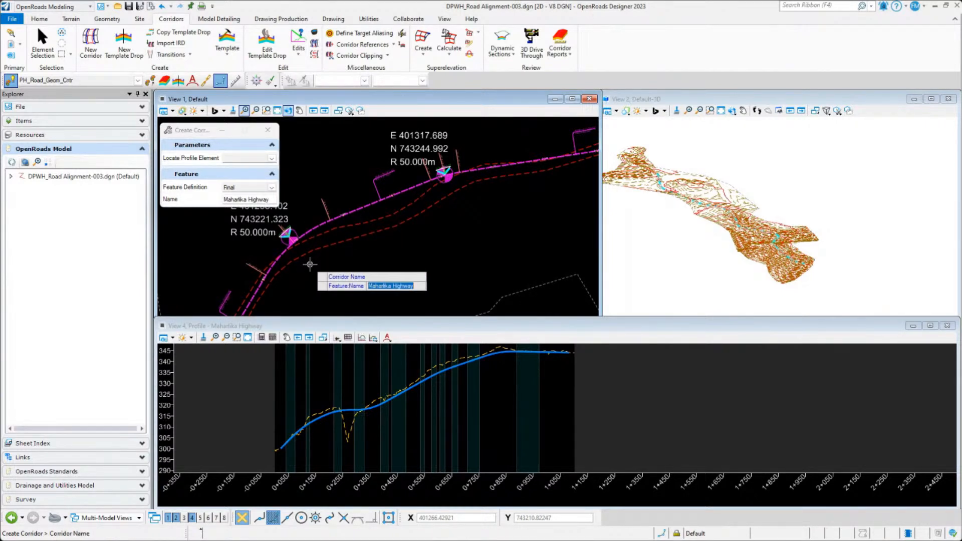
pyautogui.click(309, 265)
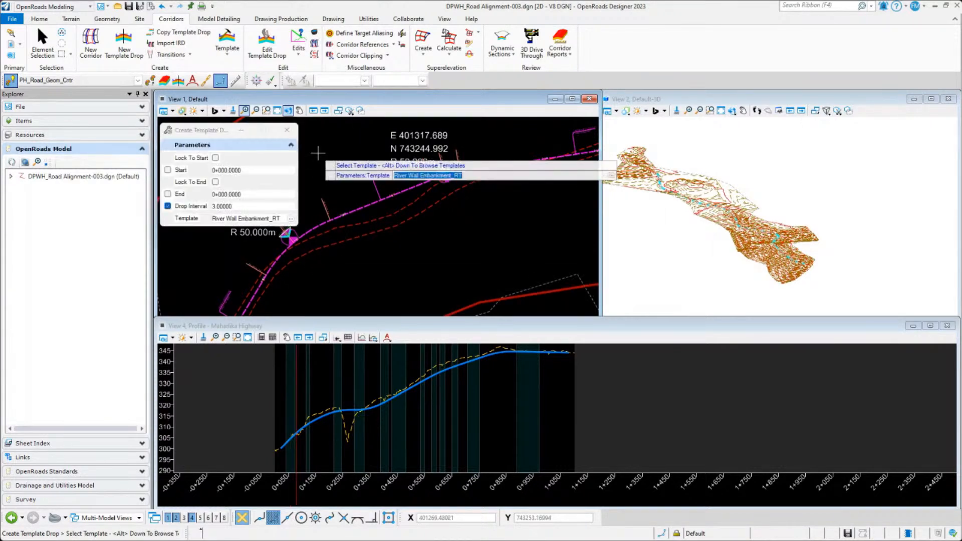
# - Choose the PH-DPWH_Road template 2 Lane_ACP Road - Embank with Berm+Ditch for the corridor's template drop
pyautogui.click(291, 219)
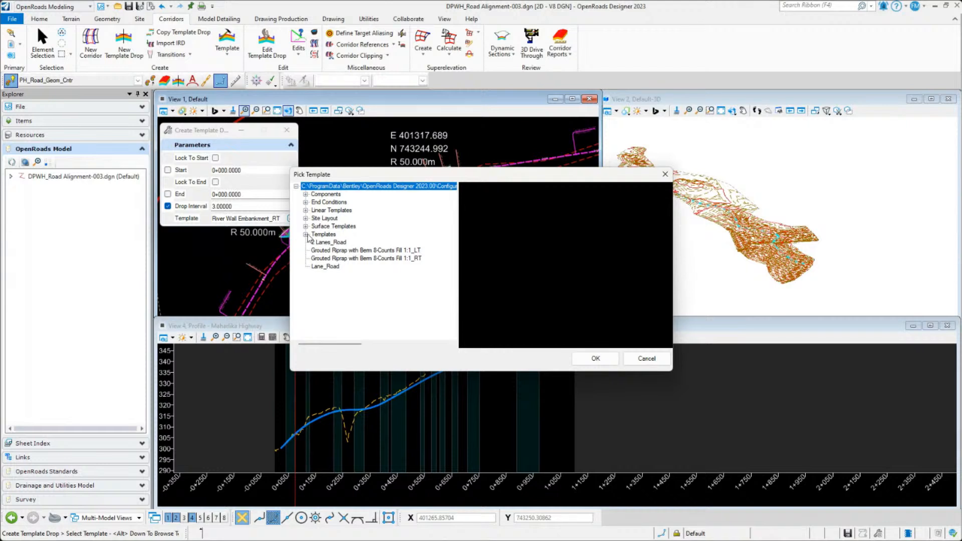
pyautogui.click(305, 235)
pyautogui.click(331, 250)
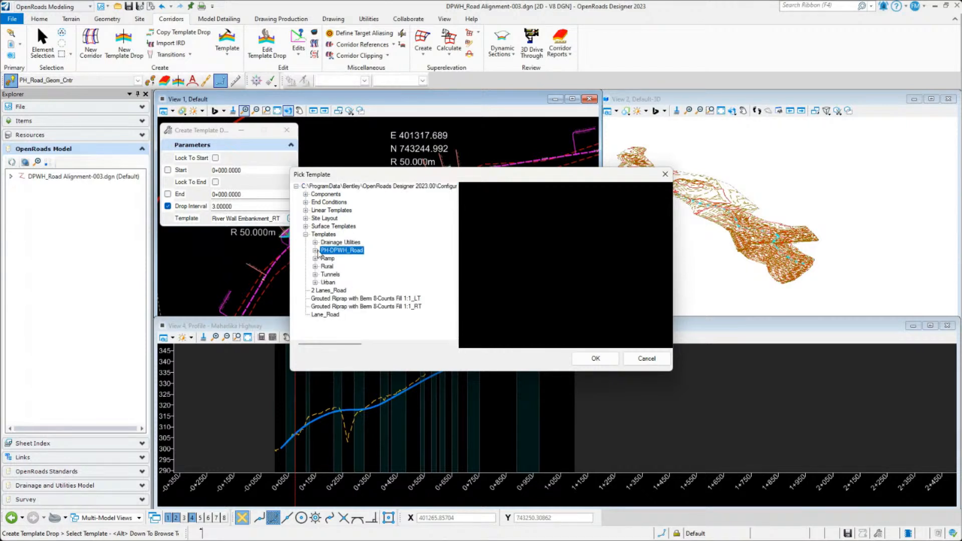
pyautogui.click(315, 251)
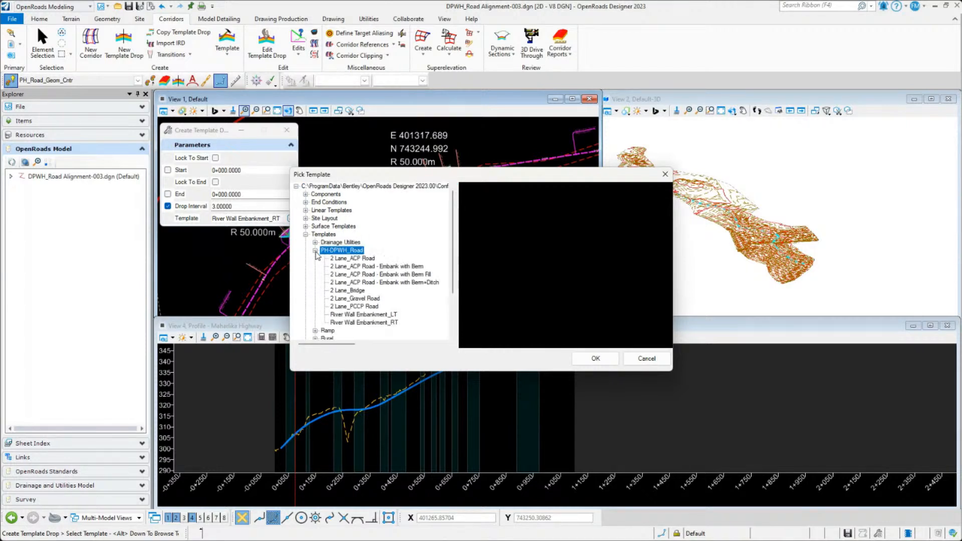
pyautogui.click(393, 267)
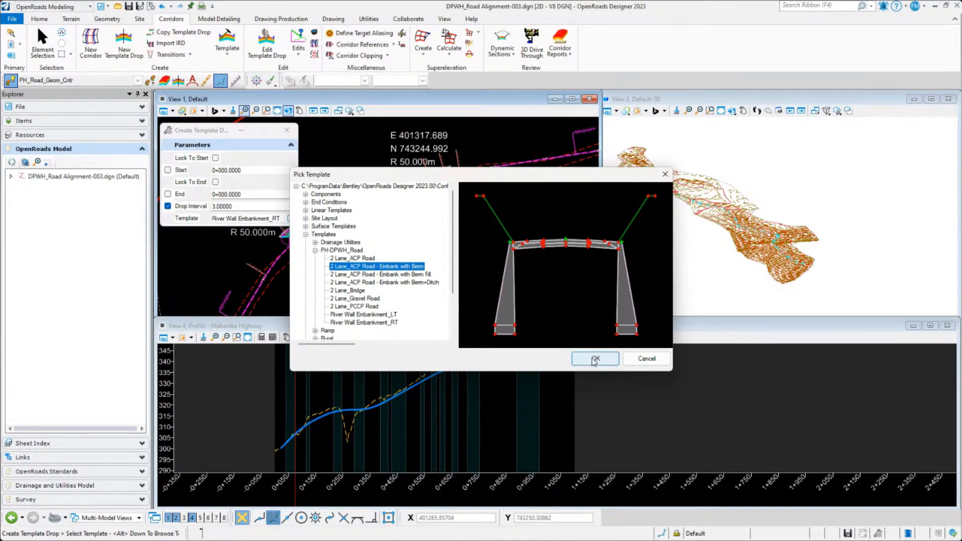
pyautogui.click(421, 284)
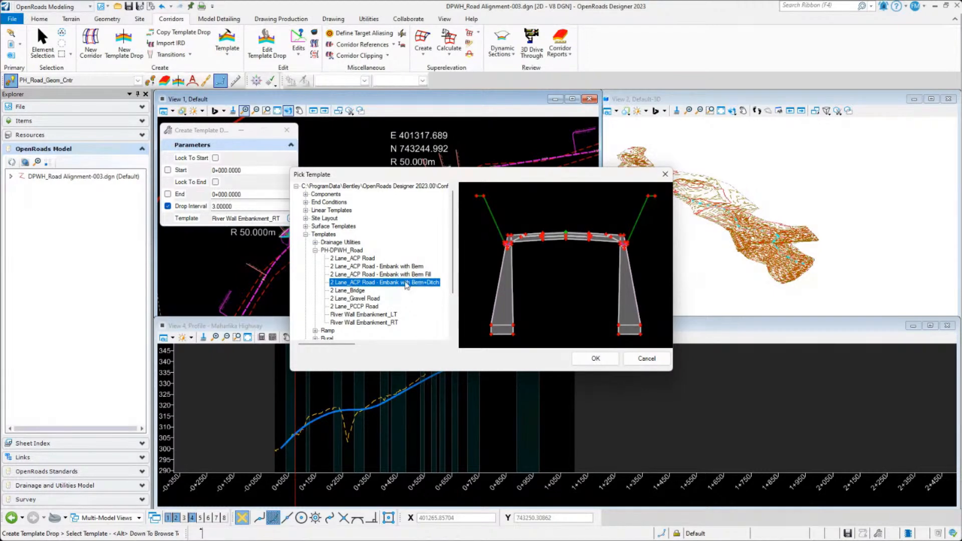
pyautogui.click(595, 359)
pyautogui.click(525, 334)
# - Apply the template drop over the whole alignment, locked to its start and end, with a drop interval of 3.00000
pyautogui.scroll(-4, 440, 222)
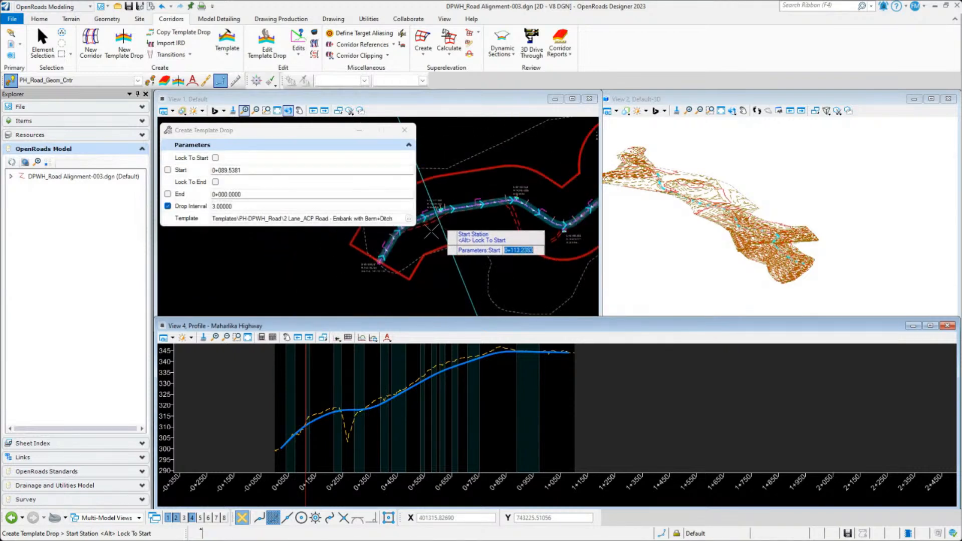
pyautogui.press('alt')
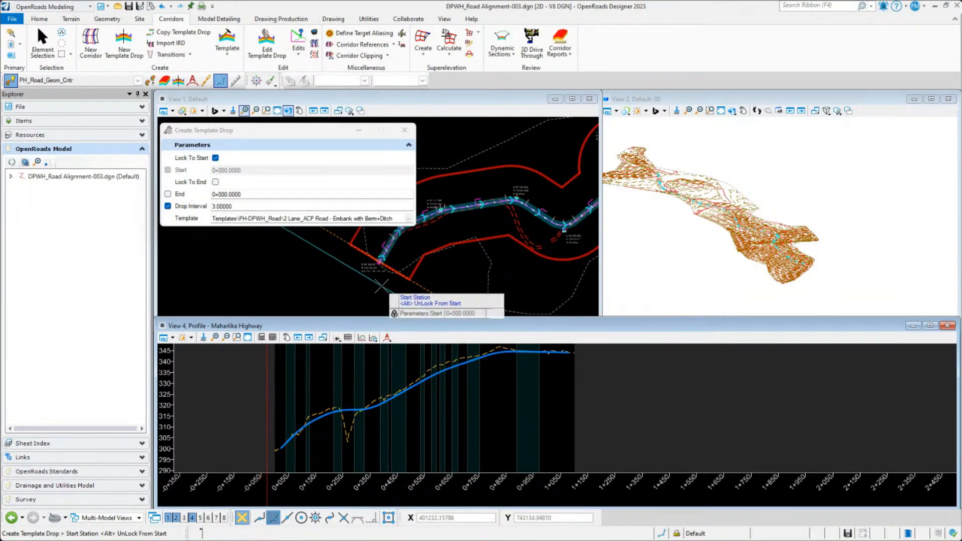
pyautogui.click(481, 102)
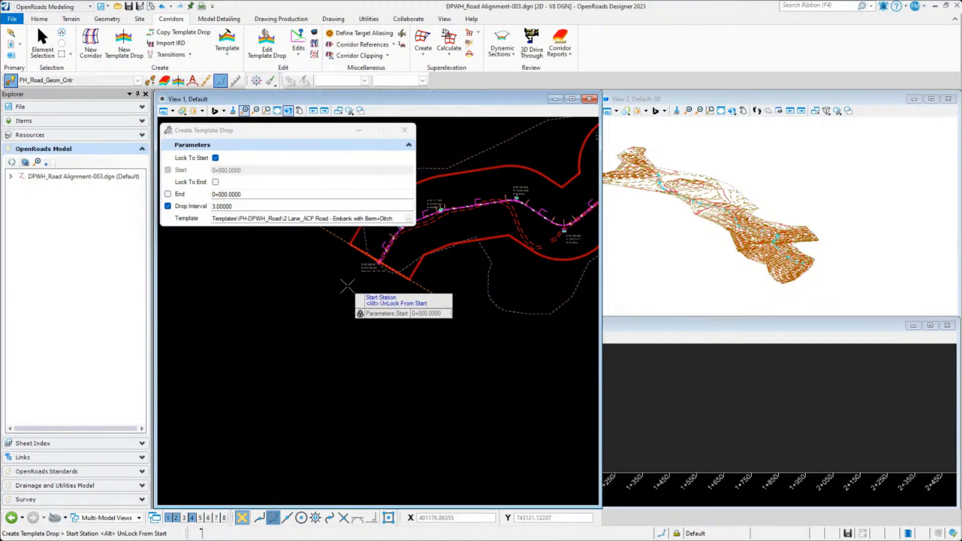
pyautogui.click(347, 286)
pyautogui.scroll(-5, 308, 323)
pyautogui.scroll(-1, 298, 333)
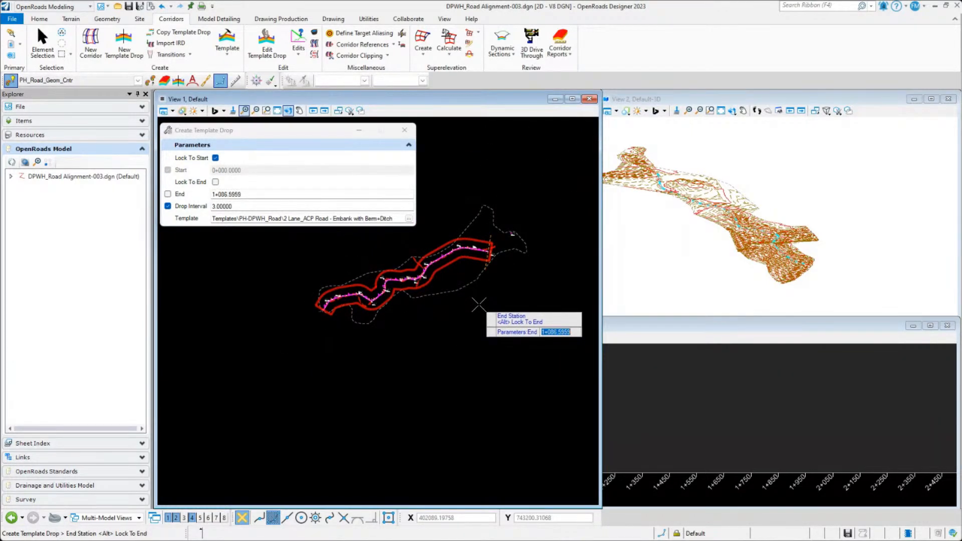
pyautogui.press('alt')
pyautogui.click(481, 308)
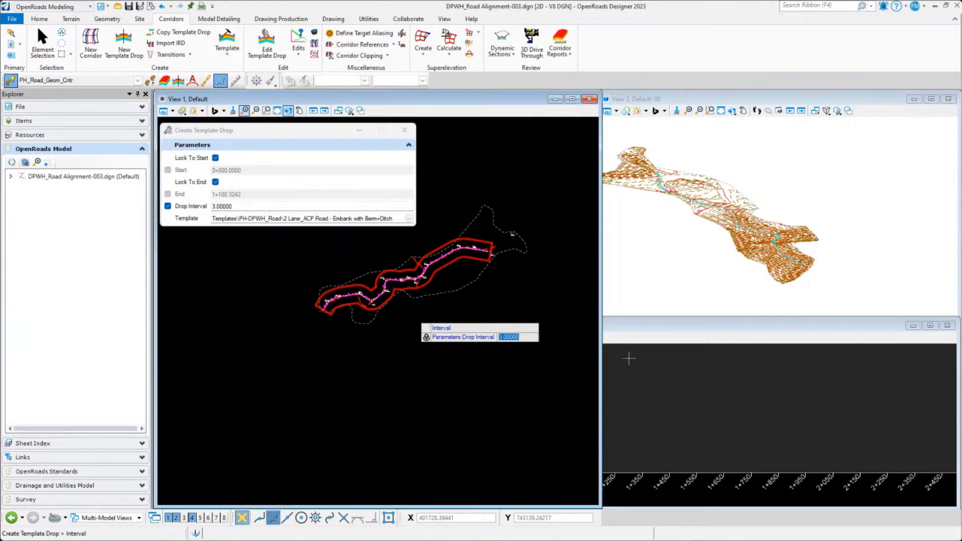
pyautogui.press('Return')
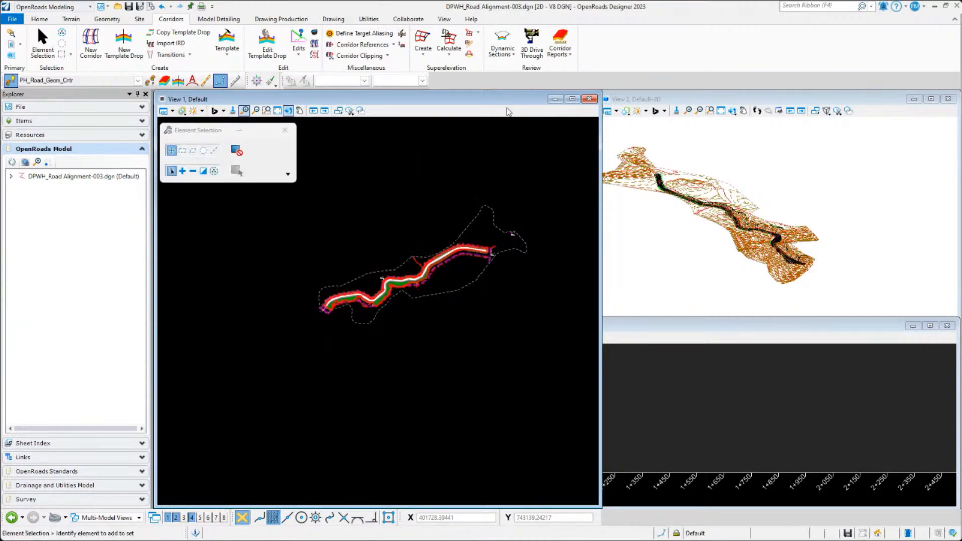
# - Close the Maharlika Highway profile view and bring the corridor model into the 3D view
pyautogui.scroll(6, 790, 275)
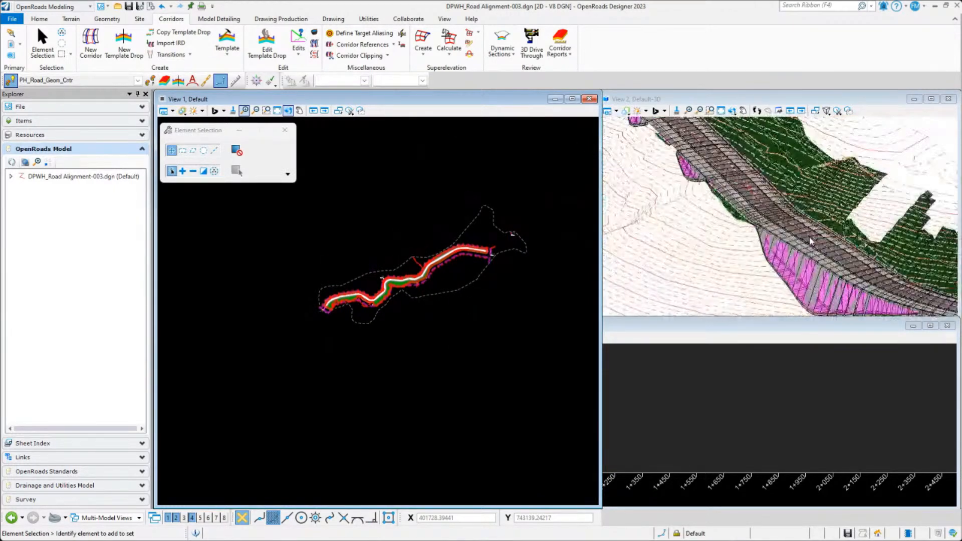
pyautogui.keyDown('shift'); pyautogui.moveTo(873, 253); pyautogui.dragTo(850, 228, button='middle'); pyautogui.keyUp('shift')
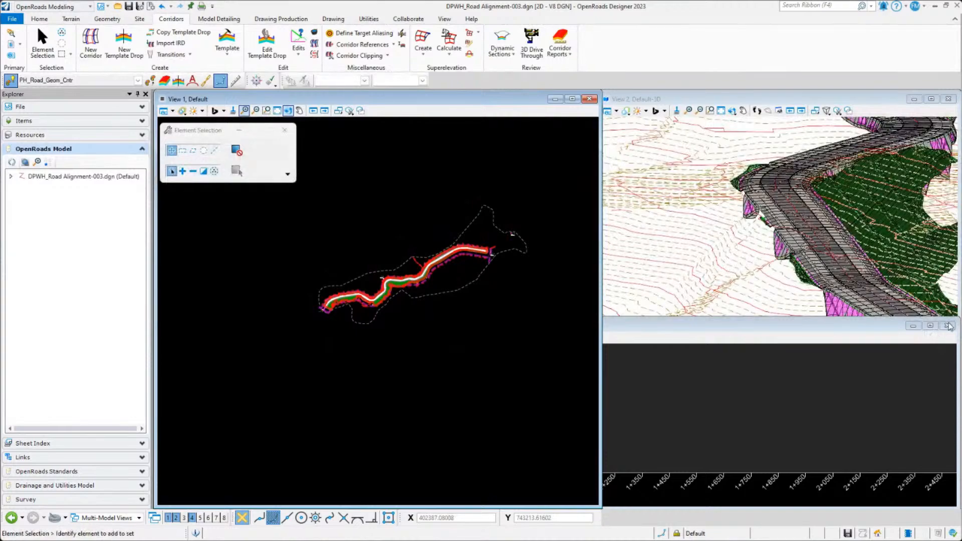
pyautogui.click(949, 327)
pyautogui.keyDown('shift'); pyautogui.moveTo(746, 273); pyautogui.dragTo(805, 396, button='middle'); pyautogui.keyUp('shift')
pyautogui.scroll(4, 829, 400)
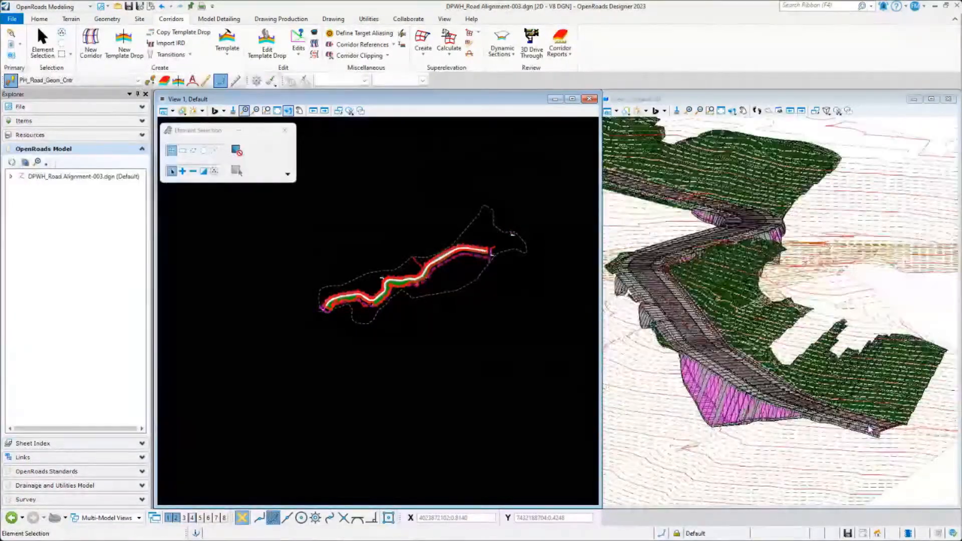
# - Examine the corridor's cut slopes, fill embankments and side ditches up close in the 3D view
pyautogui.keyDown('shift'); pyautogui.moveTo(842, 366); pyautogui.dragTo(890, 356, button='middle'); pyautogui.keyUp('shift')
pyautogui.scroll(3, 791, 350)
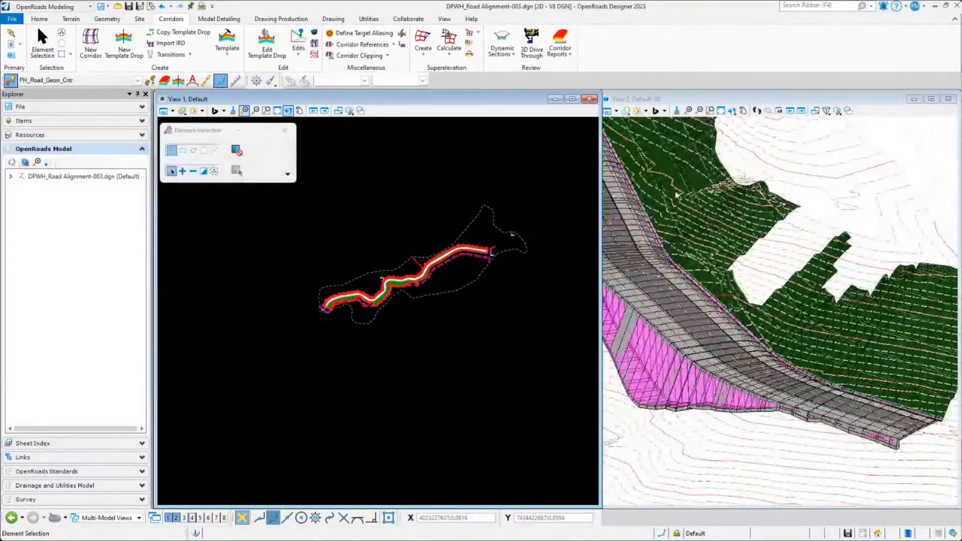
pyautogui.scroll(4, 677, 182)
pyautogui.moveTo(677, 181); pyautogui.dragTo(836, 422, button='middle')
pyautogui.scroll(-4, 836, 424)
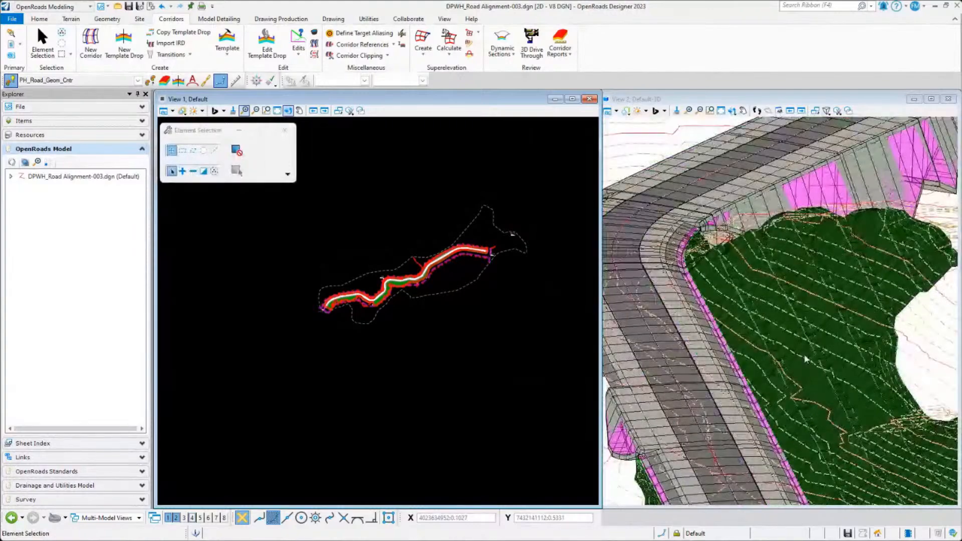
pyautogui.keyDown('shift'); pyautogui.moveTo(805, 358); pyautogui.dragTo(828, 299, button='middle'); pyautogui.keyUp('shift')
pyautogui.scroll(5, 828, 299)
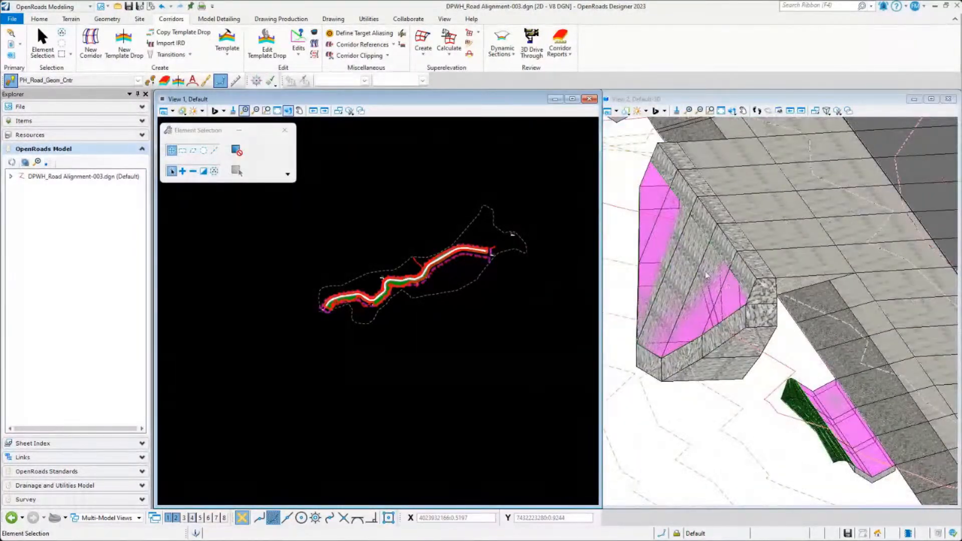
pyautogui.scroll(-6, 731, 297)
pyautogui.scroll(6, 842, 294)
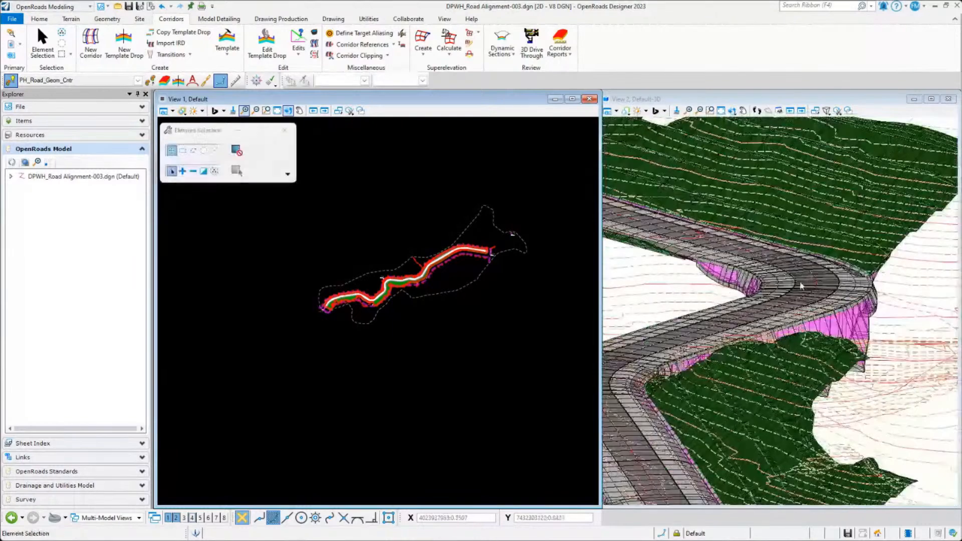
pyautogui.scroll(-6, 750, 405)
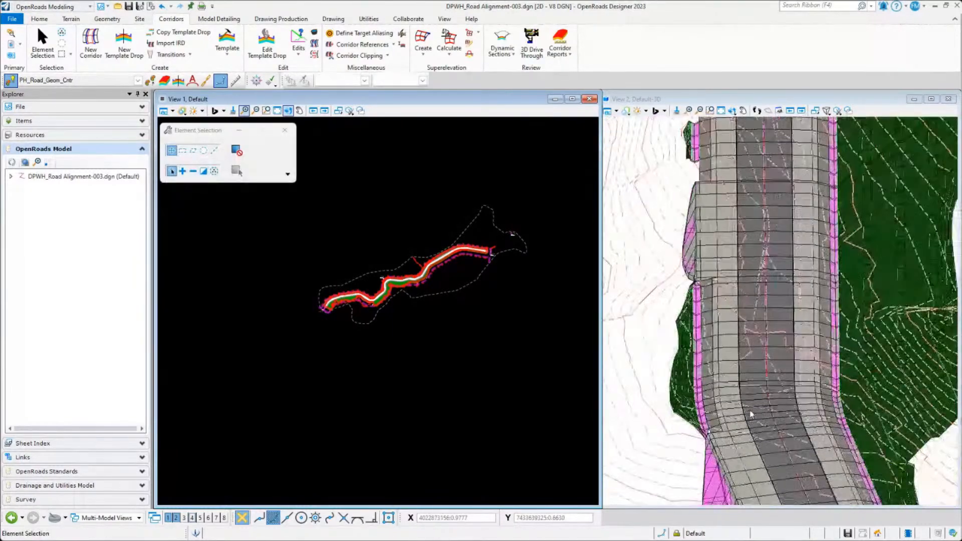
# - Examine the modelled road along its curves and the full corridor against the terrain in 3D
pyautogui.moveTo(750, 405)
pyautogui.keyDown('shift'); pyautogui.mouseDown(button='middle')
pyautogui.moveTo(760, 404)
pyautogui.moveTo(752, 399)
pyautogui.mouseUp(button='middle'); pyautogui.keyUp('shift')
pyautogui.moveTo(722, 131); pyautogui.dragTo(702, 205, button='middle')
pyautogui.scroll(5, 699, 201)
pyautogui.scroll(3, 670, 159)
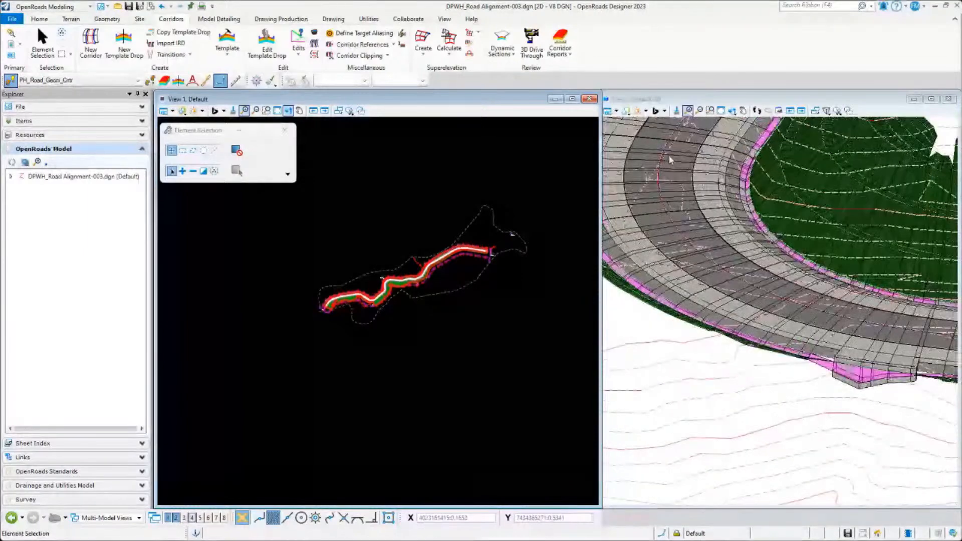
pyautogui.moveTo(668, 160); pyautogui.dragTo(746, 364, button='middle')
pyautogui.scroll(-1, 699, 361)
pyautogui.scroll(-4, 699, 358)
pyautogui.scroll(-5, 746, 364)
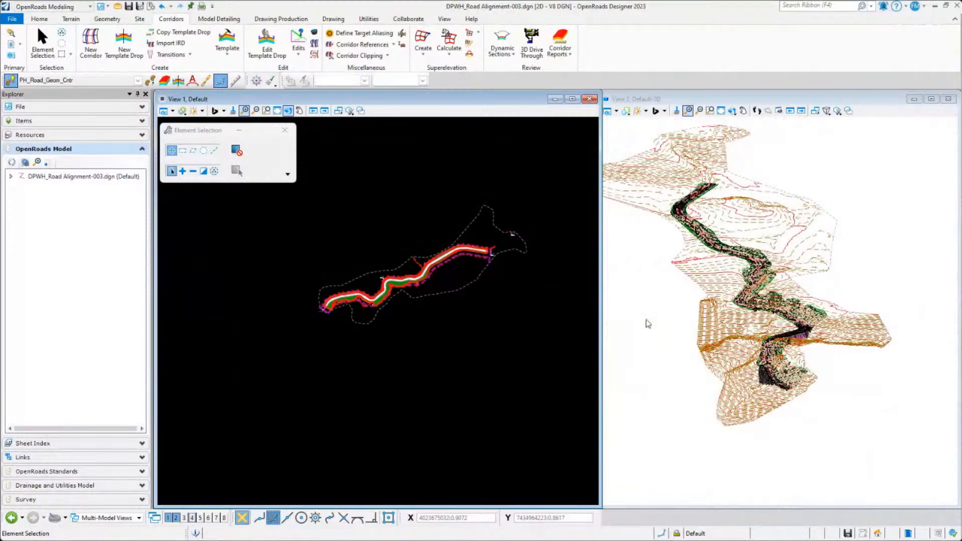
# - Turn off the display of the Default-3D reference DPWH_Road Alignment-003.dgn in the plan view and close the references list
pyautogui.scroll(5, 381, 284)
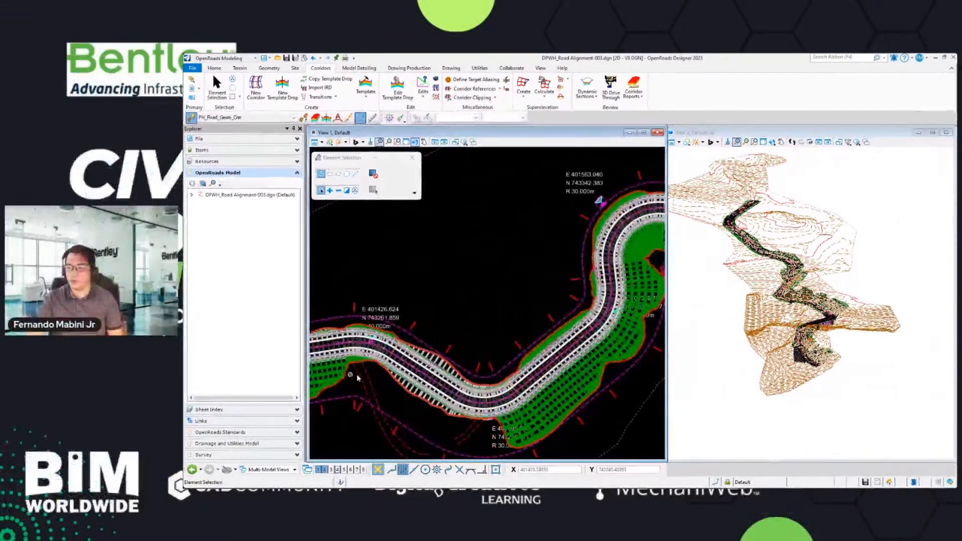
pyautogui.moveTo(357, 378); pyautogui.dragTo(507, 301, button='middle')
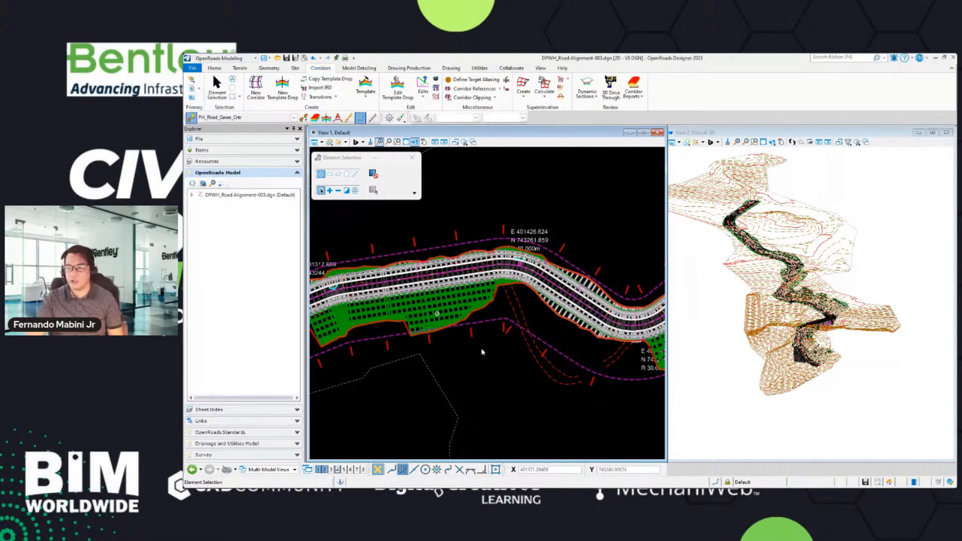
pyautogui.scroll(-2, 482, 353)
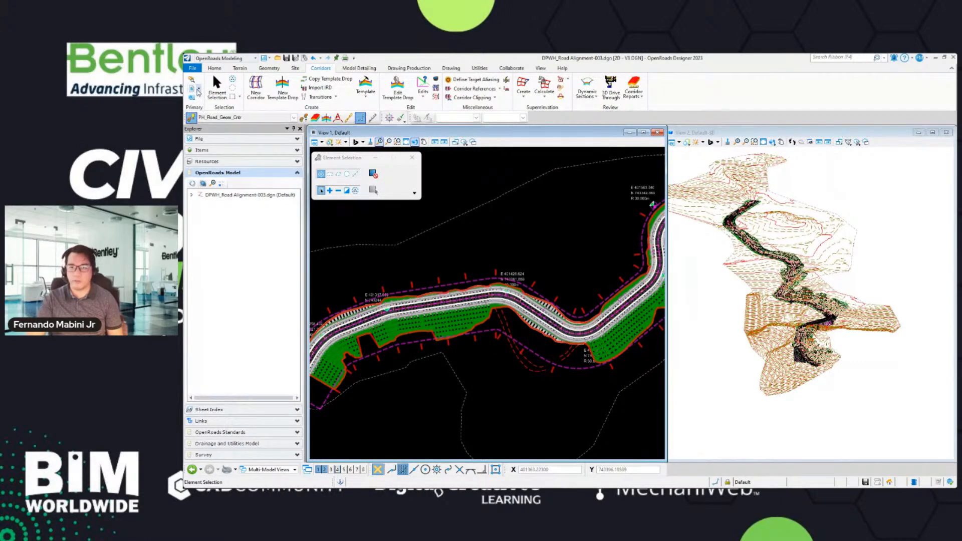
pyautogui.click(198, 90)
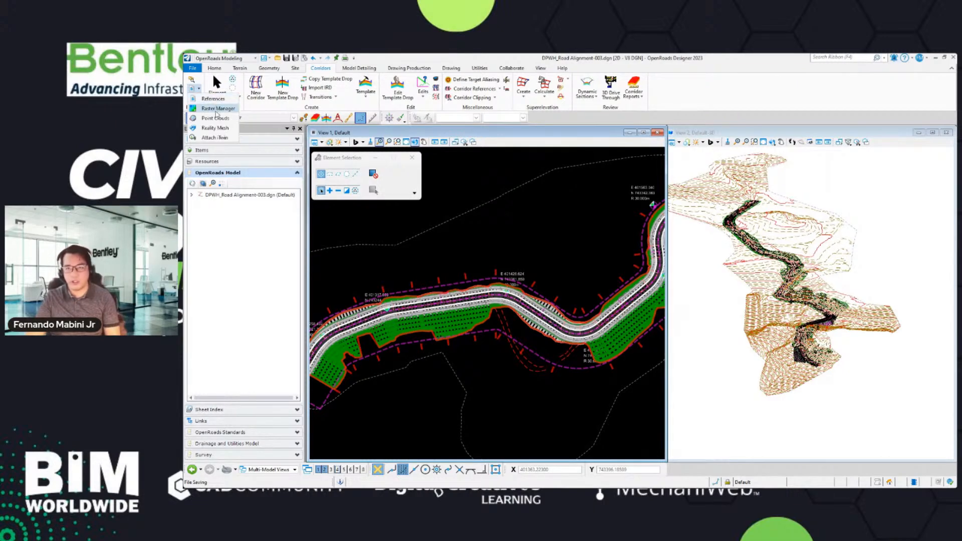
pyautogui.click(213, 99)
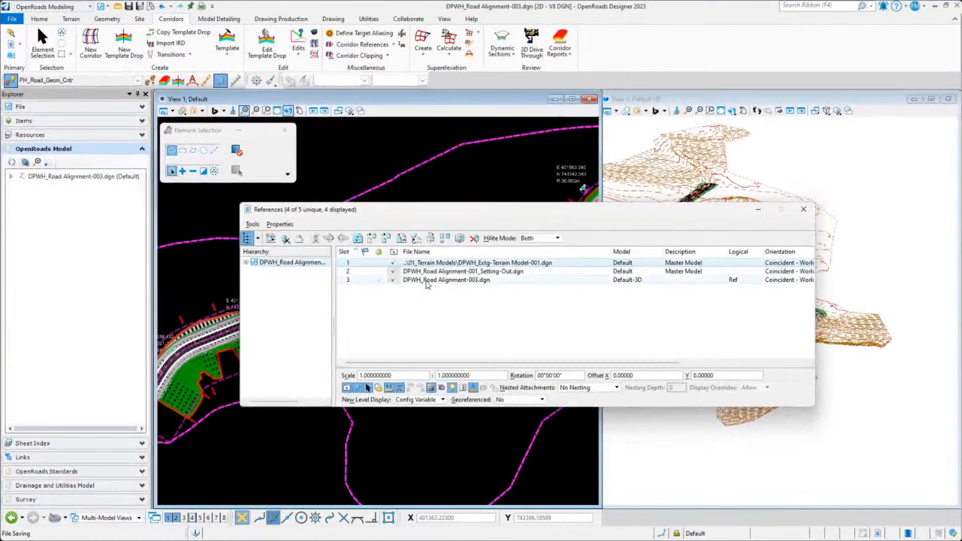
pyautogui.click(449, 280)
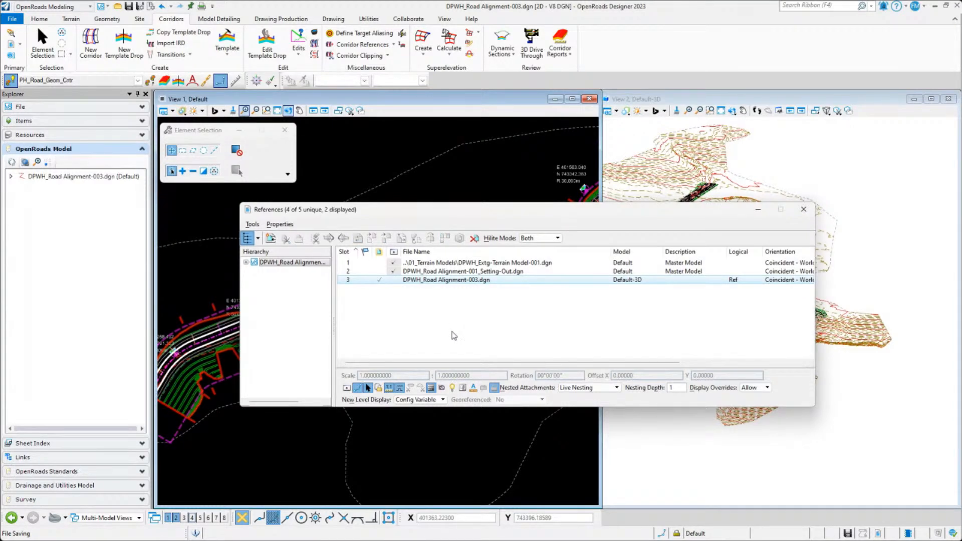
pyautogui.click(802, 210)
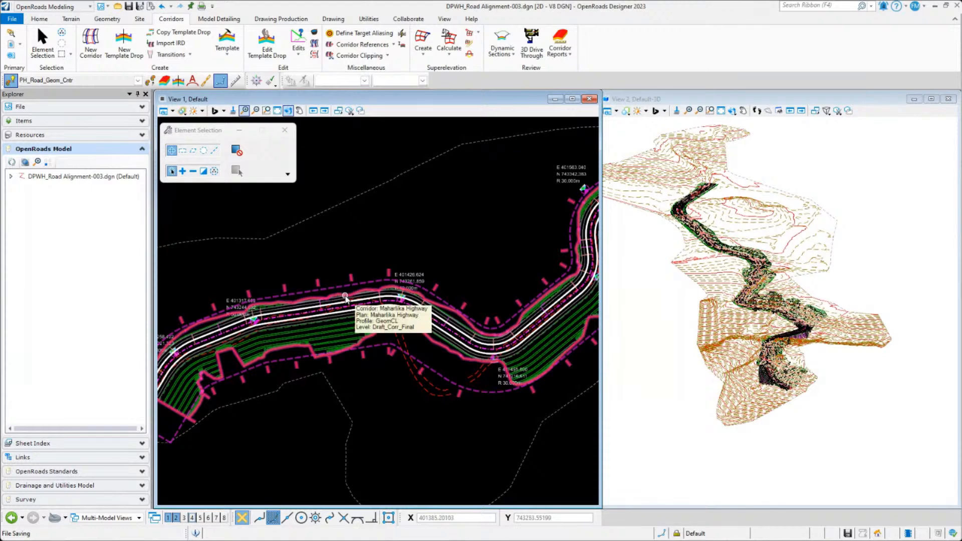
# - Review the corridor in plan and 3D alongside the Maharlika Highway profile, and close the profile view
pyautogui.scroll(-3, 336, 314)
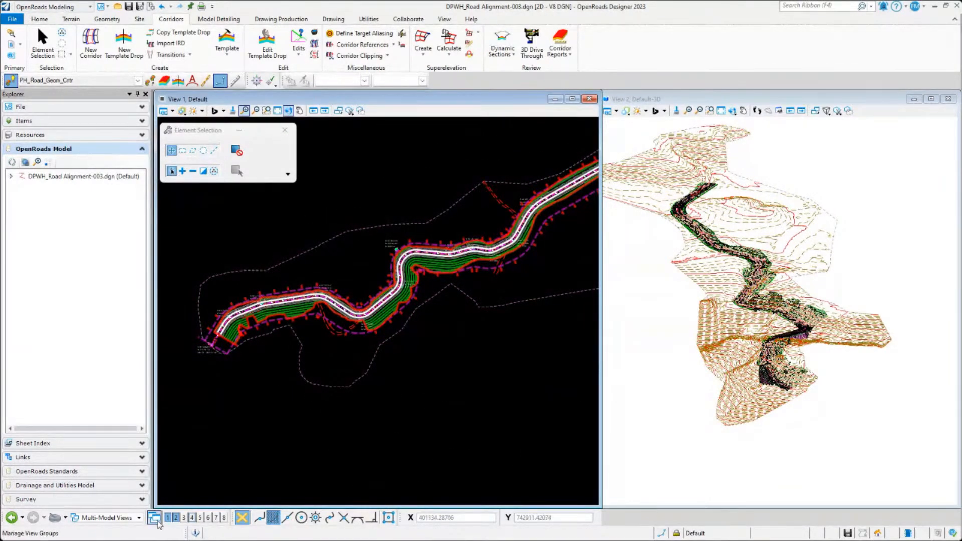
pyautogui.click(192, 517)
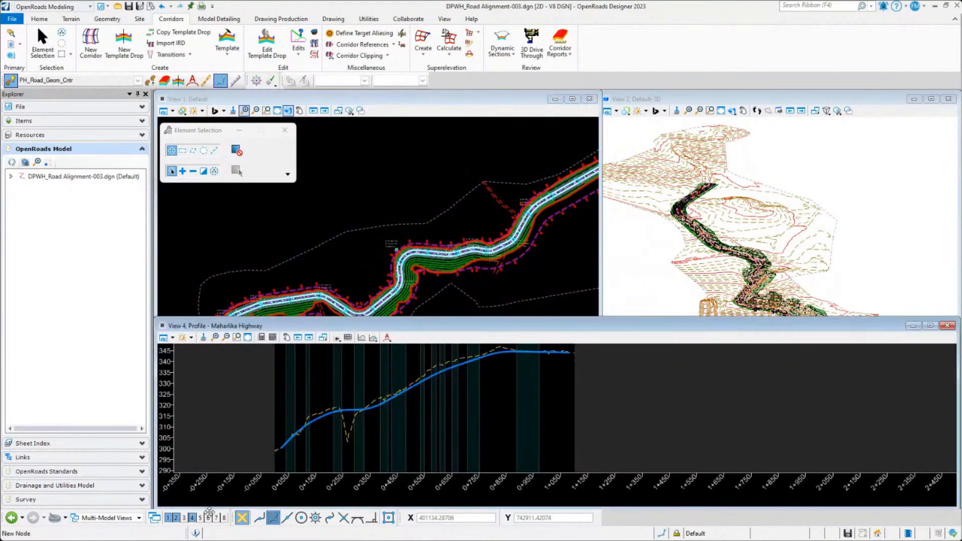
pyautogui.scroll(-2, 531, 213)
pyautogui.scroll(-2, 733, 160)
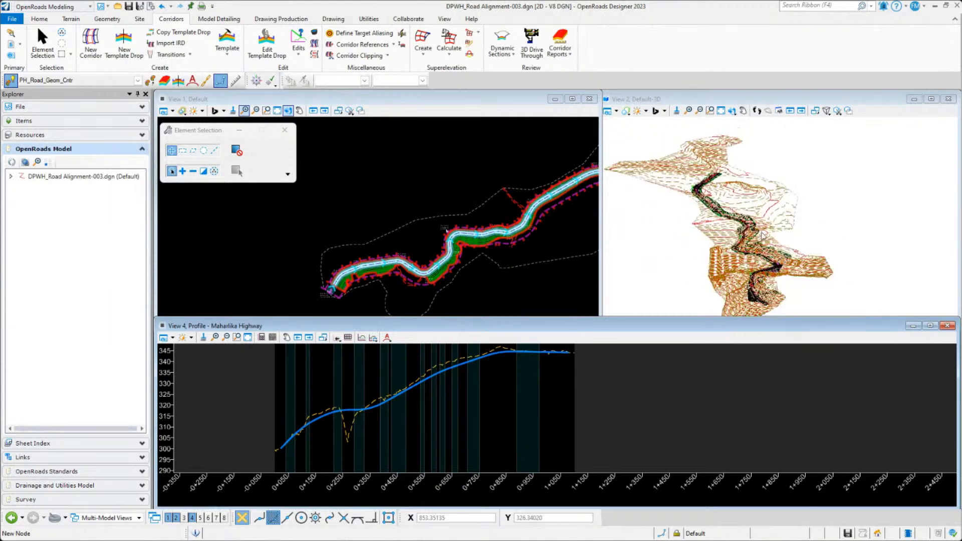
pyautogui.scroll(8, 752, 300)
pyautogui.scroll(4, 790, 292)
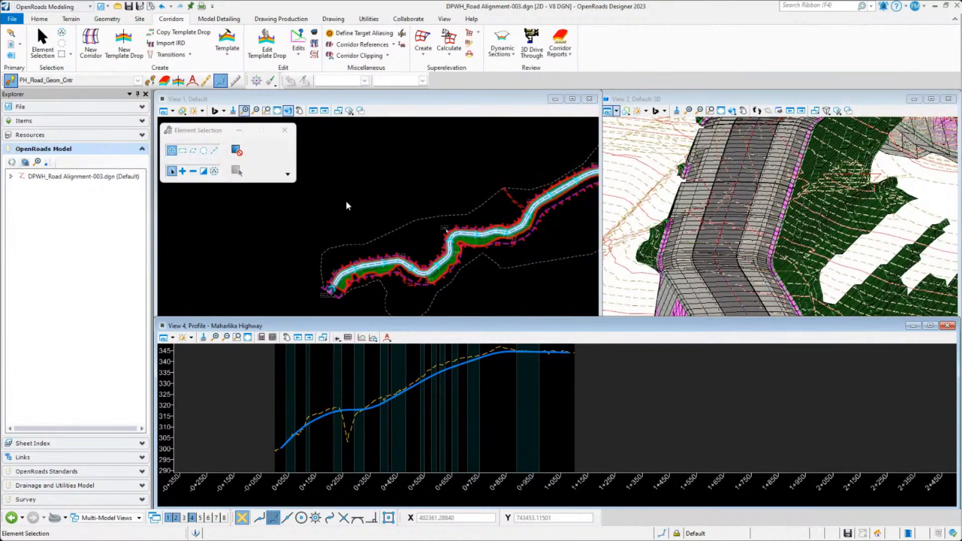
pyautogui.scroll(5, 398, 268)
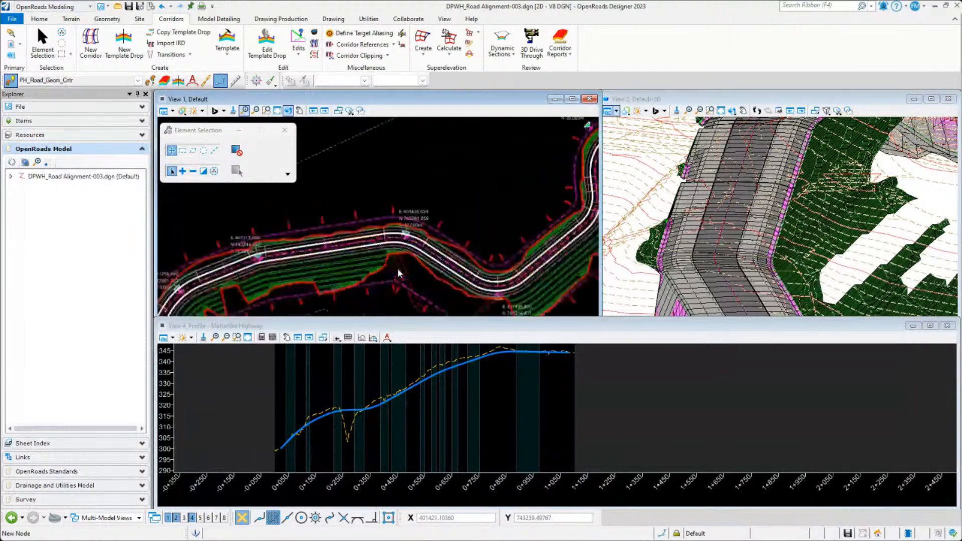
pyautogui.scroll(1, 398, 269)
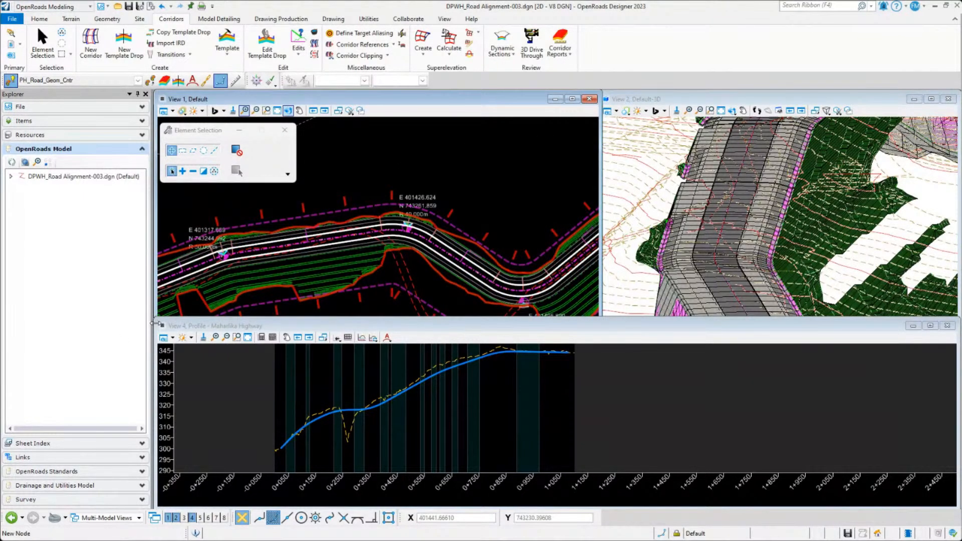
pyautogui.moveTo(152, 317); pyautogui.dragTo(464, 332)
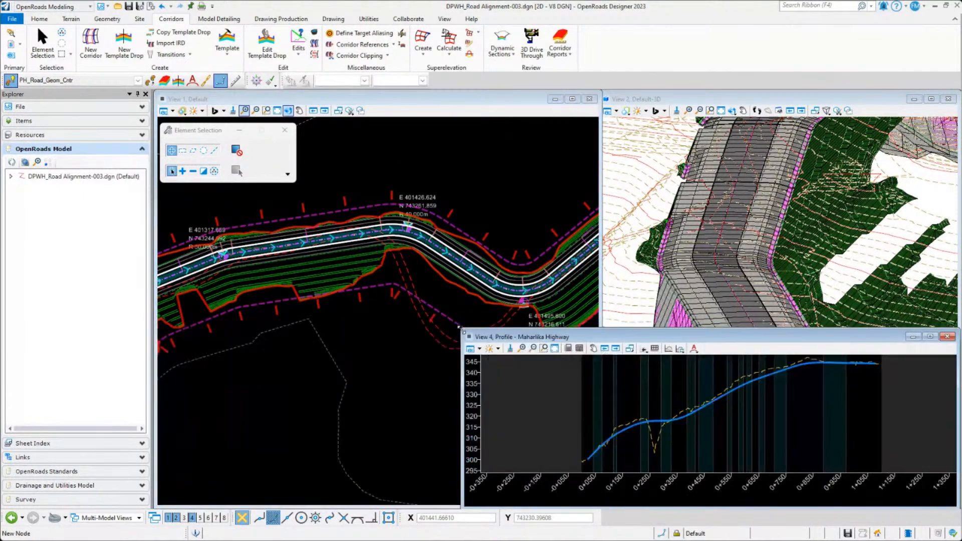
pyautogui.click(947, 338)
pyautogui.scroll(-3, 383, 288)
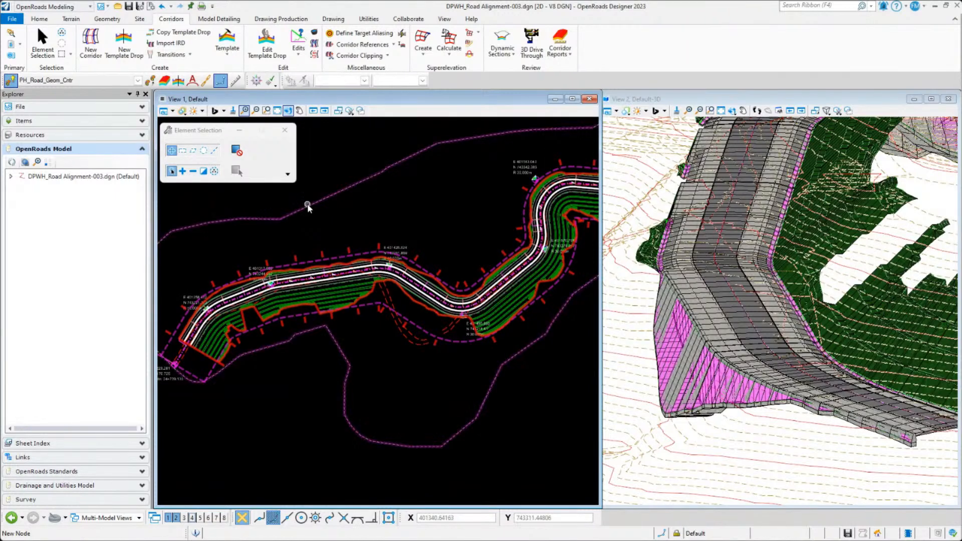
# - Start Equal Space Points along an element using feature definition PH_3D-Rd-Parapet_1.5mx50cmx50cmx50cm, with End Points off
pyautogui.click(109, 20)
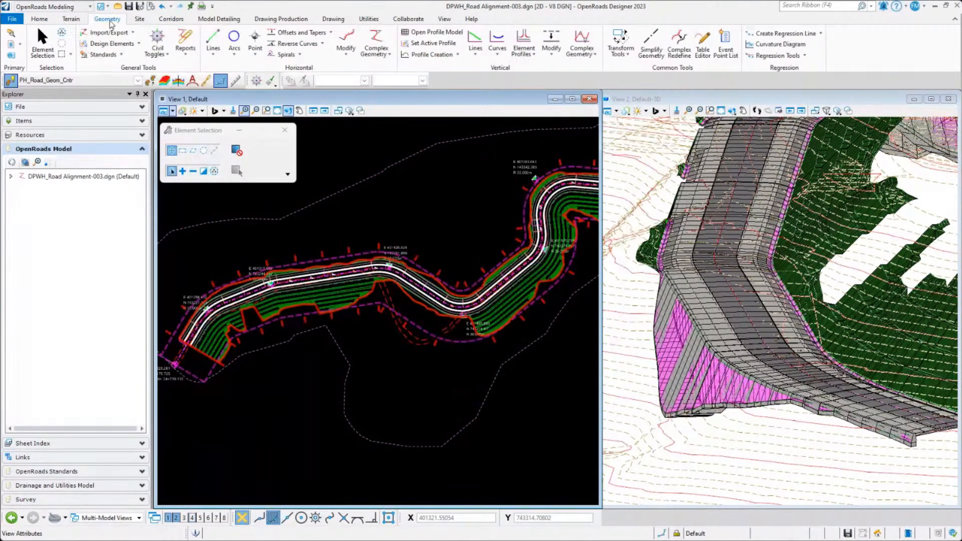
pyautogui.click(254, 59)
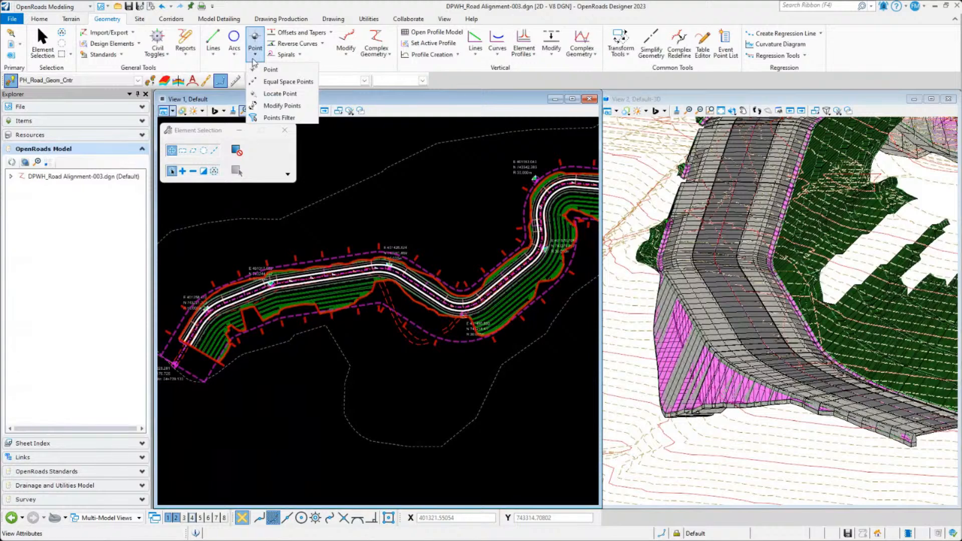
pyautogui.click(286, 82)
pyautogui.scroll(-3, 701, 366)
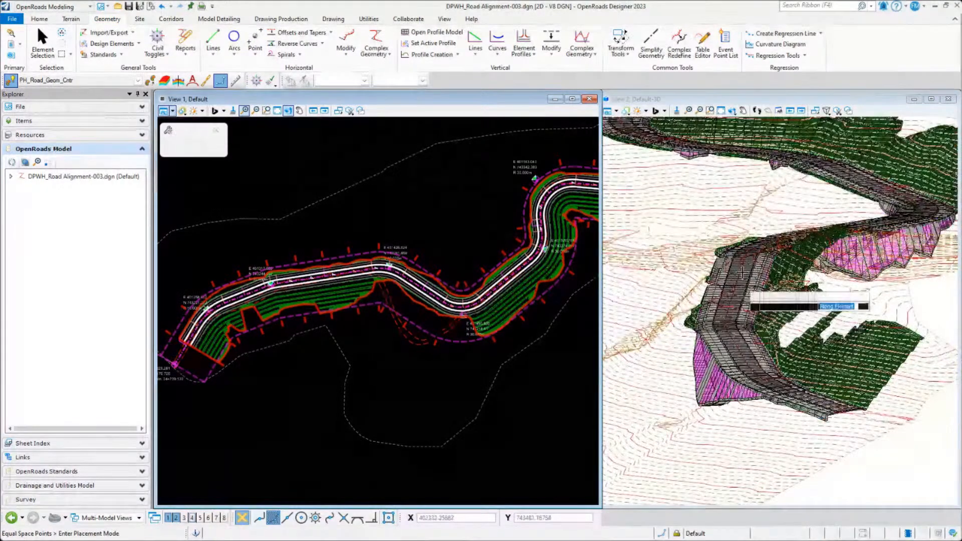
pyautogui.scroll(5, 742, 271)
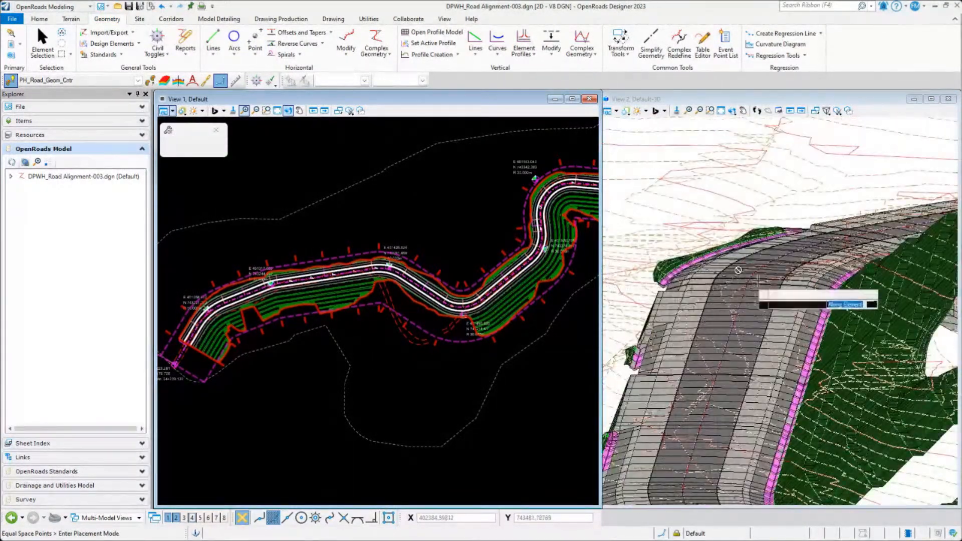
pyautogui.scroll(-5, 738, 270)
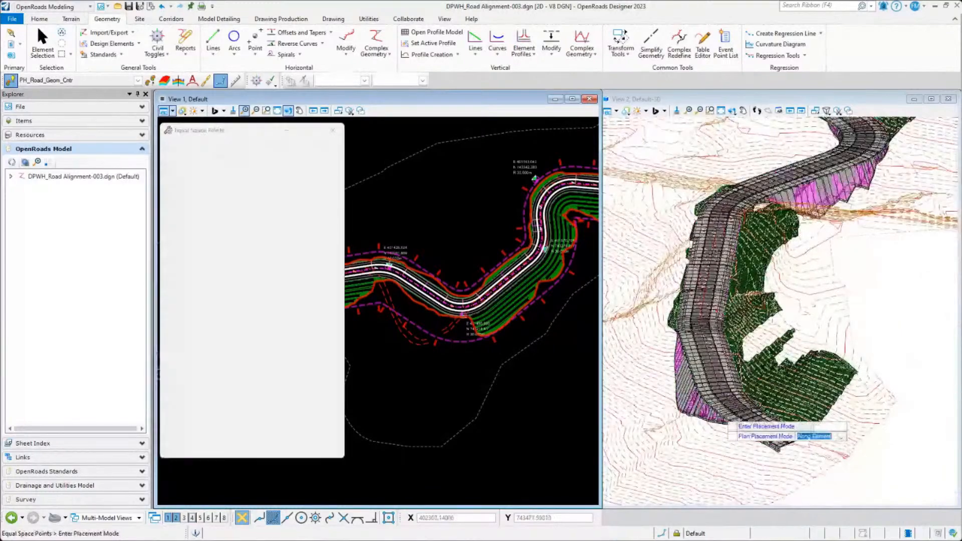
pyautogui.scroll(5, 730, 183)
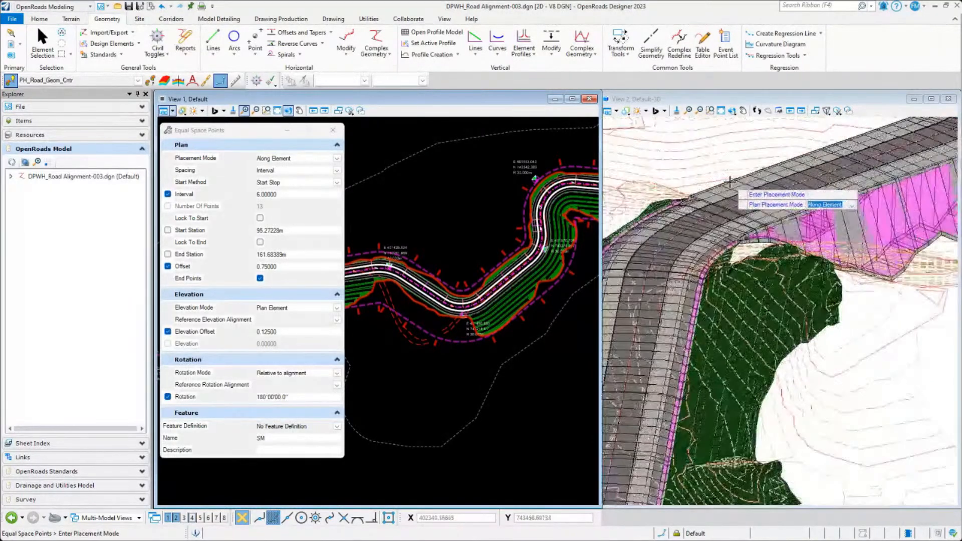
pyautogui.scroll(3, 730, 183)
pyautogui.scroll(-2, 447, 306)
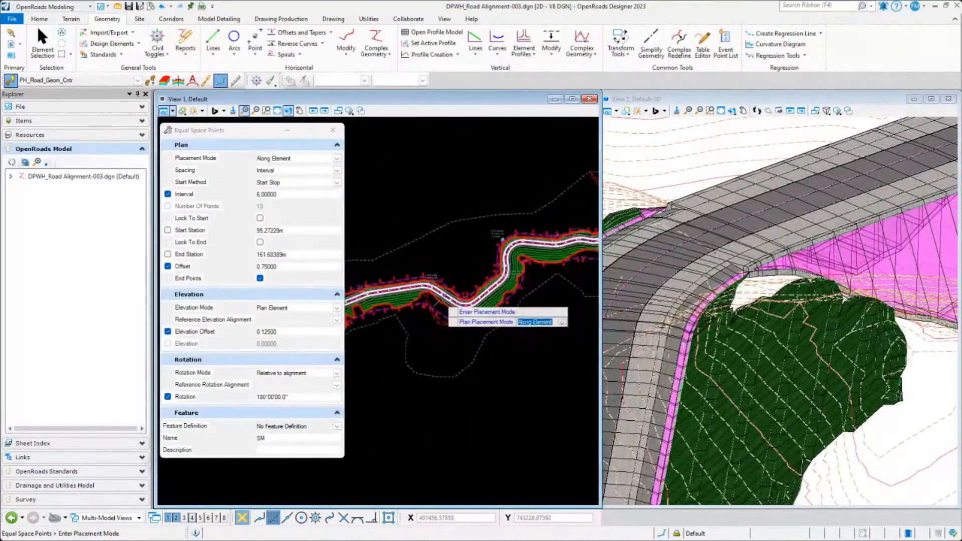
pyautogui.scroll(4, 437, 303)
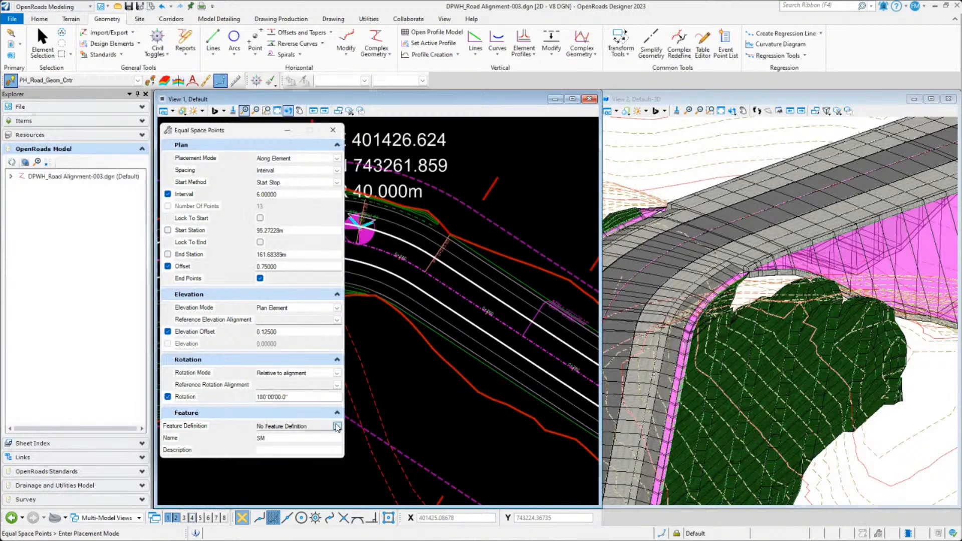
pyautogui.click(281, 426)
pyautogui.click(262, 428)
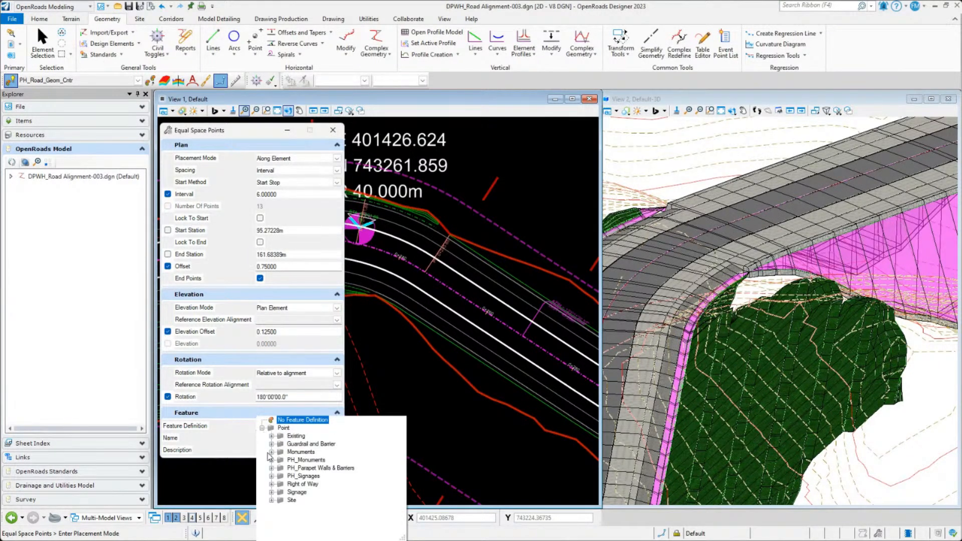
pyautogui.click(317, 470)
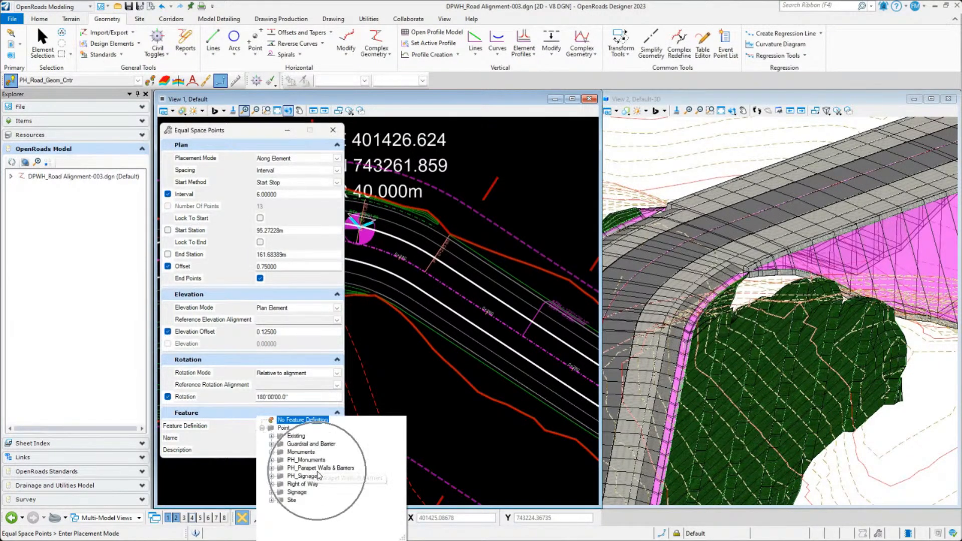
pyautogui.click(272, 468)
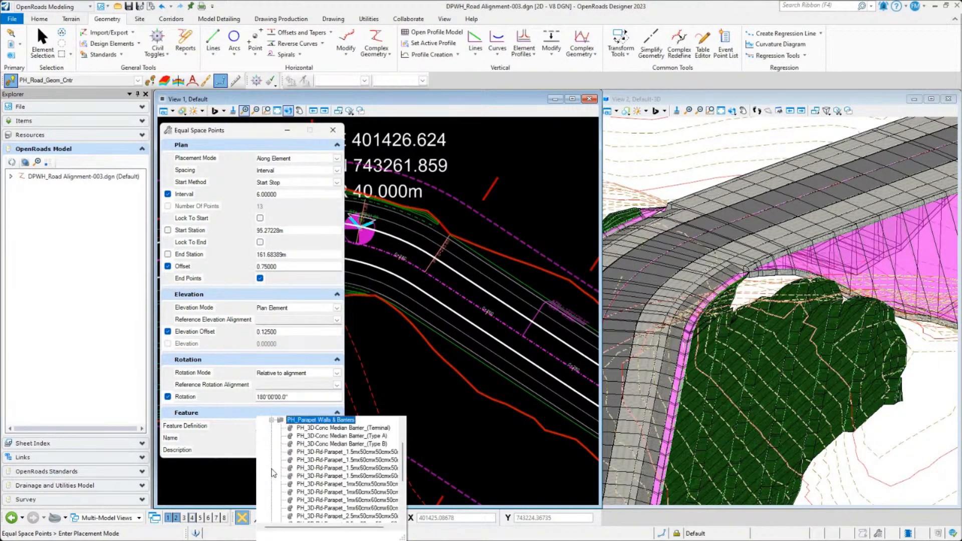
pyautogui.click(379, 454)
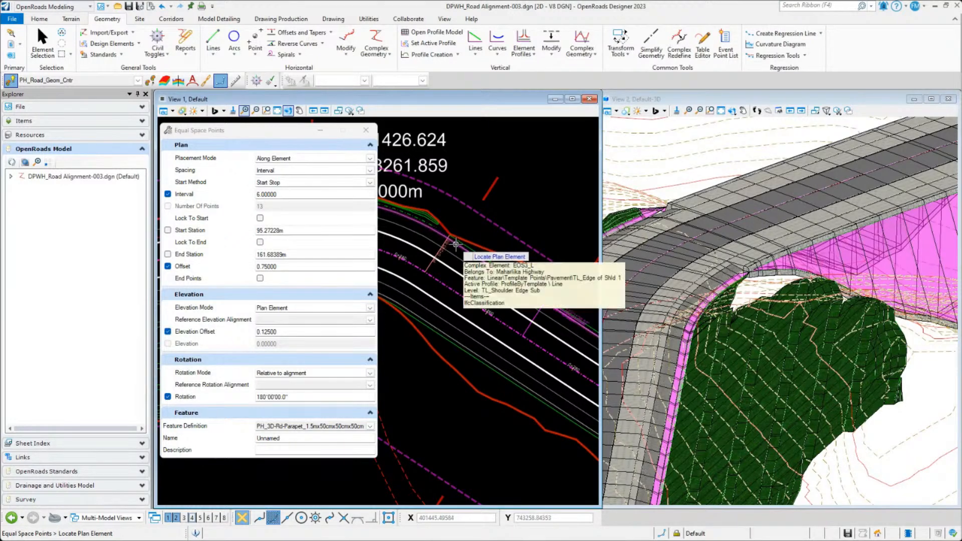
# - Choose the EOS3_L shoulder edge near the 0+245.65 PT as the plan element, accepting the Start Stop method and Interval spacing
pyautogui.click(454, 240)
pyautogui.scroll(2, 454, 241)
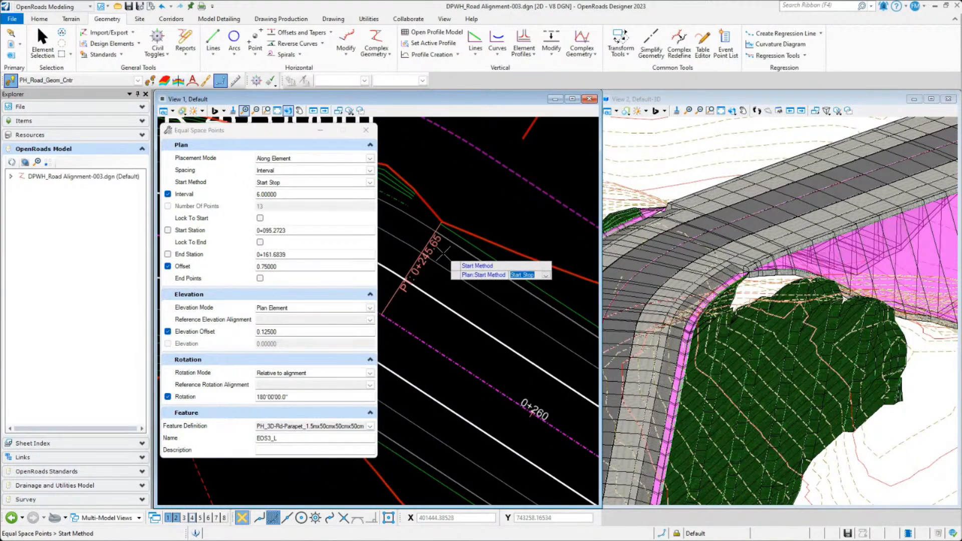
pyautogui.click(444, 252)
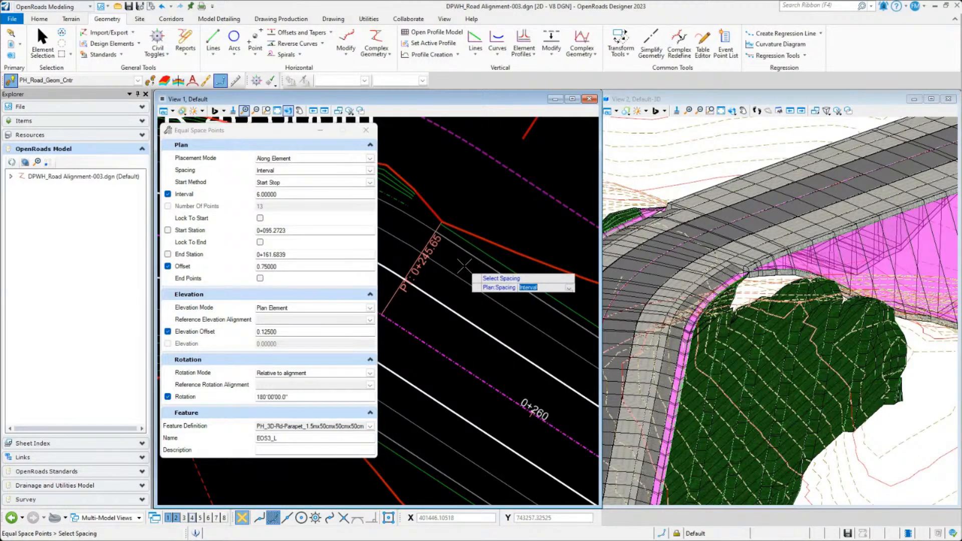
pyautogui.click(447, 249)
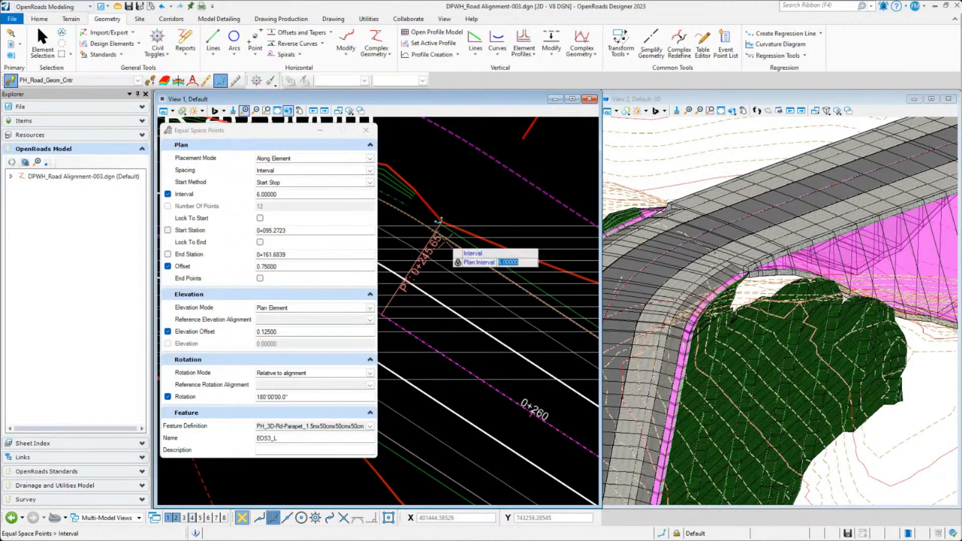
# - Set the drawing's annotation scale to Full Size 1=1
pyautogui.scroll(-3, 445, 238)
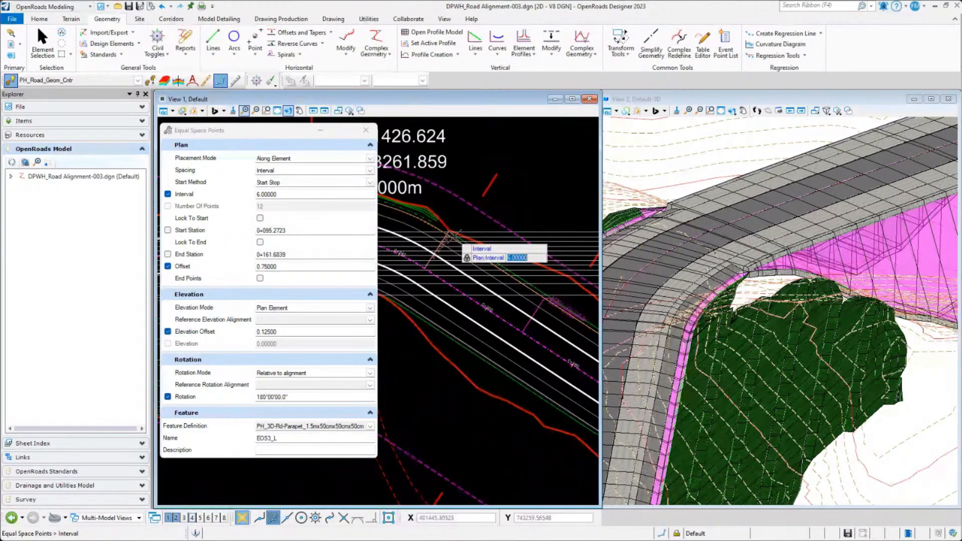
pyautogui.scroll(-1, 455, 236)
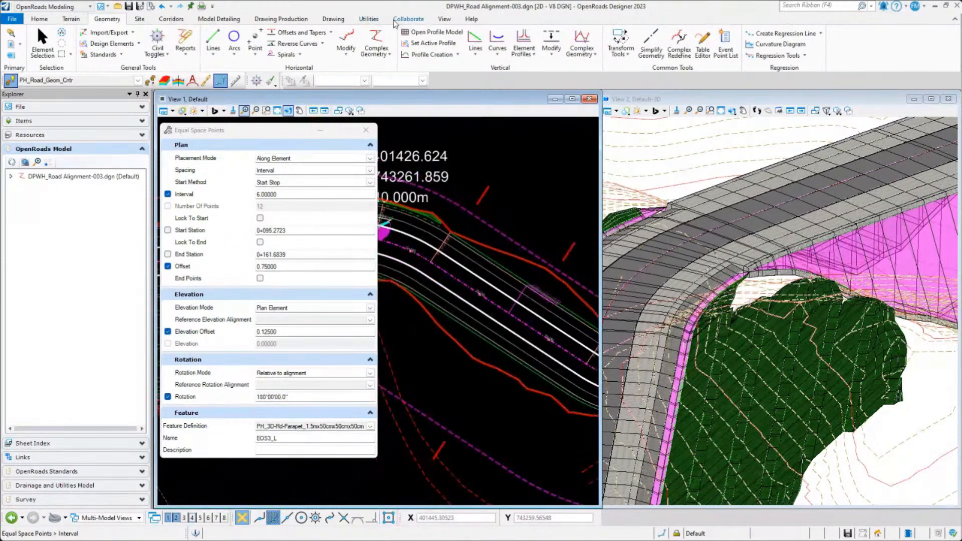
pyautogui.click(282, 20)
pyautogui.click(732, 33)
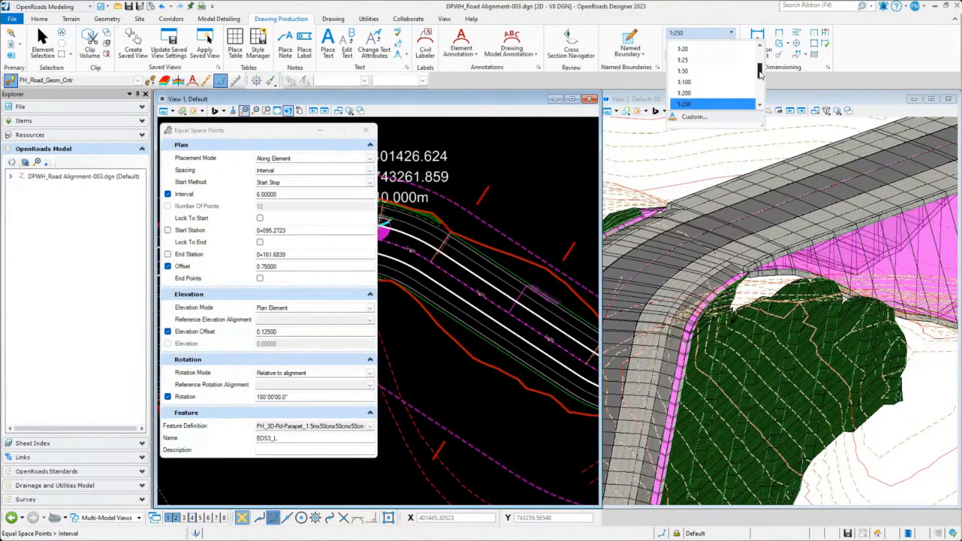
pyautogui.moveTo(759, 71); pyautogui.dragTo(760, 54)
pyautogui.click(713, 60)
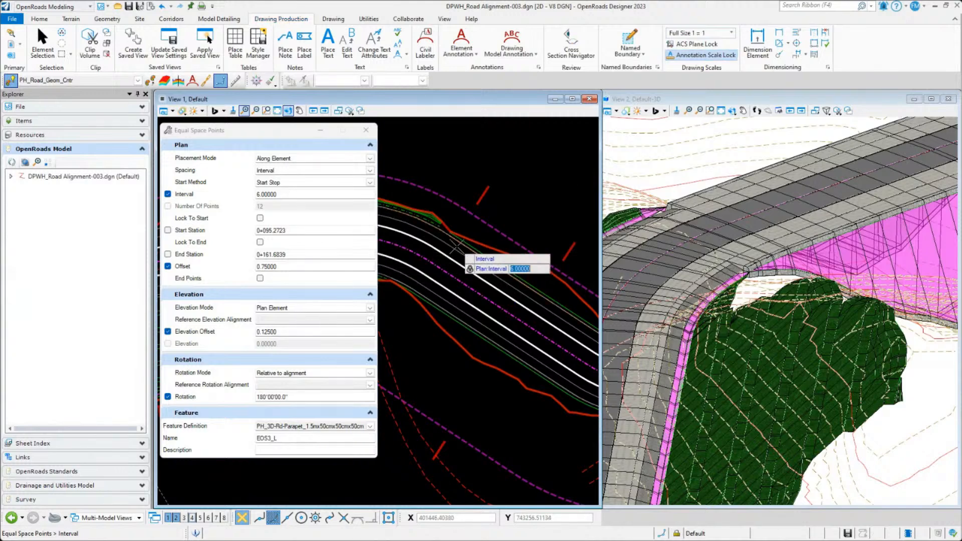
# - Set the parapet point interval to 2 m and start the row at about station 0+237.11 on the shoulder edge
pyautogui.scroll(2, 456, 247)
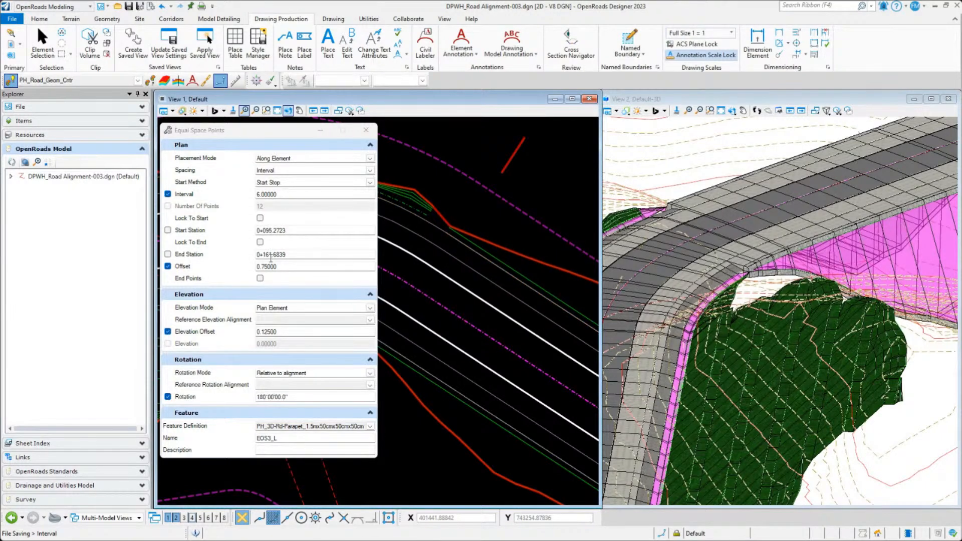
pyautogui.click(285, 194)
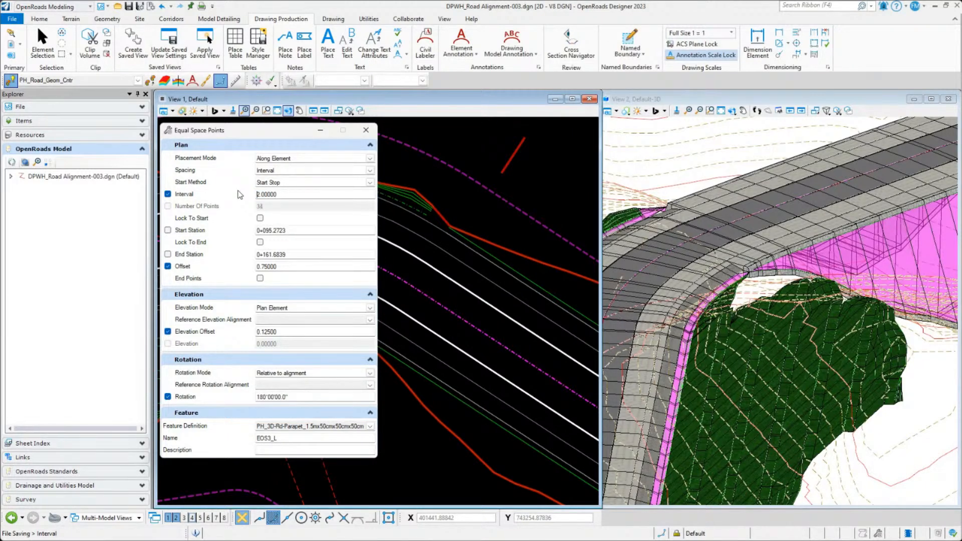
pyautogui.click(444, 241)
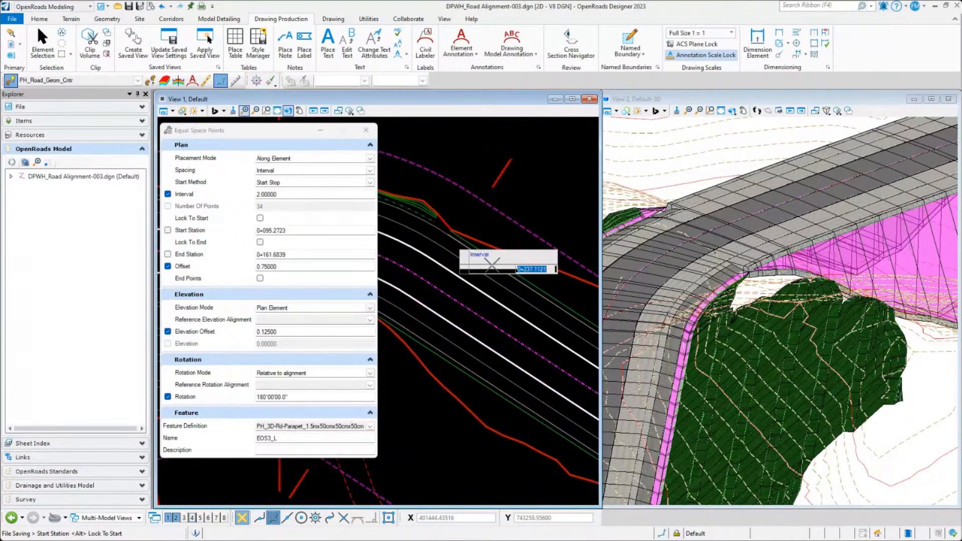
pyautogui.click(521, 290)
# - Extend the parapet row around the curve to about station 0+315.87 and set its horizontal offset to 0
pyautogui.moveTo(546, 299); pyautogui.dragTo(501, 268, button='middle')
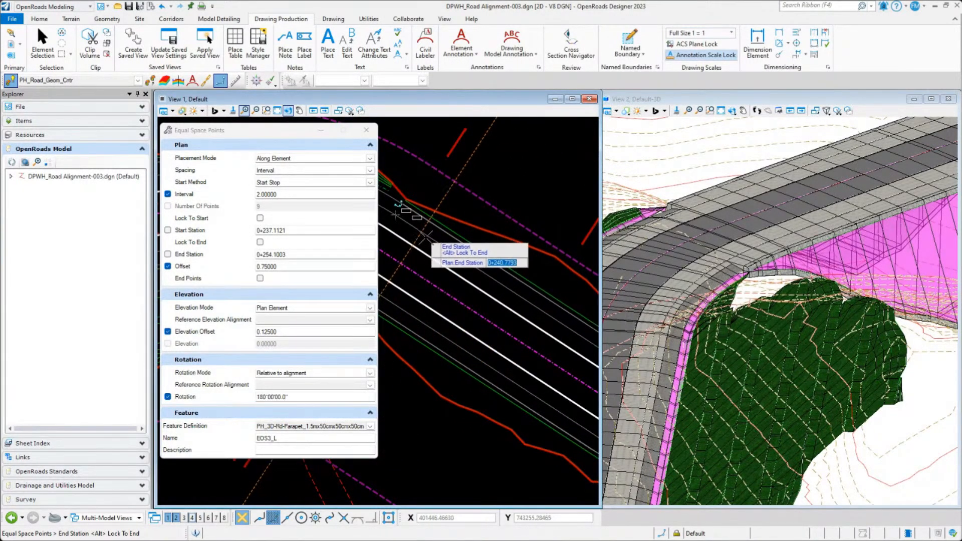
pyautogui.moveTo(541, 313); pyautogui.dragTo(412, 240, button='middle')
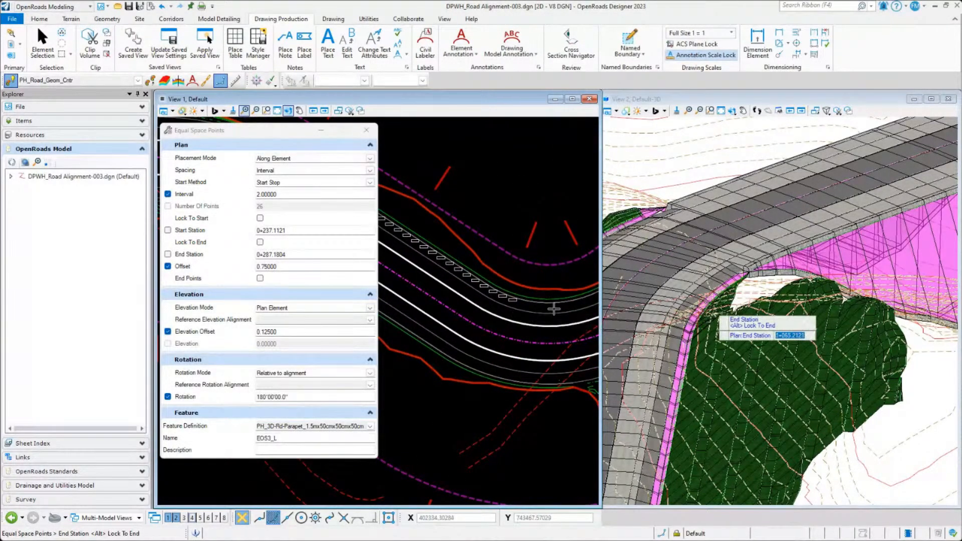
pyautogui.moveTo(583, 293); pyautogui.dragTo(480, 299, button='middle')
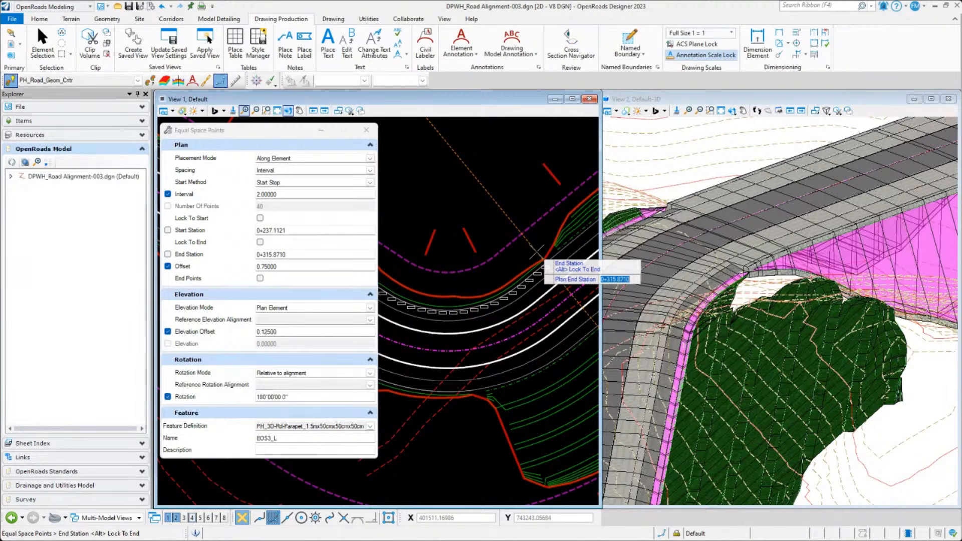
pyautogui.click(521, 254)
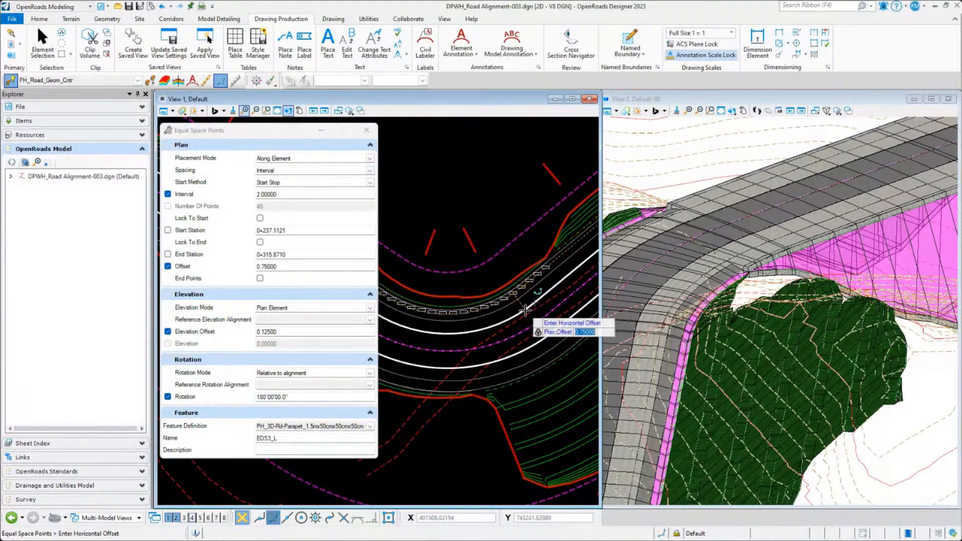
pyautogui.scroll(4, 535, 314)
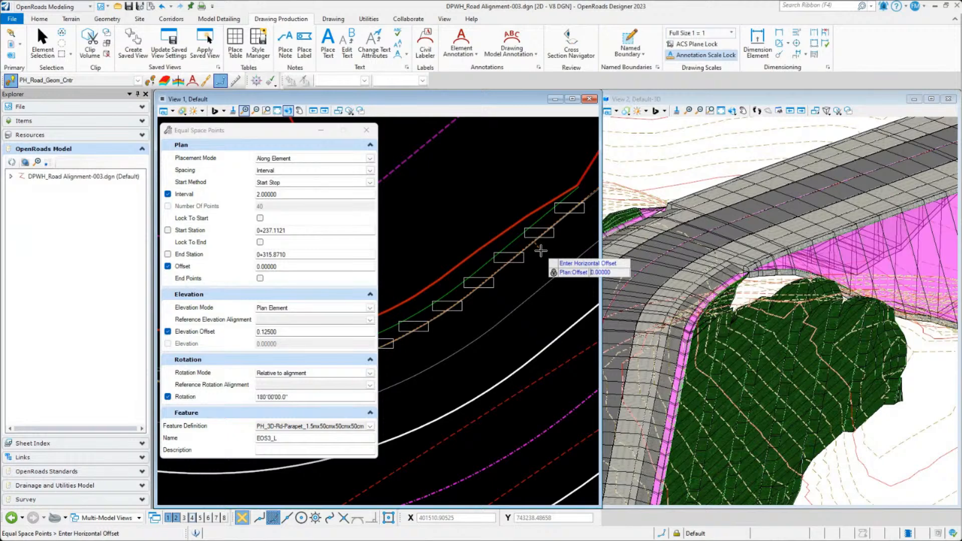
# - Accept the horizontal offset, use the EOS3_L shoulder edge as the elevation reference, and set the elevation offset to 0
pyautogui.click(541, 251)
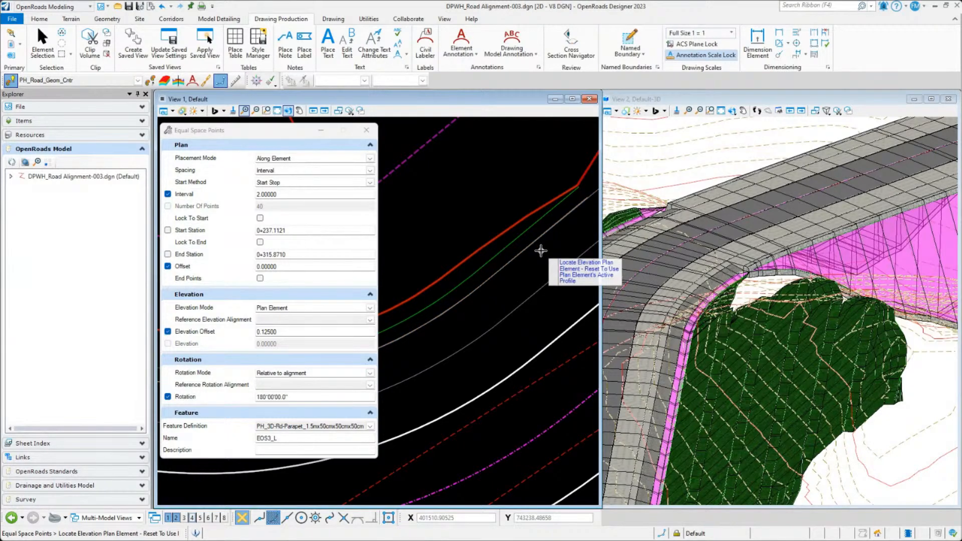
pyautogui.click(512, 282)
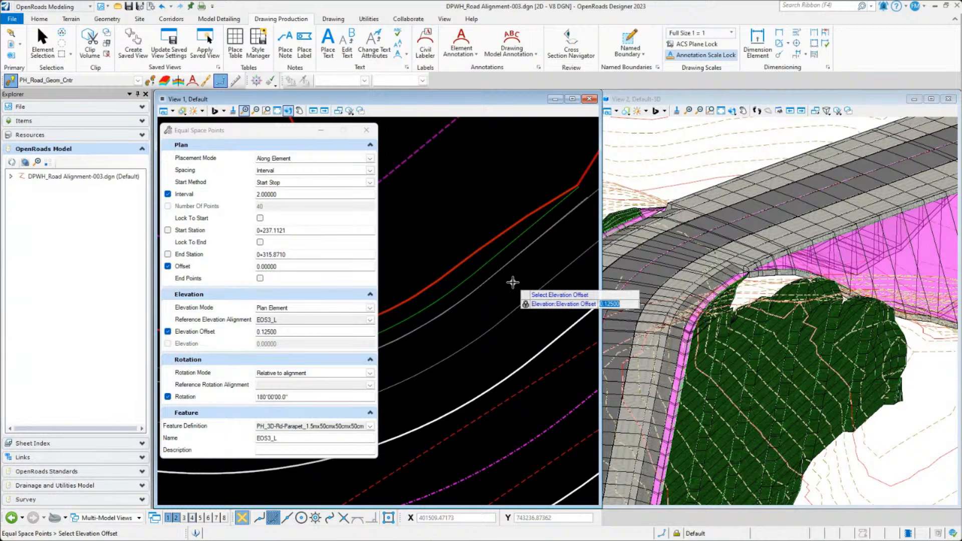
pyautogui.write('000')
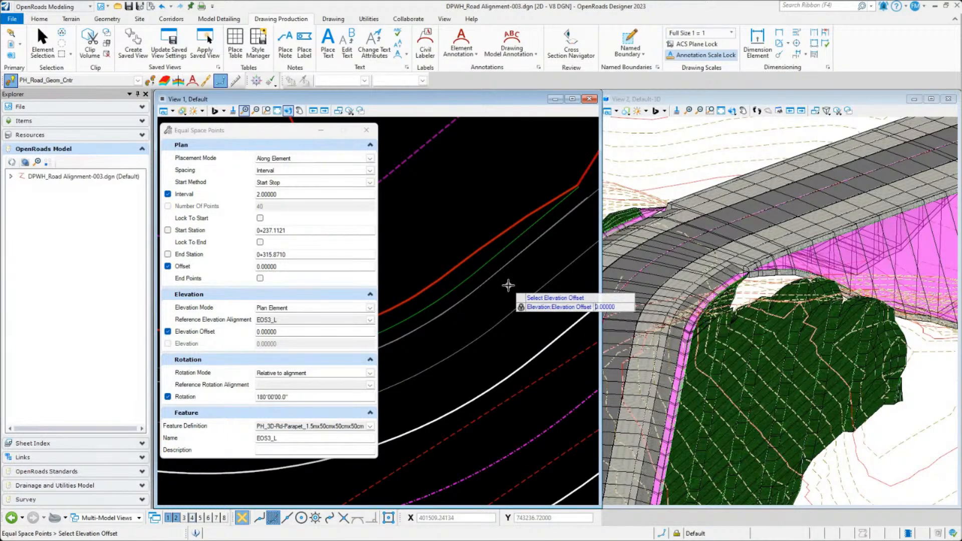
pyautogui.click(508, 285)
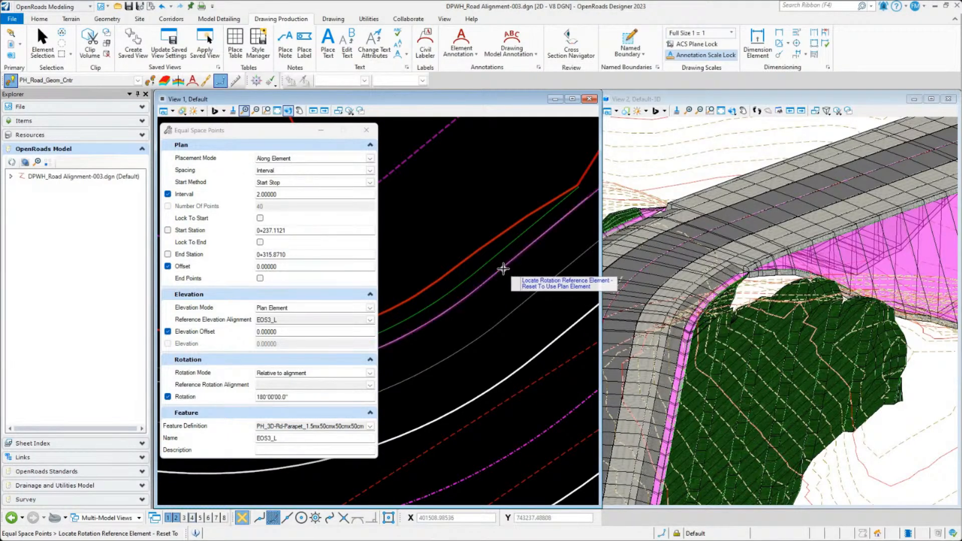
# - Use EOS3_L as the rotation reference, set the rotation to 0°, and place the parapet row
pyautogui.click(498, 284)
pyautogui.click(498, 283)
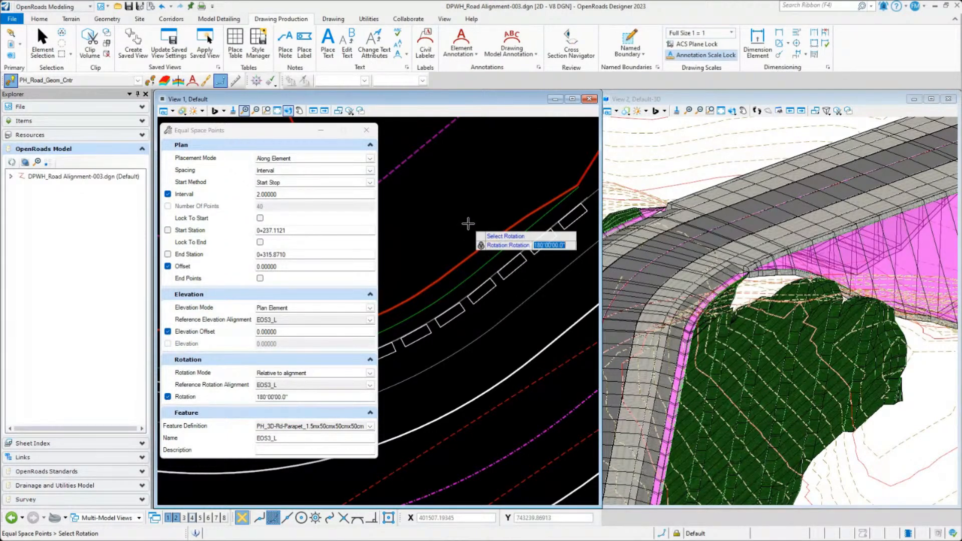
pyautogui.write('0')
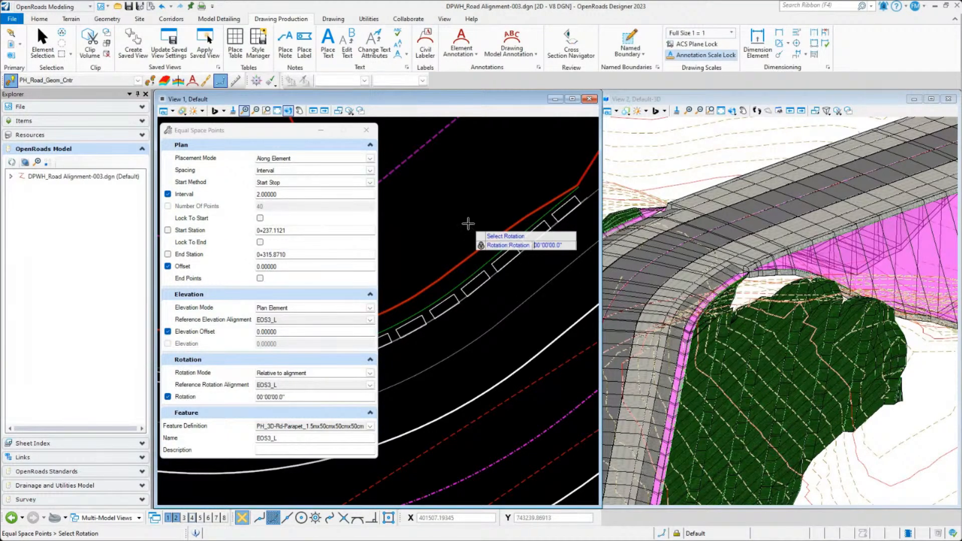
pyautogui.click(468, 223)
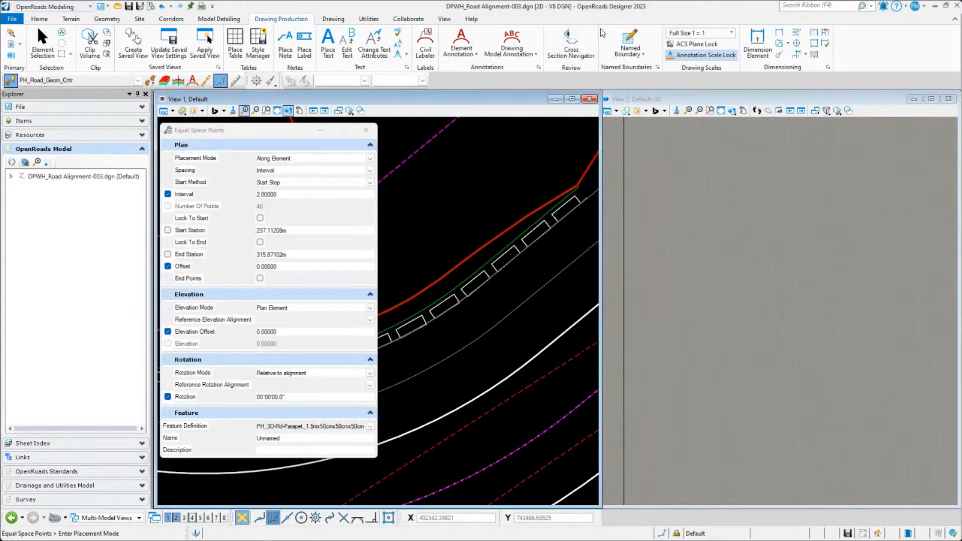
# - Set the annotation scale of the Default-3D model to Full Size 1=1
pyautogui.click(652, 99)
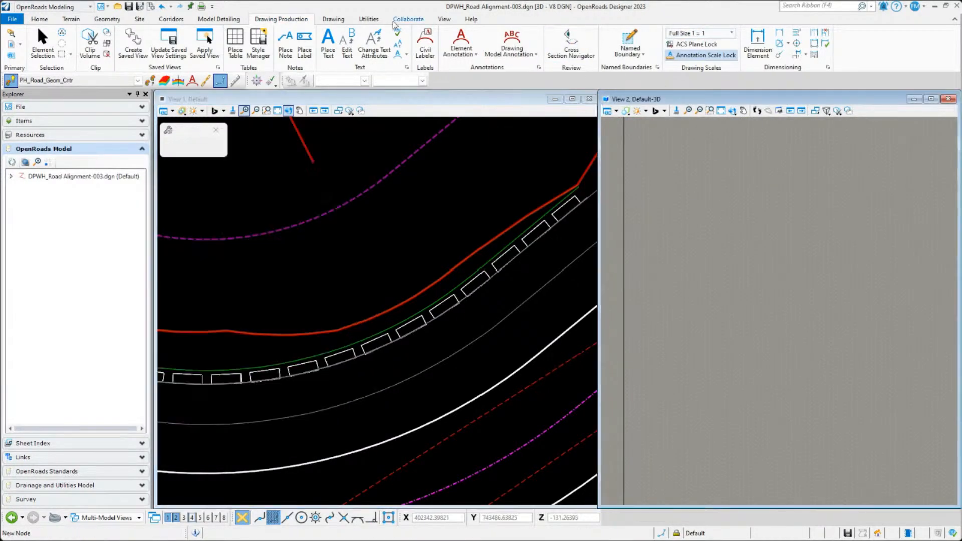
pyautogui.click(722, 33)
pyautogui.scroll(5, 744, 52)
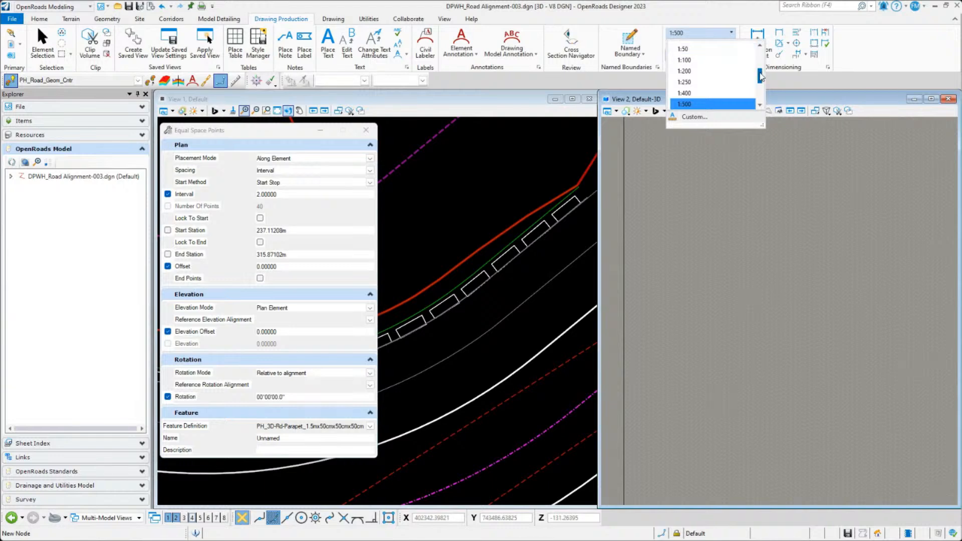
pyautogui.click(704, 49)
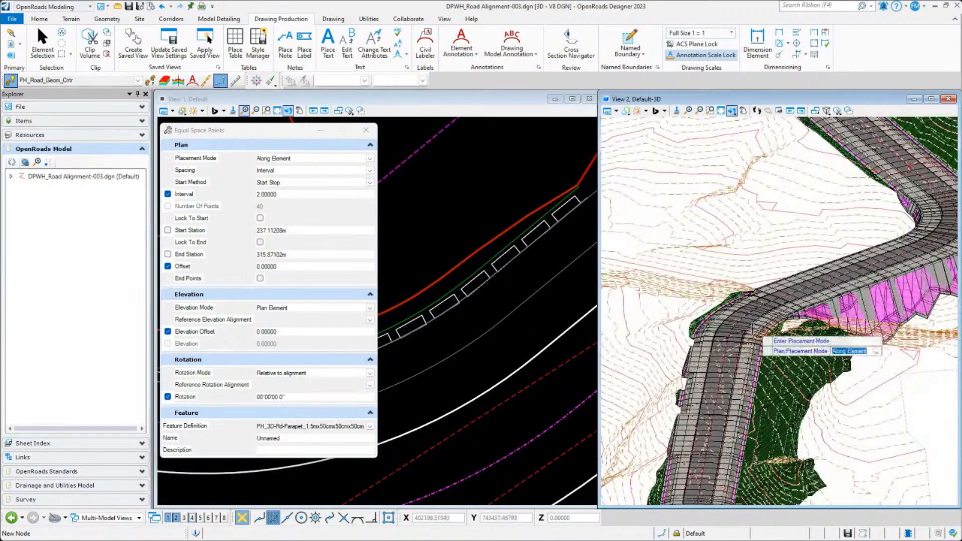
# - Leave the Equal Space Points tool and examine the parapets' spacing and orientation along the curved shoulder edge in 3D and plan
pyautogui.scroll(5, 744, 309)
pyautogui.scroll(6, 841, 258)
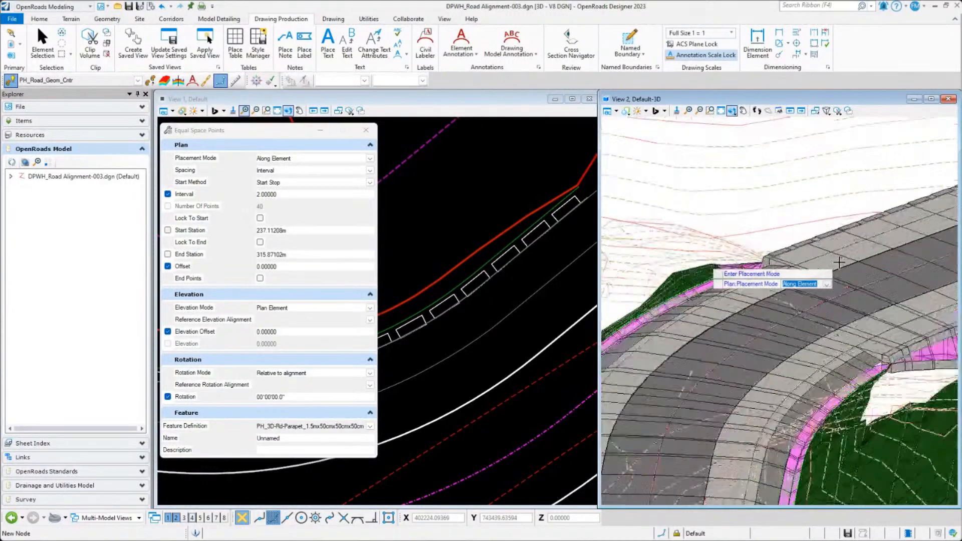
pyautogui.press('Escape')
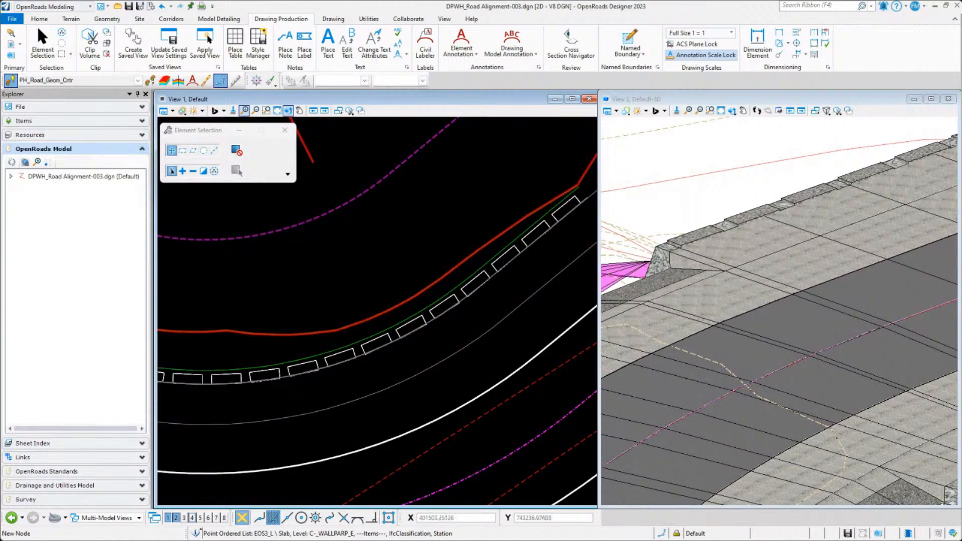
pyautogui.moveTo(0, 236); pyautogui.dragTo(185, 134)
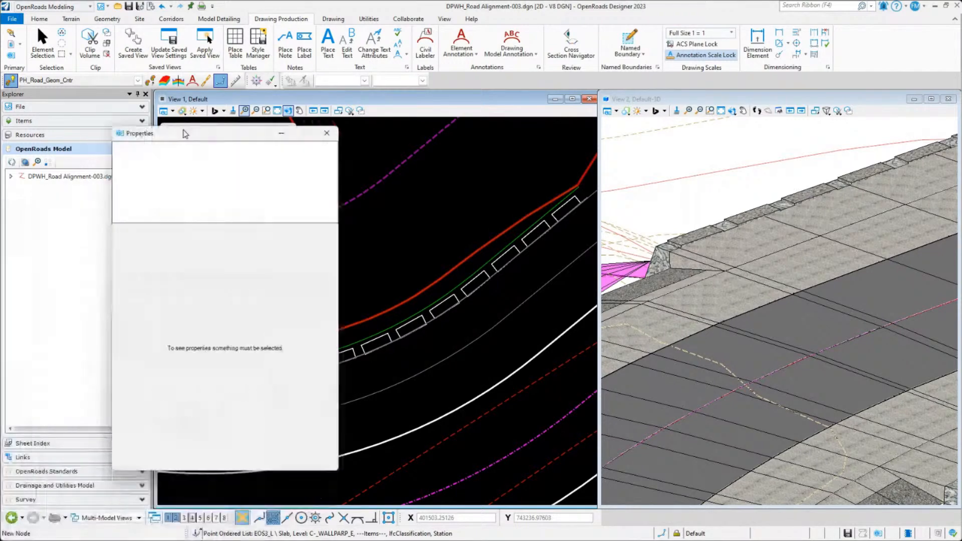
pyautogui.click(327, 135)
pyautogui.scroll(-1, 500, 430)
pyautogui.scroll(-2, 621, 269)
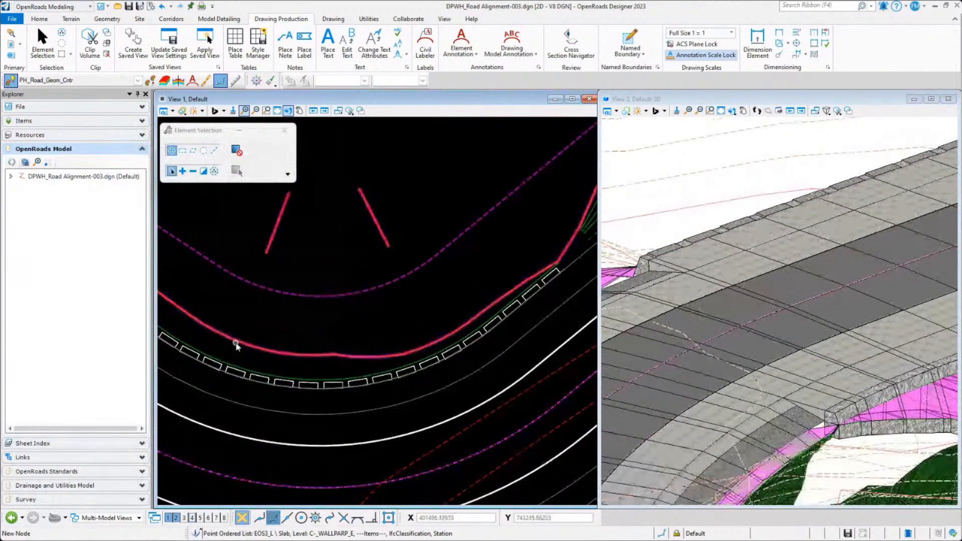
pyautogui.moveTo(233, 341); pyautogui.dragTo(403, 321, button='middle')
pyautogui.scroll(2, 232, 253)
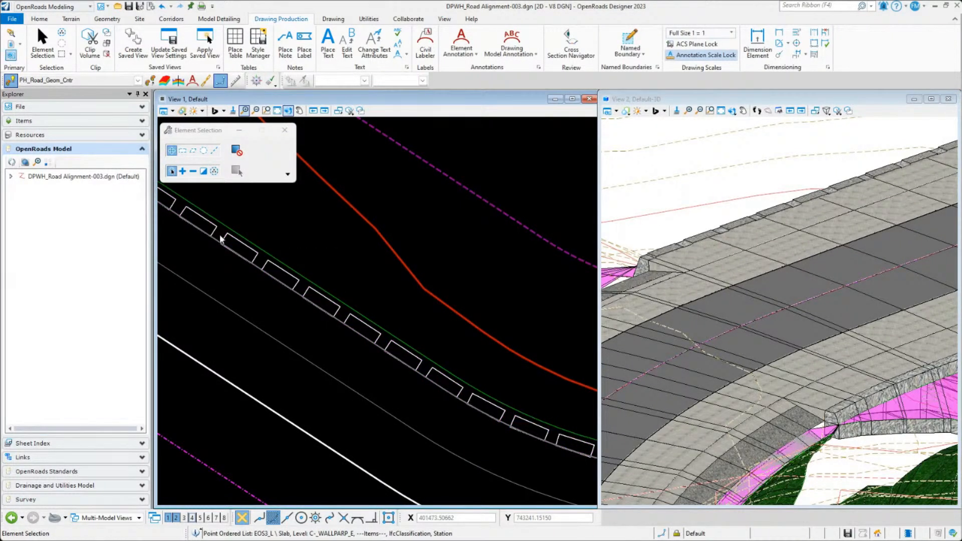
pyautogui.moveTo(224, 133); pyautogui.dragTo(449, 127)
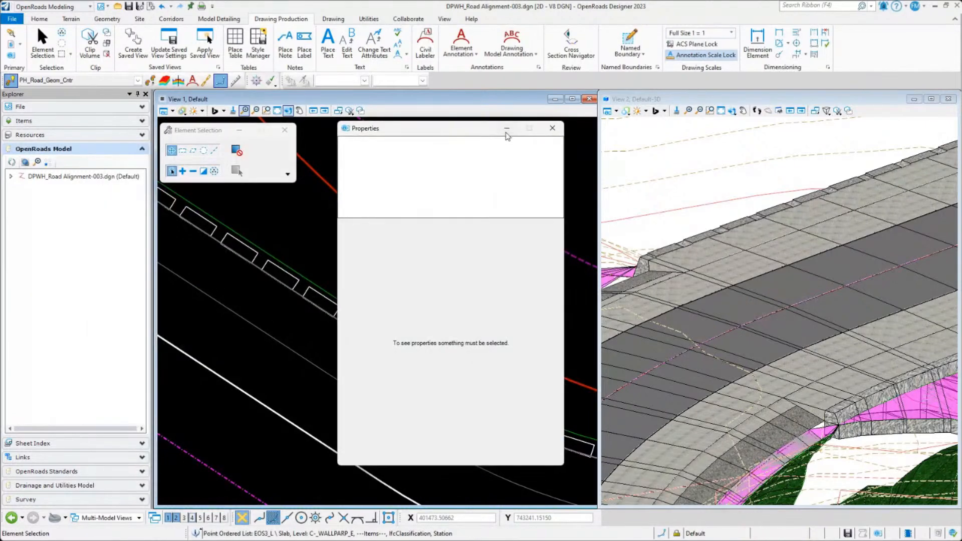
pyautogui.click(553, 128)
pyautogui.click(21, 46)
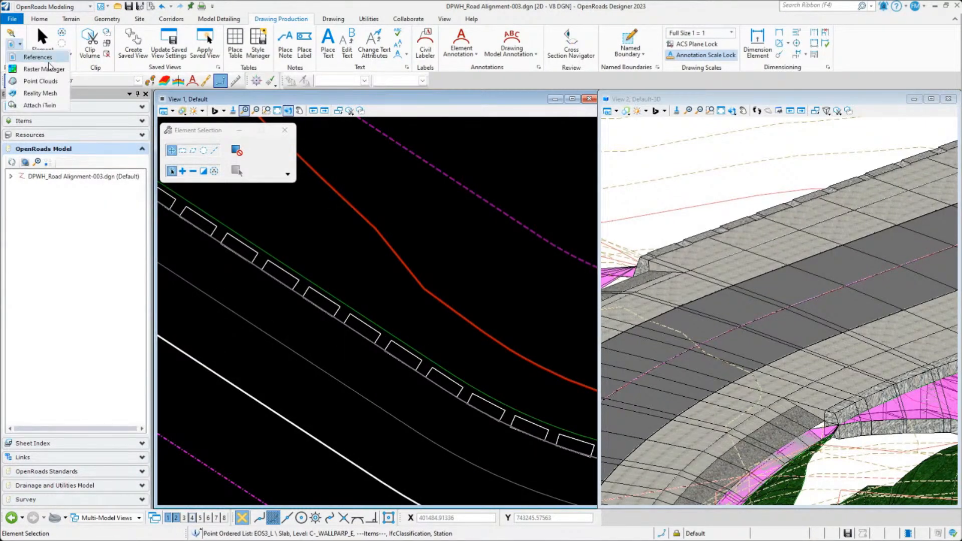
pyautogui.click(45, 55)
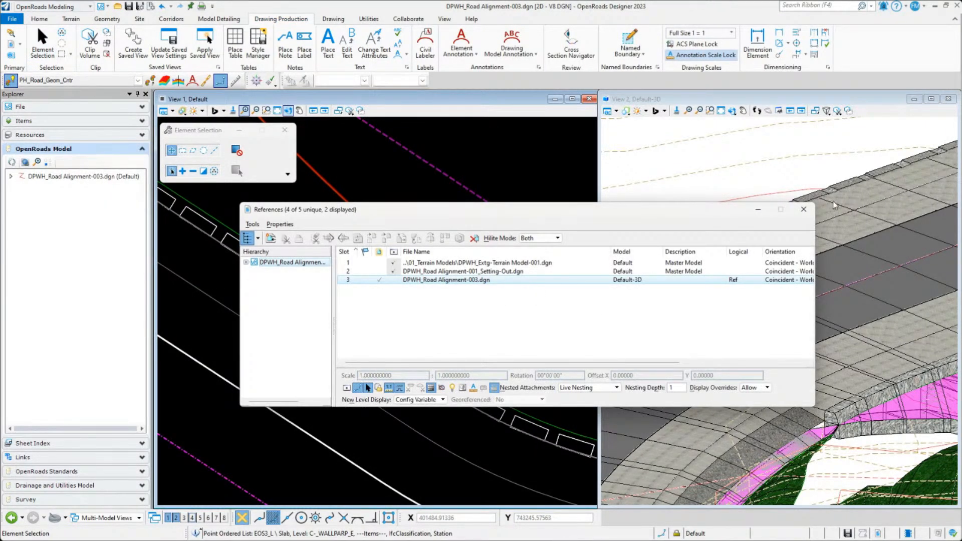
pyautogui.click(804, 209)
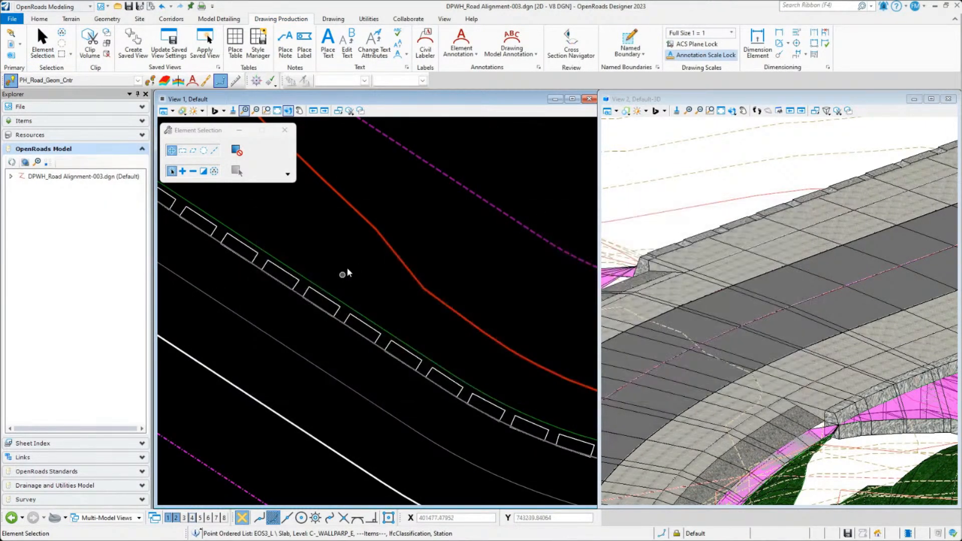
# - Set the offset of the equally spaced parapet blocks along the upper road edge to 0.6 m and save the file
pyautogui.click(313, 289)
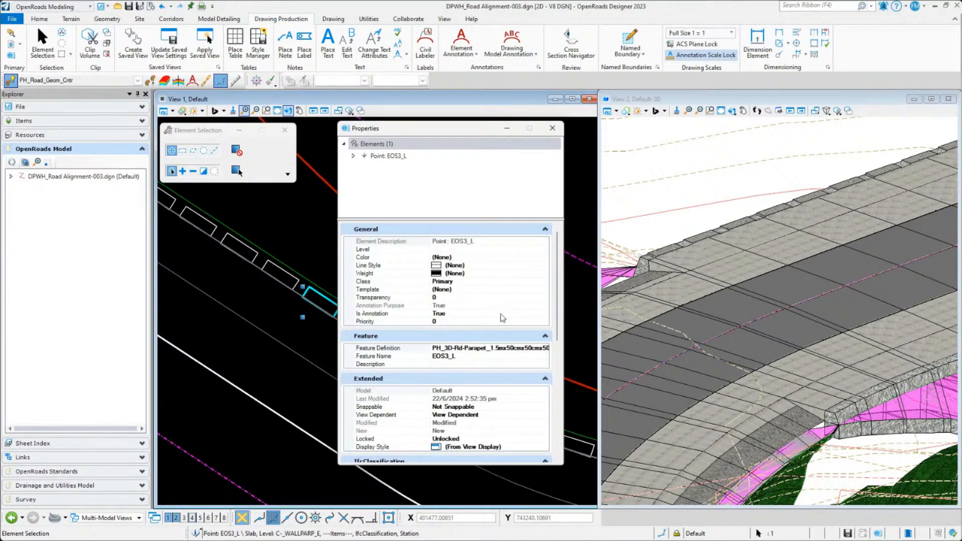
pyautogui.scroll(-8, 503, 317)
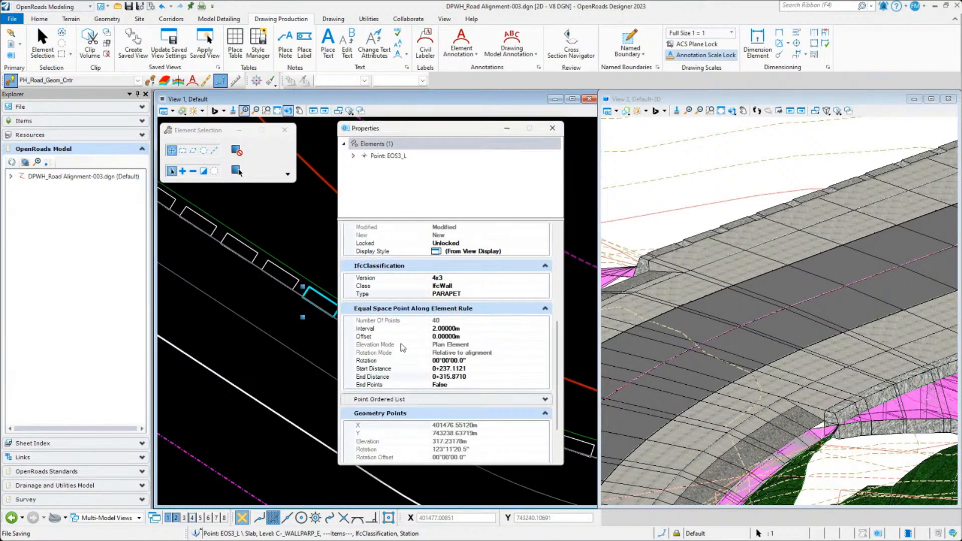
pyautogui.click(432, 337)
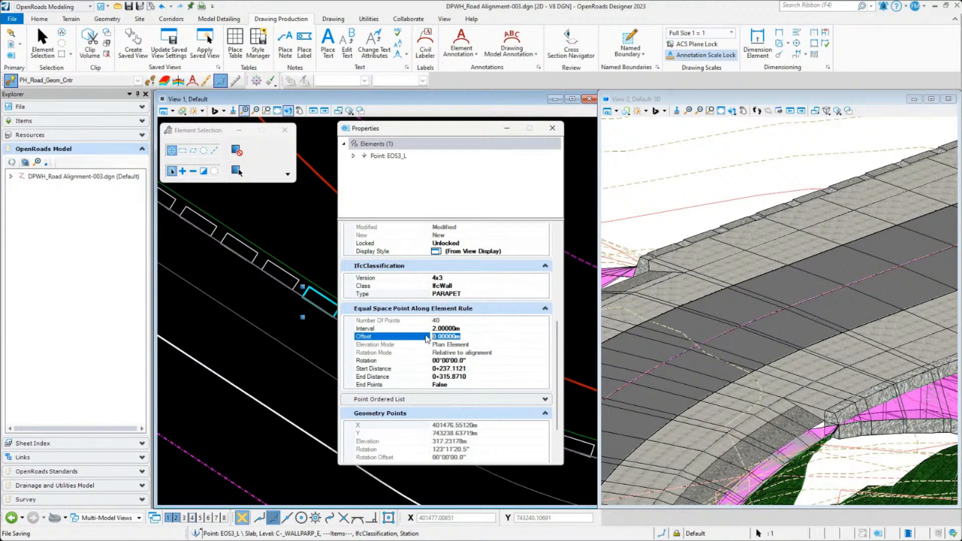
pyautogui.press('BackSpace')
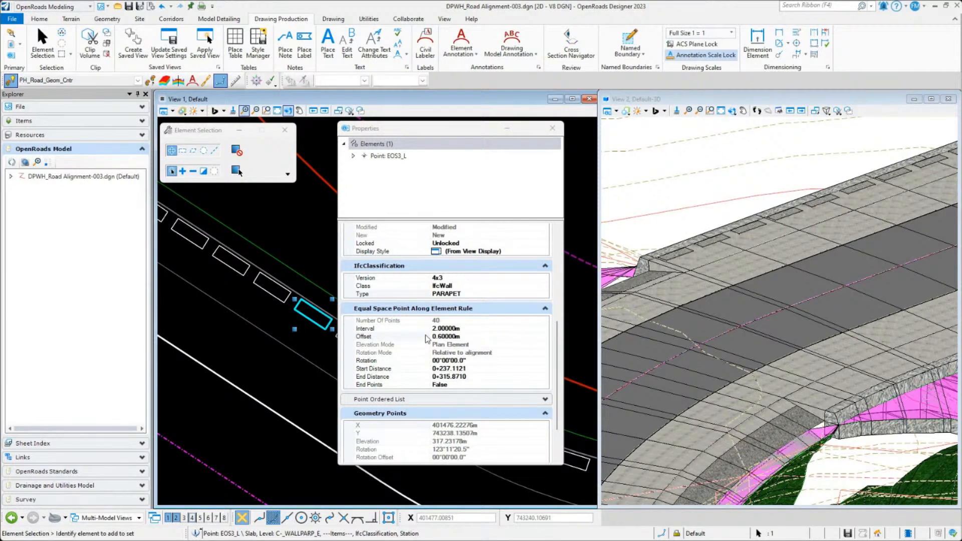
pyautogui.hotkey('ctrl', 's')
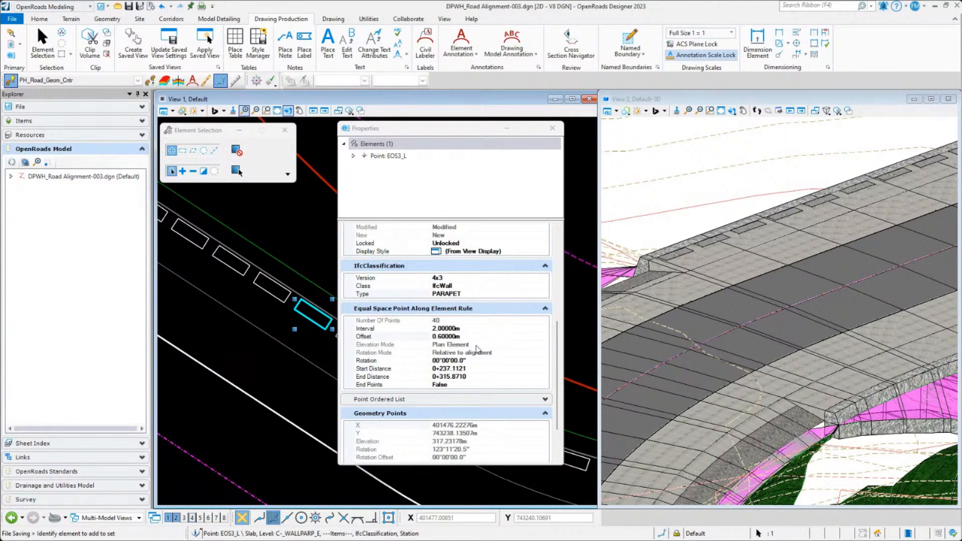
# - Set the delta elevation of the selected parapet blocks to 0.6 m in their point constraints
pyautogui.click(450, 398)
pyautogui.scroll(-3, 449, 400)
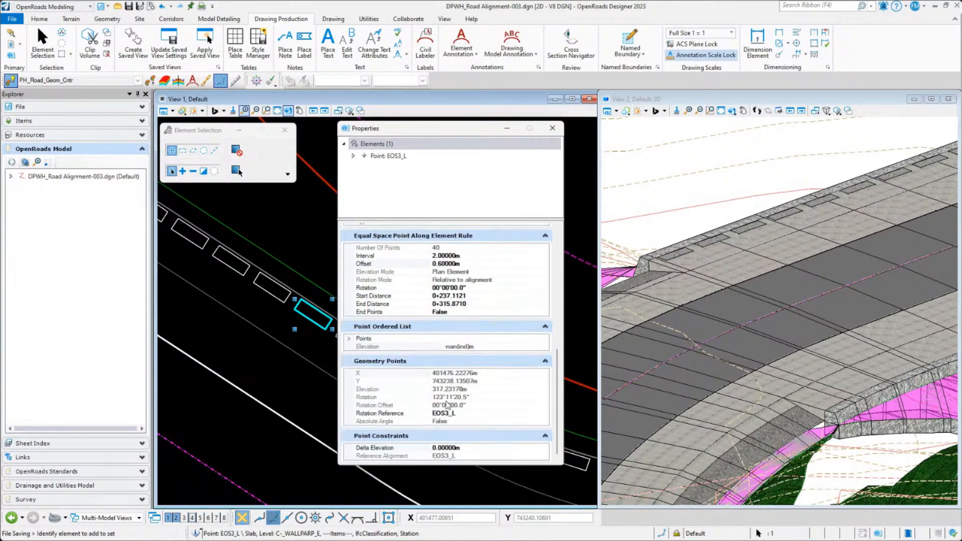
pyautogui.click(437, 449)
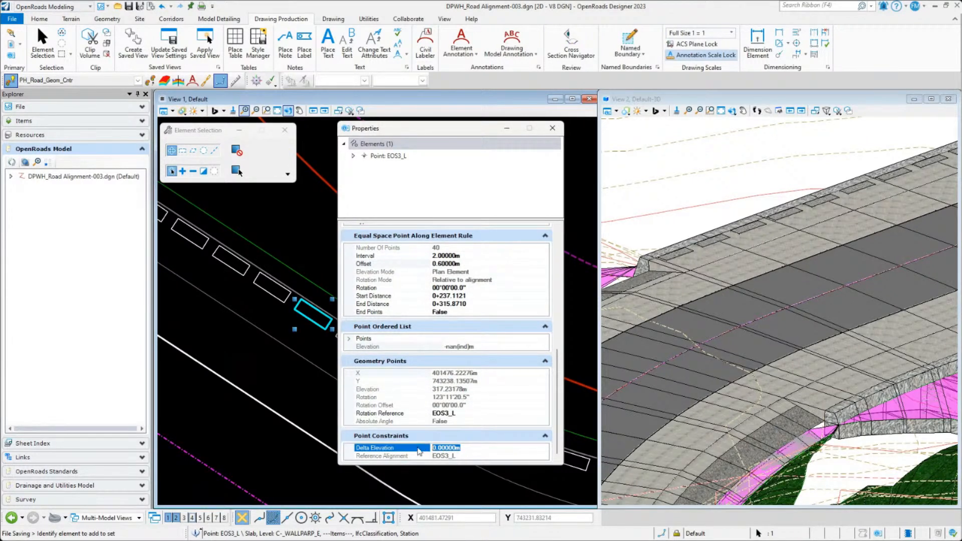
pyautogui.write('0.6')
pyautogui.press('Return')
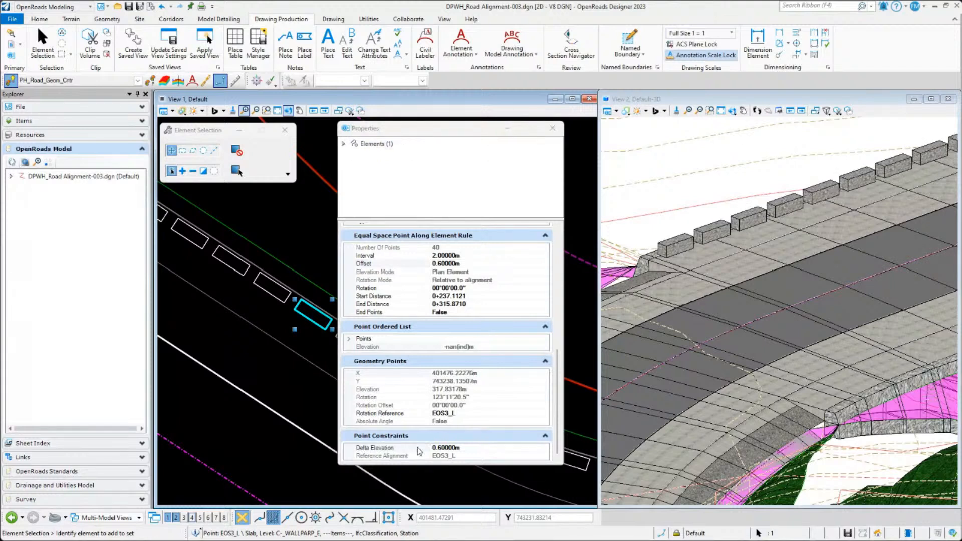
# - Set the parapet blocks' delta elevation to 0.5 m and close their properties
pyautogui.click(468, 447)
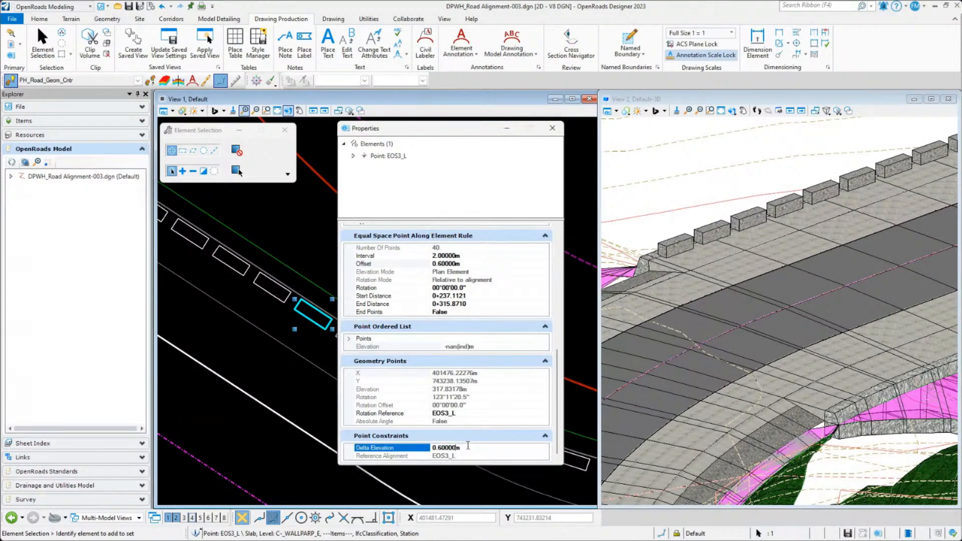
pyautogui.click(400, 449)
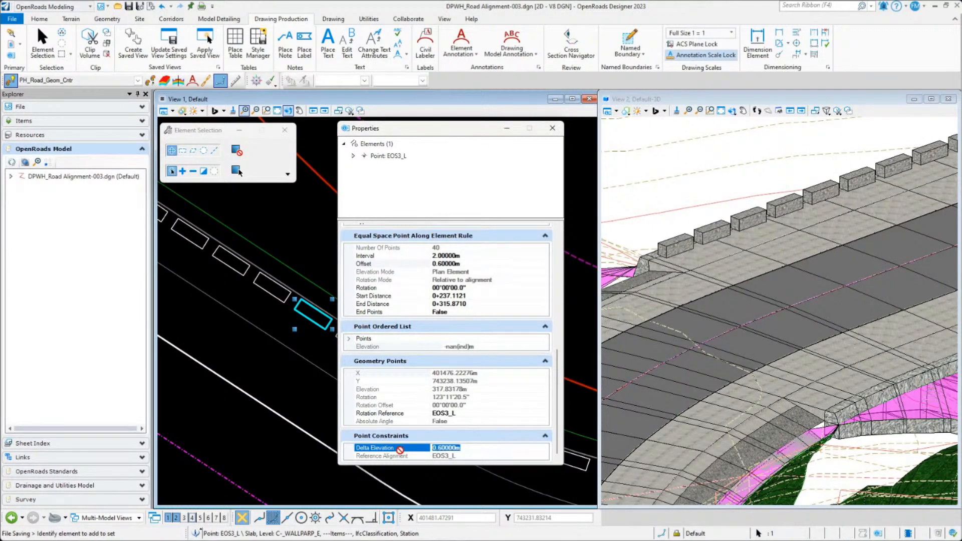
pyautogui.write('.5')
pyautogui.press('Return')
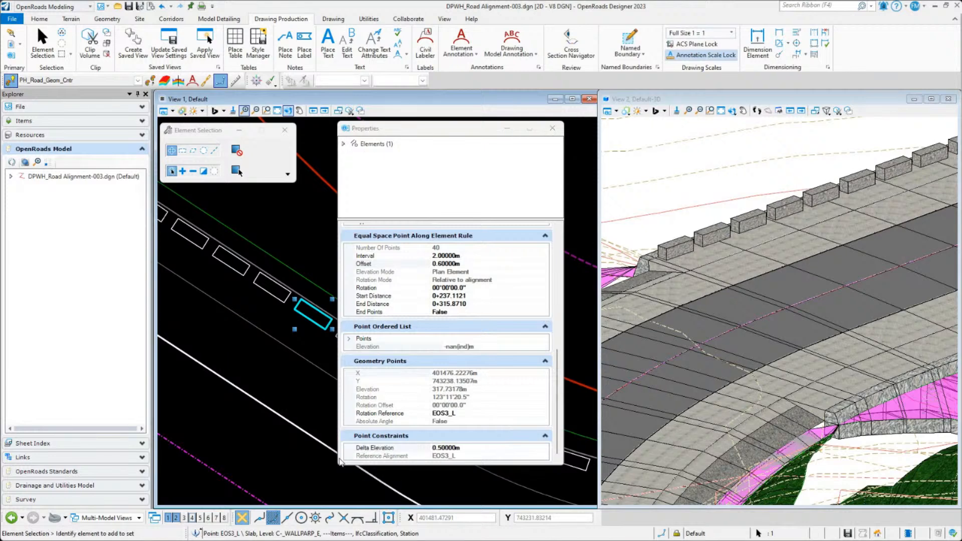
pyautogui.click(553, 128)
# - Inspect the shifted and raised parapet blocks in plan and 3D, and examine the adjoining curved road edge
pyautogui.scroll(-4, 392, 317)
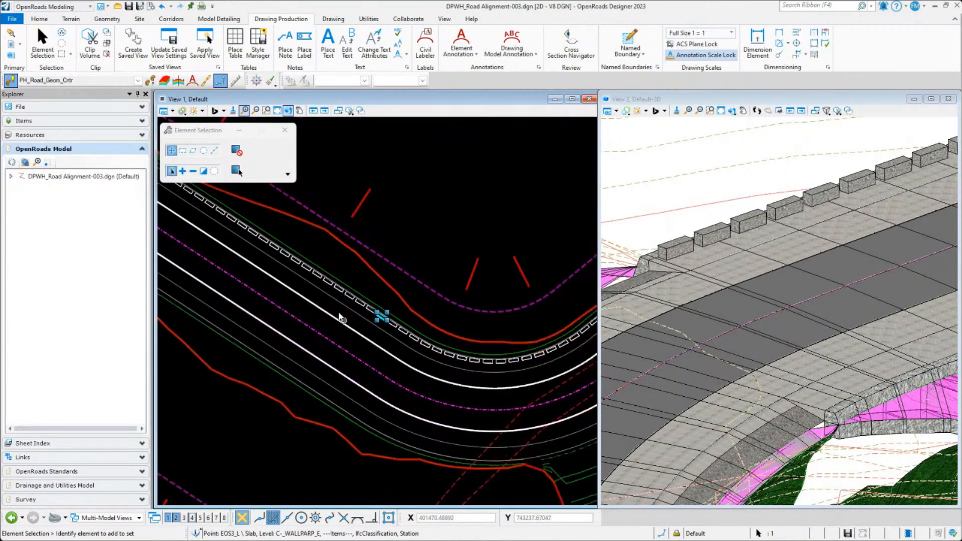
pyautogui.scroll(5, 382, 321)
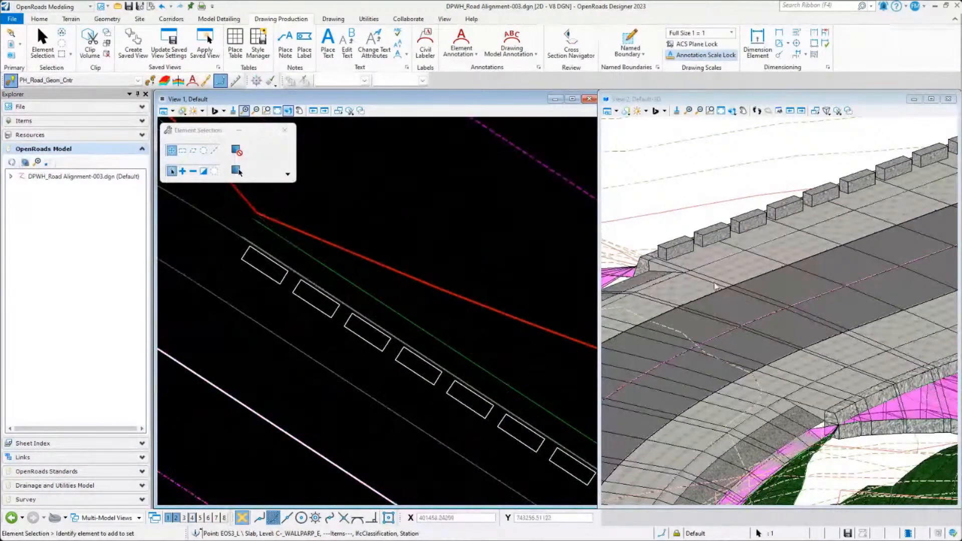
pyautogui.scroll(3, 708, 235)
pyautogui.keyDown('shift'); pyautogui.moveTo(704, 242); pyautogui.dragTo(731, 236, button='middle'); pyautogui.keyUp('shift')
pyautogui.scroll(-4, 288, 273)
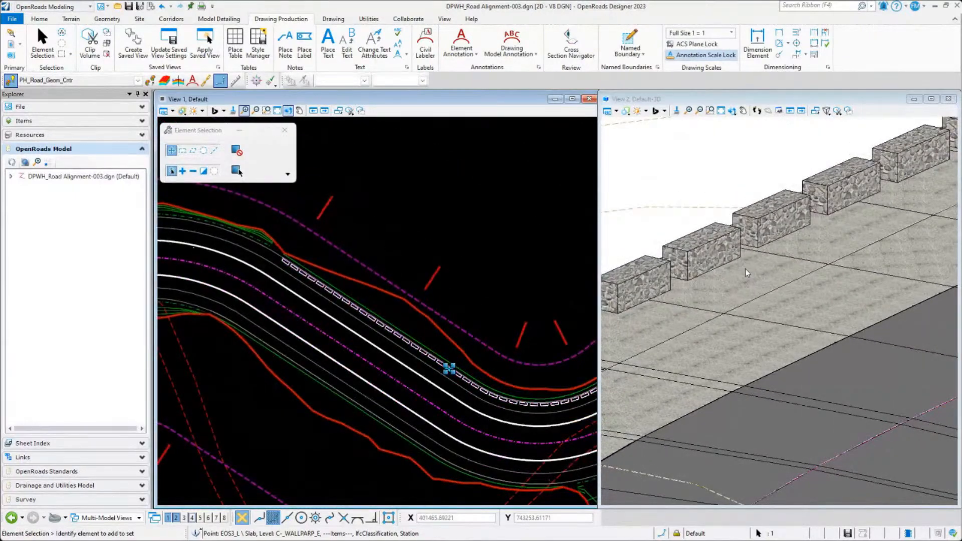
pyautogui.scroll(-2, 717, 294)
pyautogui.scroll(-4, 717, 294)
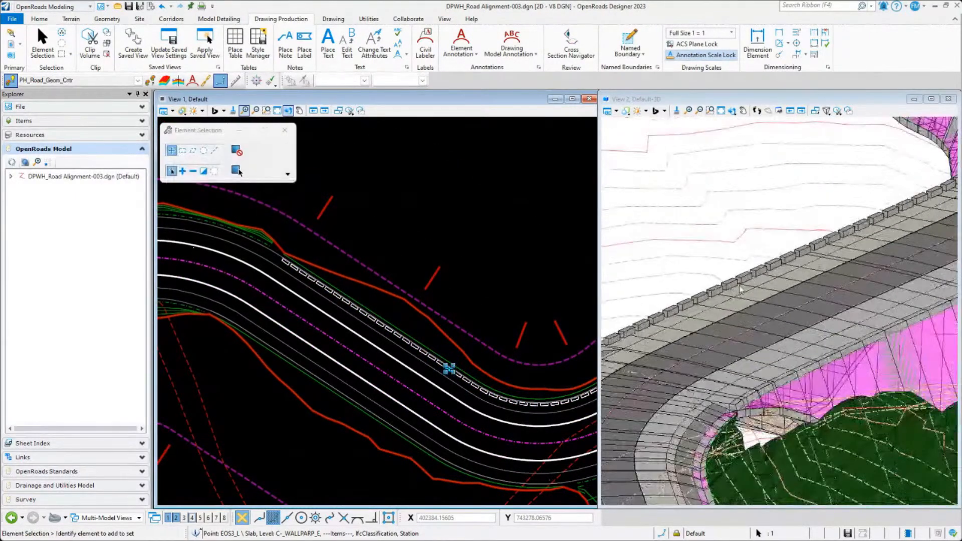
pyautogui.click(386, 226)
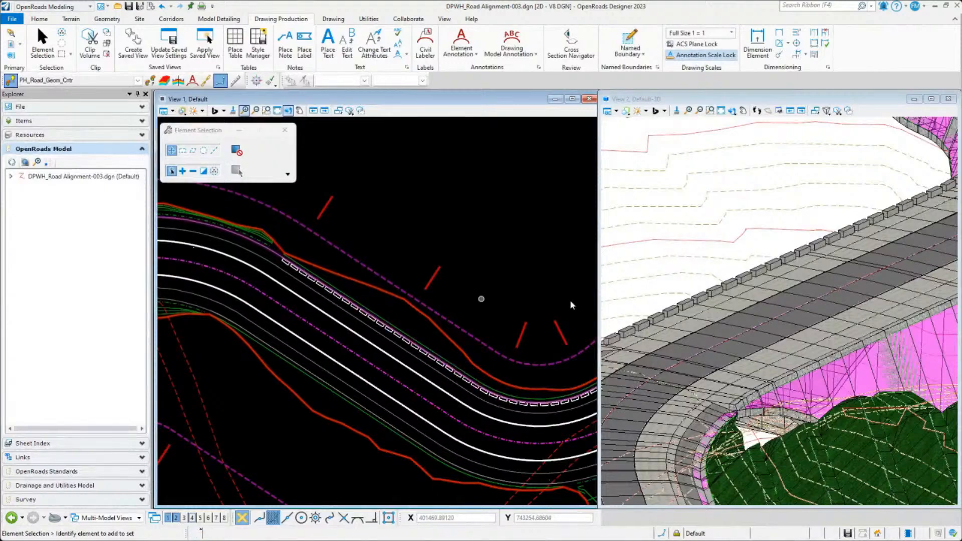
pyautogui.scroll(-4, 740, 337)
pyautogui.scroll(5, 664, 358)
pyautogui.keyDown('shift'); pyautogui.moveTo(789, 369); pyautogui.dragTo(794, 367, button='middle'); pyautogui.keyUp('shift')
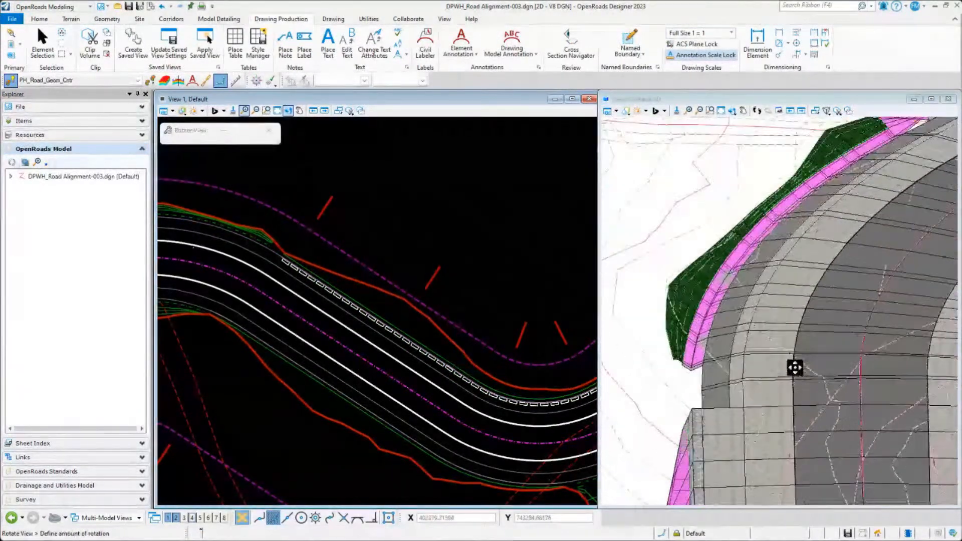
pyautogui.scroll(-3, 483, 287)
pyautogui.scroll(1, 331, 226)
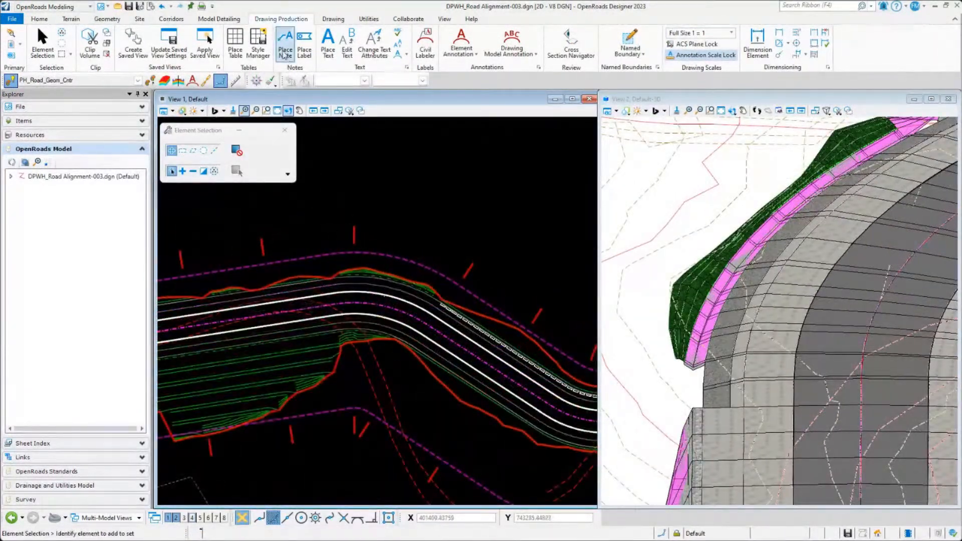
# - Start the Single Offset Partial command for a line along the road edge
pyautogui.click(103, 18)
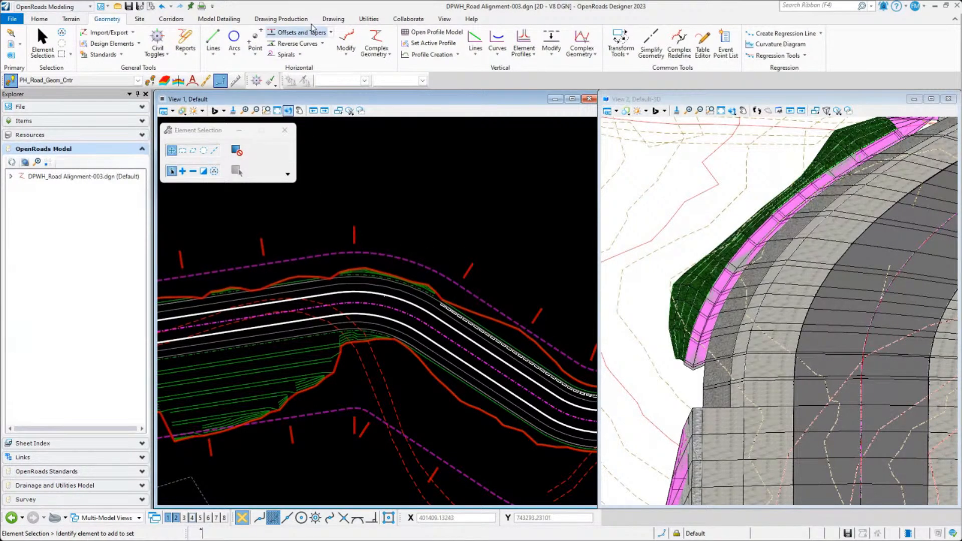
pyautogui.click(331, 33)
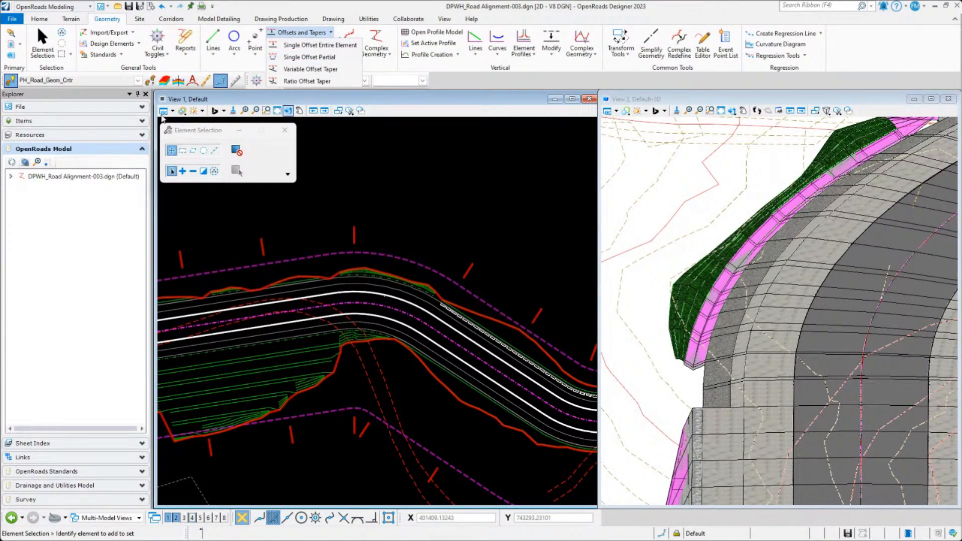
pyautogui.click(162, 86)
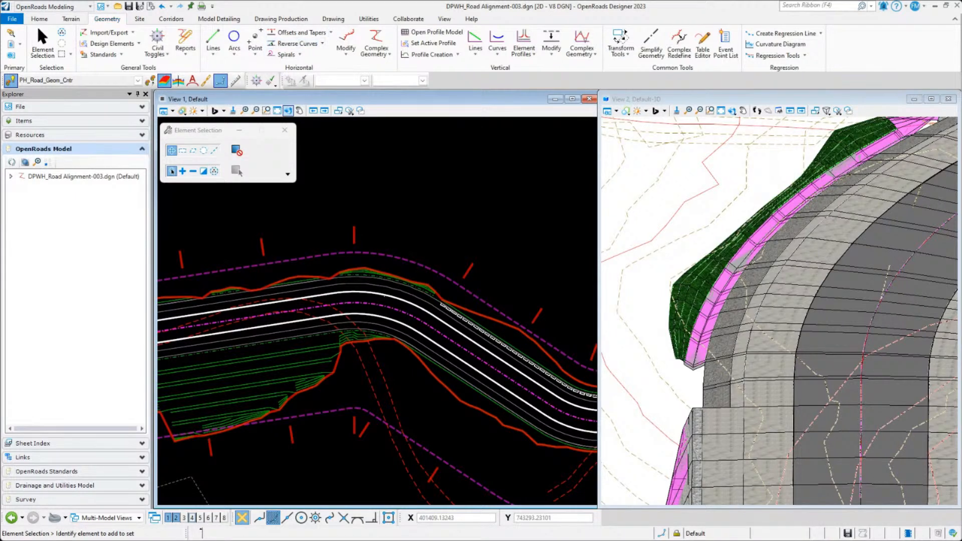
pyautogui.click(329, 34)
pyautogui.click(300, 55)
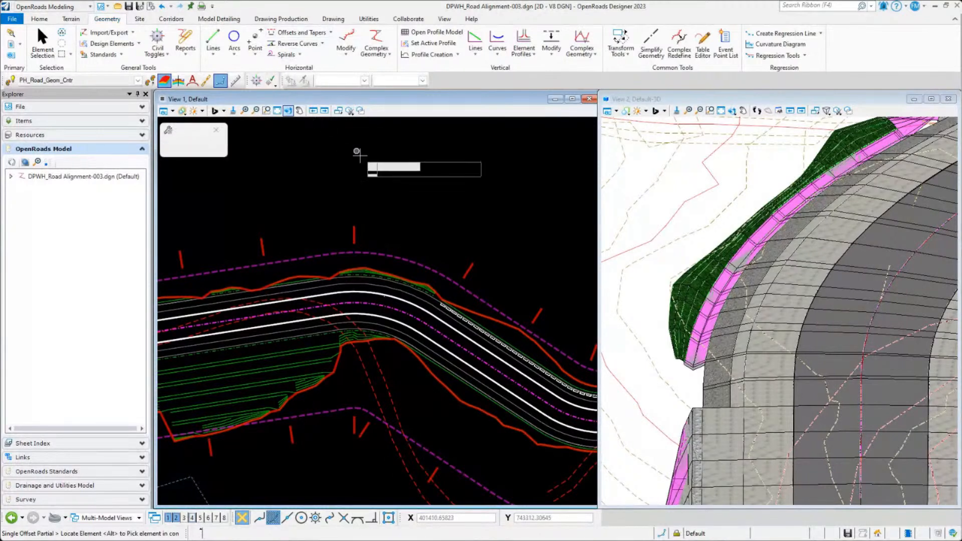
pyautogui.click(287, 301)
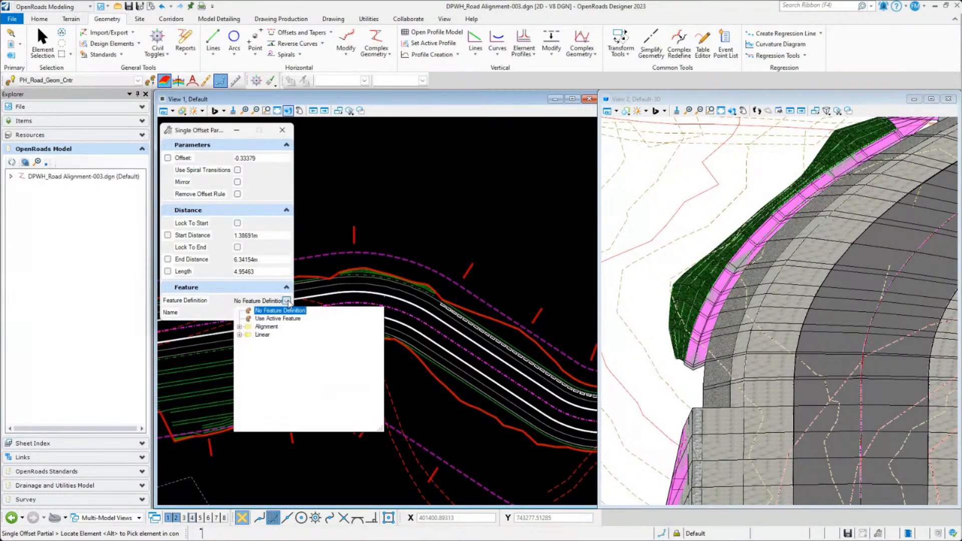
pyautogui.click(240, 335)
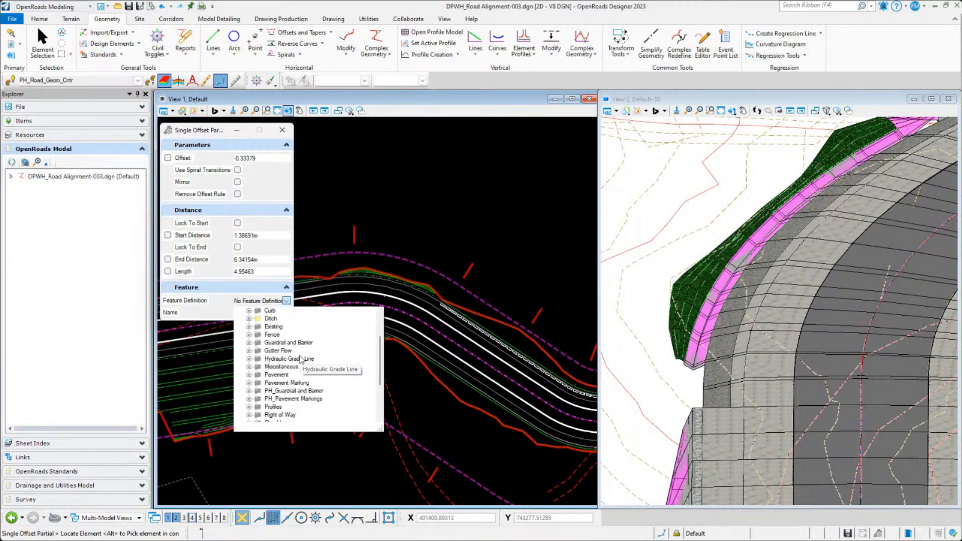
pyautogui.click(299, 391)
pyautogui.click(214, 394)
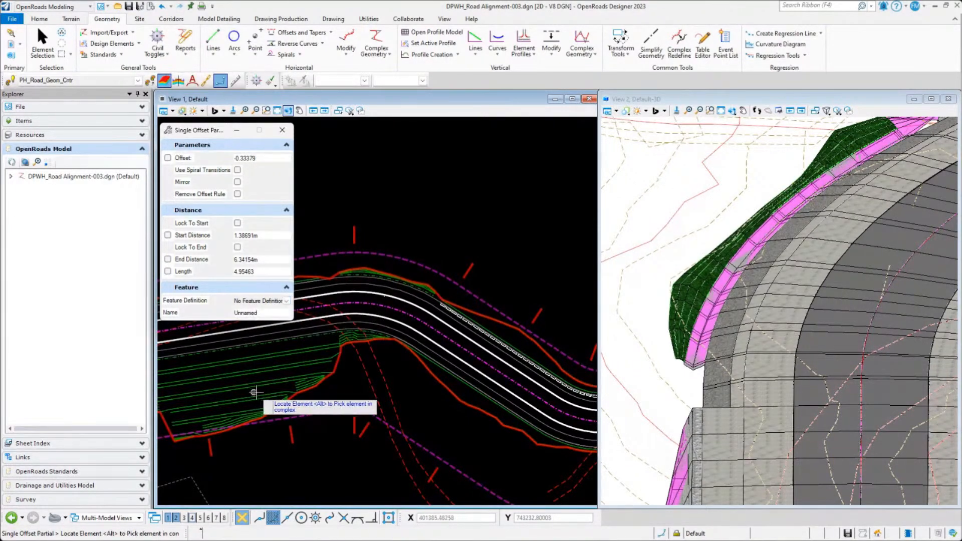
# - Set the partial offset's feature definition to PH_Guardrail_Single_Sided_L from the linear PH_Guardrail and Barrier group
pyautogui.click(288, 302)
pyautogui.click(239, 340)
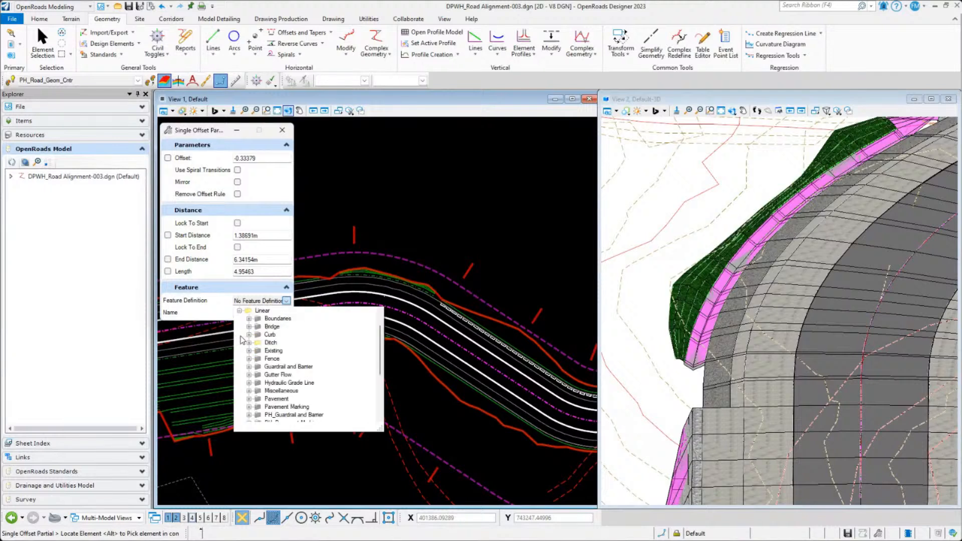
pyautogui.scroll(-3, 278, 396)
pyautogui.click(249, 367)
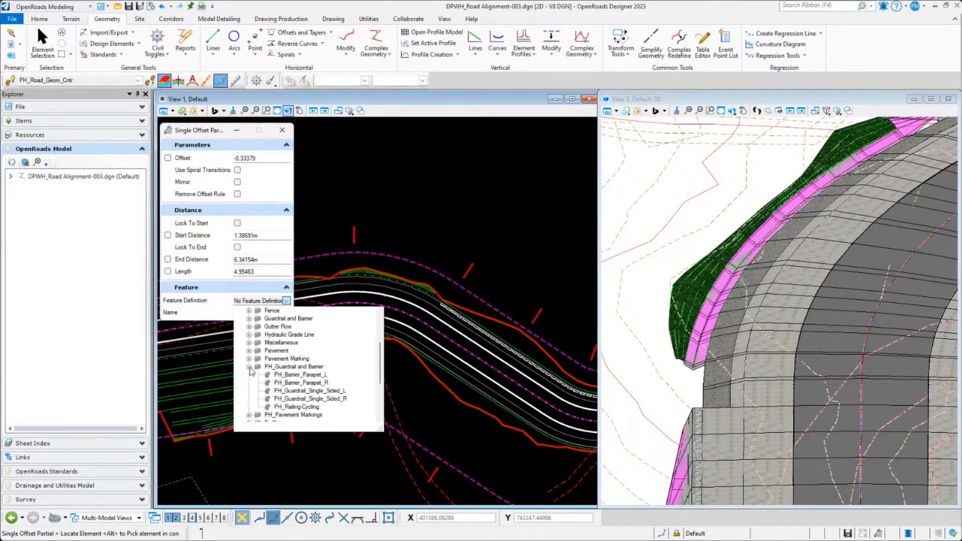
pyautogui.click(327, 392)
# - Pick the outer shoulder edge line EOS3_L along the curve as the guardrail's base element and lock its offset at 0
pyautogui.scroll(1, 381, 321)
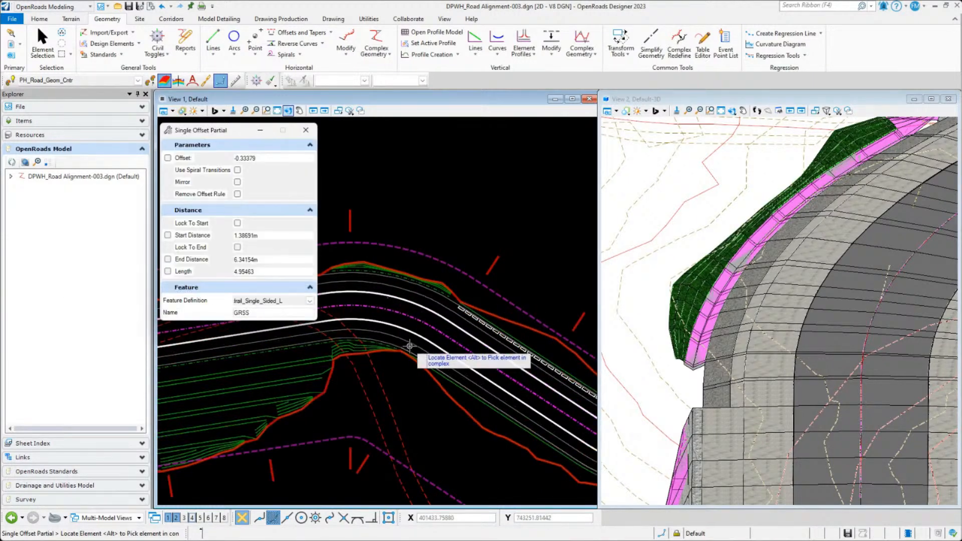
pyautogui.moveTo(391, 308); pyautogui.dragTo(380, 375, button='middle')
pyautogui.scroll(2, 337, 353)
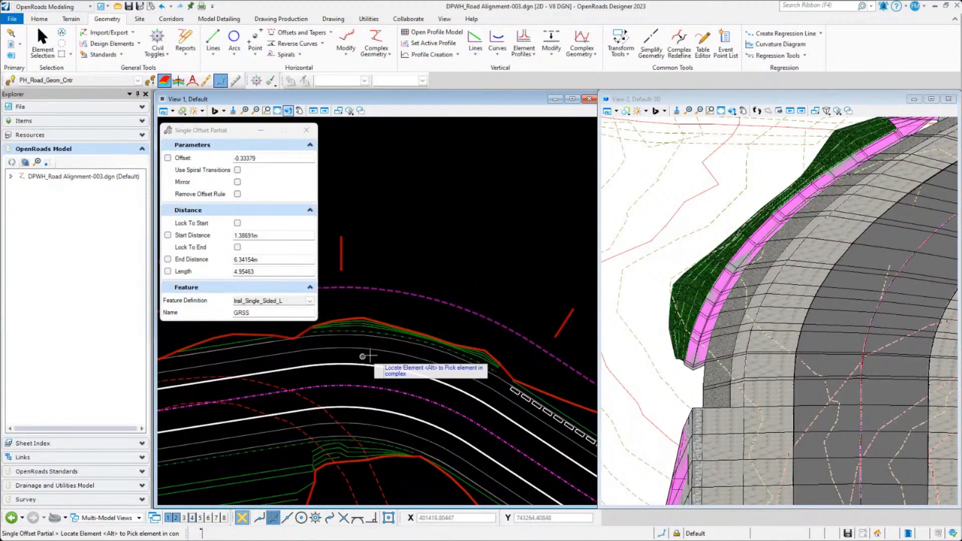
pyautogui.click(277, 340)
pyautogui.scroll(2, 291, 339)
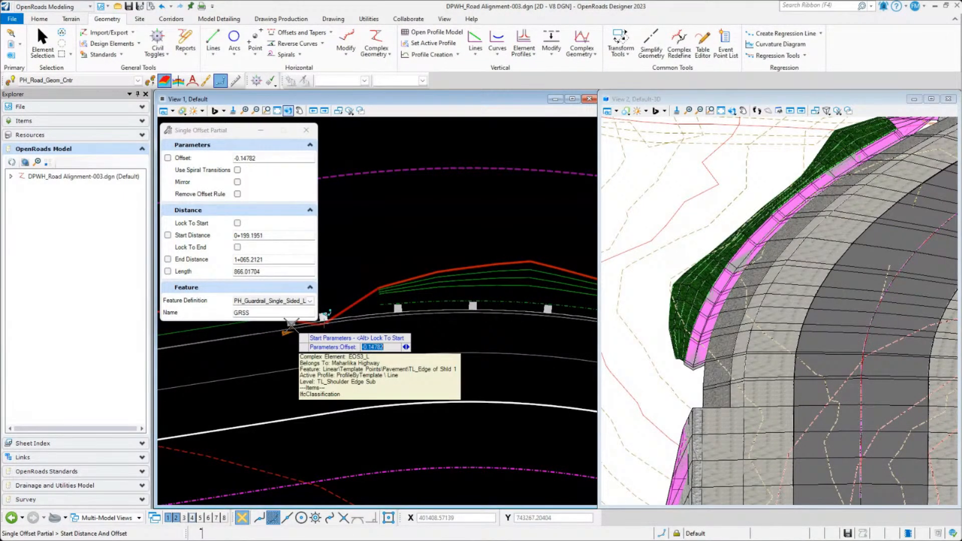
pyautogui.write('0')
pyautogui.press('Return')
pyautogui.scroll(-2, 293, 334)
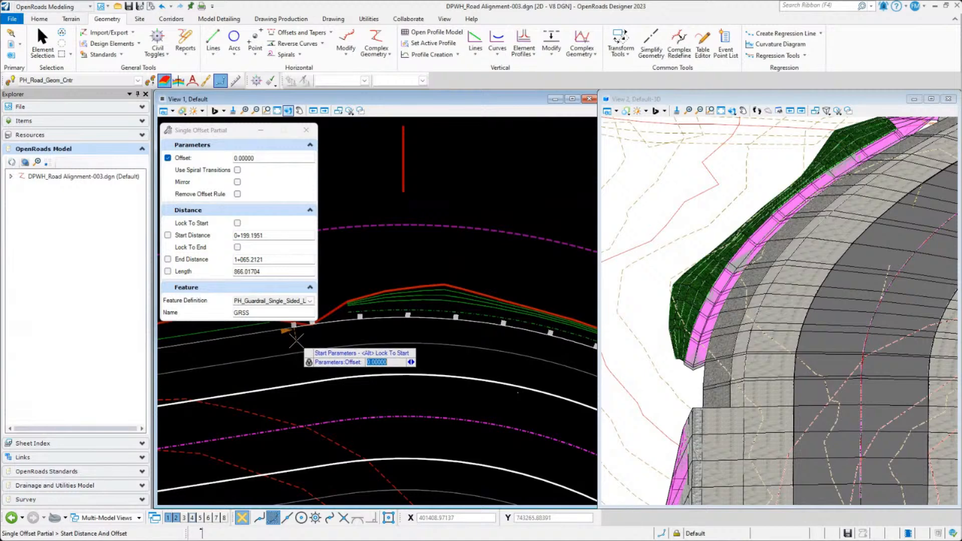
# - Place a guardrail about 33 m long around the curve, from about station 0+202 to the first parapet block near 0+235
pyautogui.click(330, 329)
pyautogui.moveTo(546, 341); pyautogui.dragTo(254, 300, button='middle')
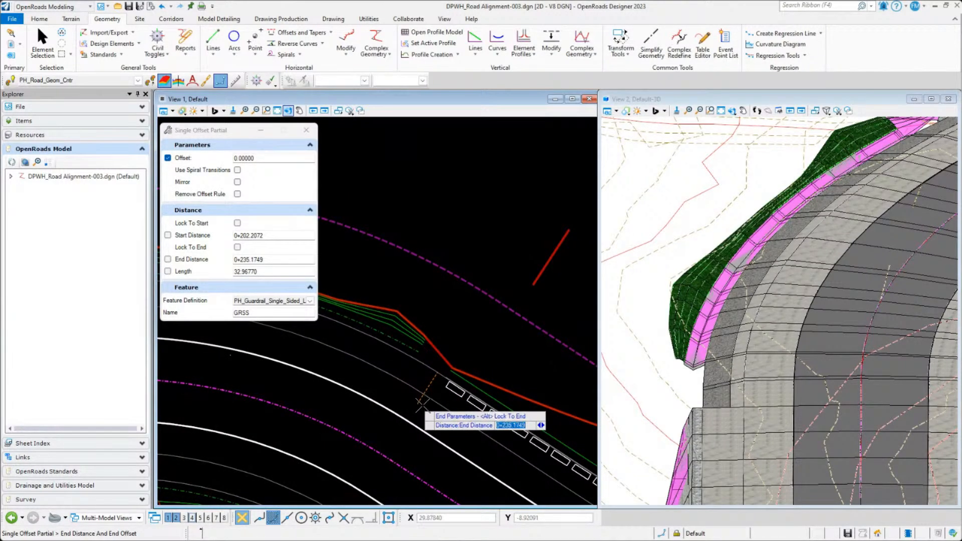
pyautogui.click(406, 391)
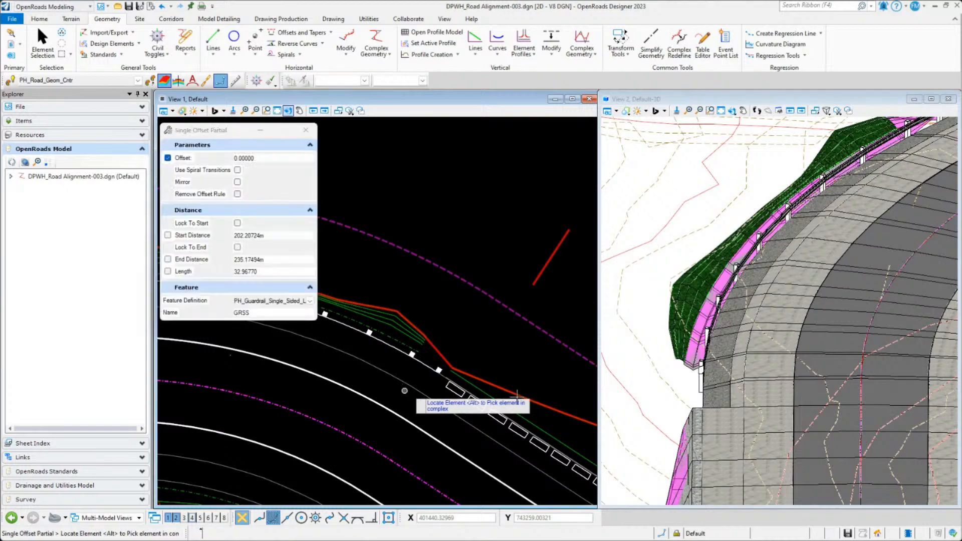
pyautogui.press('Escape')
# - Examine the new guardrail's end, posts and position on the shoulder in 3D, and check the curve in plan
pyautogui.keyDown('shift'); pyautogui.moveTo(768, 294); pyautogui.dragTo(765, 347, button='middle'); pyautogui.keyUp('shift')
pyautogui.keyDown('shift'); pyautogui.moveTo(699, 374); pyautogui.dragTo(756, 313, button='middle'); pyautogui.keyUp('shift')
pyautogui.scroll(3, 753, 309)
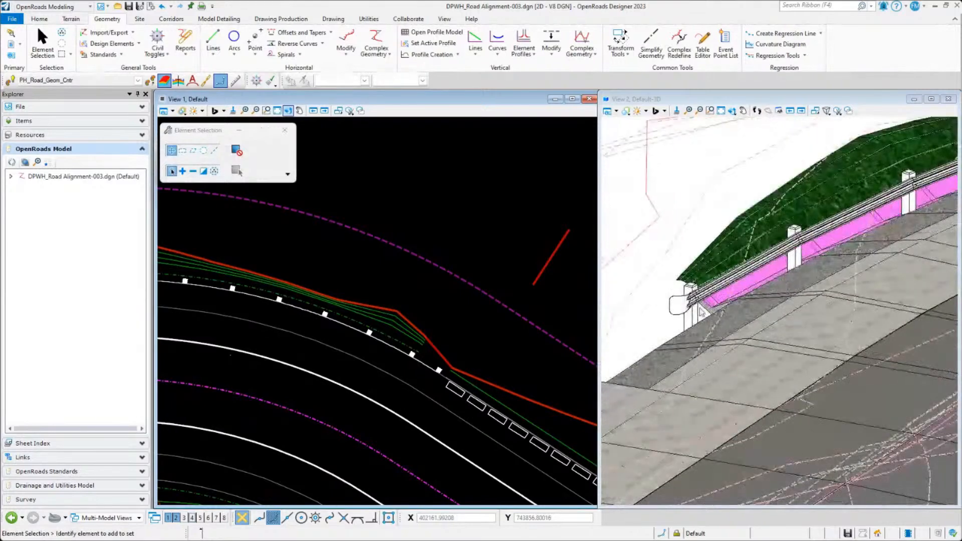
pyautogui.moveTo(660, 317); pyautogui.dragTo(676, 282, button='middle')
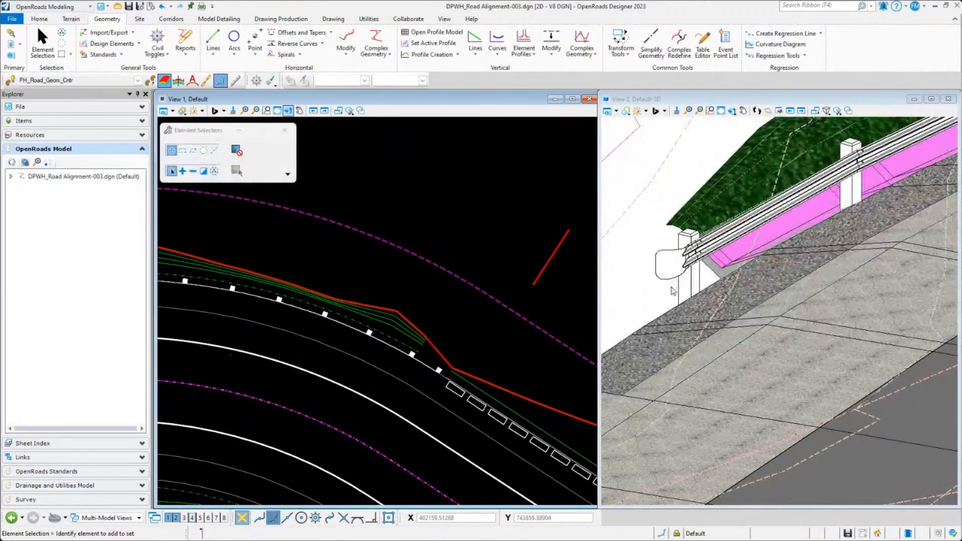
pyautogui.scroll(-7, 643, 326)
pyautogui.scroll(-1, 374, 246)
pyautogui.scroll(-4, 387, 244)
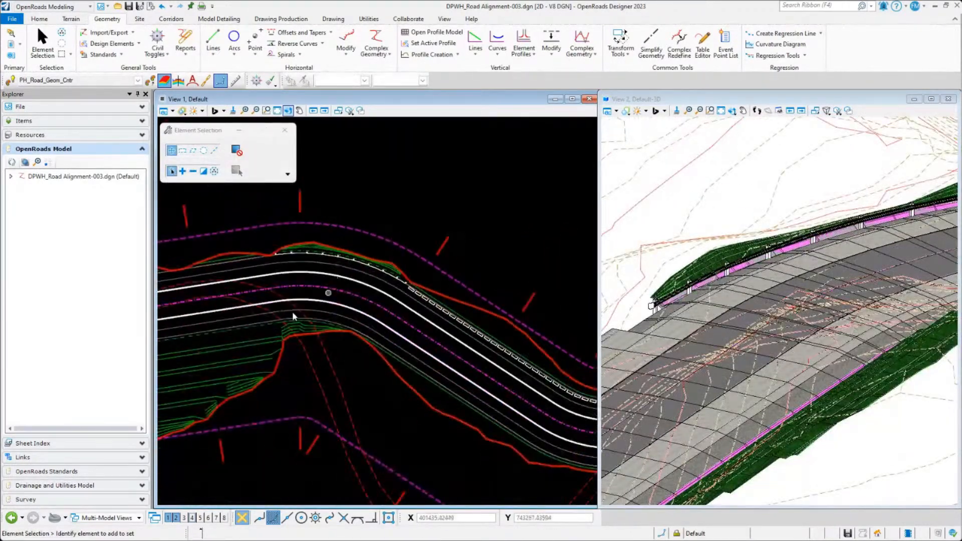
pyautogui.moveTo(295, 316); pyautogui.dragTo(334, 308, button='middle')
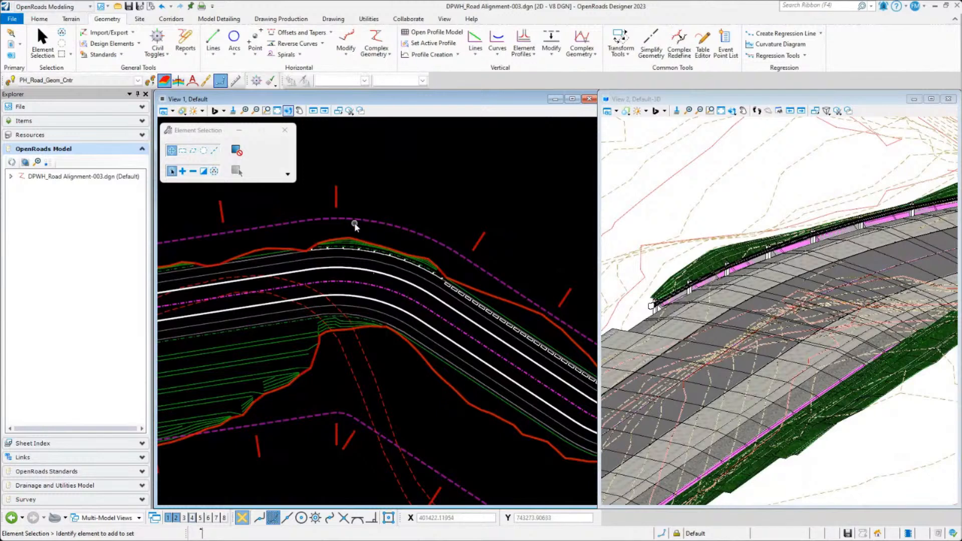
# - Start the Point command with feature definition PH_3D-Signage_W1-1L from the Warning Signs group of PH_Signages
pyautogui.click(258, 61)
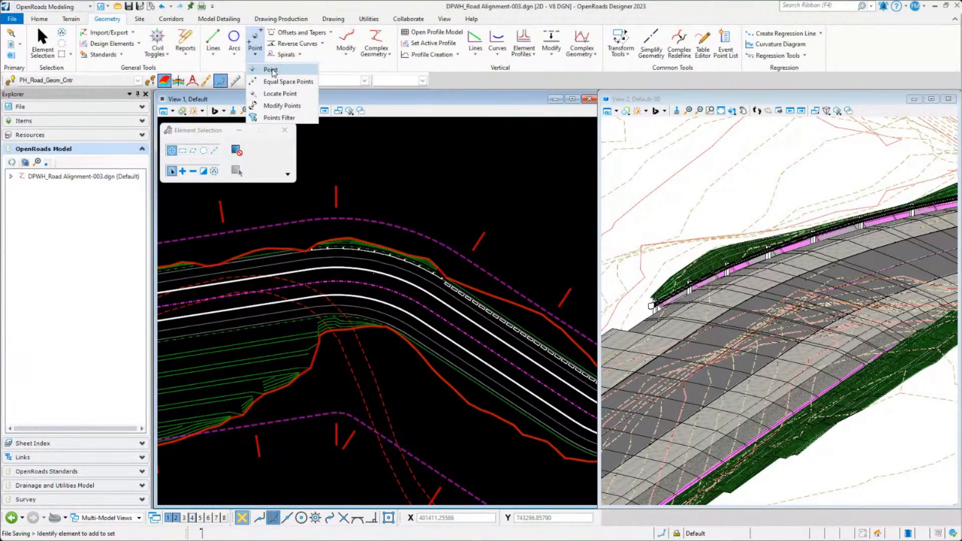
pyautogui.click(271, 70)
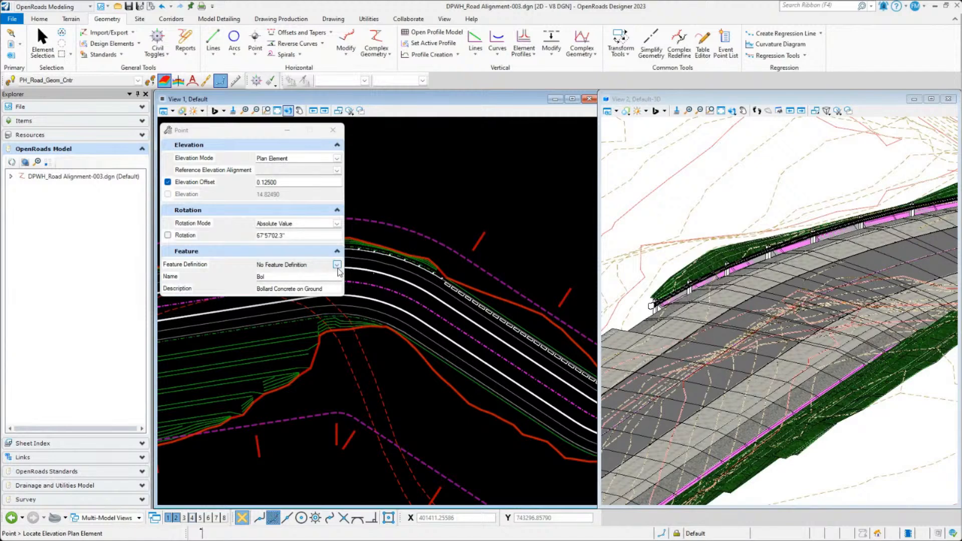
pyautogui.click(337, 265)
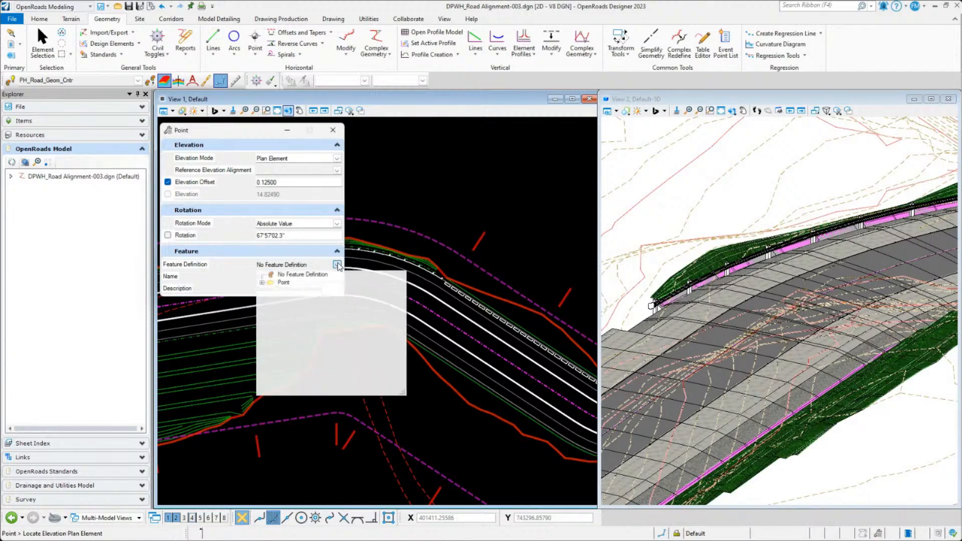
pyautogui.click(262, 283)
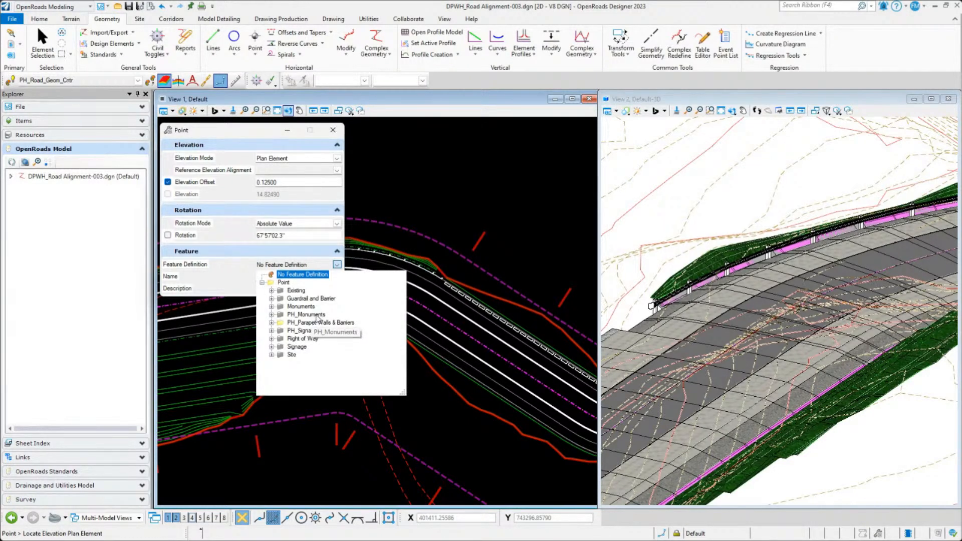
pyautogui.click(308, 331)
pyautogui.click(272, 332)
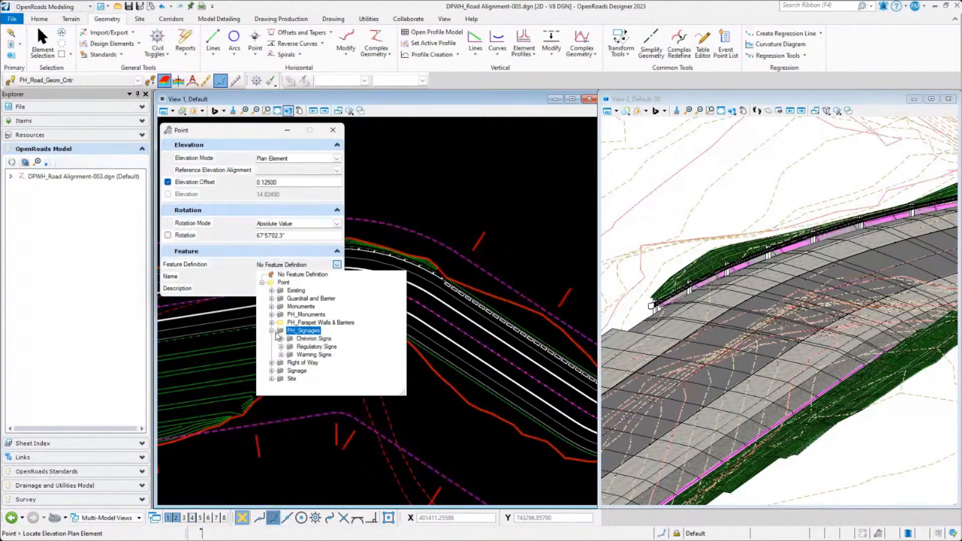
pyautogui.click(315, 339)
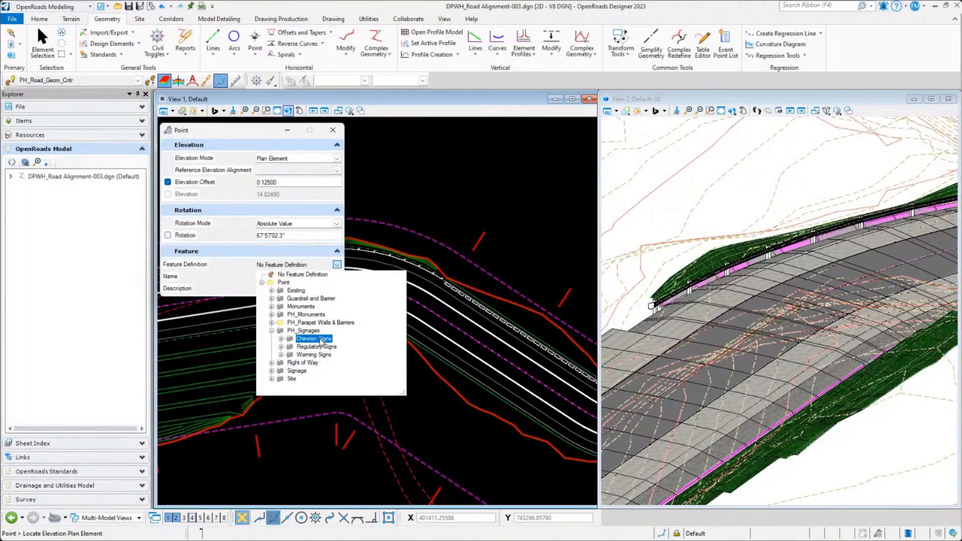
pyautogui.click(281, 339)
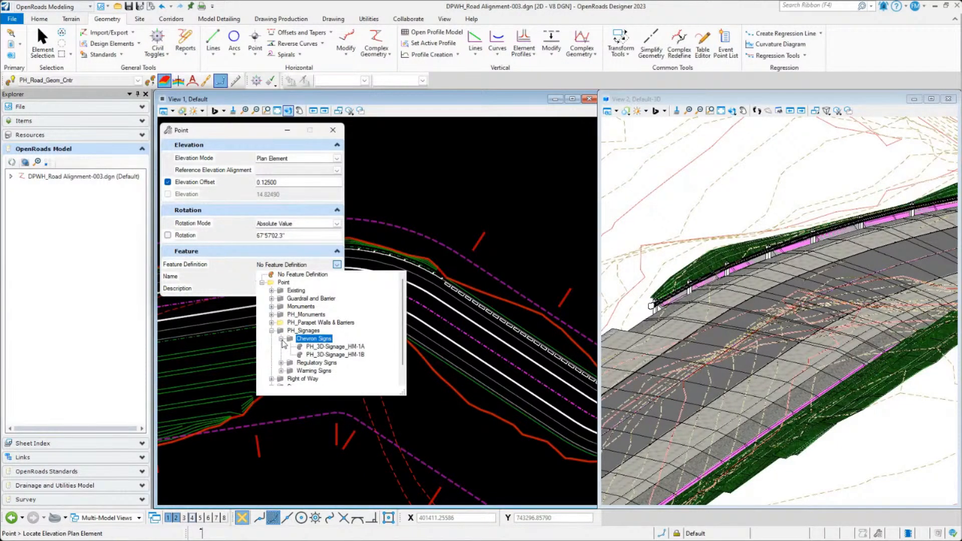
pyautogui.click(281, 339)
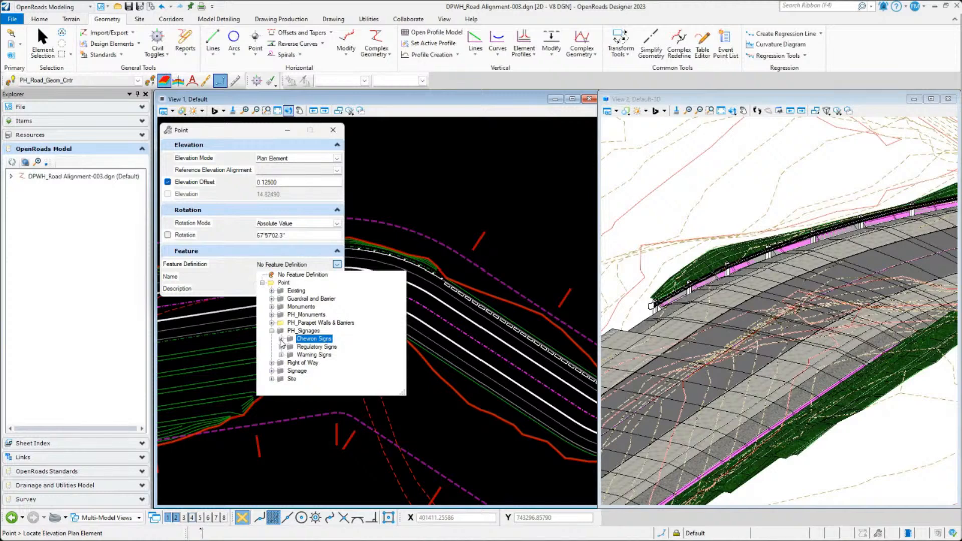
pyautogui.click(281, 354)
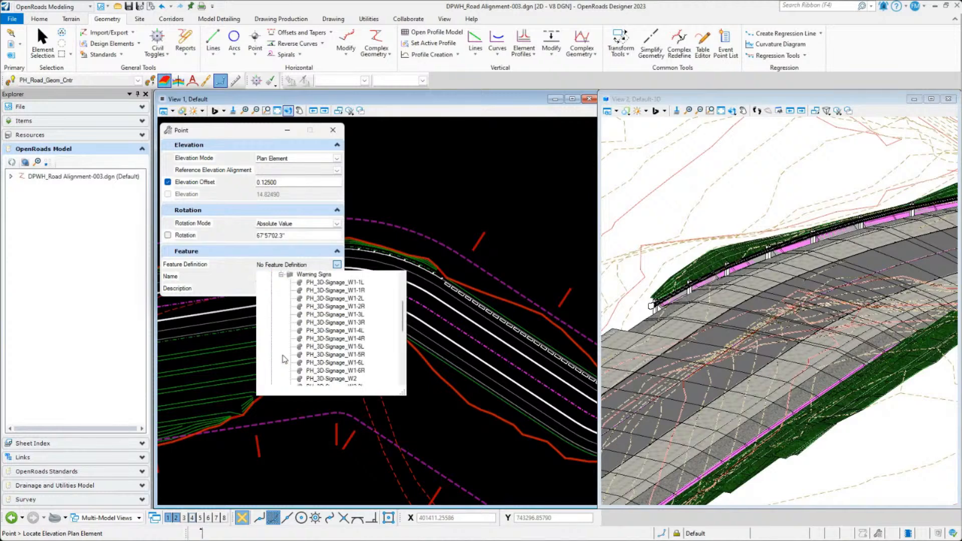
pyautogui.click(344, 284)
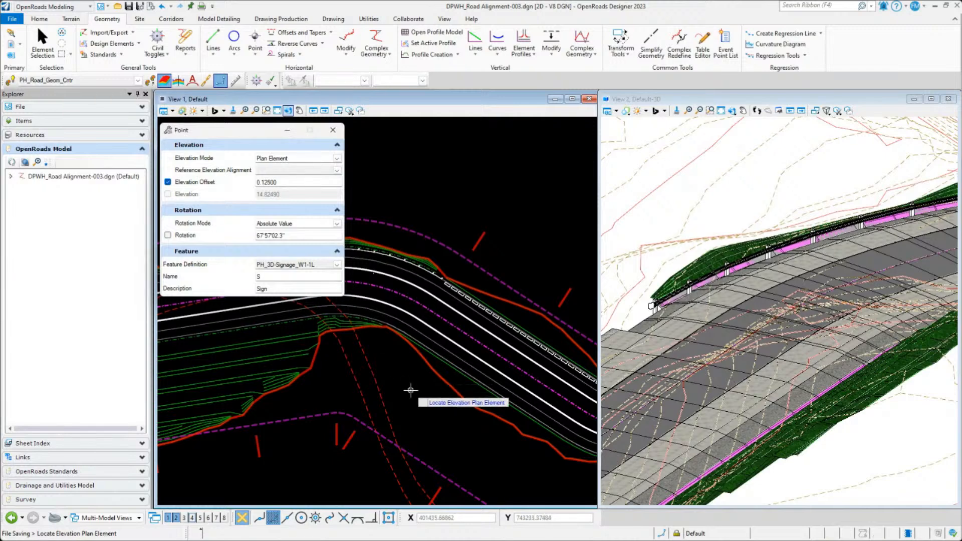
# - Place the warning sign beside pavement edge EOP_L near the first parapet block, using that edge for elevation with 0 offset and about 35° rotation
pyautogui.scroll(2, 422, 256)
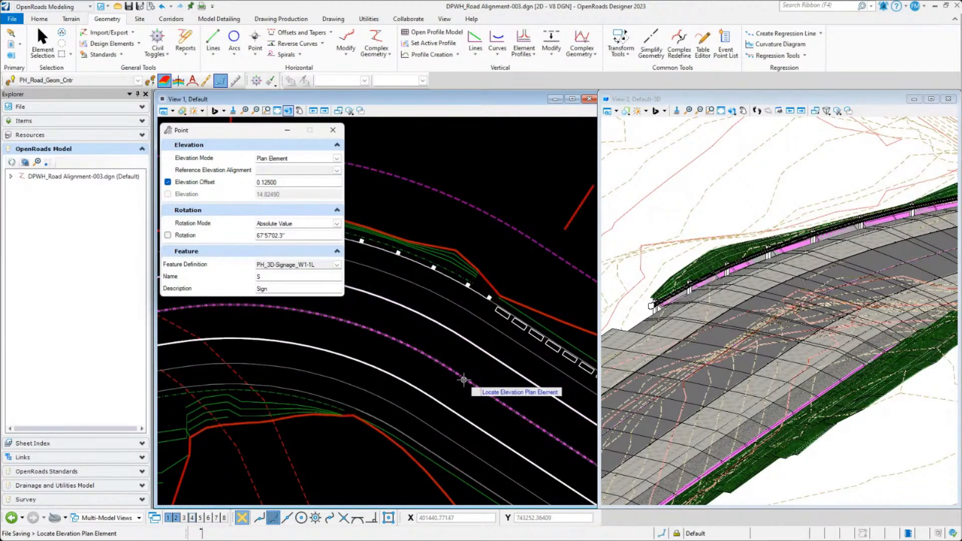
pyautogui.scroll(-1, 431, 351)
pyautogui.scroll(2, 432, 322)
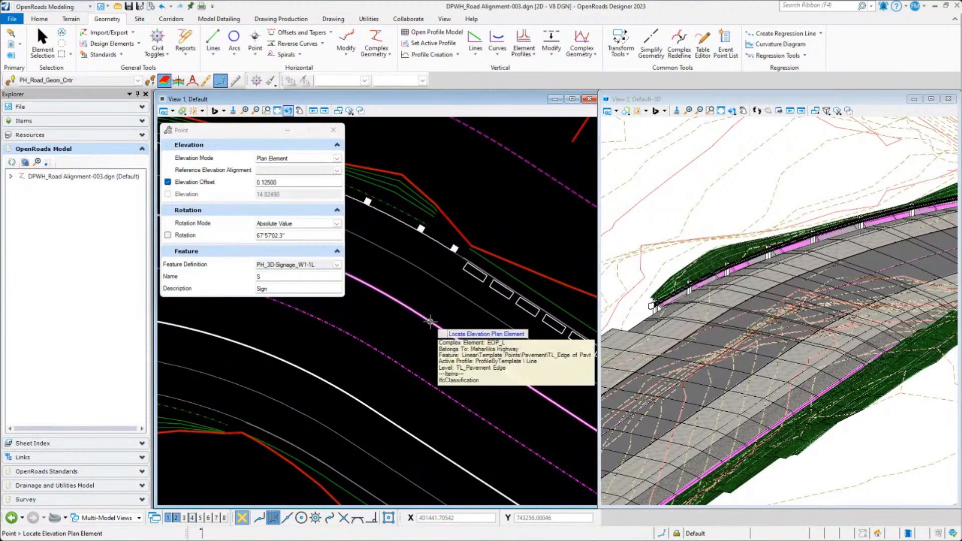
pyautogui.click(431, 321)
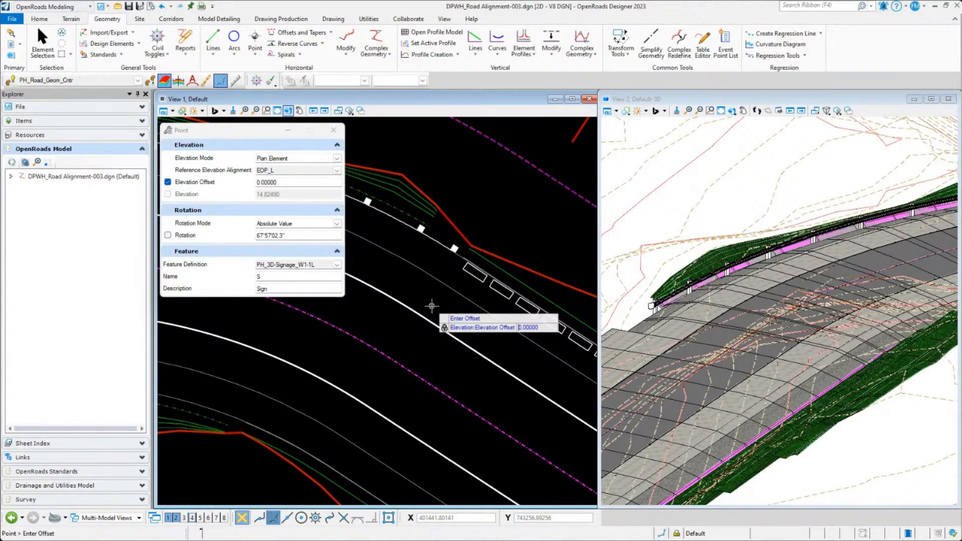
pyautogui.press('Return')
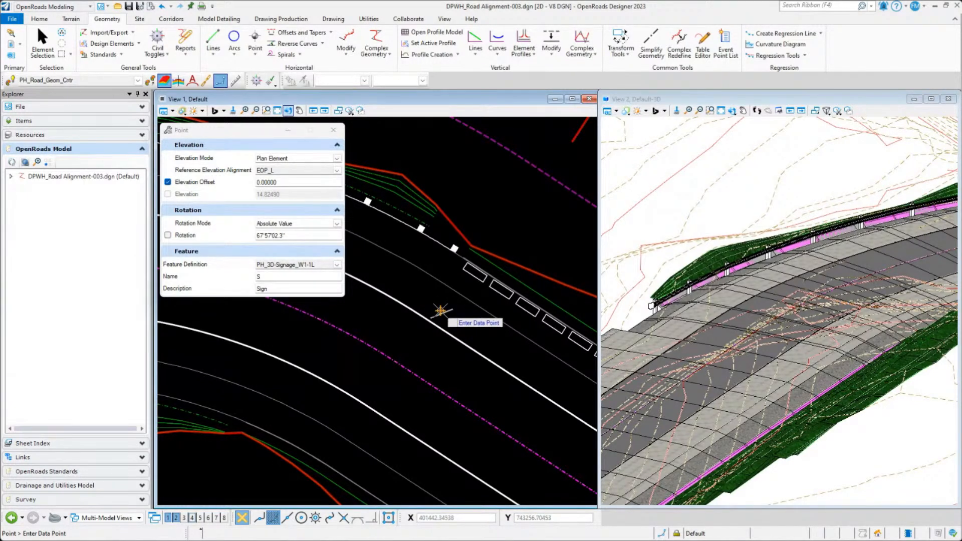
pyautogui.click(439, 306)
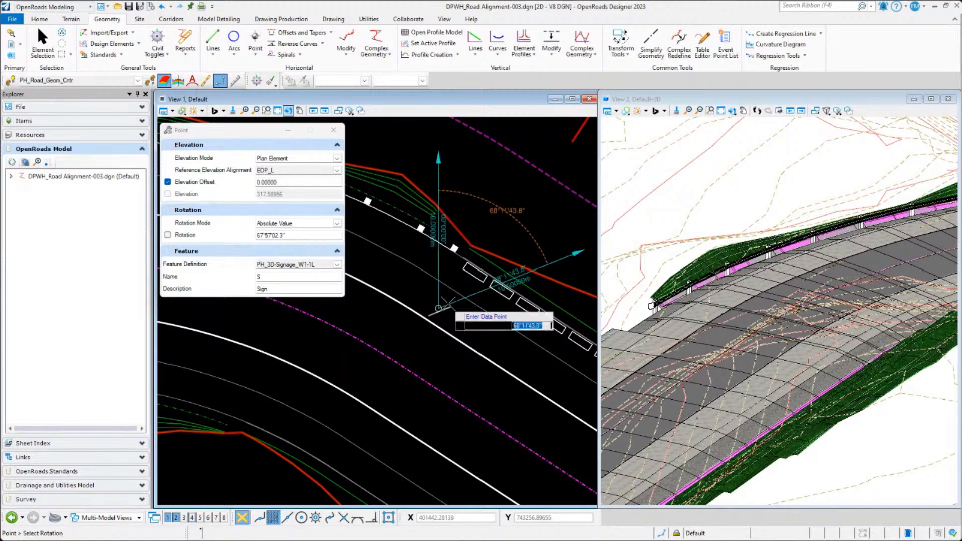
pyautogui.click(447, 296)
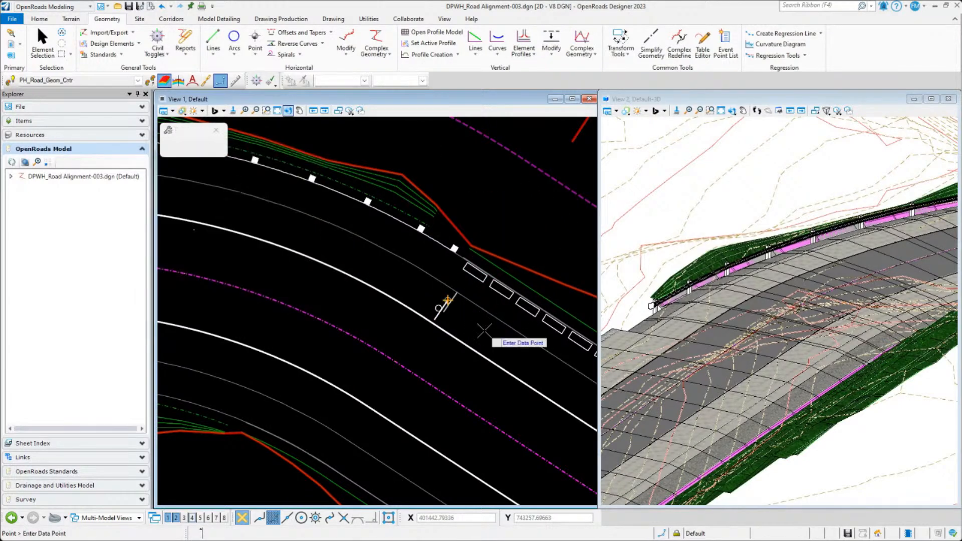
pyautogui.rightClick(484, 329)
# - Examine the placed warning sign in 3D from behind and from the front, checking its face and orientation on the shoulder
pyautogui.scroll(-5, 696, 329)
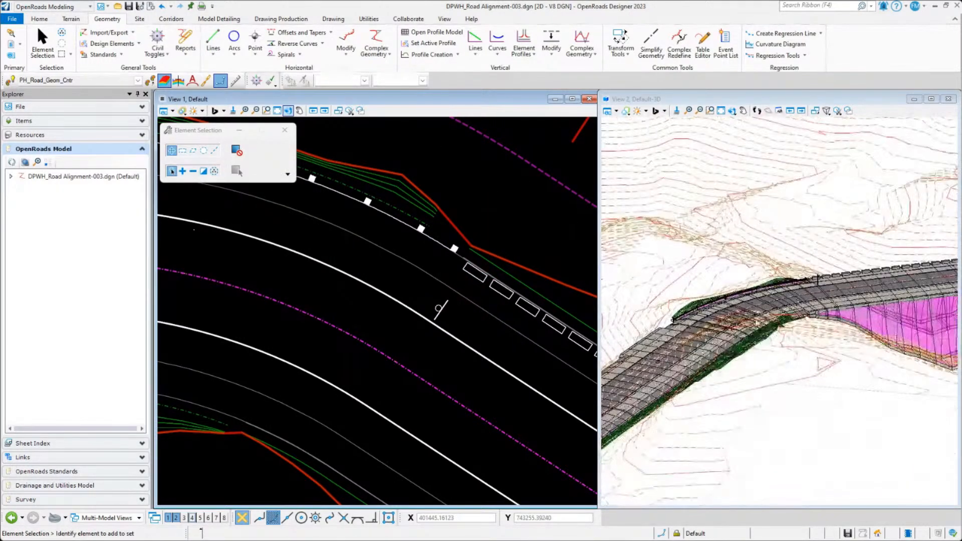
pyautogui.scroll(4, 822, 288)
pyautogui.scroll(6, 826, 277)
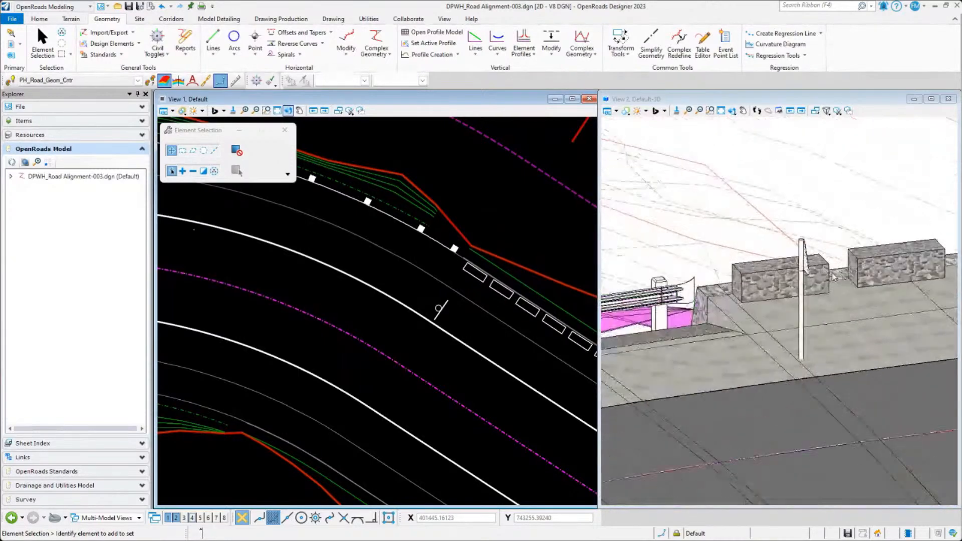
pyautogui.keyDown('shift'); pyautogui.moveTo(832, 291); pyautogui.dragTo(730, 230, button='middle'); pyautogui.keyUp('shift')
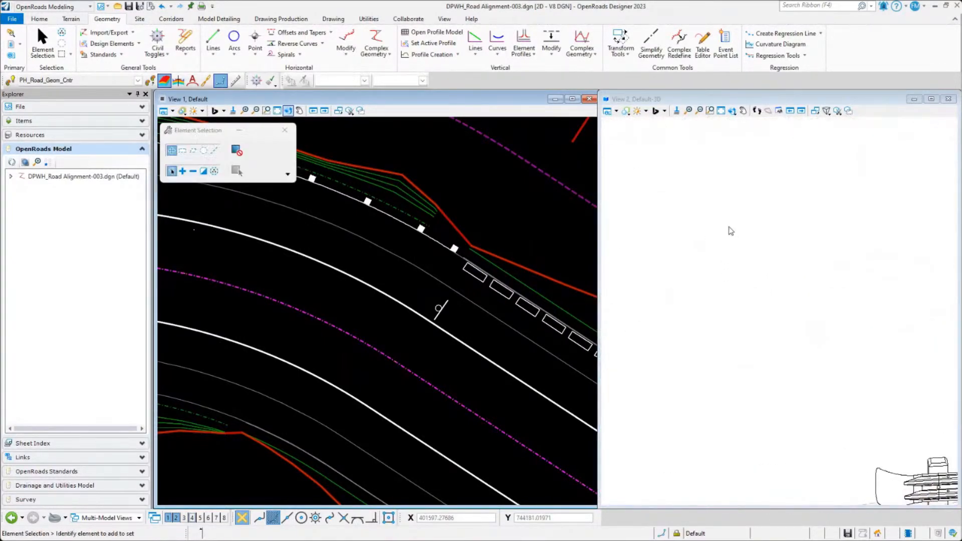
pyautogui.scroll(-5, 717, 225)
pyautogui.keyDown('shift'); pyautogui.moveTo(737, 275); pyautogui.dragTo(635, 288, button='middle'); pyautogui.keyUp('shift')
pyautogui.scroll(8, 863, 327)
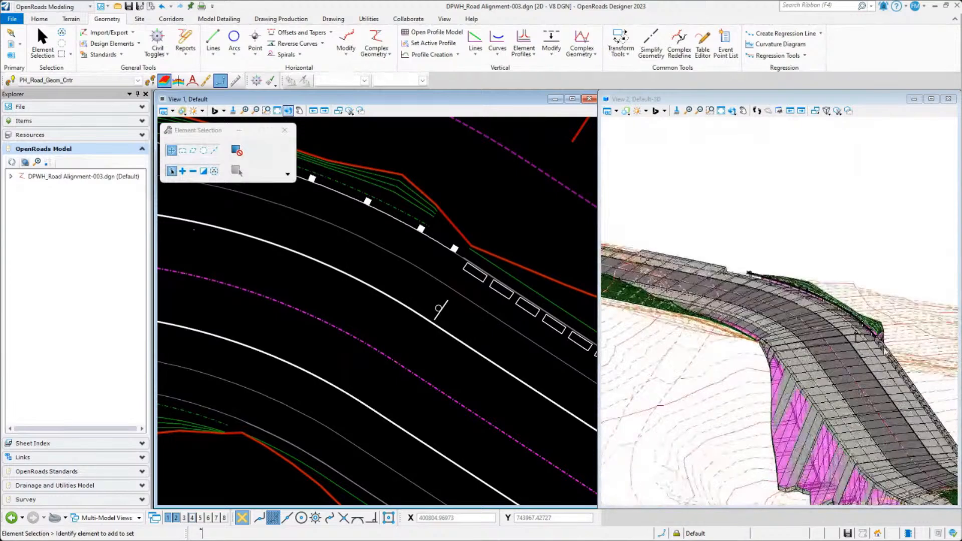
pyautogui.scroll(5, 863, 326)
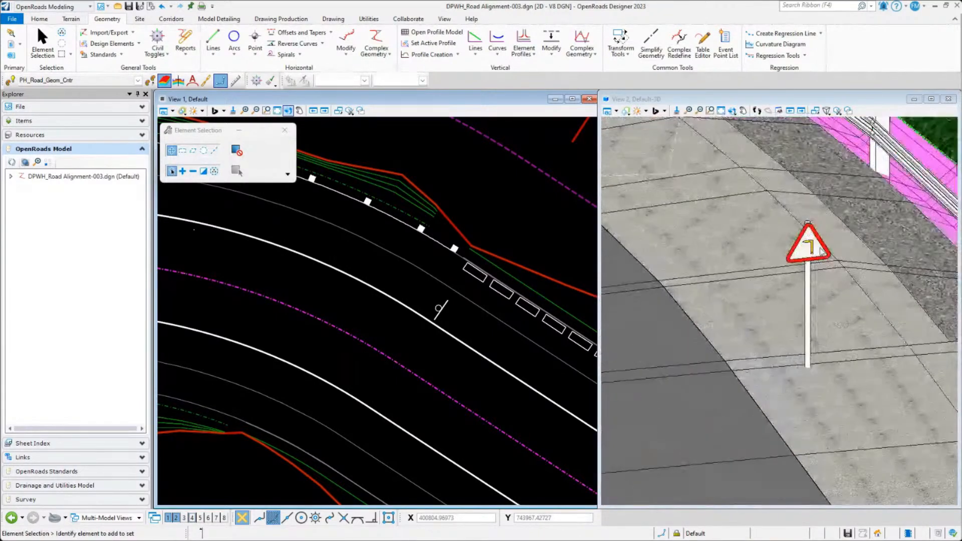
# - Start another point feature and set its feature definition to the warning sign PH_3D-Signage_W1-2L
pyautogui.moveTo(486, 352); pyautogui.dragTo(455, 298, button='middle')
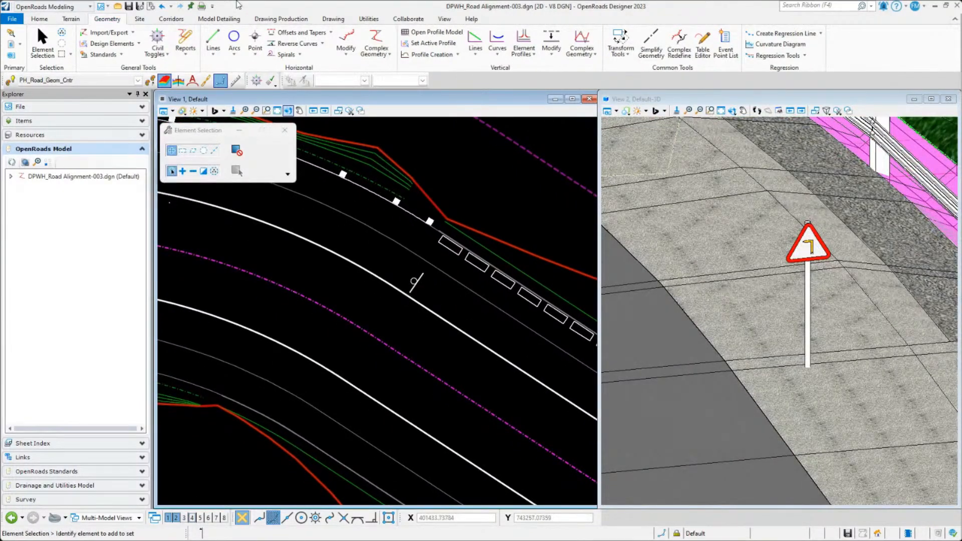
pyautogui.click(255, 38)
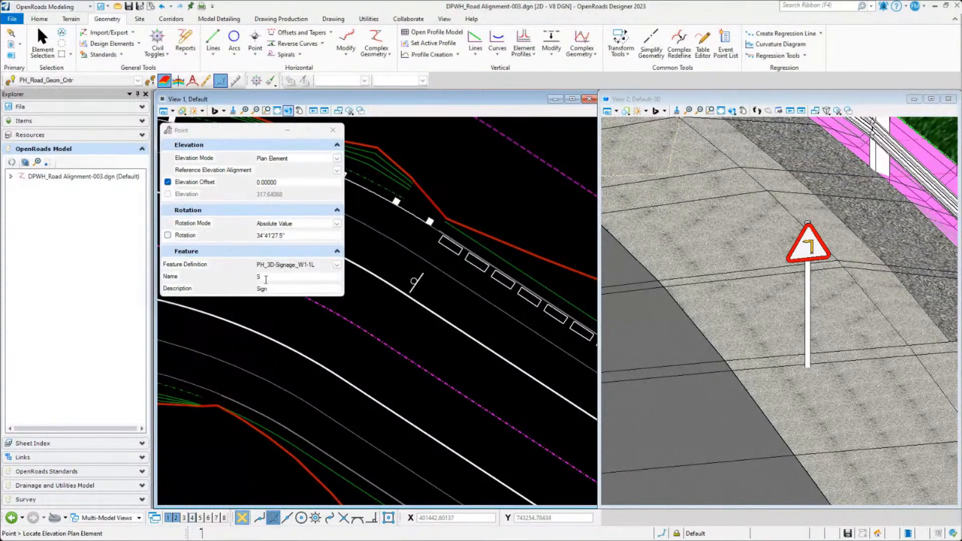
pyautogui.click(336, 264)
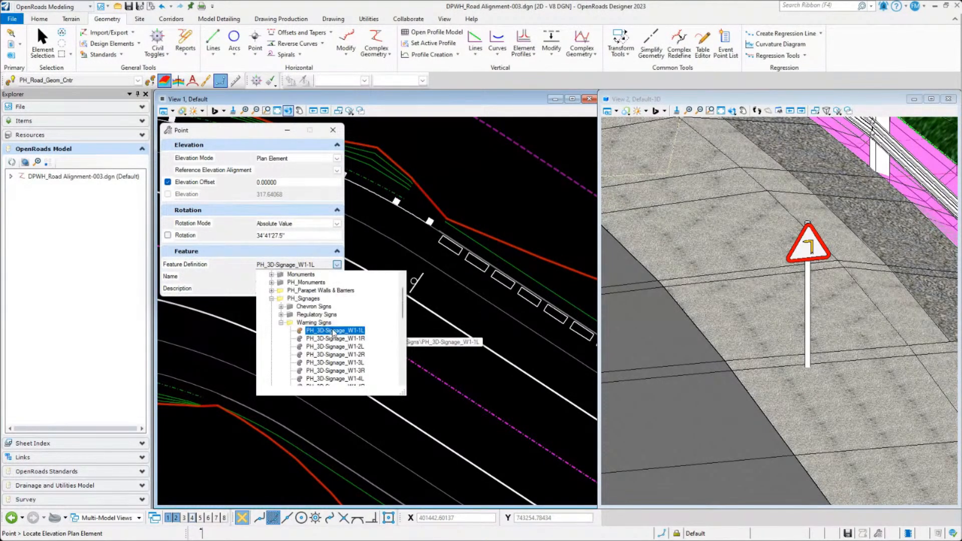
pyautogui.click(358, 346)
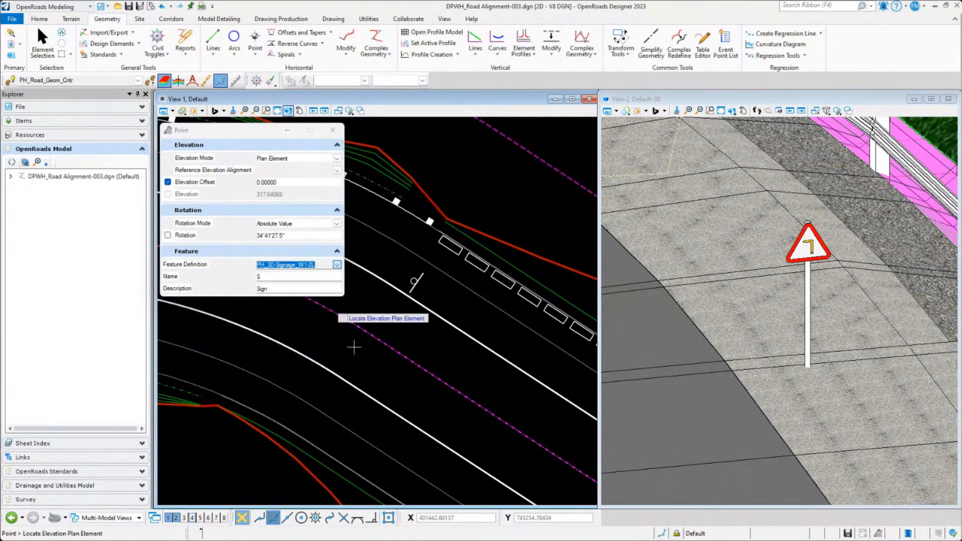
# - Place the W1-2L warning sign beside the first sign, taking elevation from pavement edge EOP_L with 0 offset and facing parallel to the first sign
pyautogui.click(440, 317)
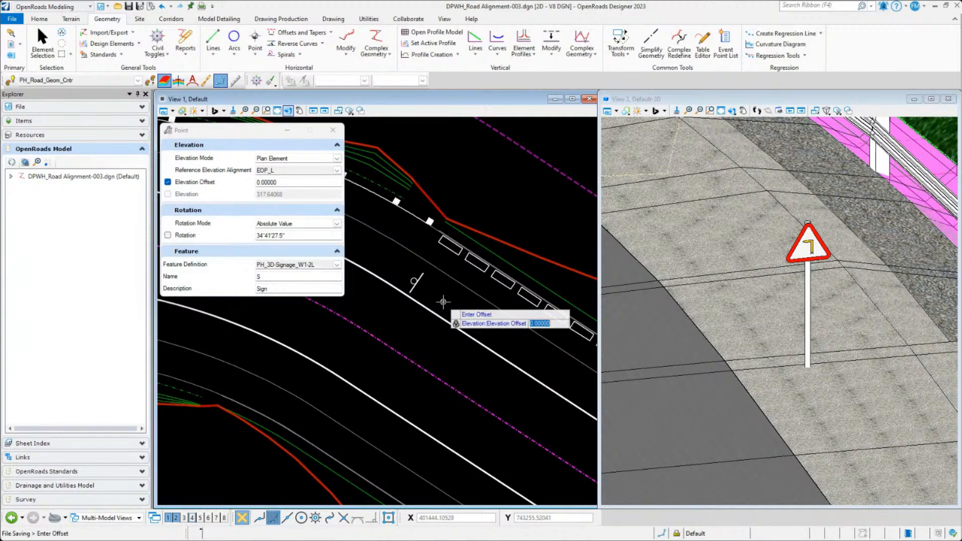
pyautogui.click(443, 302)
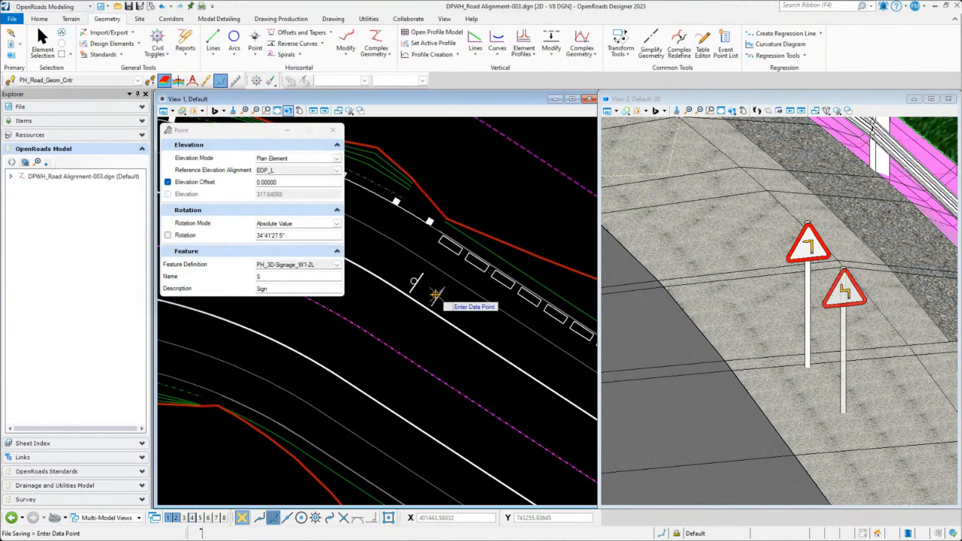
pyautogui.scroll(2, 442, 296)
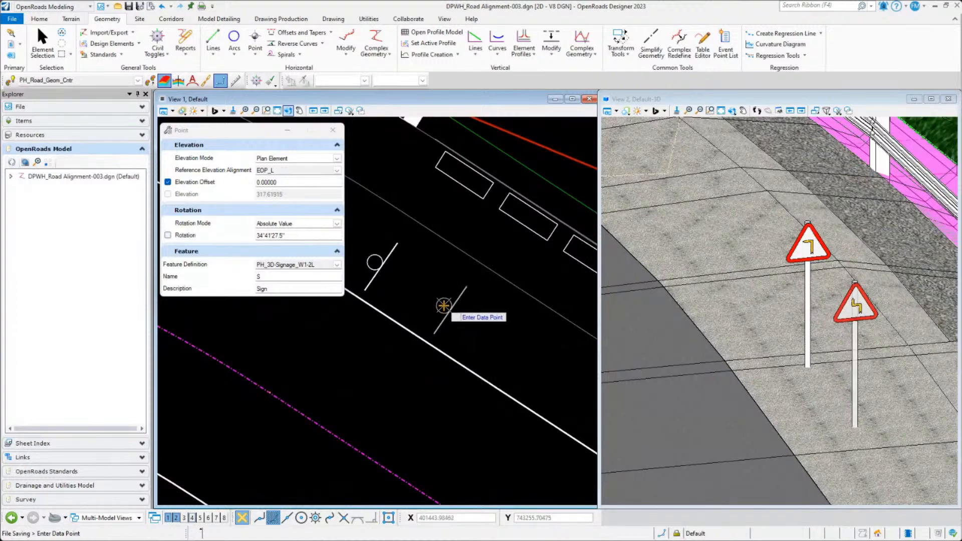
pyautogui.click(447, 304)
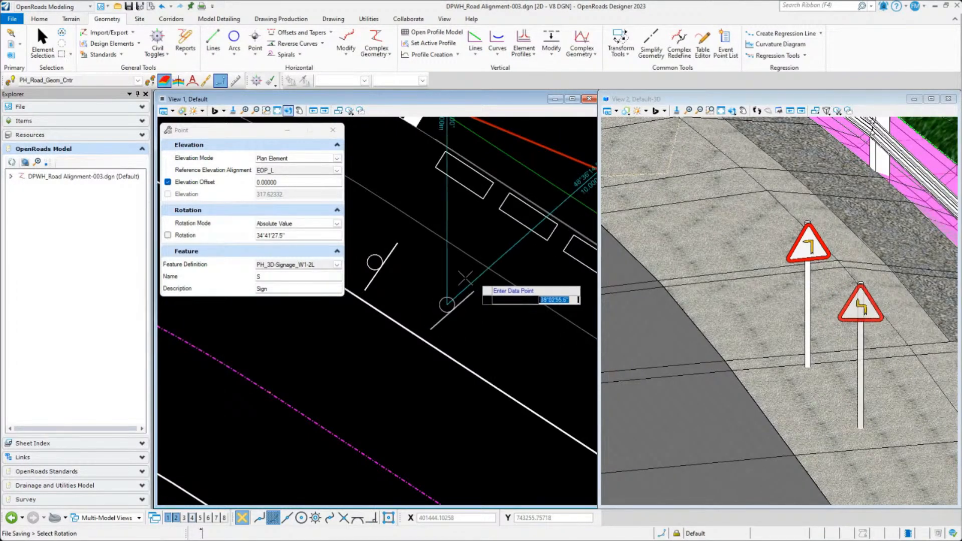
pyautogui.click(465, 275)
pyautogui.press('Escape')
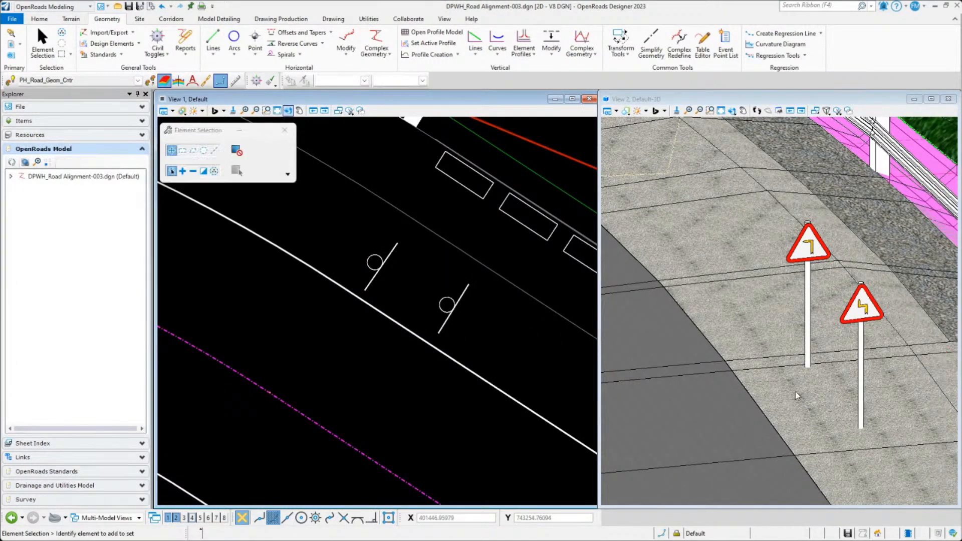
# - Examine both warning signs, the guardrail along the curve and its junction with the parapet blocks, in plan and in 3D
pyautogui.scroll(-3, 795, 276)
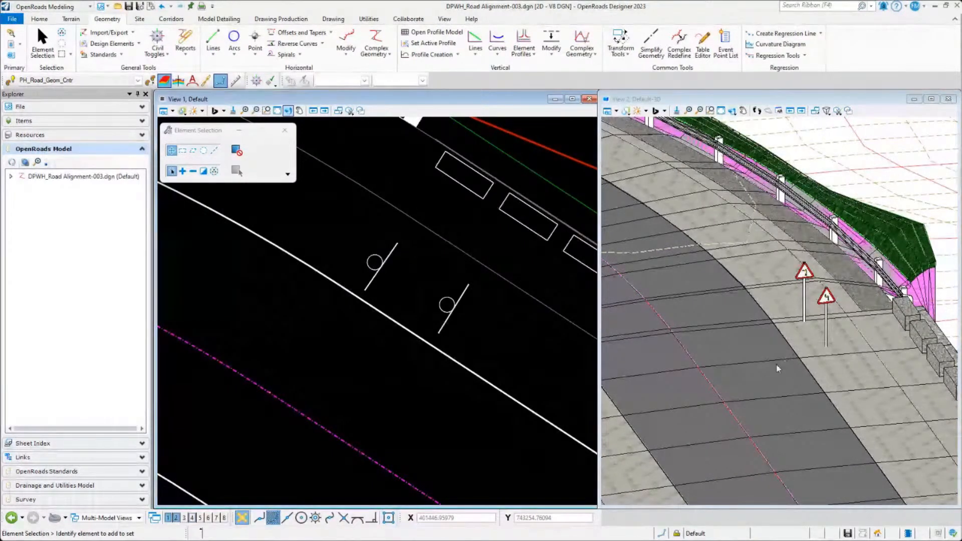
pyautogui.scroll(-3, 246, 221)
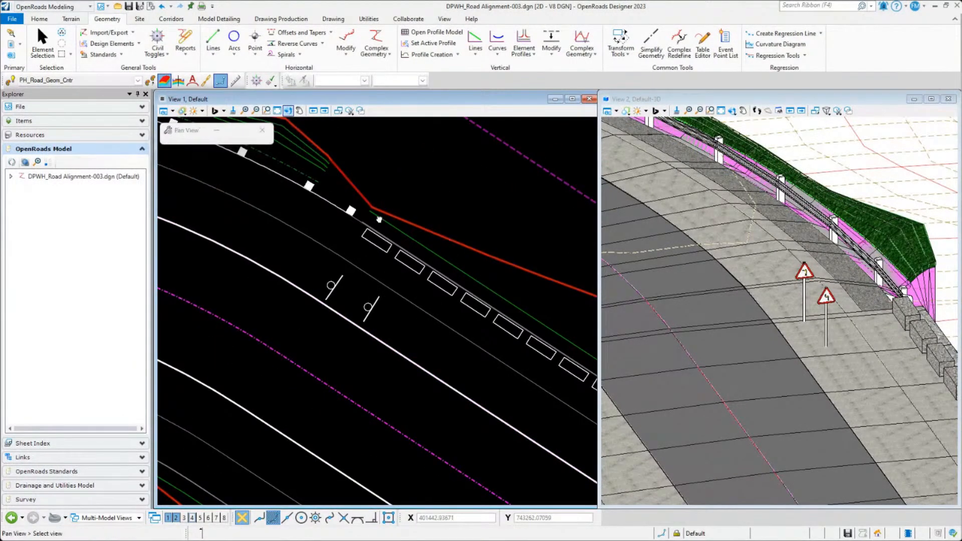
pyautogui.scroll(2, 401, 271)
pyautogui.scroll(2, 401, 271)
pyautogui.click(399, 283)
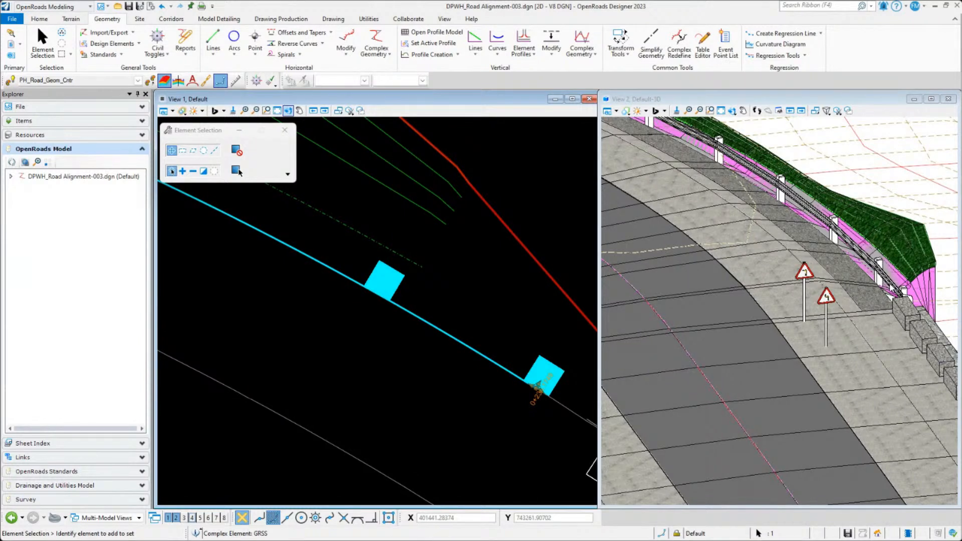
pyautogui.scroll(-5, 457, 352)
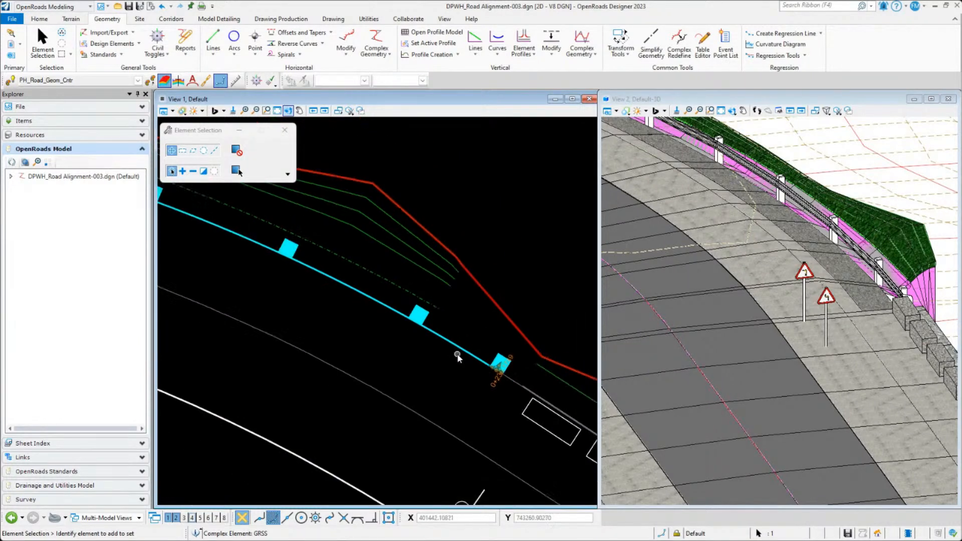
pyautogui.moveTo(241, 266); pyautogui.dragTo(508, 350, button='middle')
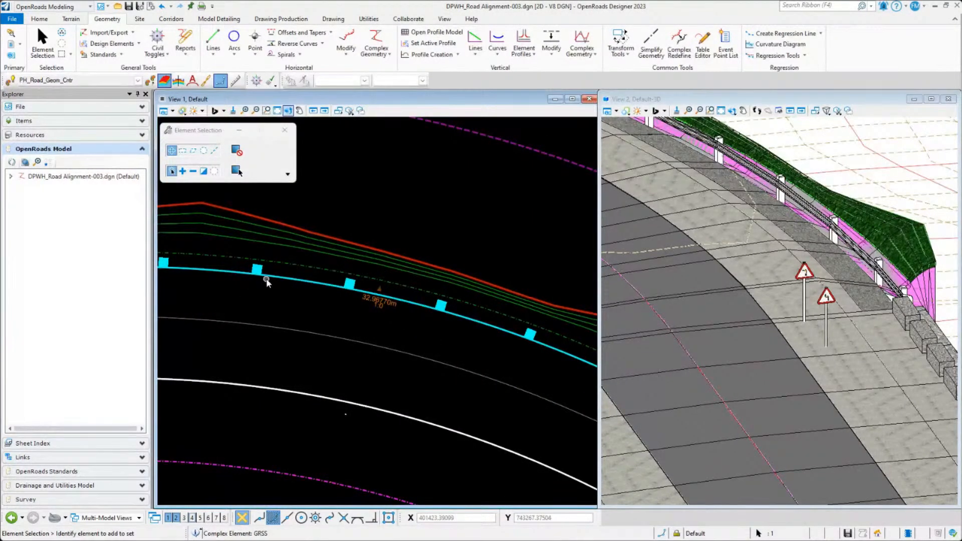
pyautogui.scroll(-4, 267, 278)
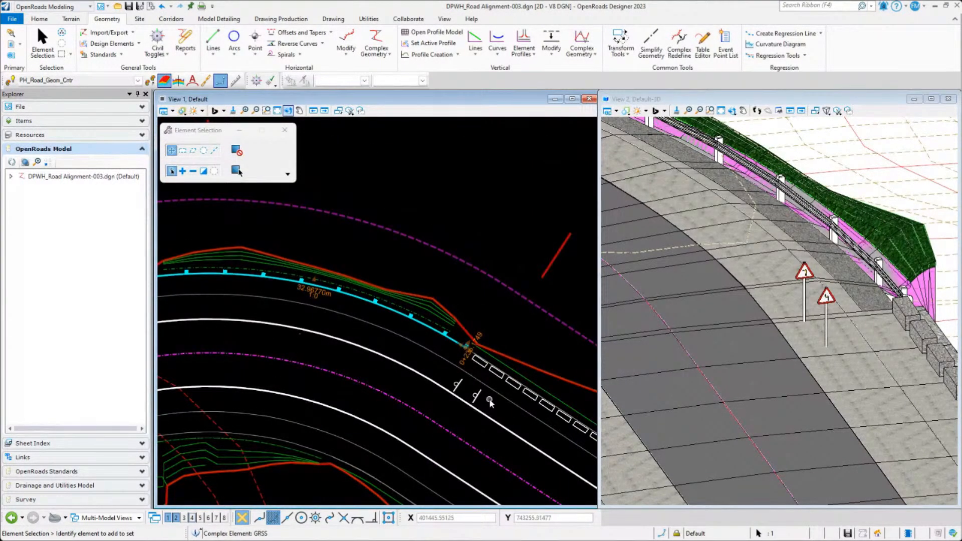
pyautogui.scroll(3, 838, 221)
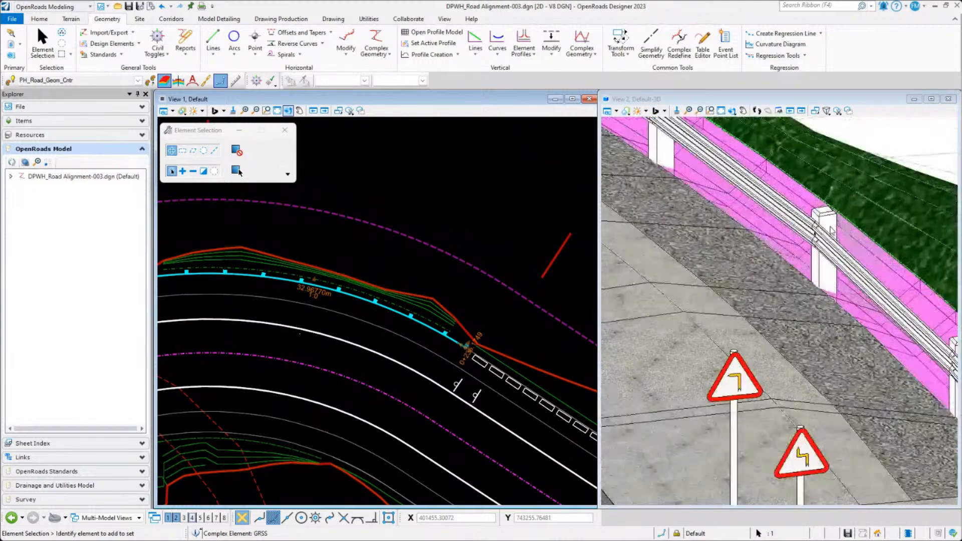
pyautogui.scroll(2, 772, 220)
pyautogui.scroll(-2, 772, 222)
pyautogui.scroll(3, 899, 350)
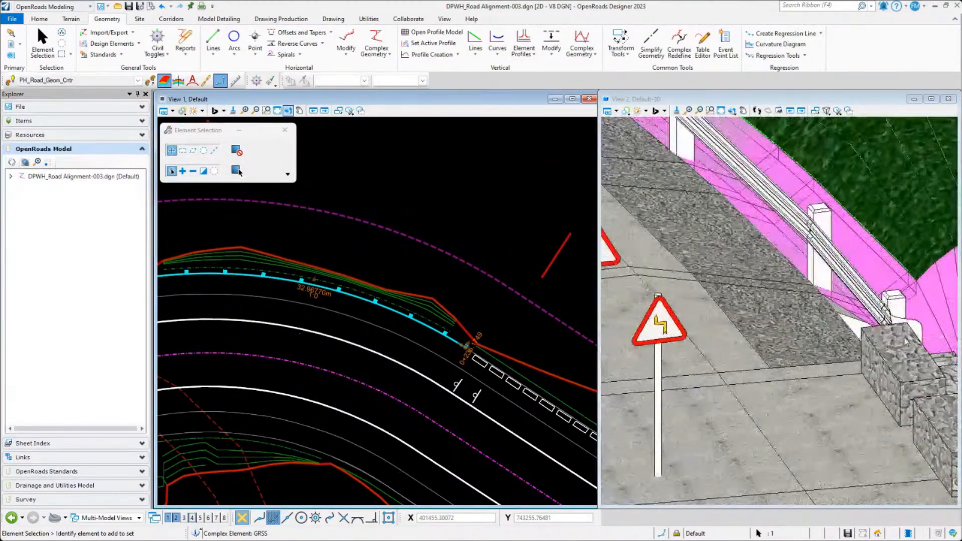
pyautogui.keyDown('shift'); pyautogui.moveTo(836, 342); pyautogui.dragTo(834, 305, button='middle'); pyautogui.keyUp('shift')
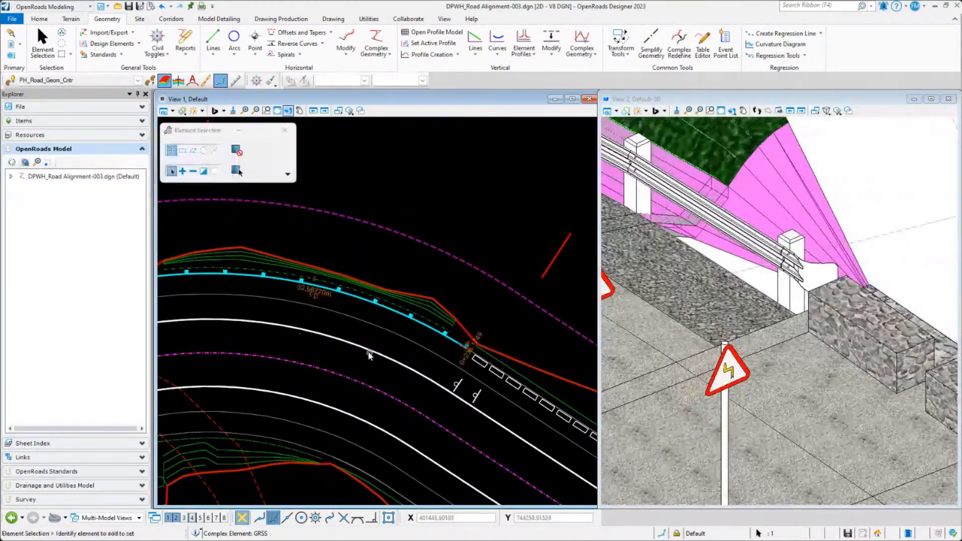
# - Start a Single Offset Partial with feature definition PH_Pavt Marking White 15cm Solid from the PH_Pavement Markings group
pyautogui.scroll(-2, 338, 302)
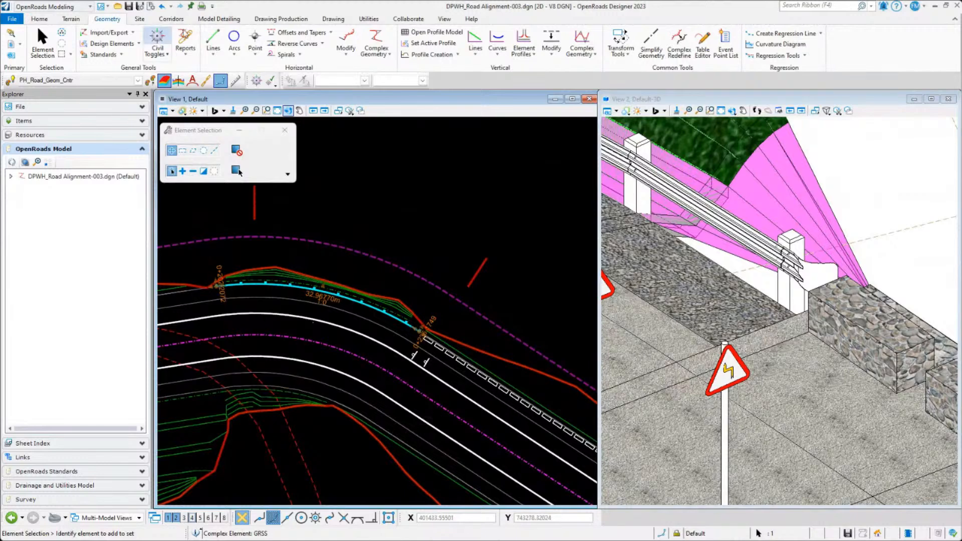
pyautogui.click(331, 33)
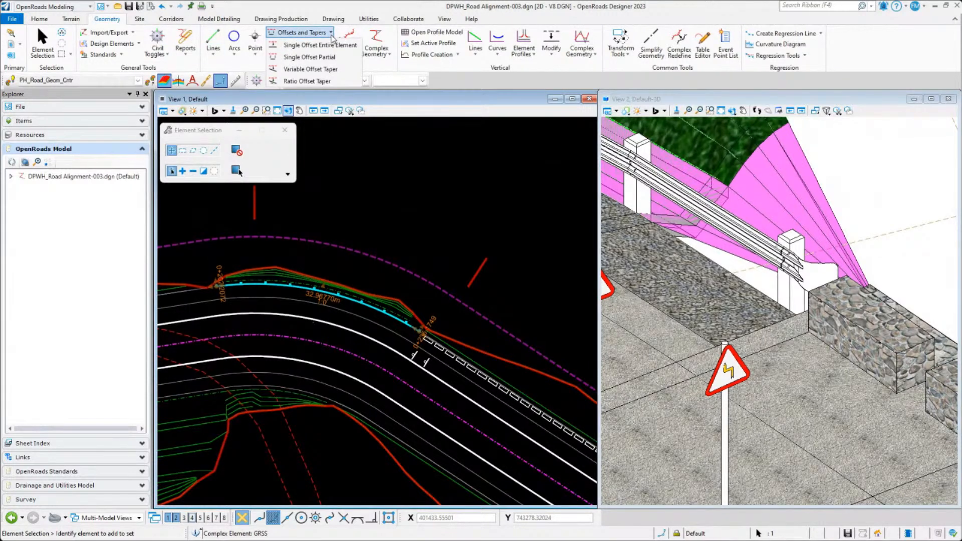
pyautogui.click(309, 58)
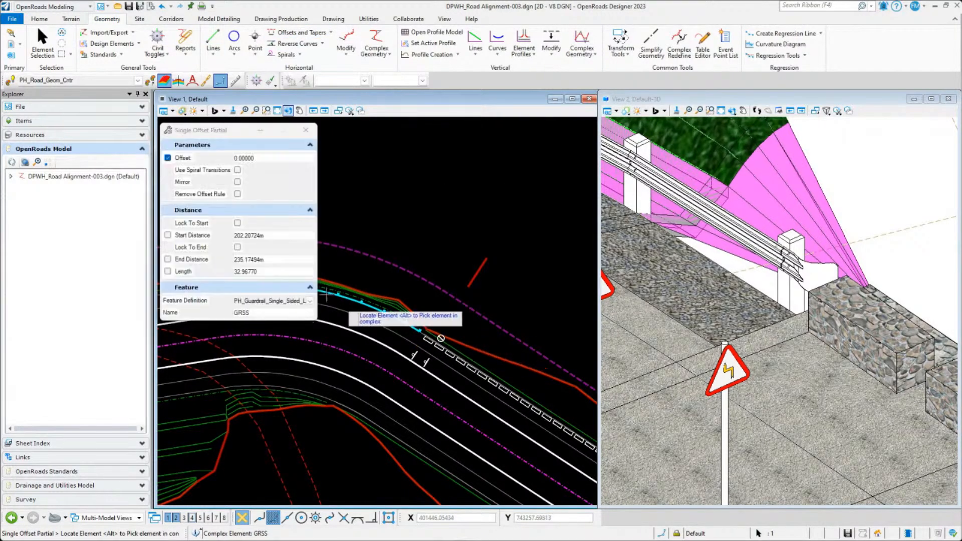
pyautogui.click(310, 301)
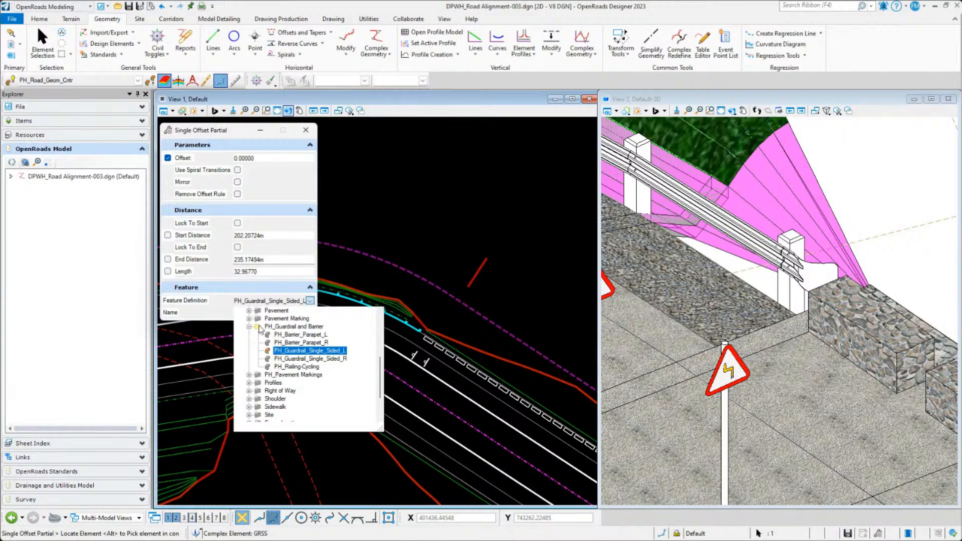
pyautogui.click(249, 327)
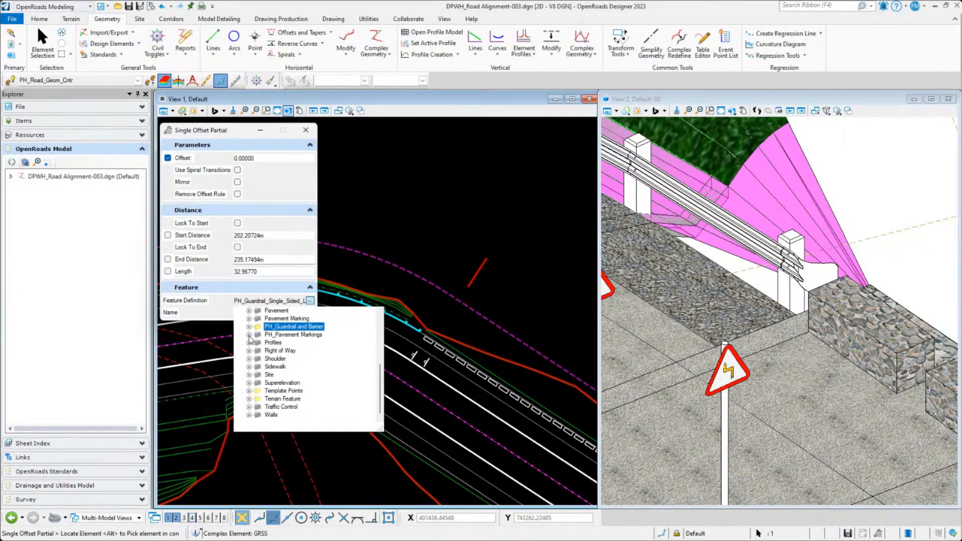
pyautogui.click(249, 334)
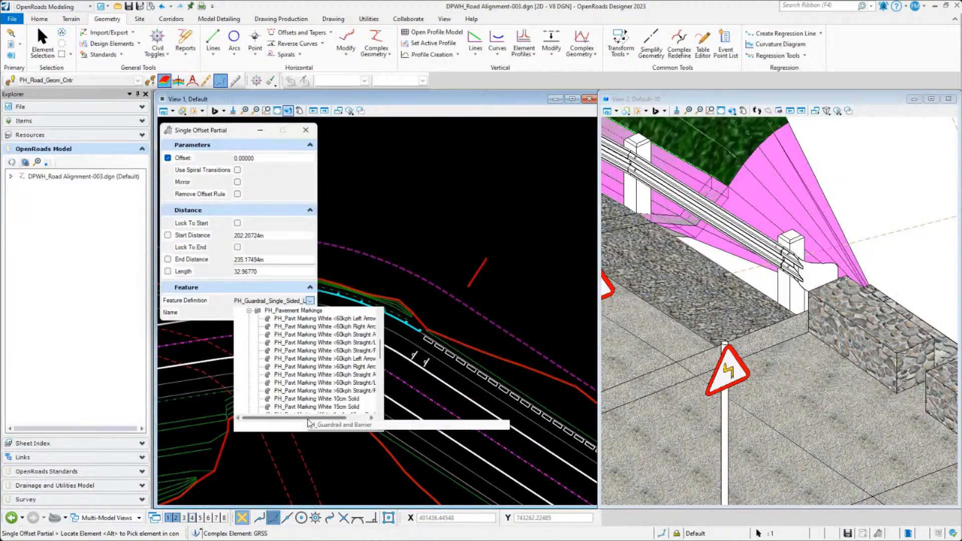
pyautogui.scroll(-1, 309, 421)
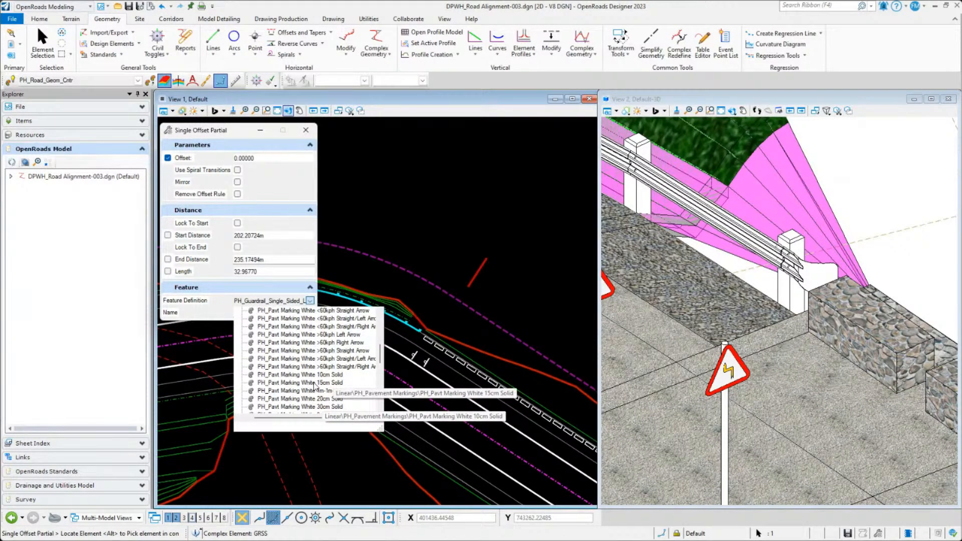
pyautogui.click(314, 384)
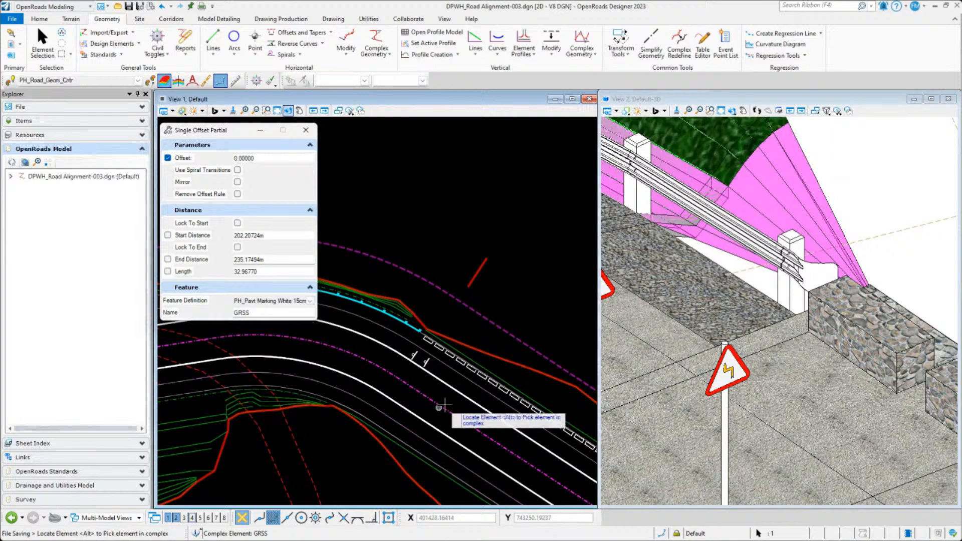
# - Place the solid white marking along the road centreline at 0 offset, about 10.4 m long from about station 0+246.3, and inspect it in 3D
pyautogui.click(353, 346)
pyautogui.scroll(1, 392, 369)
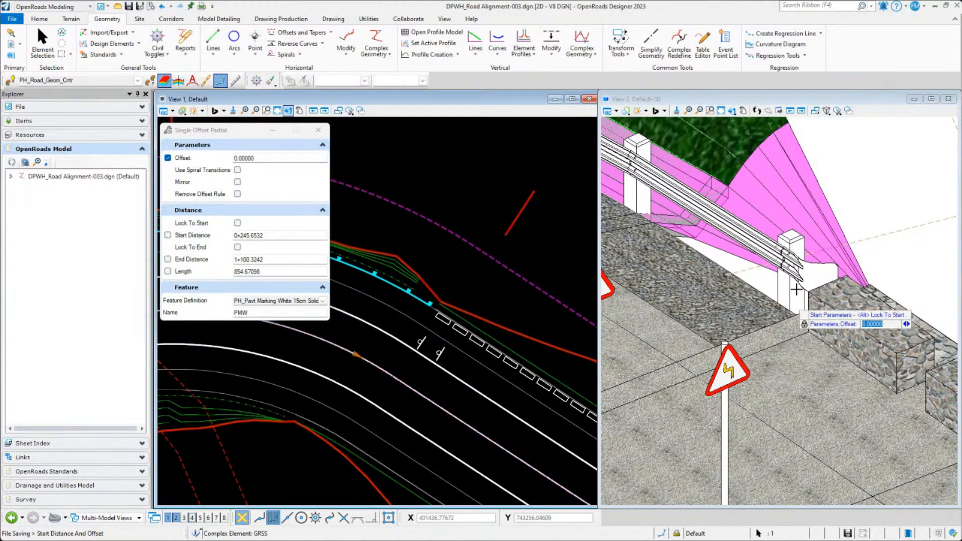
pyautogui.scroll(-2, 794, 285)
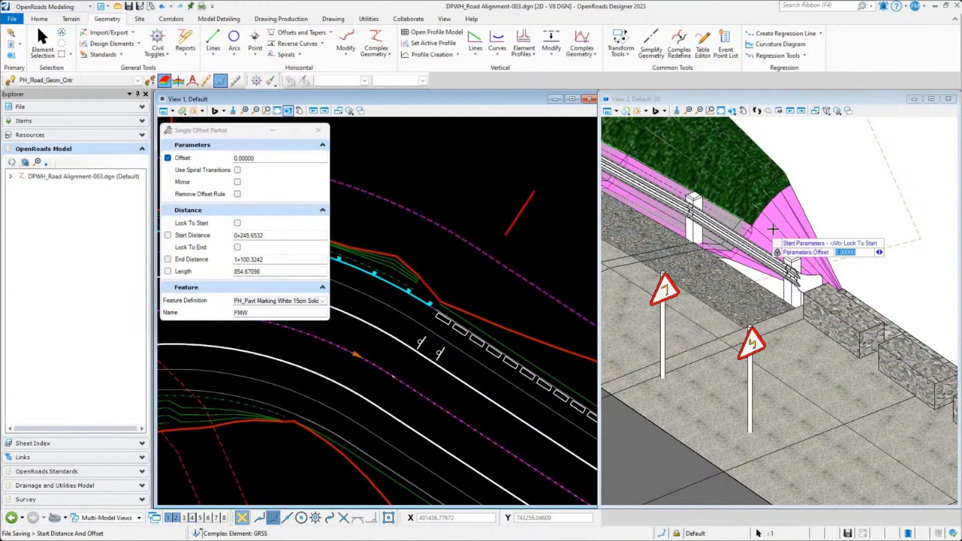
pyautogui.scroll(-1, 789, 233)
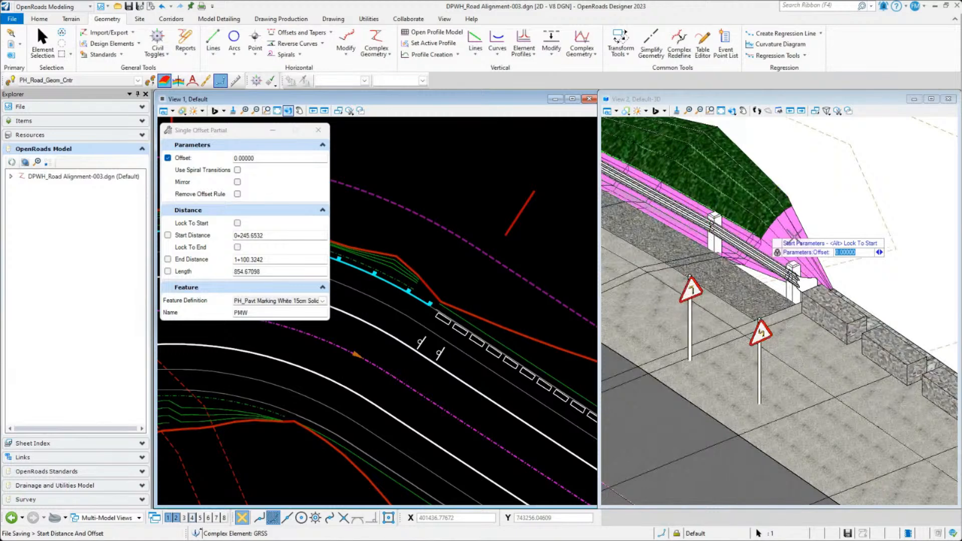
pyautogui.scroll(-1, 766, 231)
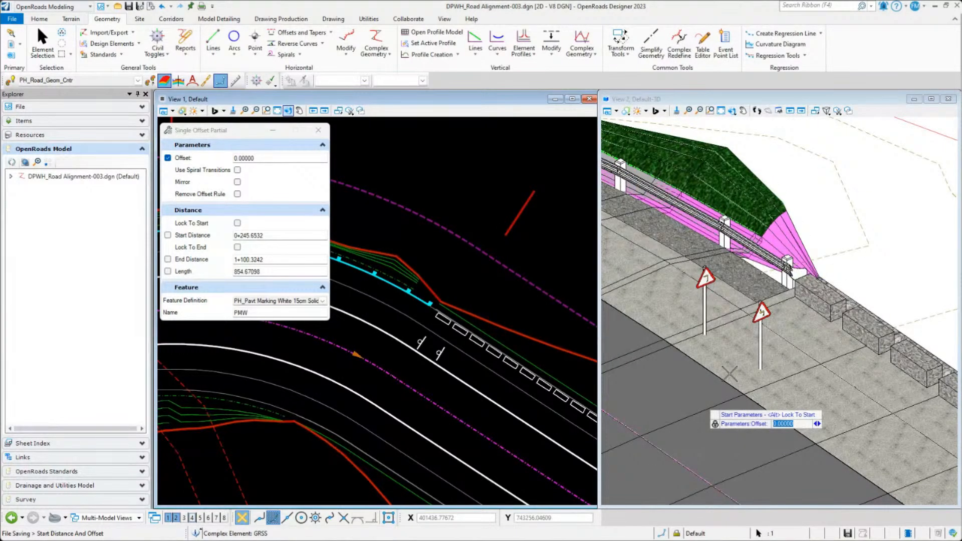
pyautogui.scroll(-4, 730, 373)
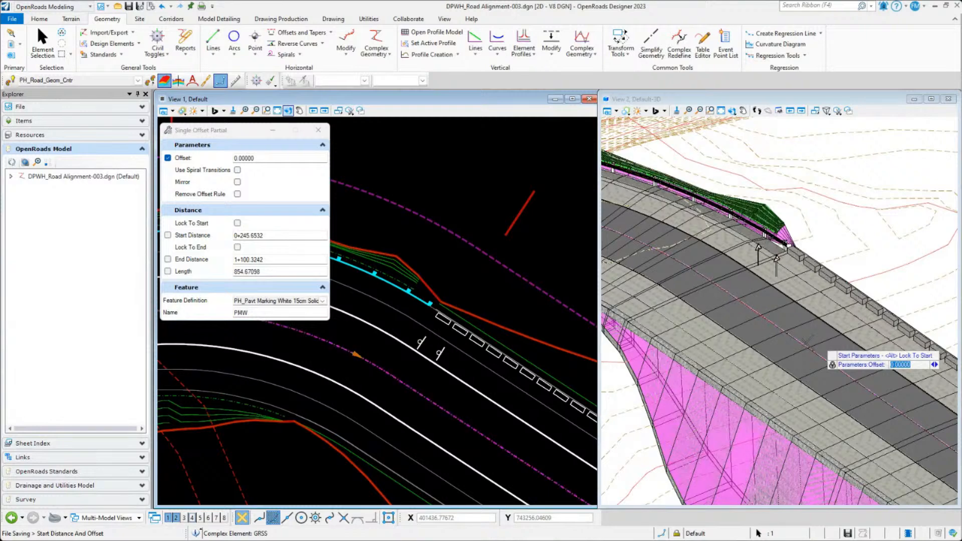
pyautogui.scroll(1, 807, 340)
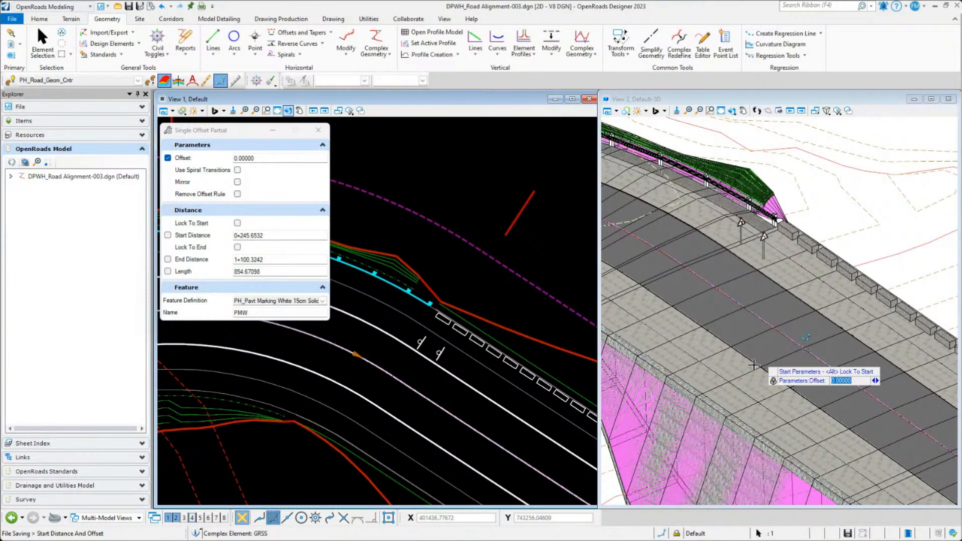
pyautogui.scroll(1, 754, 365)
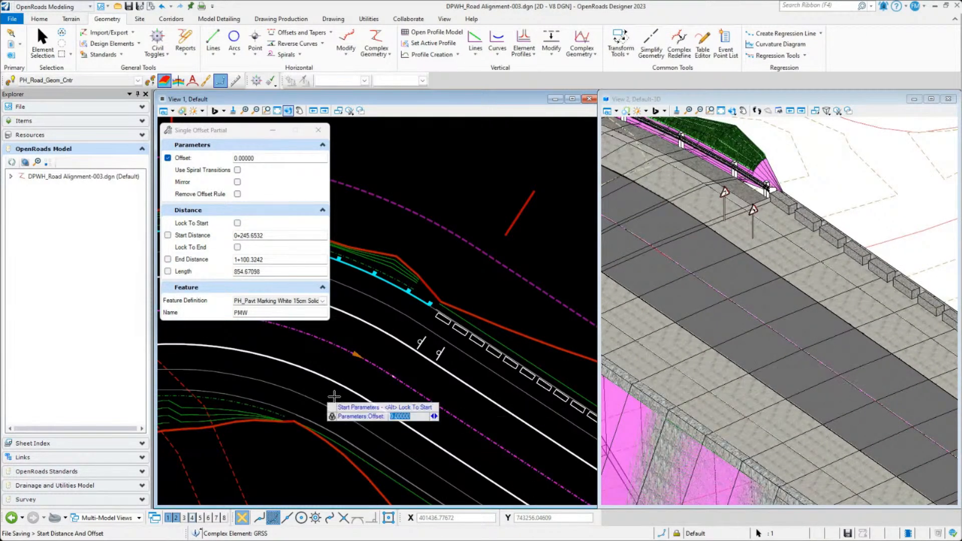
pyautogui.click(391, 388)
pyautogui.click(479, 415)
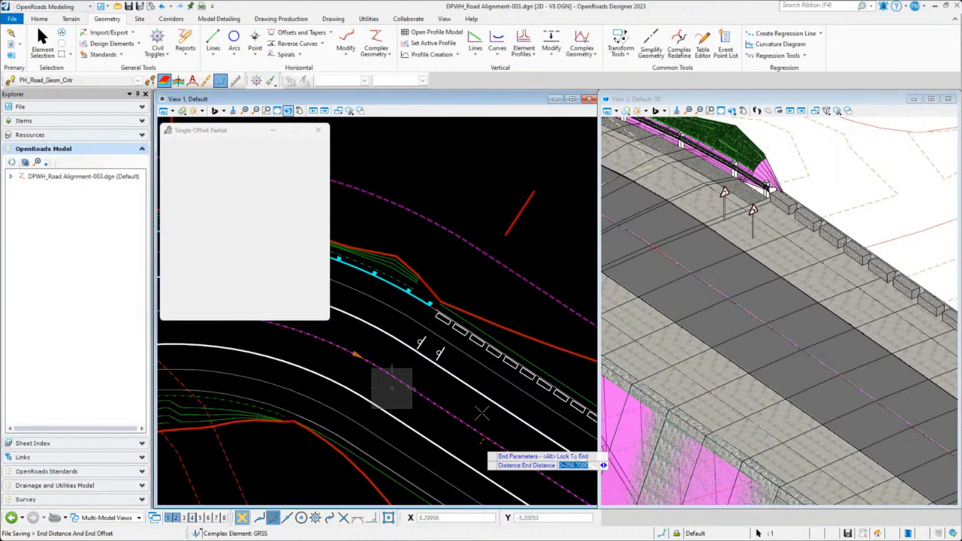
pyautogui.press('Escape')
pyautogui.scroll(1, 731, 334)
pyautogui.scroll(4, 736, 338)
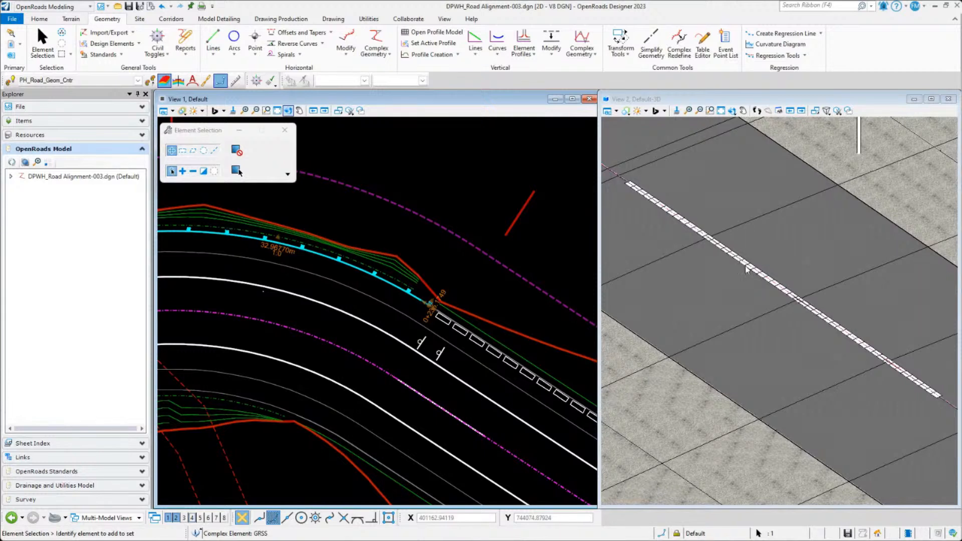
# - Start a Single Offset Partial with the feature definition PH_Pavt Marking Yellow 15cm Solid
pyautogui.click(330, 33)
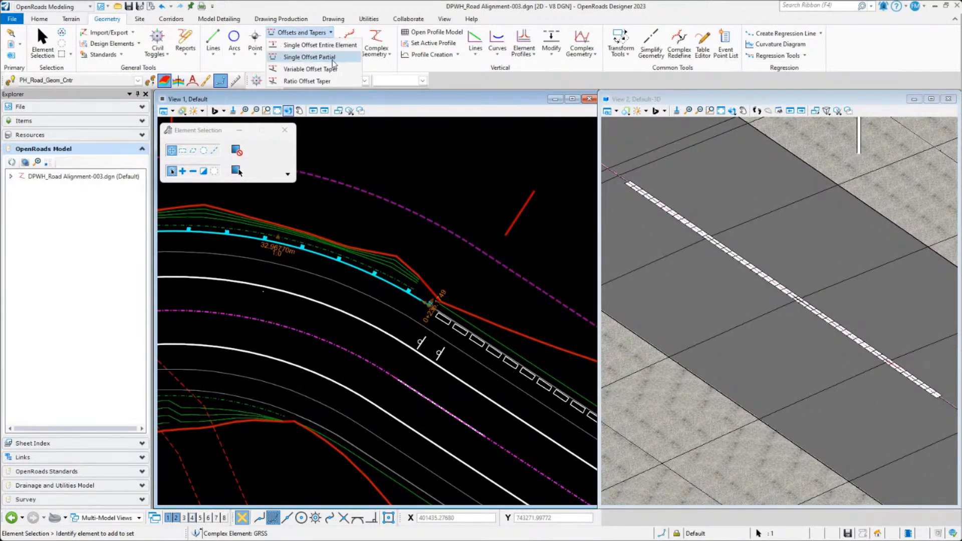
pyautogui.click(332, 58)
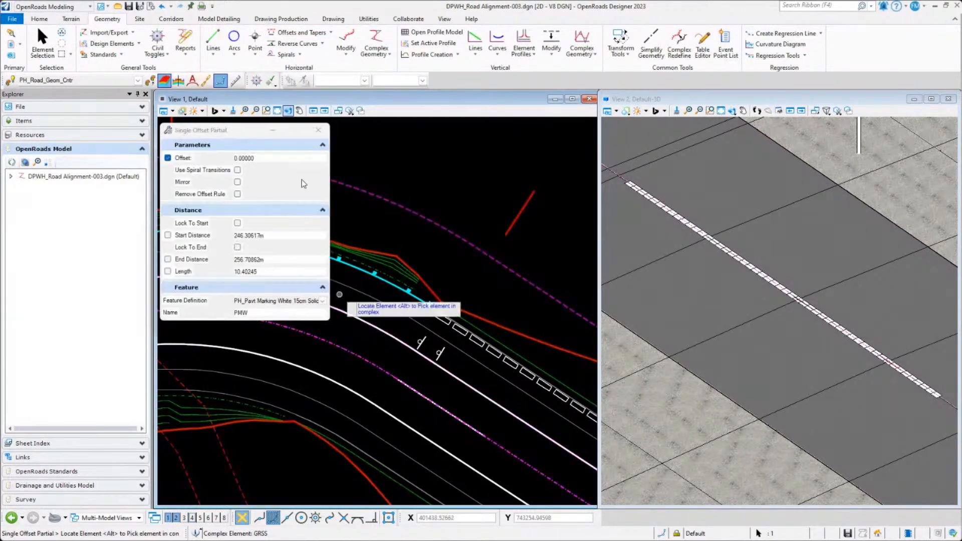
pyautogui.click(322, 300)
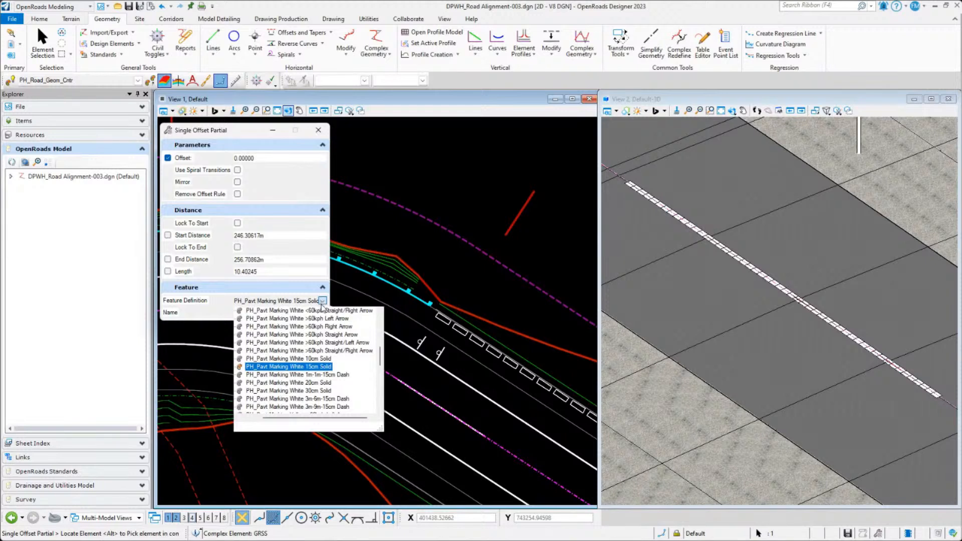
pyautogui.scroll(-1, 333, 380)
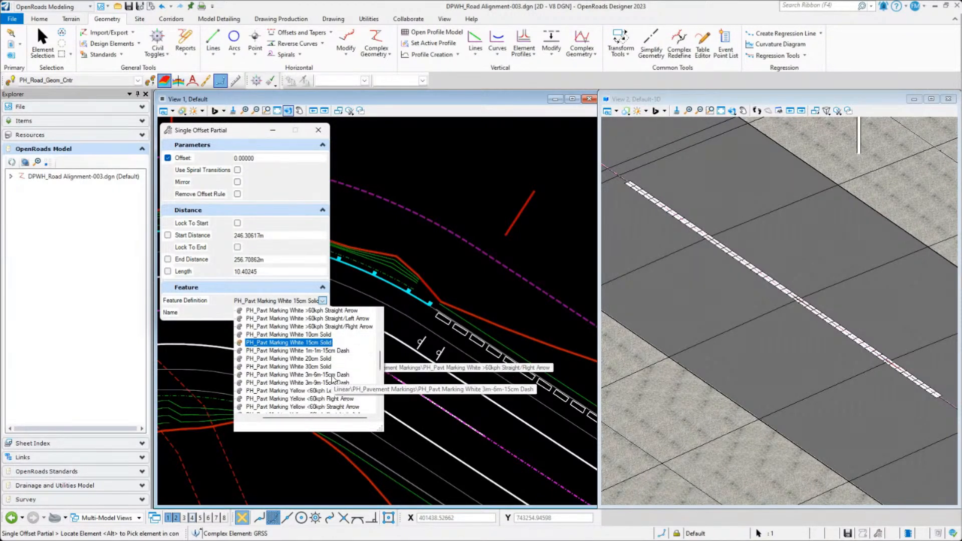
pyautogui.scroll(-1, 332, 380)
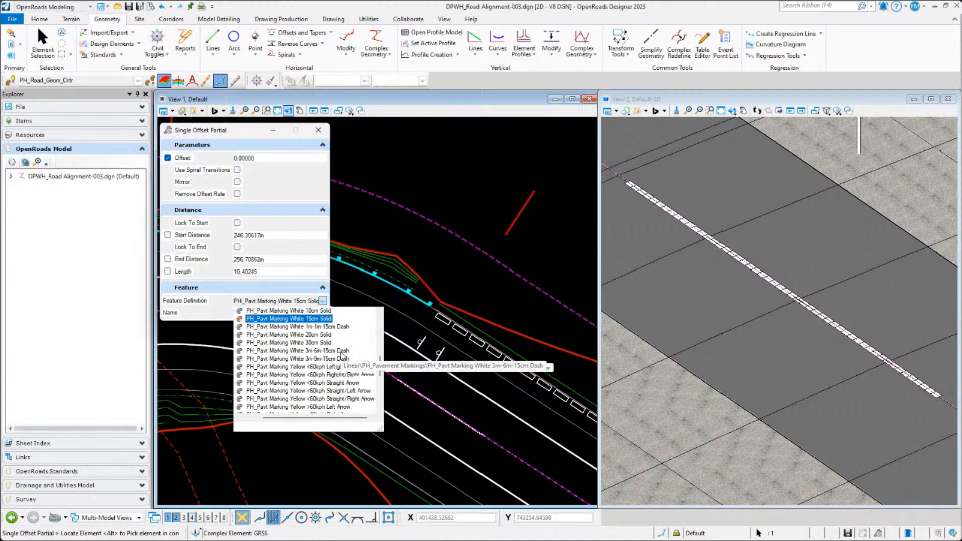
pyautogui.scroll(-1, 346, 358)
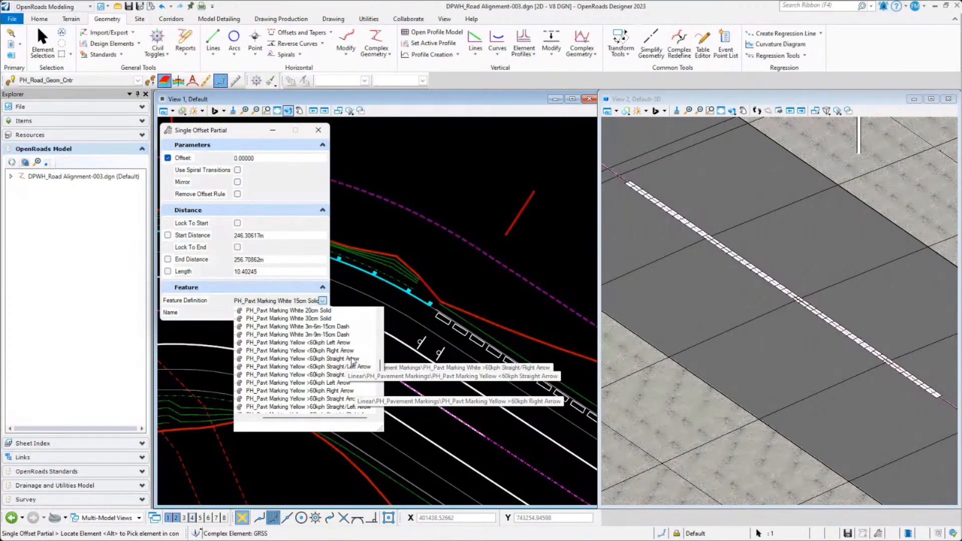
pyautogui.scroll(-2, 351, 359)
pyautogui.click(320, 387)
# - Offset the yellow solid marking -1.5 from the road centreline, about 9.5 m long from about station 0+246.6, and inspect it in 3D
pyautogui.click(408, 385)
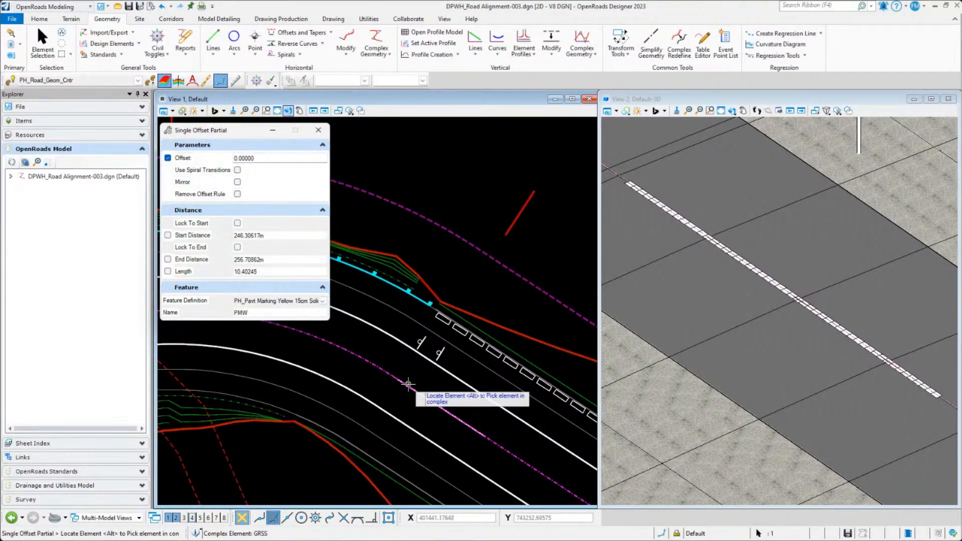
pyautogui.click(414, 375)
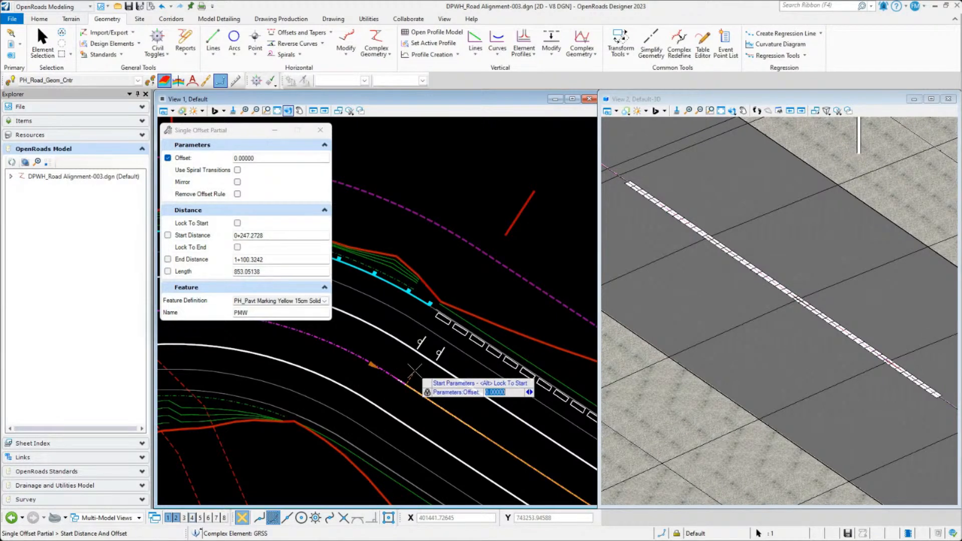
pyautogui.write('3.5')
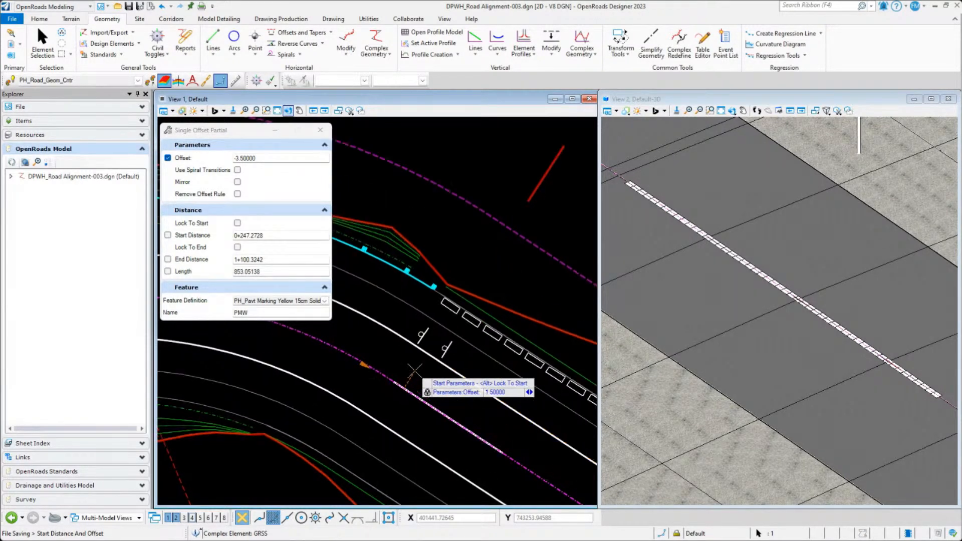
pyautogui.scroll(1, 414, 374)
pyautogui.click(415, 375)
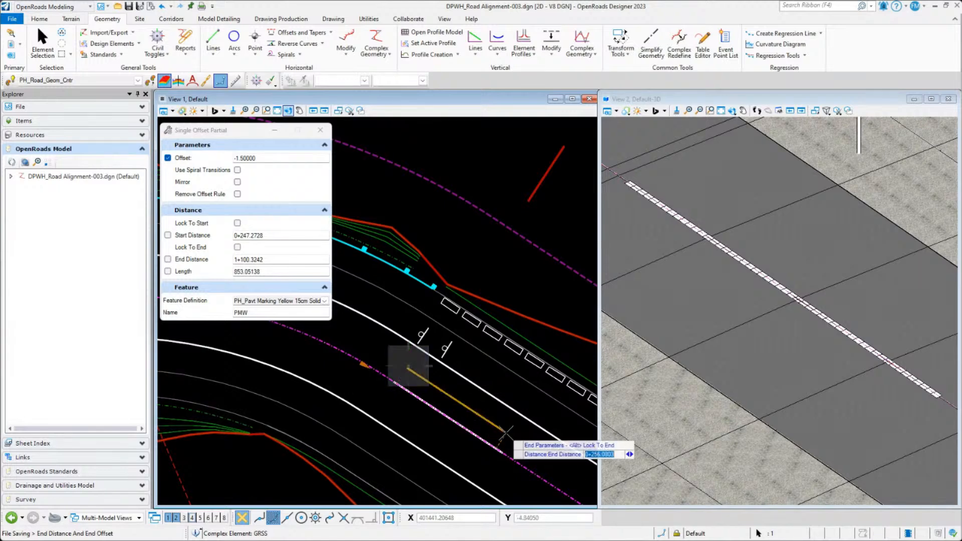
pyautogui.click(506, 433)
pyautogui.click(530, 437)
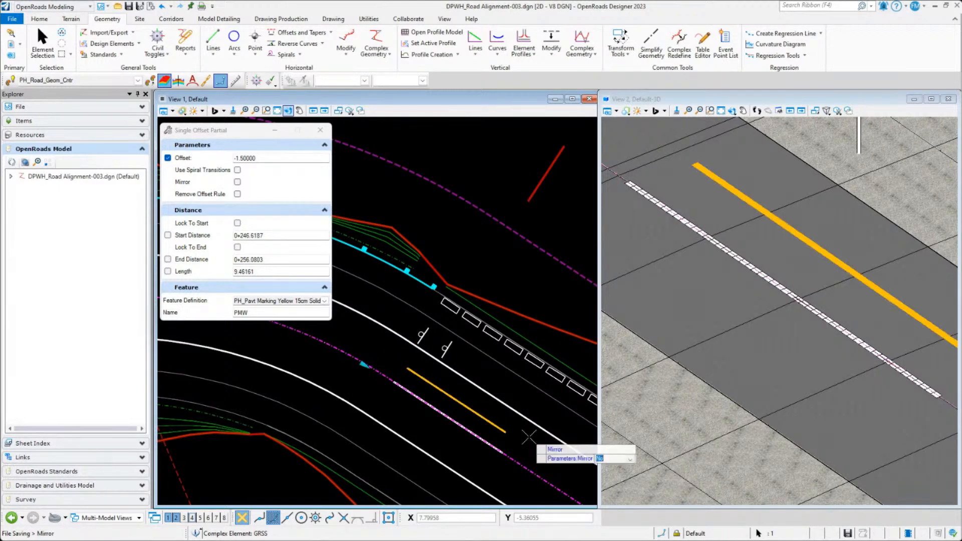
pyautogui.press('Escape')
pyautogui.scroll(-3, 802, 304)
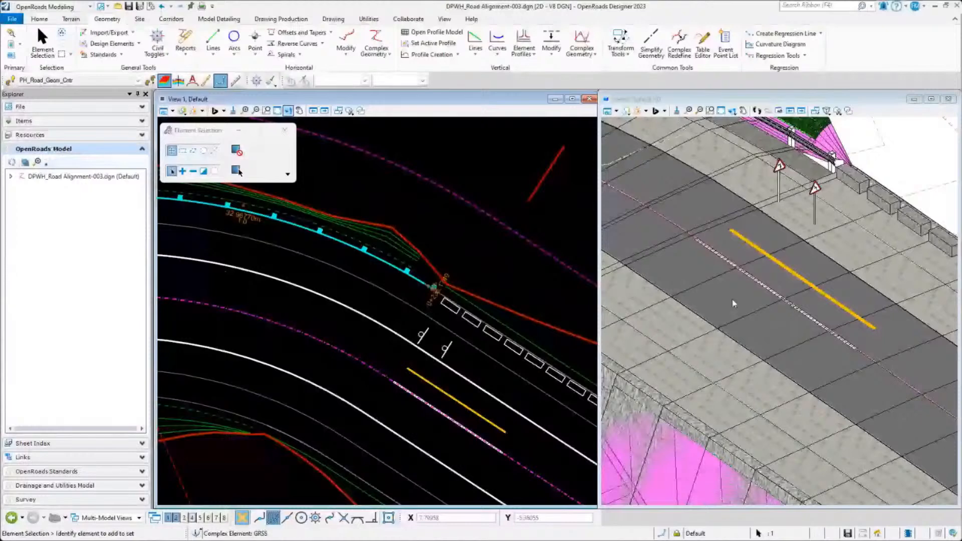
pyautogui.scroll(-5, 727, 271)
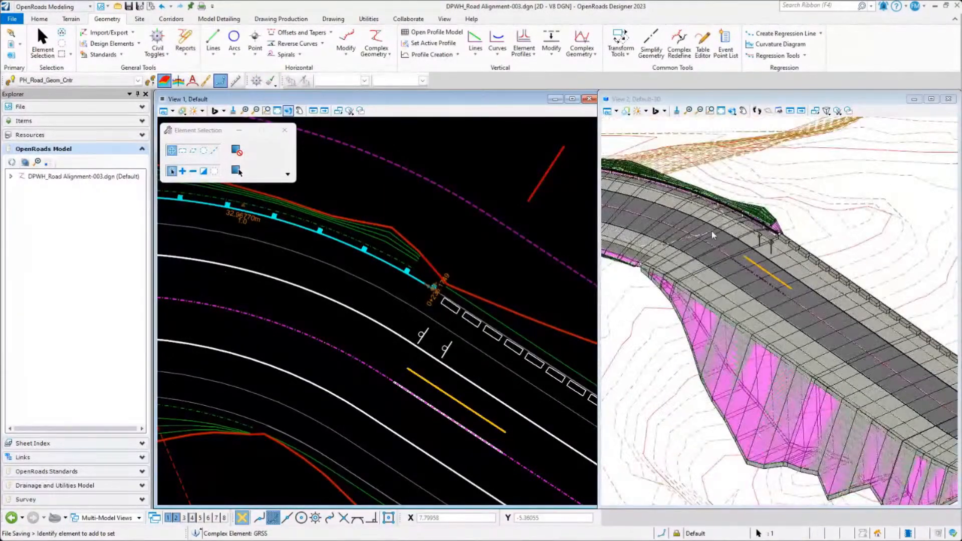
pyautogui.scroll(-2, 712, 235)
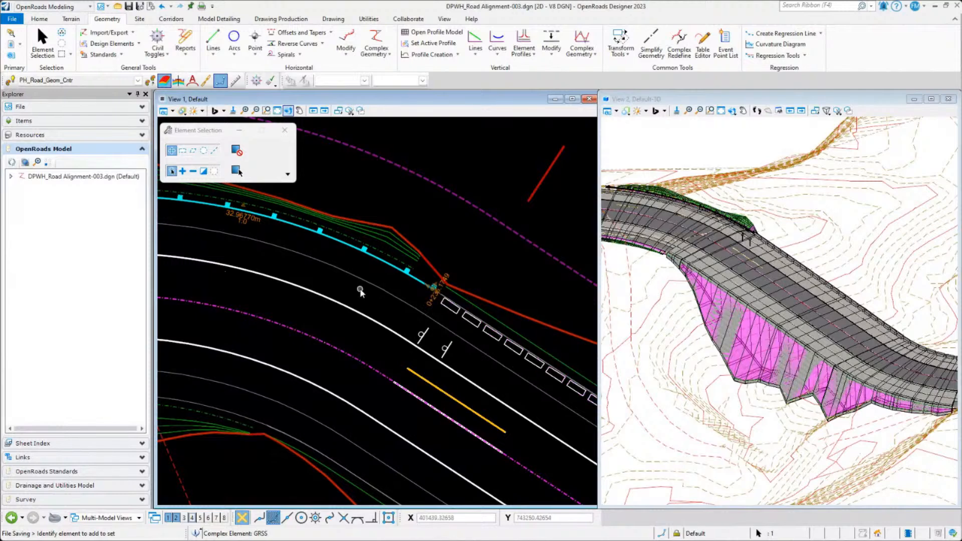
pyautogui.scroll(-5, 389, 332)
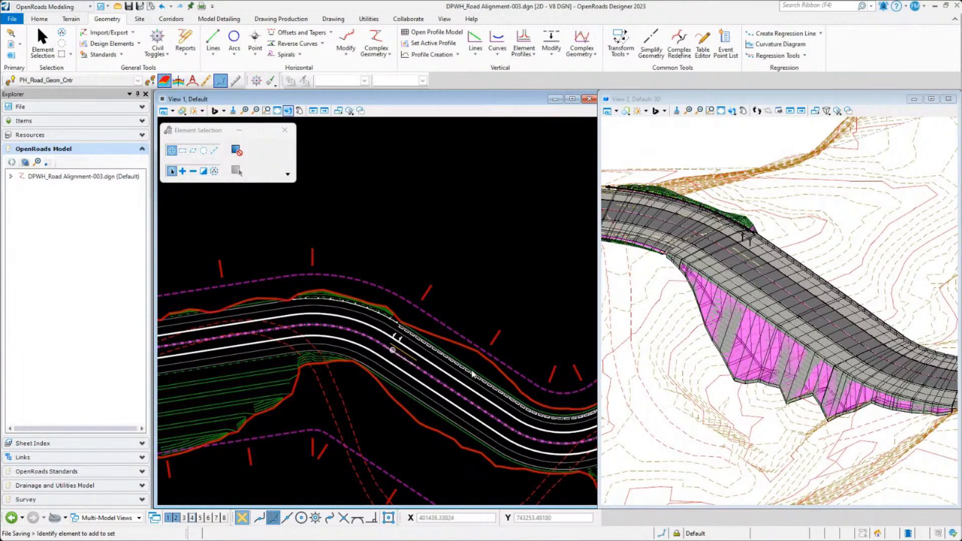
pyautogui.moveTo(399, 370)
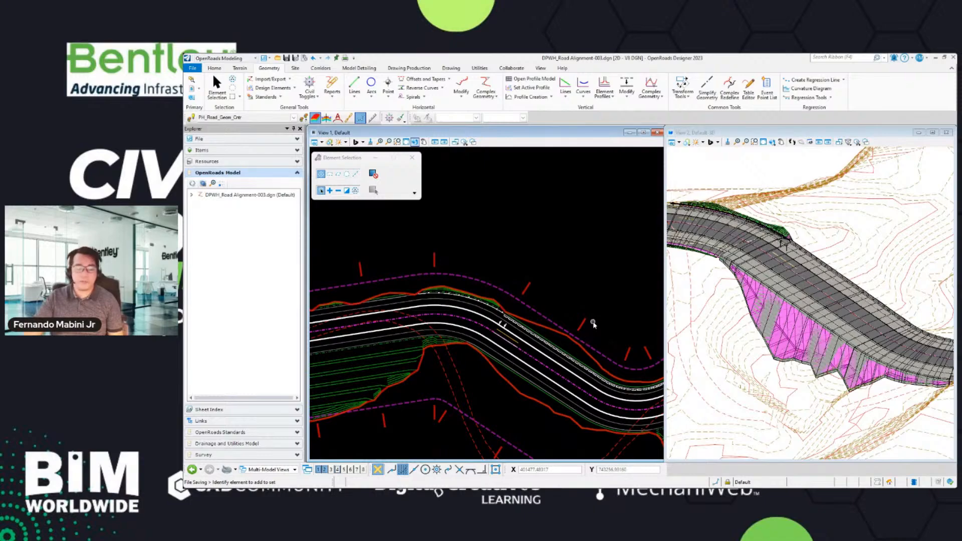
# - Switch to DPWH_Road Federated_Visiualisation.dgn and examine the bridge, its abutments and the parapet blocks along the adjoining curves in 3D
pyautogui.moveTo(539, 484)
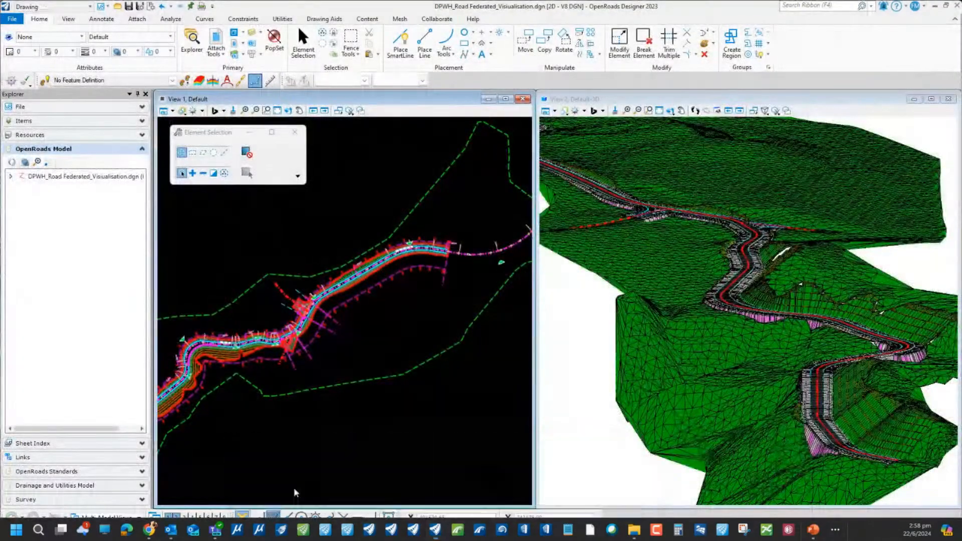
pyautogui.click(295, 489)
pyautogui.scroll(5, 811, 444)
pyautogui.keyDown('shift'); pyautogui.moveTo(833, 356); pyautogui.dragTo(802, 354, button='middle'); pyautogui.keyUp('shift')
pyautogui.scroll(5, 765, 351)
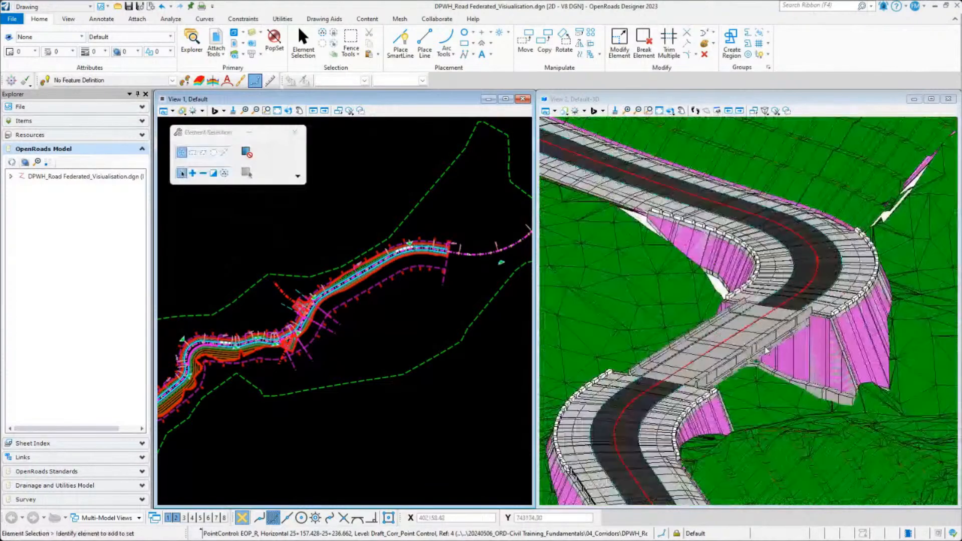
pyautogui.scroll(5, 765, 350)
pyautogui.keyDown('shift'); pyautogui.moveTo(732, 365); pyautogui.dragTo(694, 292, button='middle'); pyautogui.keyUp('shift')
pyautogui.scroll(-5, 800, 348)
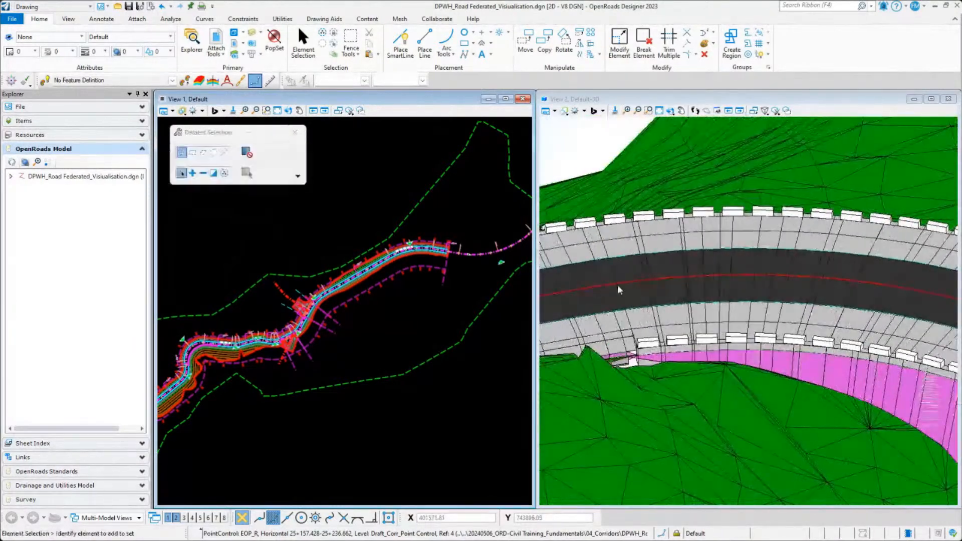
pyautogui.scroll(5, 801, 348)
pyautogui.keyDown('shift'); pyautogui.moveTo(800, 347); pyautogui.dragTo(753, 308, button='middle'); pyautogui.keyUp('shift')
pyautogui.scroll(-3, 753, 308)
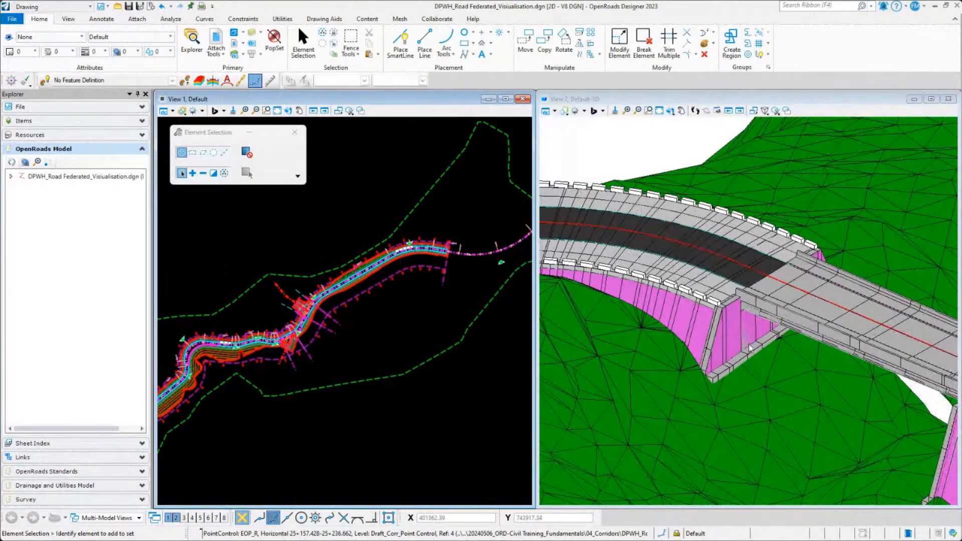
pyautogui.keyDown('shift'); pyautogui.moveTo(743, 335); pyautogui.dragTo(881, 368, button='middle'); pyautogui.keyUp('shift')
pyautogui.moveTo(640, 297); pyautogui.dragTo(877, 346, button='middle')
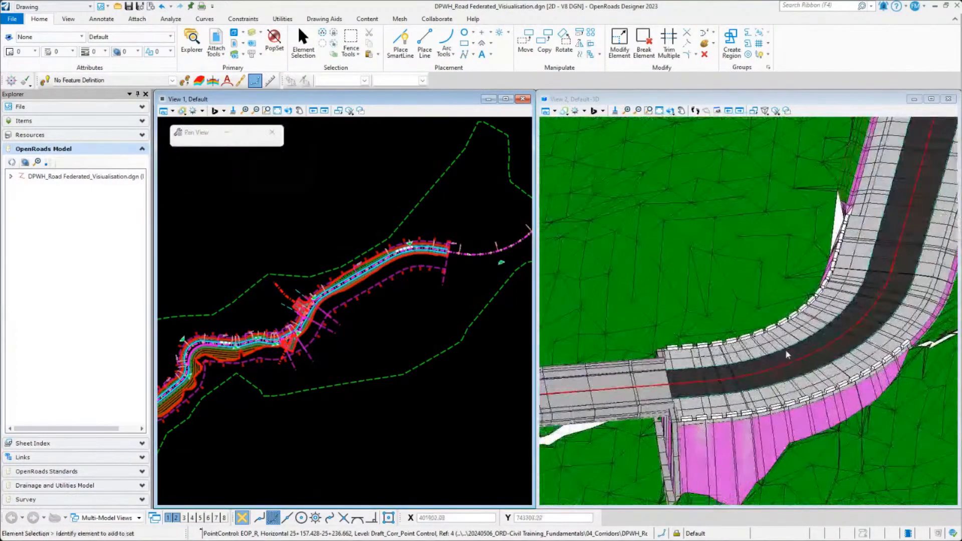
# - Examine the full road corridor on the terrain and the side-road junctions in the federated 3D model
pyautogui.scroll(2, 785, 352)
pyautogui.moveTo(653, 377); pyautogui.dragTo(739, 303, button='middle')
pyautogui.scroll(-3, 876, 266)
pyautogui.moveTo(706, 323); pyautogui.dragTo(777, 401, button='middle')
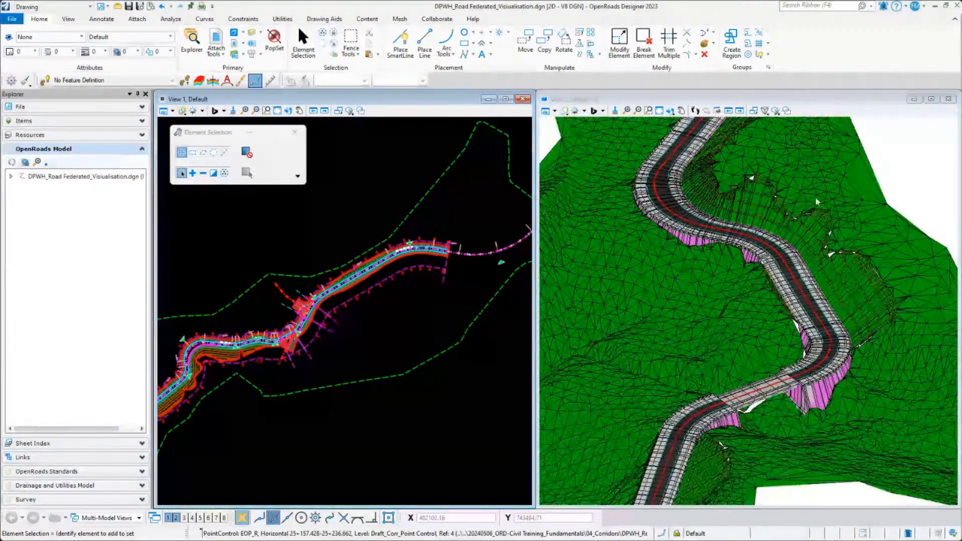
pyautogui.scroll(-2, 824, 247)
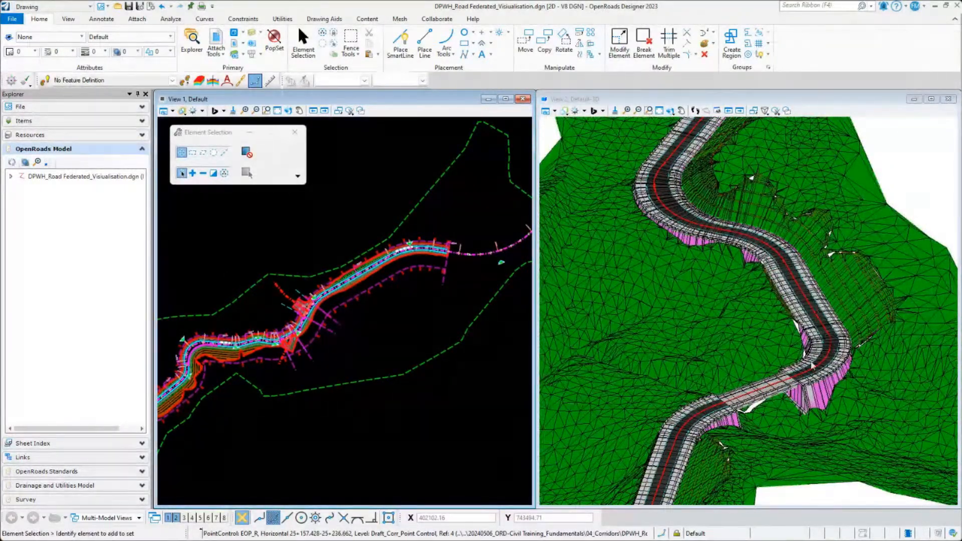
pyautogui.scroll(-3, 698, 318)
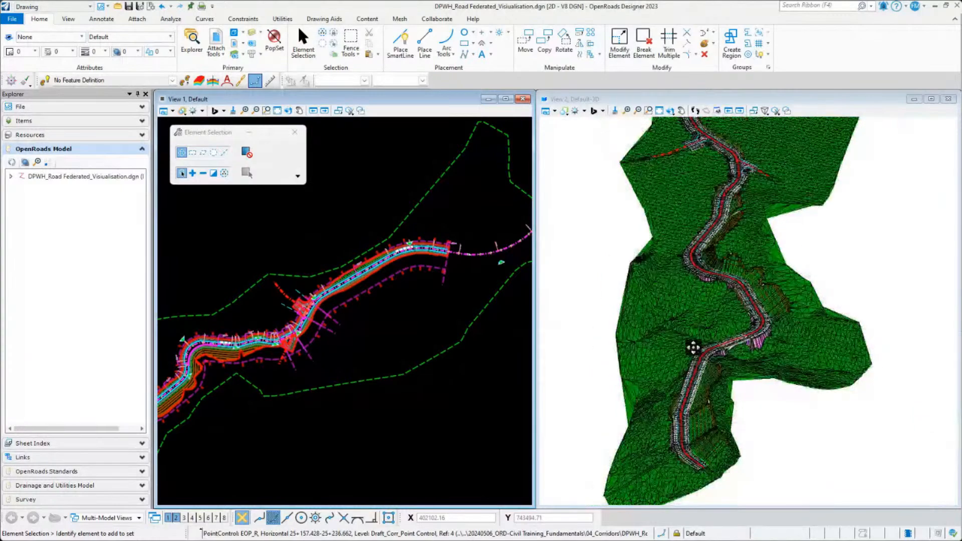
pyautogui.keyDown('shift'); pyautogui.moveTo(693, 348); pyautogui.dragTo(701, 337, button='middle'); pyautogui.keyUp('shift')
pyautogui.scroll(6, 708, 269)
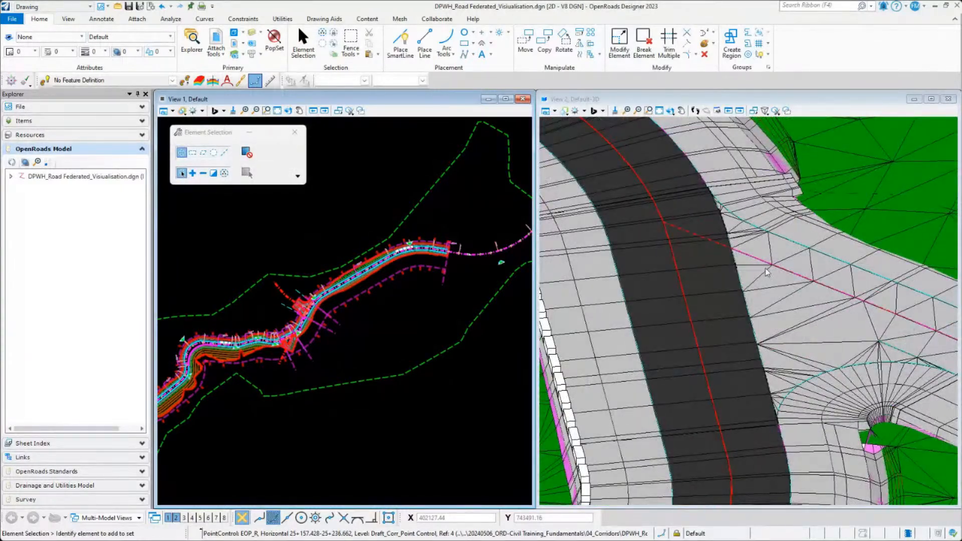
pyautogui.scroll(-3, 802, 285)
pyautogui.keyDown('shift'); pyautogui.moveTo(838, 296); pyautogui.dragTo(651, 280, button='middle'); pyautogui.keyUp('shift')
pyautogui.scroll(-3, 625, 283)
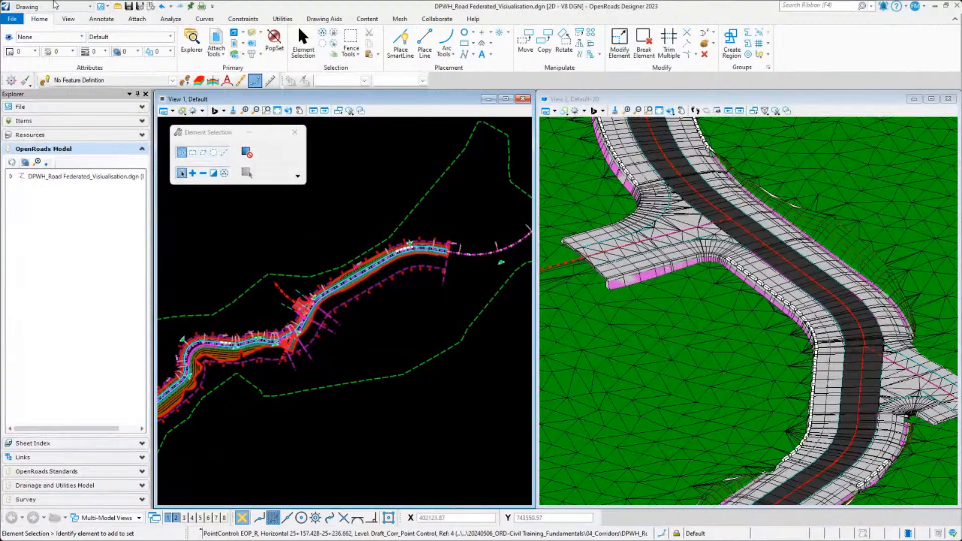
# - Switch the workflow to Reality Modeling and check the available workflows
pyautogui.click(43, 10)
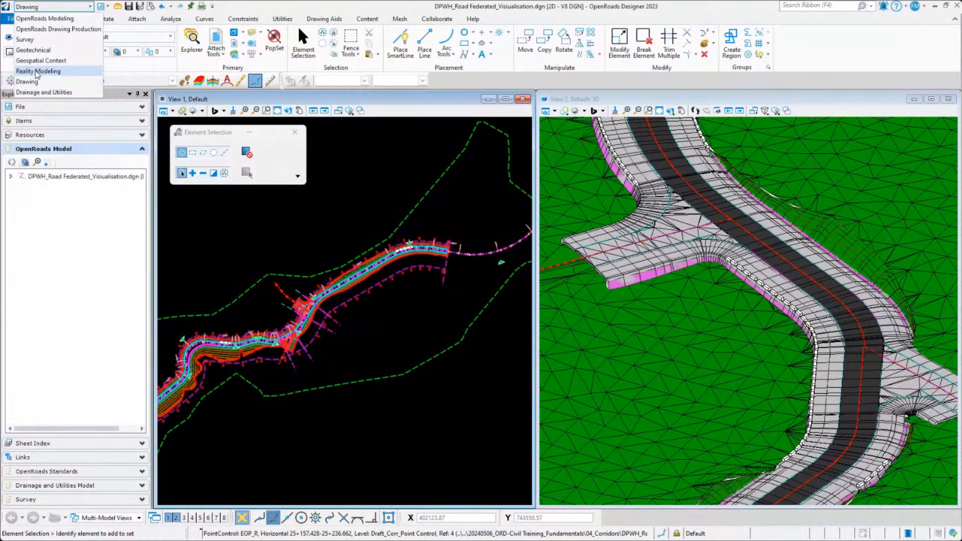
pyautogui.click(37, 71)
pyautogui.click(50, 6)
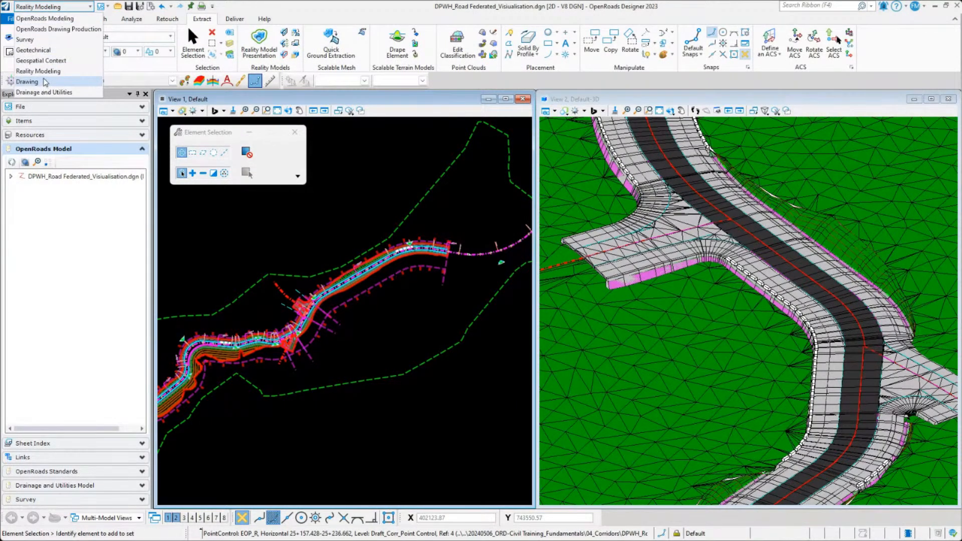
pyautogui.click(680, 101)
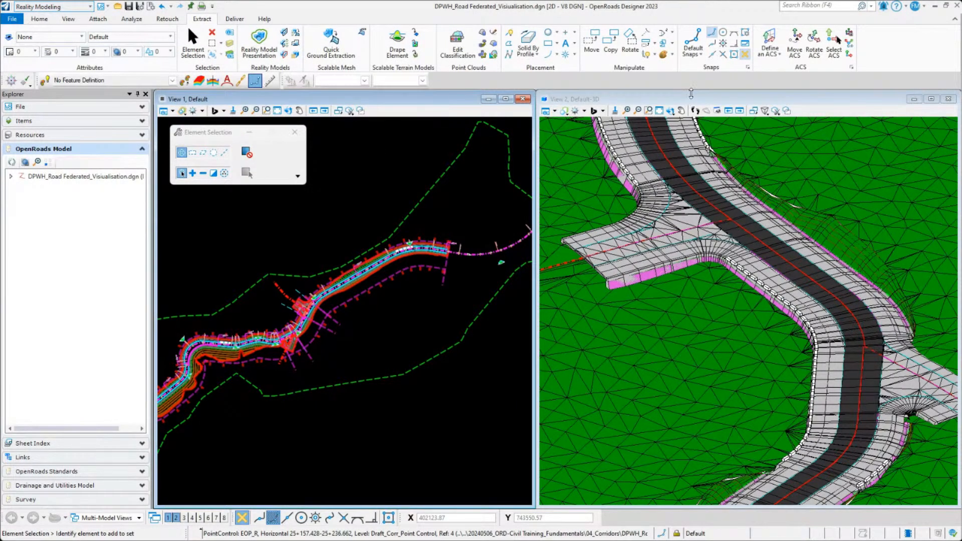
# - Activate the Default-3D view, switch to the Visualization workflow, and return to the plan view
pyautogui.click(690, 96)
pyautogui.click(53, 7)
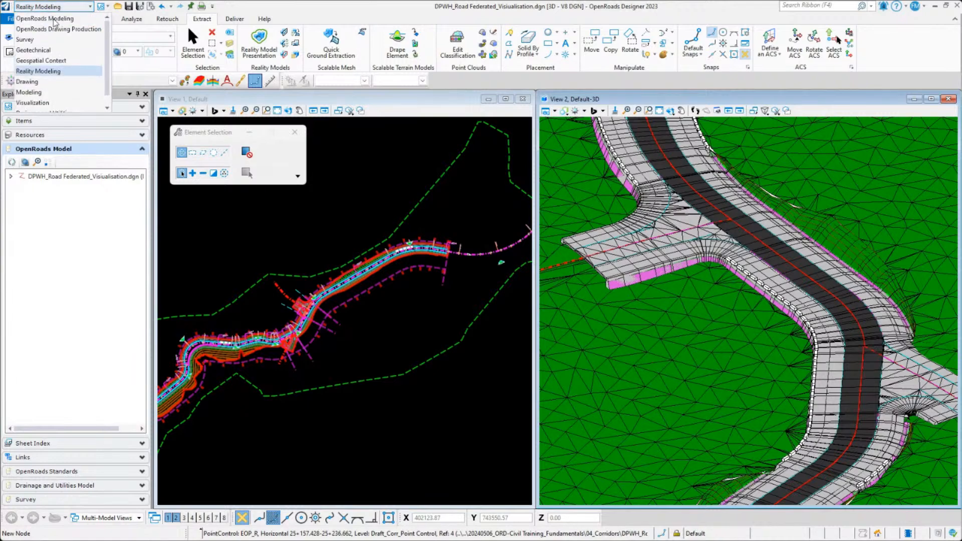
pyautogui.click(33, 102)
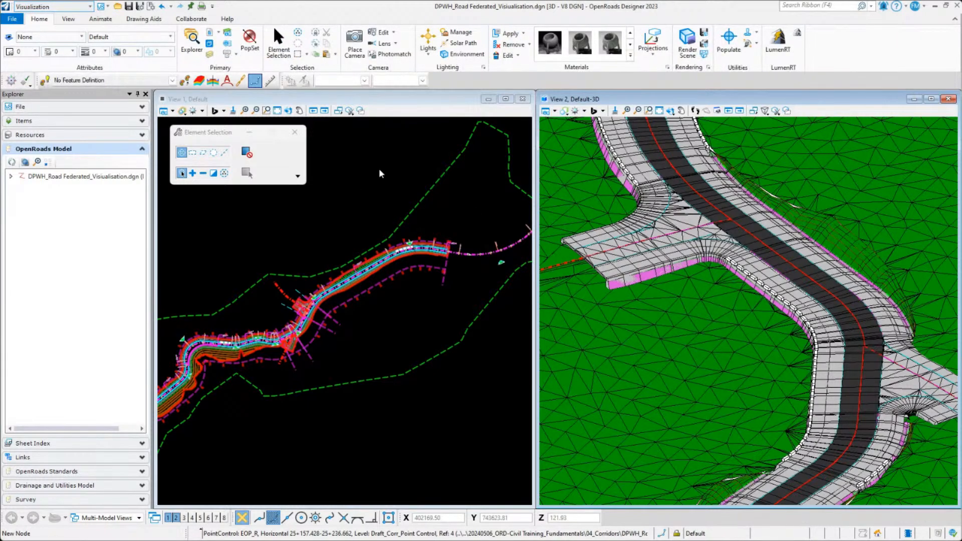
pyautogui.click(380, 173)
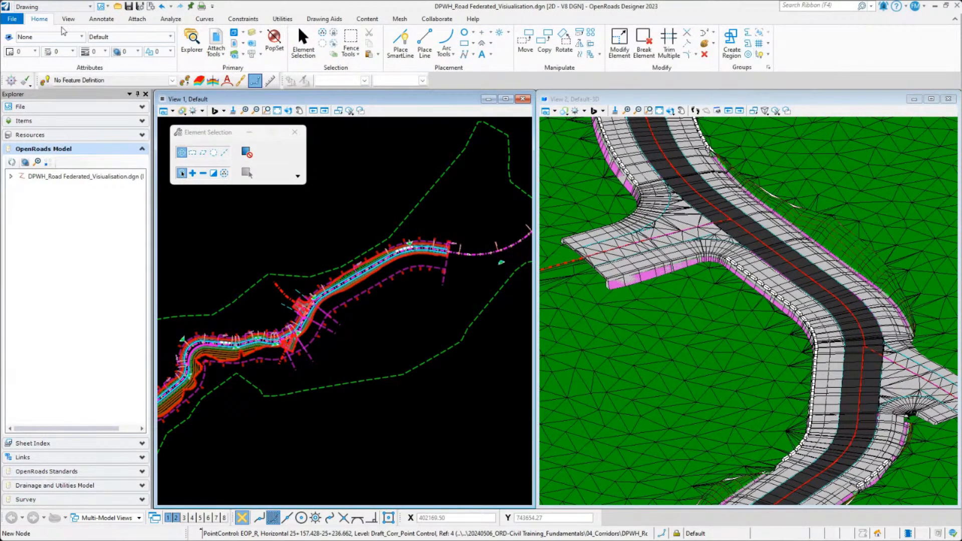
# - Make the Default-3D view active and switch the workflow to Visualization
pyautogui.click(52, 8)
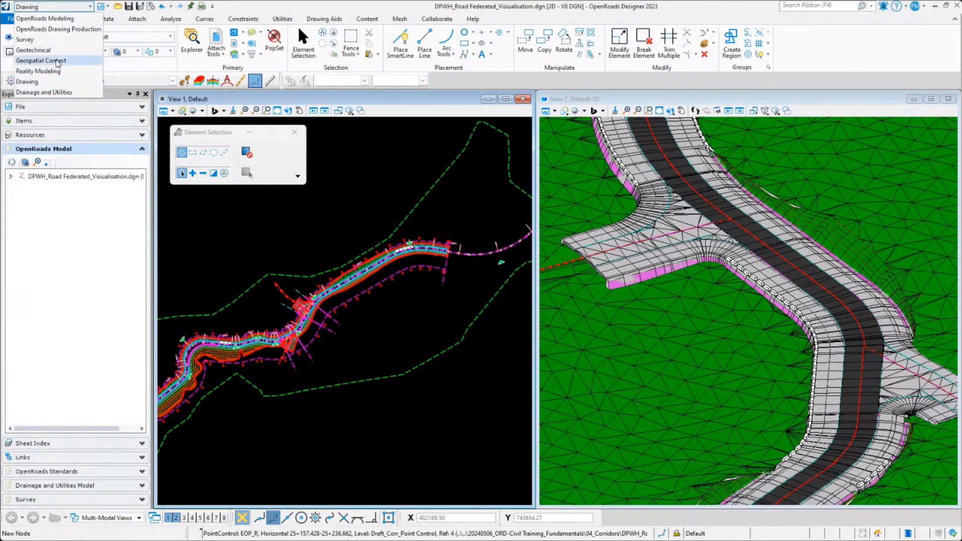
pyautogui.click(669, 101)
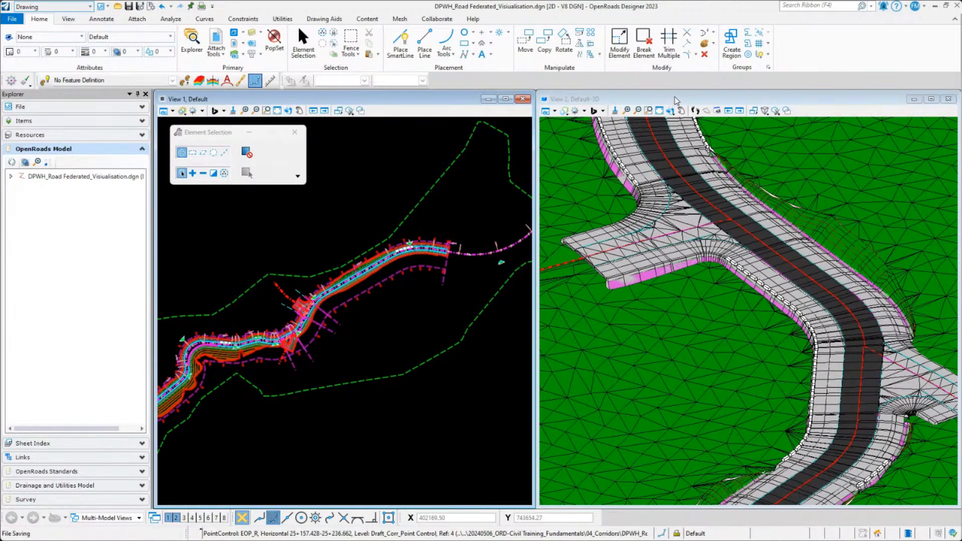
pyautogui.click(676, 99)
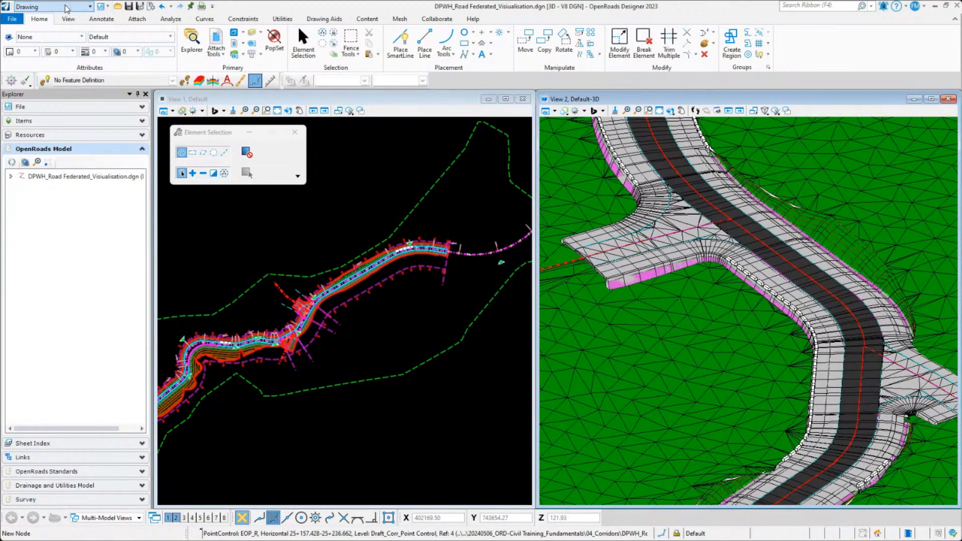
pyautogui.click(66, 7)
pyautogui.click(30, 99)
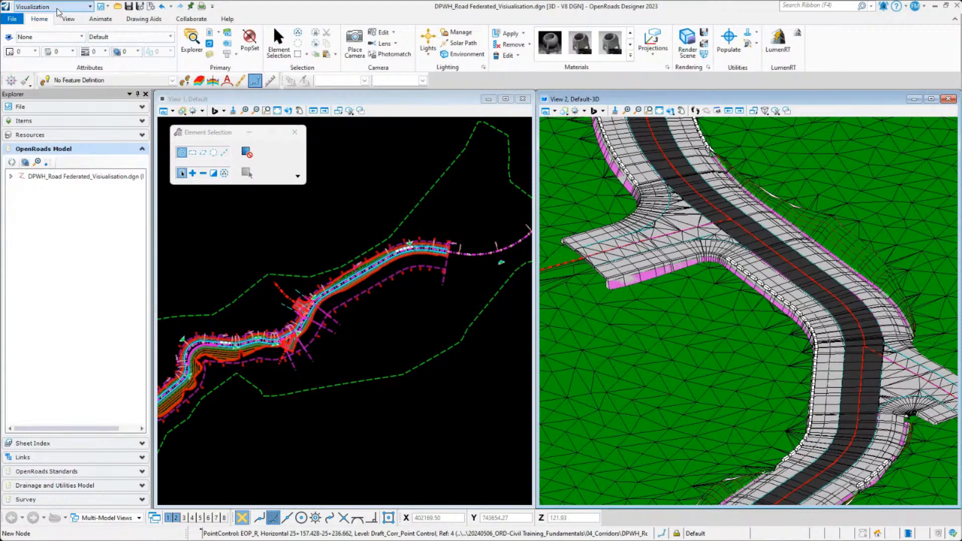
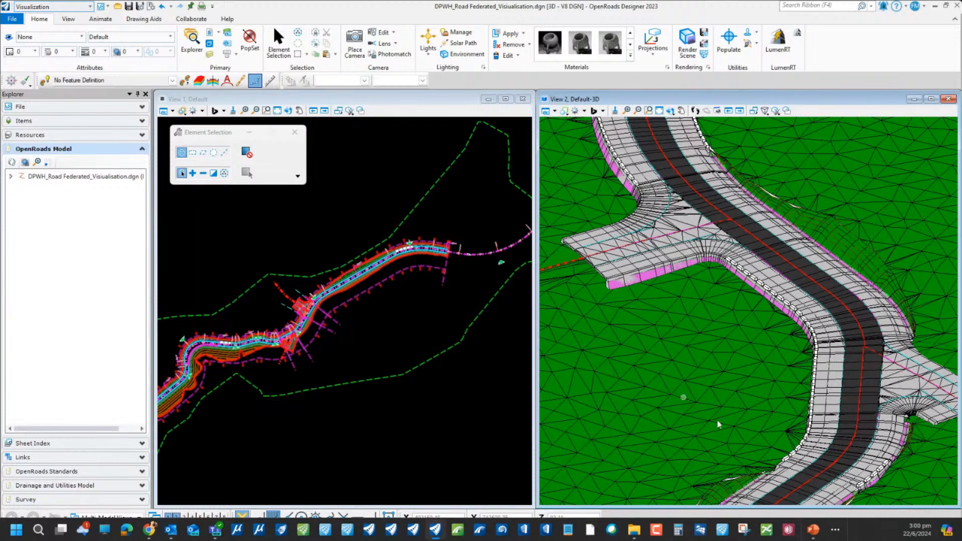
# - Switch to LumenRT and examine the carriageway, gravel shoulders and guardrail of the rendered road at close range
pyautogui.click(835, 532)
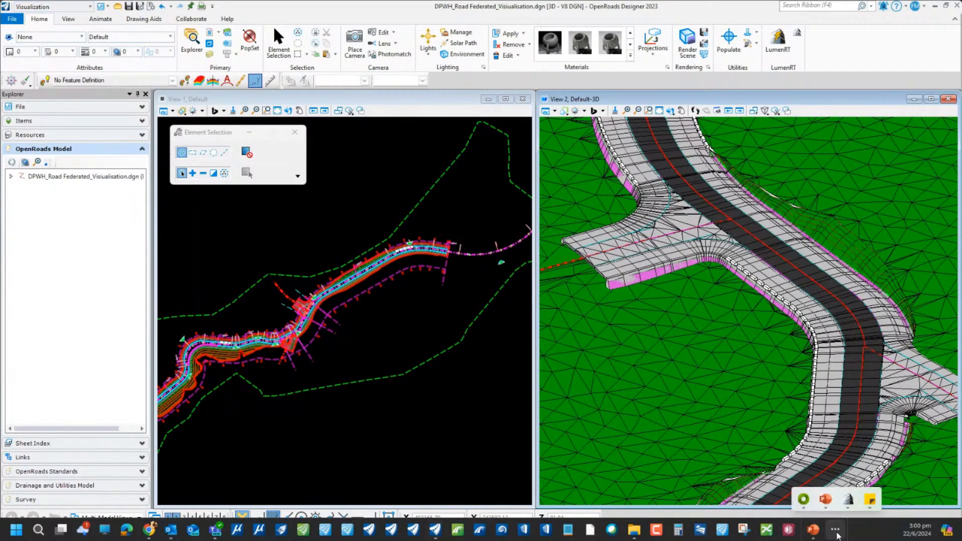
pyautogui.click(849, 499)
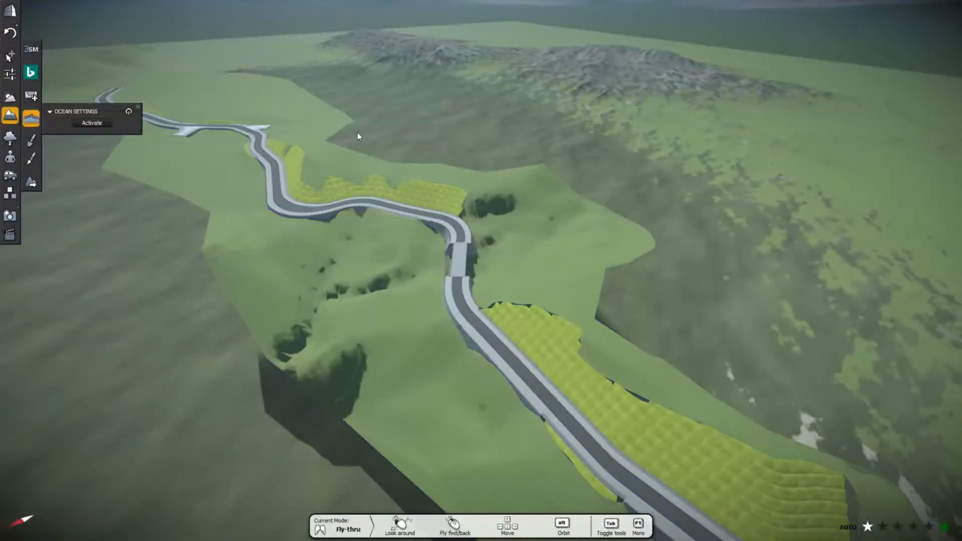
pyautogui.scroll(6, 547, 356)
pyautogui.keyDown('alt'); pyautogui.moveTo(719, 369); pyautogui.dragTo(333, 214); pyautogui.keyUp('alt')
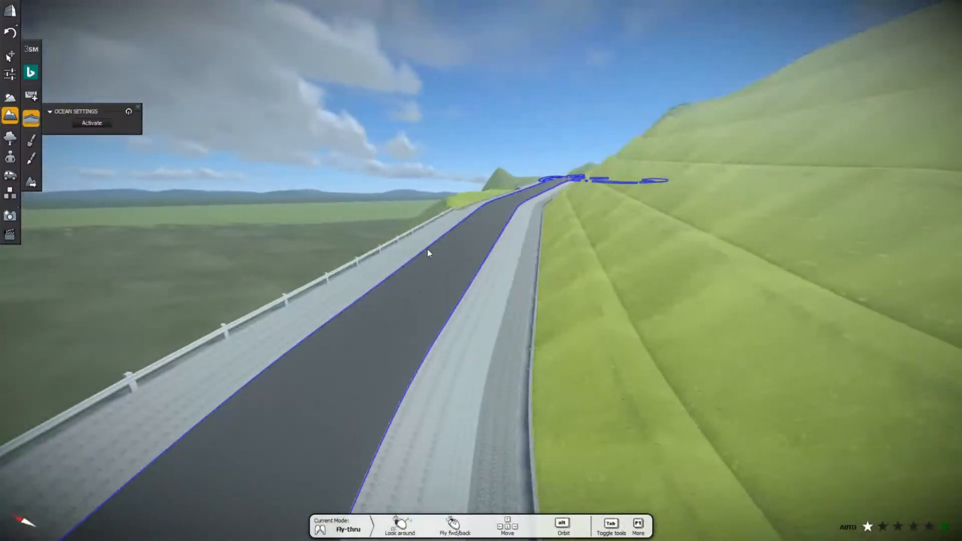
pyautogui.scroll(3, 475, 208)
pyautogui.keyDown('alt'); pyautogui.moveTo(513, 232); pyautogui.dragTo(524, 220); pyautogui.keyUp('alt')
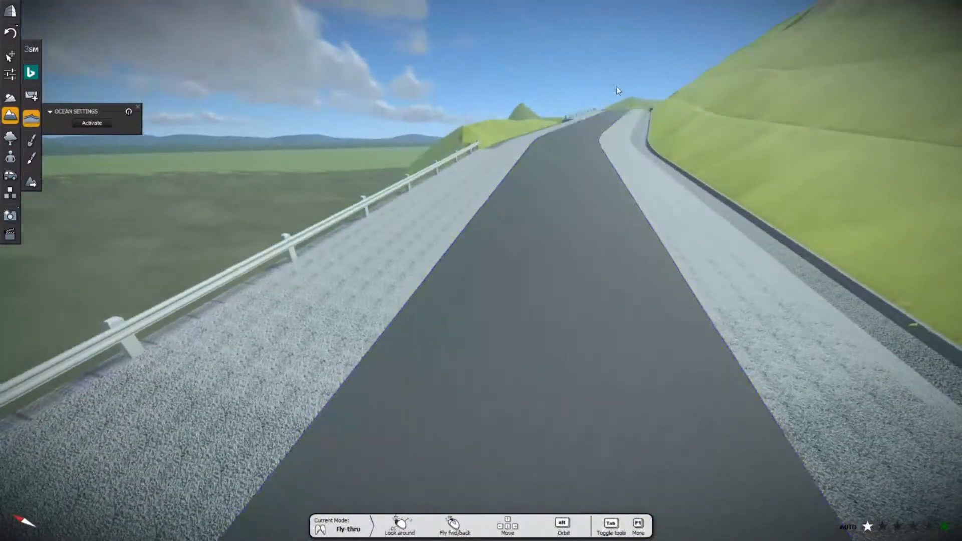
pyautogui.scroll(3, 615, 90)
pyautogui.keyDown('alt'); pyautogui.moveTo(587, 198); pyautogui.dragTo(603, 222); pyautogui.keyUp('alt')
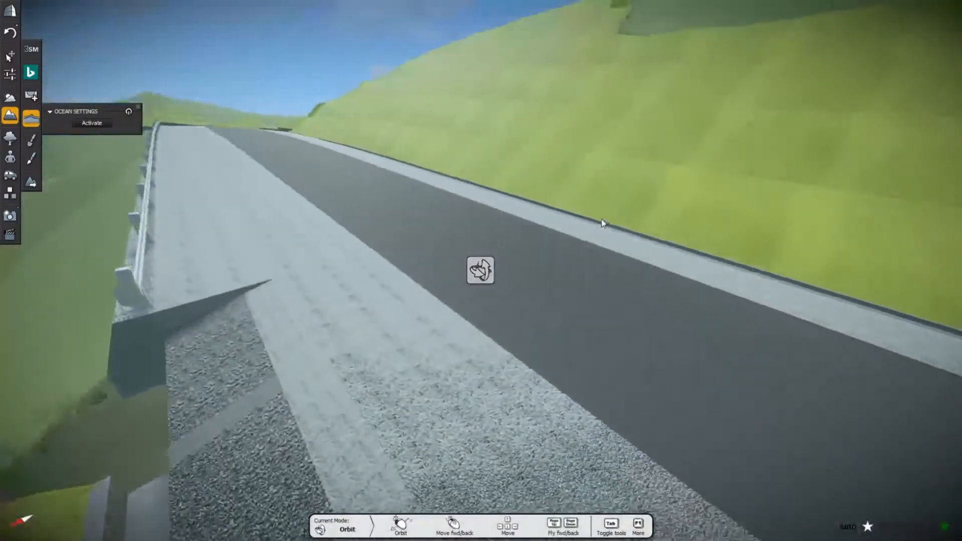
pyautogui.scroll(-3, 586, 307)
pyautogui.scroll(3, 201, 109)
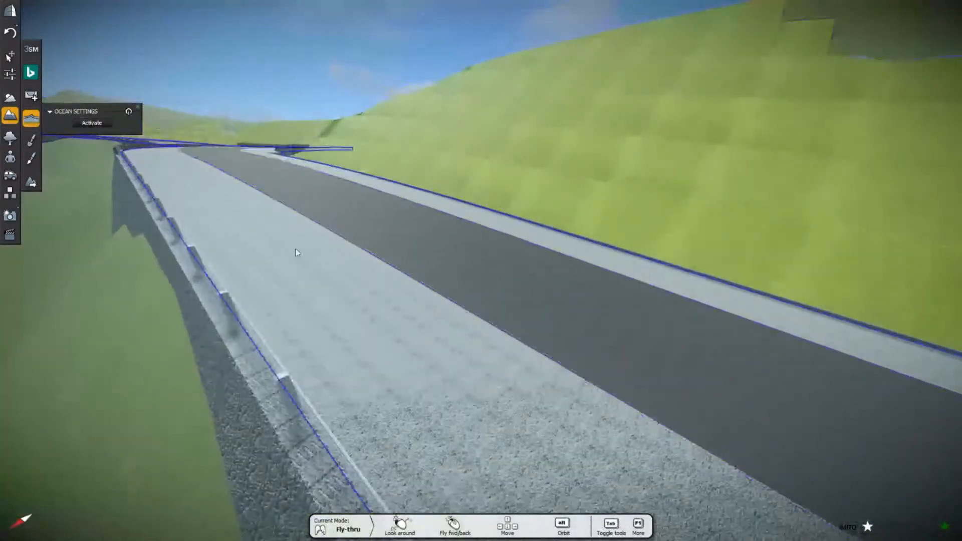
# - Inspect the guardrail, parapet blocks and retaining wall along the curve leading to the bridge
pyautogui.keyDown('alt'); pyautogui.moveTo(297, 252); pyautogui.dragTo(643, 407); pyautogui.keyUp('alt')
pyautogui.scroll(-3, 644, 405)
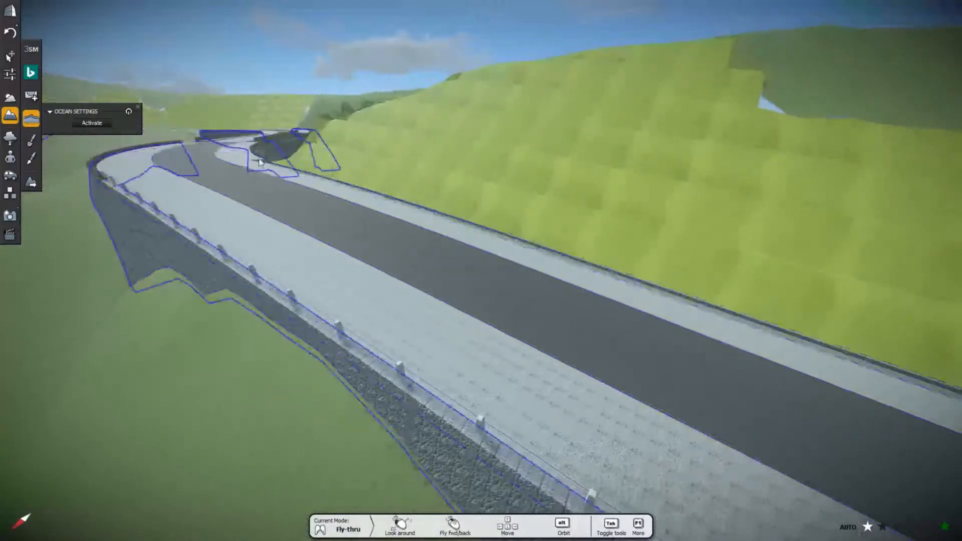
pyautogui.scroll(3, 191, 152)
pyautogui.keyDown('alt'); pyautogui.moveTo(462, 302); pyautogui.dragTo(530, 374); pyautogui.keyUp('alt')
pyautogui.scroll(5, 397, 398)
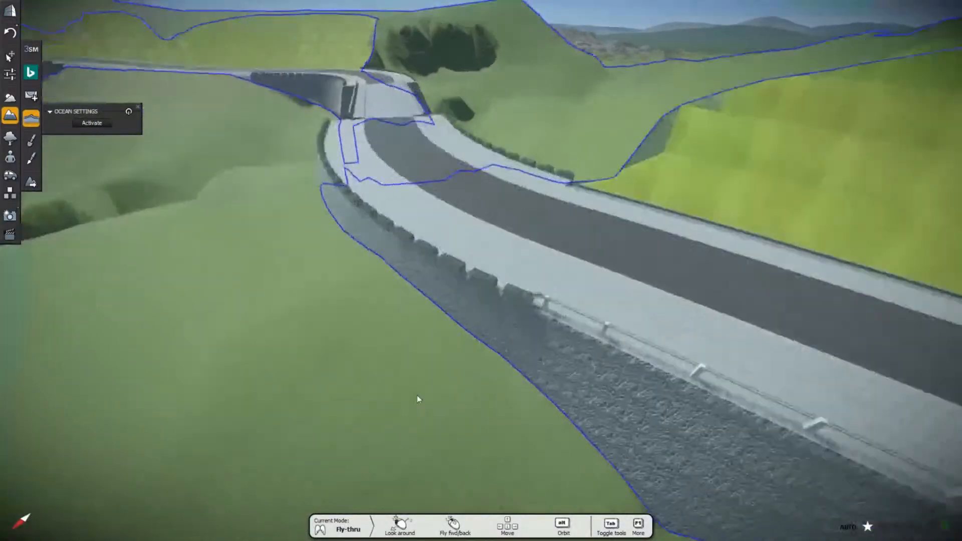
pyautogui.scroll(3, 367, 330)
pyautogui.keyDown('alt'); pyautogui.moveTo(358, 313); pyautogui.dragTo(146, 326); pyautogui.keyUp('alt')
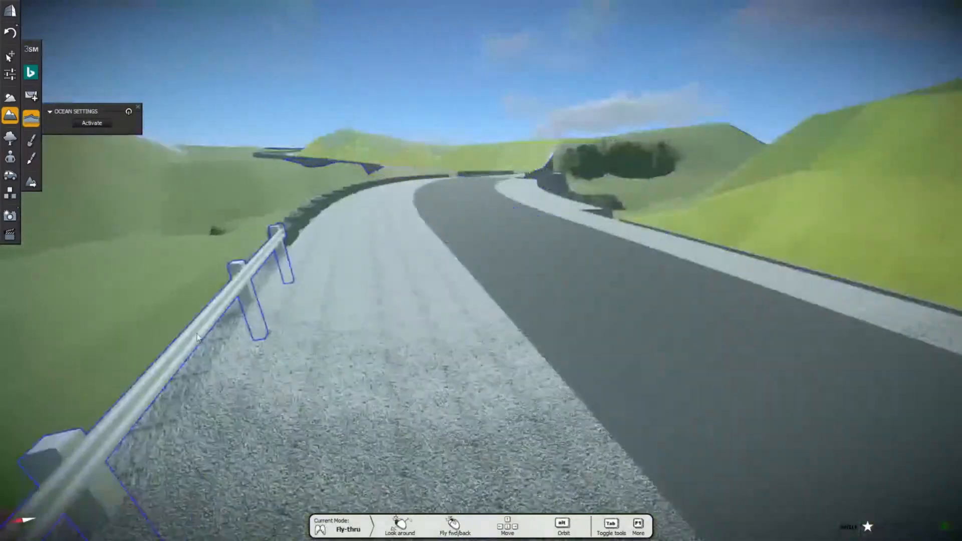
pyautogui.scroll(-3, 196, 335)
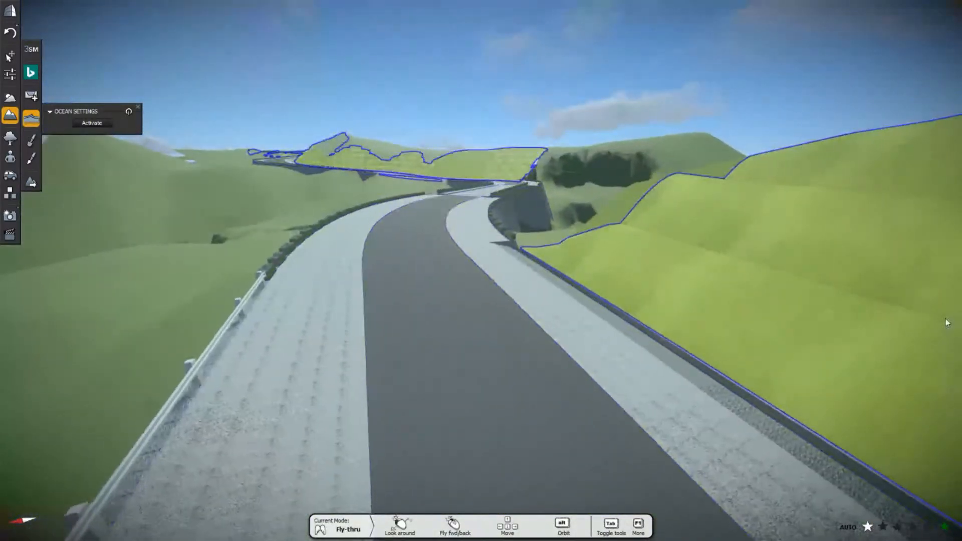
# - Examine the grassed cut slope and side drain up close, along with the overall road and bridge from above
pyautogui.scroll(3, 944, 322)
pyautogui.scroll(2, 625, 296)
pyautogui.keyDown('alt'); pyautogui.moveTo(519, 308); pyautogui.dragTo(612, 340); pyautogui.keyUp('alt')
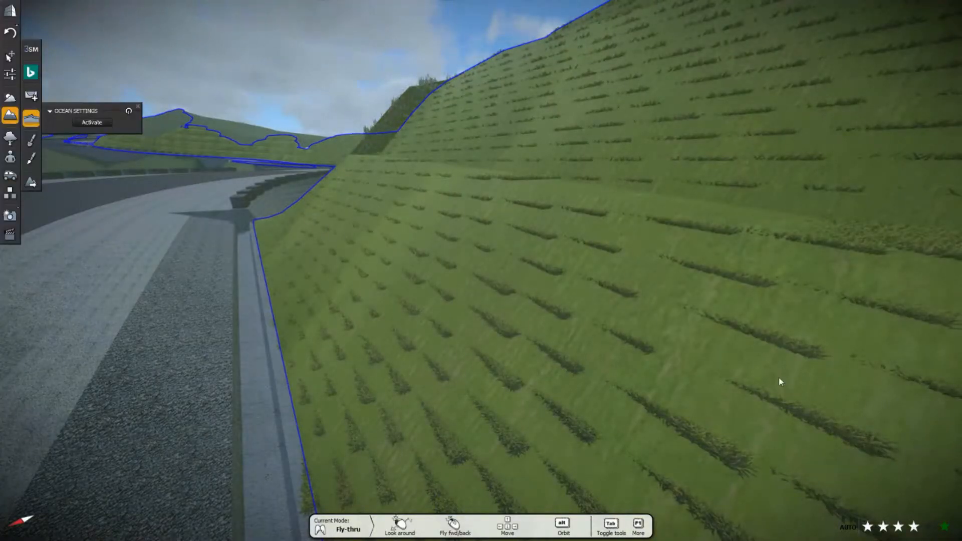
pyautogui.scroll(-5, 780, 379)
pyautogui.keyDown('alt'); pyautogui.moveTo(609, 318); pyautogui.dragTo(579, 366); pyautogui.keyUp('alt')
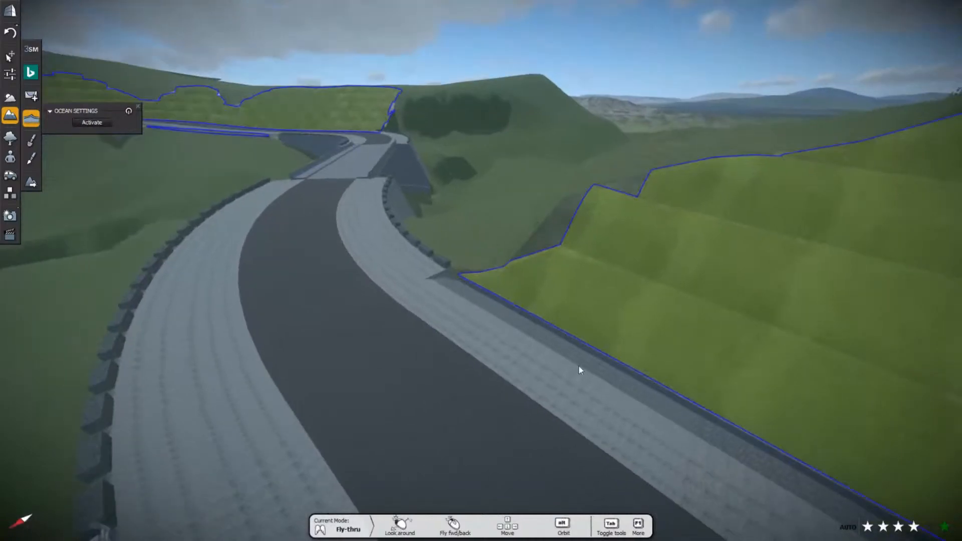
pyautogui.scroll(-5, 602, 371)
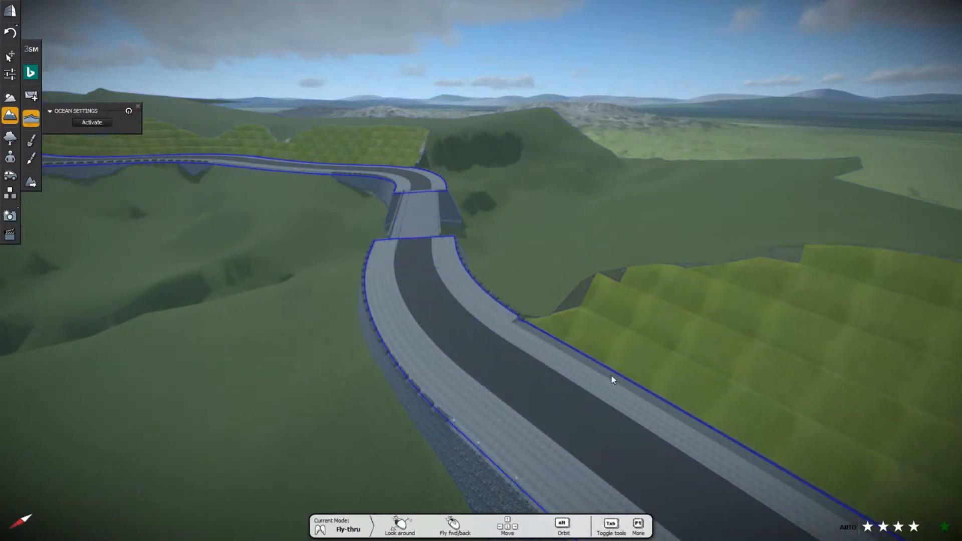
pyautogui.scroll(-5, 482, 328)
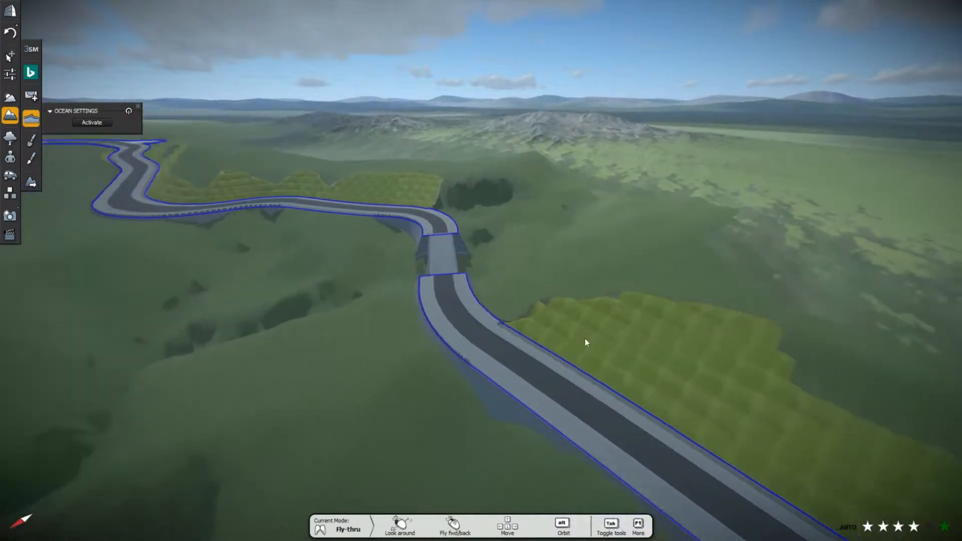
pyautogui.keyDown('alt'); pyautogui.moveTo(585, 338); pyautogui.dragTo(504, 316); pyautogui.keyUp('alt')
pyautogui.scroll(3, 498, 435)
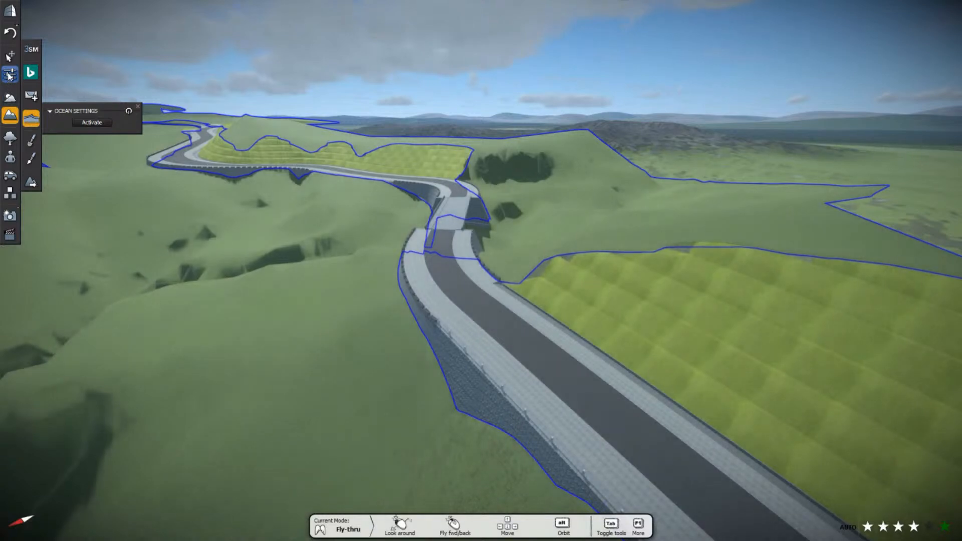
# - Fine-tune the weather's blue-sky and haze levels and set the sun's time of day to 10:59 AM
pyautogui.click(9, 76)
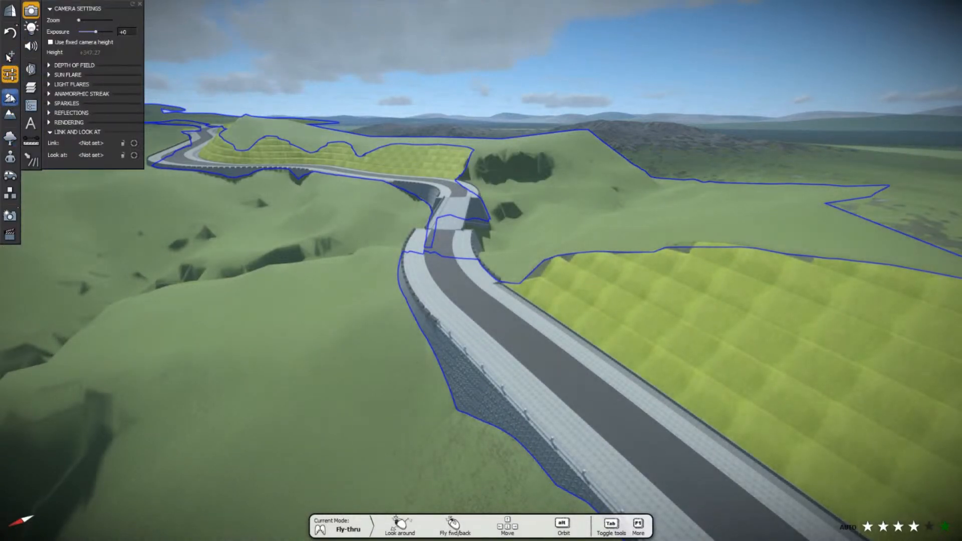
pyautogui.click(10, 98)
pyautogui.click(36, 124)
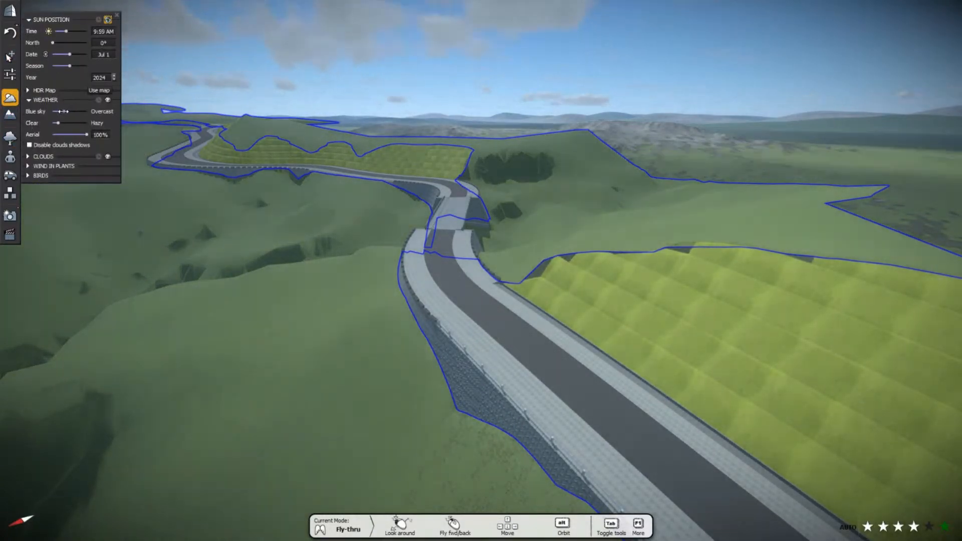
pyautogui.moveTo(63, 111); pyautogui.dragTo(61, 111)
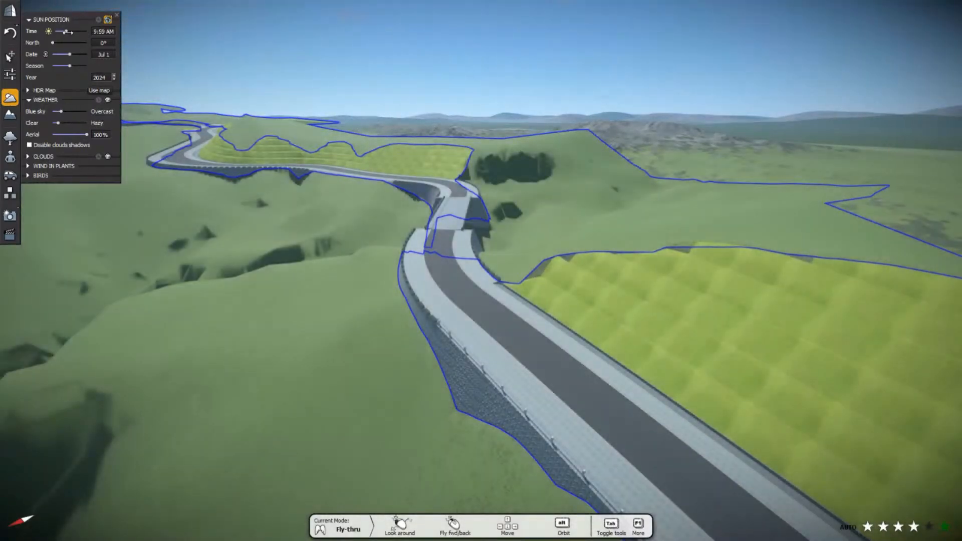
pyautogui.moveTo(67, 32)
pyautogui.mouseDown()
pyautogui.moveTo(87, 32)
pyautogui.moveTo(61, 32)
pyautogui.mouseUp()
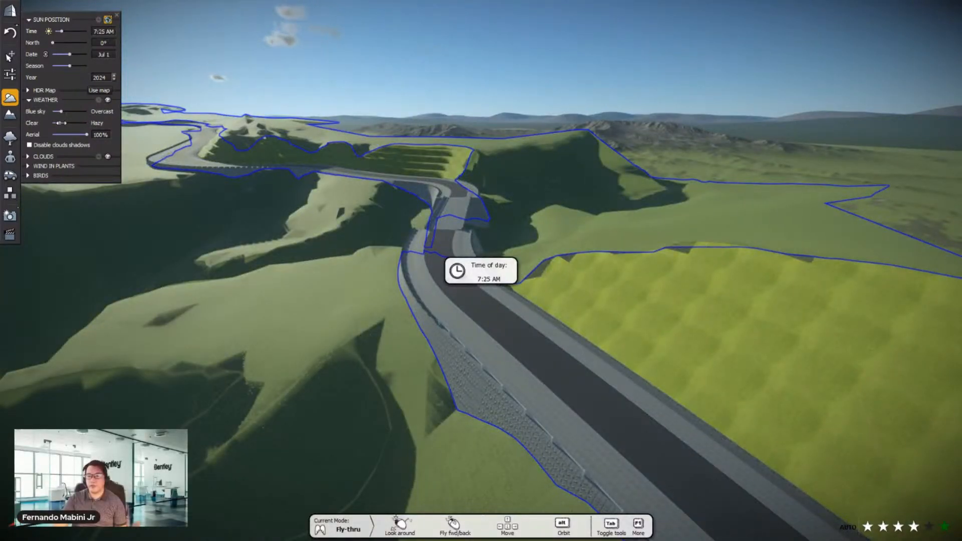
pyautogui.moveTo(60, 123)
pyautogui.mouseDown()
pyautogui.moveTo(80, 122)
pyautogui.moveTo(59, 123)
pyautogui.mouseUp()
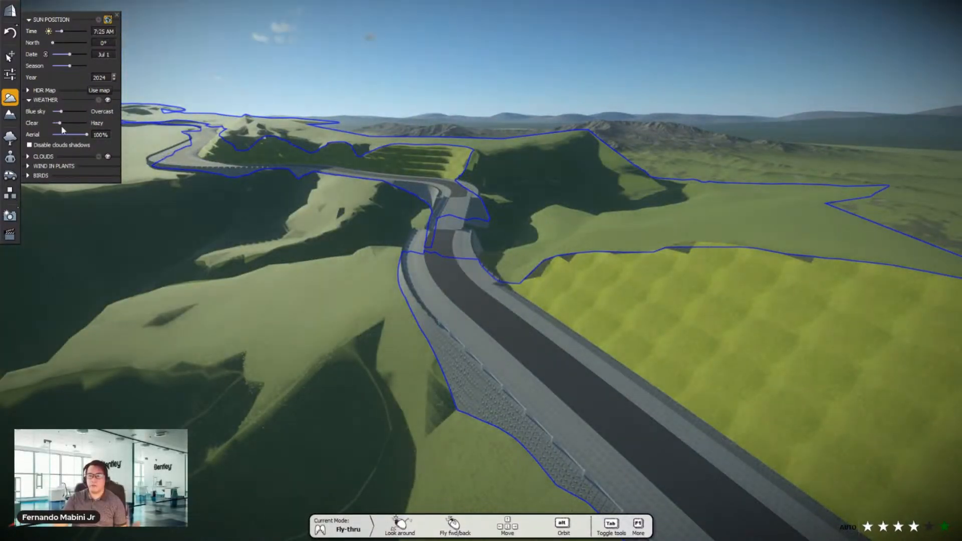
pyautogui.moveTo(61, 32); pyautogui.dragTo(67, 32)
# - Brush the ten-item tree selection at 10.0 m size along the valley-side hillside and beyond the bridge
pyautogui.scroll(-5, 513, 172)
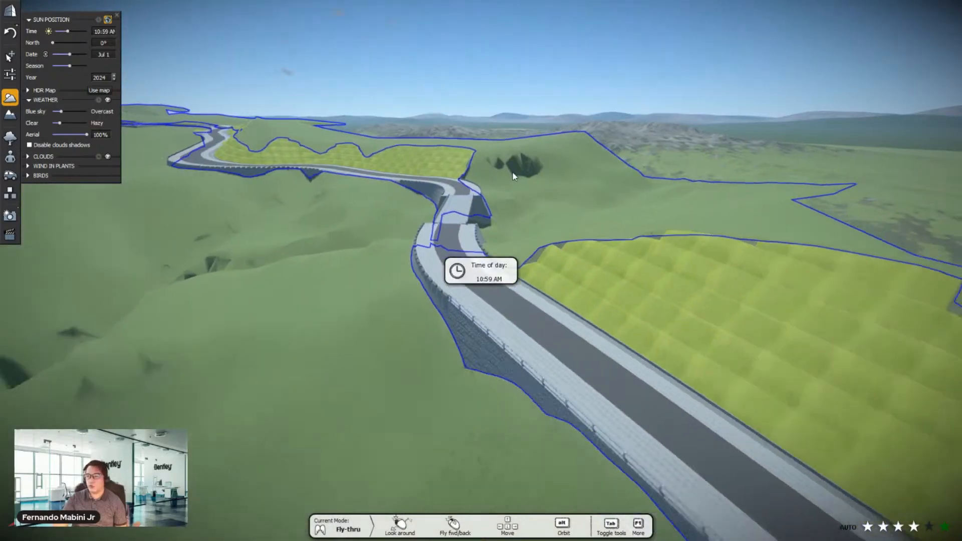
pyautogui.keyDown('alt'); pyautogui.moveTo(617, 262); pyautogui.dragTo(448, 244); pyautogui.keyUp('alt')
pyautogui.scroll(4, 732, 326)
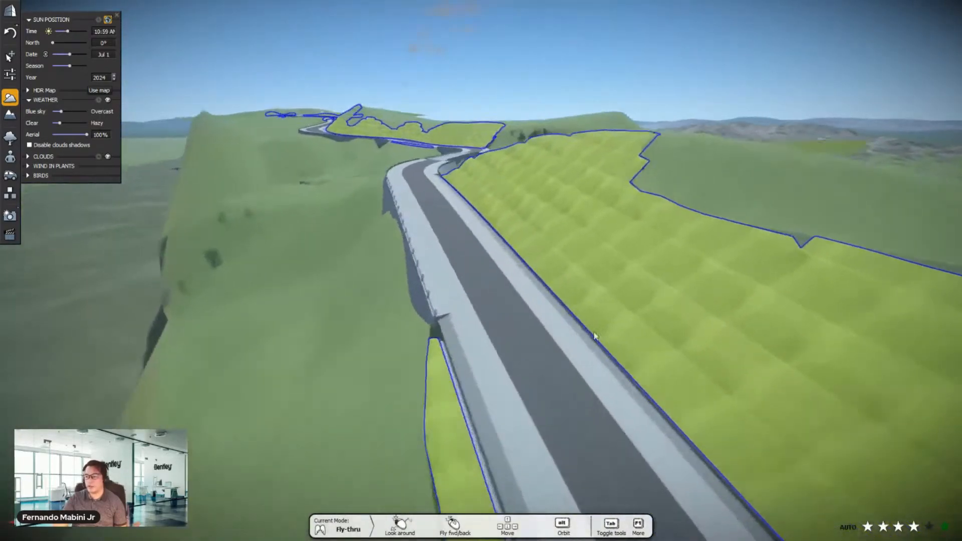
pyautogui.click(11, 139)
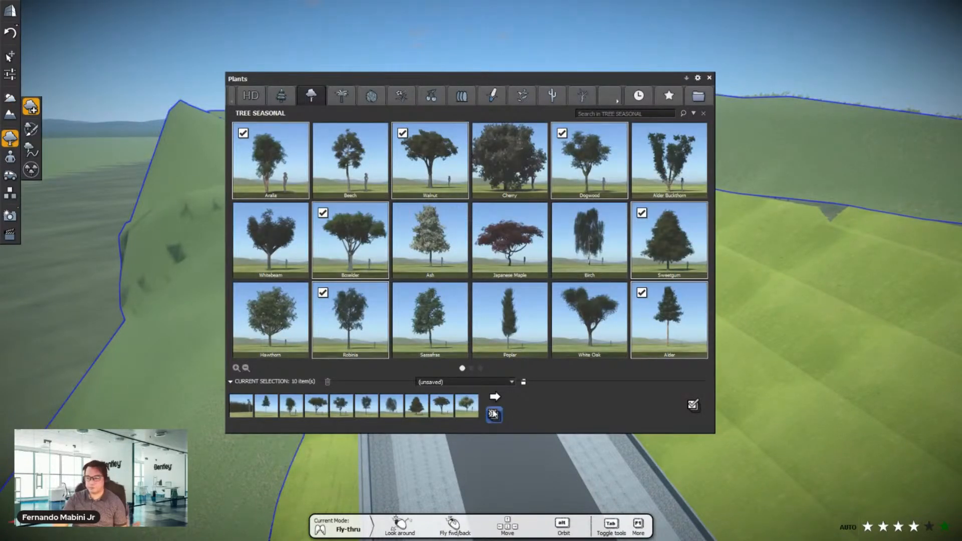
pyautogui.click(30, 130)
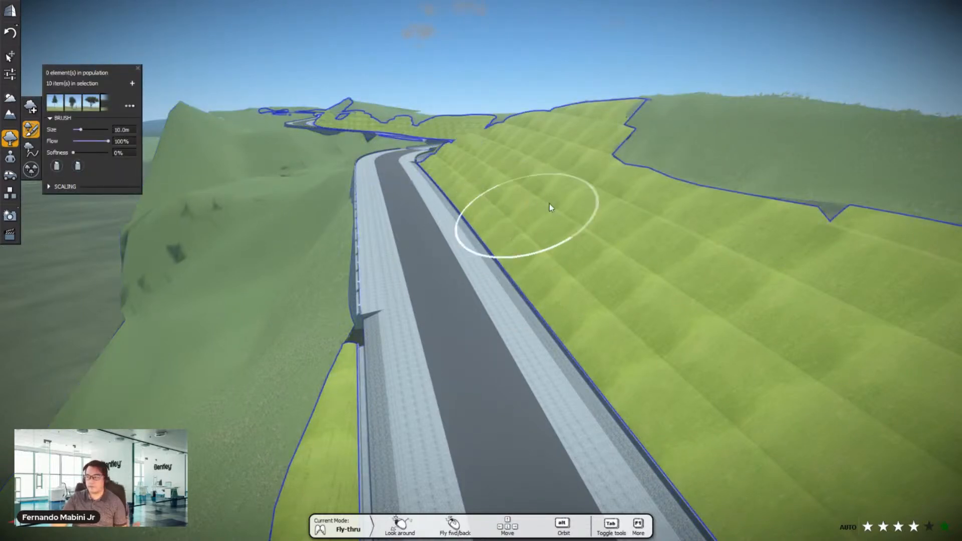
pyautogui.scroll(-5, 525, 255)
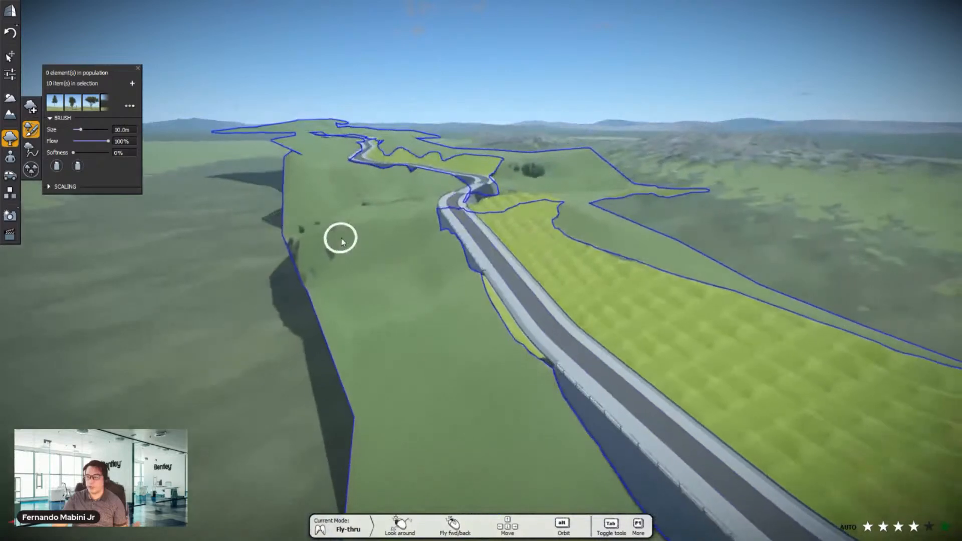
pyautogui.moveTo(371, 338)
pyautogui.mouseDown()
pyautogui.moveTo(416, 452)
pyautogui.moveTo(486, 404)
pyautogui.moveTo(420, 308)
pyautogui.moveTo(380, 208)
pyautogui.moveTo(320, 148)
pyautogui.mouseUp()
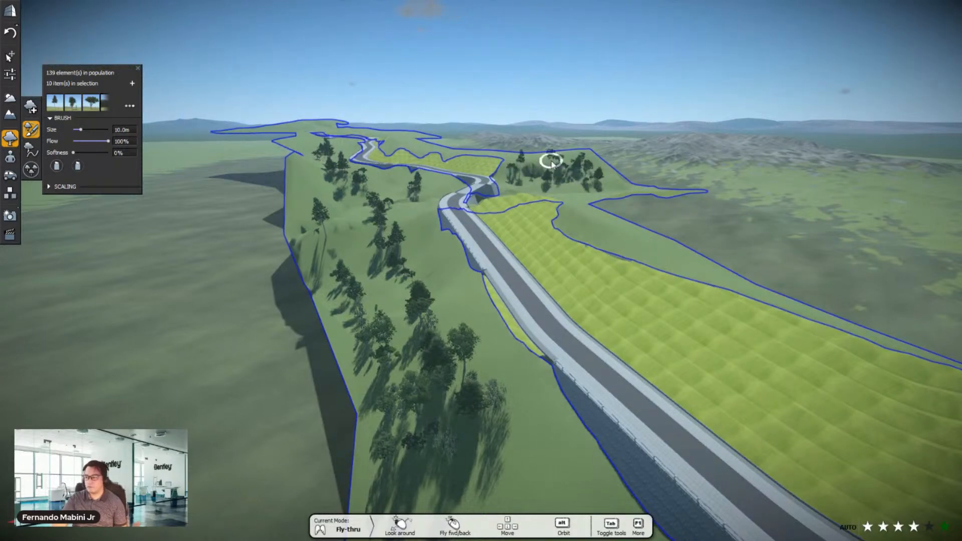
# - Paint more trees on the slopes beside the road and behind the cut slope with the same brush
pyautogui.scroll(5, 577, 209)
pyautogui.moveTo(577, 213)
pyautogui.mouseDown()
pyautogui.moveTo(582, 248)
pyautogui.moveTo(724, 341)
pyautogui.moveTo(611, 308)
pyautogui.mouseUp()
pyautogui.scroll(-6, 362, 196)
pyautogui.moveTo(410, 215); pyautogui.dragTo(453, 246)
# - Set the tree brush size to 29.0 m and paint denser trees on the valley-side hillside, up to the side-road junction
pyautogui.moveTo(83, 129); pyautogui.dragTo(88, 129)
pyautogui.moveTo(265, 408)
pyautogui.mouseDown()
pyautogui.moveTo(251, 420)
pyautogui.moveTo(273, 398)
pyautogui.mouseUp()
pyautogui.scroll(-4, 254, 315)
pyautogui.scroll(2, 313, 250)
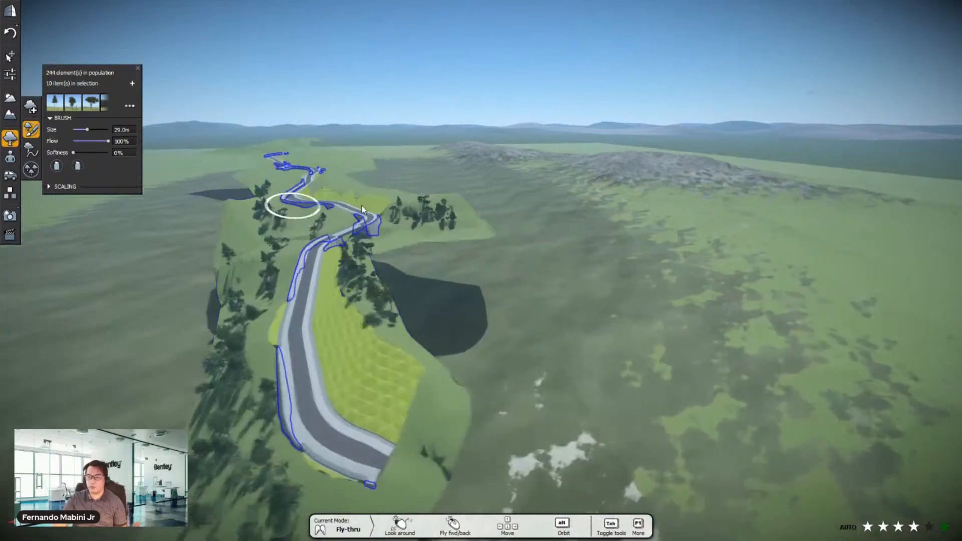
pyautogui.keyDown('alt'); pyautogui.moveTo(362, 205); pyautogui.dragTo(579, 338, button='right'); pyautogui.keyUp('alt')
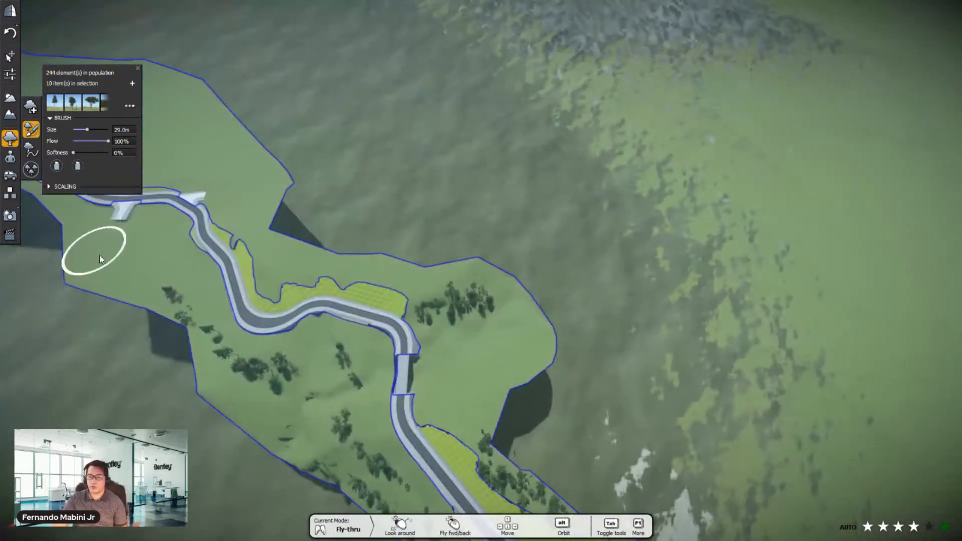
pyautogui.moveTo(168, 273); pyautogui.dragTo(186, 287)
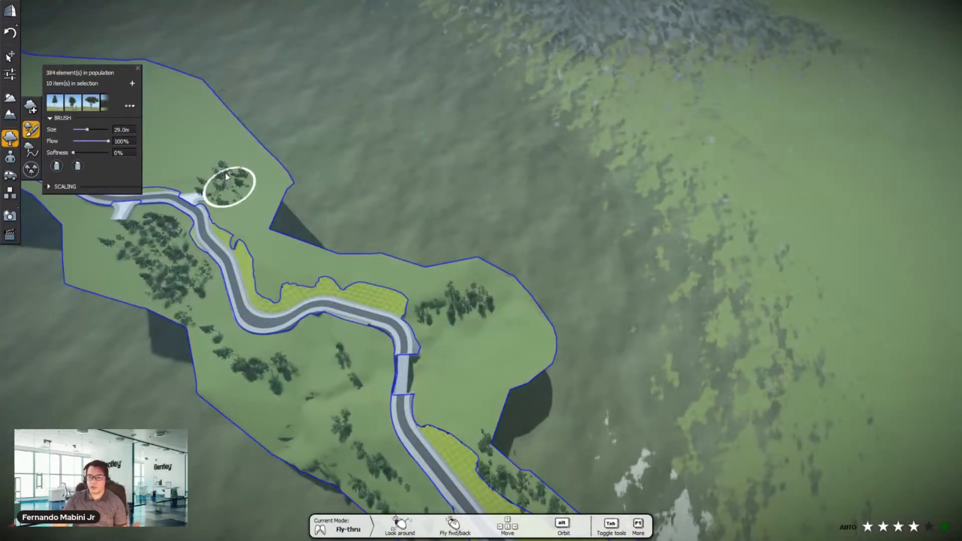
# - Paint trees across the slopes behind the cut areas, around the bridge and over the valley-side hillside before it
pyautogui.moveTo(226, 177); pyautogui.dragTo(187, 106)
pyautogui.moveTo(235, 181)
pyautogui.mouseDown()
pyautogui.moveTo(296, 254)
pyautogui.moveTo(472, 289)
pyautogui.moveTo(494, 351)
pyautogui.moveTo(474, 383)
pyautogui.moveTo(463, 341)
pyautogui.mouseUp()
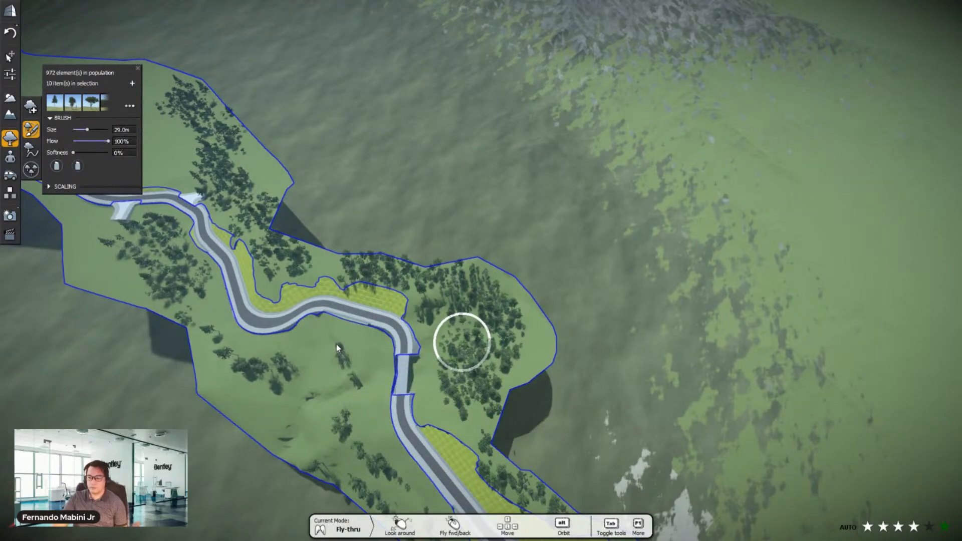
pyautogui.moveTo(325, 336)
pyautogui.mouseDown()
pyautogui.moveTo(343, 350)
pyautogui.moveTo(336, 411)
pyautogui.moveTo(272, 393)
pyautogui.moveTo(243, 371)
pyautogui.mouseUp()
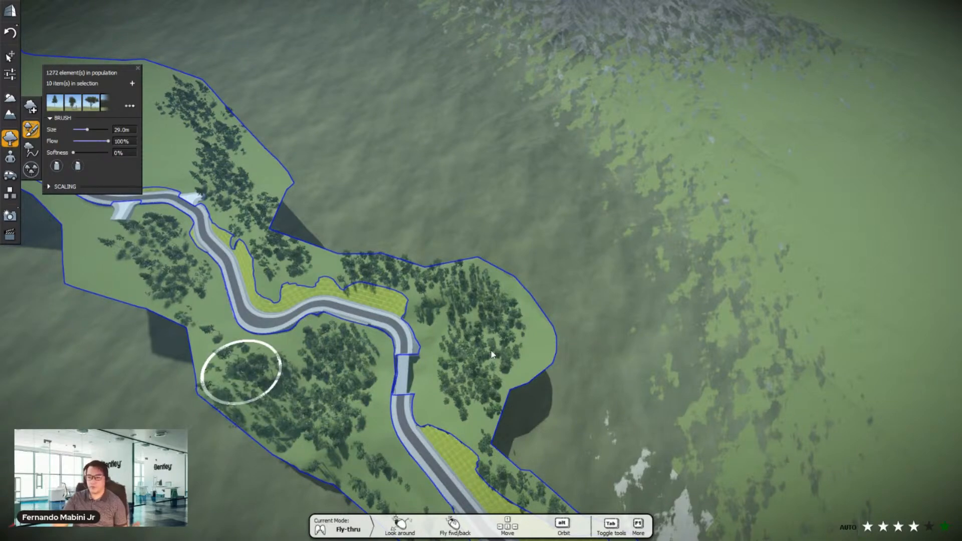
# - Cover the open terrain around and beyond the far end of the road with trees
pyautogui.moveTo(242, 370)
pyautogui.mouseDown(button='right')
pyautogui.moveTo(778, 374)
pyautogui.moveTo(281, 171)
pyautogui.moveTo(234, 199)
pyautogui.mouseUp(button='right')
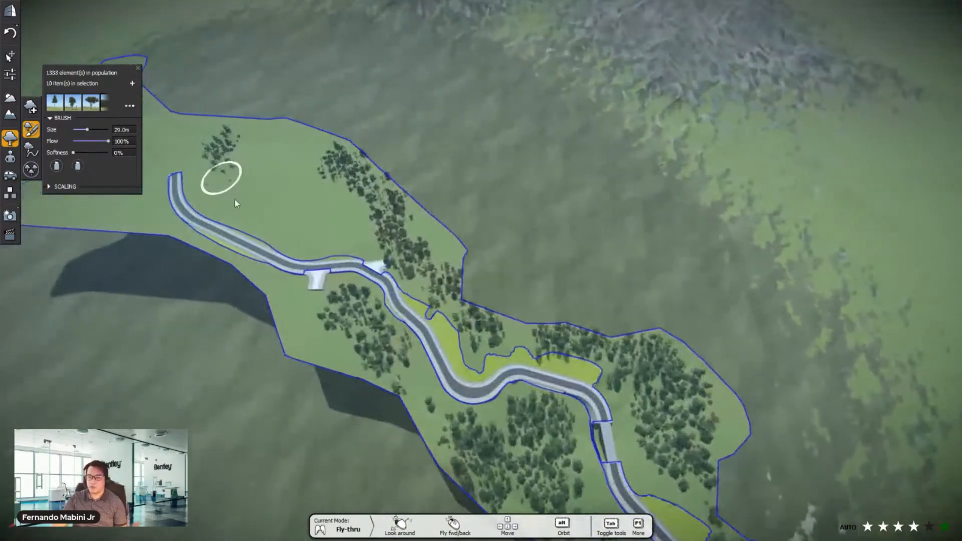
pyautogui.moveTo(235, 199)
pyautogui.mouseDown()
pyautogui.moveTo(370, 230)
pyautogui.moveTo(295, 173)
pyautogui.moveTo(341, 168)
pyautogui.moveTo(345, 207)
pyautogui.mouseUp()
pyautogui.moveTo(345, 208)
pyautogui.mouseDown(button='right')
pyautogui.moveTo(373, 221)
pyautogui.moveTo(194, 207)
pyautogui.mouseUp(button='right')
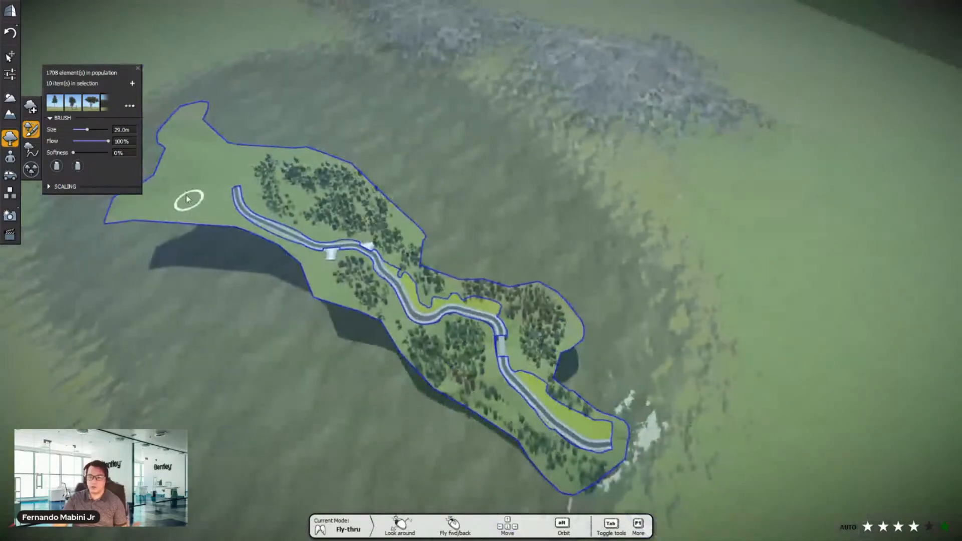
pyautogui.moveTo(194, 207)
pyautogui.mouseDown()
pyautogui.moveTo(187, 139)
pyautogui.moveTo(188, 182)
pyautogui.moveTo(205, 163)
pyautogui.moveTo(214, 209)
pyautogui.moveTo(157, 202)
pyautogui.mouseUp()
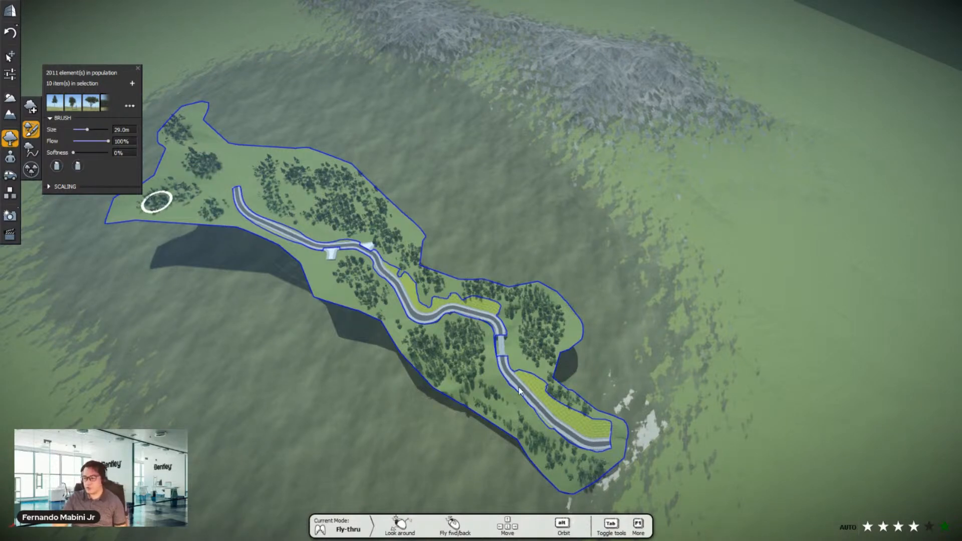
# - Reduce the tree brush size to 10.0 m and fill the bare gaps on the slopes near the bridge
pyautogui.scroll(3, 519, 391)
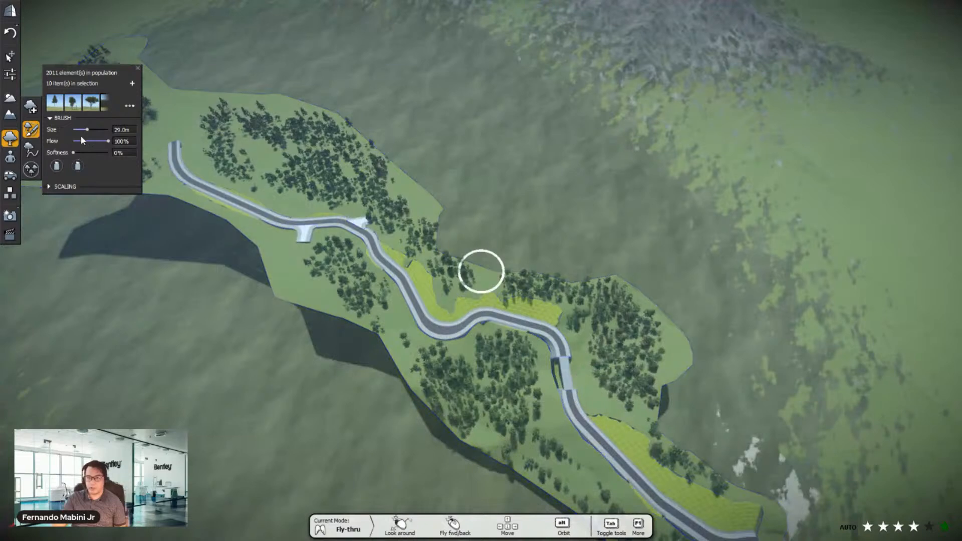
pyautogui.moveTo(84, 130); pyautogui.dragTo(80, 130)
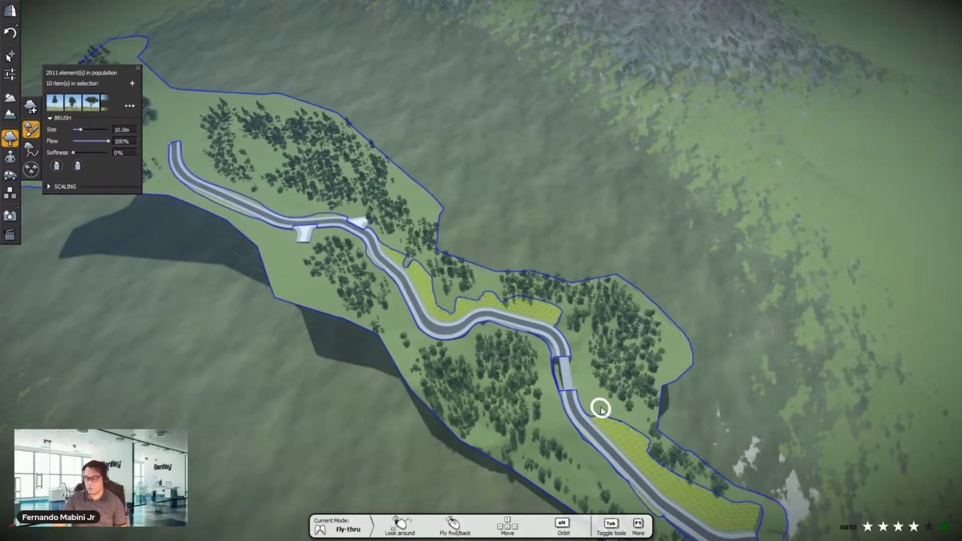
pyautogui.moveTo(594, 403)
pyautogui.mouseDown()
pyautogui.moveTo(610, 401)
pyautogui.moveTo(576, 394)
pyautogui.moveTo(583, 348)
pyautogui.moveTo(565, 429)
pyautogui.mouseUp()
pyautogui.scroll(5, 559, 432)
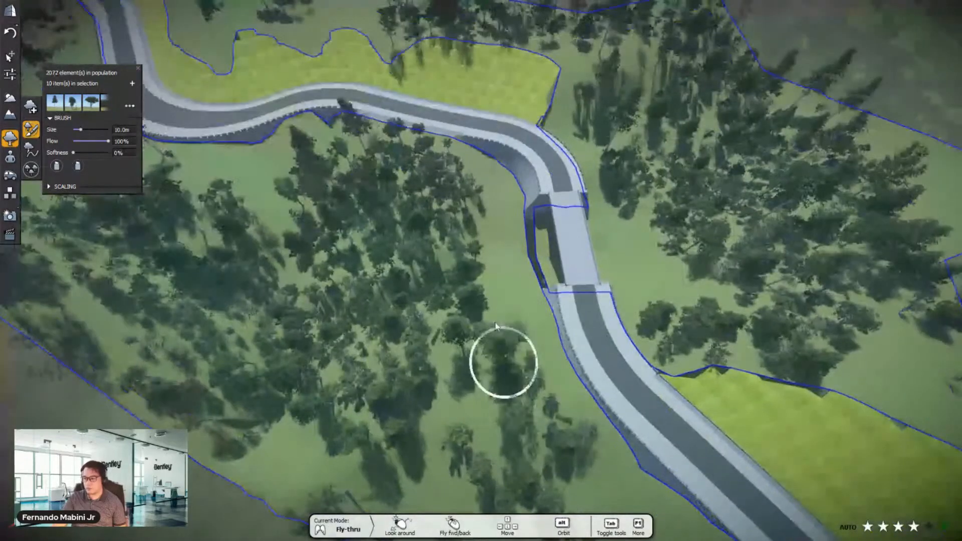
pyautogui.click(495, 326)
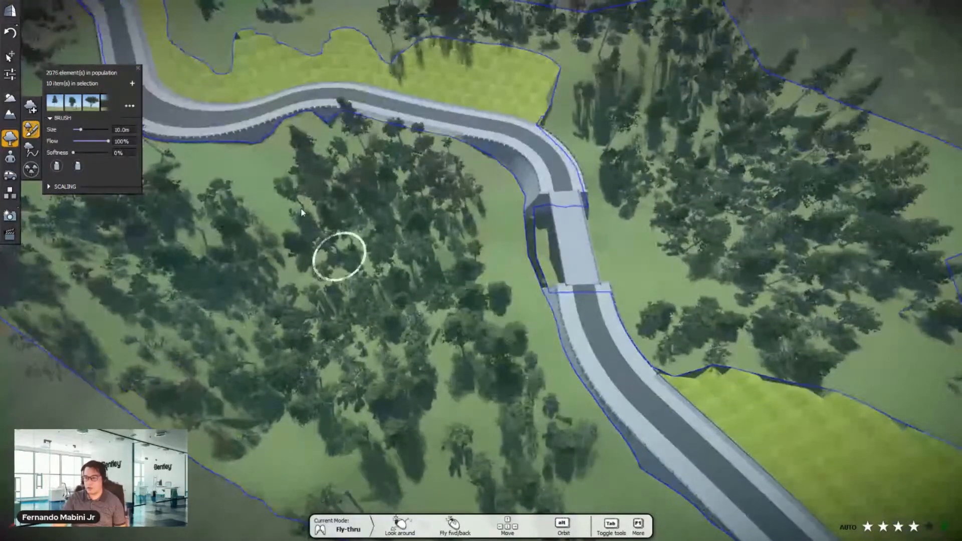
pyautogui.click(249, 181)
pyautogui.scroll(5, 666, 368)
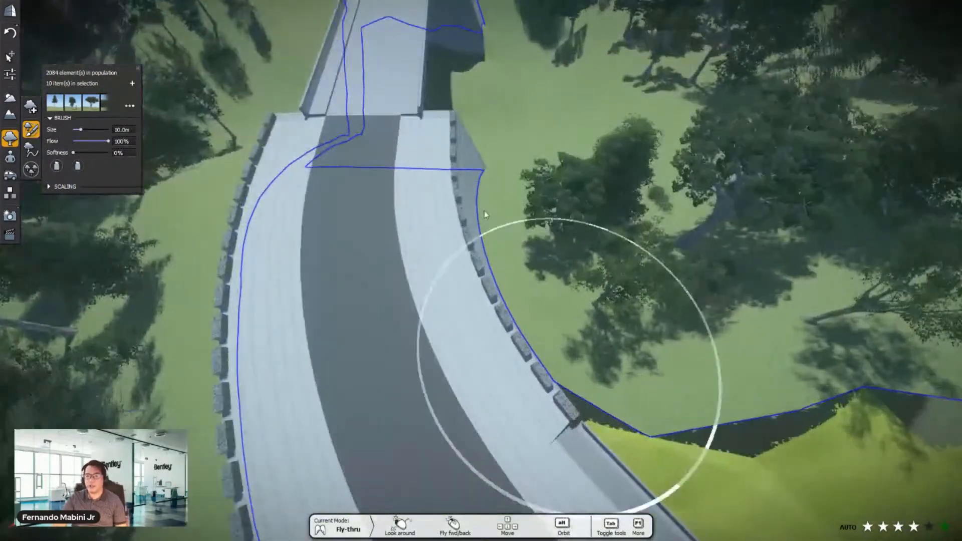
pyautogui.scroll(-7, 469, 173)
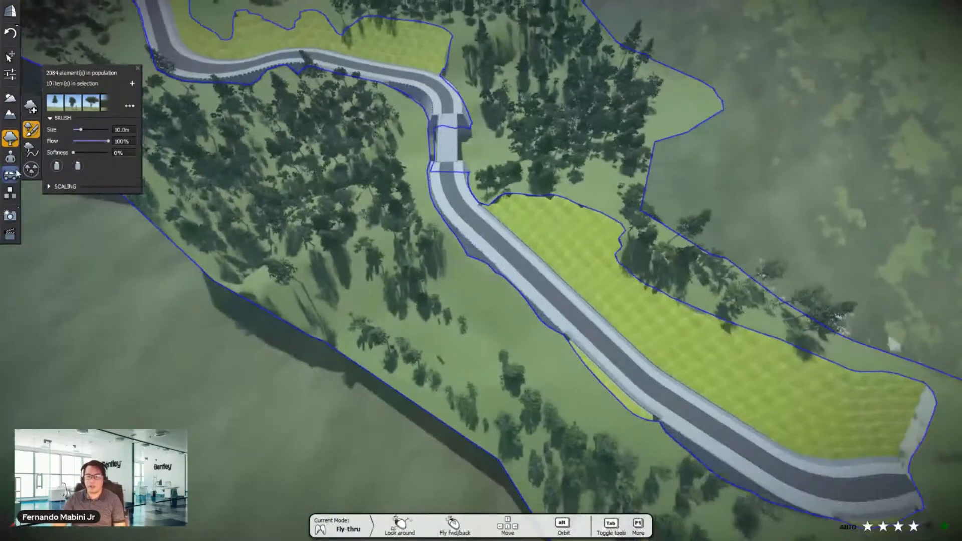
# - Set up vehicle traffic from the seven-item selection with the road limited to 1 lane
pyautogui.click(10, 176)
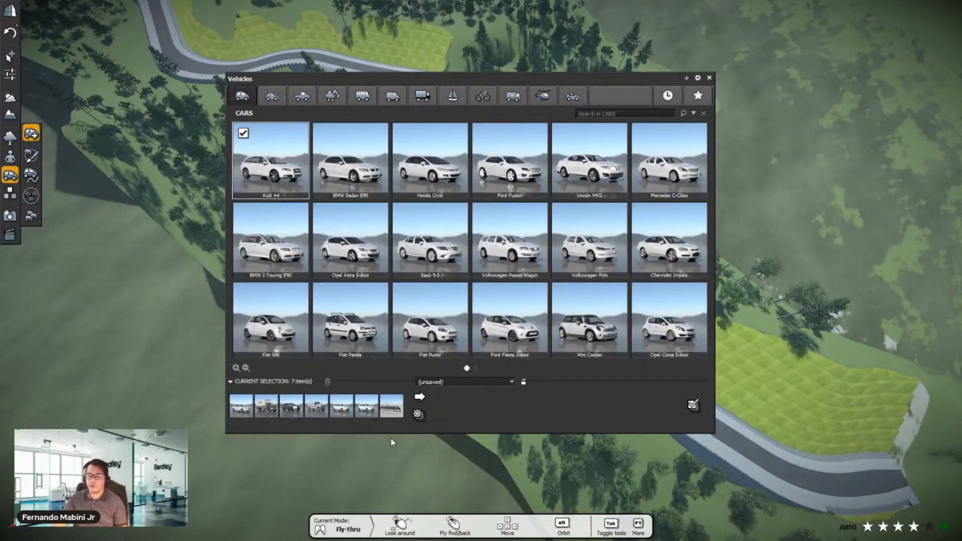
pyautogui.click(33, 178)
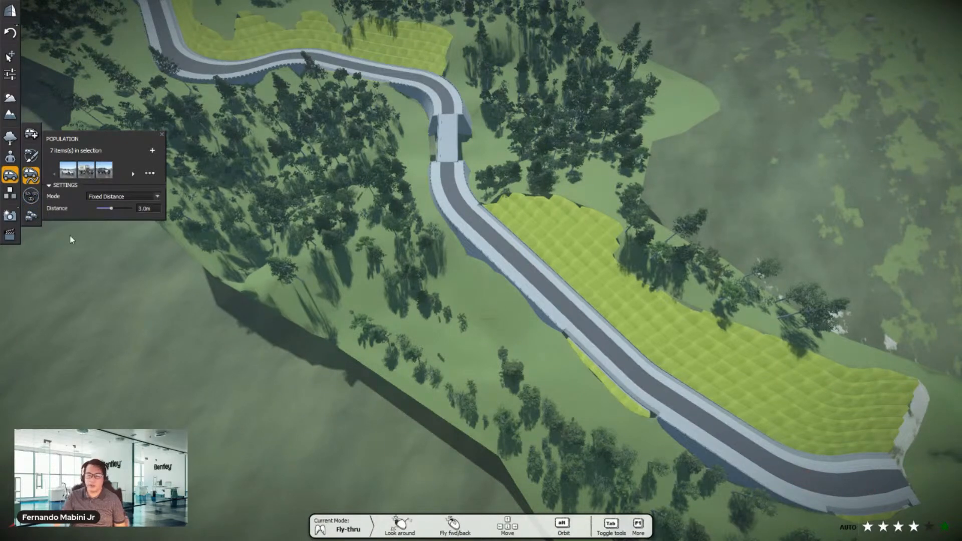
pyautogui.click(31, 217)
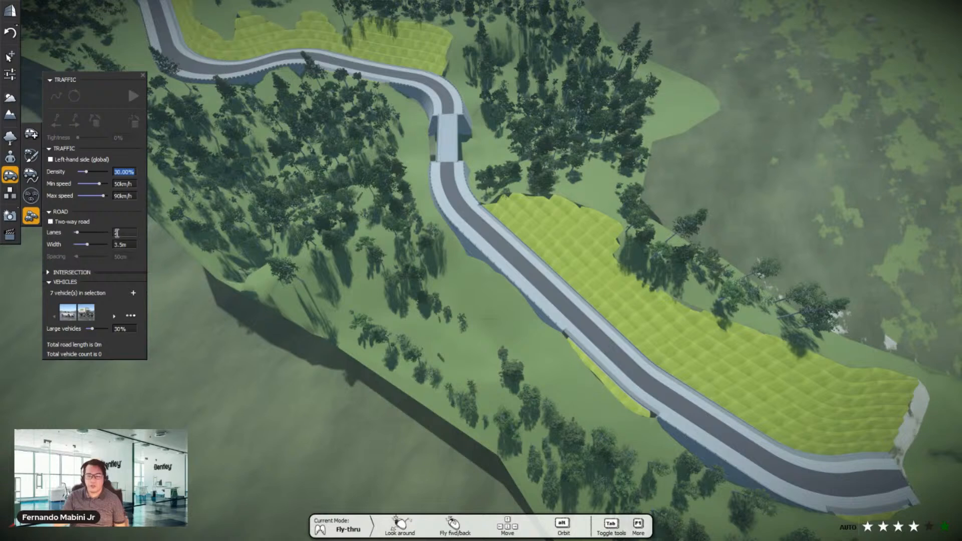
pyautogui.write('2')
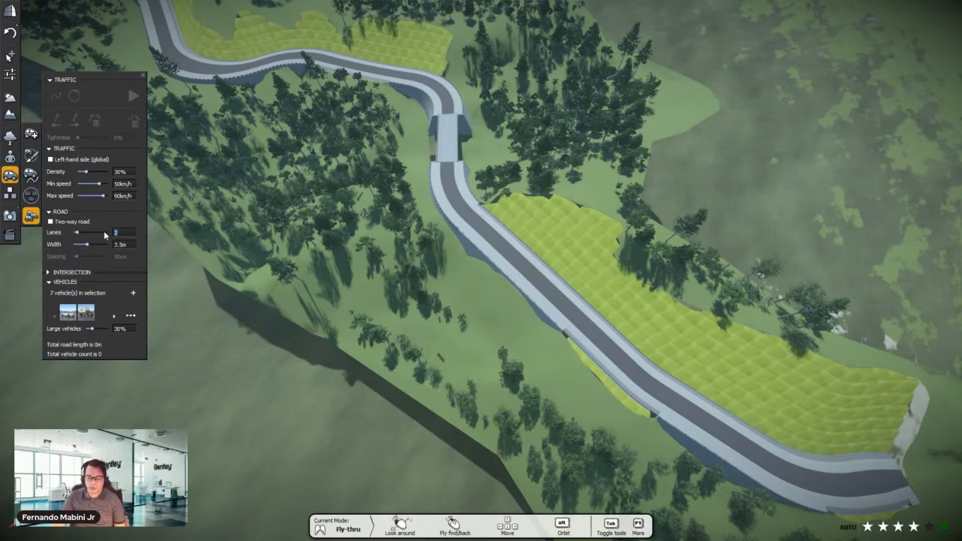
pyautogui.press('Return')
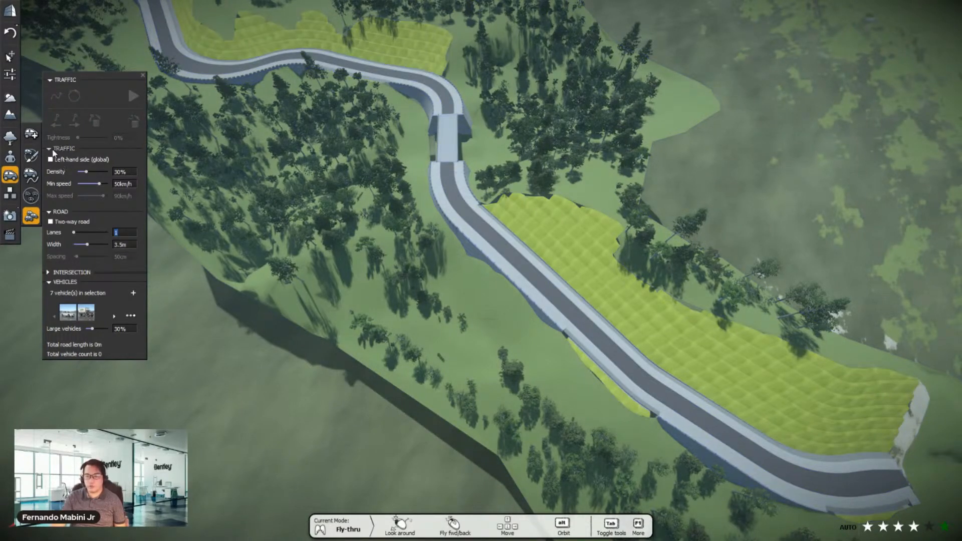
# - Lay the first traffic path points along the carriageway, from the near end of the road around its first curve
pyautogui.scroll(6, 899, 479)
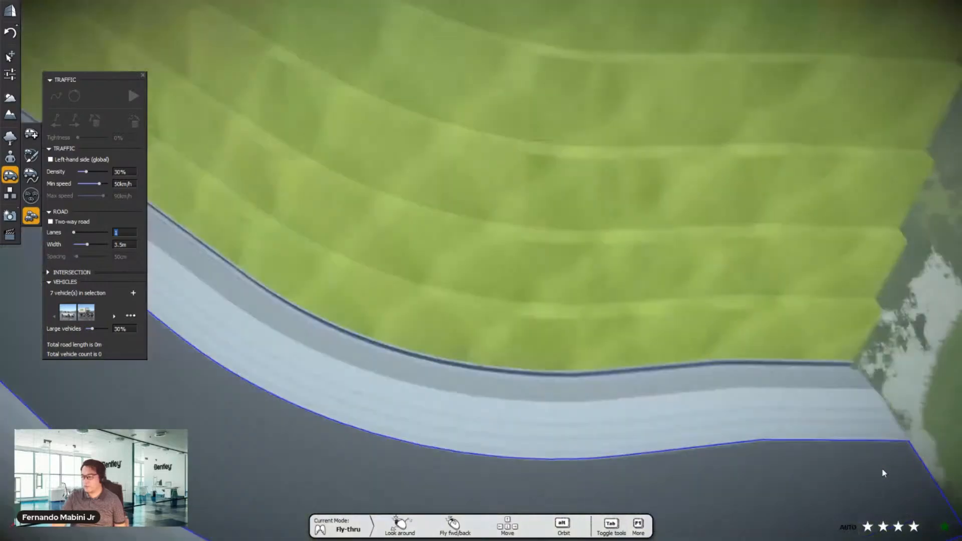
pyautogui.scroll(2, 882, 469)
pyautogui.scroll(-3, 852, 426)
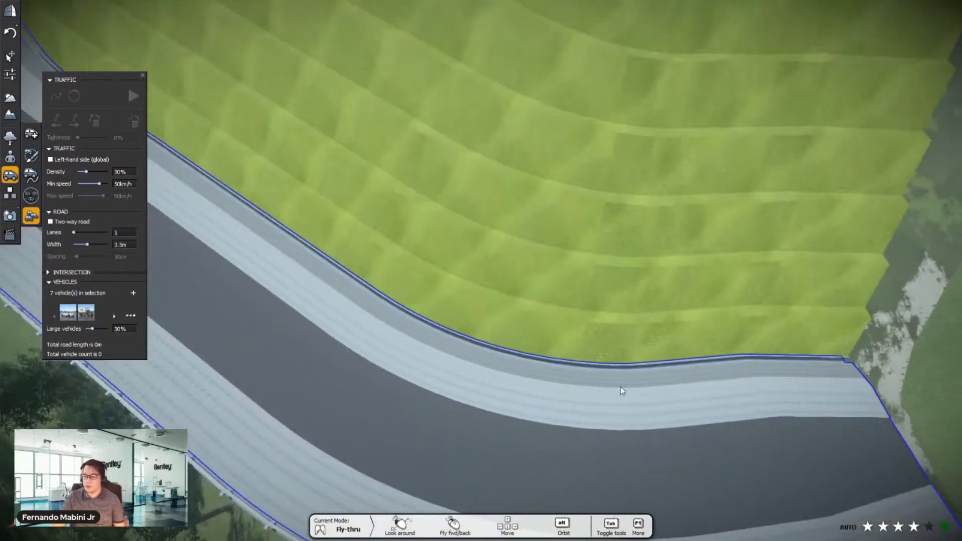
pyautogui.click(863, 432)
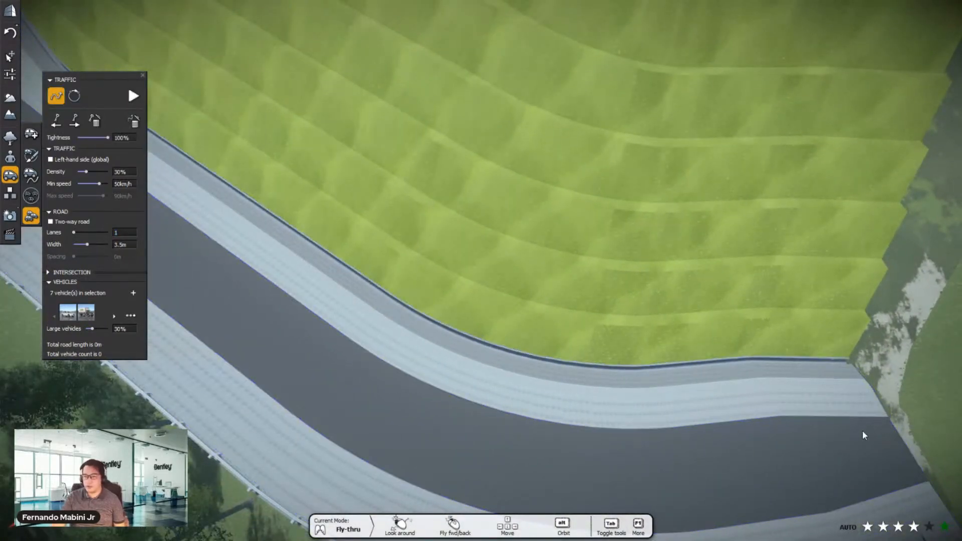
pyautogui.click(863, 431)
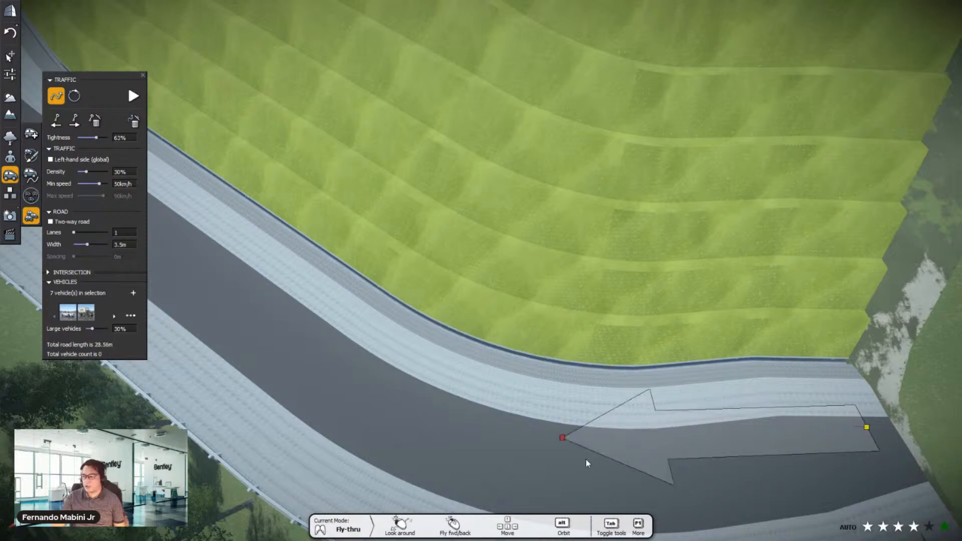
pyautogui.click(581, 455)
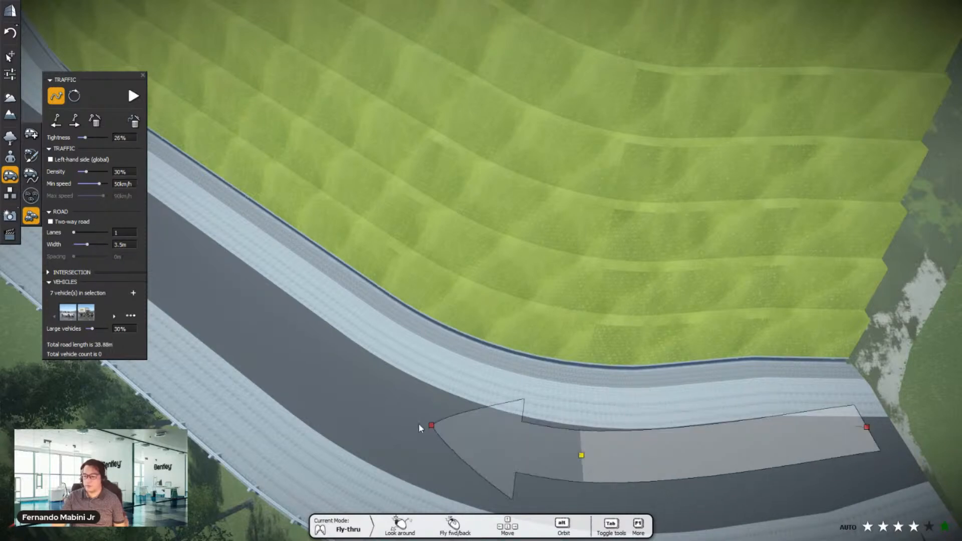
pyautogui.click(420, 420)
pyautogui.click(236, 295)
# - Extend the traffic path beside the large cut slope to the bridge approach, about 224 m in total, and run the traffic
pyautogui.scroll(-5, 695, 486)
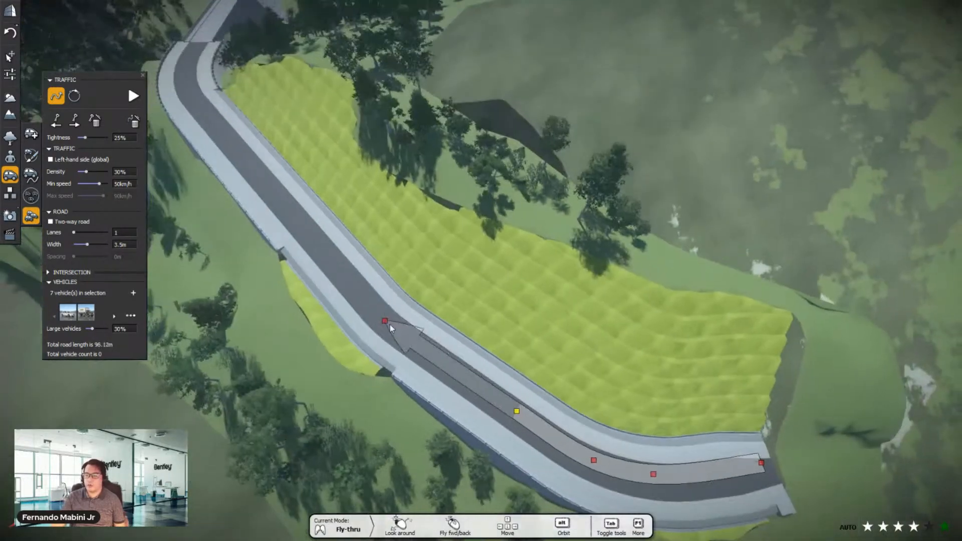
pyautogui.click(390, 323)
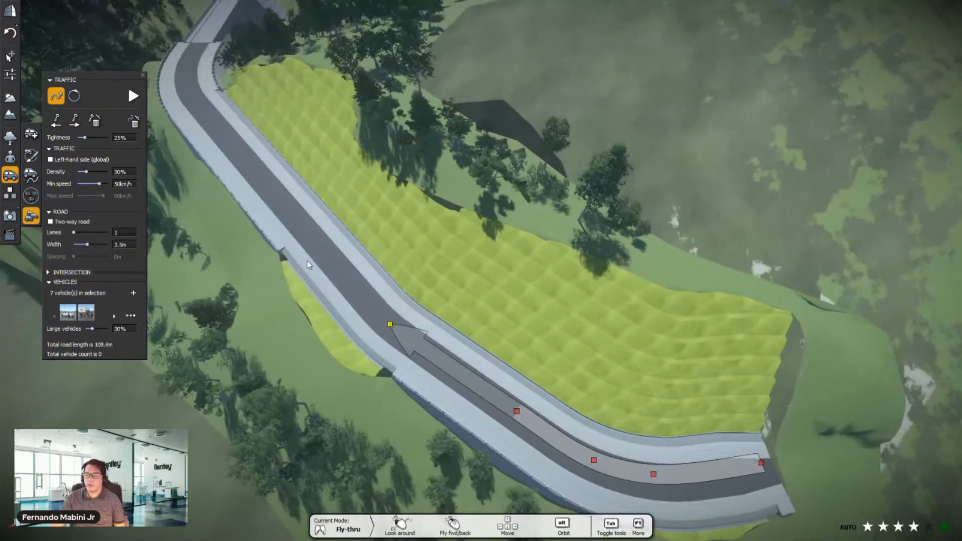
pyautogui.click(282, 201)
pyautogui.click(214, 119)
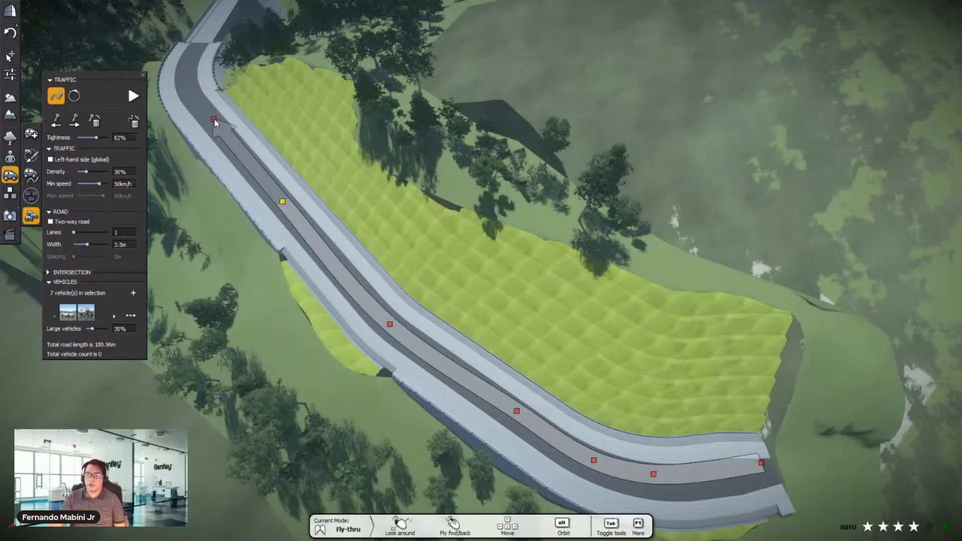
pyautogui.click(186, 72)
pyautogui.scroll(5, 186, 72)
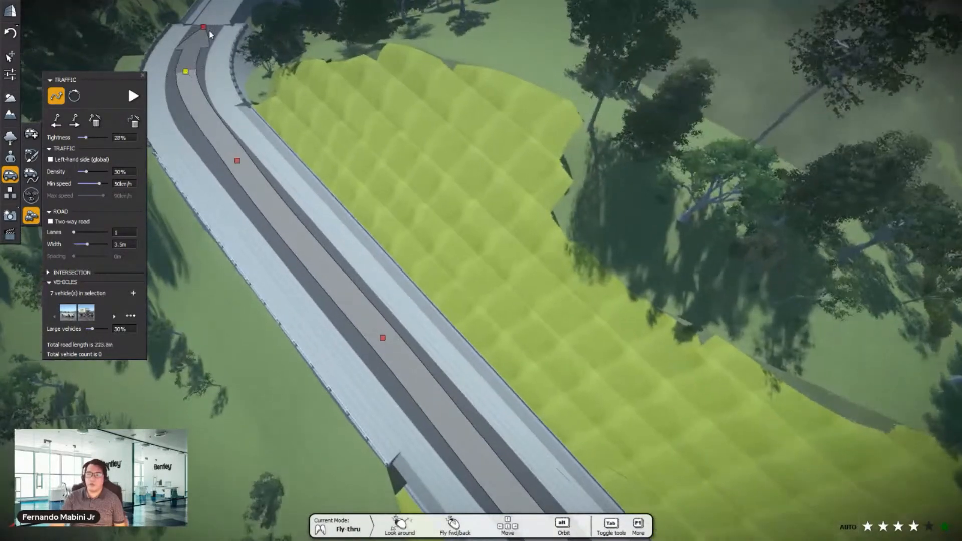
pyautogui.click(209, 31)
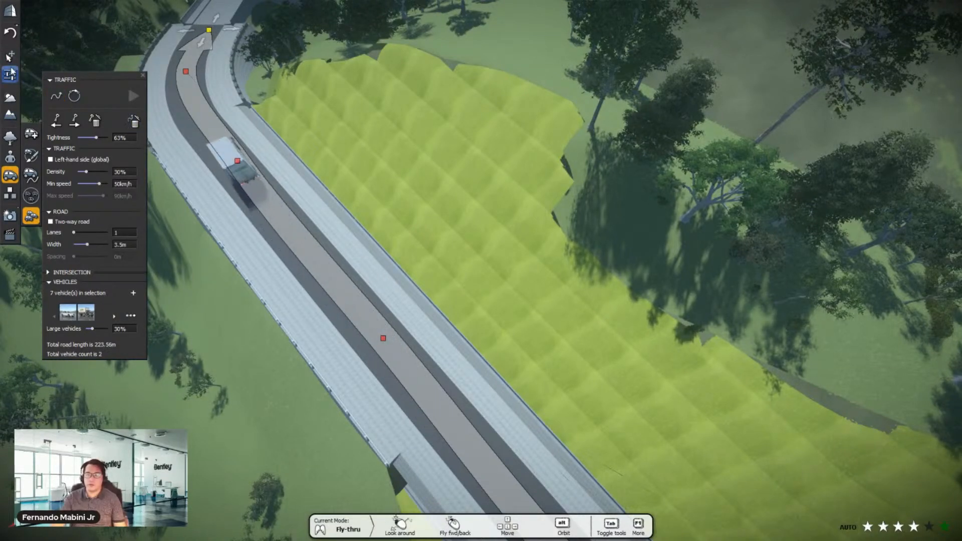
# - View the moving vehicles from above and delete the traffic path from the road
pyautogui.click(11, 179)
pyautogui.scroll(-5, 378, 248)
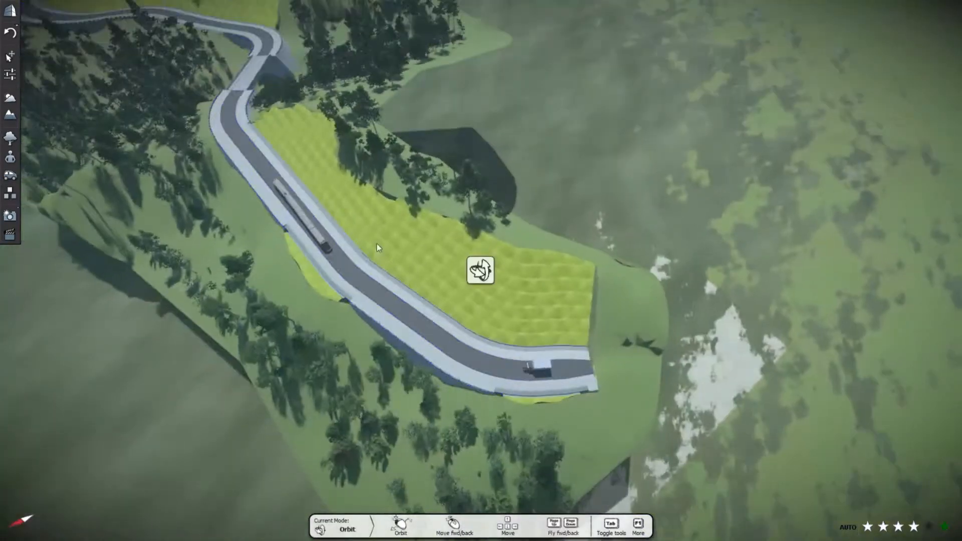
pyautogui.keyDown('alt'); pyautogui.moveTo(378, 248); pyautogui.dragTo(404, 168, button='right'); pyautogui.keyUp('alt')
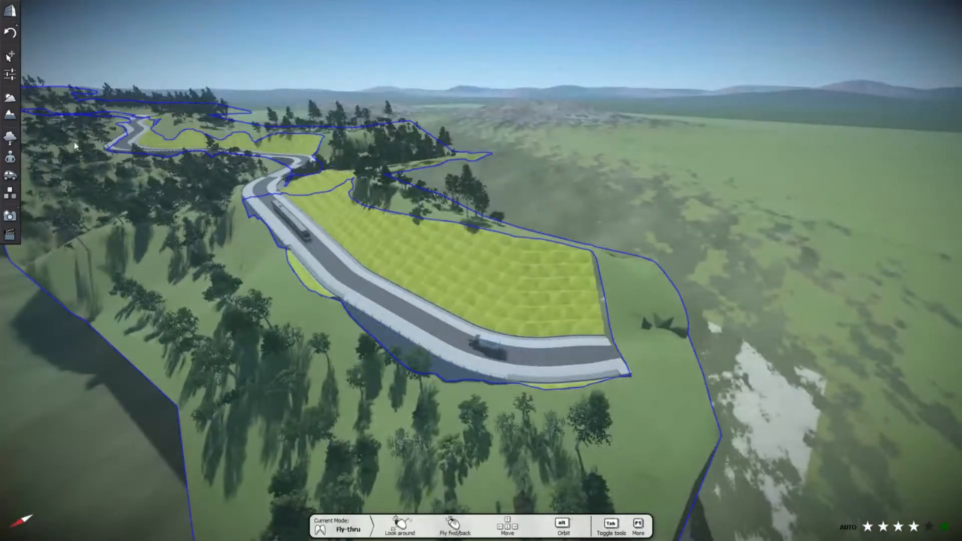
pyautogui.click(10, 56)
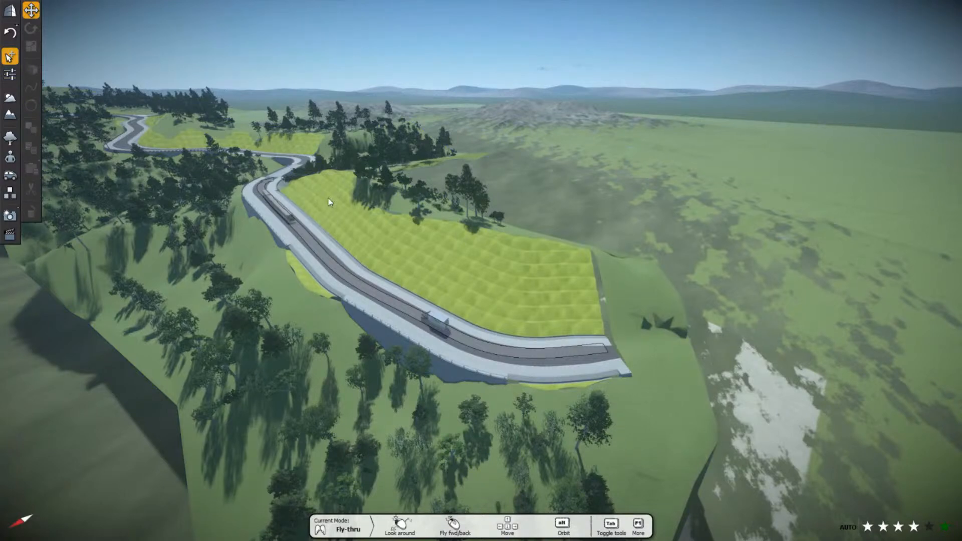
pyautogui.keyDown('alt'); pyautogui.moveTo(329, 202); pyautogui.dragTo(360, 250, button='right'); pyautogui.keyUp('alt')
pyautogui.click(368, 255)
pyautogui.press('Delete')
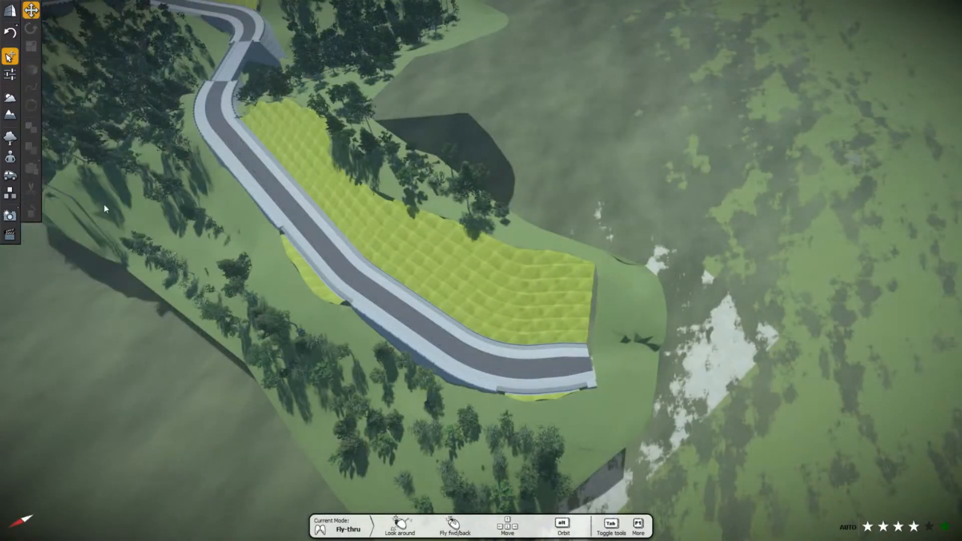
# - Remove the Train from the transportation vehicles in the current selection and look through the other vehicle categories
pyautogui.click(11, 176)
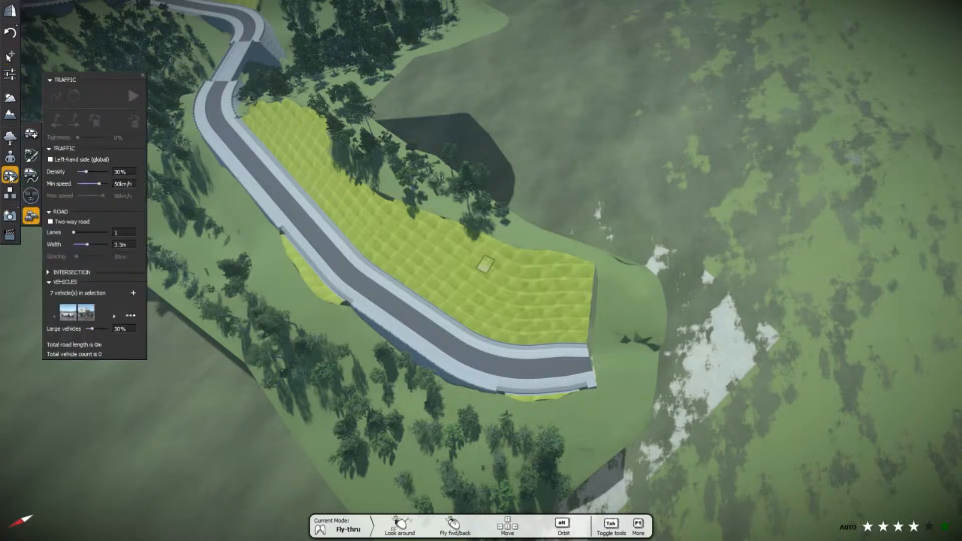
pyautogui.click(31, 134)
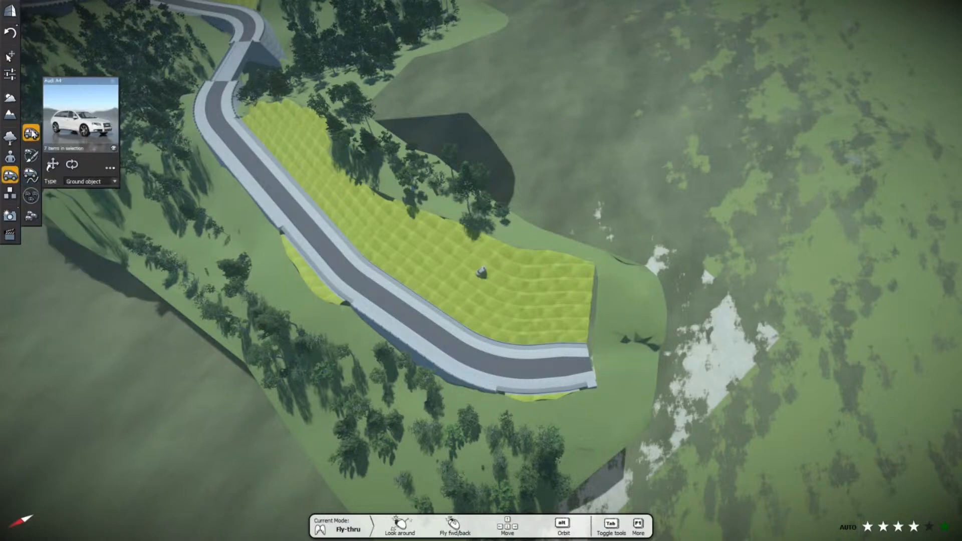
pyautogui.click(110, 170)
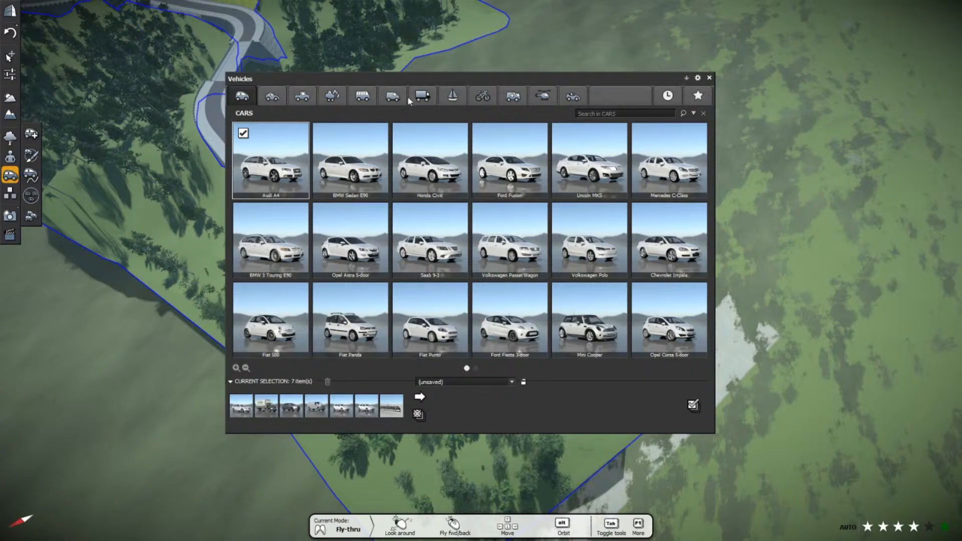
pyautogui.click(363, 95)
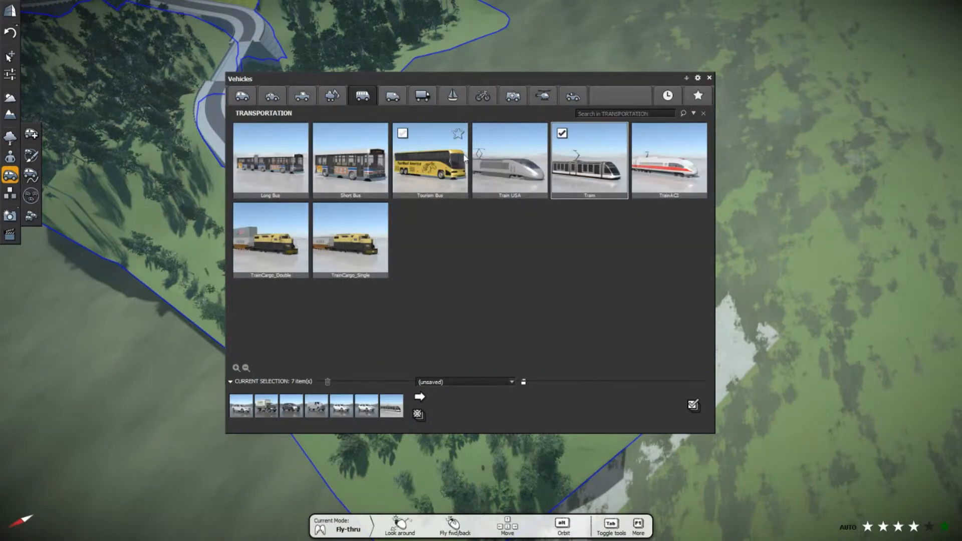
pyautogui.click(563, 133)
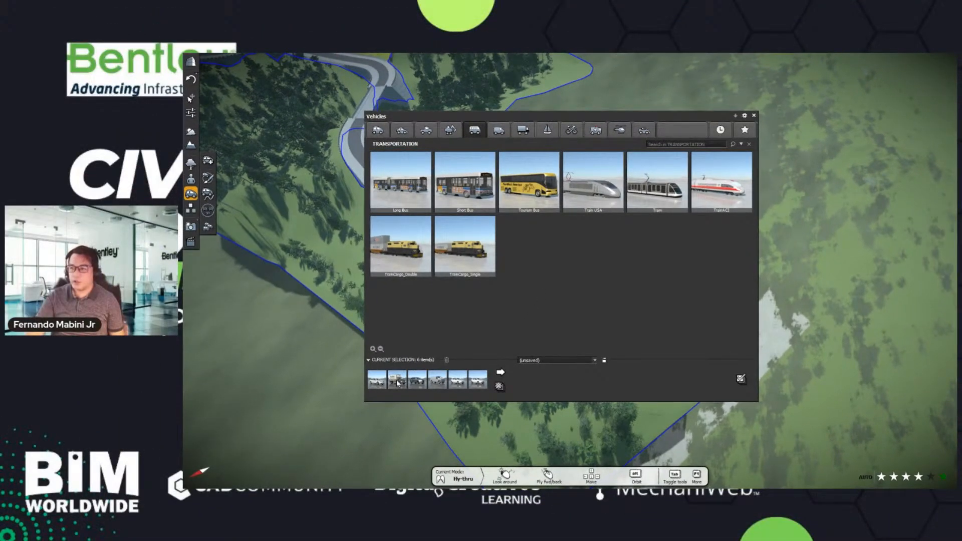
pyautogui.click(499, 130)
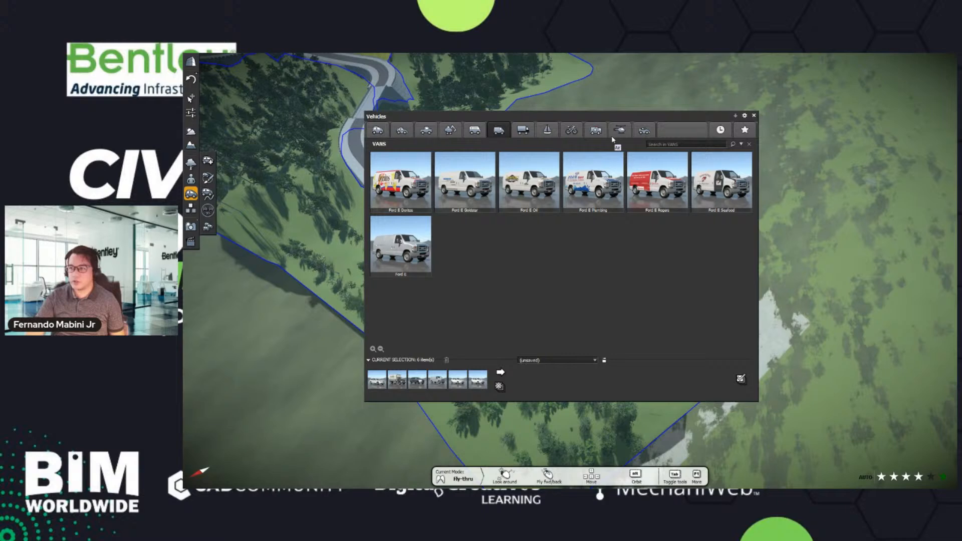
pyautogui.click(645, 130)
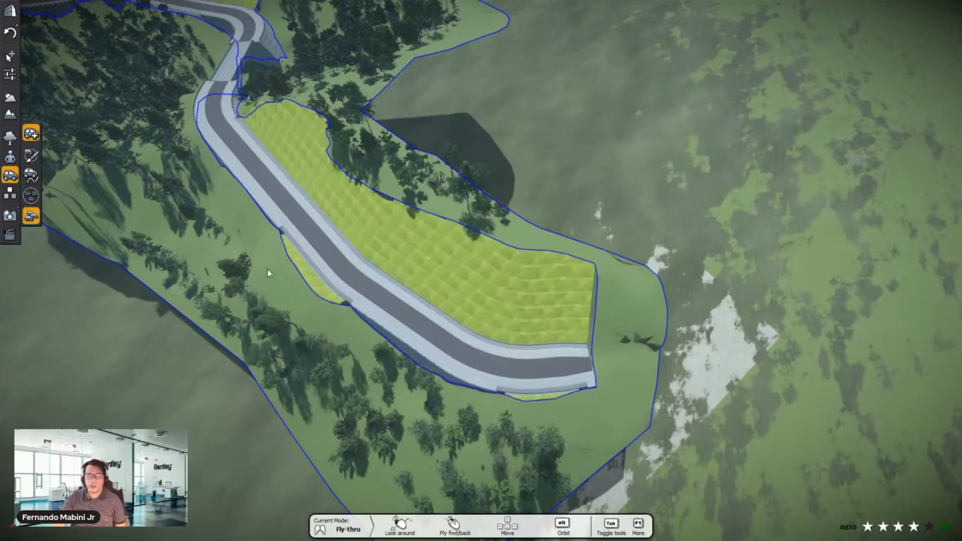
# - Start a one-lane traffic path at the near end of the carriageway and lay its points around the first curve
pyautogui.click(492, 343)
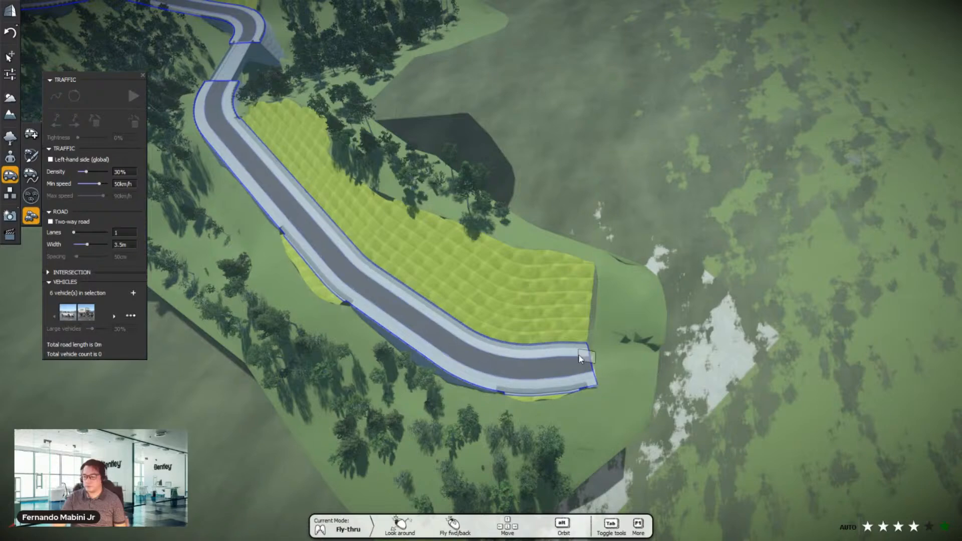
pyautogui.scroll(5, 579, 358)
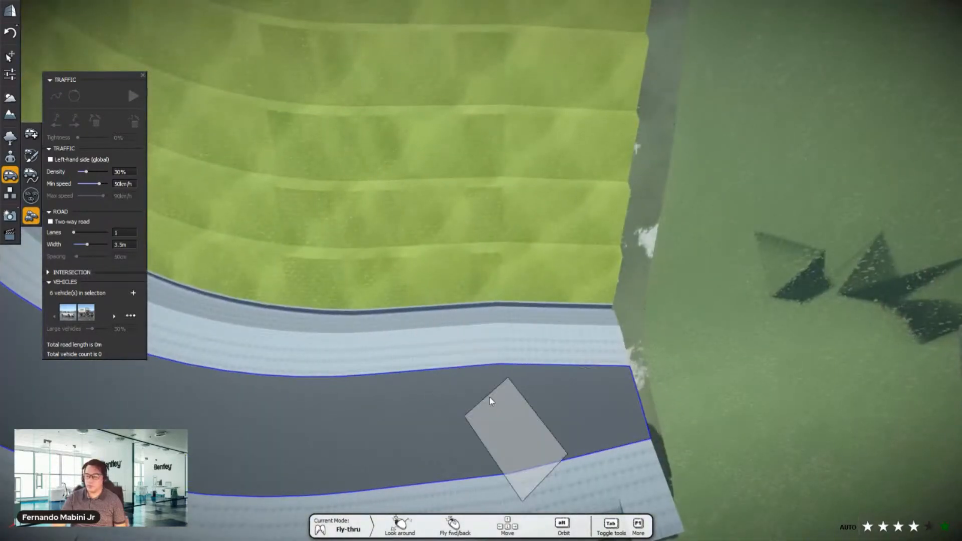
pyautogui.click(479, 398)
pyautogui.scroll(-5, 514, 395)
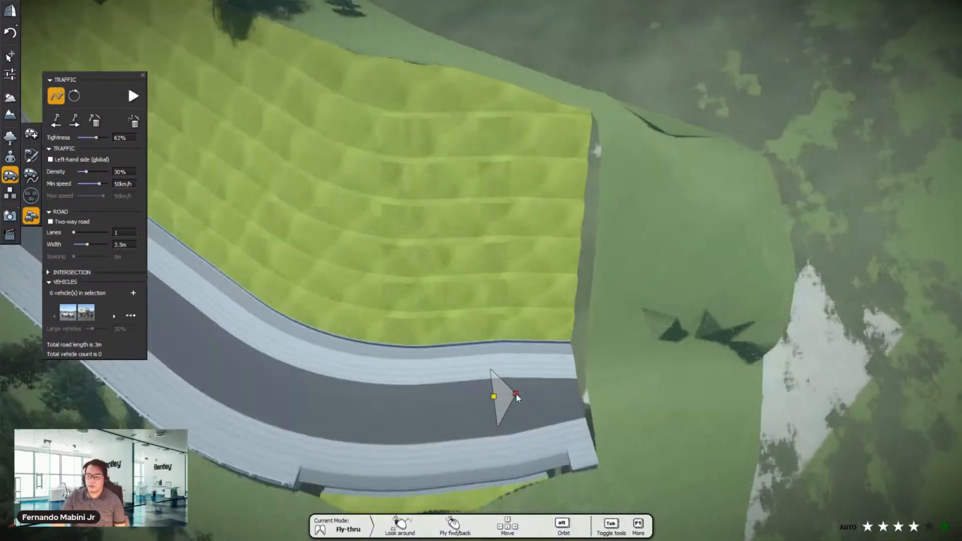
pyautogui.scroll(-5, 517, 398)
pyautogui.click(382, 389)
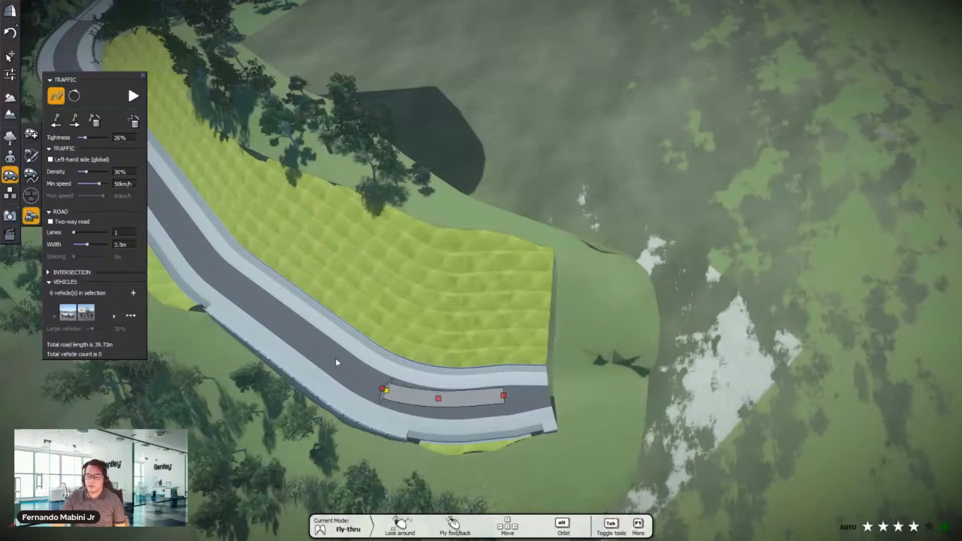
pyautogui.click(229, 283)
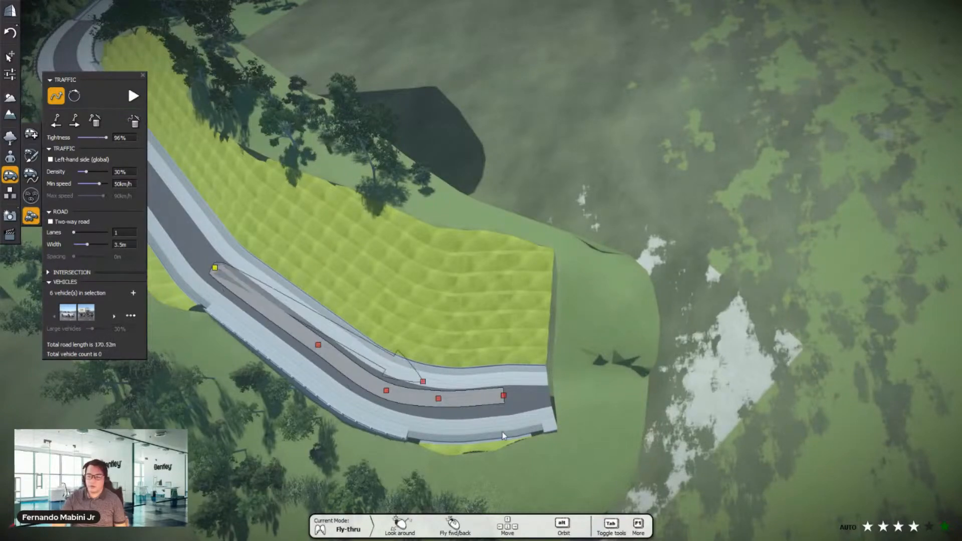
# - Extend the traffic path along the carriageway beside the large cut slope up to the bridge approach
pyautogui.scroll(-5, 504, 436)
pyautogui.scroll(5, 215, 204)
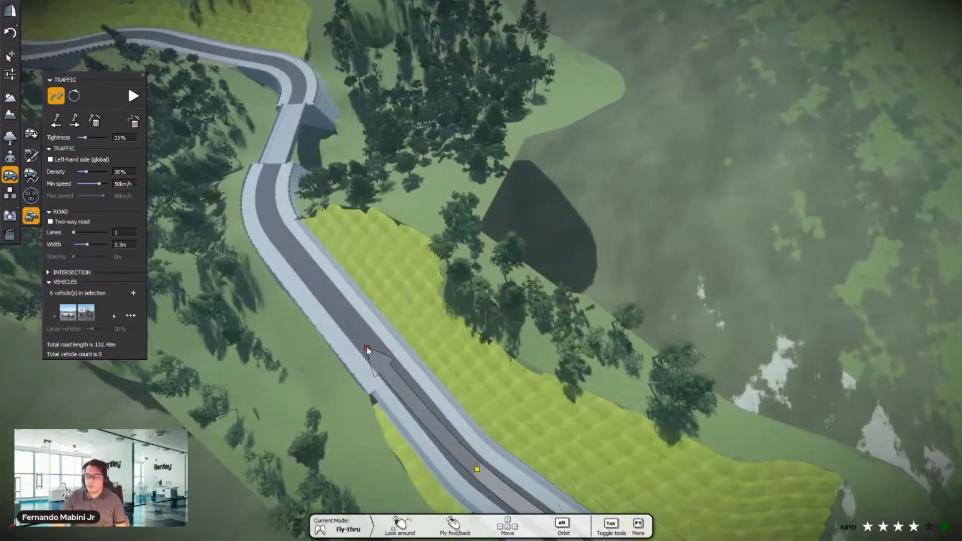
pyautogui.click(366, 347)
pyautogui.click(270, 222)
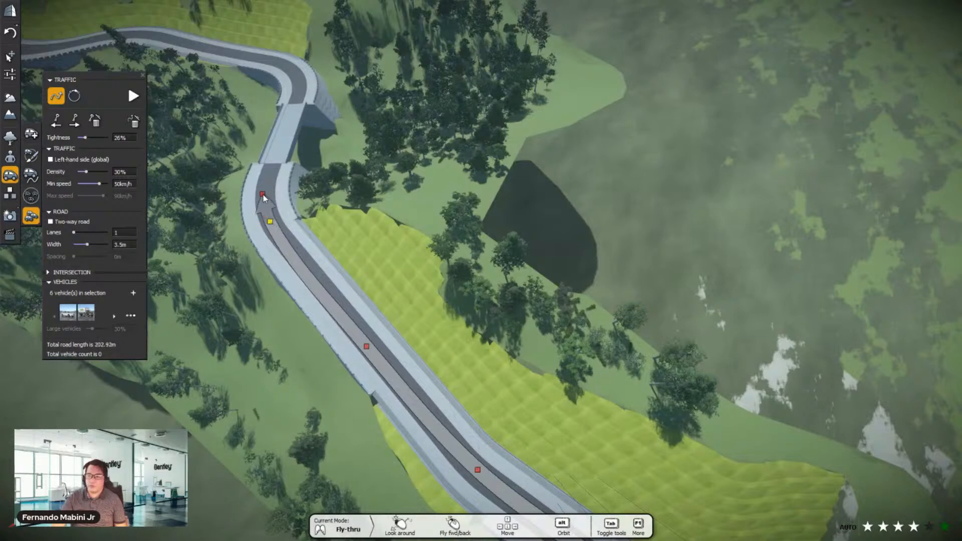
pyautogui.click(264, 193)
pyautogui.scroll(3, 283, 122)
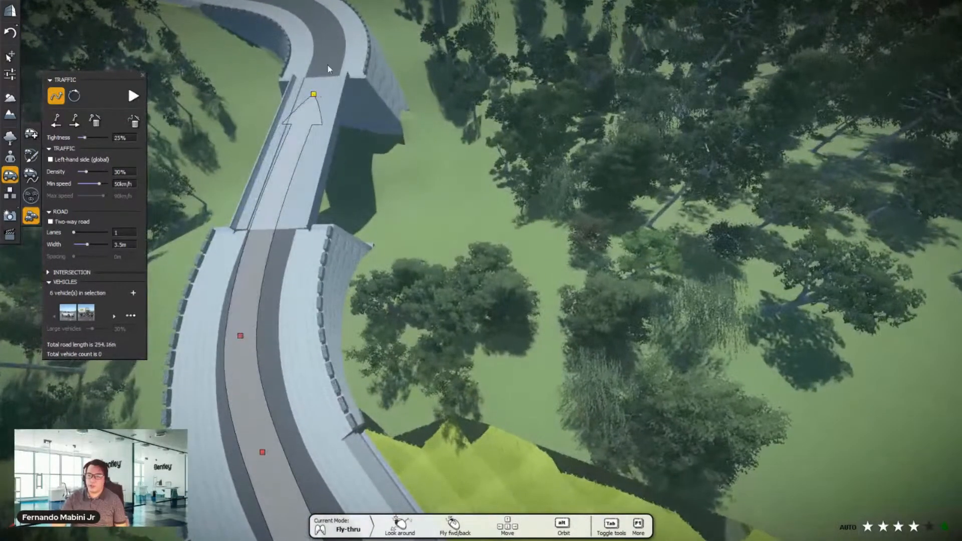
# - Extend the traffic path across the bridge and around the curve beyond it, about 332 m in total, and run the traffic
pyautogui.click(313, 95)
pyautogui.click(328, 58)
pyautogui.click(315, 12)
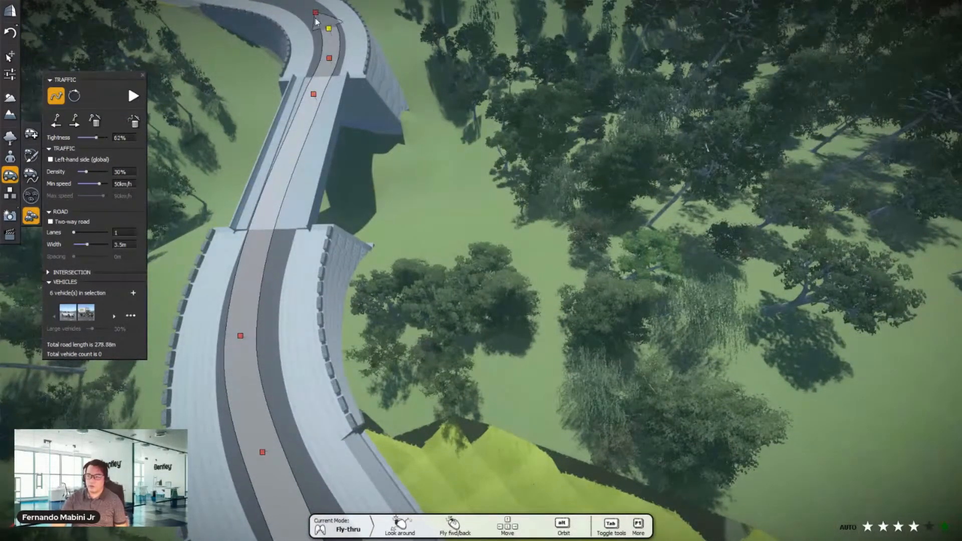
pyautogui.scroll(-3, 401, 307)
pyautogui.scroll(4, 273, 74)
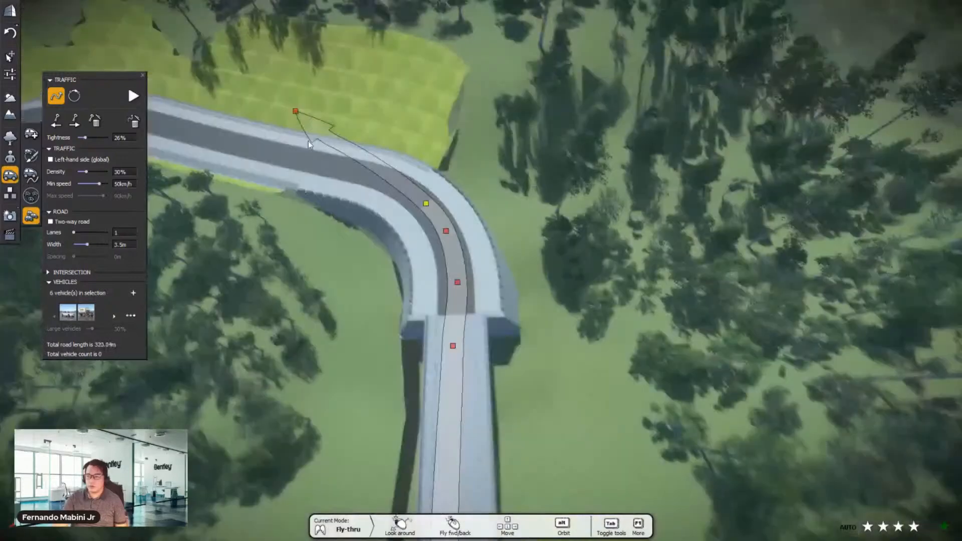
pyautogui.click(198, 163)
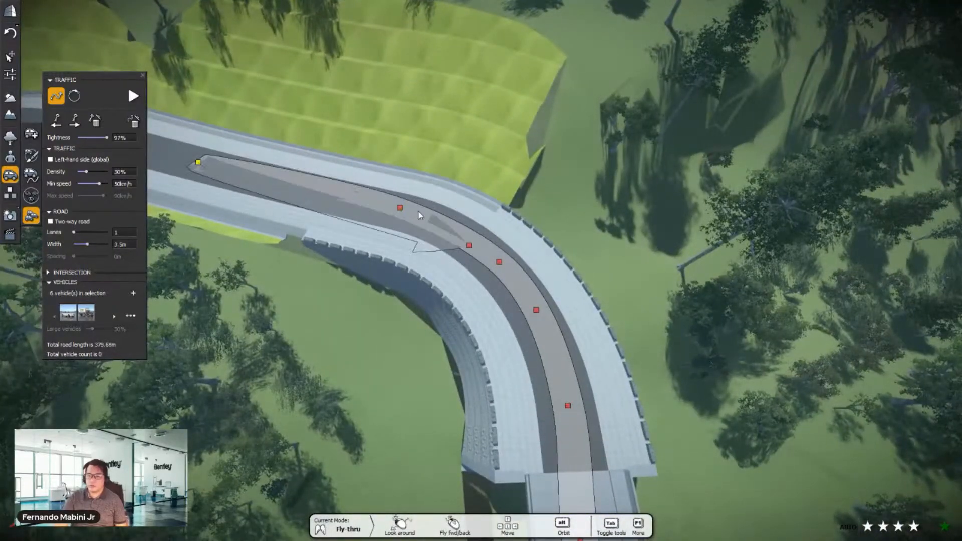
pyautogui.click(132, 96)
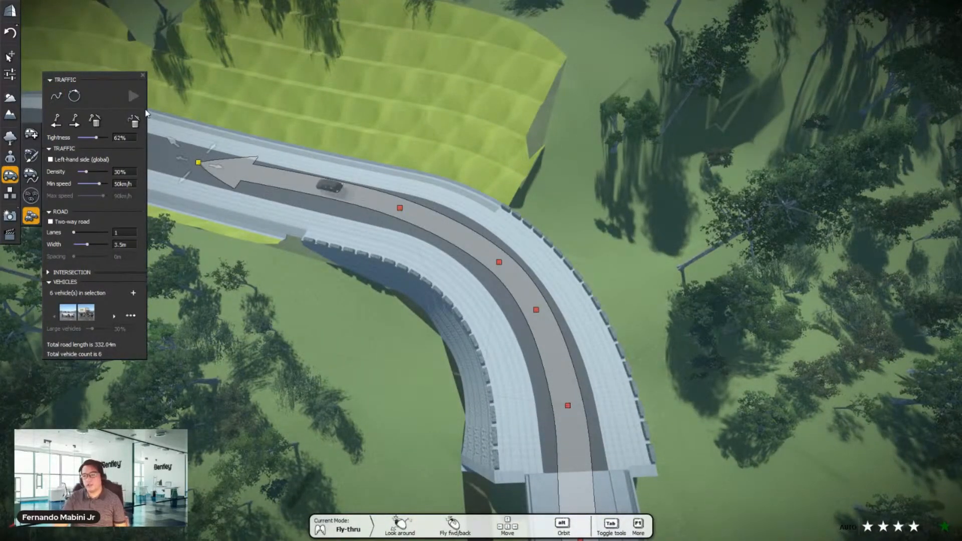
# - Examine the moving vehicles on the road from above, from the side and close up behind them near the bridge
pyautogui.scroll(-3, 357, 118)
pyautogui.scroll(-4, 356, 118)
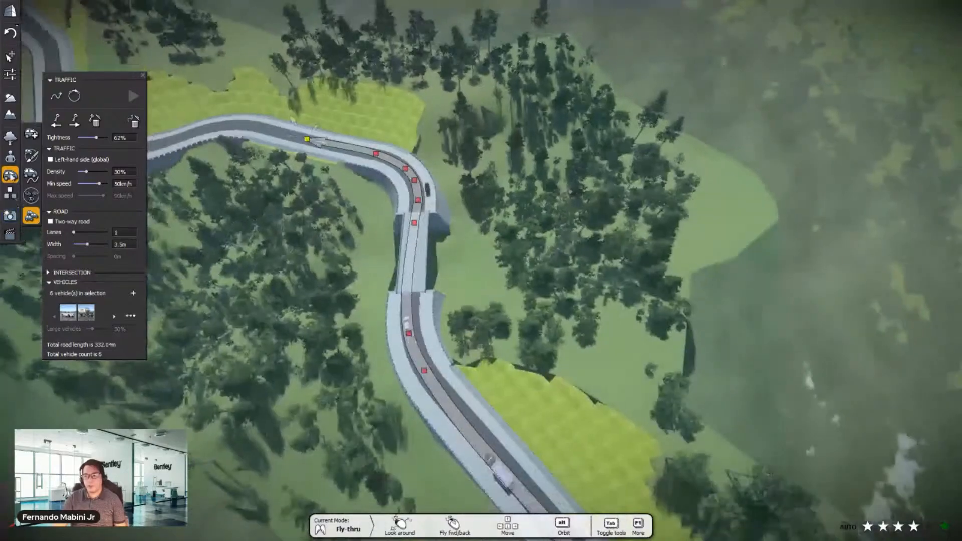
pyautogui.click(10, 175)
pyautogui.keyDown('alt'); pyautogui.moveTo(362, 244); pyautogui.dragTo(507, 401, button='right'); pyautogui.keyUp('alt')
pyautogui.scroll(5, 448, 303)
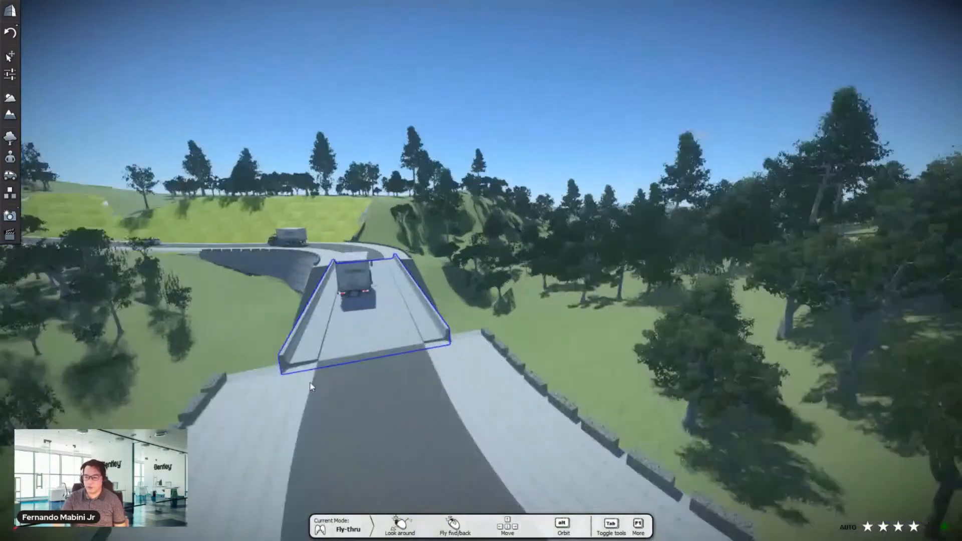
pyautogui.scroll(-5, 515, 220)
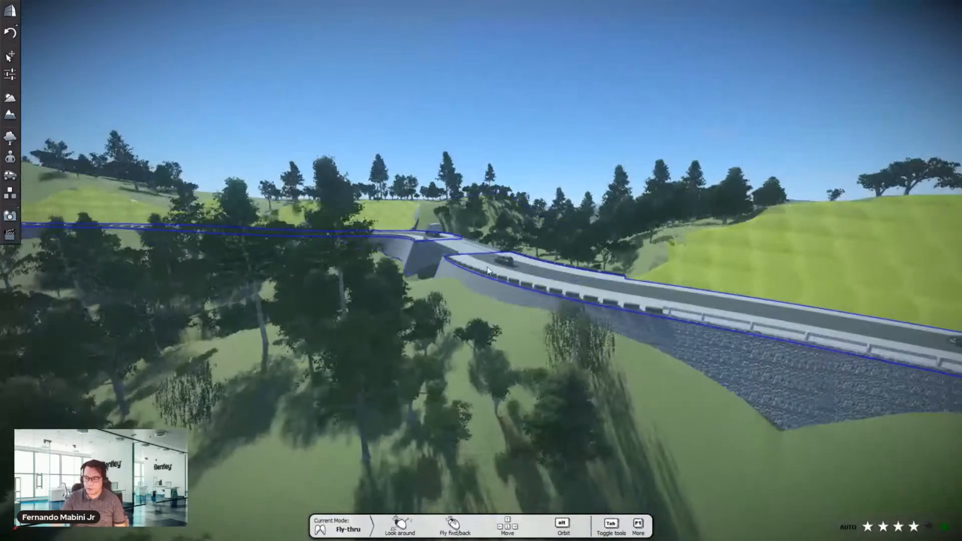
pyautogui.scroll(3, 481, 261)
pyautogui.scroll(2, 483, 263)
pyautogui.keyDown('alt'); pyautogui.moveTo(483, 263); pyautogui.dragTo(81, 272, button='right'); pyautogui.keyUp('alt')
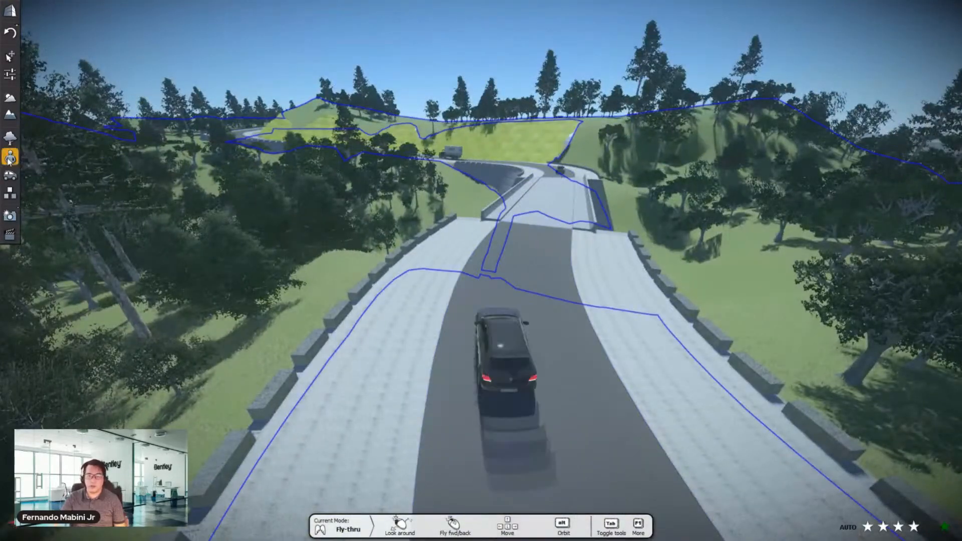
# - Place the Four People Discussing group on the road shoulder before the bridge and shift it toward the edge barrier
pyautogui.click(10, 157)
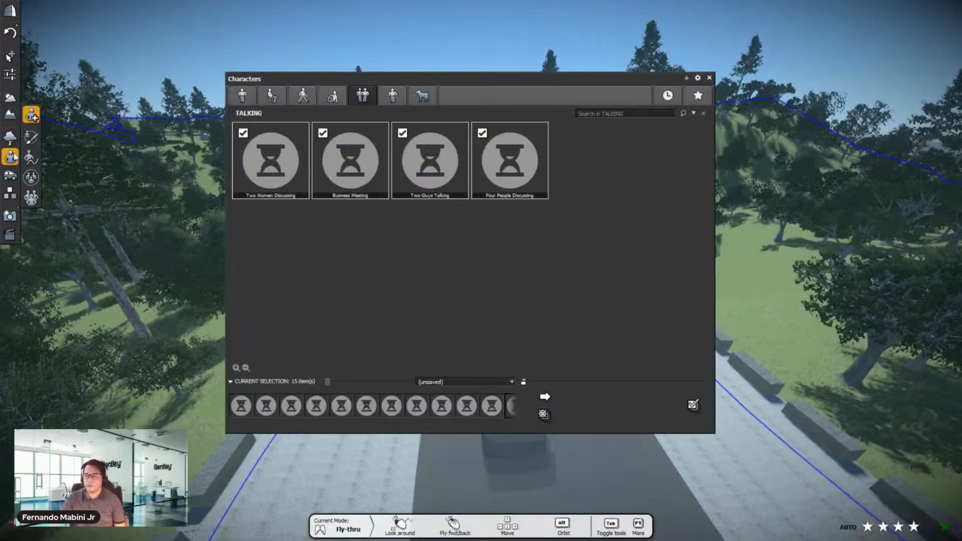
pyautogui.doubleClick(499, 171)
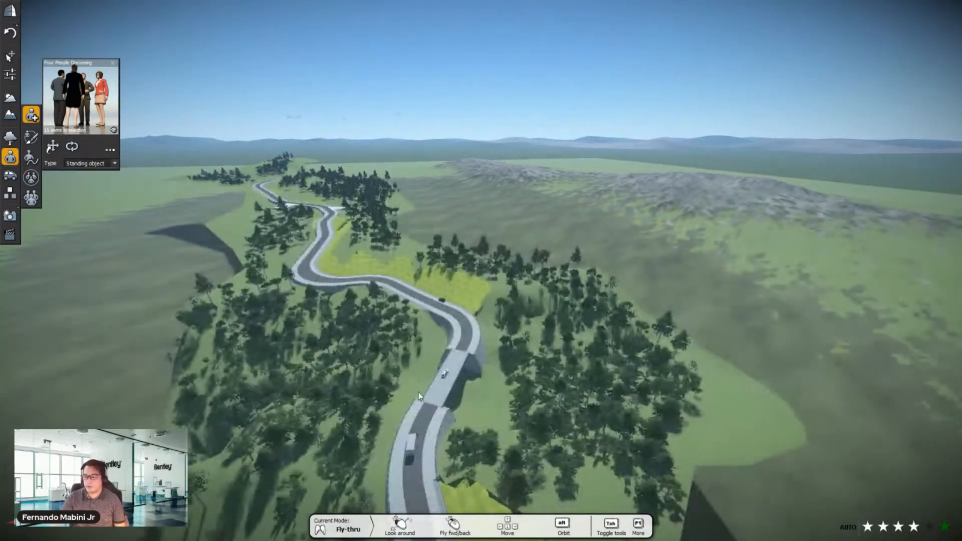
pyautogui.doubleClick(417, 411)
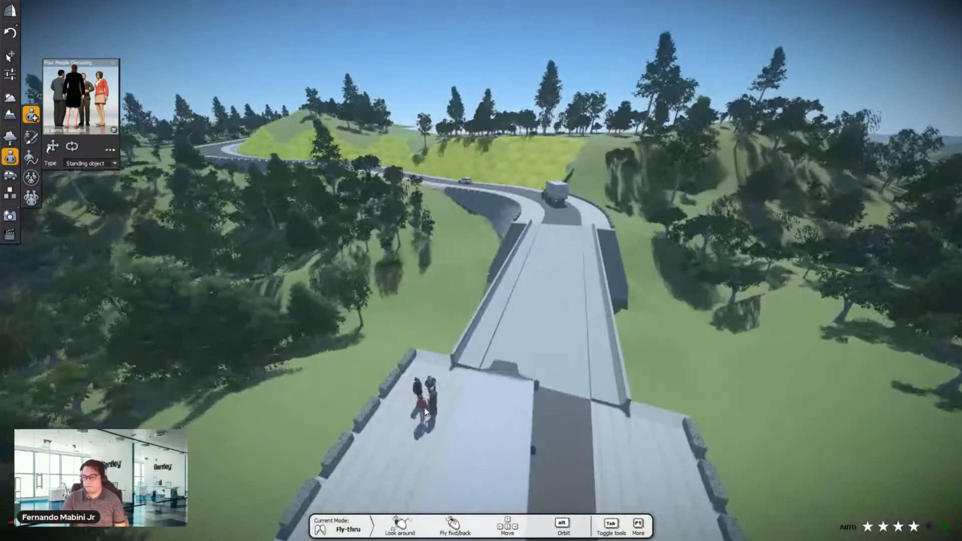
pyautogui.click(416, 401)
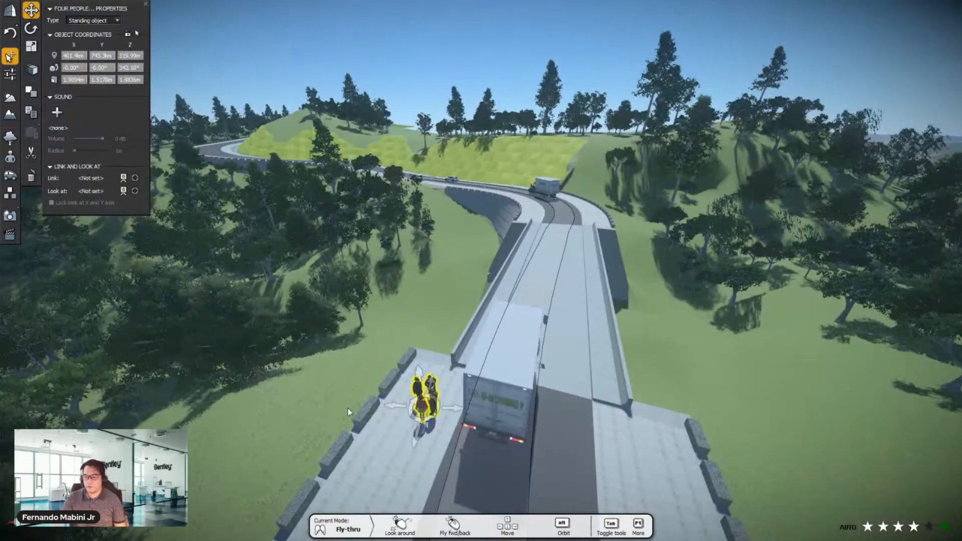
pyautogui.moveTo(389, 407); pyautogui.dragTo(278, 386)
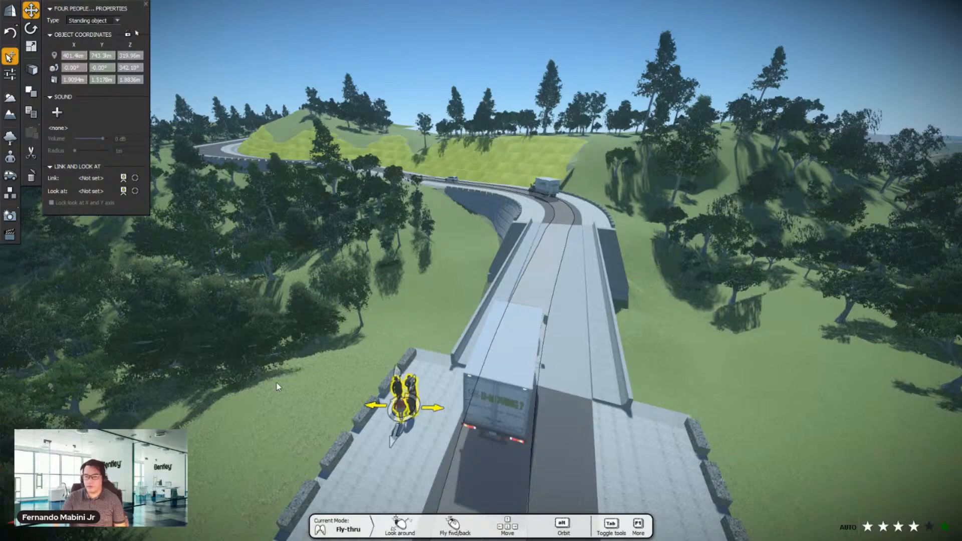
# - Place the walking woman with a briefcase on the shoulder near the talking group, and delete her again
pyautogui.click(10, 157)
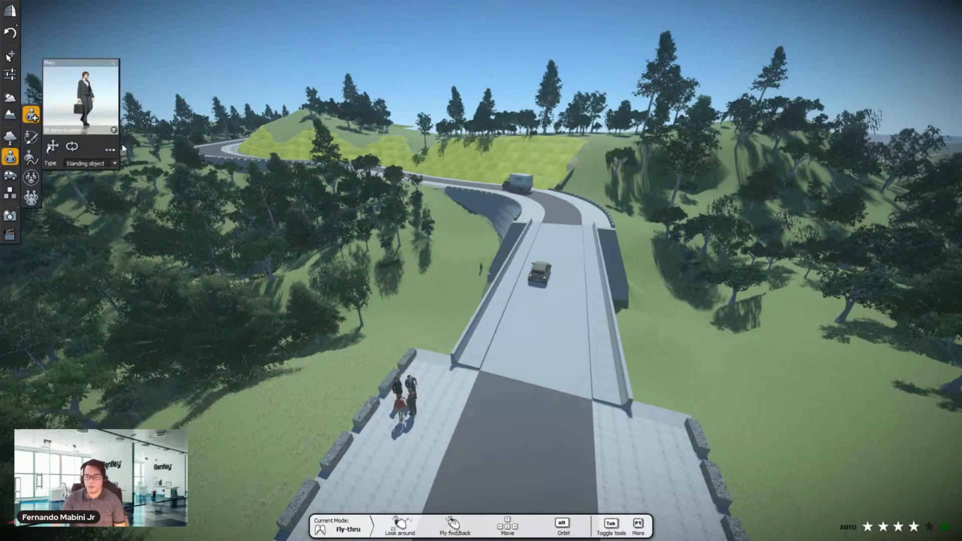
pyautogui.click(109, 149)
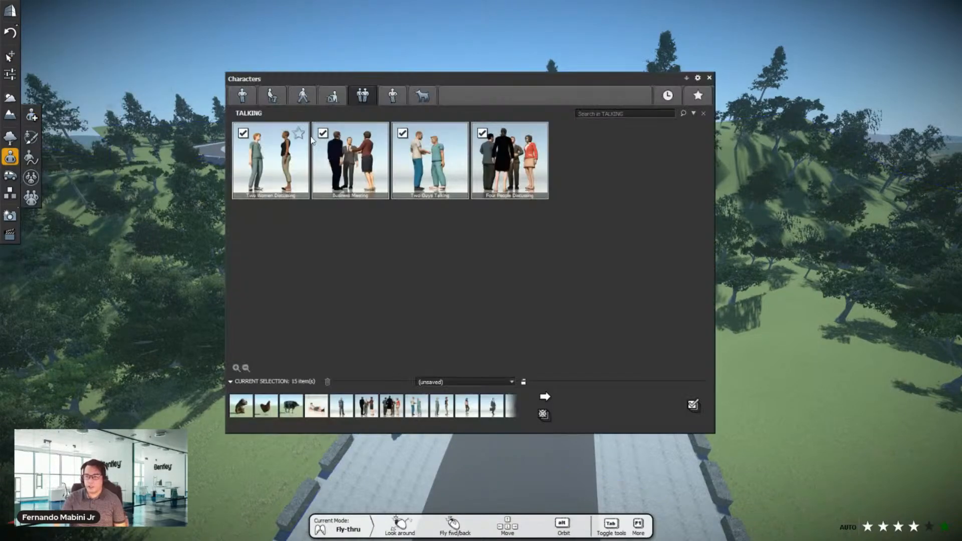
pyautogui.click(304, 97)
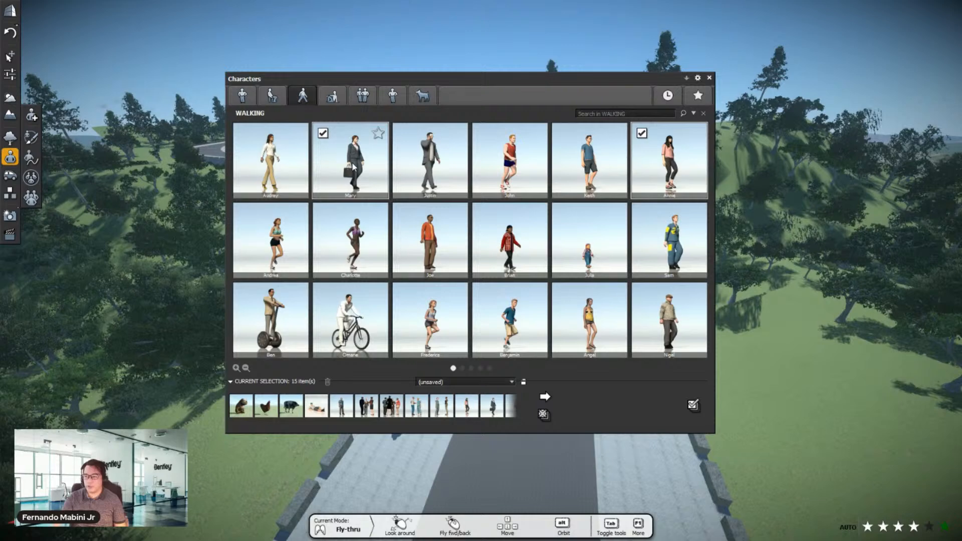
pyautogui.doubleClick(352, 161)
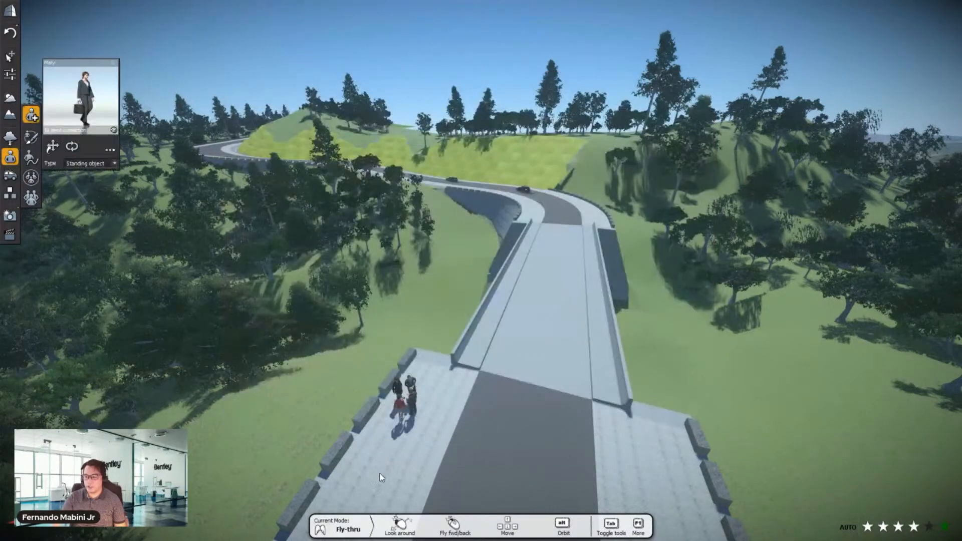
pyautogui.click(411, 495)
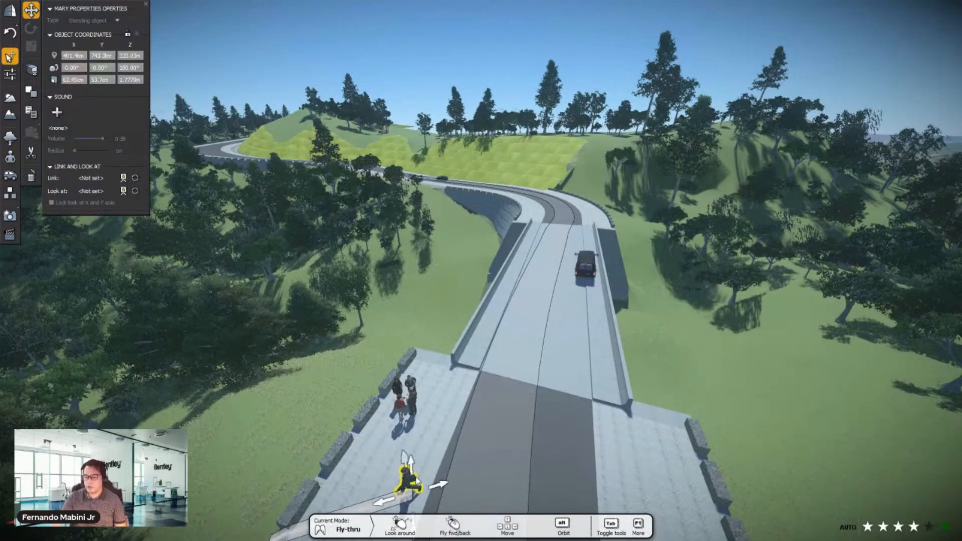
pyautogui.scroll(-4, 412, 436)
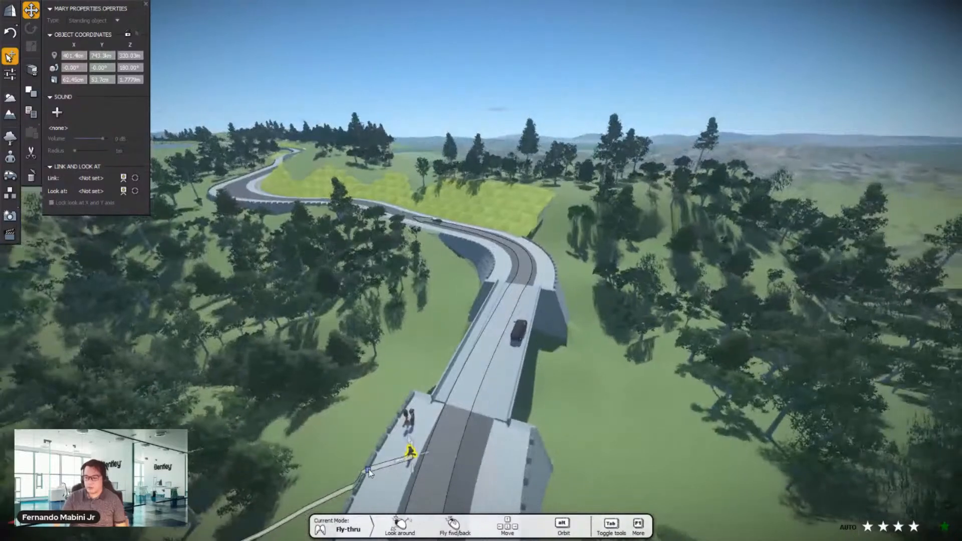
pyautogui.press('Delete')
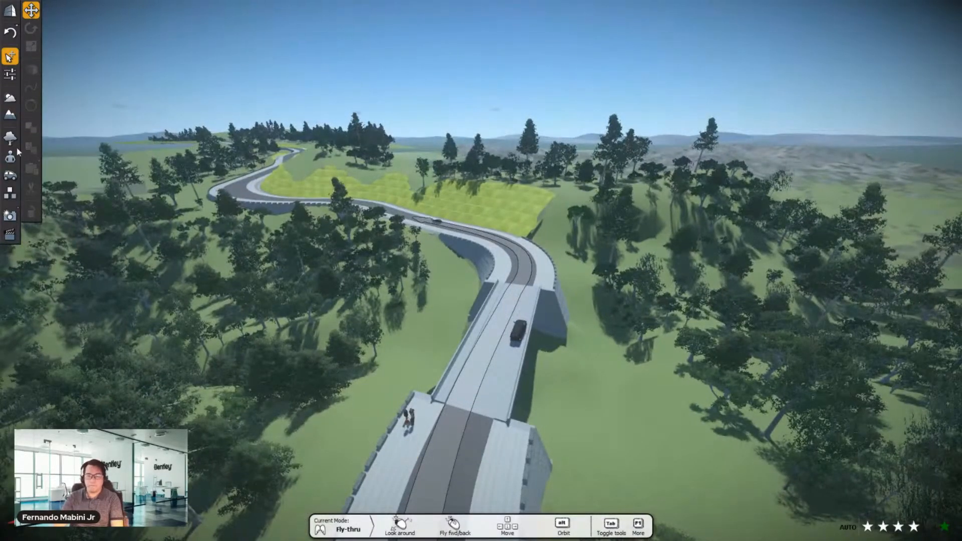
# - Place the walking Rose character in the red jacket on the road shoulder beside the talking group, and select her
pyautogui.click(10, 159)
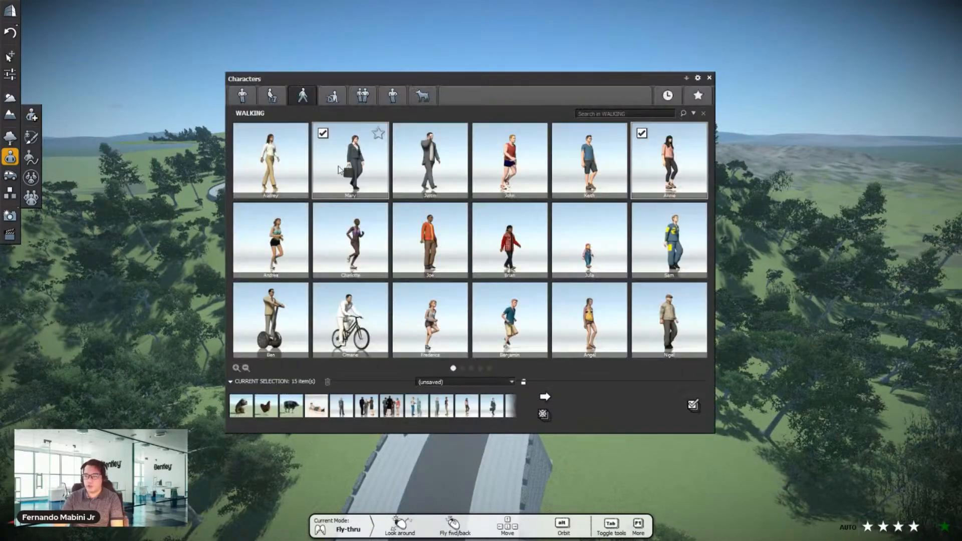
pyautogui.click(343, 164)
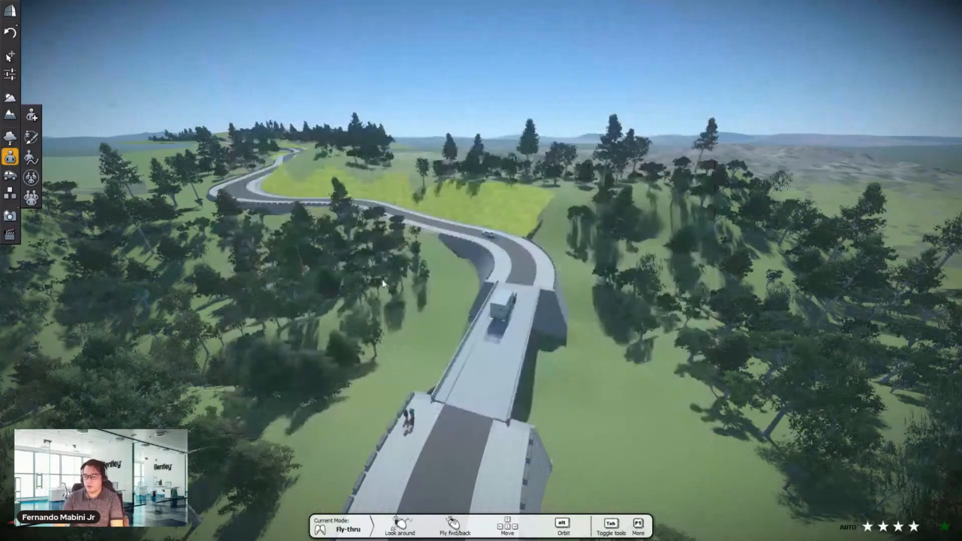
pyautogui.click(414, 455)
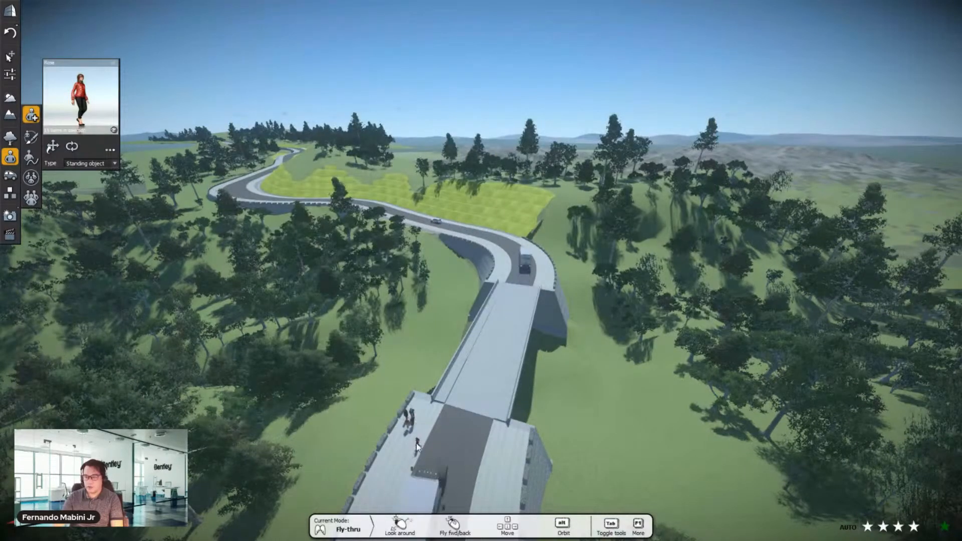
pyautogui.doubleClick(415, 443)
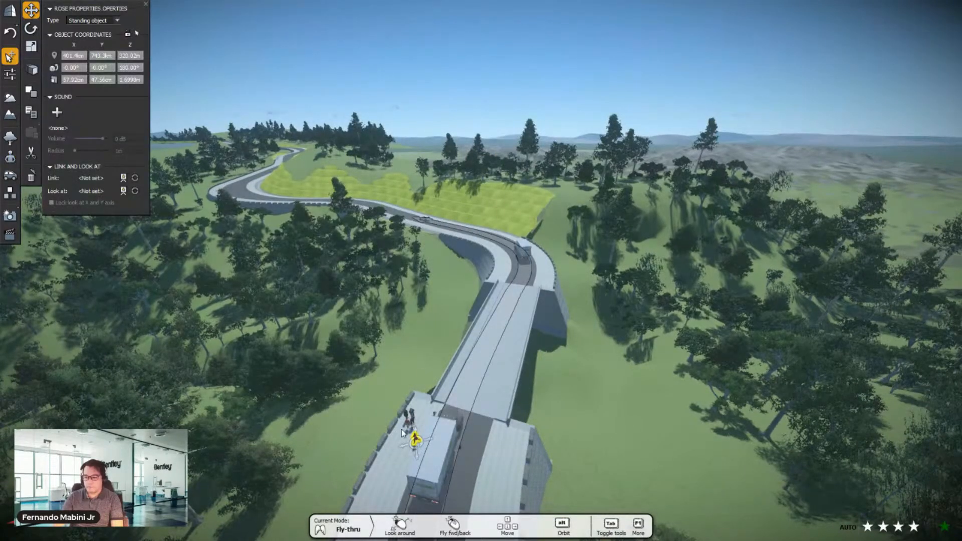
# - Animate Rose along a path from the shoulder across the bridge and onto the curve beyond it, and run the animation
pyautogui.click(32, 69)
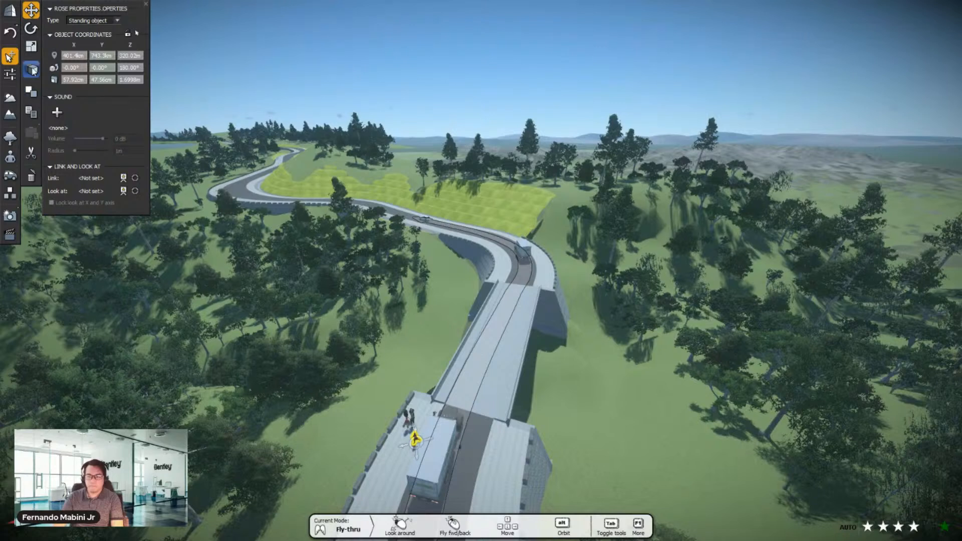
pyautogui.click(456, 371)
pyautogui.click(496, 298)
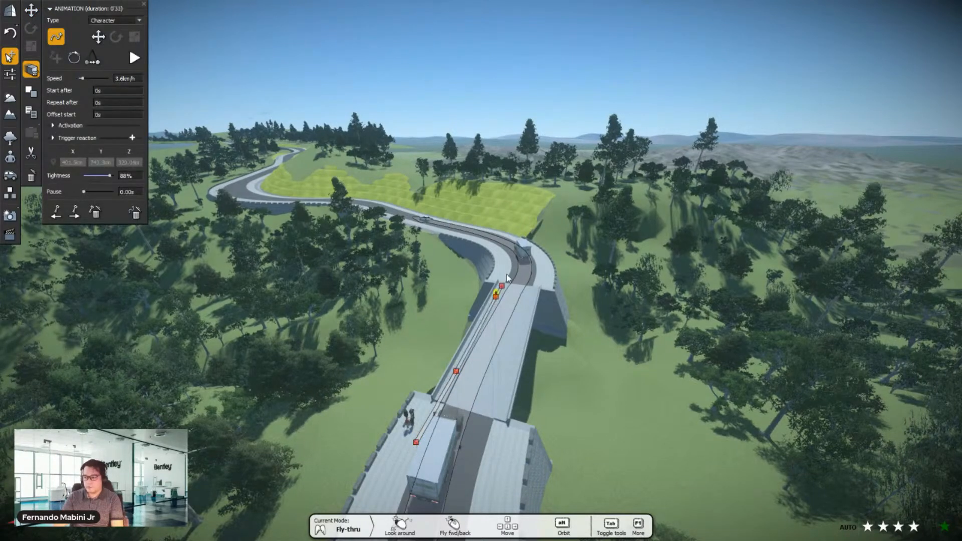
pyautogui.click(499, 252)
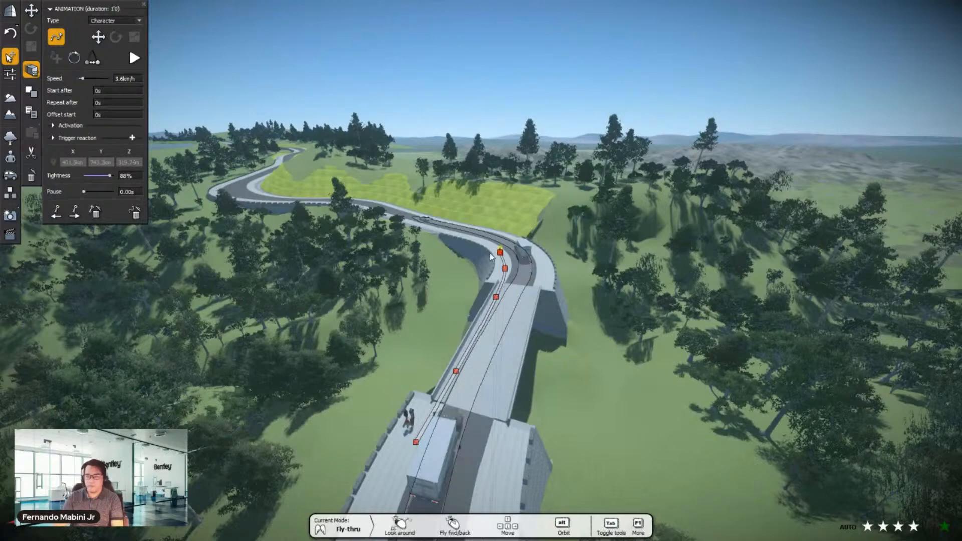
pyautogui.click(141, 60)
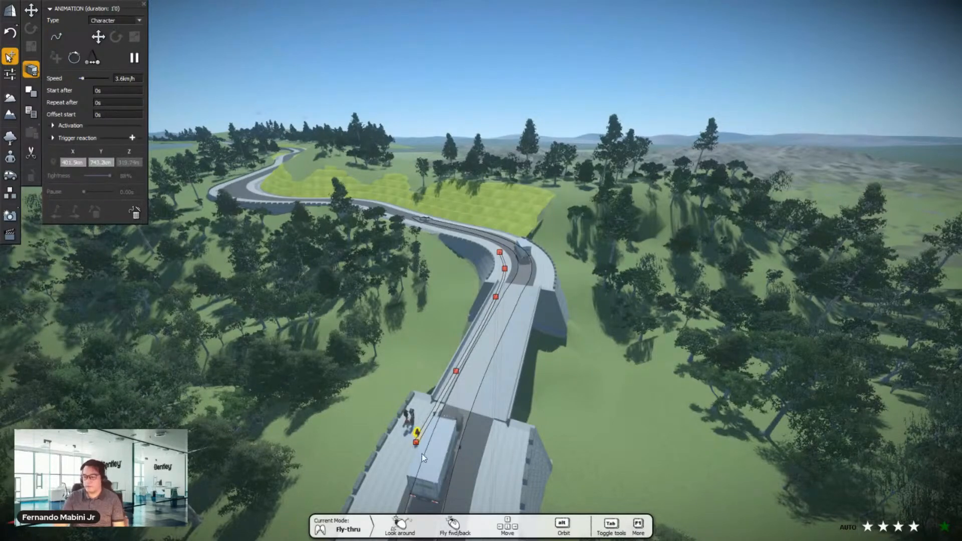
# - Examine the walking woman, the talking group and the traffic from close behind the bridge and from the road's outer side
pyautogui.scroll(3, 418, 446)
pyautogui.scroll(2, 396, 423)
pyautogui.keyDown('alt'); pyautogui.moveTo(379, 407); pyautogui.dragTo(481, 373); pyautogui.keyUp('alt')
pyautogui.click(10, 56)
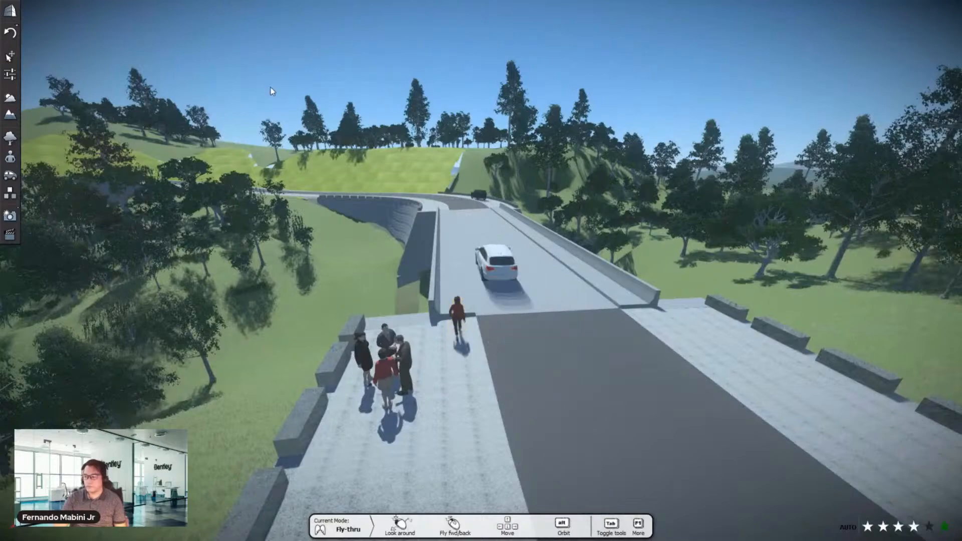
pyautogui.keyDown('alt'); pyautogui.moveTo(376, 246); pyautogui.dragTo(492, 309); pyautogui.keyUp('alt')
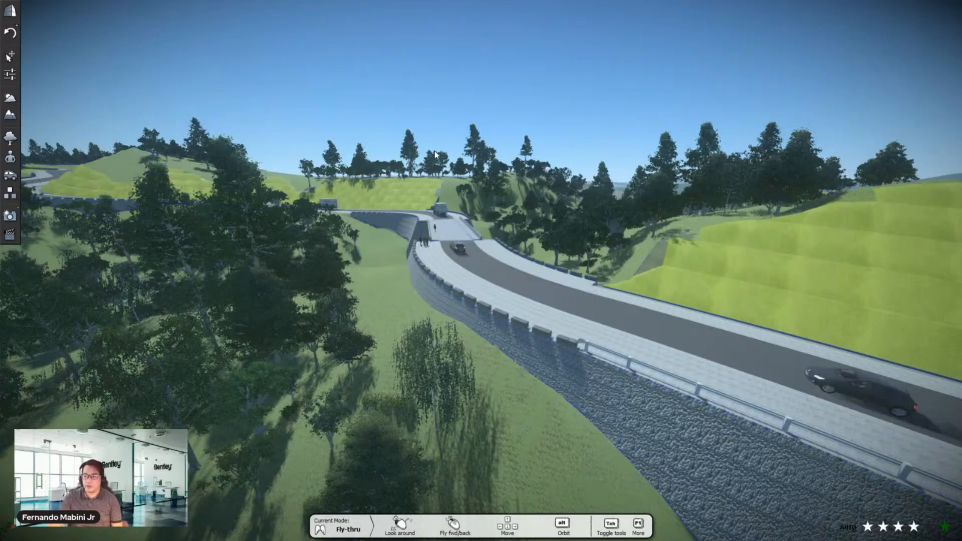
pyautogui.keyDown('alt'); pyautogui.moveTo(435, 265); pyautogui.dragTo(467, 340); pyautogui.keyUp('alt')
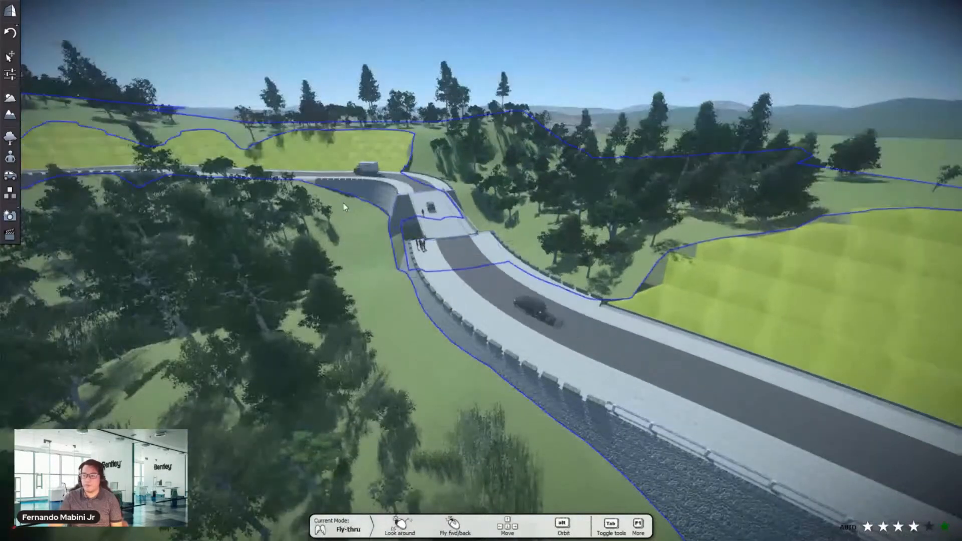
# - Activate the ocean, lower its altitude to 313.98 m so the water lies beneath the bridge, and close its settings
pyautogui.scroll(3, 343, 207)
pyautogui.click(10, 115)
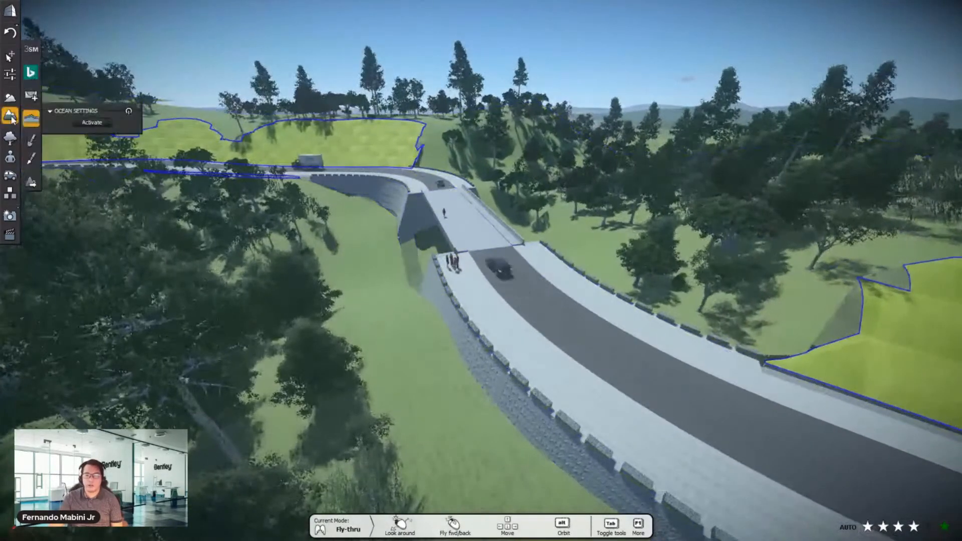
pyautogui.click(87, 124)
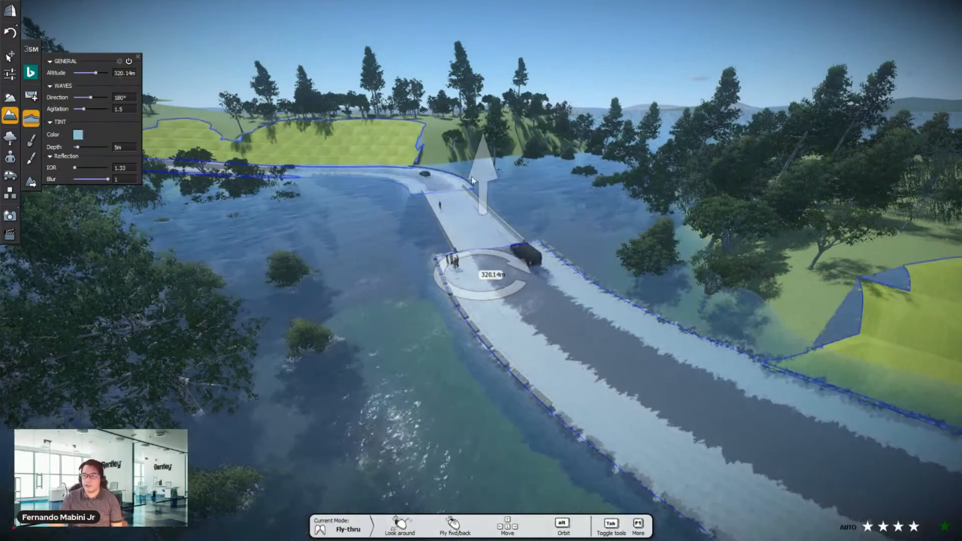
pyautogui.moveTo(486, 157); pyautogui.dragTo(490, 311)
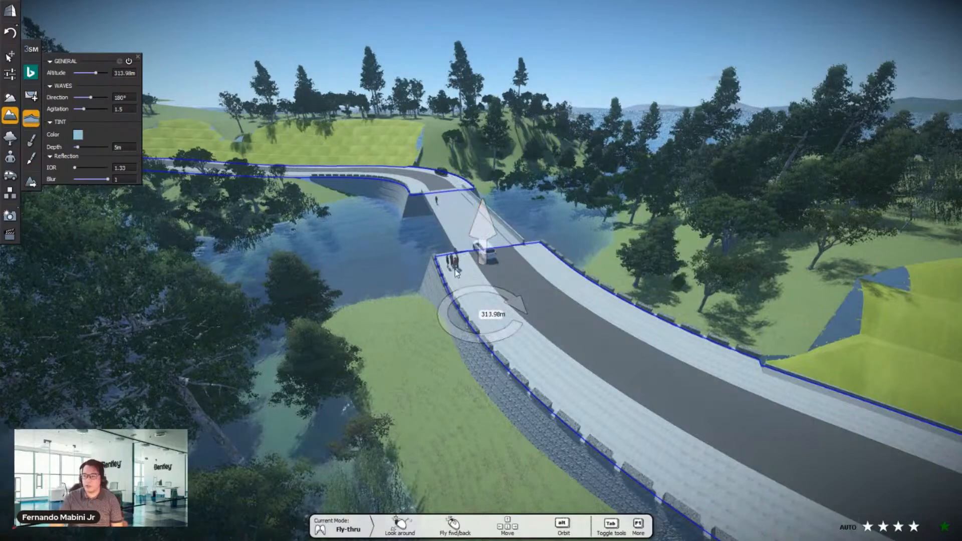
pyautogui.scroll(5, 446, 260)
pyautogui.click(10, 116)
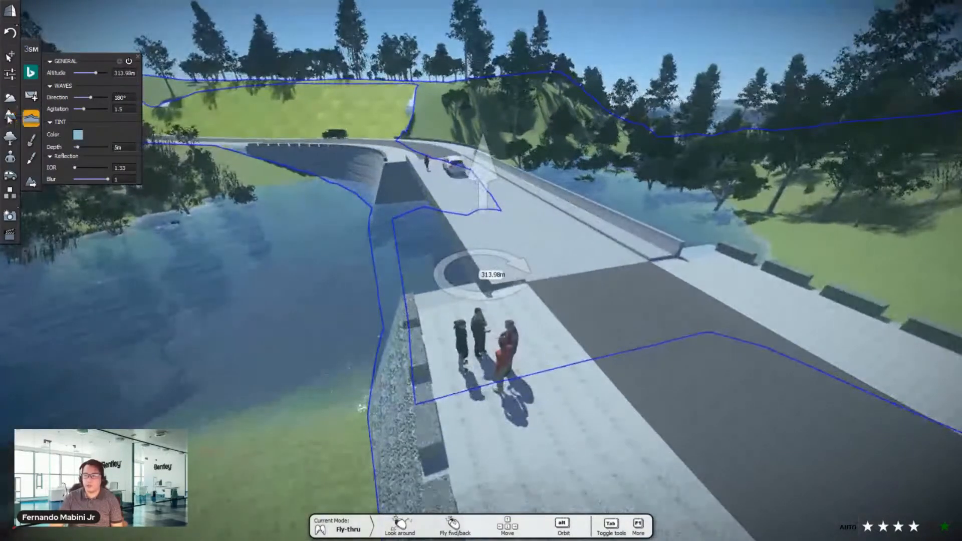
# - Examine the water around the bridge, the flooded trees, the retaining wall and the moving traffic from several viewpoints
pyautogui.keyDown('alt'); pyautogui.moveTo(706, 296); pyautogui.dragTo(363, 287); pyautogui.keyUp('alt')
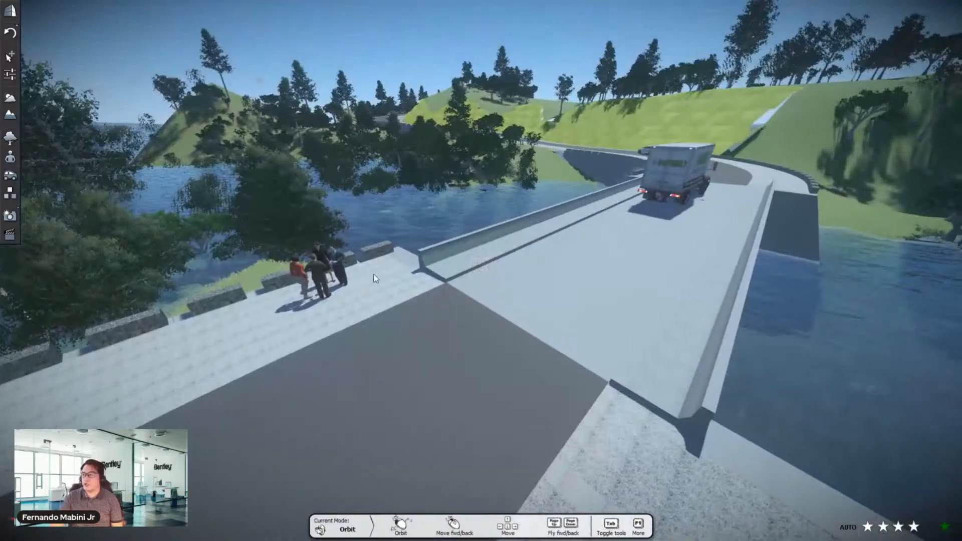
pyautogui.scroll(-6, 763, 125)
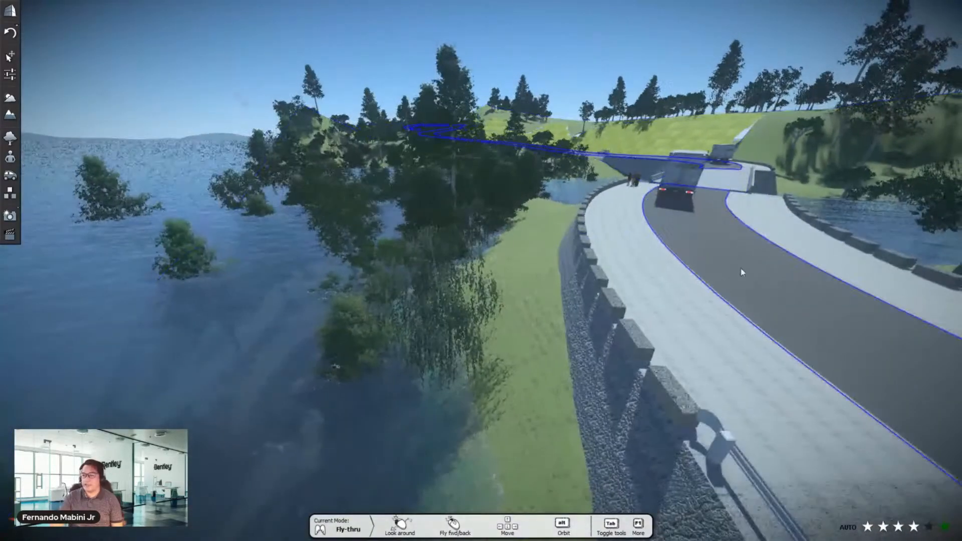
pyautogui.scroll(1, 646, 218)
pyautogui.keyDown('alt'); pyautogui.moveTo(645, 217); pyautogui.dragTo(601, 301); pyautogui.keyUp('alt')
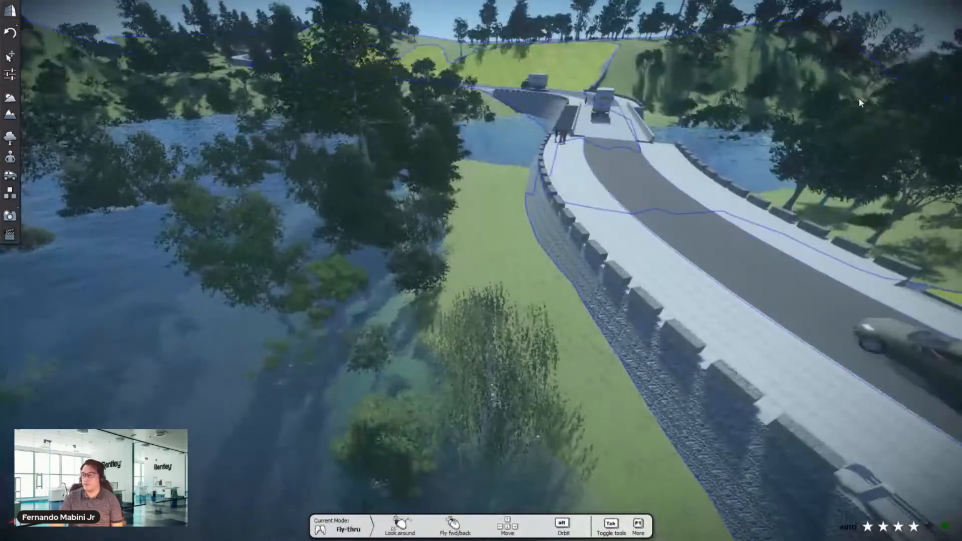
pyautogui.scroll(2, 855, 98)
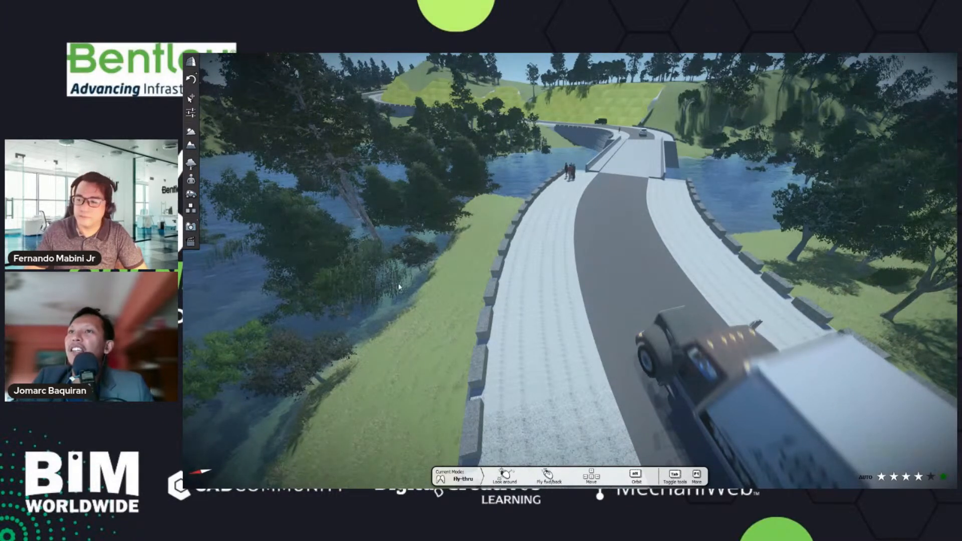
pyautogui.moveTo(430, 300); pyautogui.dragTo(548, 238, button='right')
pyautogui.scroll(-10, 558, 233)
pyautogui.scroll(3, 299, 268)
pyautogui.scroll(-5, 547, 237)
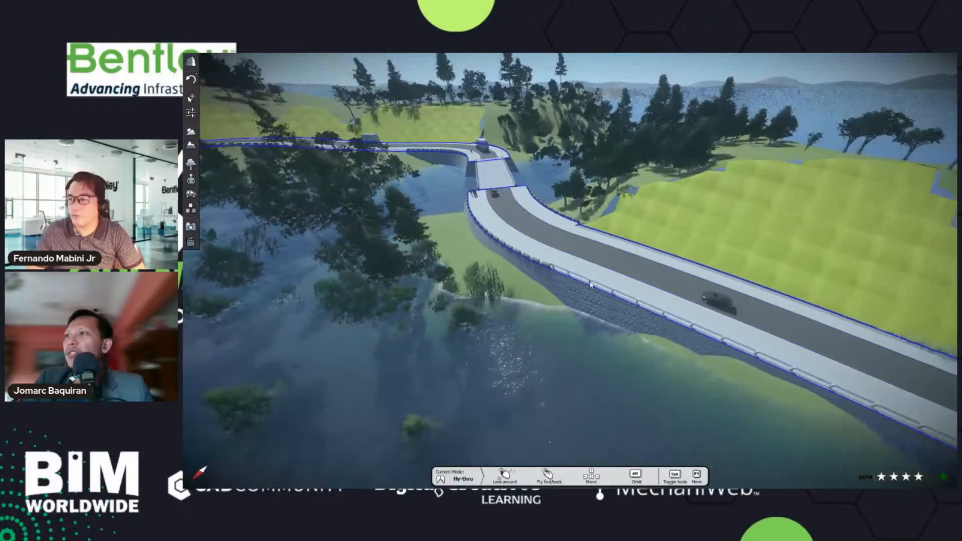
pyautogui.scroll(3, 548, 365)
pyautogui.keyDown('alt'); pyautogui.moveTo(547, 366); pyautogui.dragTo(530, 310, button='right'); pyautogui.keyUp('alt')
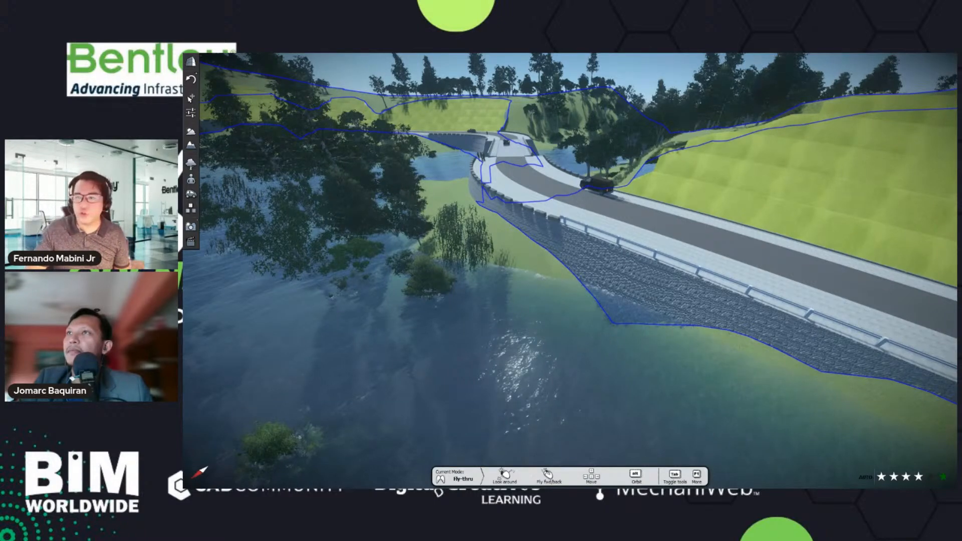
# - Switch to the Bentley LEARNserver page in the browser and look through the Preferred Brand choices
pyautogui.moveTo(183, 123); pyautogui.dragTo(675, 74)
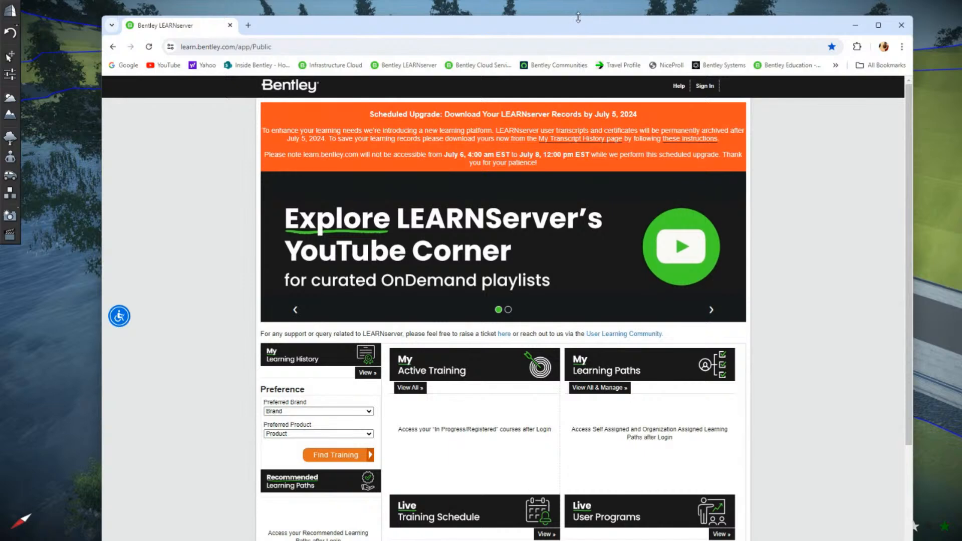
pyautogui.moveTo(578, 17); pyautogui.dragTo(591, 38)
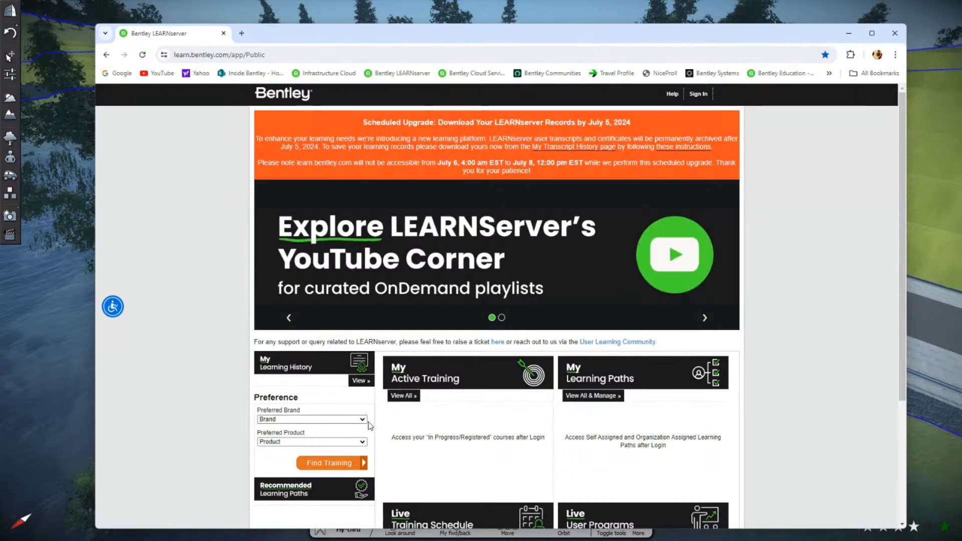
pyautogui.click(363, 421)
pyautogui.scroll(-1, 321, 396)
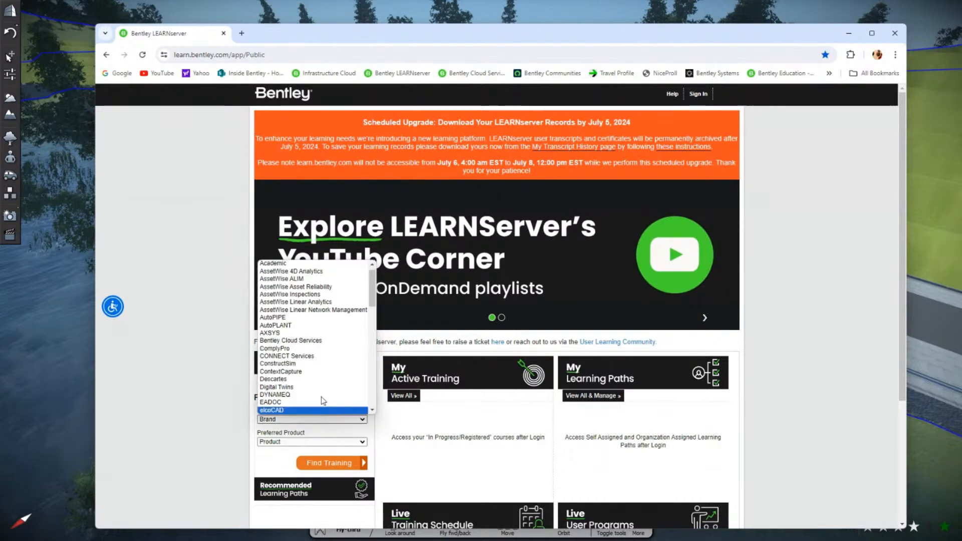
pyautogui.scroll(-15, 323, 300)
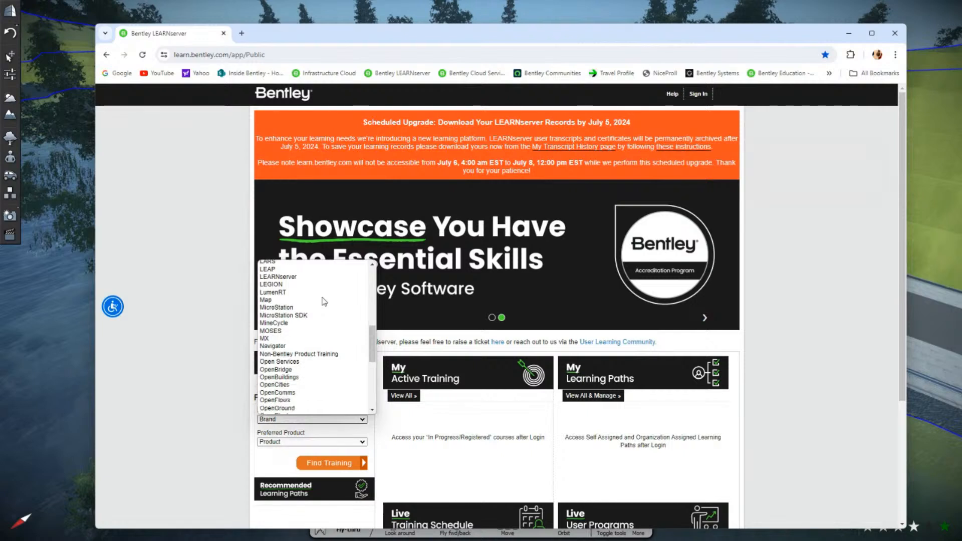
pyautogui.scroll(4, 311, 301)
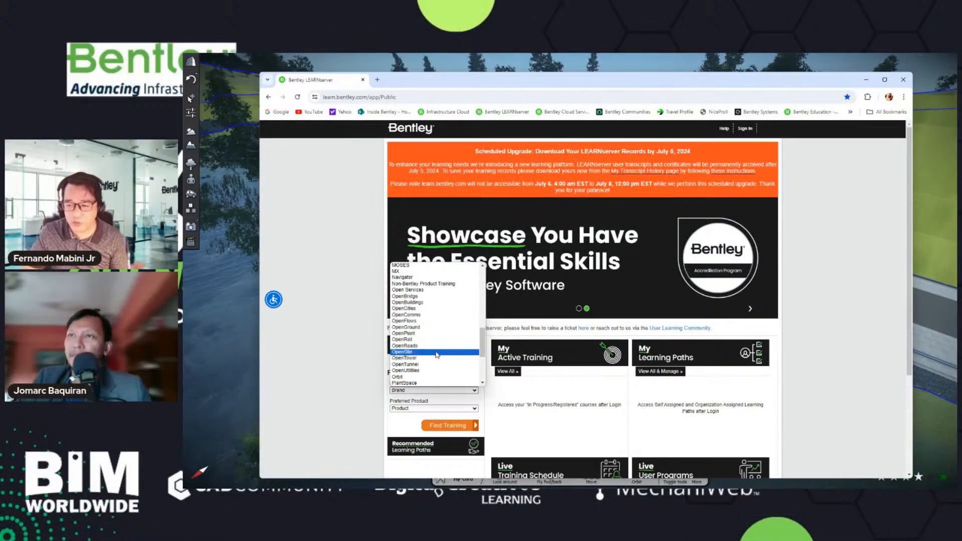
pyautogui.scroll(-1, 445, 346)
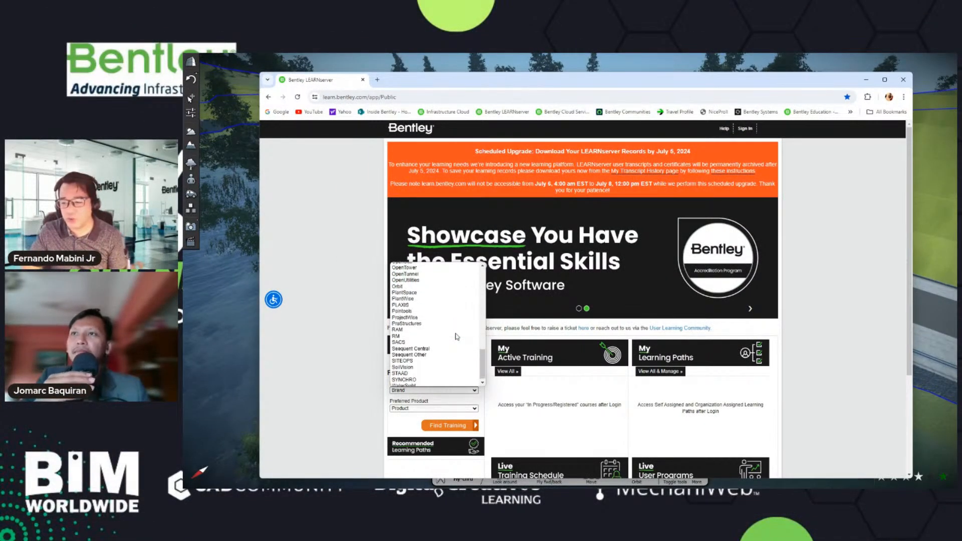
pyautogui.scroll(-4, 437, 355)
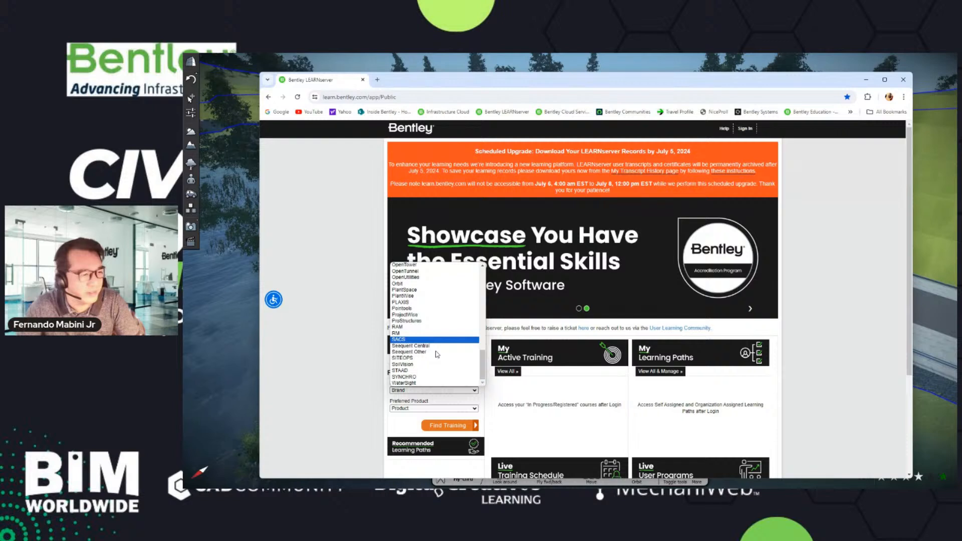
# - Select the LEARNserver page's web address, and open the Bentley Communities site in the same tab
pyautogui.click(380, 97)
pyautogui.tripleClick(414, 96)
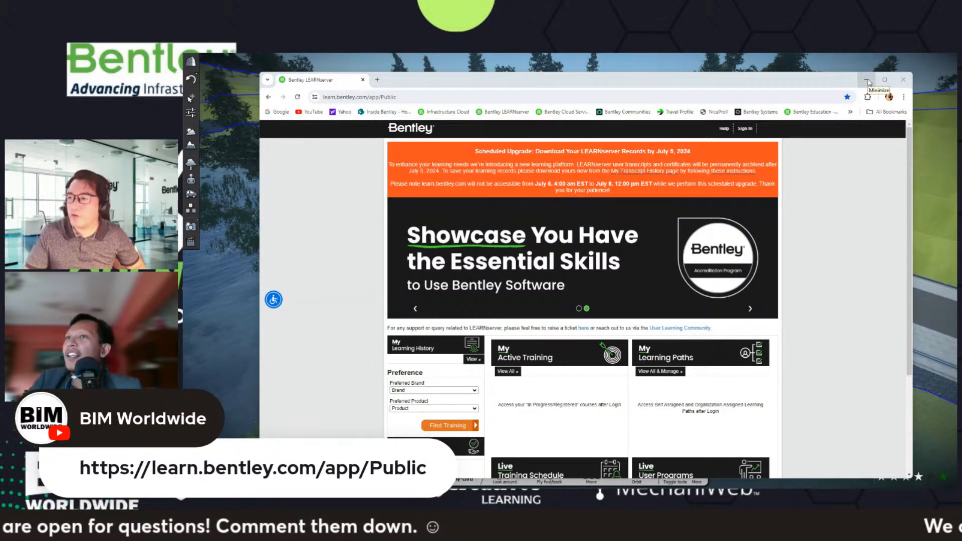
pyautogui.click(624, 112)
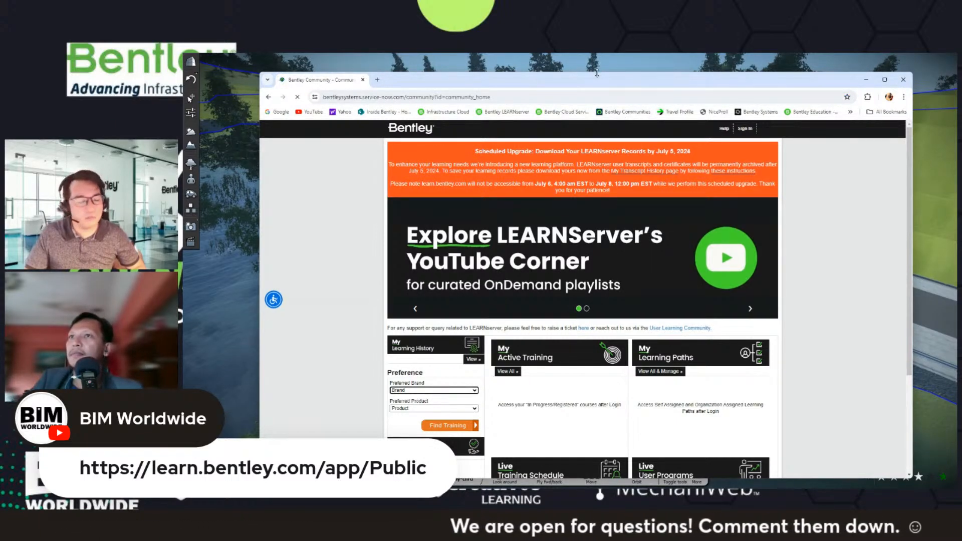
pyautogui.moveTo(597, 74)
pyautogui.mouseDown()
pyautogui.moveTo(597, 86)
pyautogui.moveTo(609, 83)
pyautogui.mouseUp()
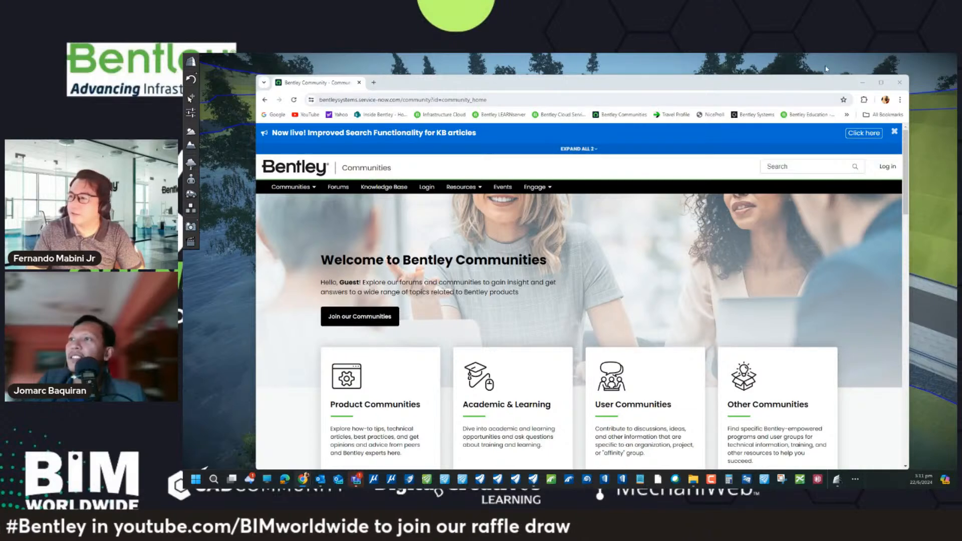
# - Minimize the browser to return to LumenRT and examine the road, water and traffic leading to the bridge
pyautogui.click(864, 82)
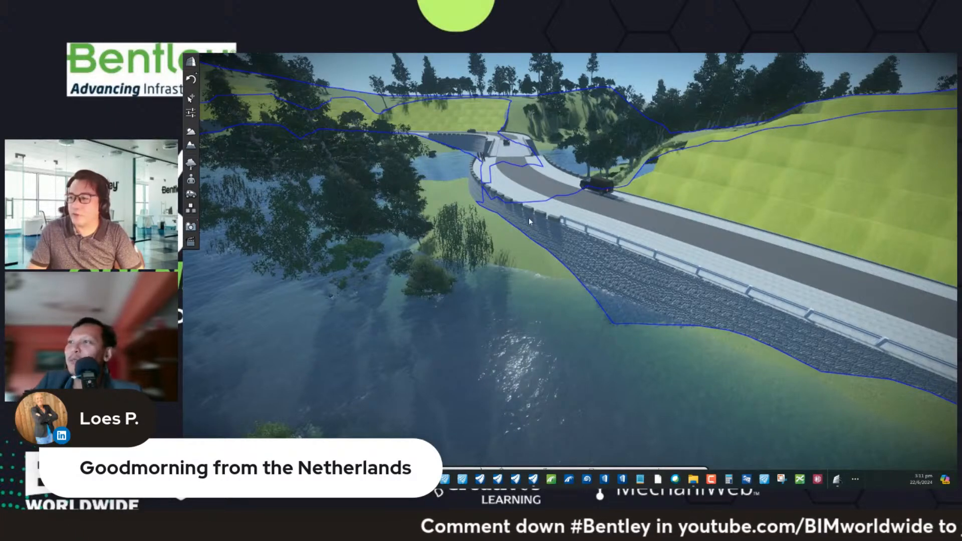
pyautogui.moveTo(529, 218); pyautogui.dragTo(474, 220, button='middle')
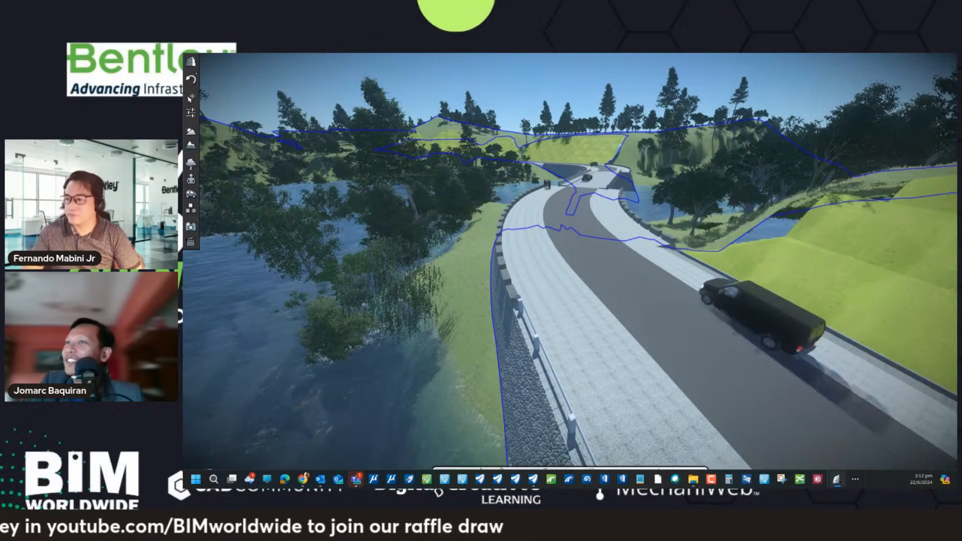
pyautogui.scroll(5, 596, 177)
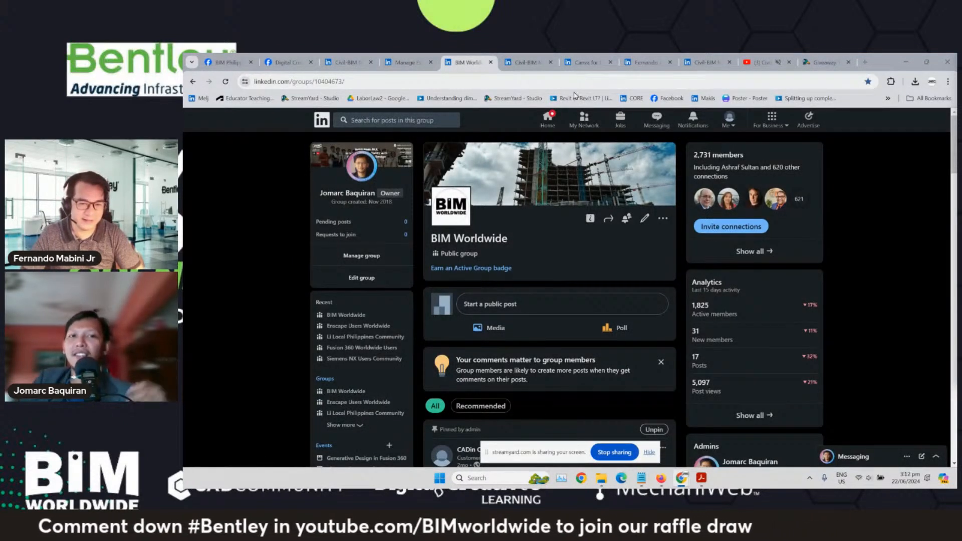
# - Select the web address of the BIM Worldwide group page on LinkedIn
pyautogui.click(426, 87)
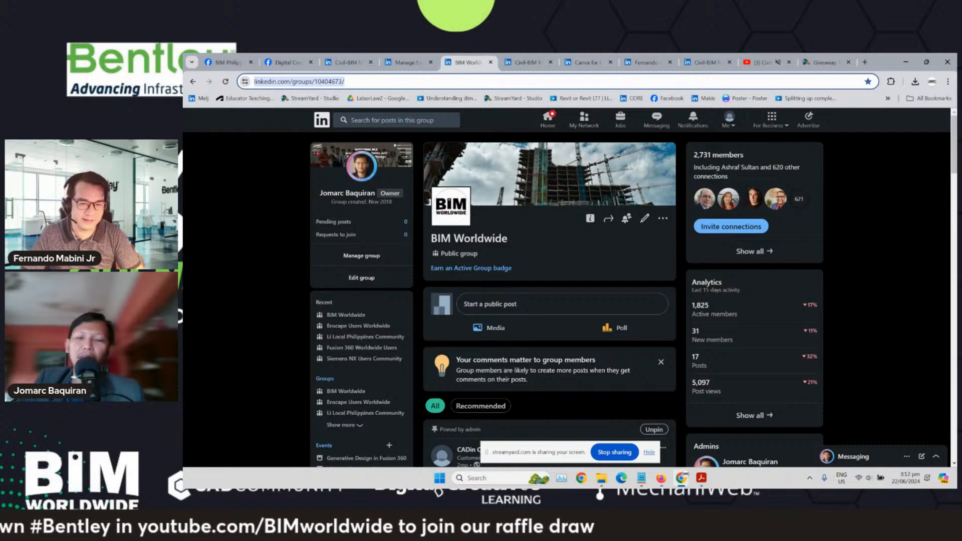
pyautogui.hotkey('alt', 'Tab')
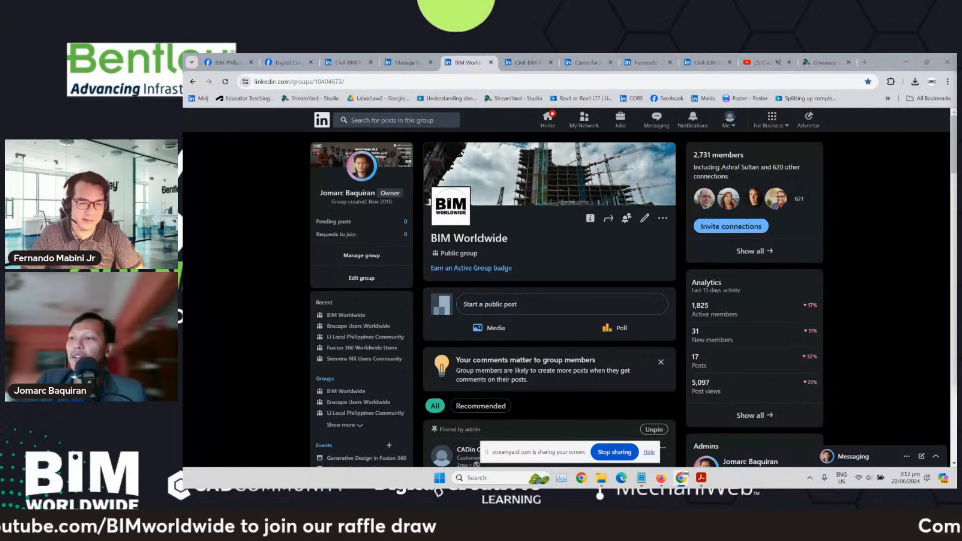
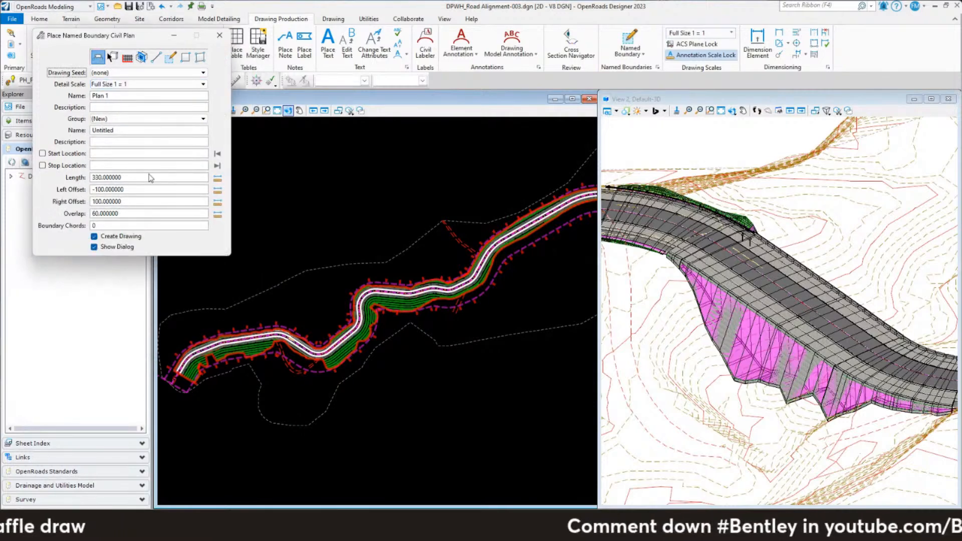
# - Use the A1_PLAN drawing seed for the civil plan named boundary and pick the highway centreline, starting at station 0+000
pyautogui.click(171, 72)
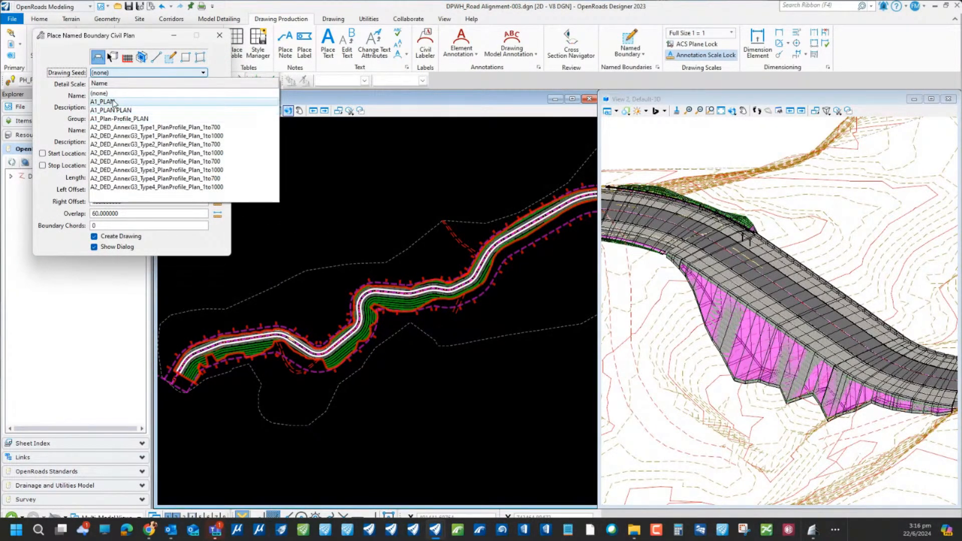
pyautogui.click(134, 102)
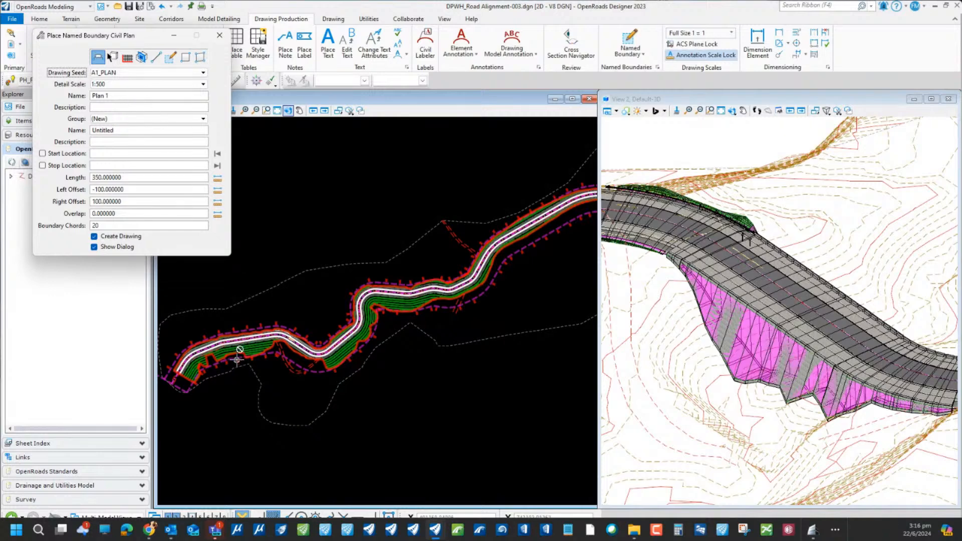
pyautogui.scroll(8, 243, 369)
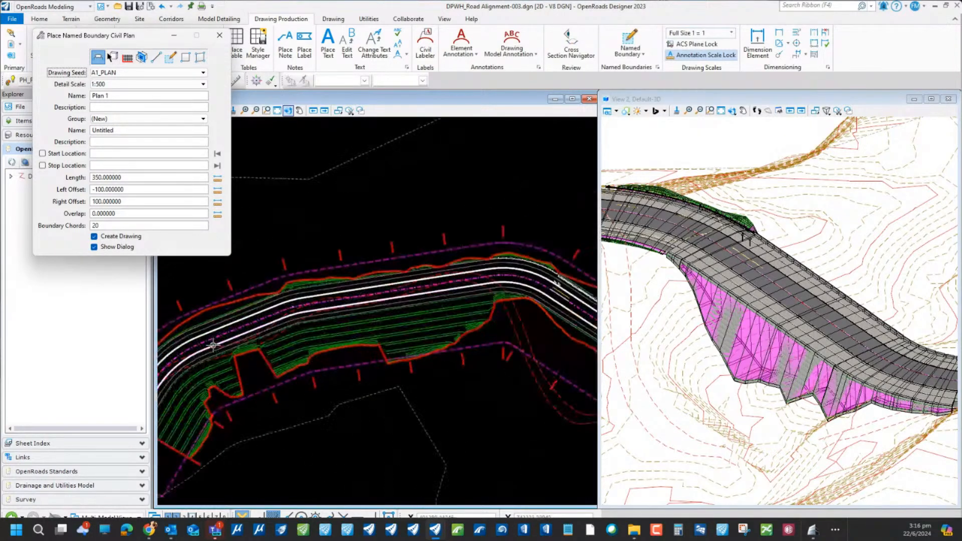
pyautogui.click(232, 321)
pyautogui.scroll(-8, 240, 351)
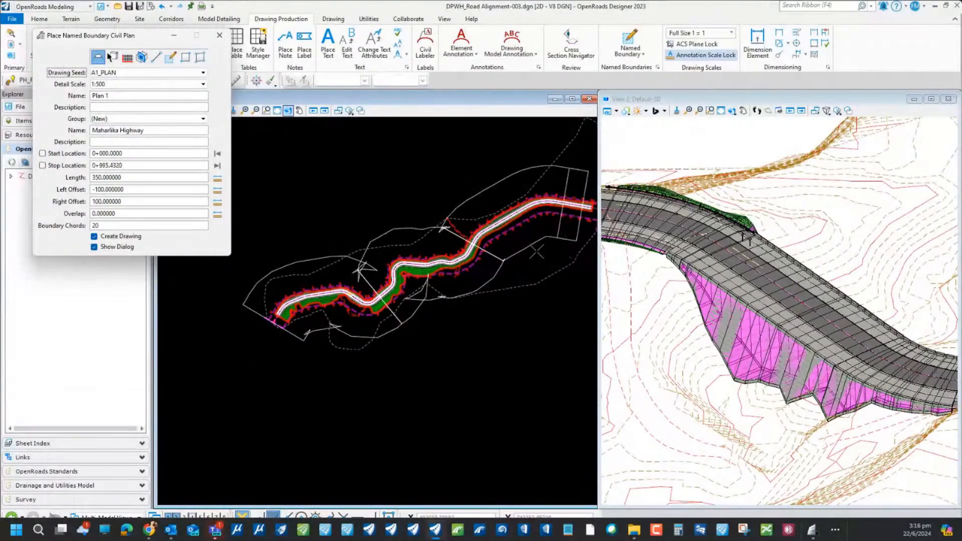
# - Set the plan boundaries' chords to 0 and their overlap to 30, and preview them along the whole alignment
pyautogui.click(106, 227)
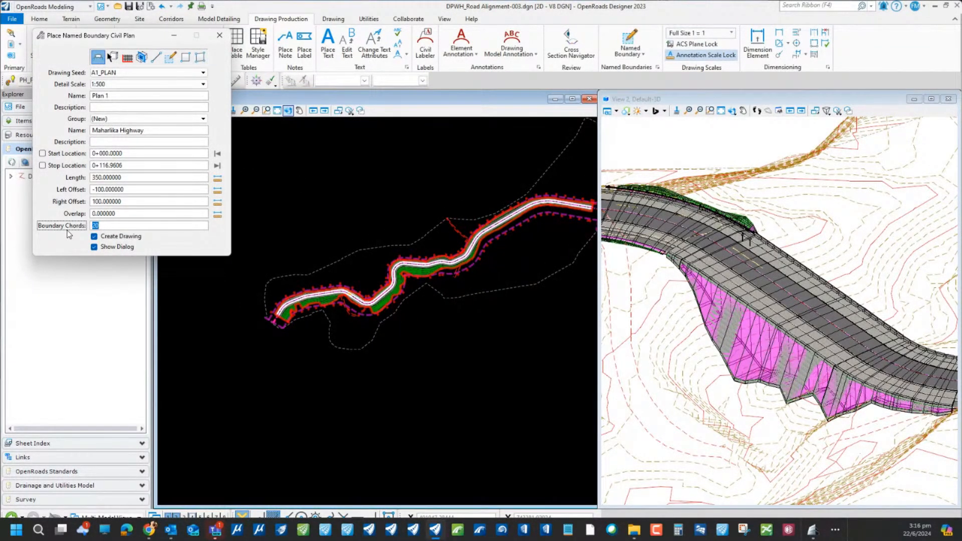
pyautogui.write('0')
pyautogui.press('Tab')
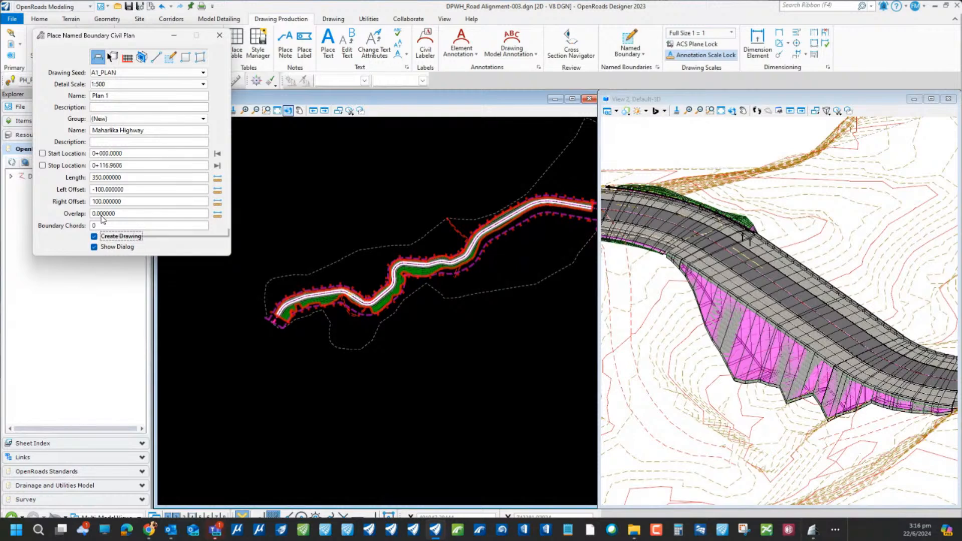
pyautogui.click(71, 216)
pyautogui.press('Tab')
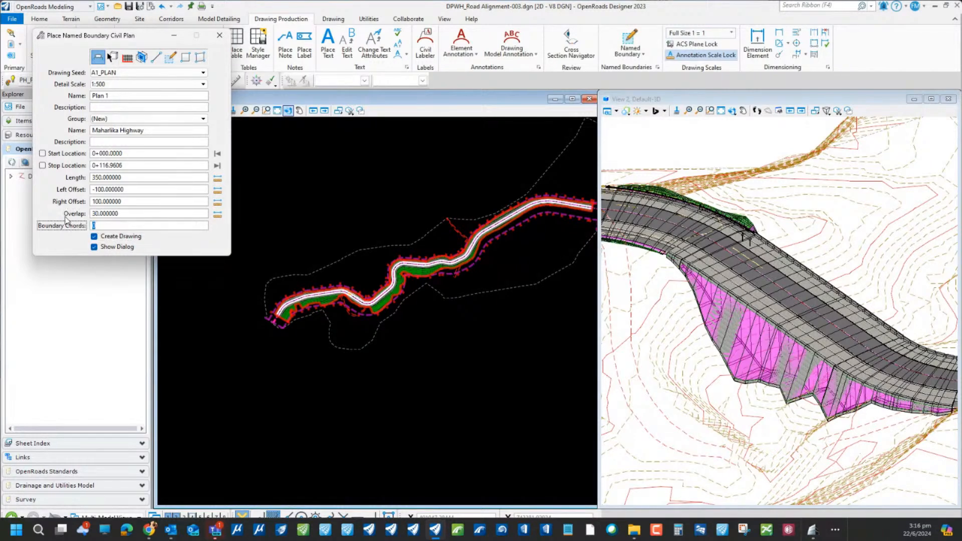
pyautogui.scroll(-2, 391, 264)
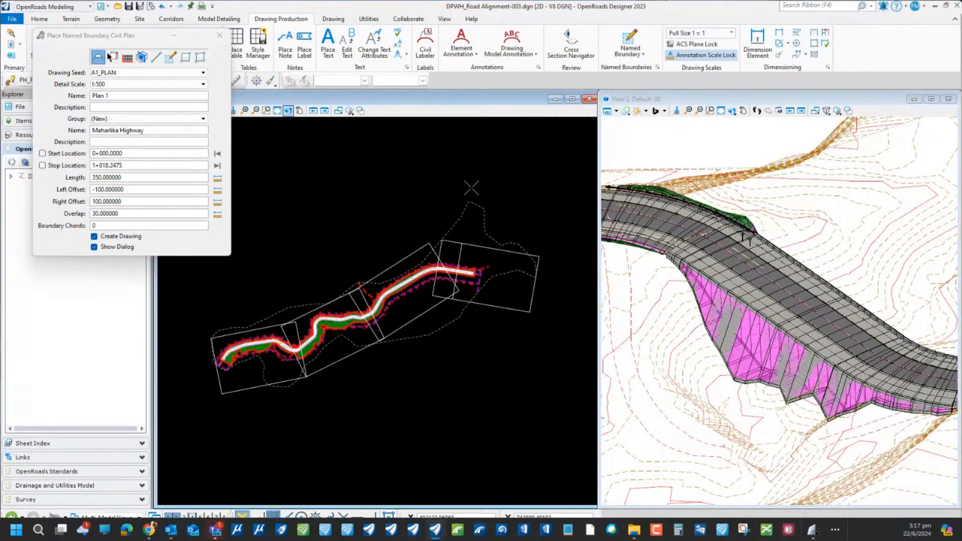
# - Set the overlap to 50, place the plan boundaries to the end of the road, and create their plan drawings and sheets
pyautogui.click(69, 215)
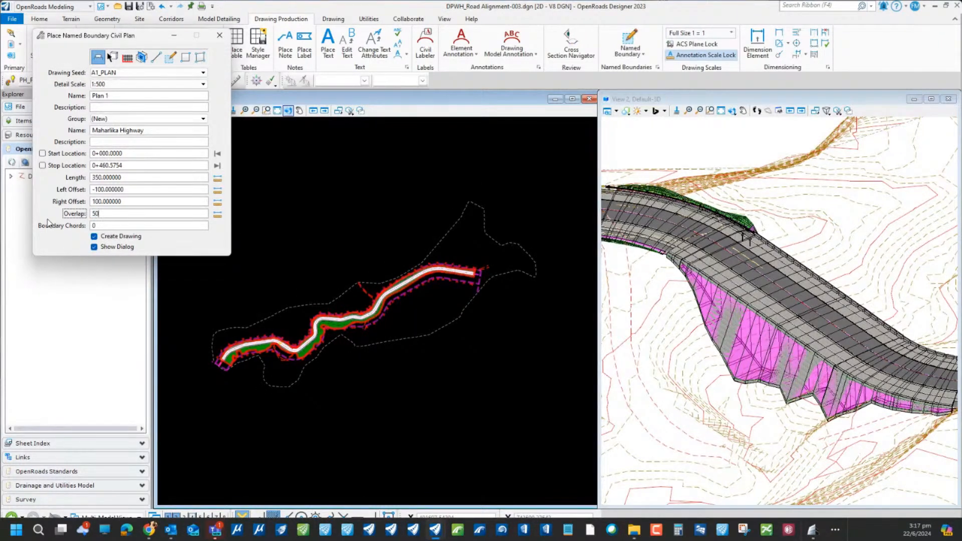
pyautogui.write('50')
pyautogui.press('Tab')
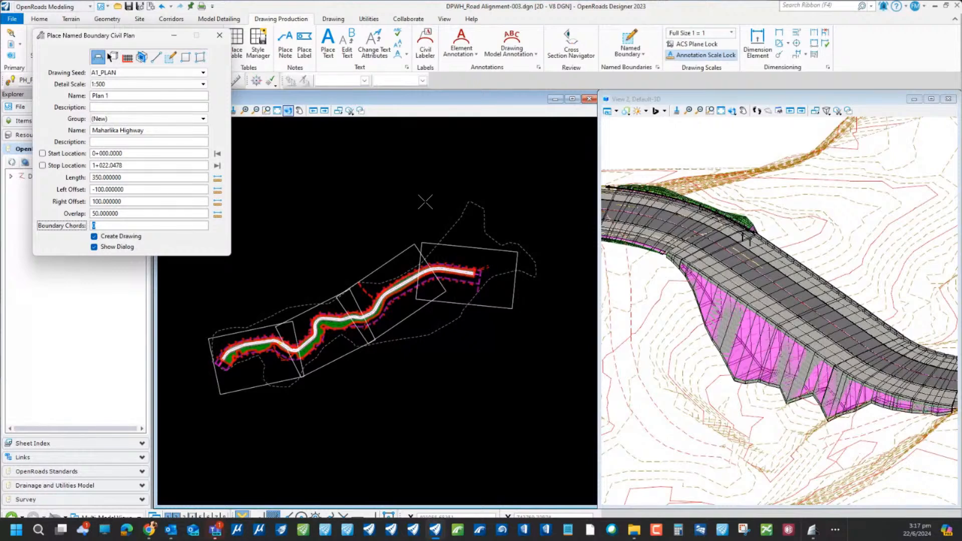
pyautogui.click(464, 193)
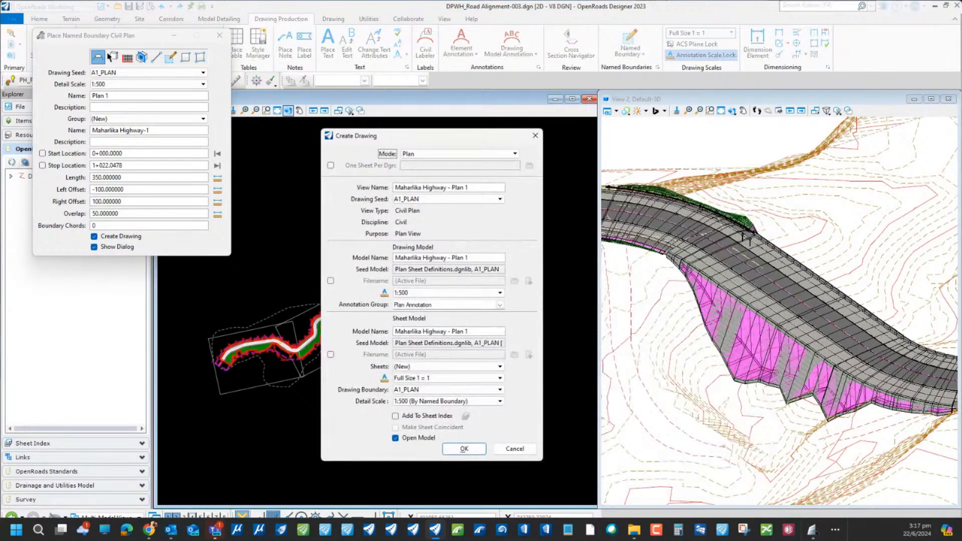
pyautogui.click(458, 449)
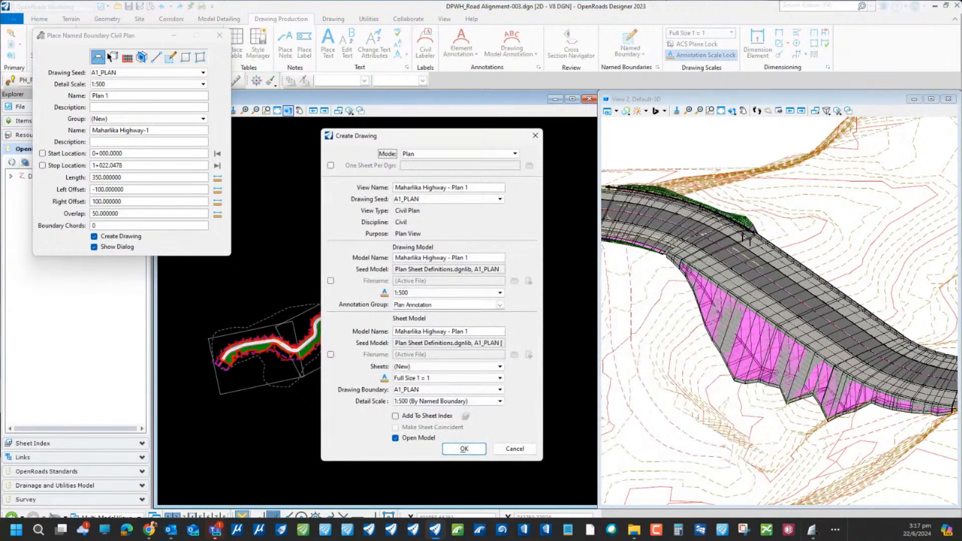
pyautogui.click(469, 451)
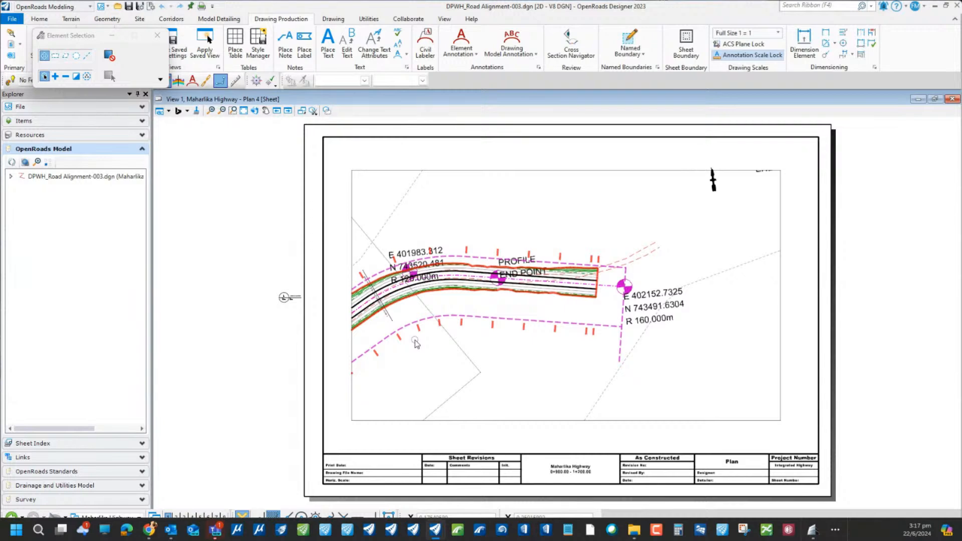
# - Review the Maharlika Highway Plan 1, Plan 4 and Plan 3 sheets, checking how the road fits each frame
pyautogui.click(105, 516)
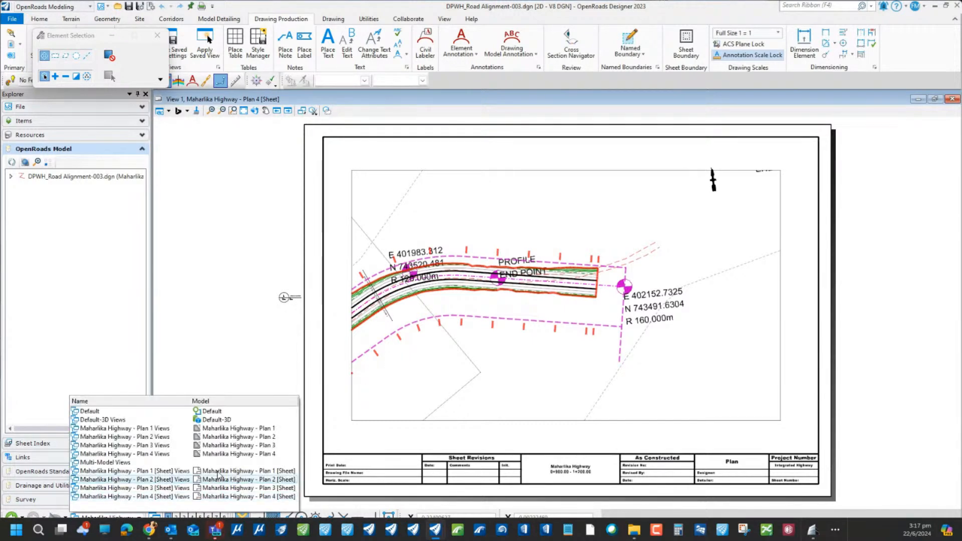
pyautogui.click(242, 471)
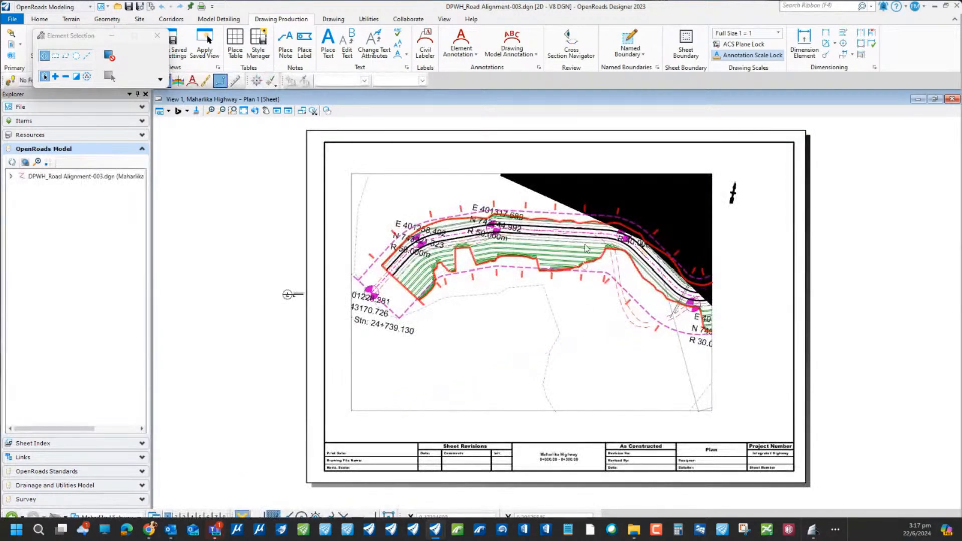
pyautogui.click(105, 517)
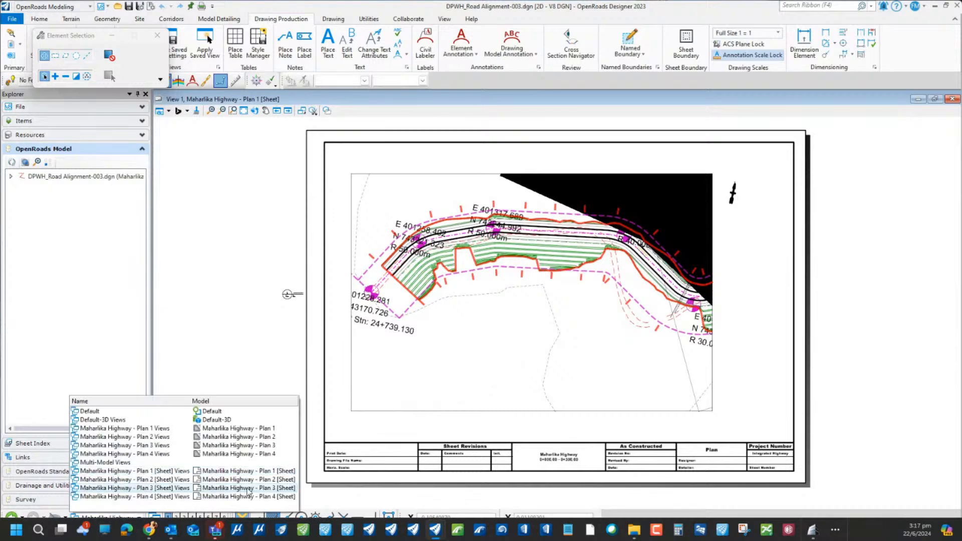
pyautogui.click(279, 496)
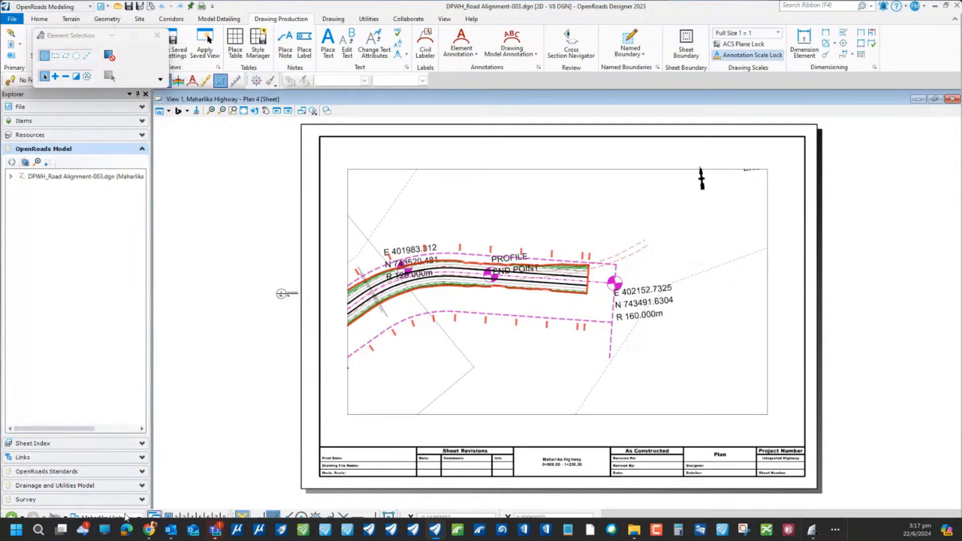
pyautogui.click(136, 516)
pyautogui.click(242, 488)
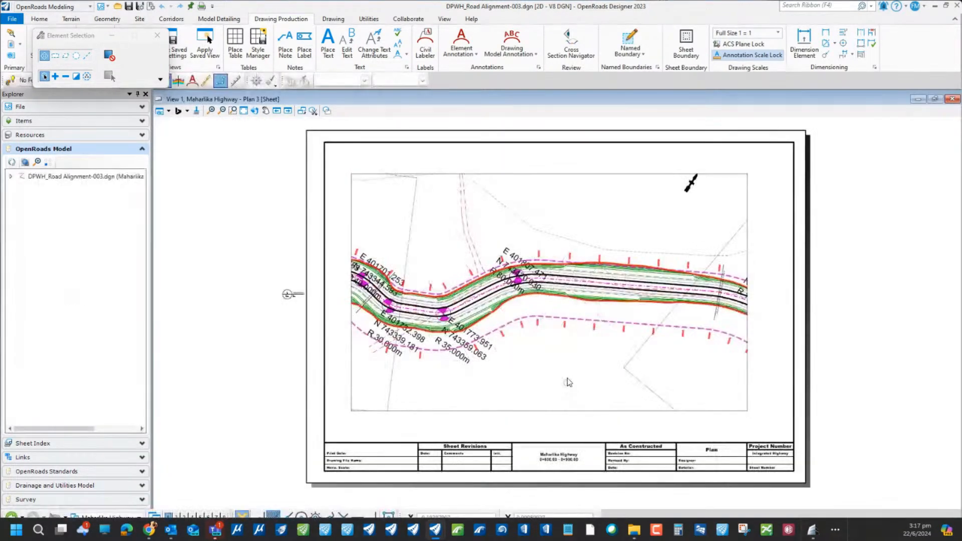
pyautogui.scroll(2, 571, 351)
pyautogui.scroll(-3, 501, 308)
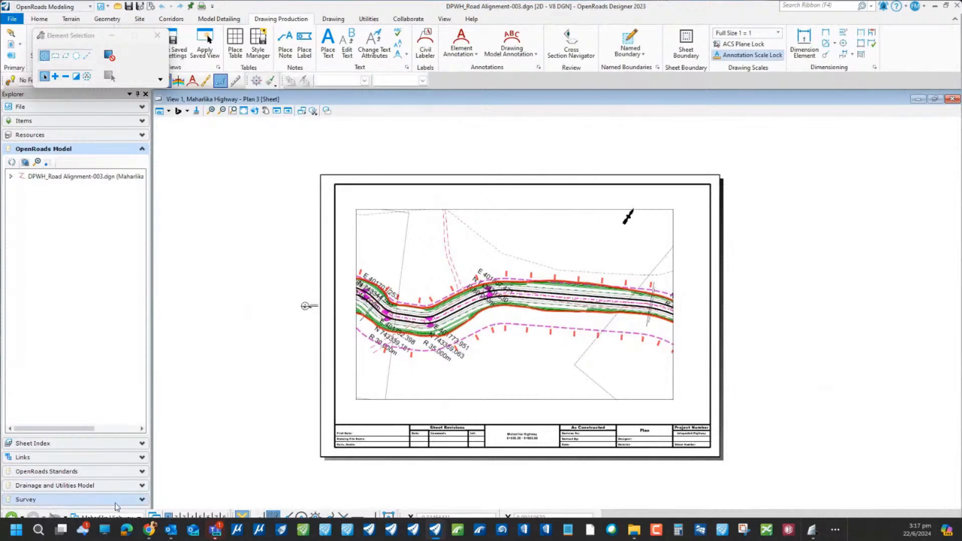
# - Return to the multi-model views and open the highway centreline's profile in View 4, enlarging that view
pyautogui.click(119, 512)
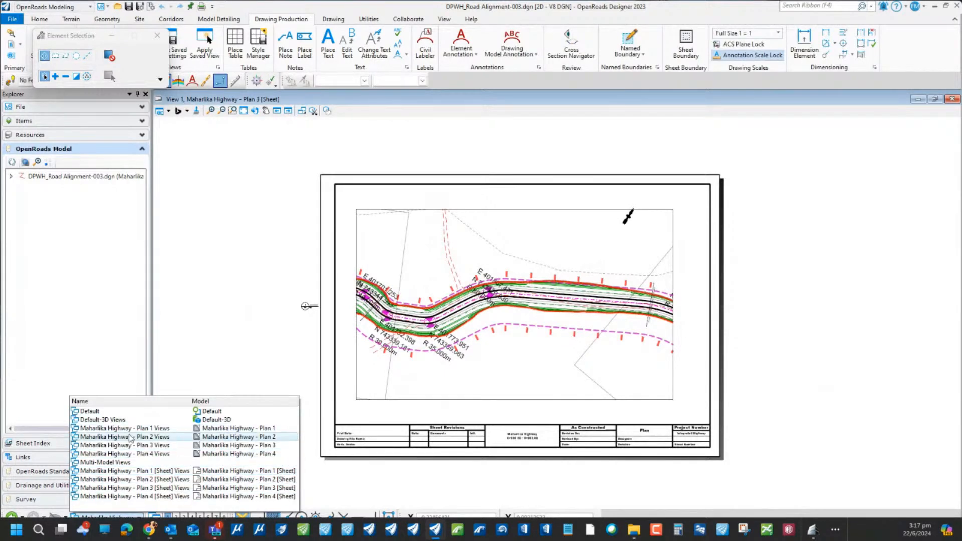
pyautogui.click(116, 464)
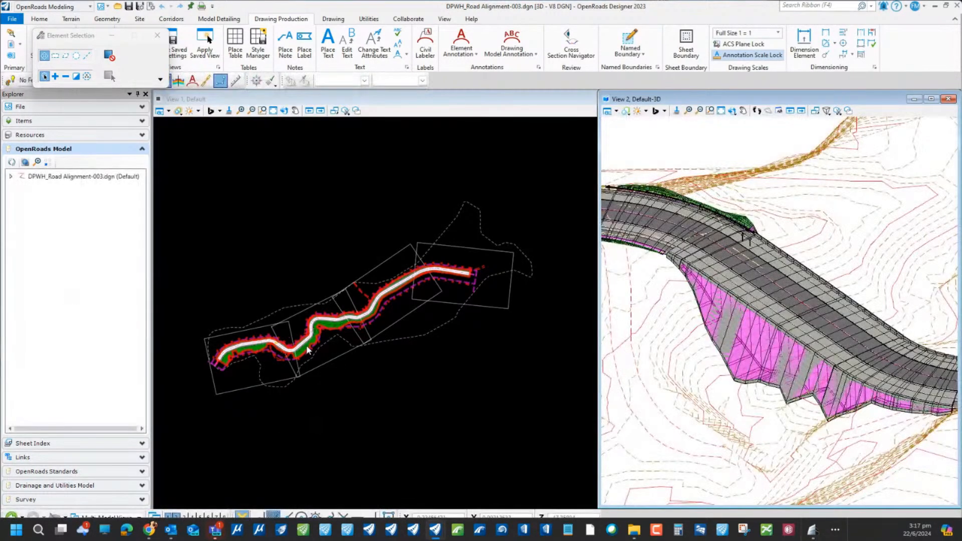
pyautogui.scroll(3, 297, 329)
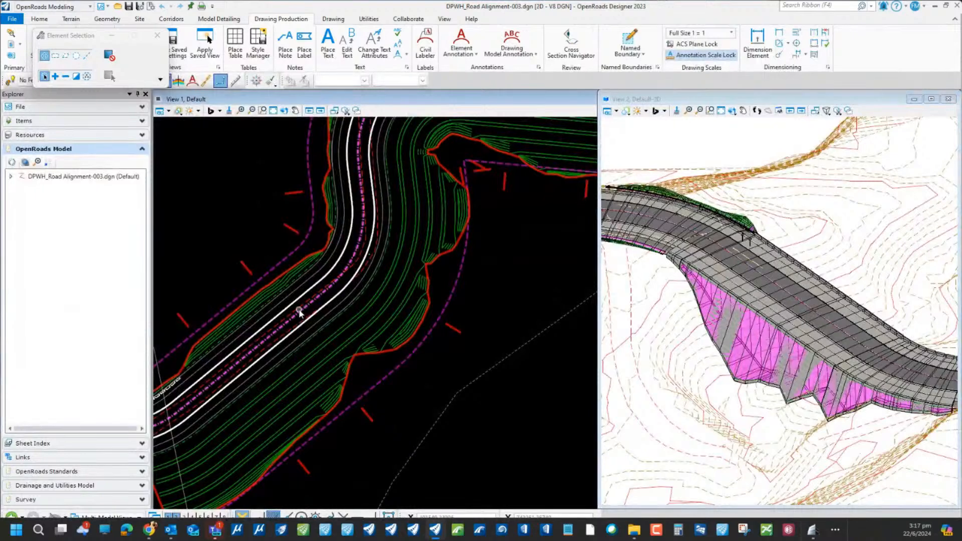
pyautogui.click(298, 313)
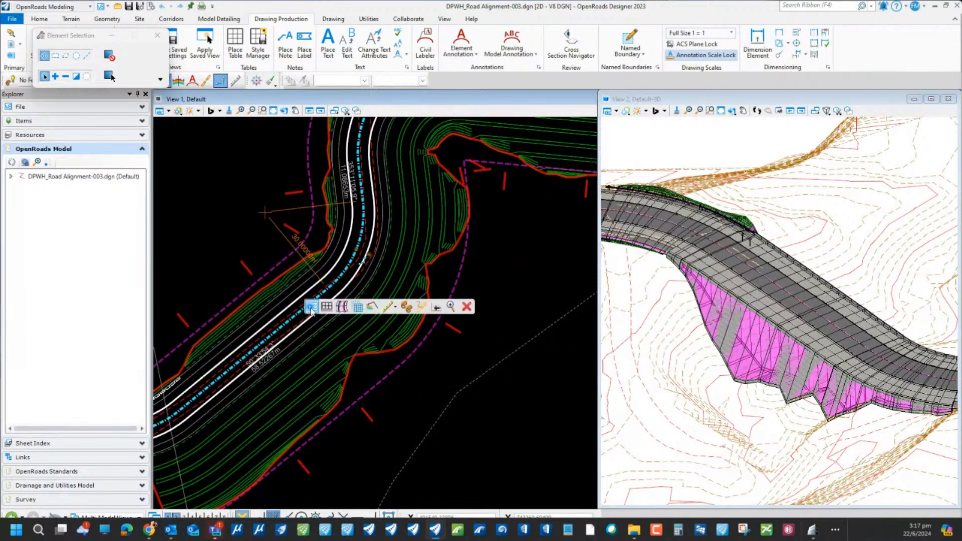
pyautogui.click(326, 308)
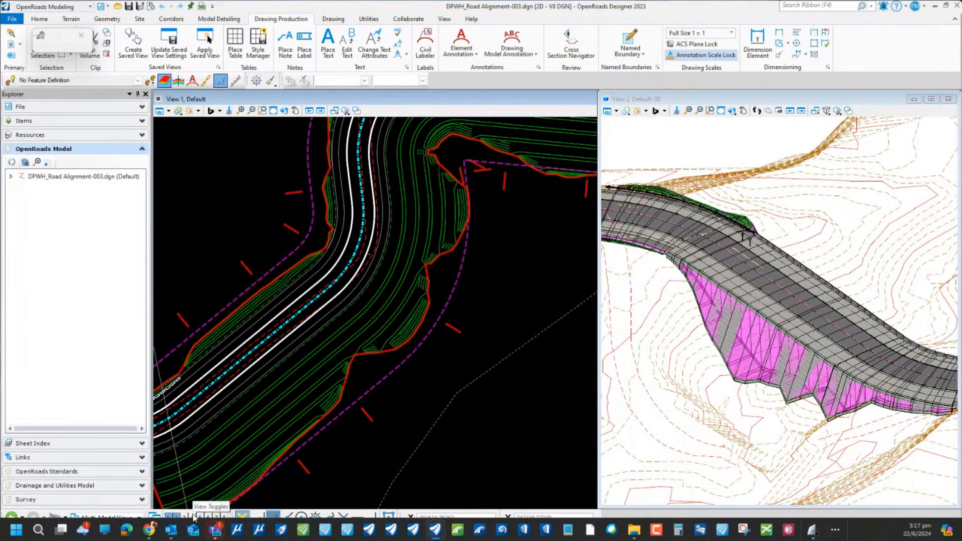
pyautogui.click(202, 516)
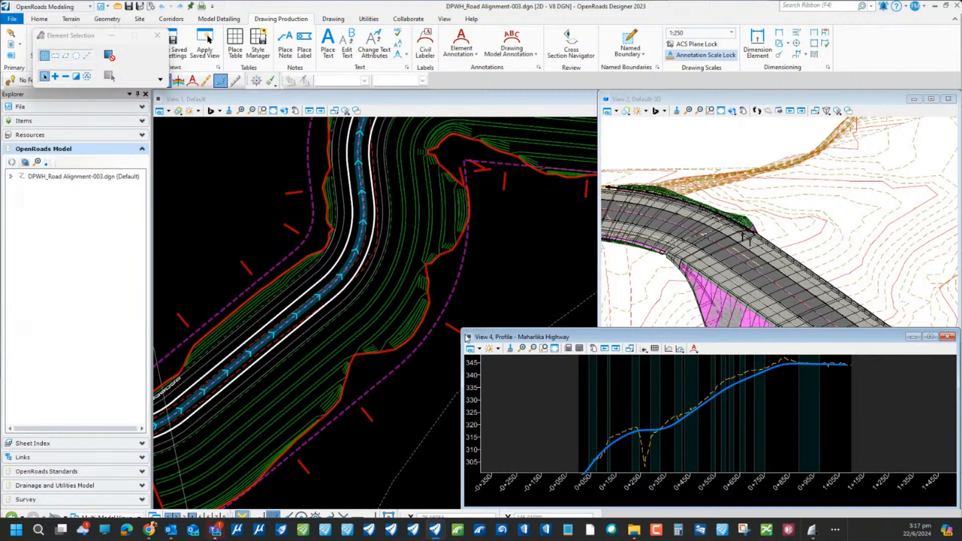
pyautogui.moveTo(463, 328); pyautogui.dragTo(423, 239)
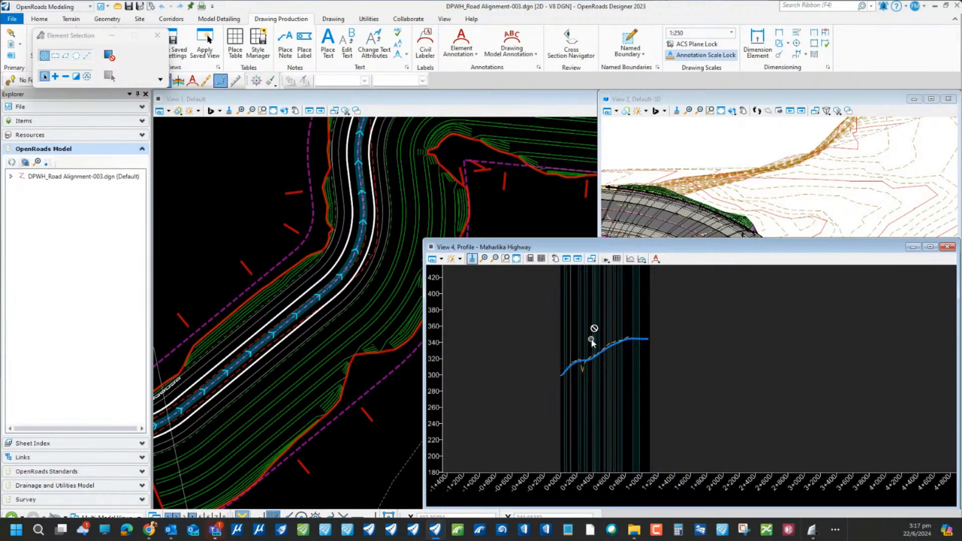
# - Set up a Civil Profile named boundary with the A1_PROFILE_FRAME_ANNOTATION drawing seed and the From Plan Group method for Maharlika Highway
pyautogui.click(630, 50)
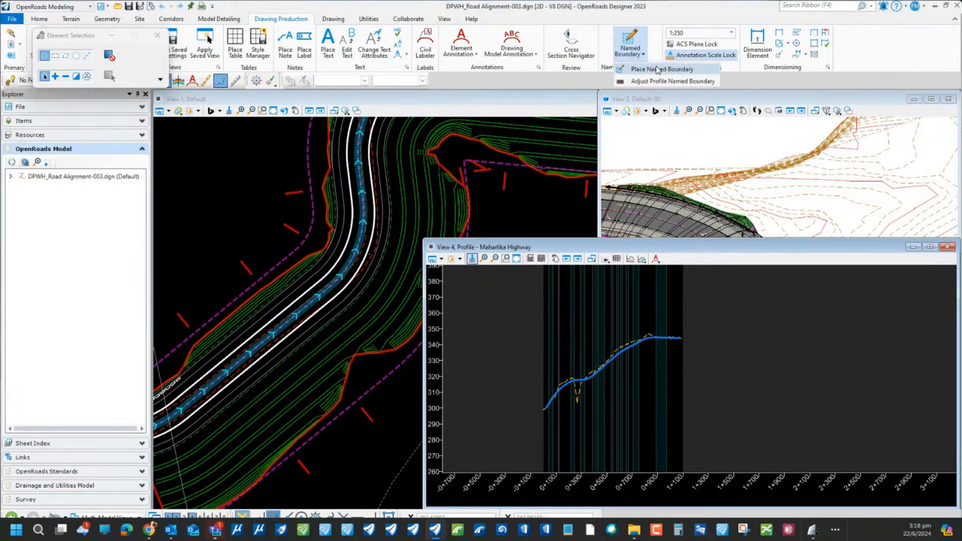
pyautogui.click(659, 69)
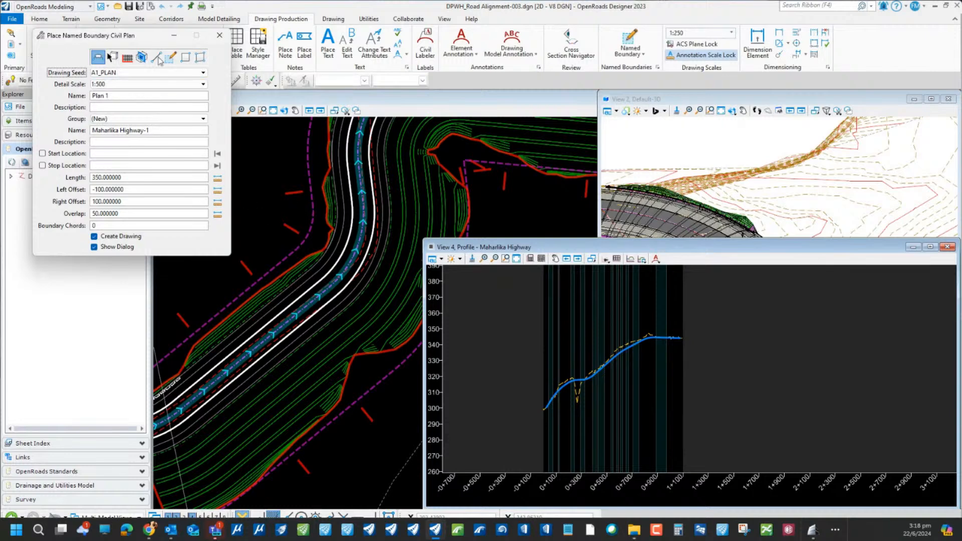
pyautogui.click(143, 73)
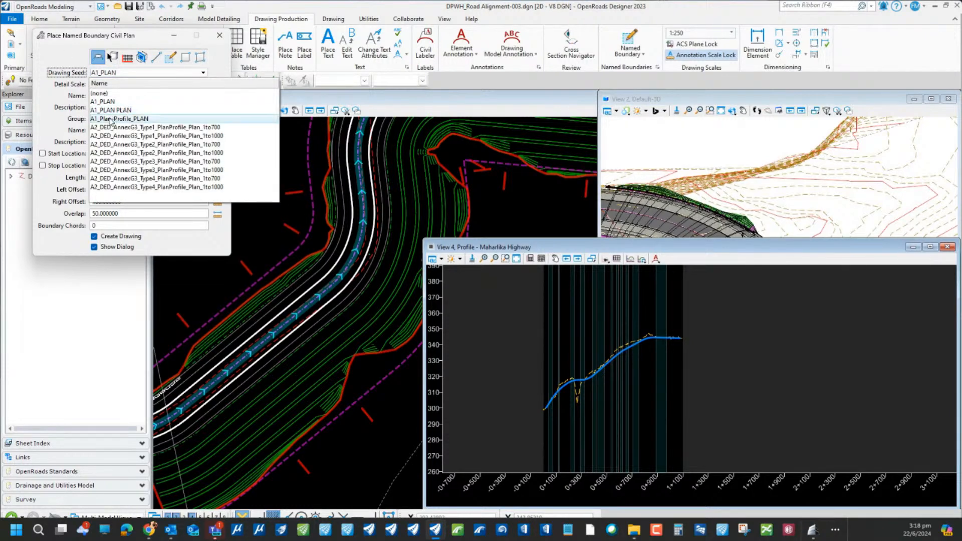
pyautogui.click(126, 59)
pyautogui.click(127, 58)
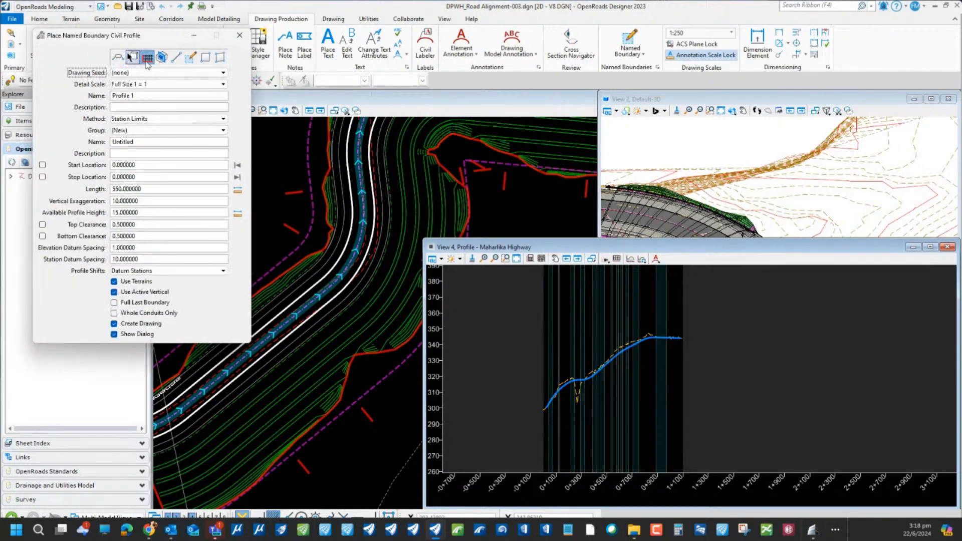
pyautogui.click(150, 73)
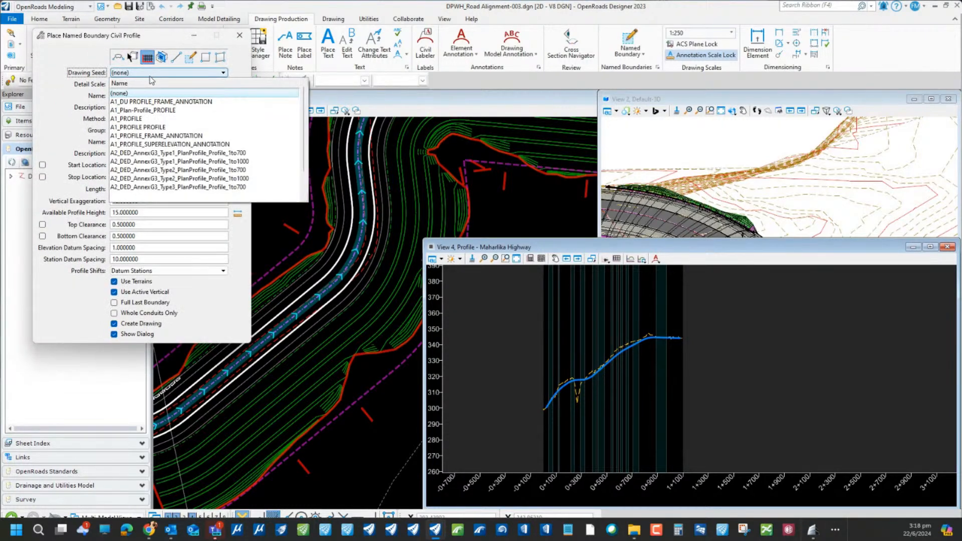
pyautogui.click(187, 136)
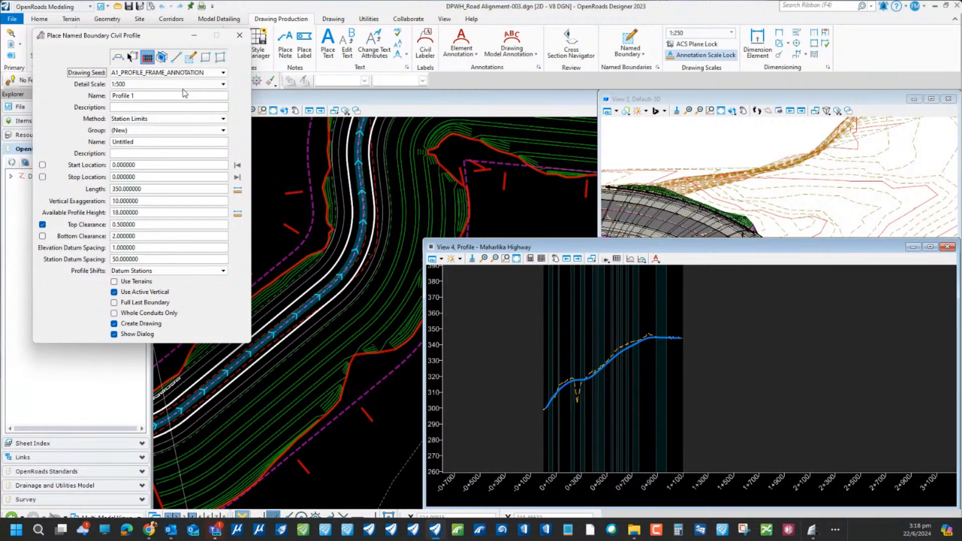
pyautogui.click(176, 120)
pyautogui.click(174, 130)
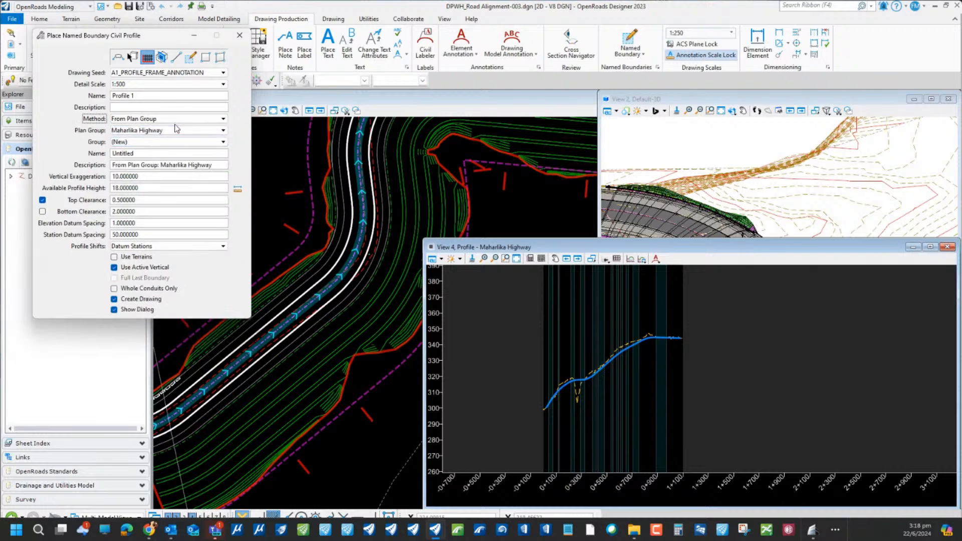
# - Place the profile named boundaries in the Maharlika Highway profile view and create their drawings and sheets in Profile mode
pyautogui.click(541, 352)
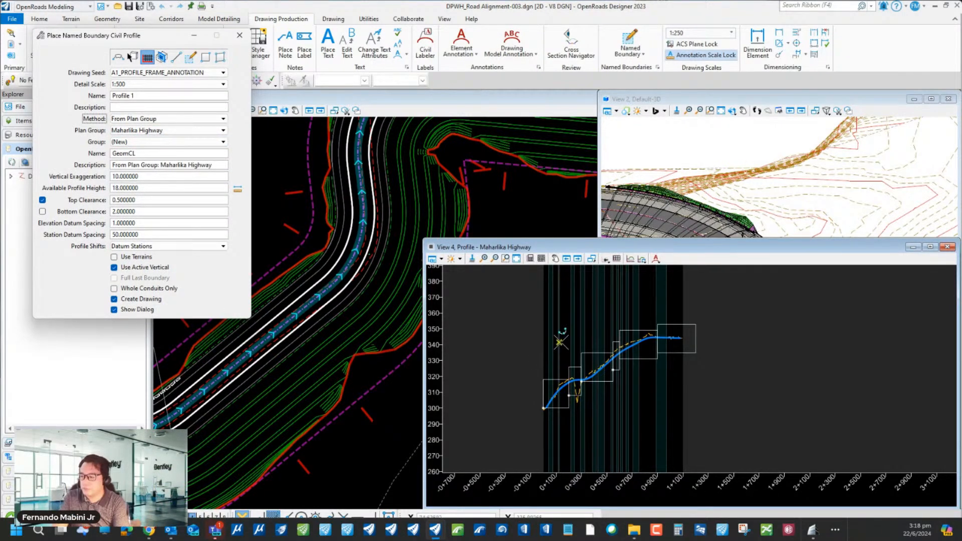
pyautogui.scroll(1, 560, 342)
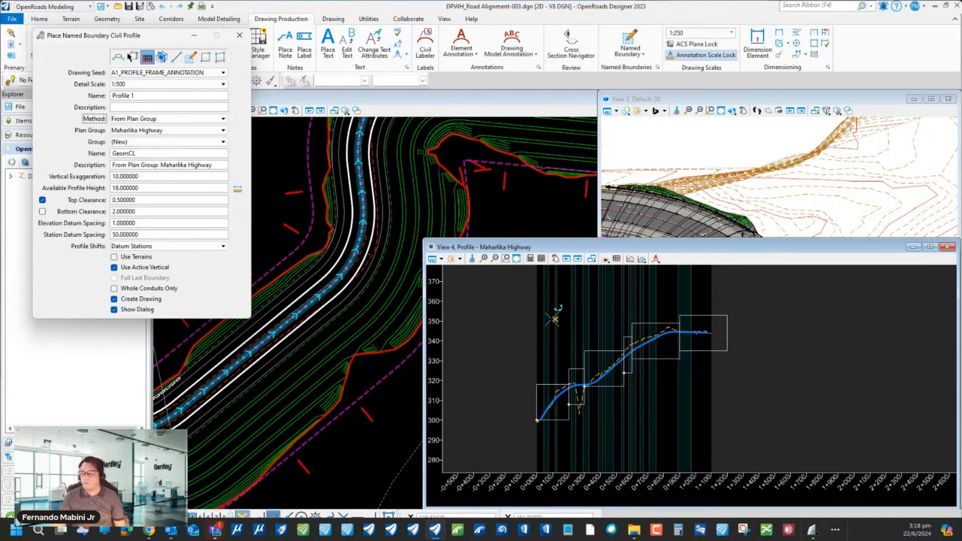
pyautogui.click(499, 327)
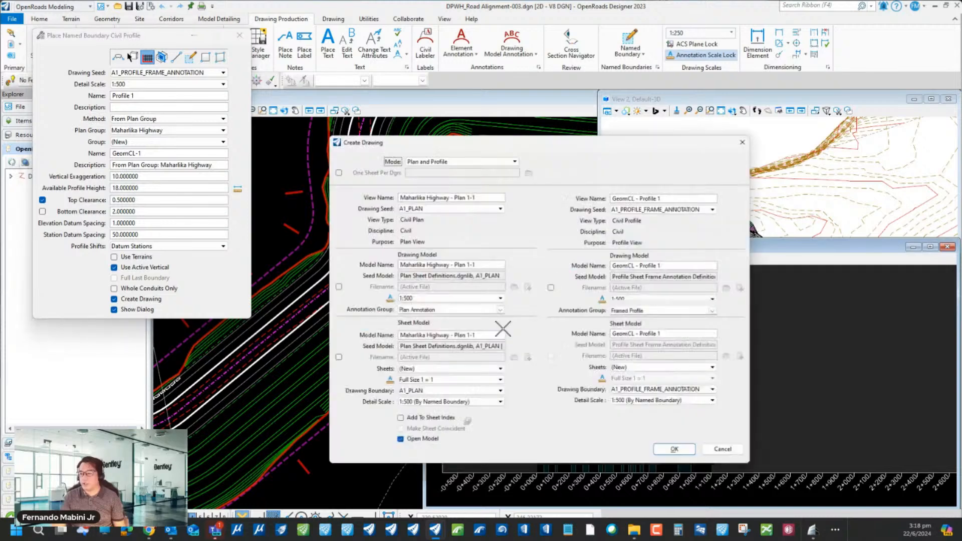
pyautogui.click(451, 154)
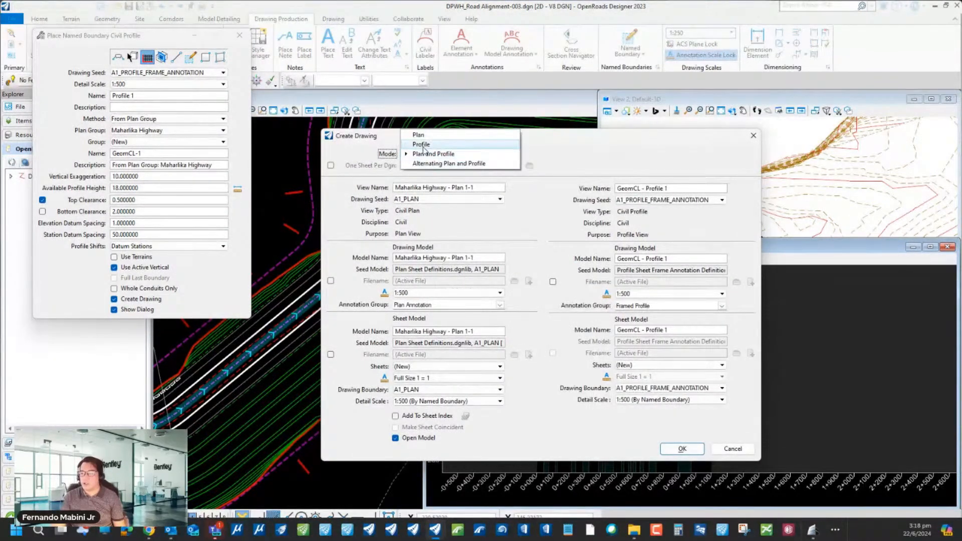
pyautogui.click(421, 144)
pyautogui.click(461, 447)
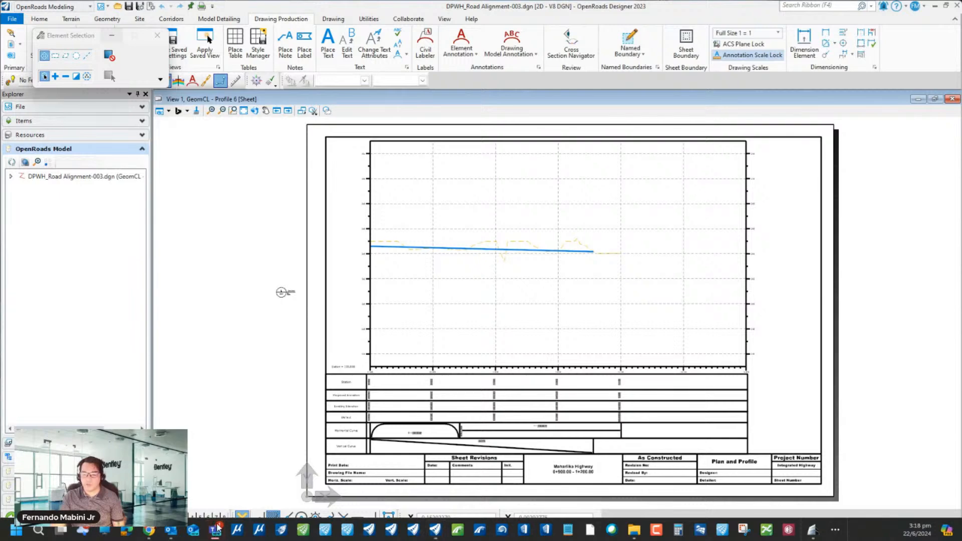
# - Review the GeomCL - Profile 3 sheet with its profile frame and annotation bands, and return to the multi-model views
pyautogui.click(156, 517)
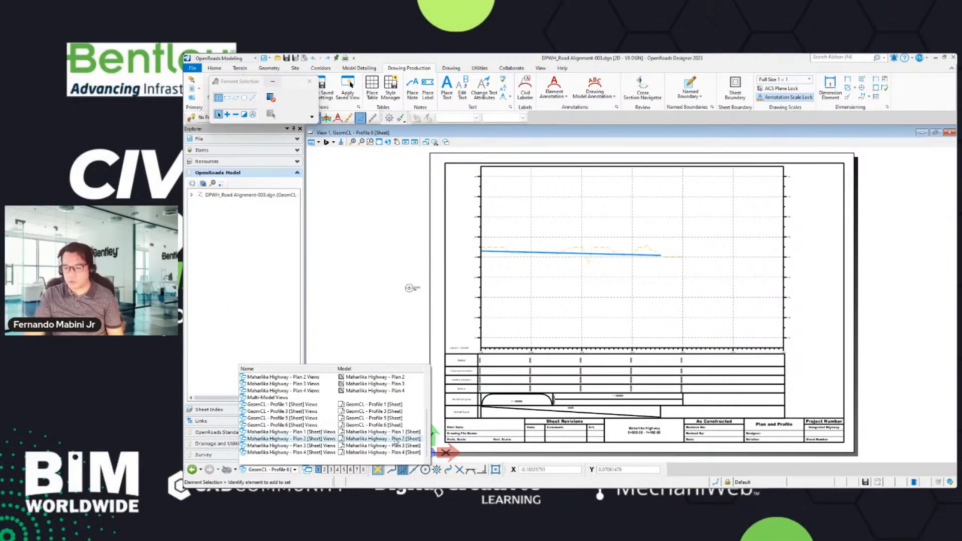
pyautogui.click(383, 411)
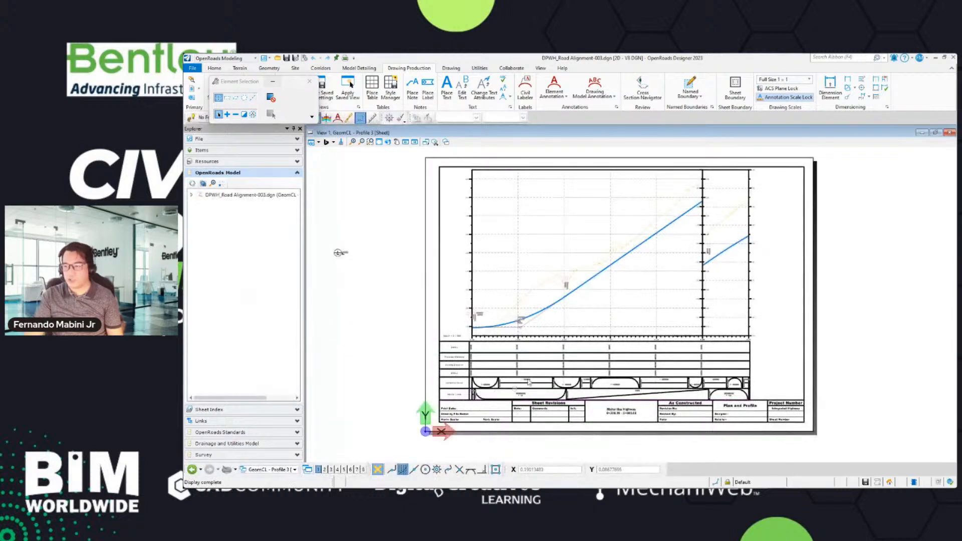
pyautogui.scroll(1, 669, 302)
pyautogui.scroll(-1, 707, 278)
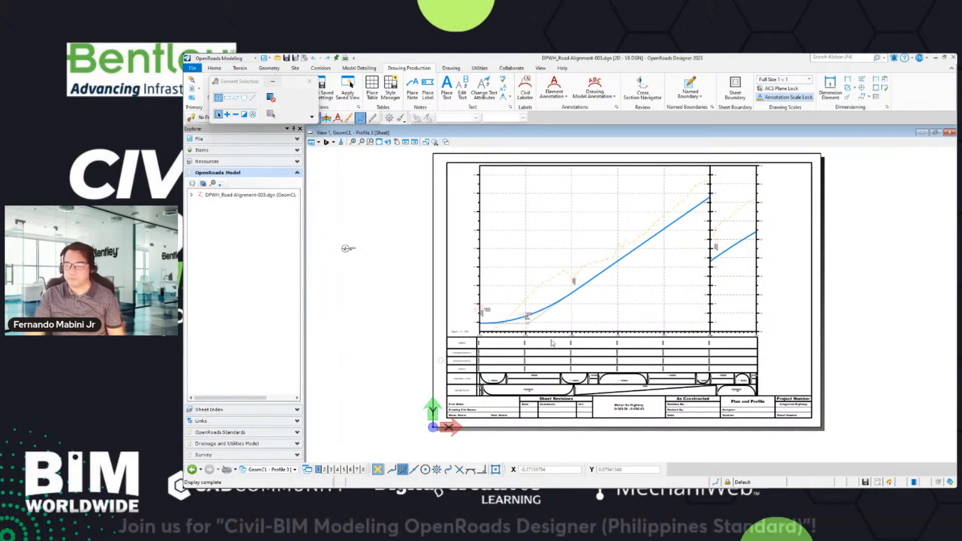
pyautogui.click(273, 472)
pyautogui.click(316, 397)
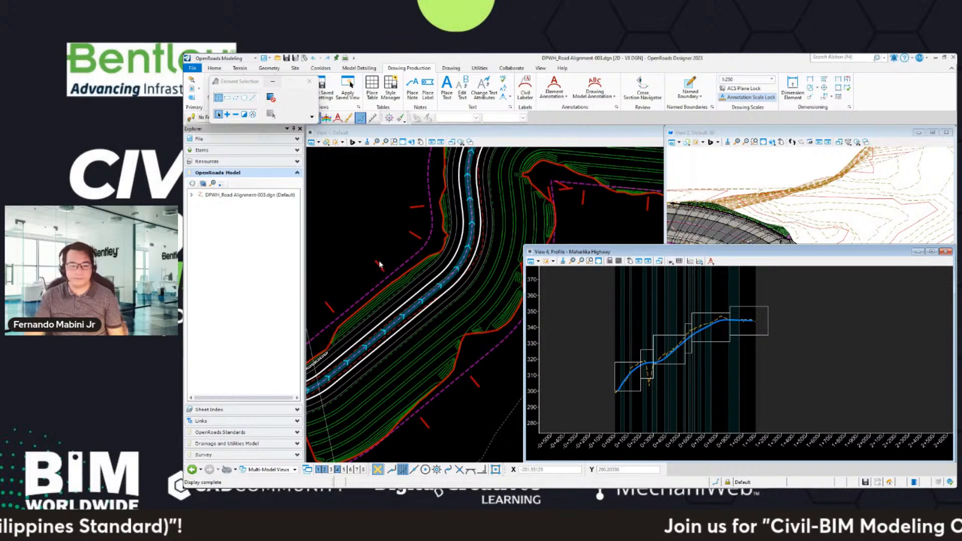
# - Set up a Civil Cross Section named boundary with the A1_XS drawing seed and an interval of 60
pyautogui.scroll(-3, 379, 259)
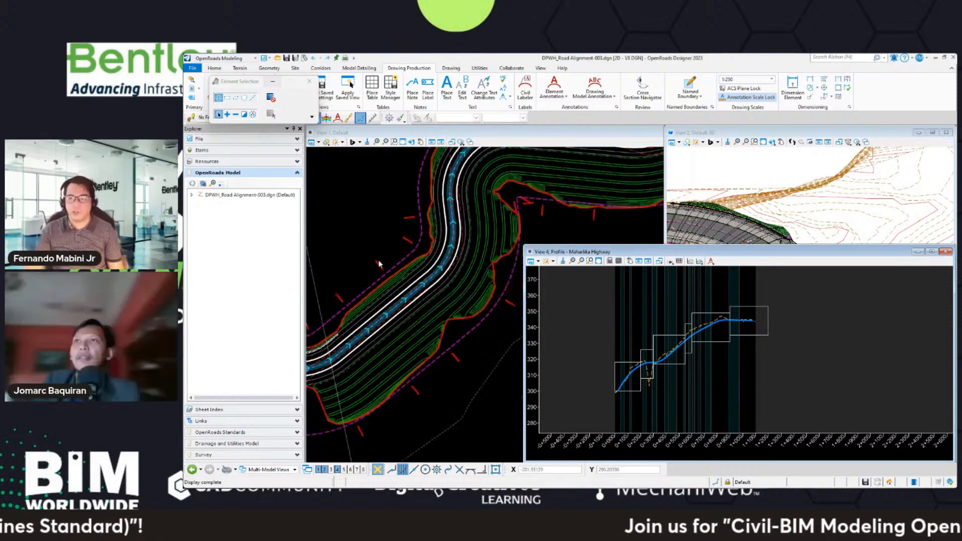
pyautogui.click(689, 94)
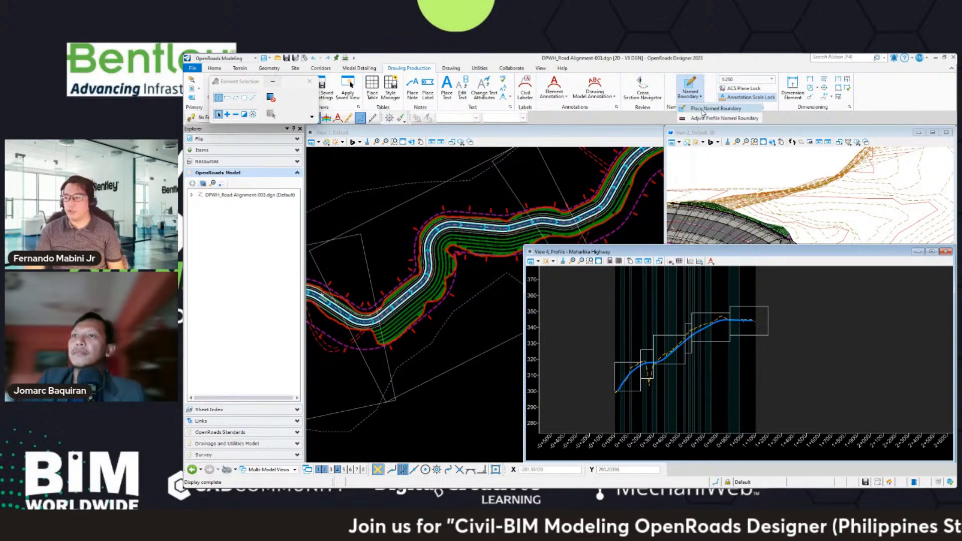
pyautogui.click(703, 110)
pyautogui.click(313, 99)
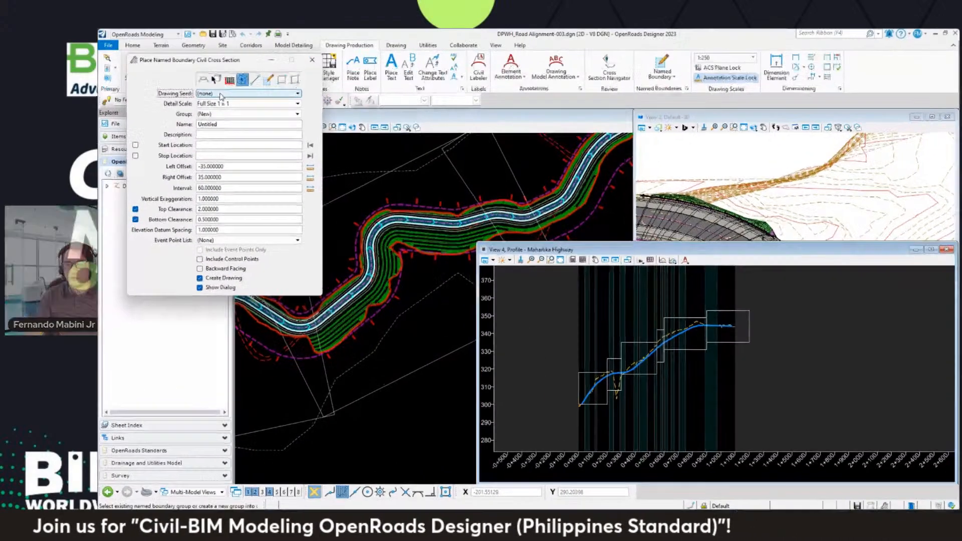
pyautogui.click(315, 111)
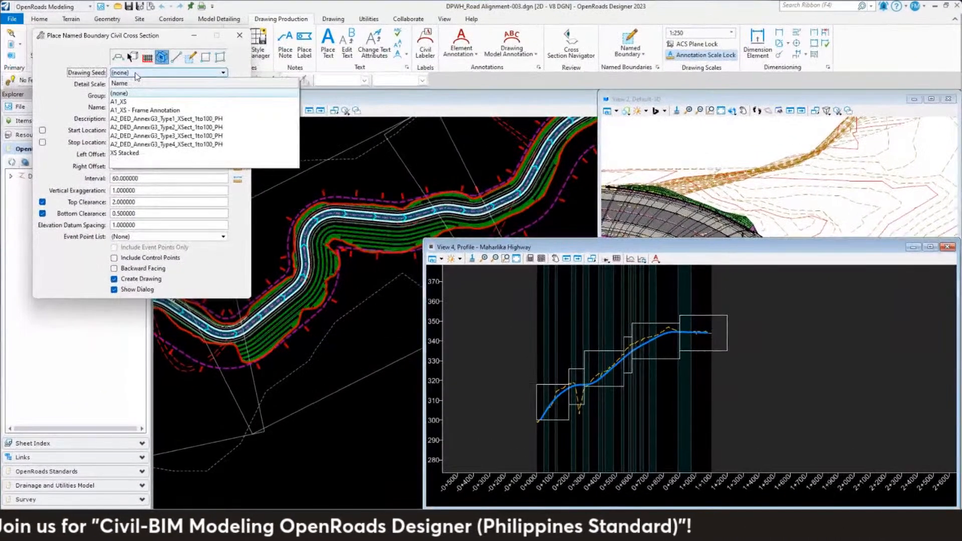
pyautogui.click(179, 103)
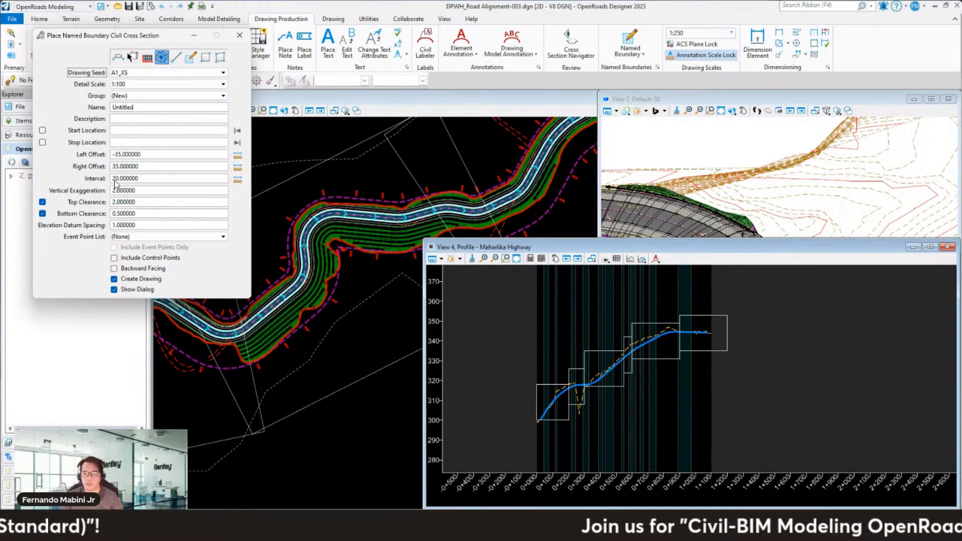
pyautogui.moveTo(147, 180); pyautogui.dragTo(103, 179)
pyautogui.write('60')
pyautogui.press('Tab')
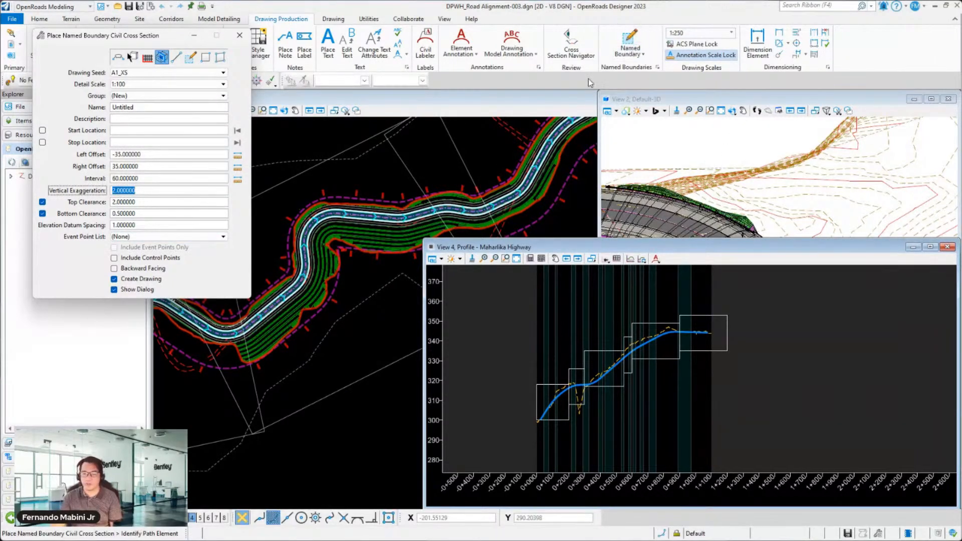
# - Place cross-section boundaries along the Maharlika Highway centreline from about 0+029.63 to 1+071.83 and create their drawings and sheets
pyautogui.scroll(1, 361, 214)
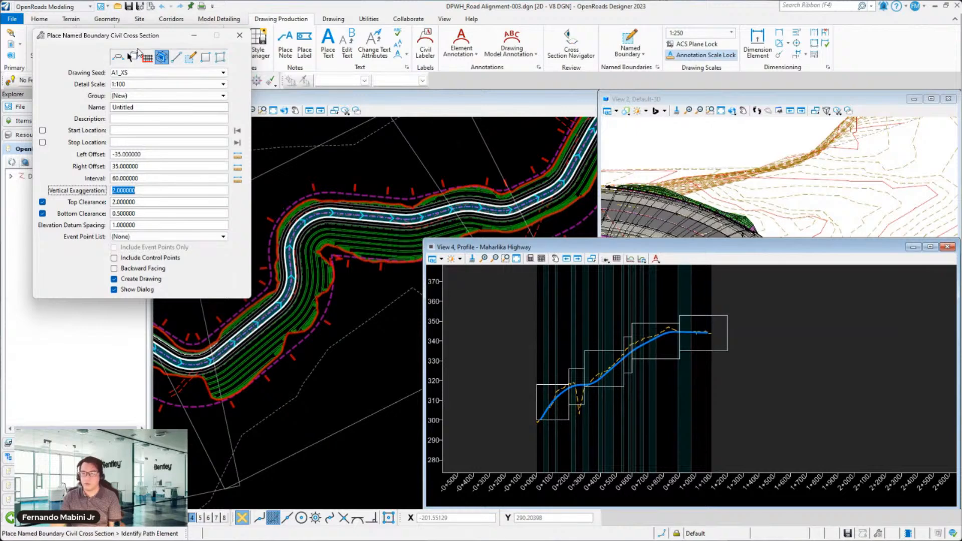
pyautogui.scroll(4, 357, 228)
pyautogui.click(346, 218)
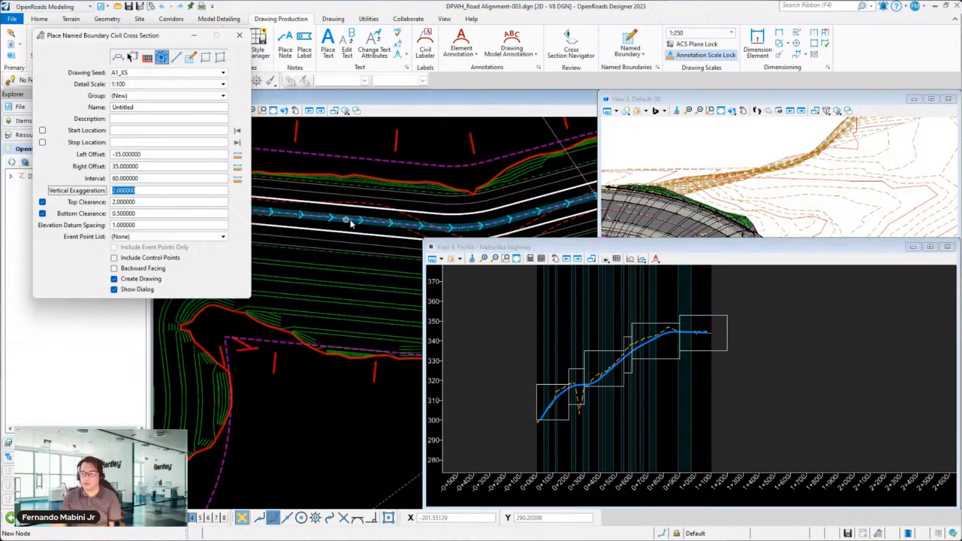
pyautogui.scroll(-6, 342, 210)
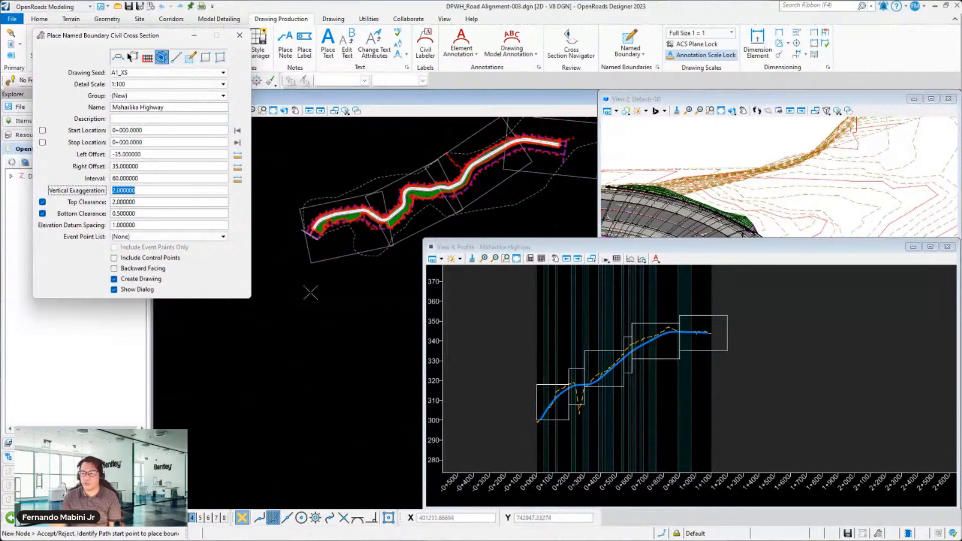
pyautogui.scroll(3, 305, 232)
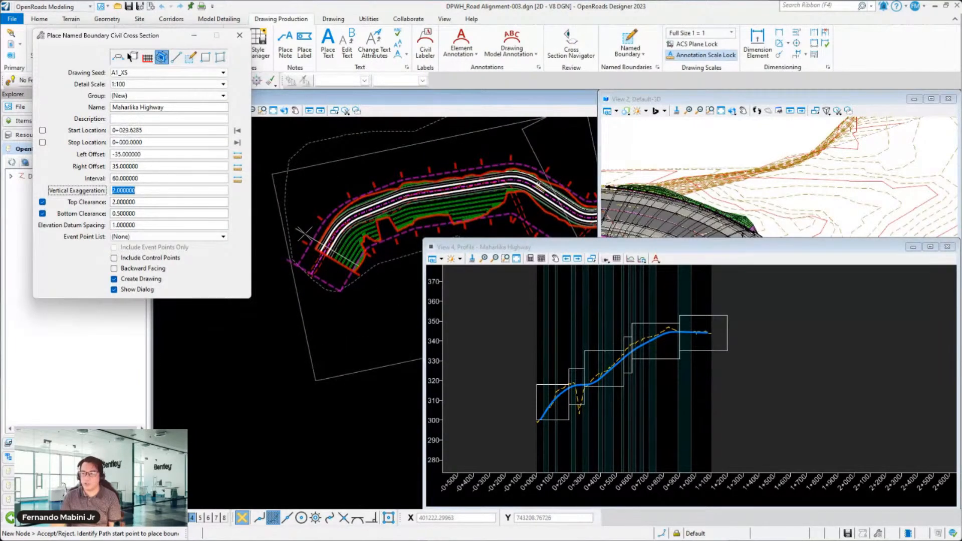
pyautogui.click(303, 235)
pyautogui.scroll(-5, 345, 240)
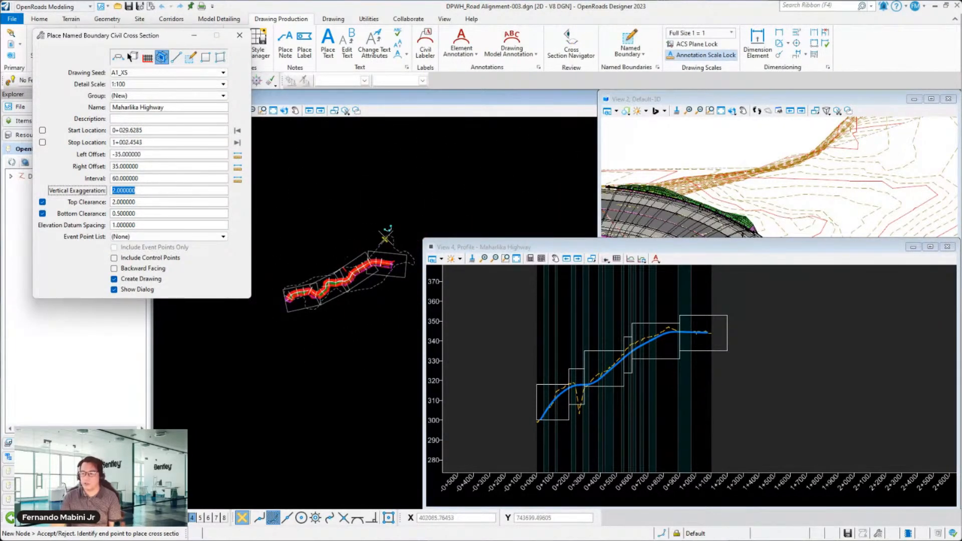
pyautogui.scroll(4, 386, 236)
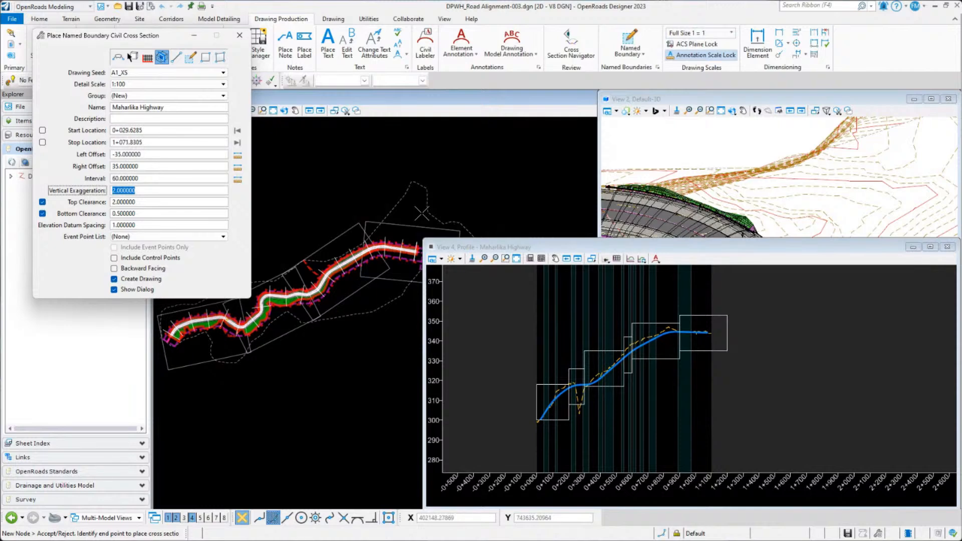
pyautogui.click(421, 213)
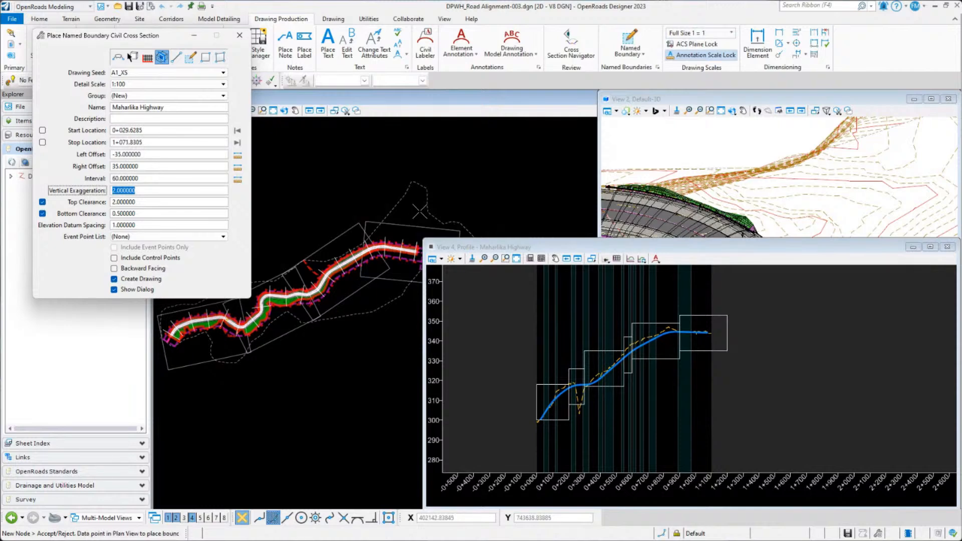
pyautogui.click(367, 184)
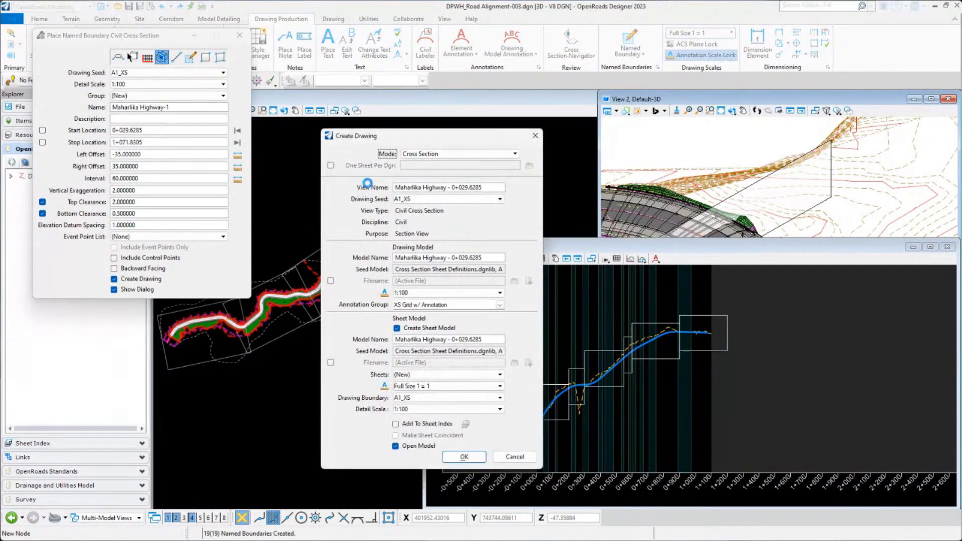
pyautogui.click(480, 458)
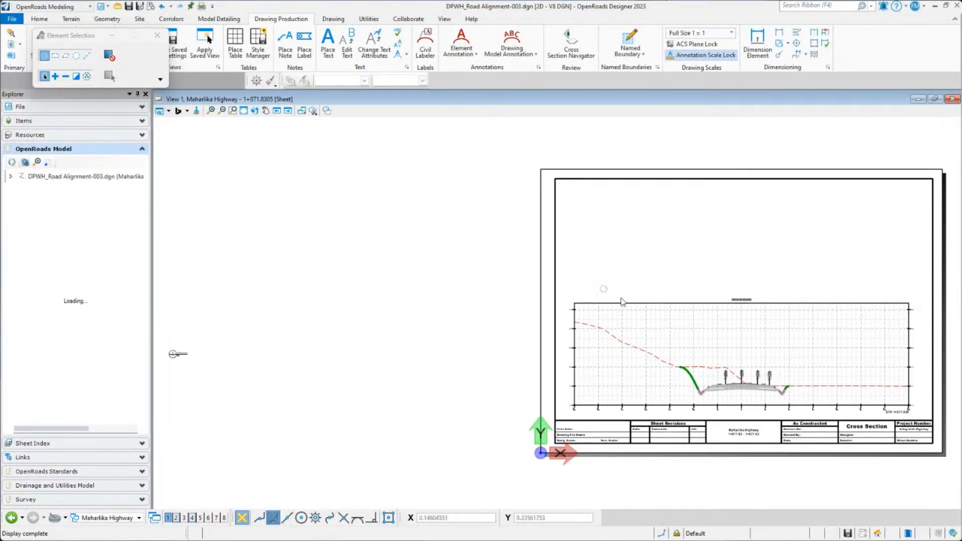
# - Open the Maharlika Highway 0+960.0000 cross-section sheet and examine the section's offset, elevation and slope labels
pyautogui.click(128, 519)
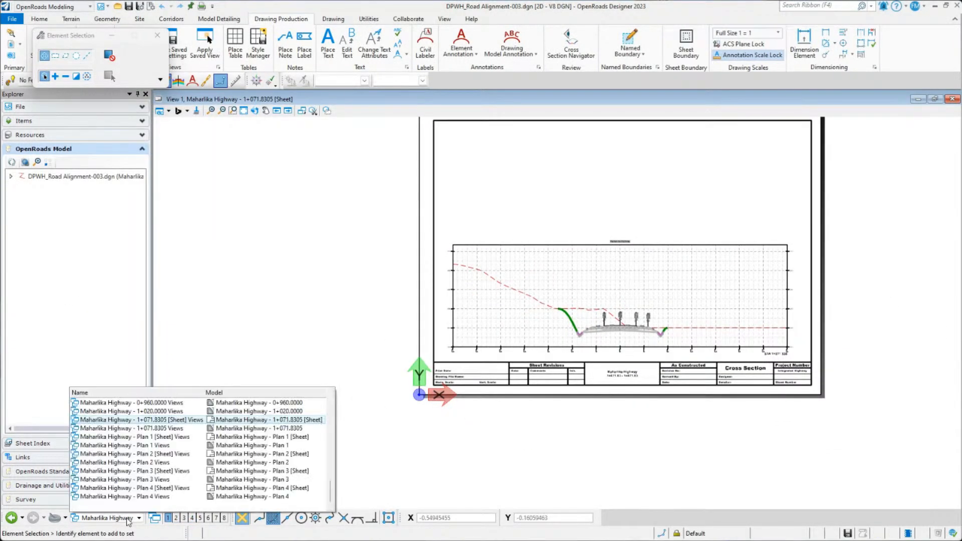
pyautogui.scroll(2, 290, 424)
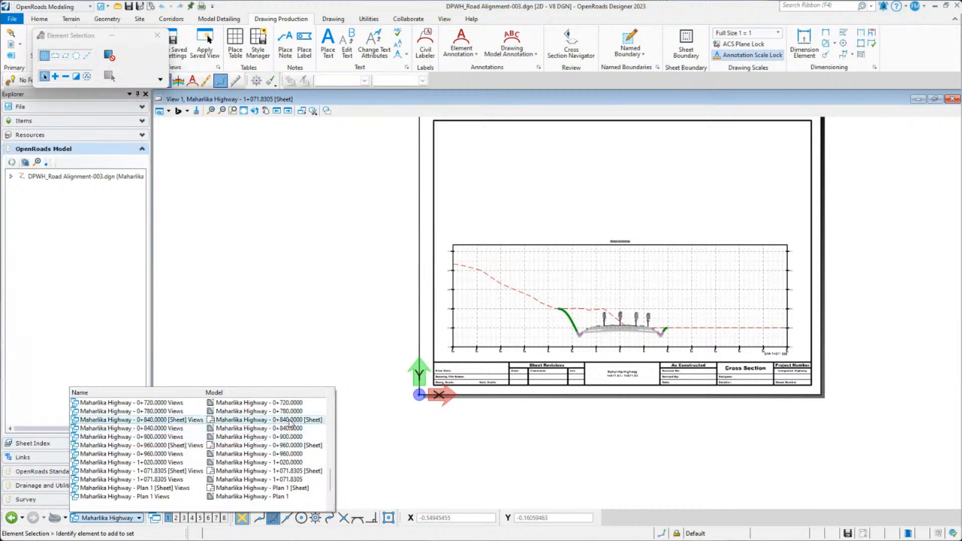
pyautogui.click(289, 445)
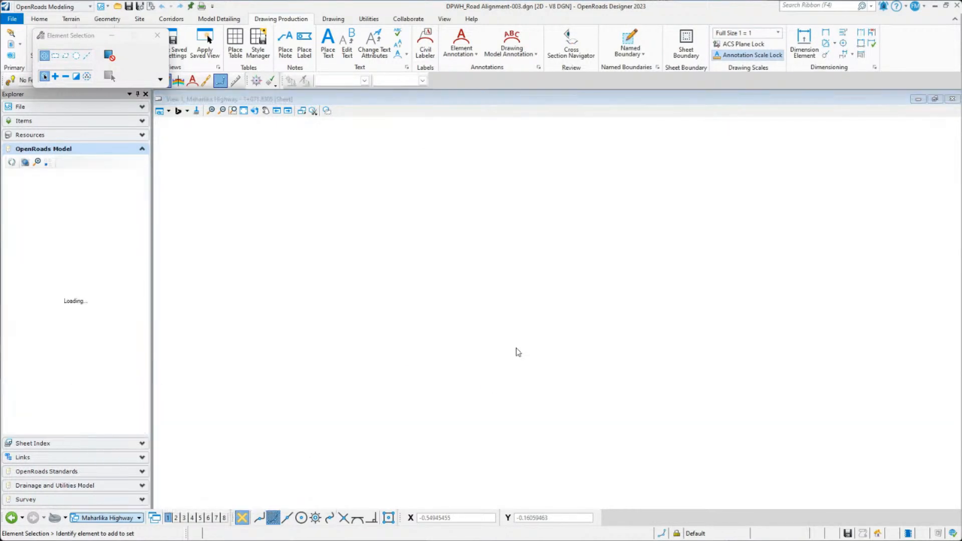
pyautogui.scroll(5, 529, 346)
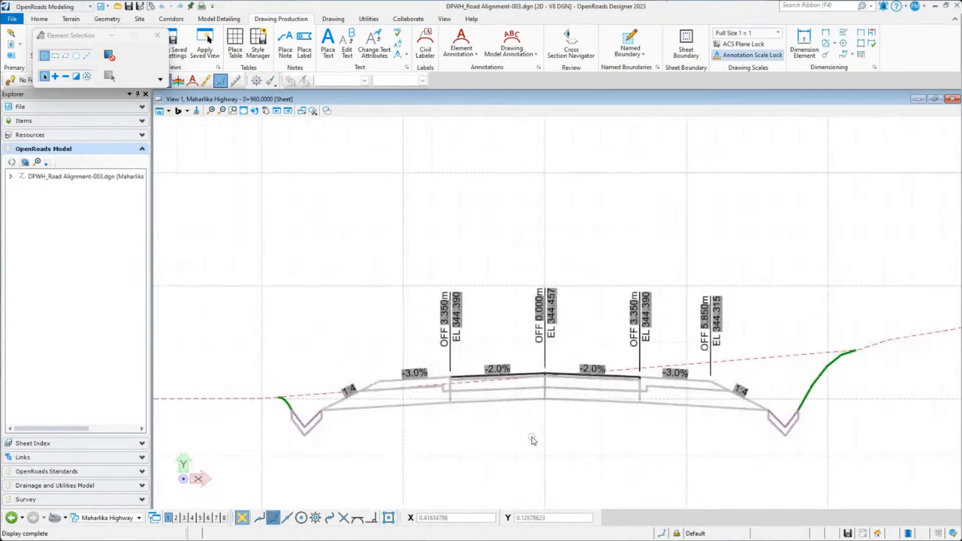
pyautogui.scroll(-5, 509, 319)
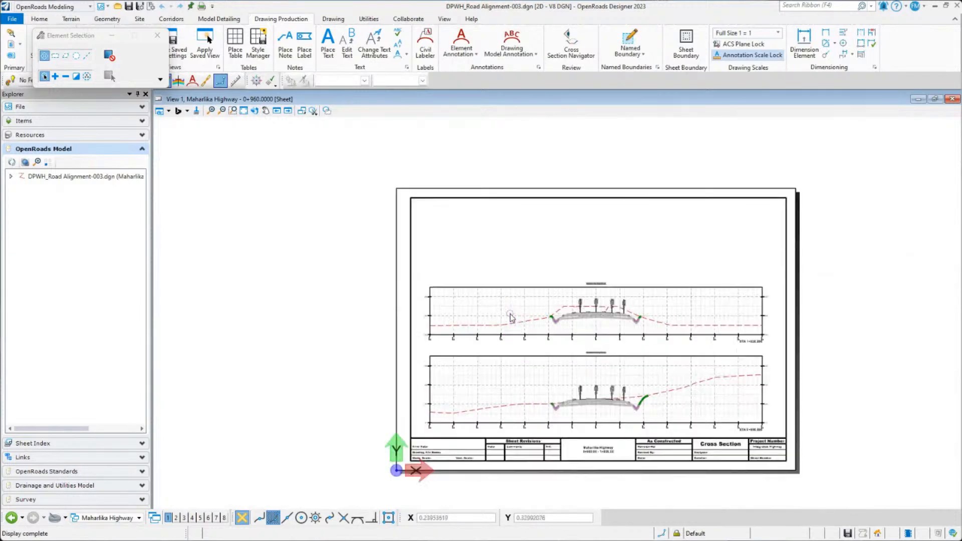
# - Look through the list of generated drawing and sheet views and return to the multi-model views
pyautogui.click(114, 519)
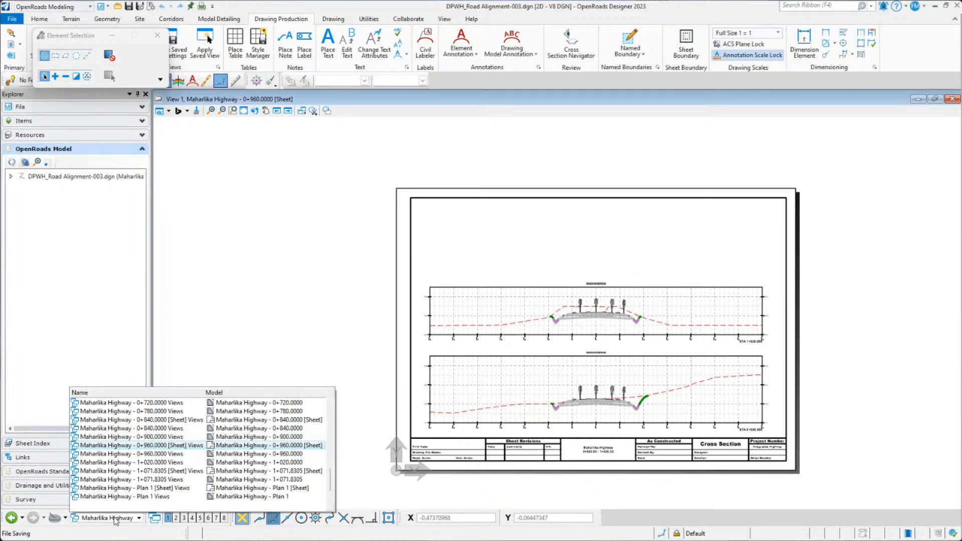
pyautogui.scroll(-2, 200, 451)
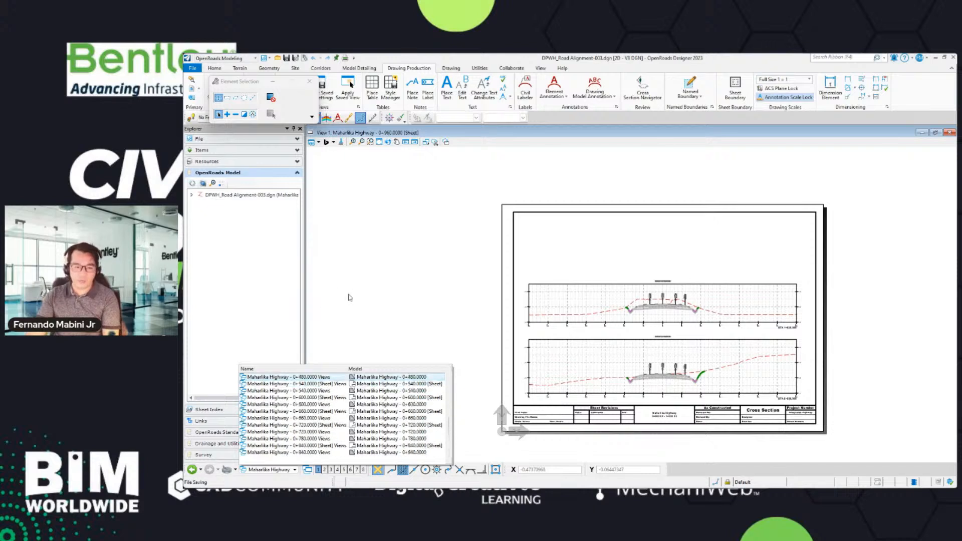
pyautogui.click(456, 264)
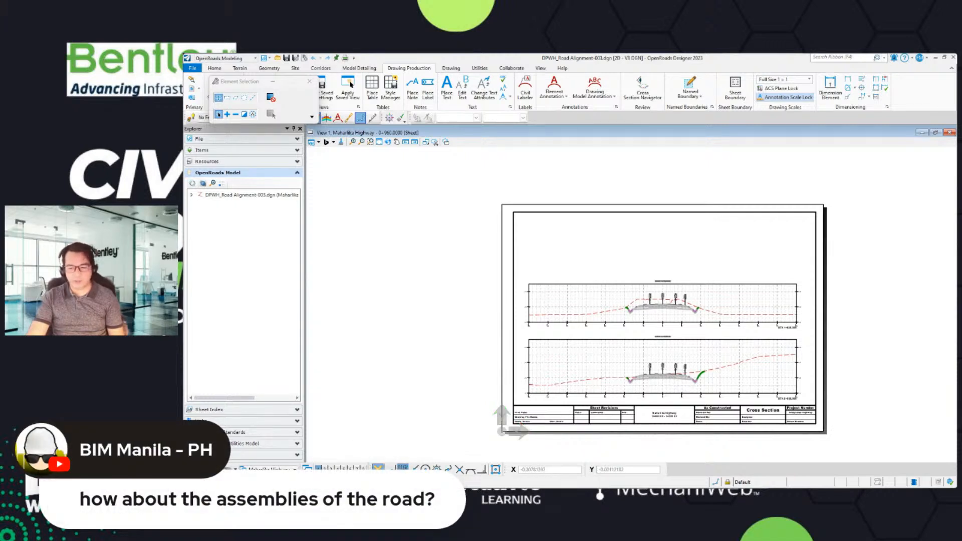
pyautogui.click(268, 468)
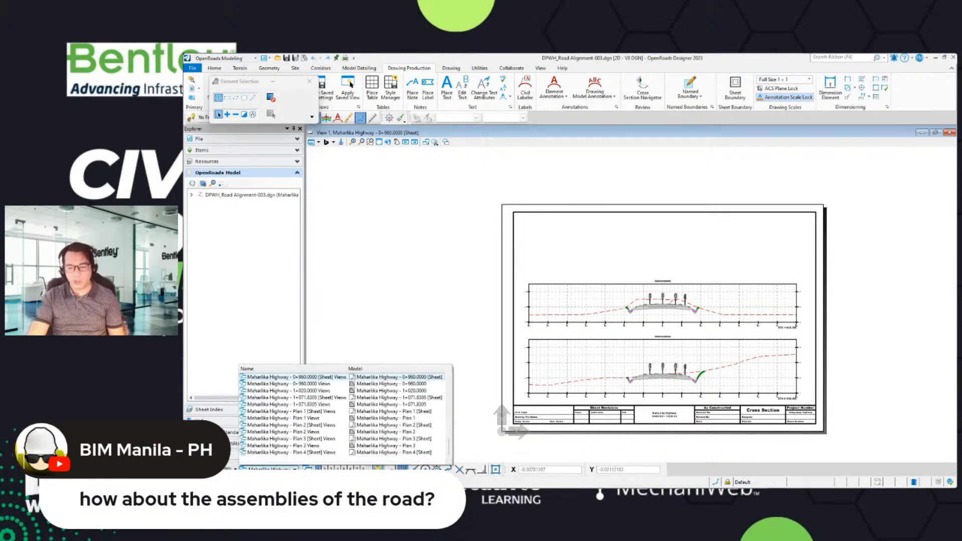
pyautogui.scroll(5, 298, 431)
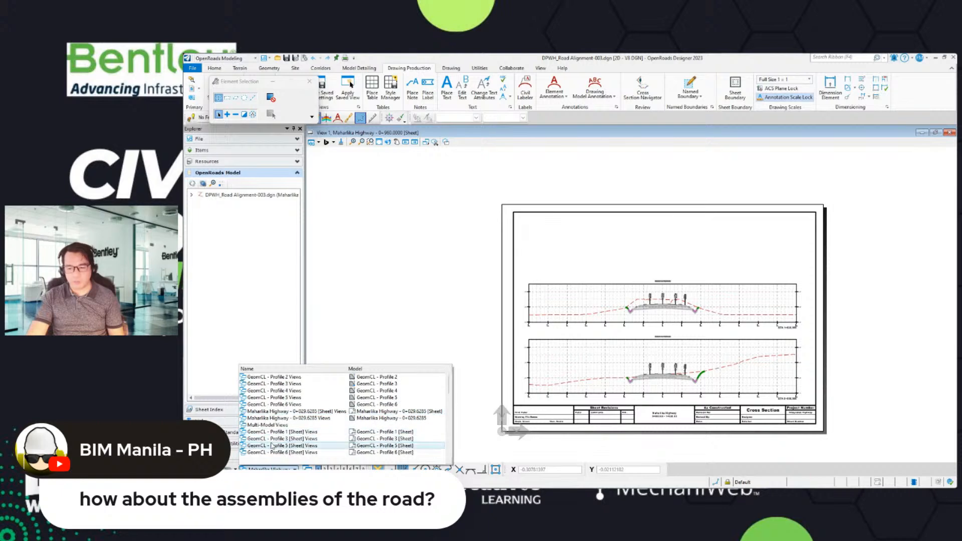
pyautogui.click(268, 446)
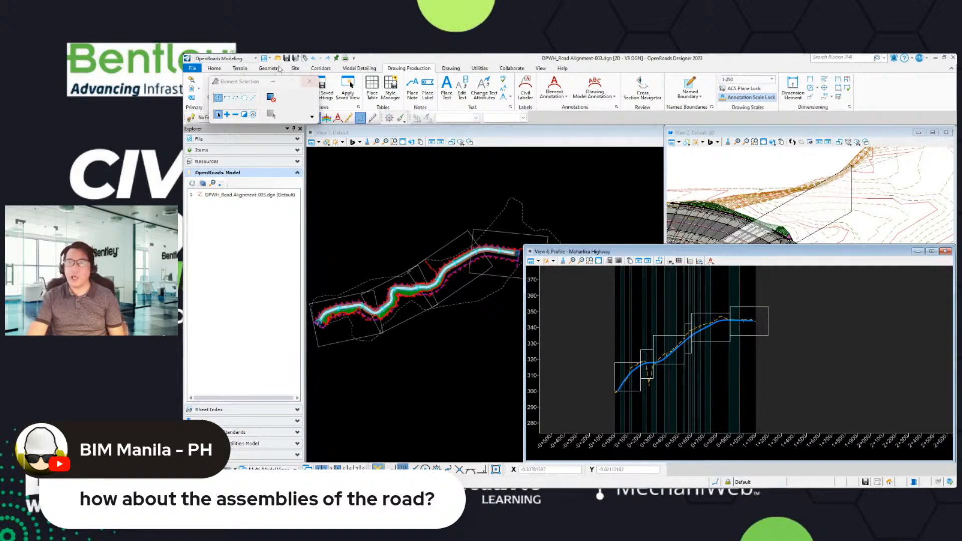
# - Open the corridor template library for creating templates and bring its folder tree fully into view
pyautogui.click(323, 69)
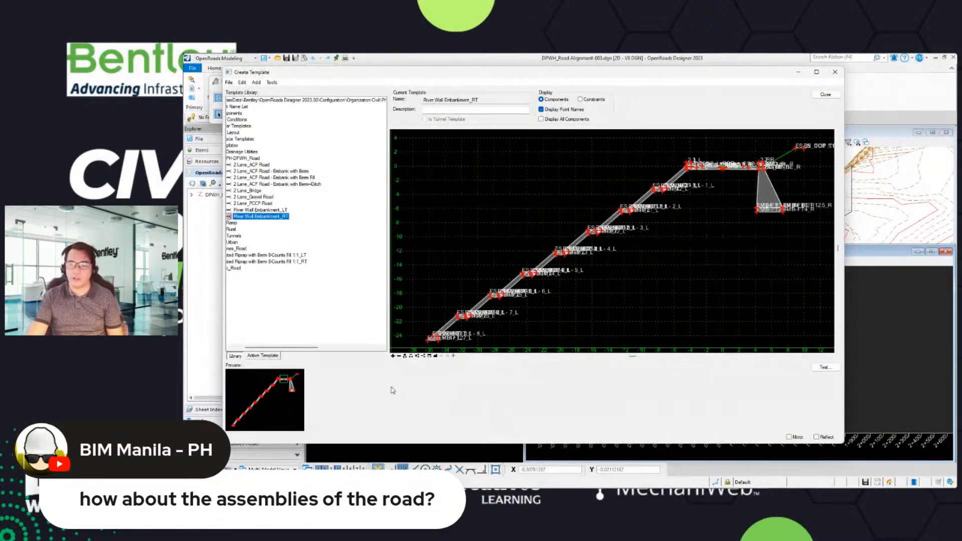
pyautogui.moveTo(286, 347); pyautogui.dragTo(274, 347)
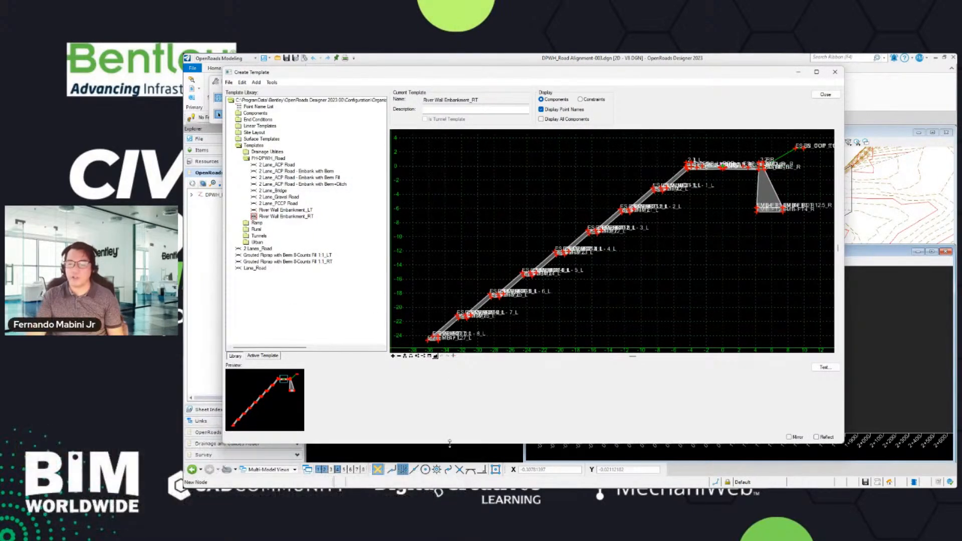
pyautogui.moveTo(448, 444); pyautogui.dragTo(452, 459)
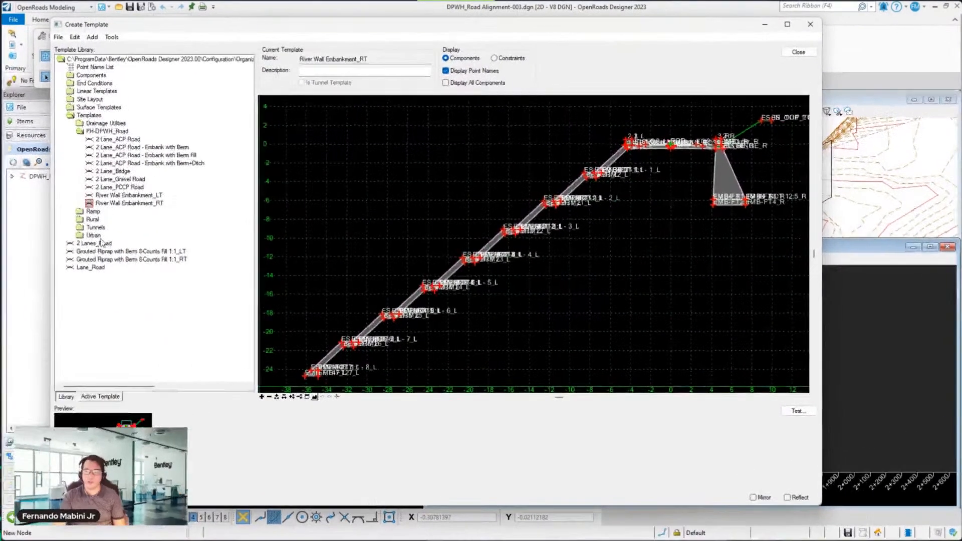
pyautogui.click(257, 242)
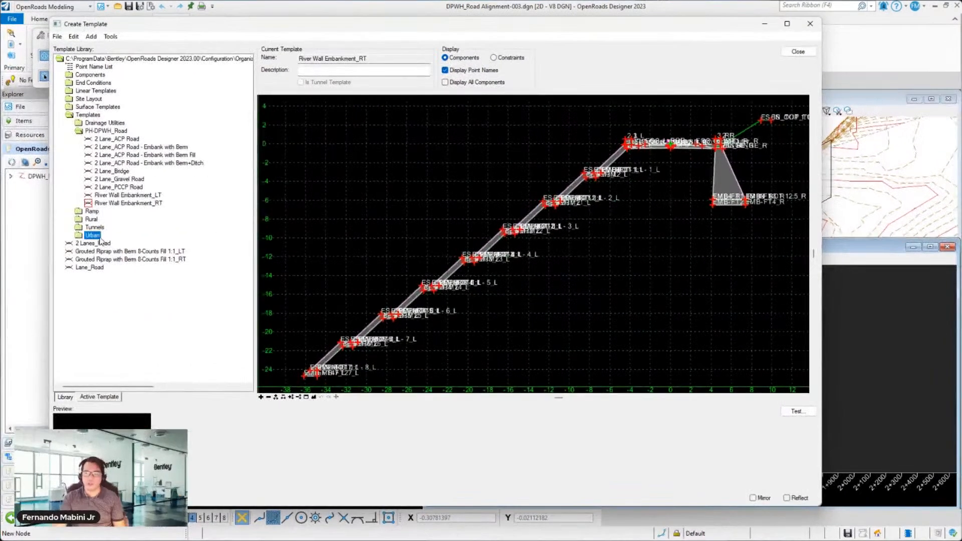
# - Expand the PH-DPWH_Road component folder and view the Curb_Type-A and Curb-Gutter_Type-A curb components
pyautogui.doubleClick(88, 75)
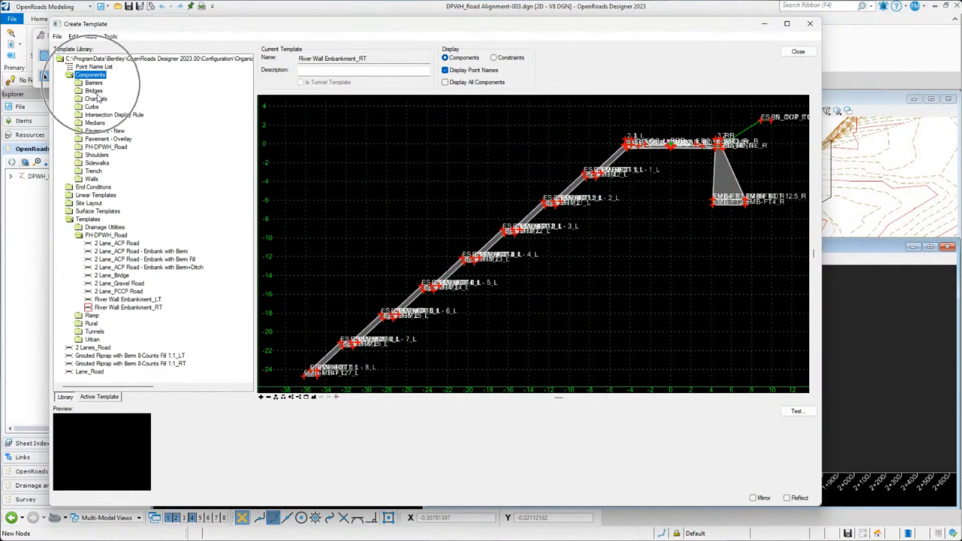
pyautogui.doubleClick(107, 147)
pyautogui.doubleClick(102, 156)
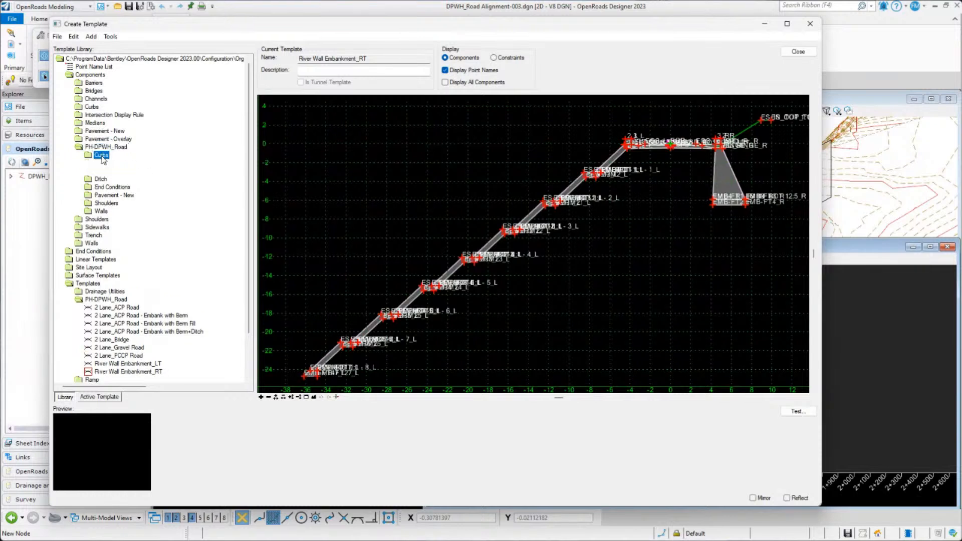
pyautogui.click(119, 163)
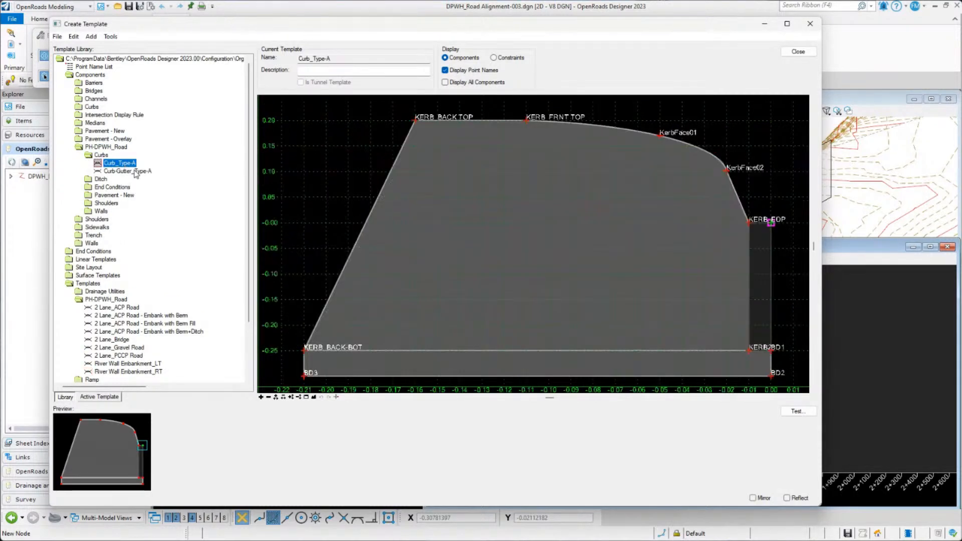
pyautogui.doubleClick(134, 171)
# - Preview Ditch Cut Slope Type-111A and 111B, view the Asphalt - ACP_Pavement Lane component and preview the Concrete - PCCP_Pavement Lane
pyautogui.doubleClick(101, 179)
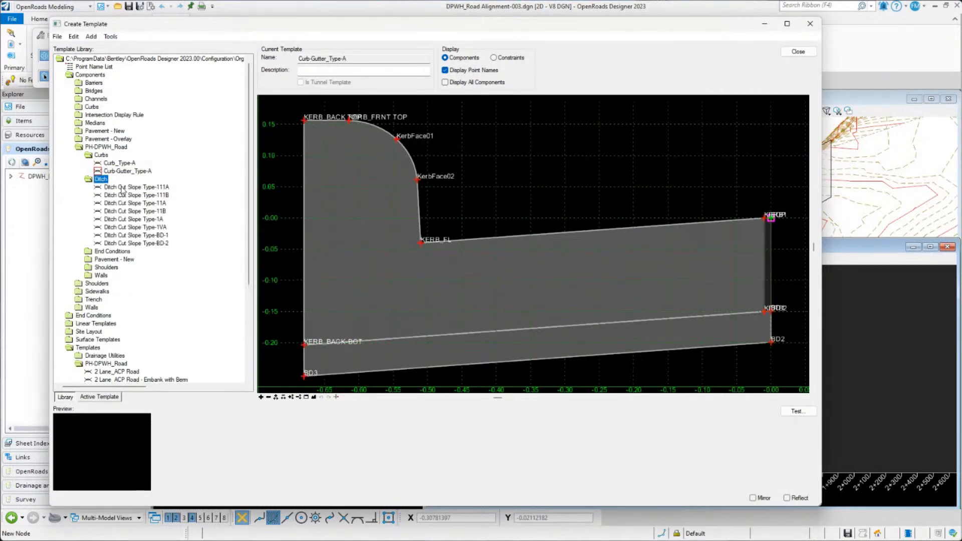
pyautogui.click(135, 187)
pyautogui.click(139, 195)
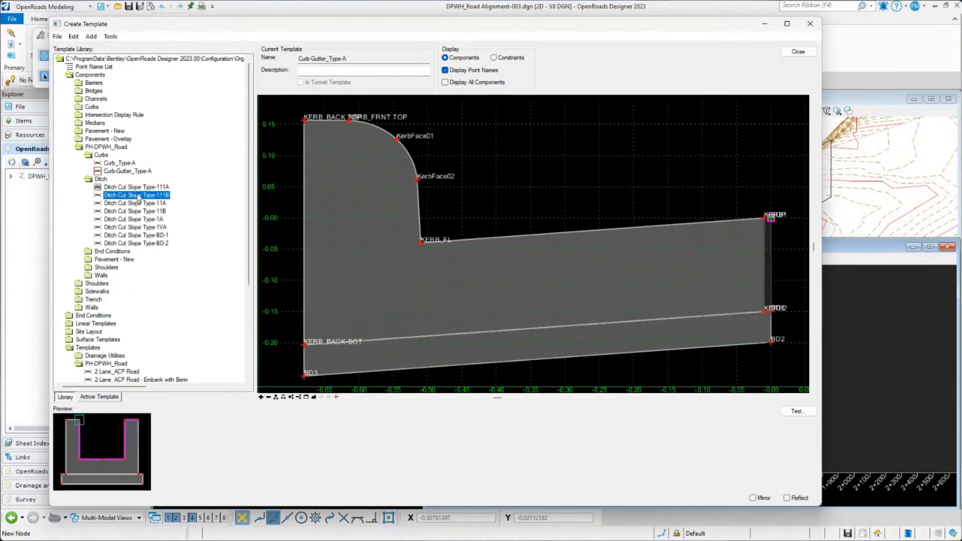
pyautogui.doubleClick(117, 260)
pyautogui.click(137, 268)
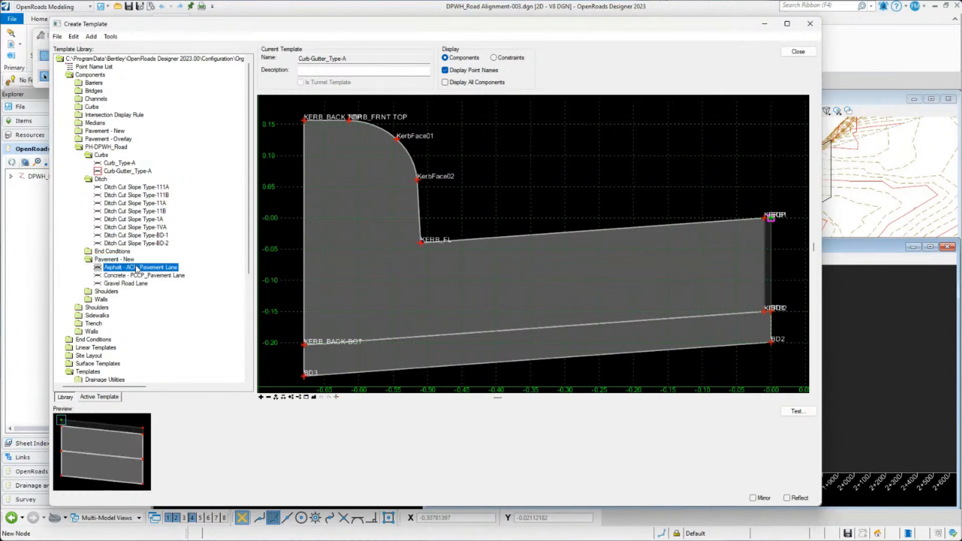
pyautogui.doubleClick(137, 268)
pyautogui.click(150, 276)
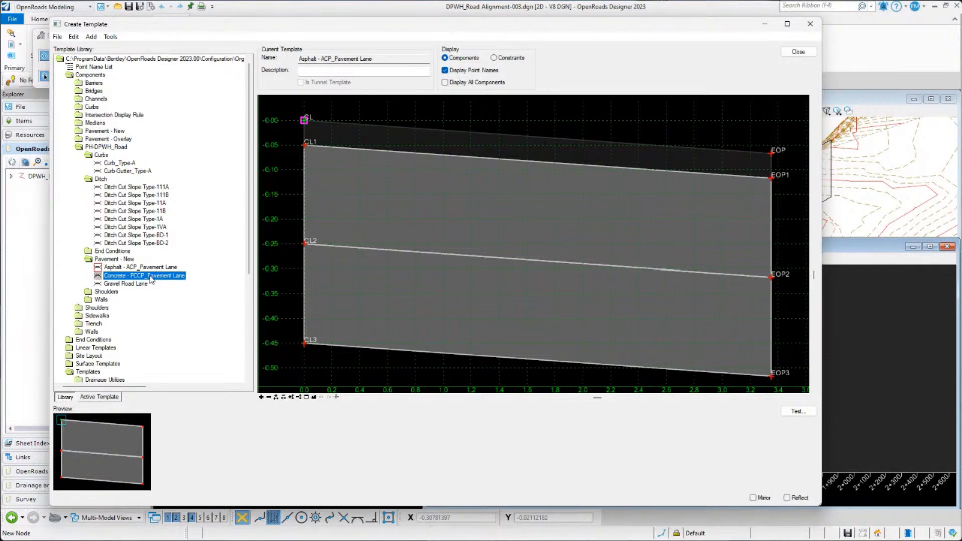
pyautogui.scroll(-6, 180, 250)
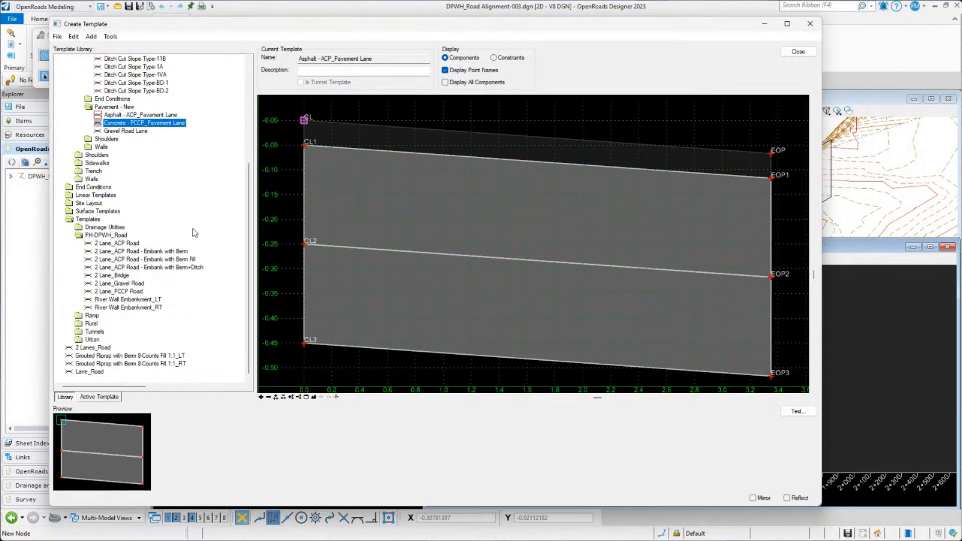
# - Draw a constrained four-sided component about 2.0 wide and 0.2 thick beyond the edge of the Asphalt - ACP_Pavement Lane
pyautogui.scroll(-4, 356, 260)
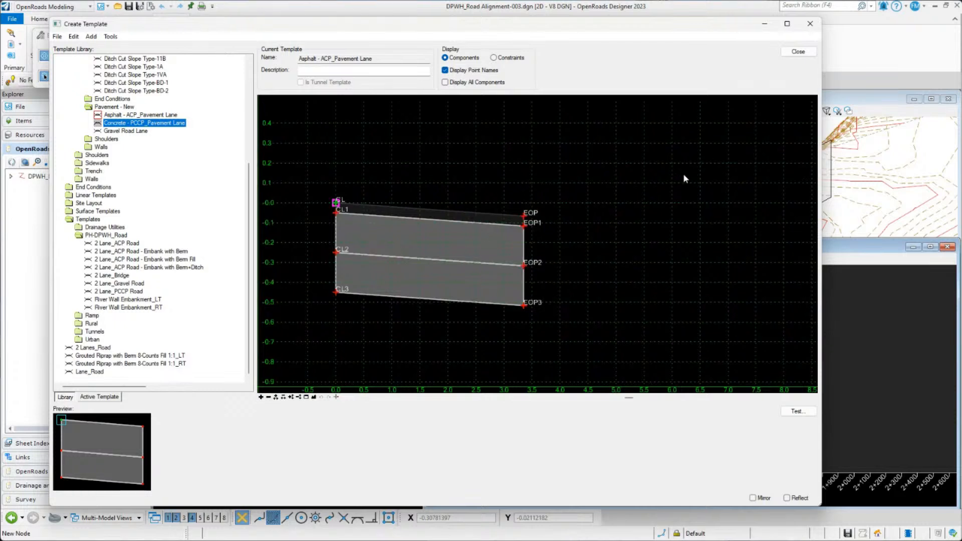
pyautogui.rightClick(467, 145)
pyautogui.moveTo(504, 150)
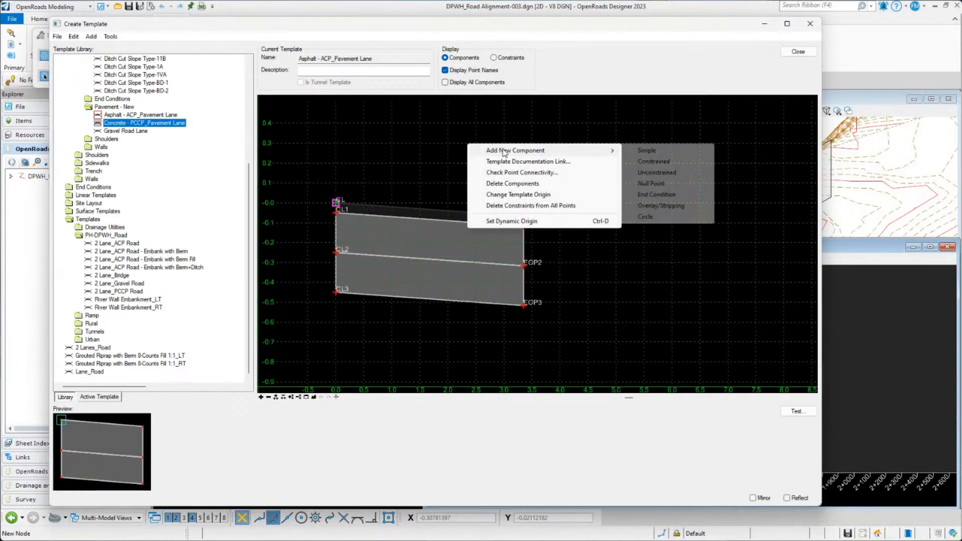
pyautogui.click(653, 161)
pyautogui.click(559, 143)
pyautogui.click(672, 162)
pyautogui.click(672, 203)
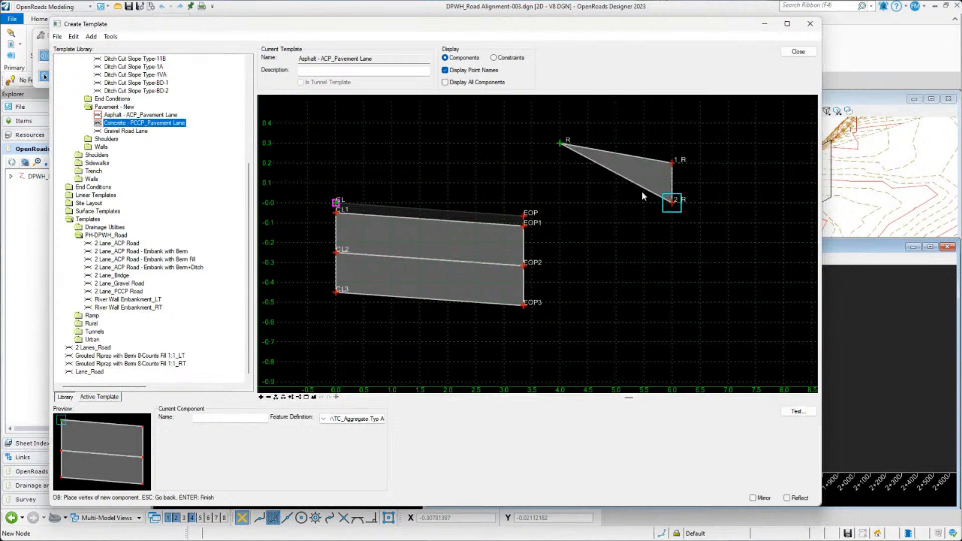
pyautogui.click(576, 185)
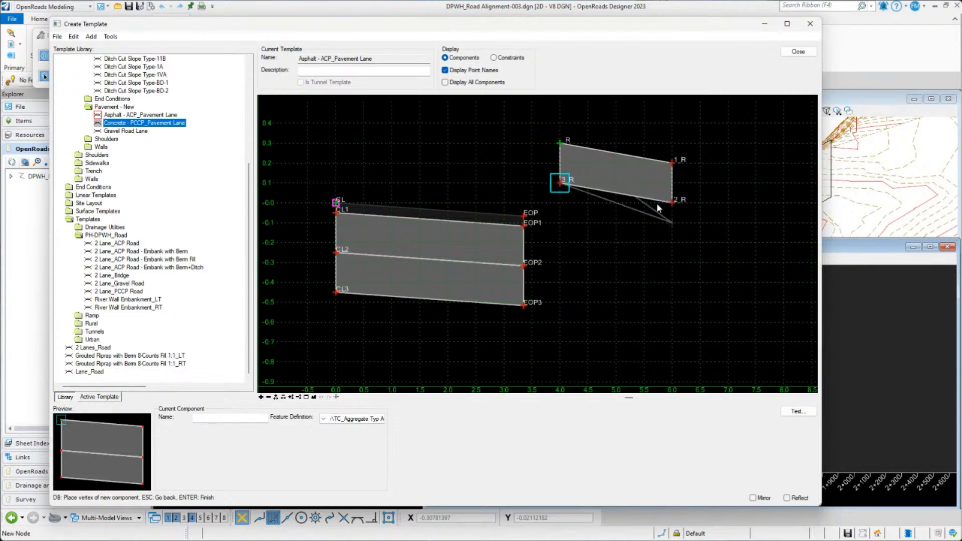
pyautogui.rightClick(644, 128)
pyautogui.click(659, 133)
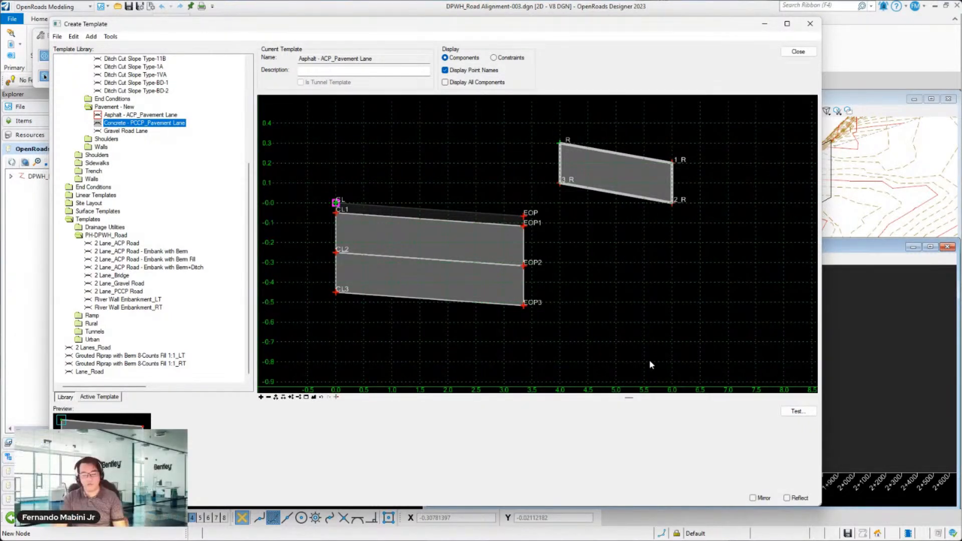
# - Collapse the Ditch, Curbs and Pavement - New folders under the PH-DPWH_Road components
pyautogui.scroll(6, 91, 173)
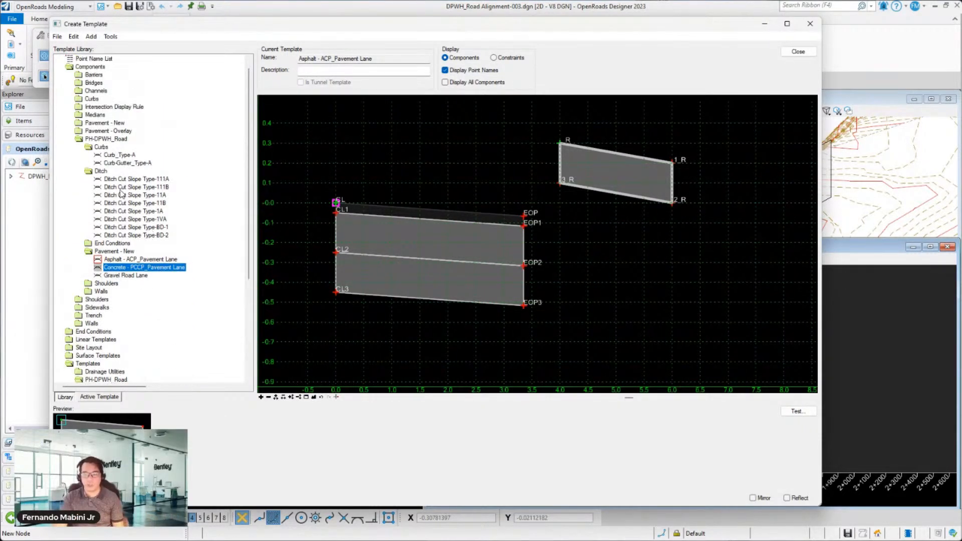
pyautogui.doubleClick(91, 172)
pyautogui.doubleClick(91, 147)
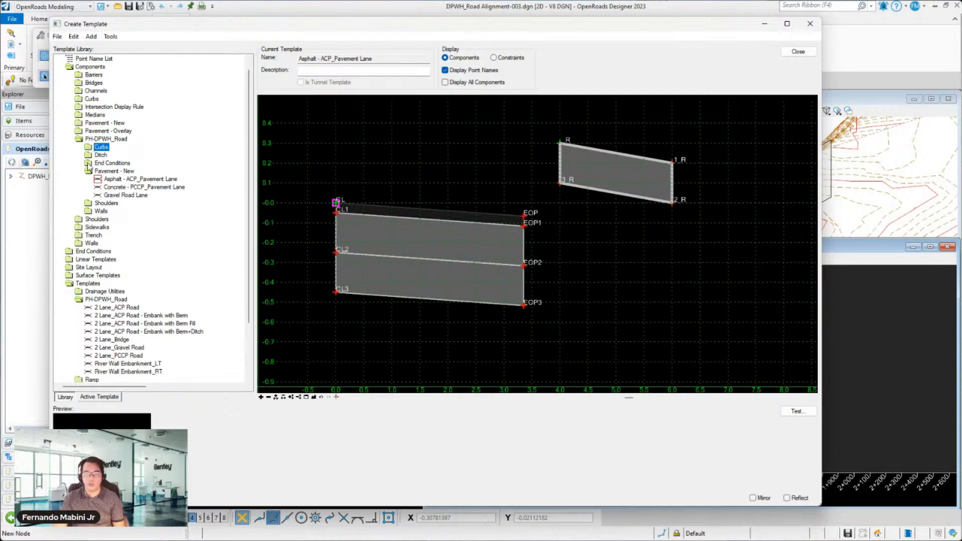
pyautogui.click(89, 172)
pyautogui.doubleClick(90, 172)
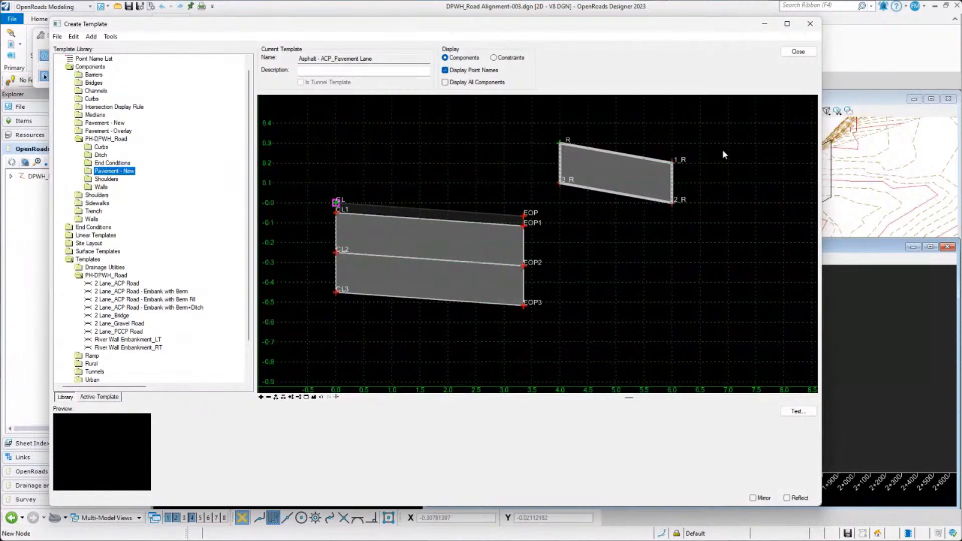
# - View the assembled 2 Lanes_Road and Lane_Road templates, including the lane's cut and fill end conditions, and close the template editor
pyautogui.scroll(-2, 105, 341)
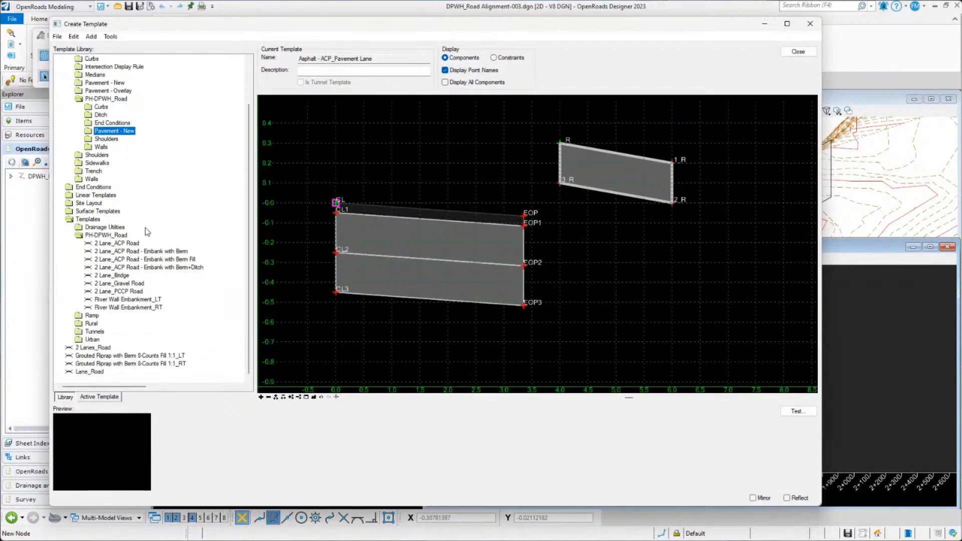
pyautogui.doubleClick(93, 349)
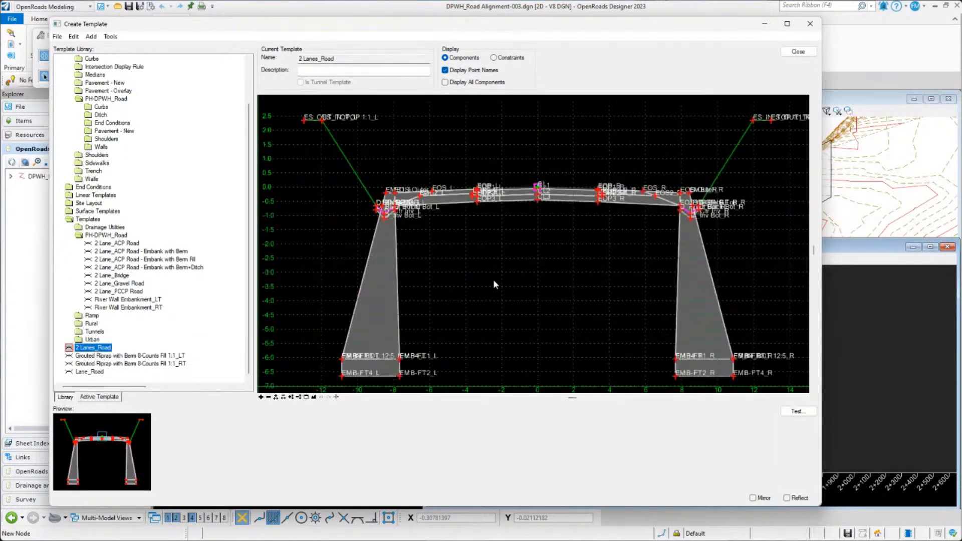
pyautogui.click(90, 372)
pyautogui.doubleClick(95, 372)
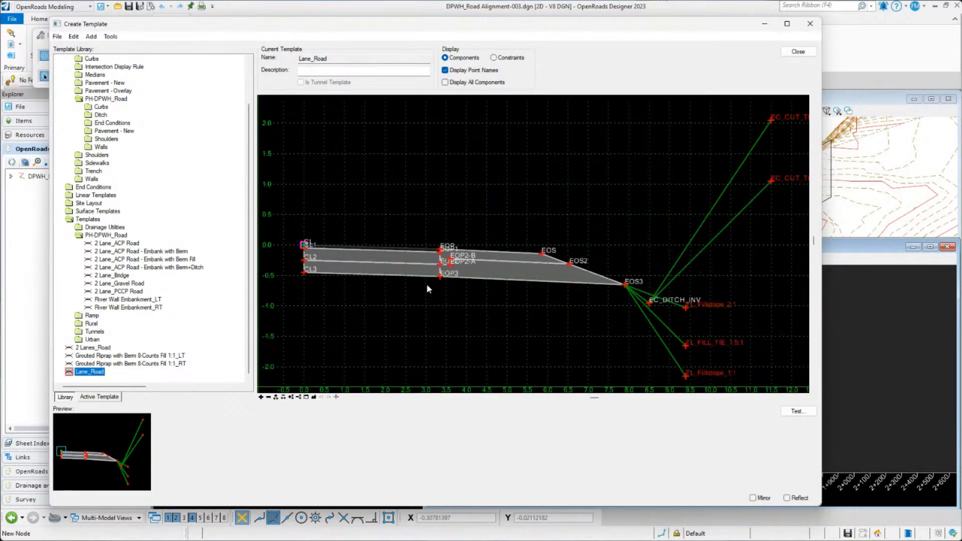
pyautogui.scroll(2, 470, 247)
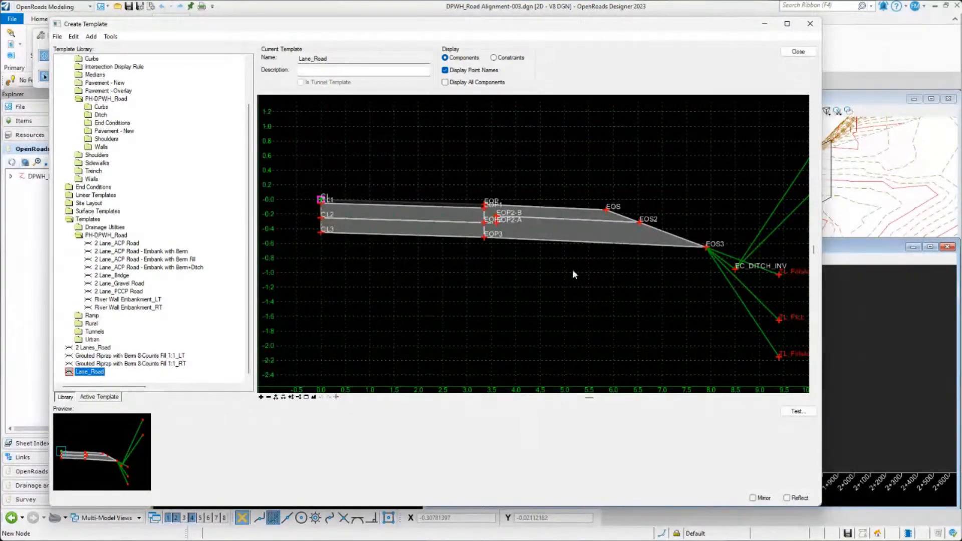
pyautogui.scroll(-3, 574, 275)
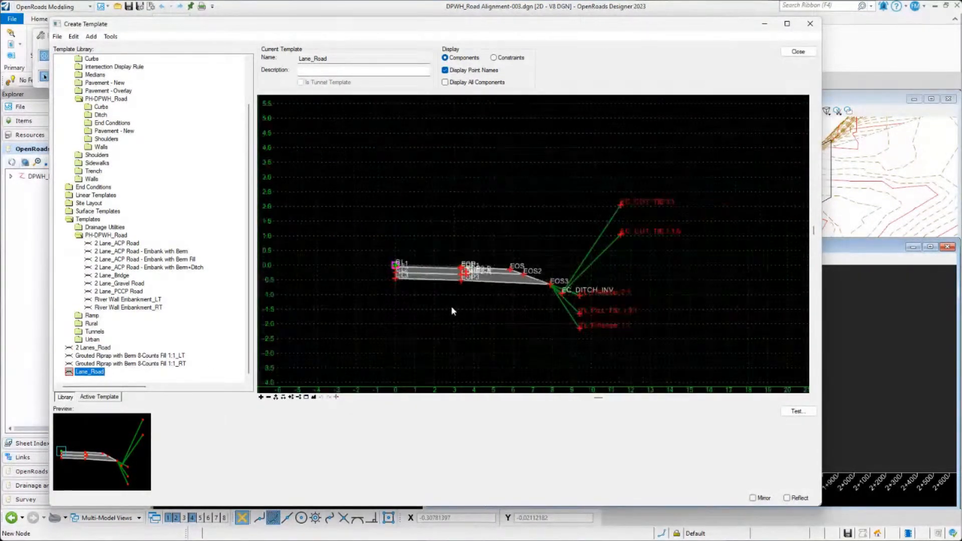
pyautogui.click(798, 52)
pyautogui.click(517, 316)
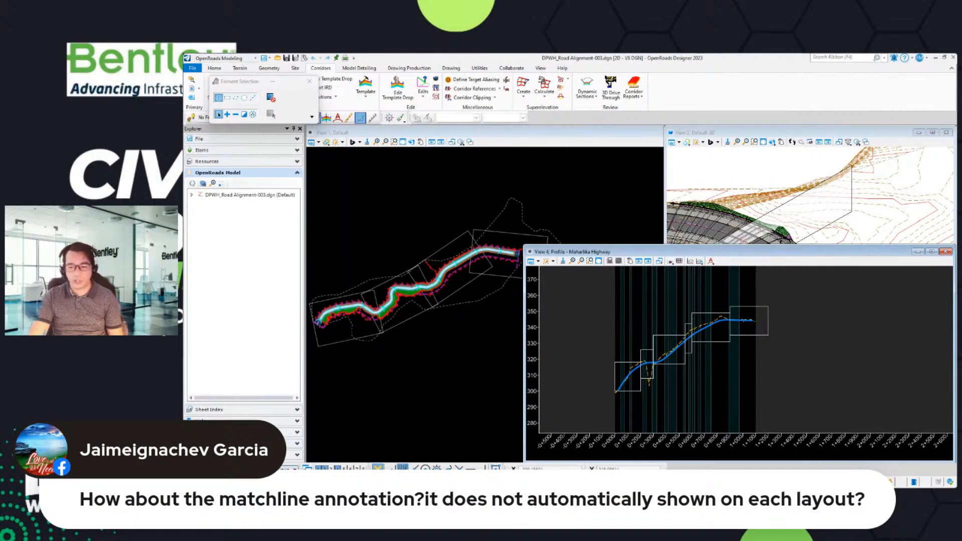
# - Open the Maharlika Highway - Plan 1 sheet and examine the matchline annotation referring to the Plan 2 sheet
pyautogui.click(294, 469)
pyautogui.scroll(-2, 398, 435)
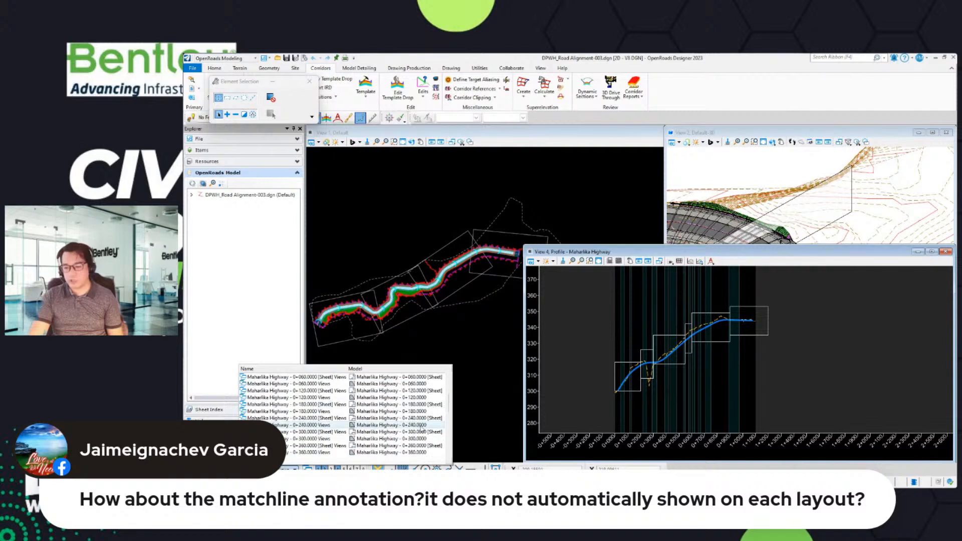
pyautogui.scroll(3, 421, 428)
pyautogui.scroll(-6, 421, 428)
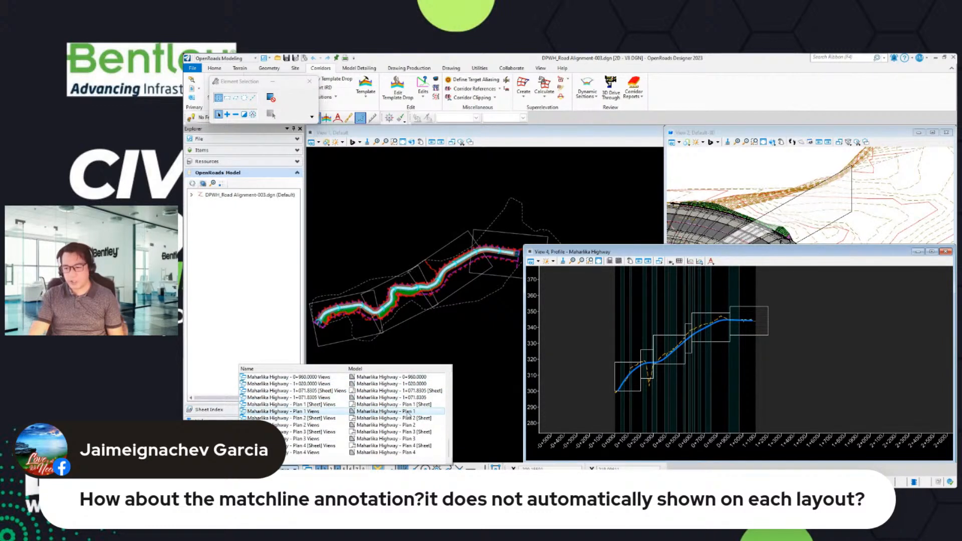
pyautogui.click(414, 406)
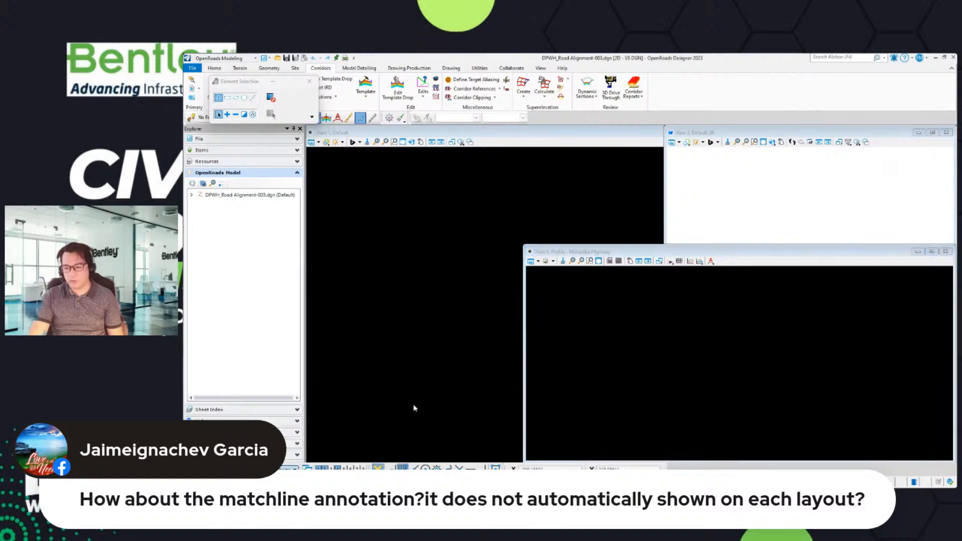
pyautogui.scroll(5, 733, 305)
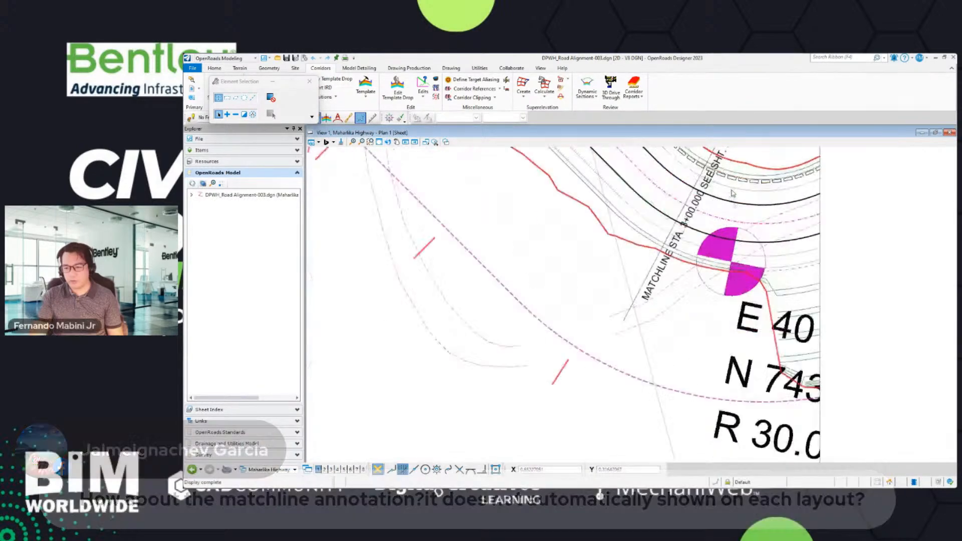
pyautogui.moveTo(724, 167); pyautogui.dragTo(700, 273, button='middle')
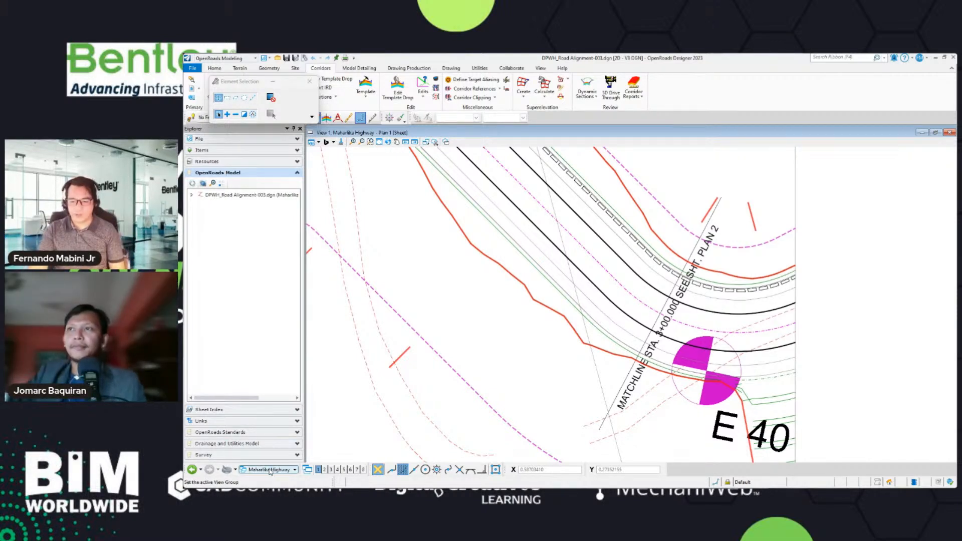
# - Look through the list of Maharlika Highway drawing and sheet views for another view to open
pyautogui.click(295, 470)
pyautogui.scroll(-3, 295, 422)
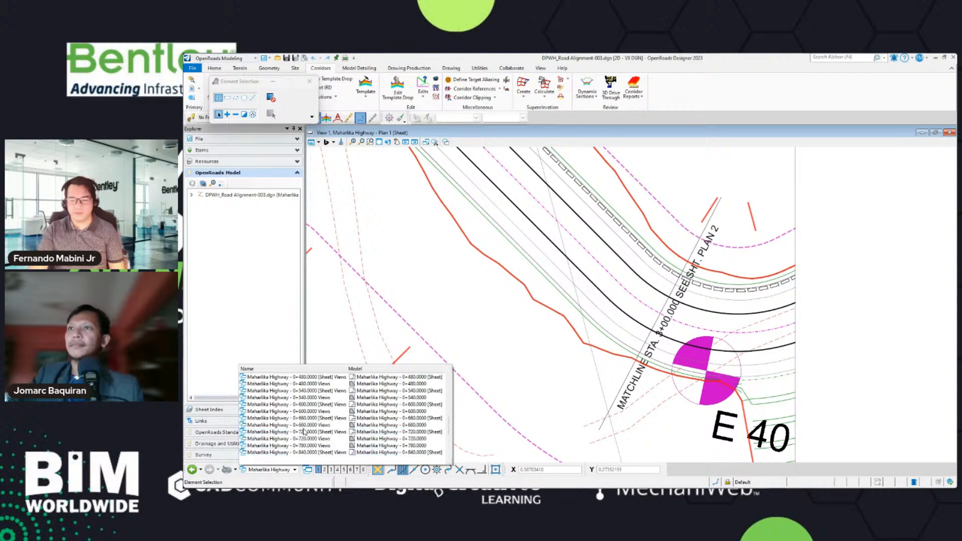